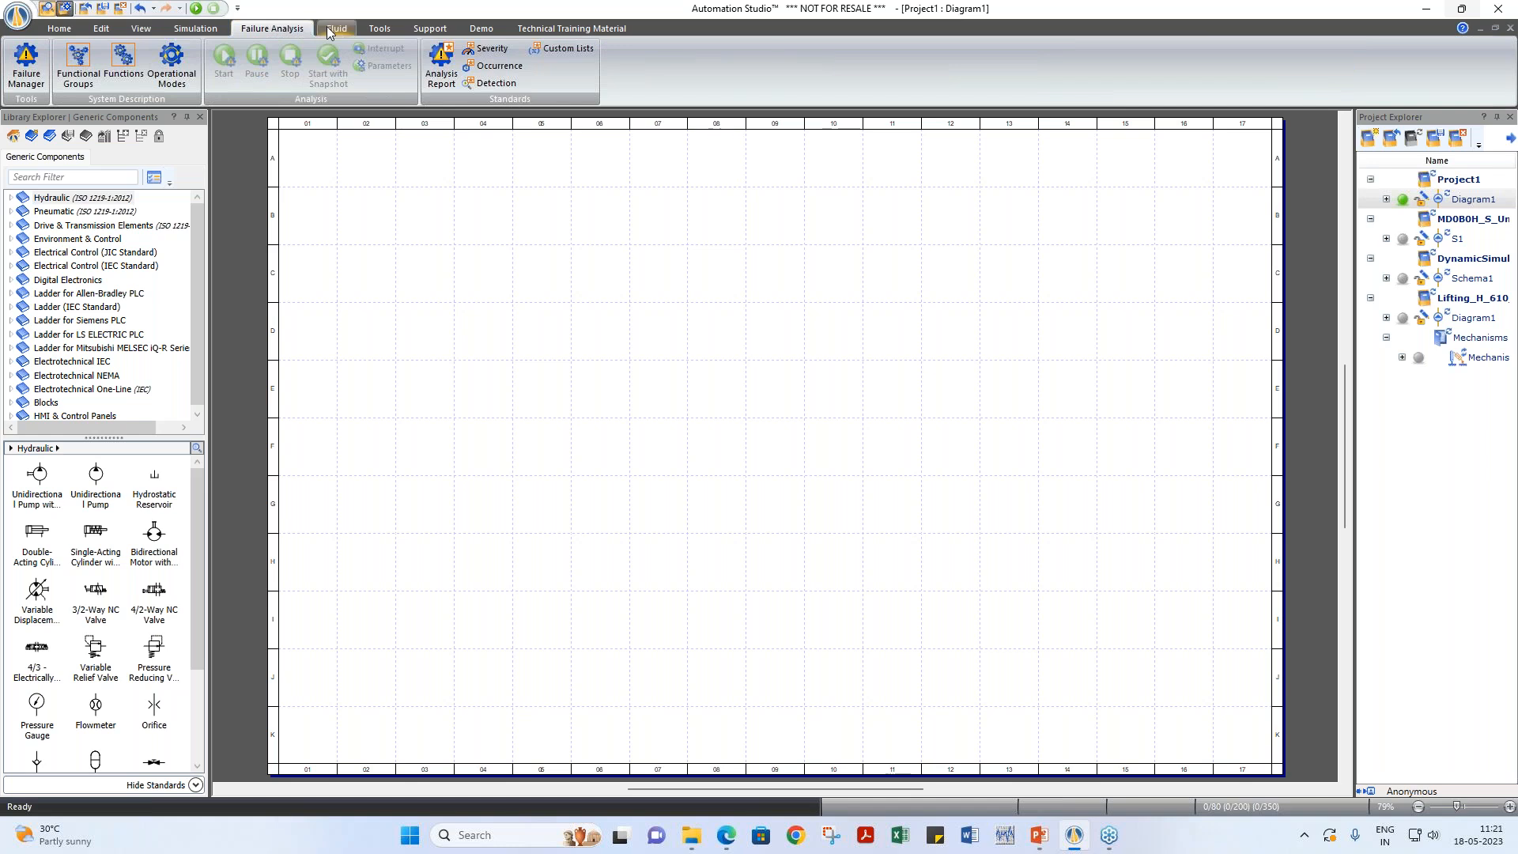
{"action": "left_click", "coordinate": [329, 27]}
{"action": "left_click", "coordinate": [385, 29]}
{"action": "left_click", "coordinate": [447, 29]}
{"action": "left_click", "coordinate": [481, 29]}
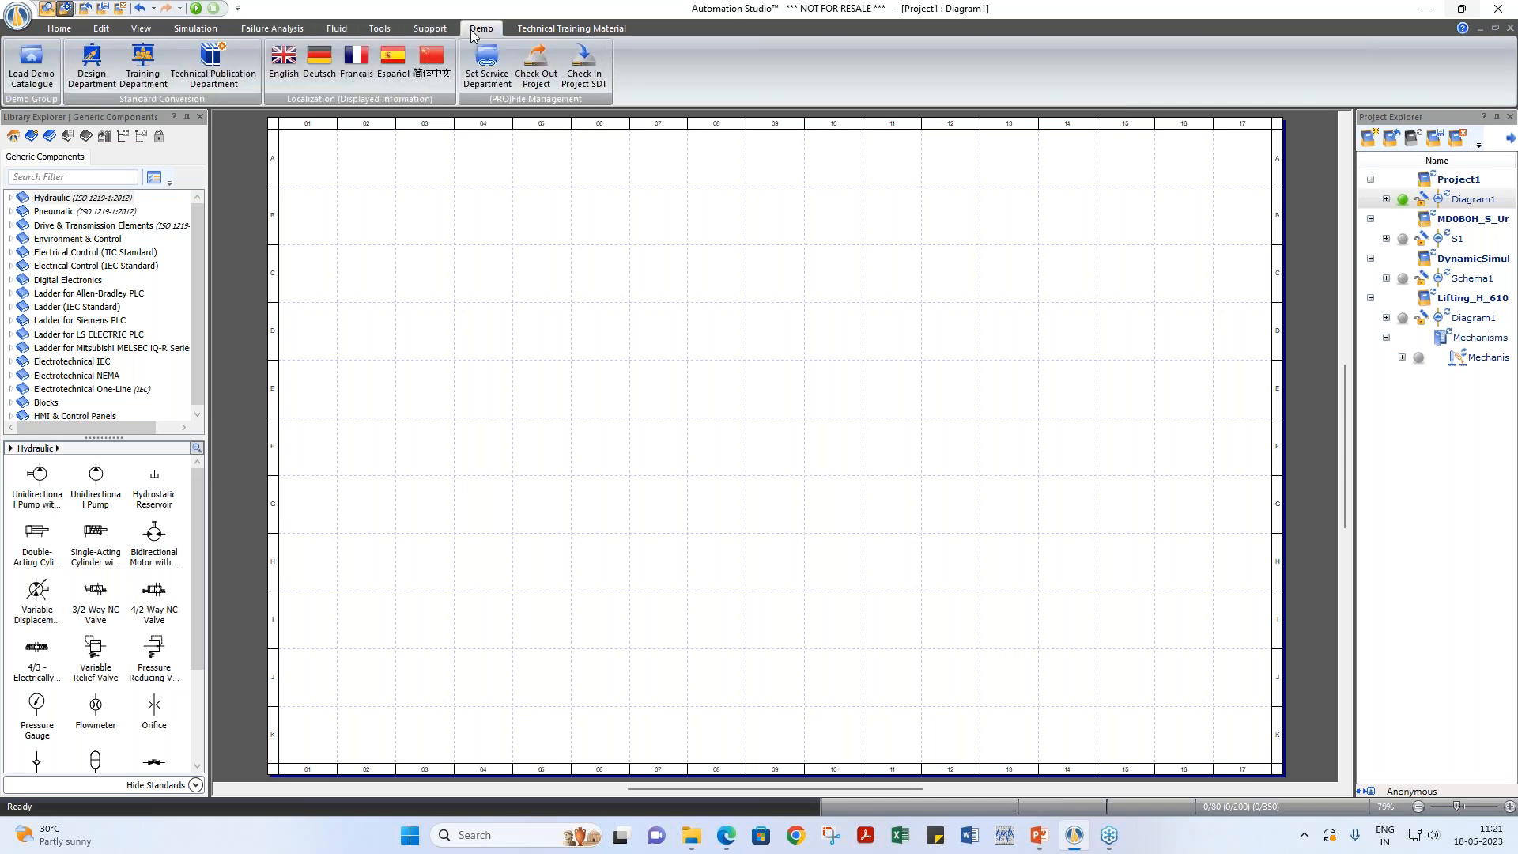
{"action": "left_click", "coordinate": [565, 30]}
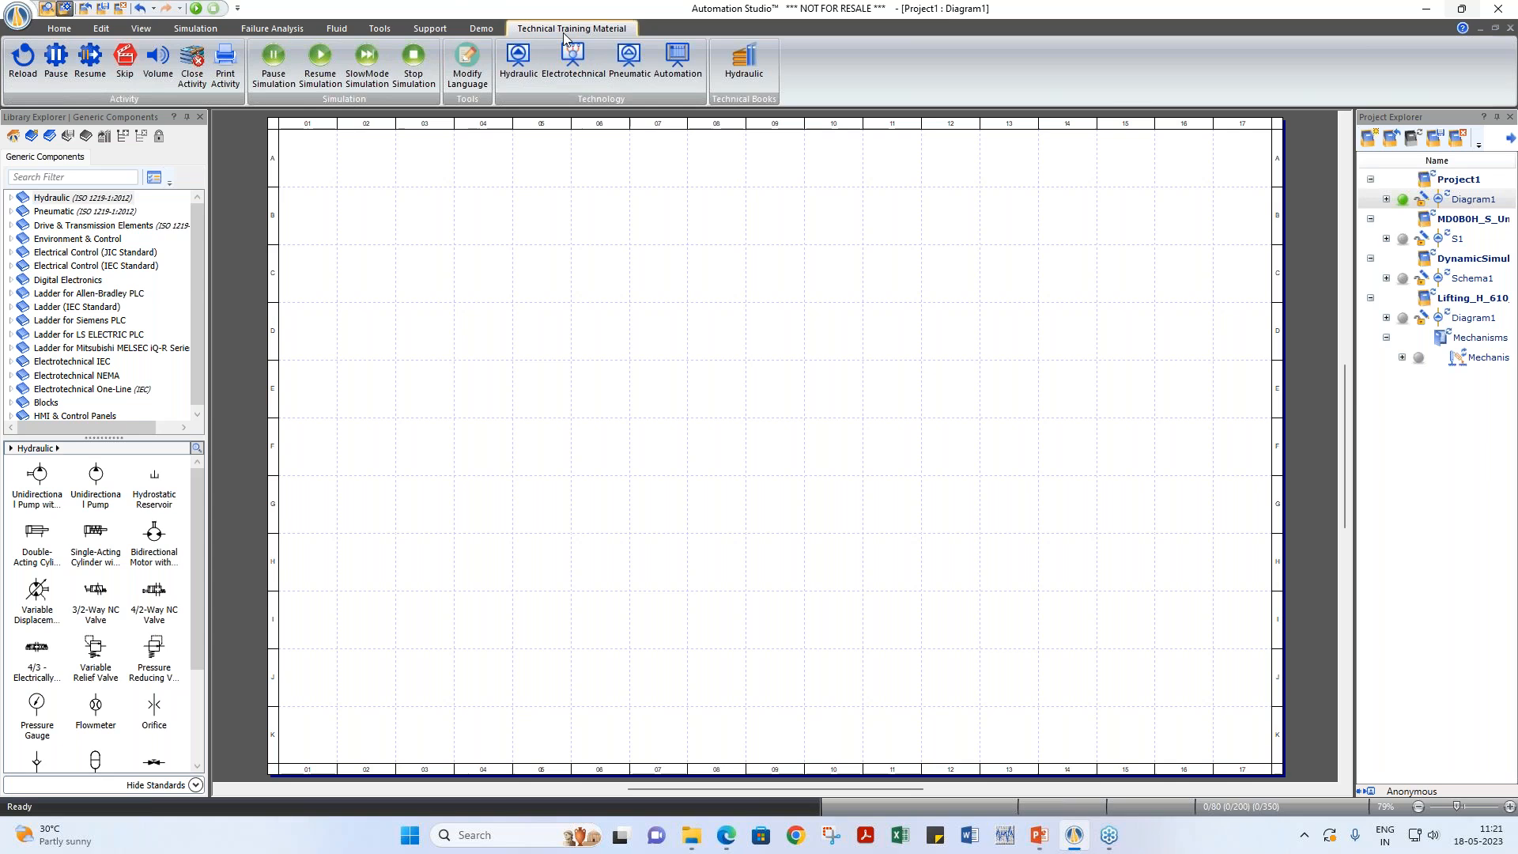
{"action": "left_click", "coordinate": [59, 30]}
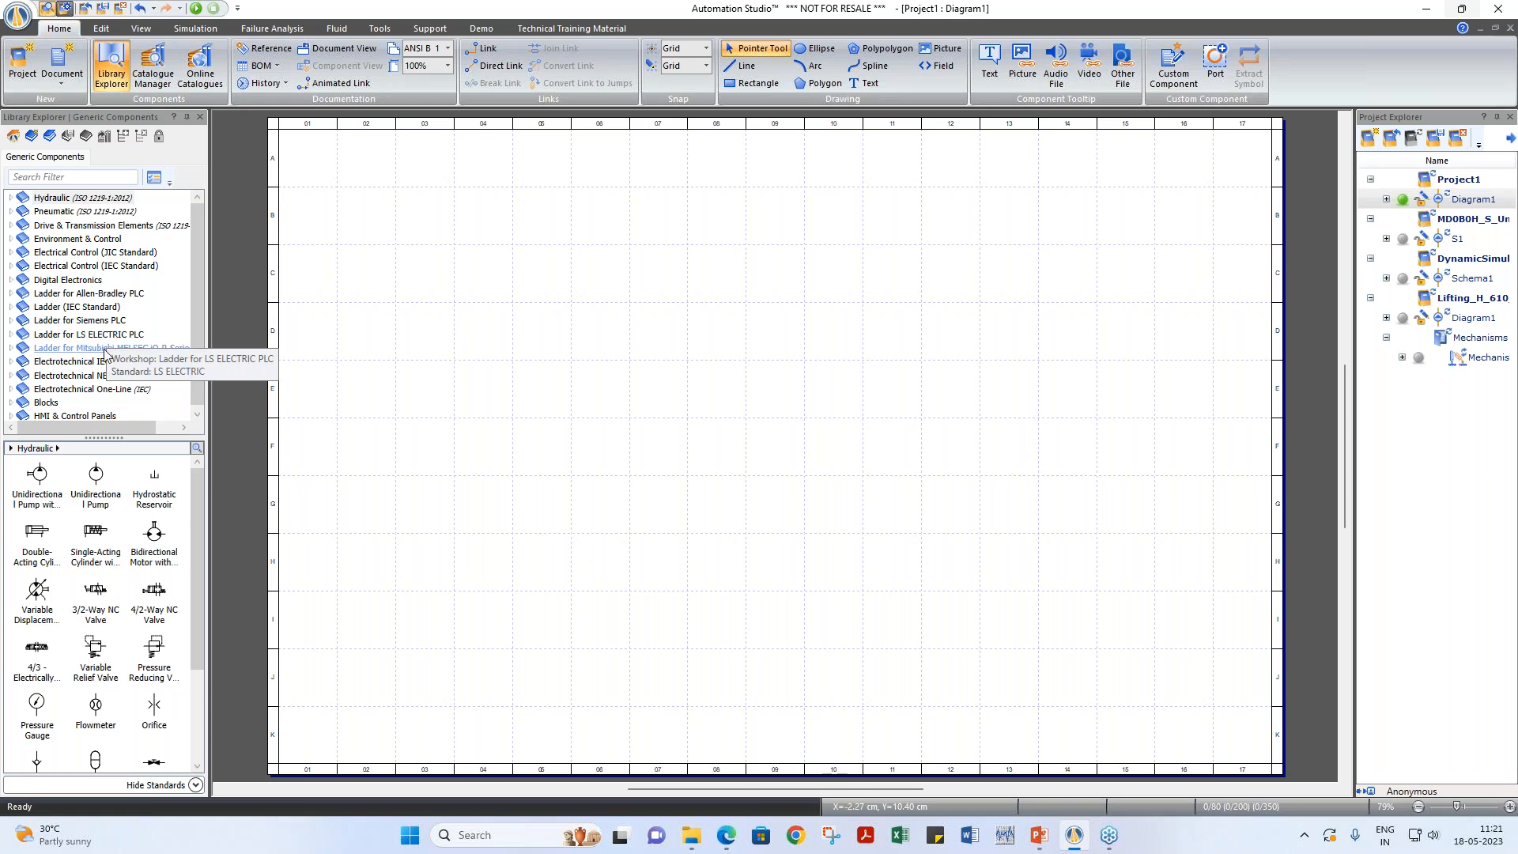
{"action": "scroll", "coordinate": [79, 369], "scroll_direction": "down", "scroll_amount": 1}
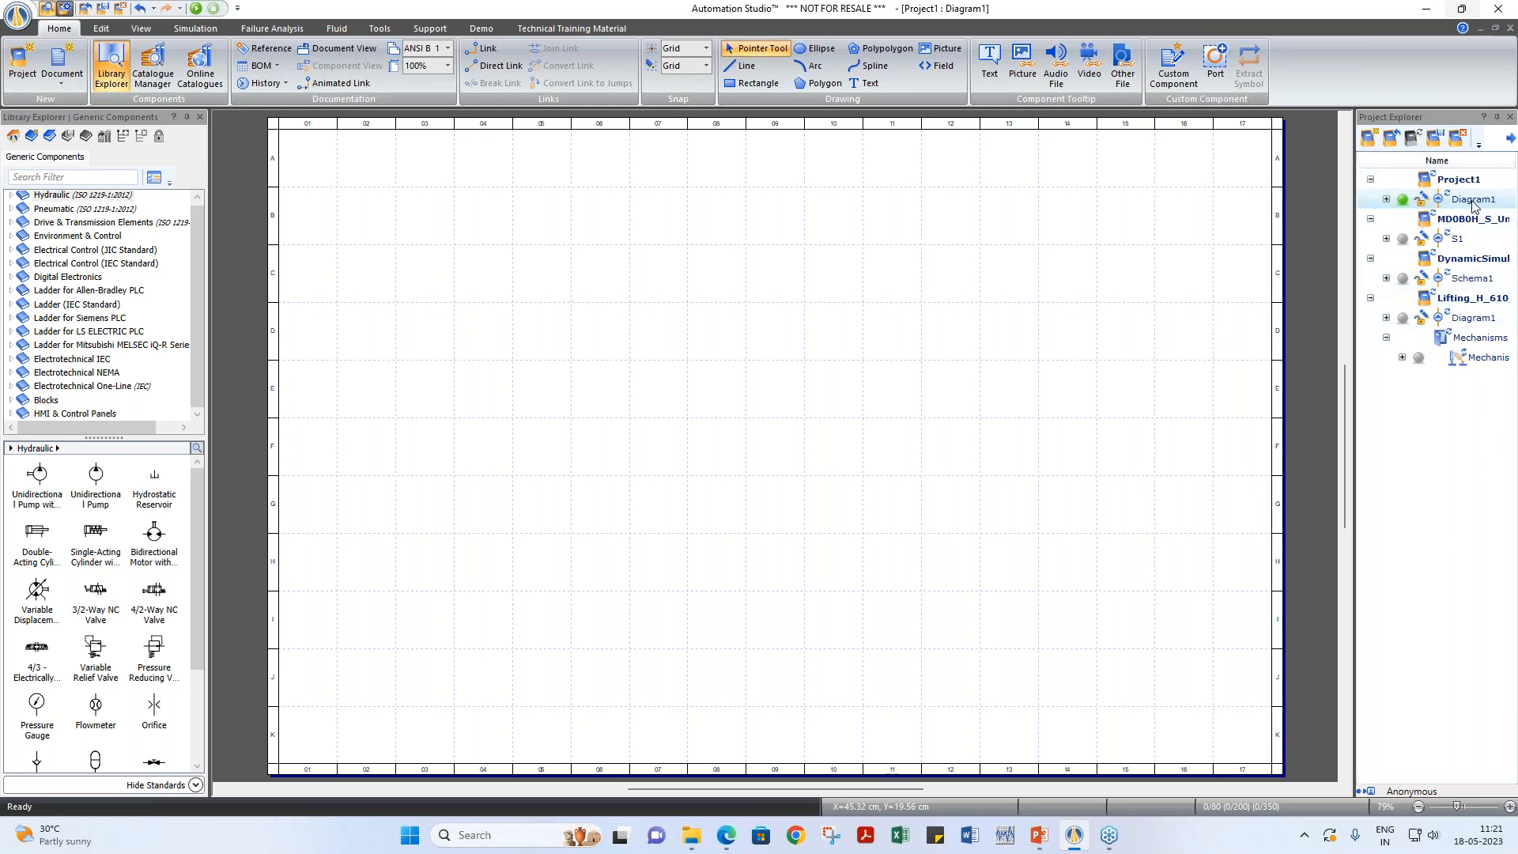
{"action": "mouse_move", "coordinate": [1472, 205]}
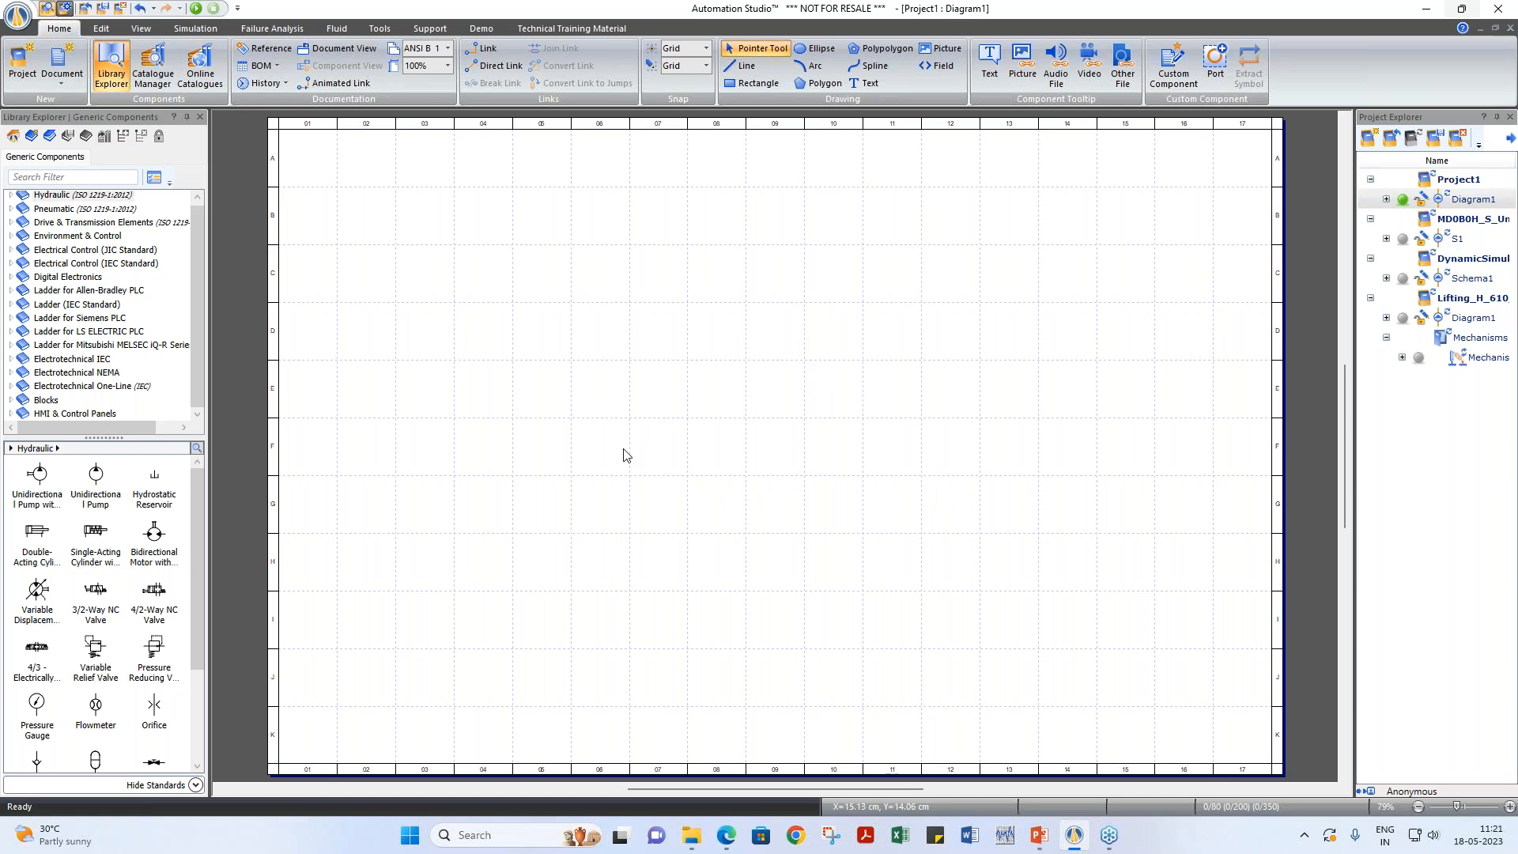
{"action": "scroll", "coordinate": [32, 207], "scroll_direction": "up", "scroll_amount": 1}
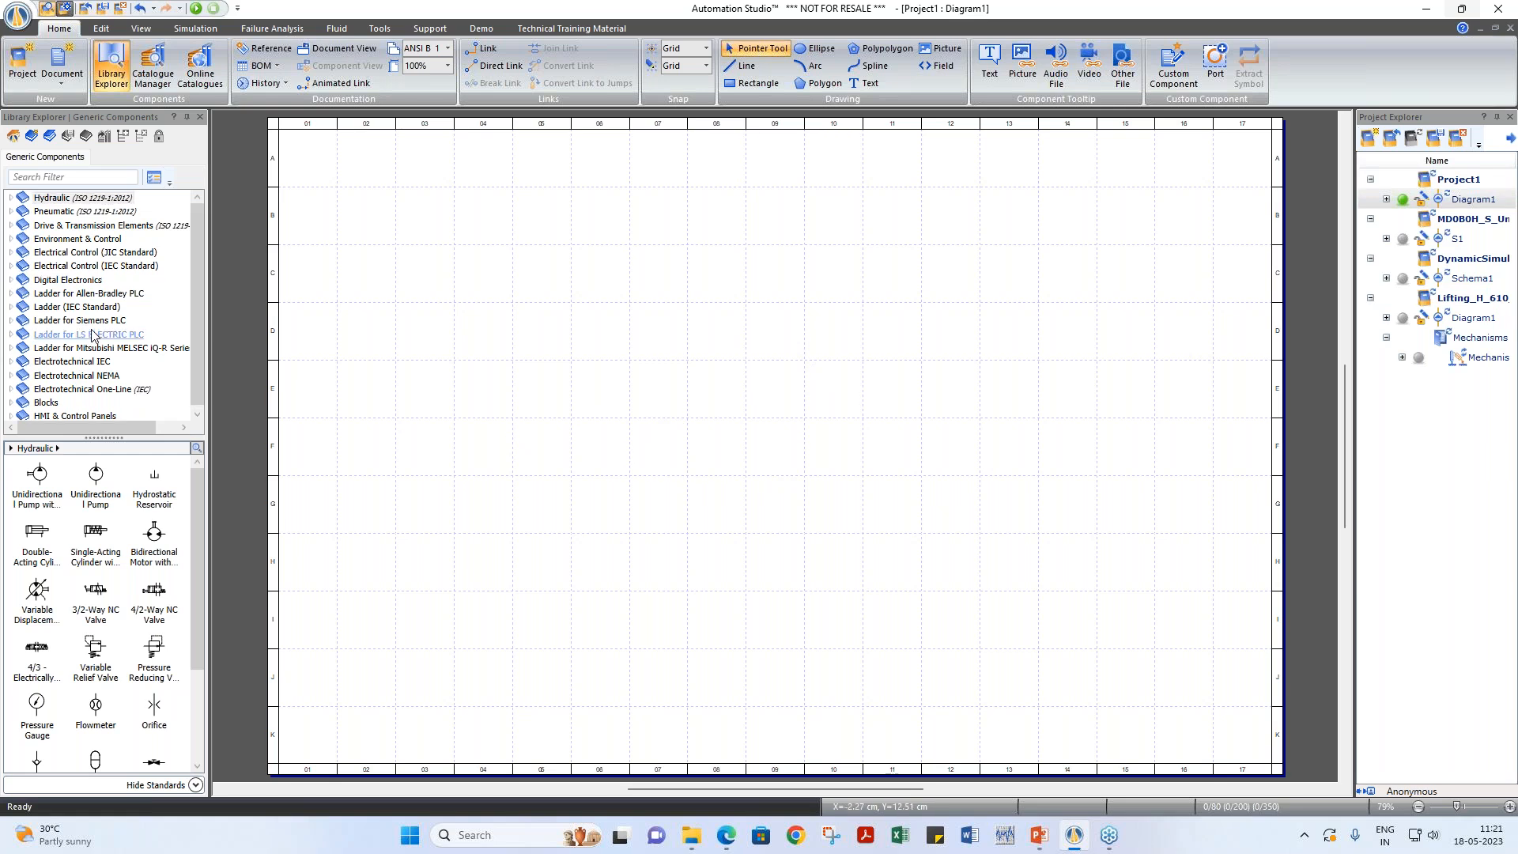
Step: Expand the Hydraulic library and its Pumps & Amplifiers category to examine the available component families
{"action": "left_click", "coordinate": [12, 201]}
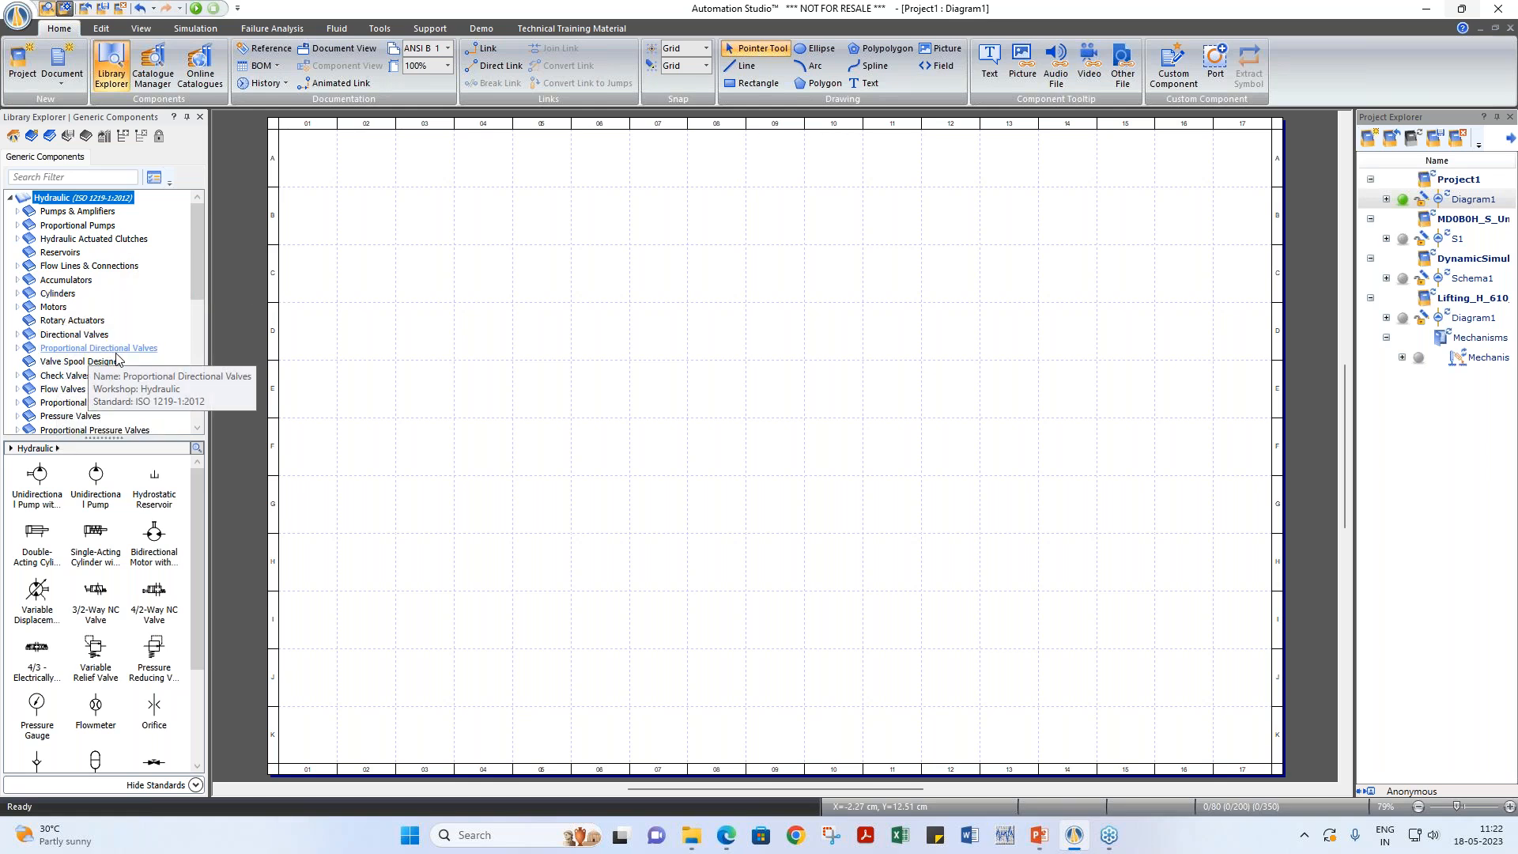
{"action": "scroll", "coordinate": [71, 391], "scroll_direction": "down", "scroll_amount": 1}
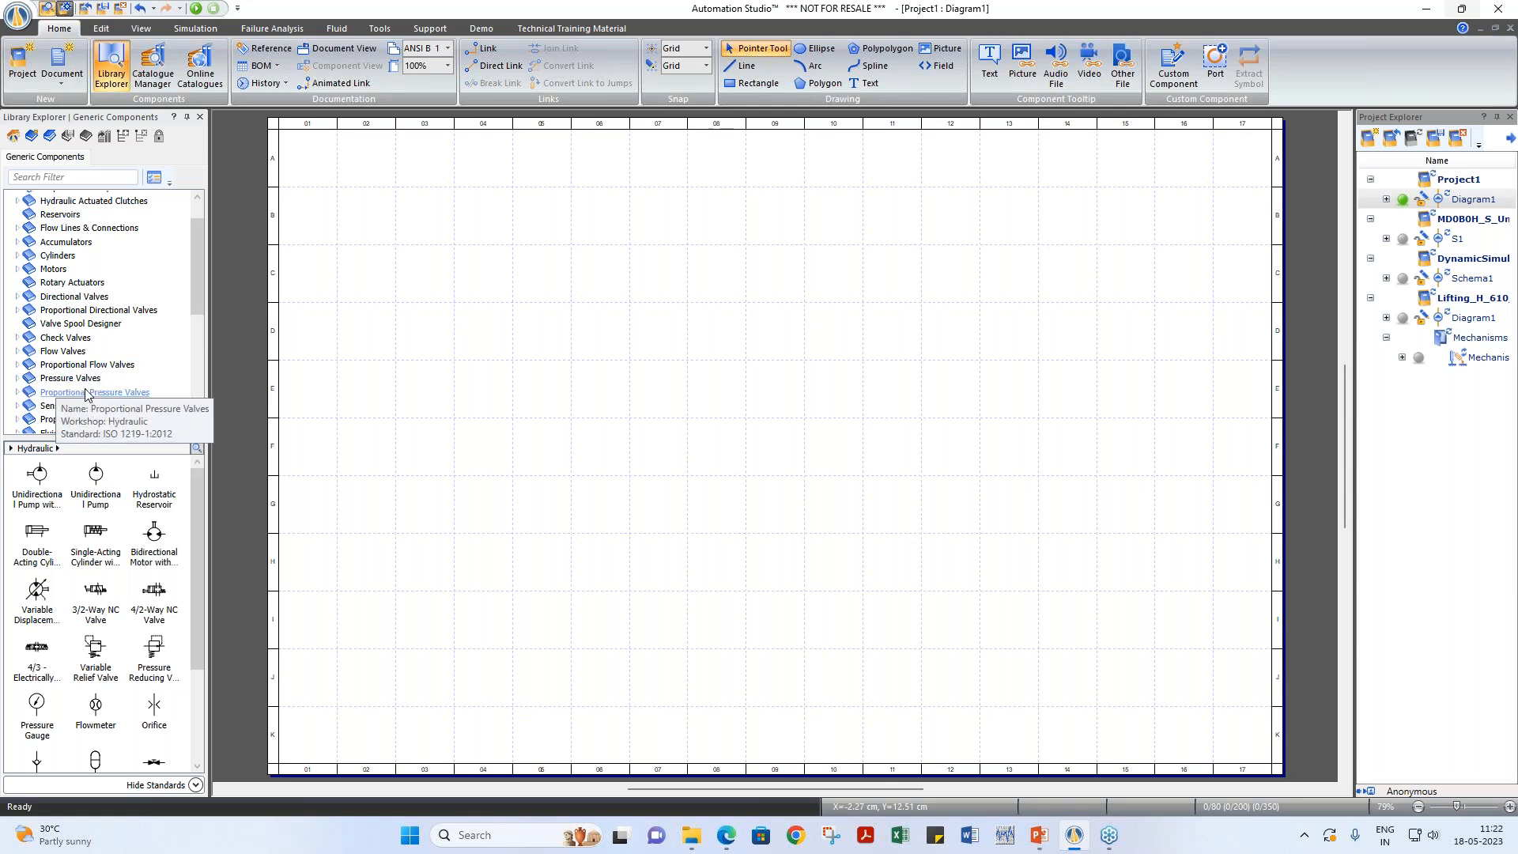
{"action": "scroll", "coordinate": [87, 395], "scroll_direction": "down", "scroll_amount": 1}
{"action": "scroll", "coordinate": [119, 378], "scroll_direction": "up", "scroll_amount": 2}
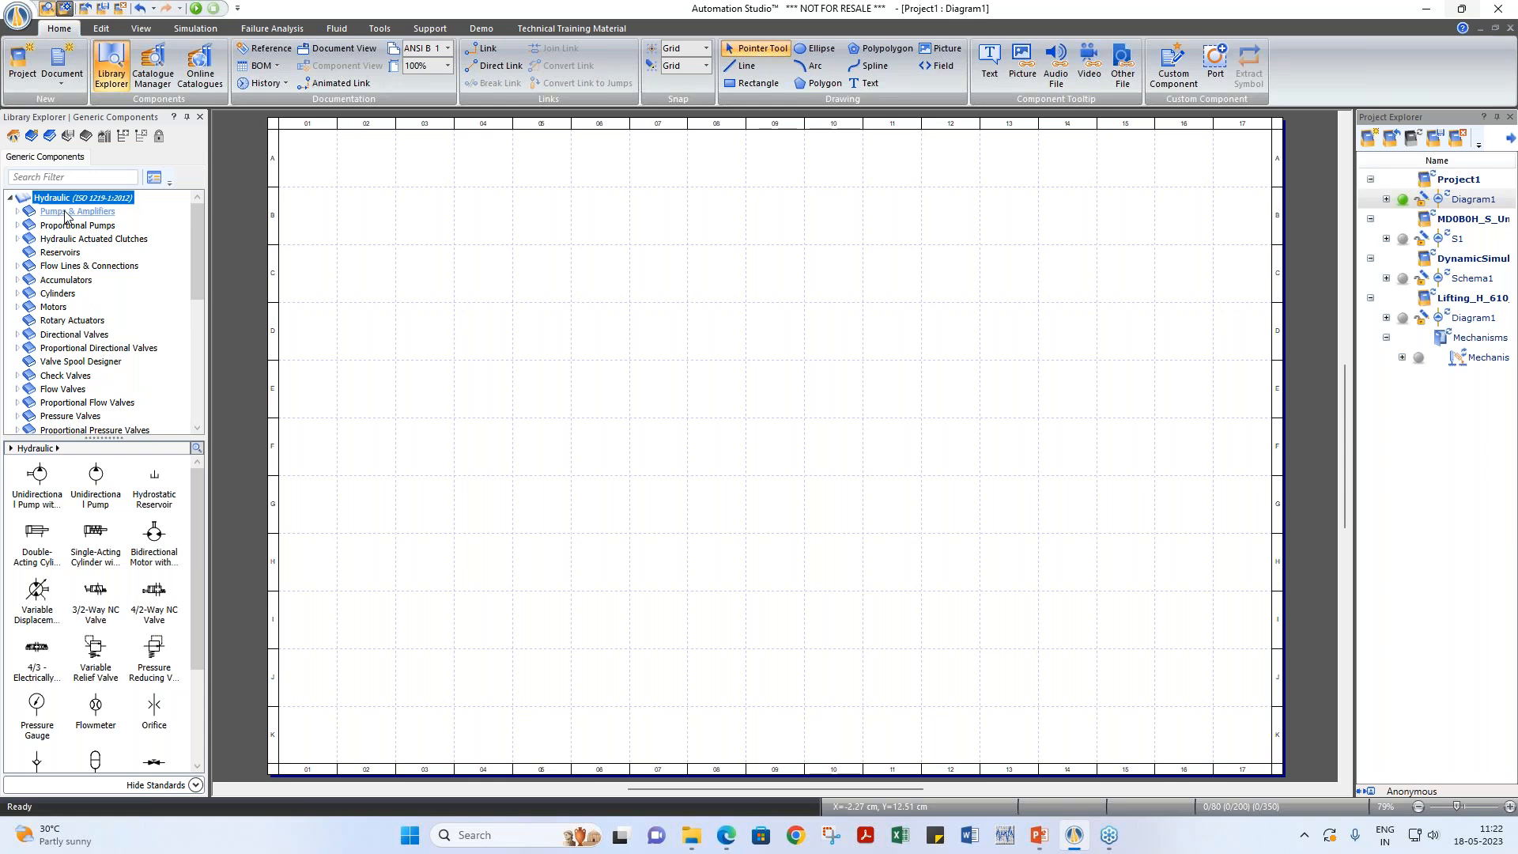
{"action": "left_click", "coordinate": [16, 211]}
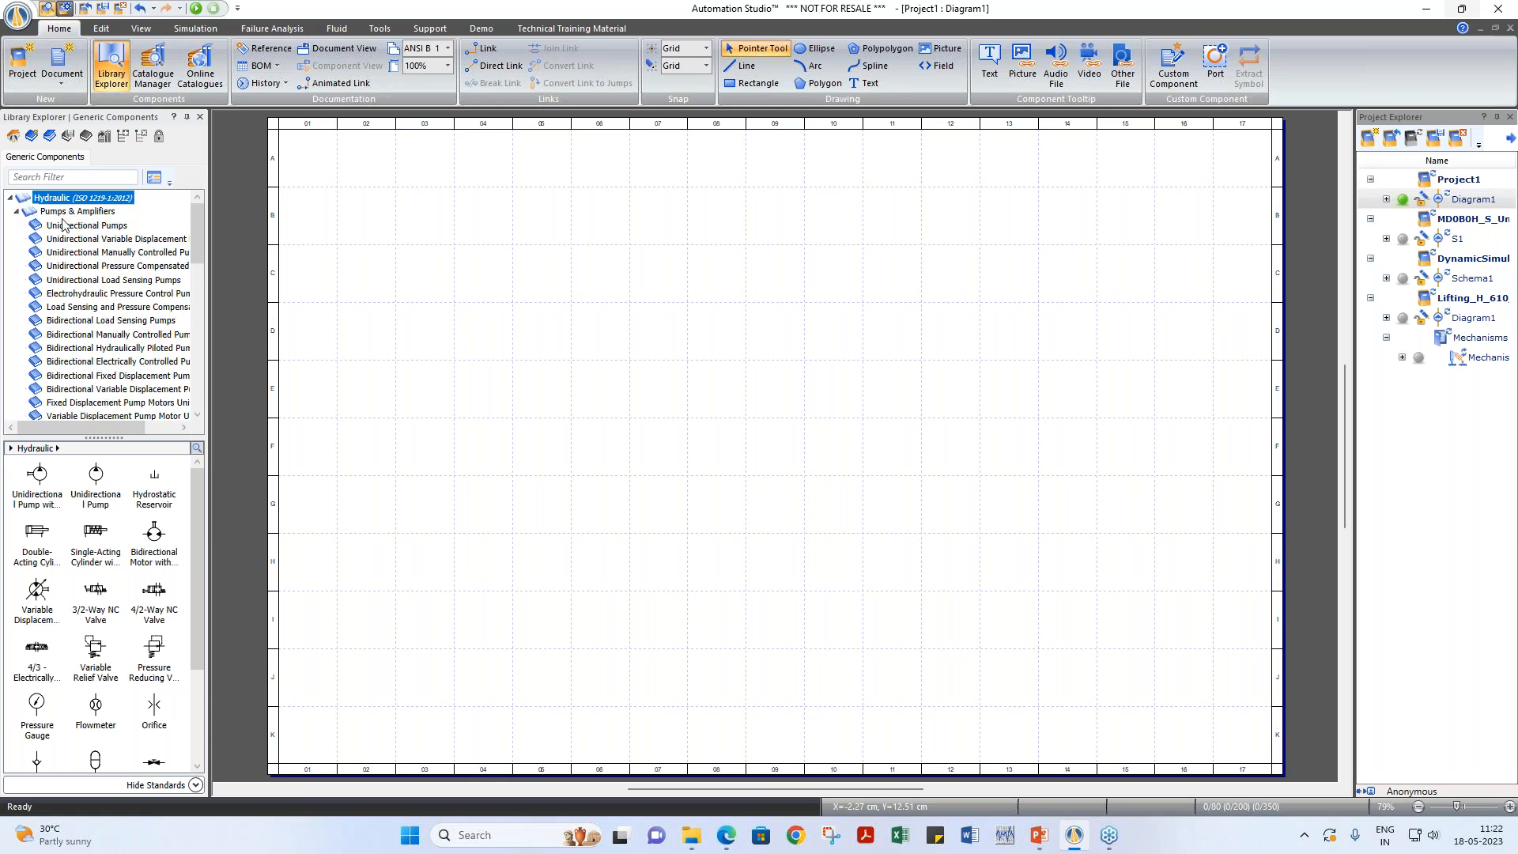
{"action": "scroll", "coordinate": [141, 252], "scroll_direction": "down", "scroll_amount": 1}
{"action": "scroll", "coordinate": [141, 252], "scroll_direction": "up", "scroll_amount": 1}
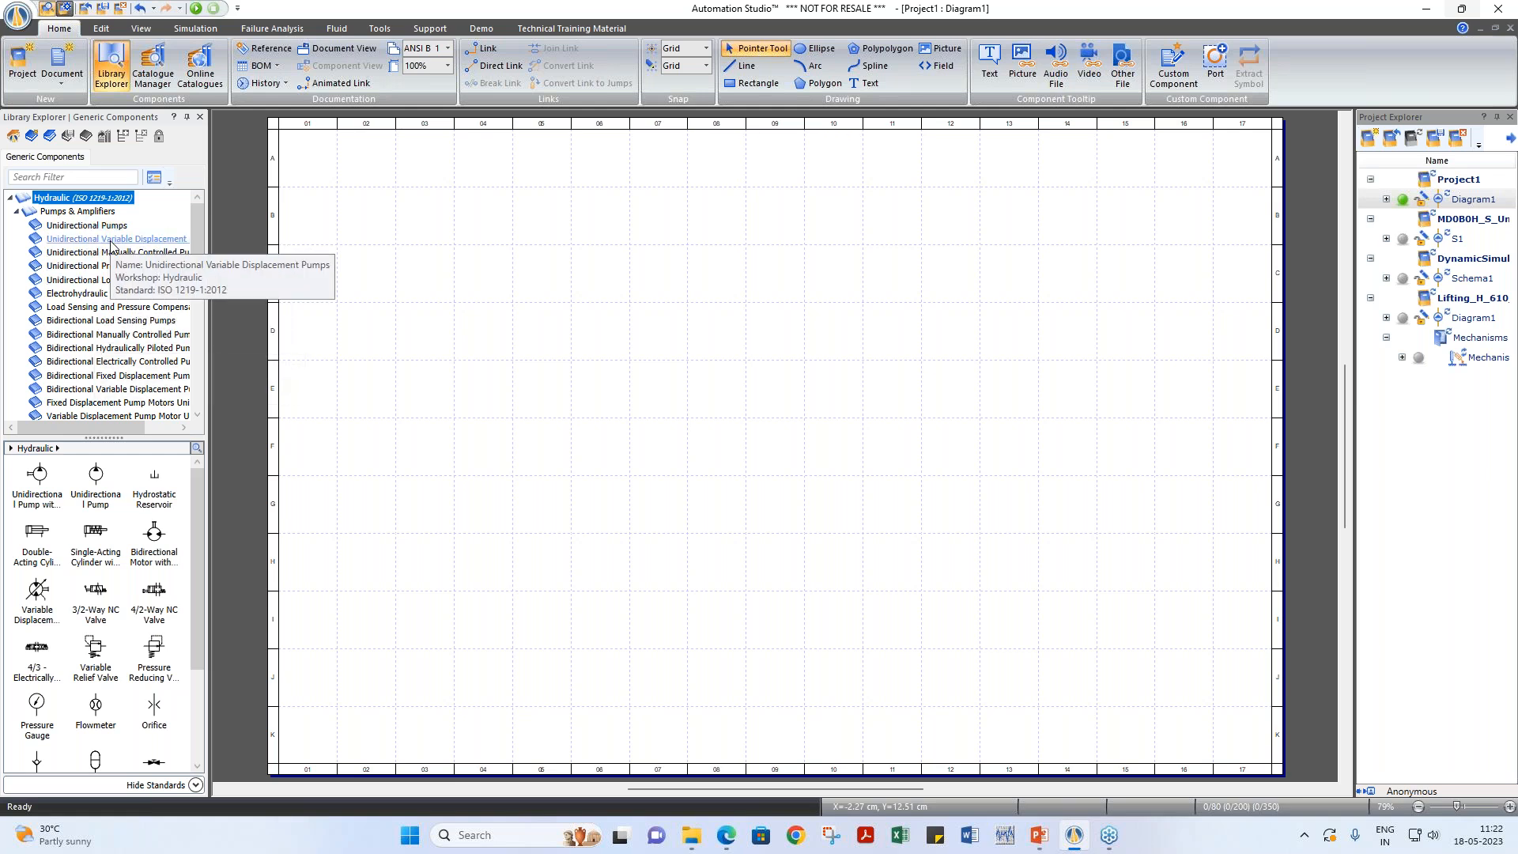
Step: Examine the component symbols in the unidirectional manually controlled, bidirectional load sensing and user defined swashplate pump categories
{"action": "left_click", "coordinate": [110, 241]}
{"action": "left_click", "coordinate": [104, 254]}
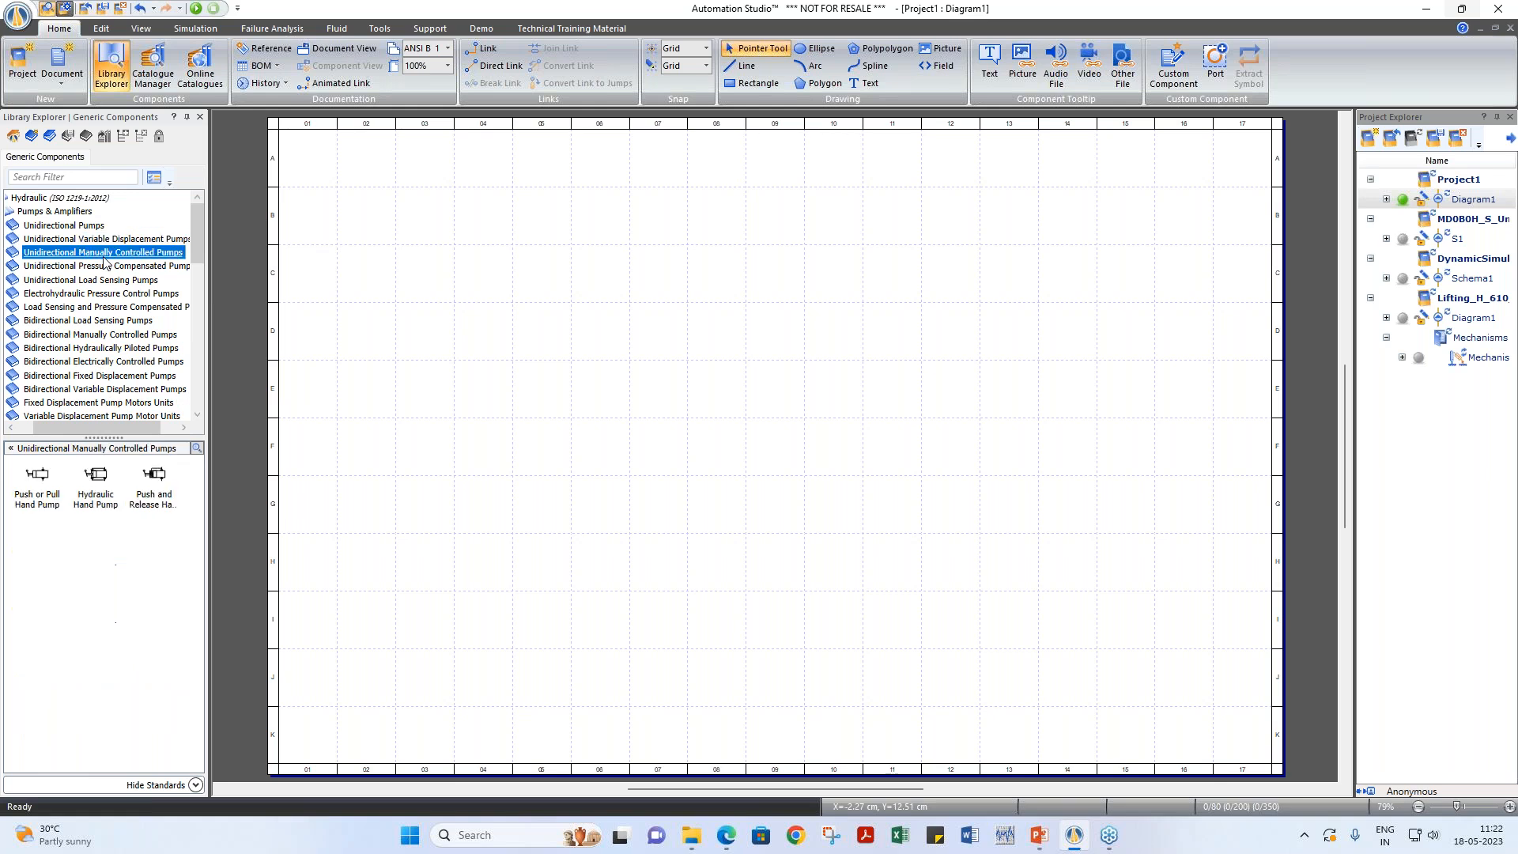
{"action": "left_click", "coordinate": [110, 322]}
{"action": "scroll", "coordinate": [111, 322], "scroll_direction": "down", "scroll_amount": 2}
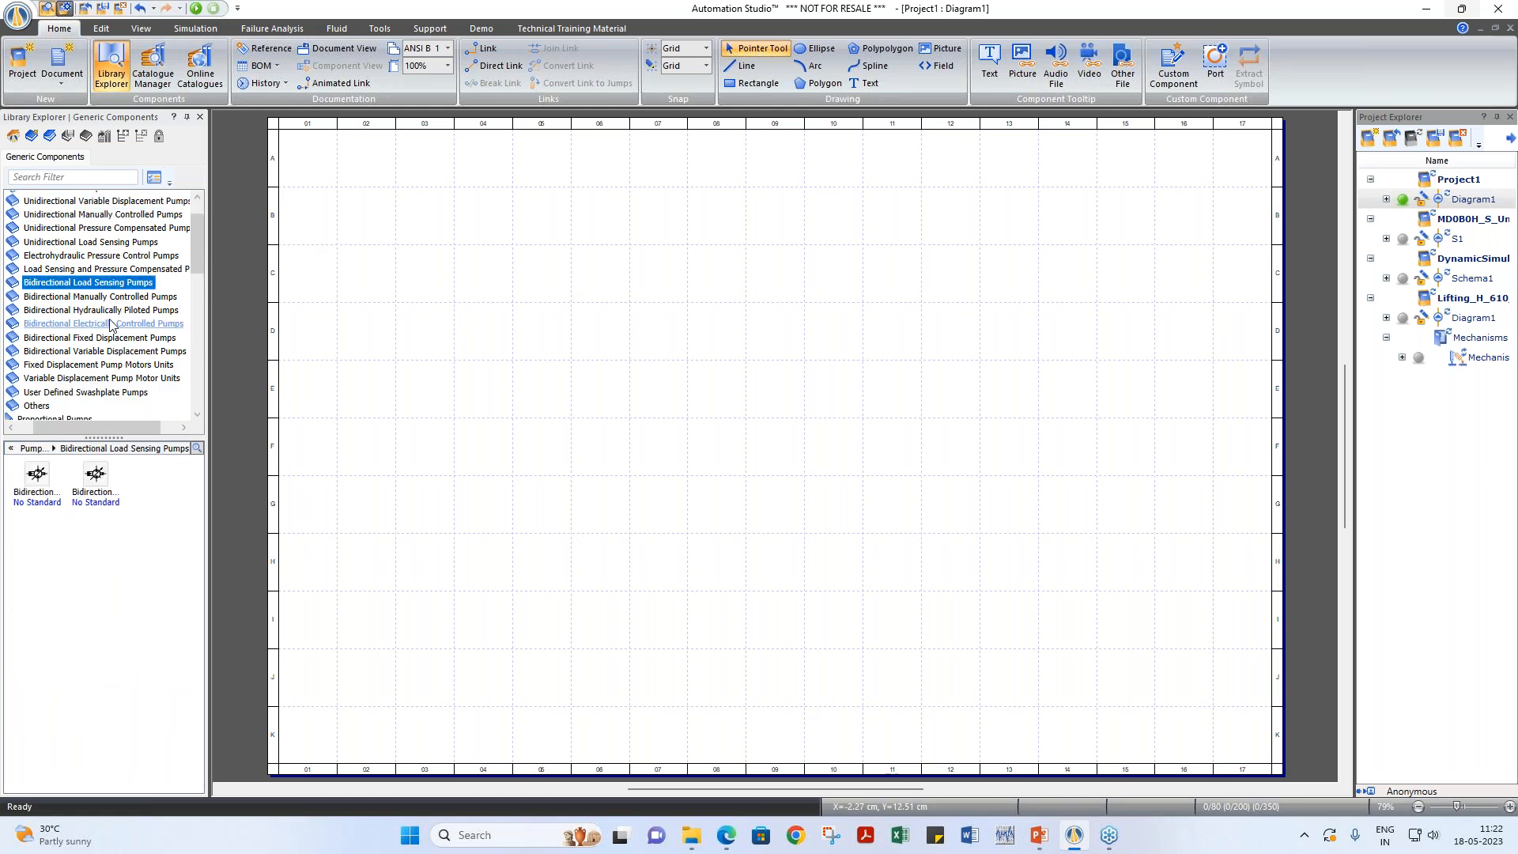
{"action": "left_click", "coordinate": [110, 355]}
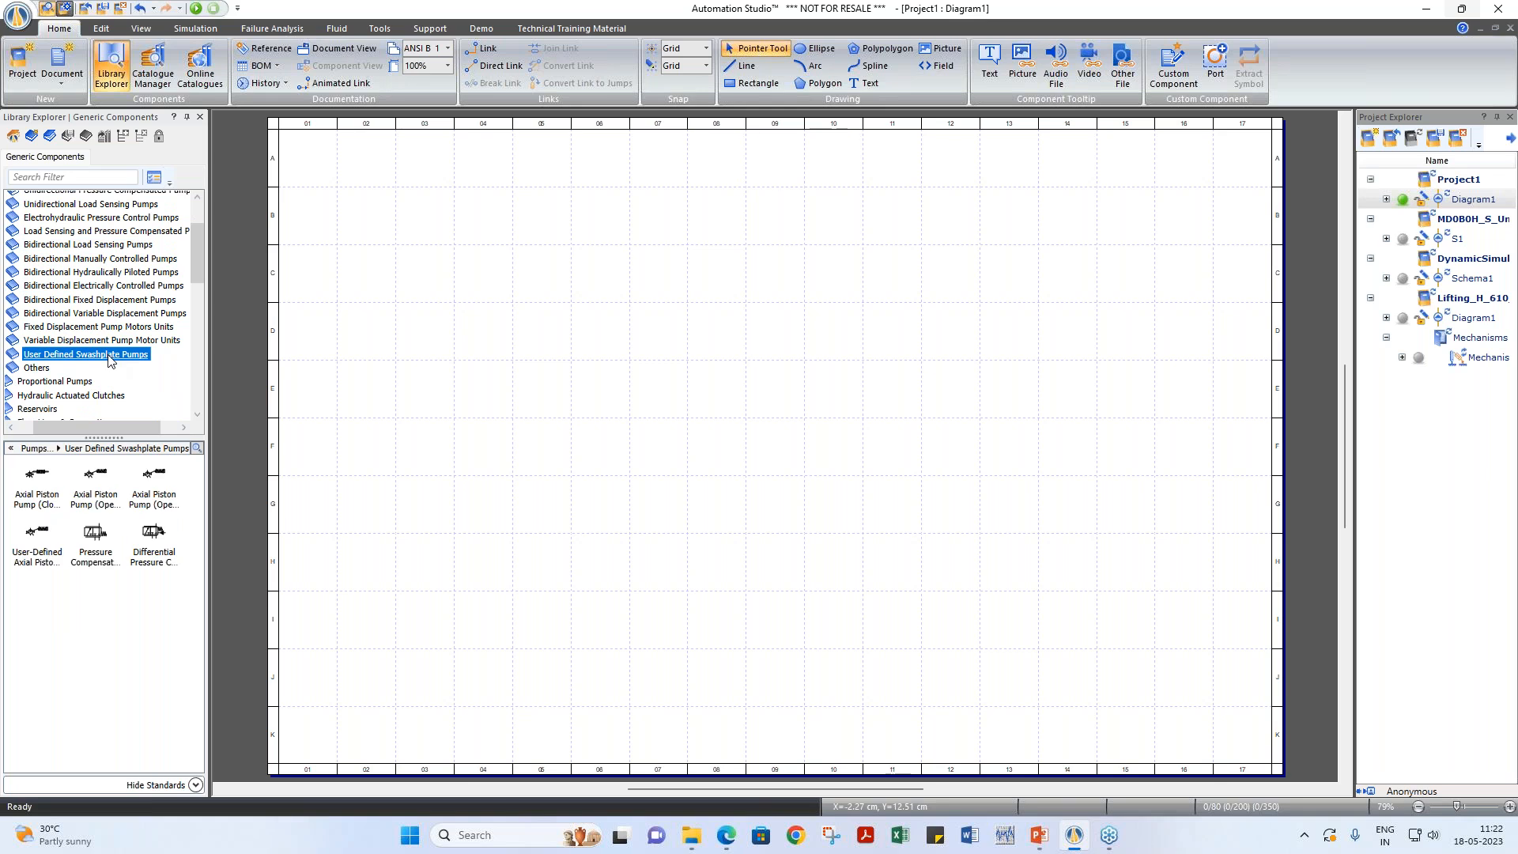
Step: Place a Unidirectional Pump with Right Shaft and Drain on Diagram1 in grid column 06, at the border of rows E and F
{"action": "scroll", "coordinate": [104, 357], "scroll_direction": "up", "scroll_amount": 2}
{"action": "left_click_drag", "start_coordinate": [131, 430], "coordinate": [117, 437]}
{"action": "left_click", "coordinate": [93, 227]}
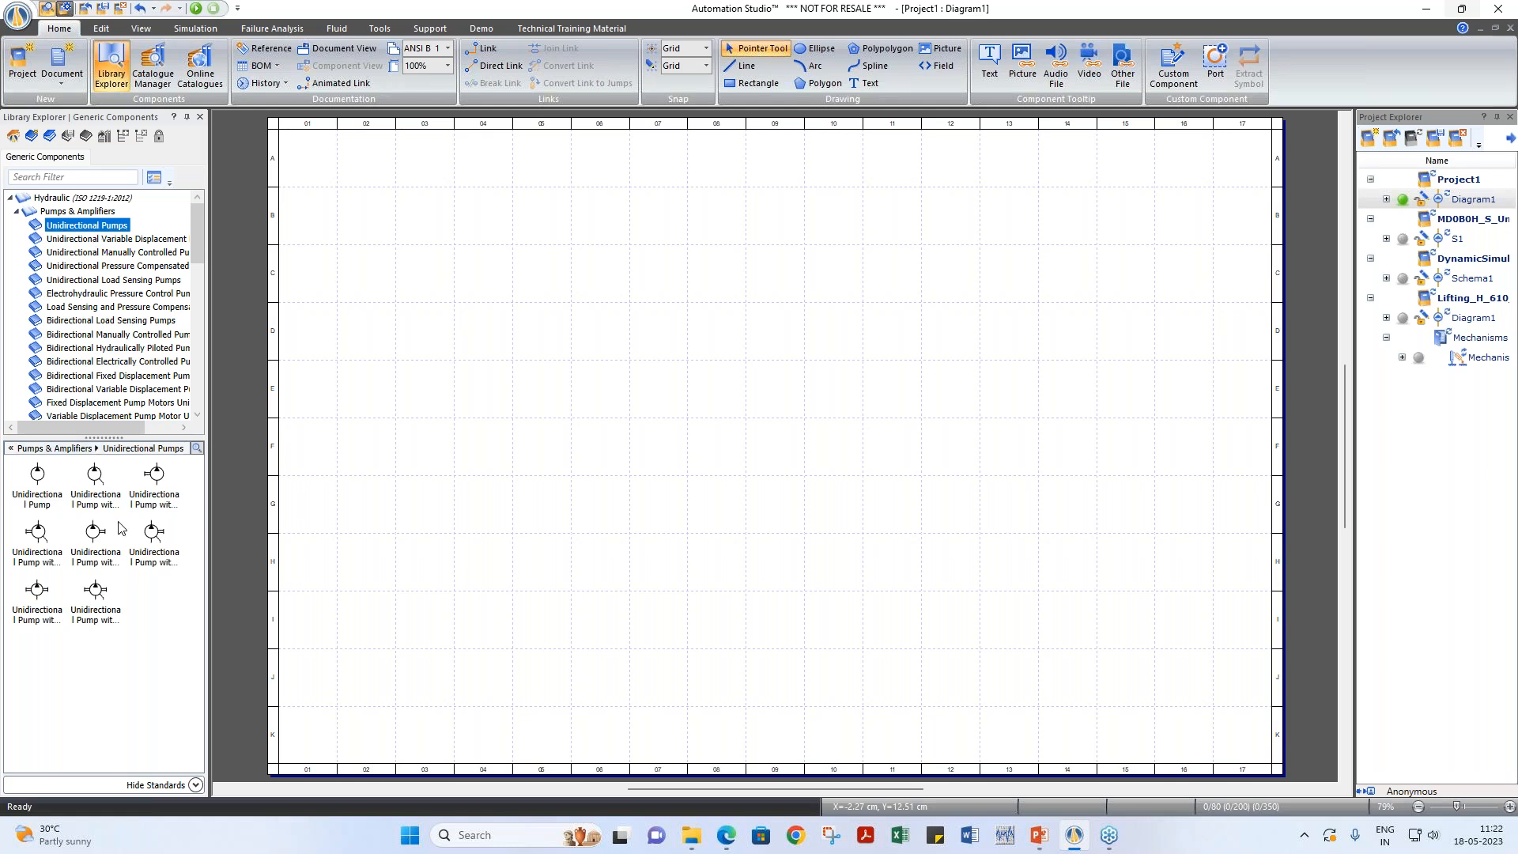
{"action": "left_click", "coordinate": [155, 543]}
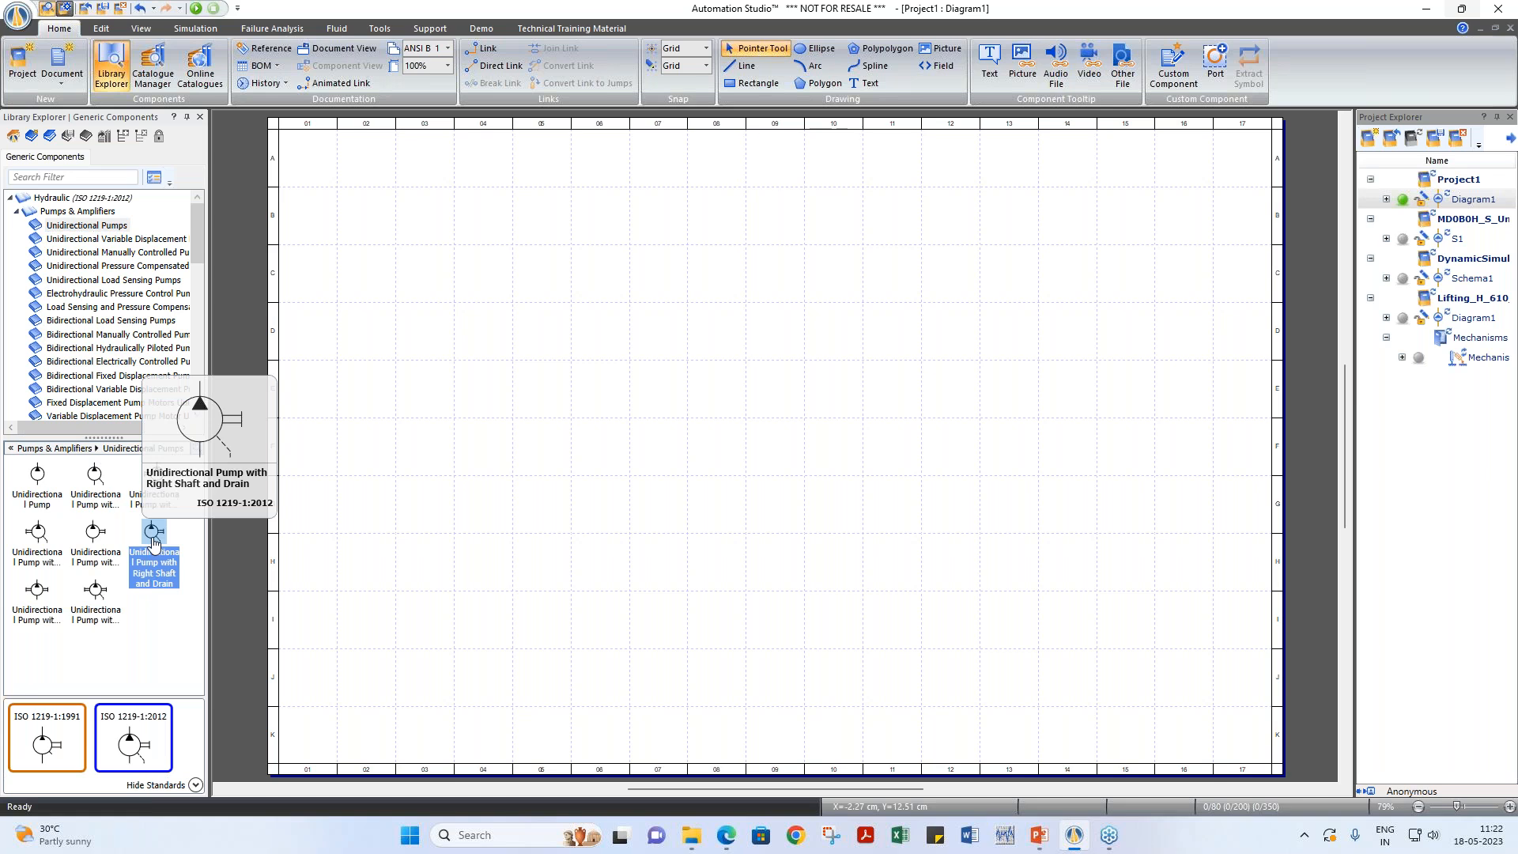
{"action": "mouse_move", "coordinate": [155, 542]}
{"action": "left_mouse_down"}
{"action": "mouse_move", "coordinate": [441, 375]}
{"action": "mouse_move", "coordinate": [501, 357]}
{"action": "mouse_move", "coordinate": [591, 407]}
{"action": "left_mouse_up"}
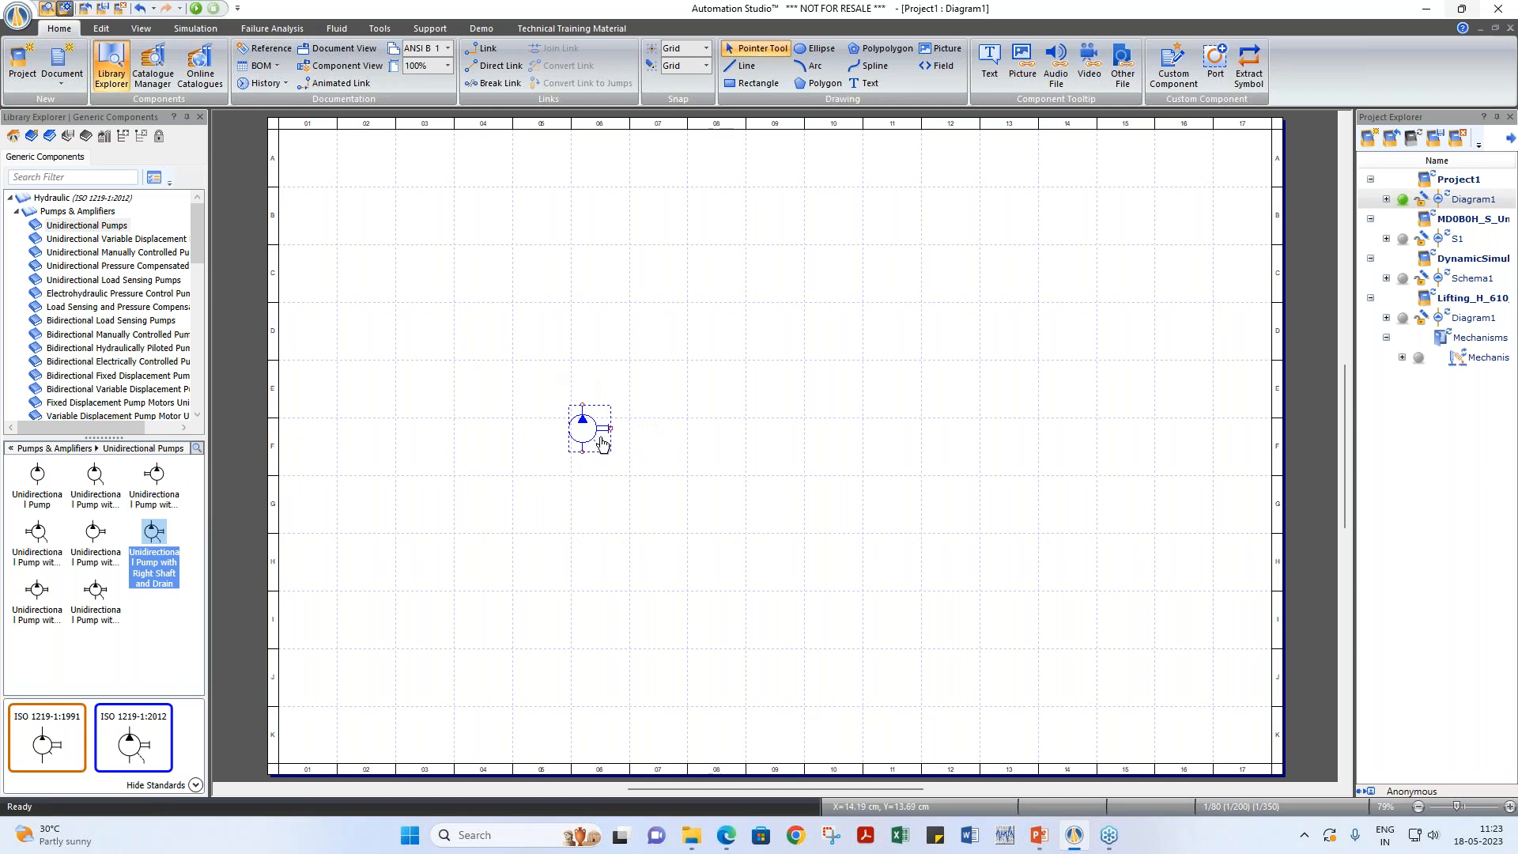
Step: Open the placed pump's component properties and examine its modelling, displacement, thermal and operating condition parameters
{"action": "mouse_move", "coordinate": [593, 436]}
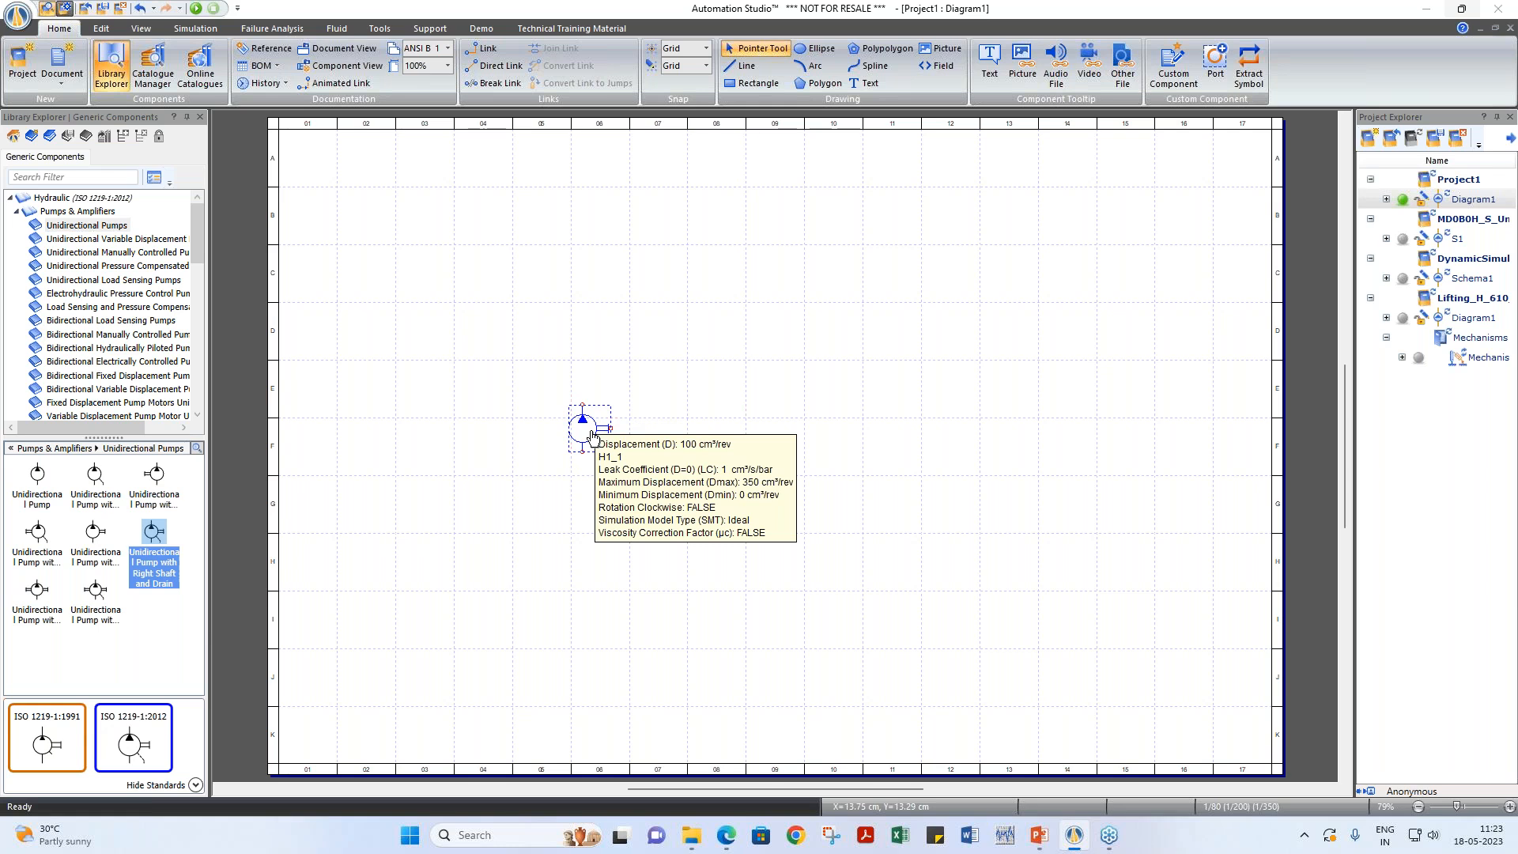
{"action": "double_click", "coordinate": [591, 437]}
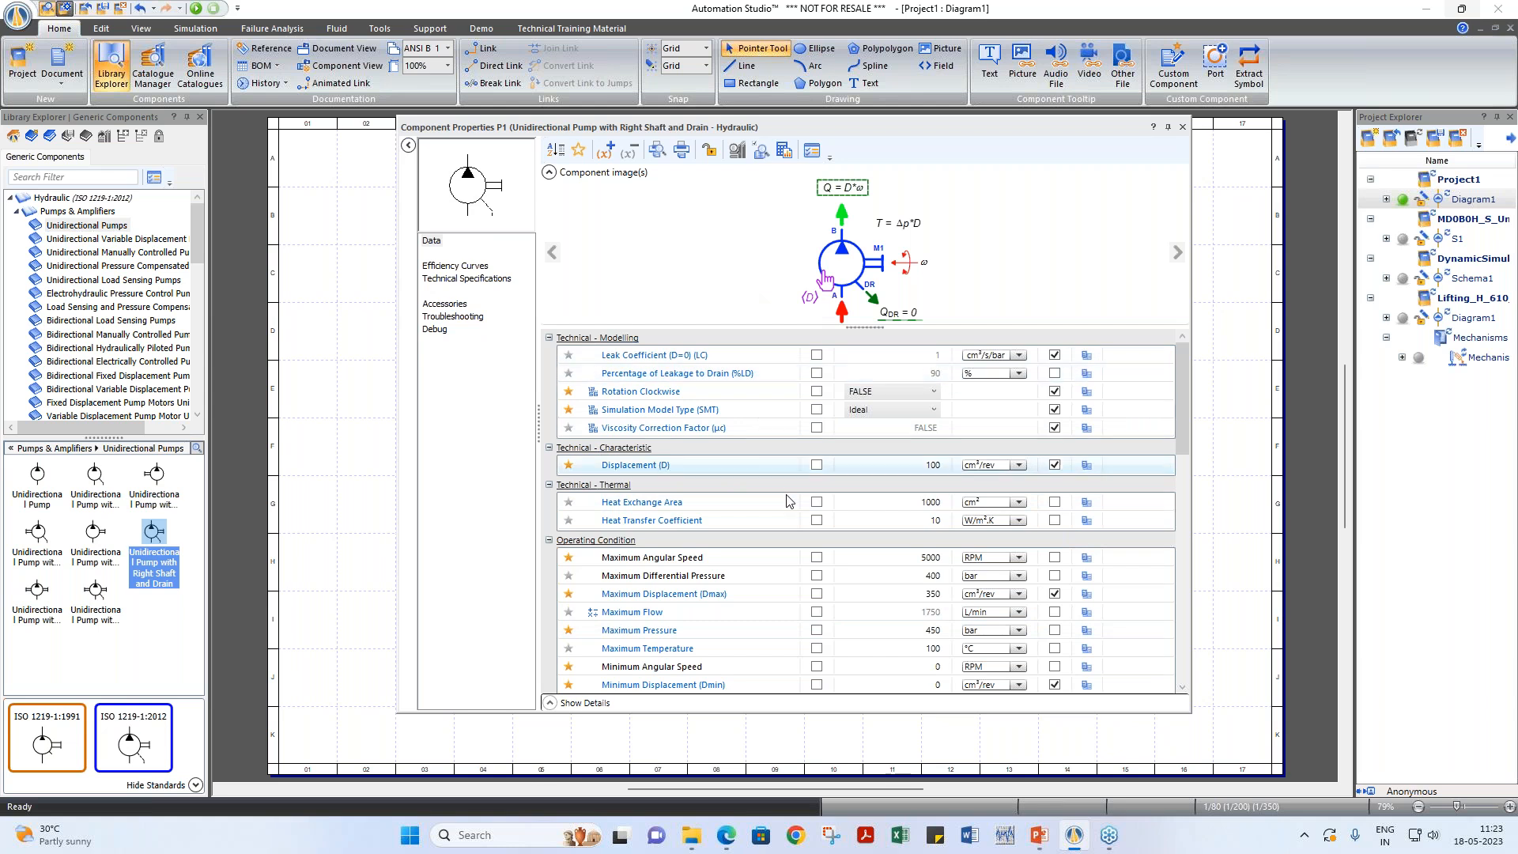
{"action": "scroll", "coordinate": [731, 441], "scroll_direction": "down", "scroll_amount": 2}
{"action": "scroll", "coordinate": [728, 434], "scroll_direction": "up", "scroll_amount": 1}
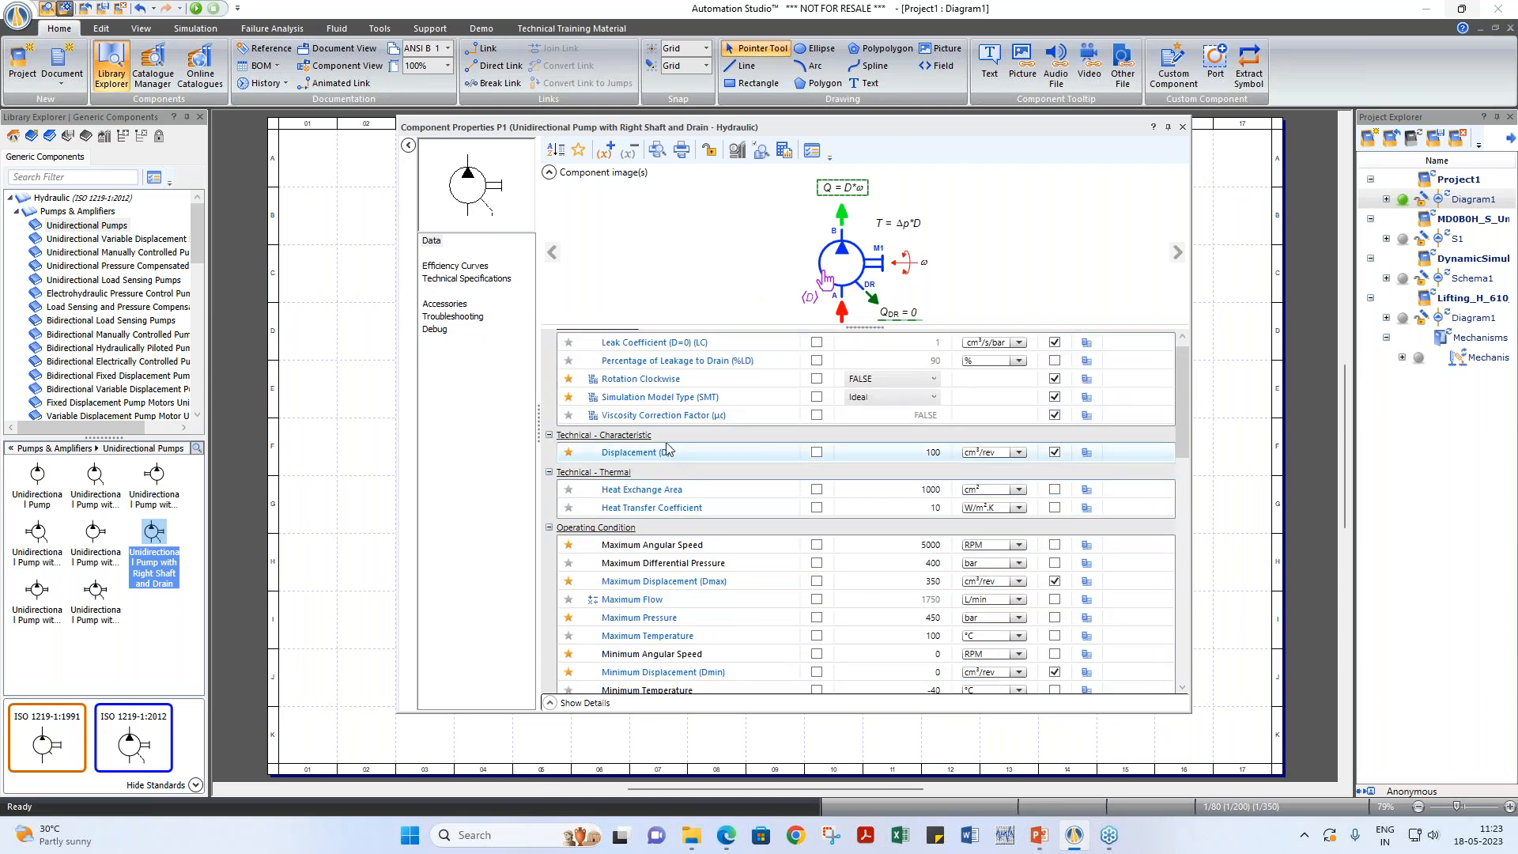
{"action": "scroll", "coordinate": [679, 490], "scroll_direction": "down", "scroll_amount": 1}
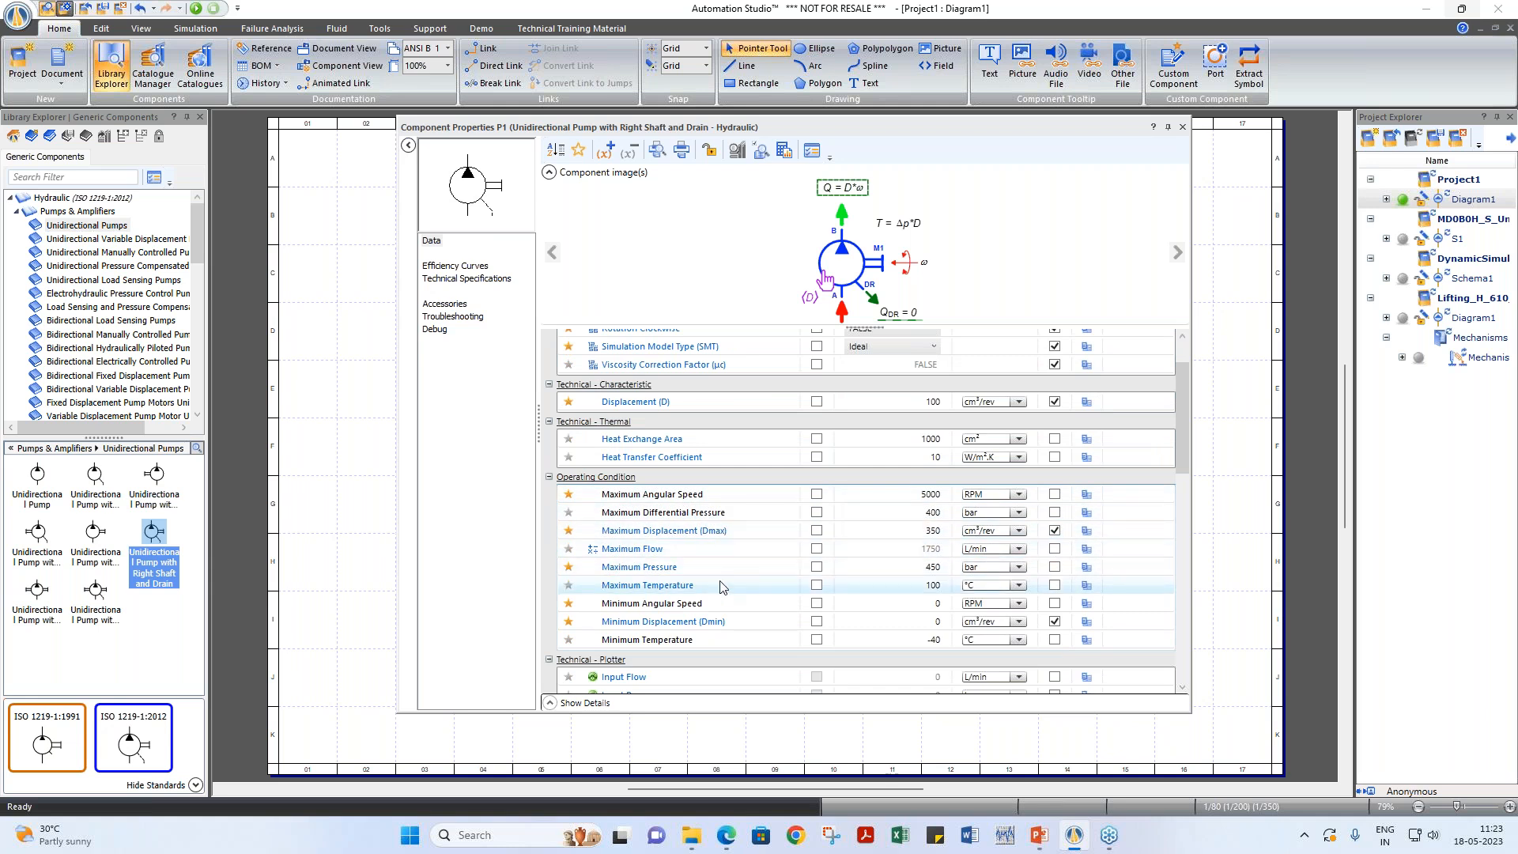
{"action": "scroll", "coordinate": [721, 585], "scroll_direction": "down", "scroll_amount": 1}
{"action": "scroll", "coordinate": [743, 561], "scroll_direction": "up", "scroll_amount": 2}
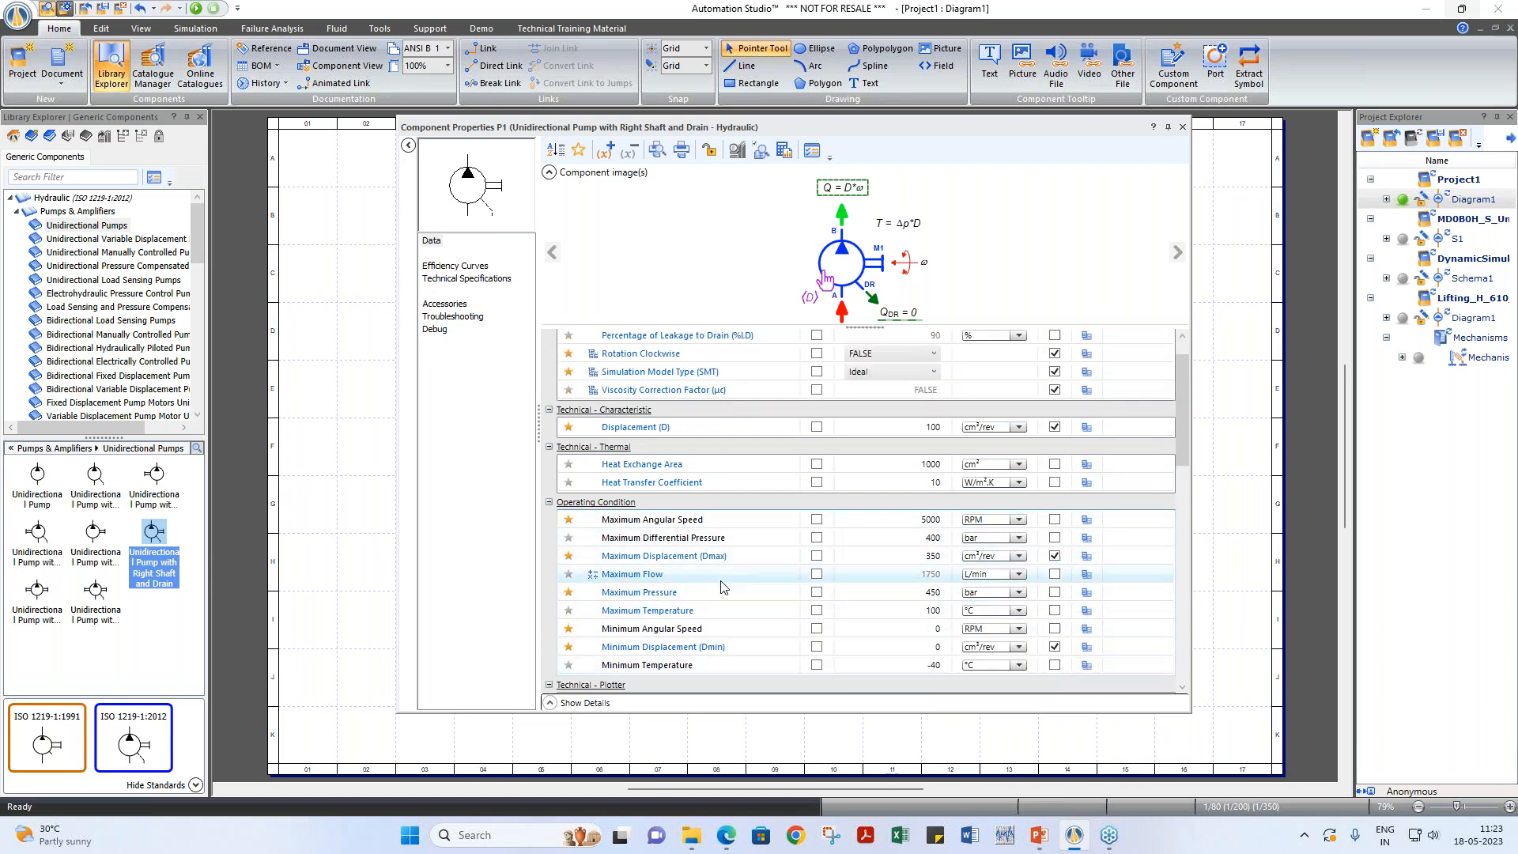
Step: Choose FALSE for the pump's Rotation Clockwise and set its Simulation Model Type to Leakage Configuration
{"action": "left_click", "coordinate": [868, 381]}
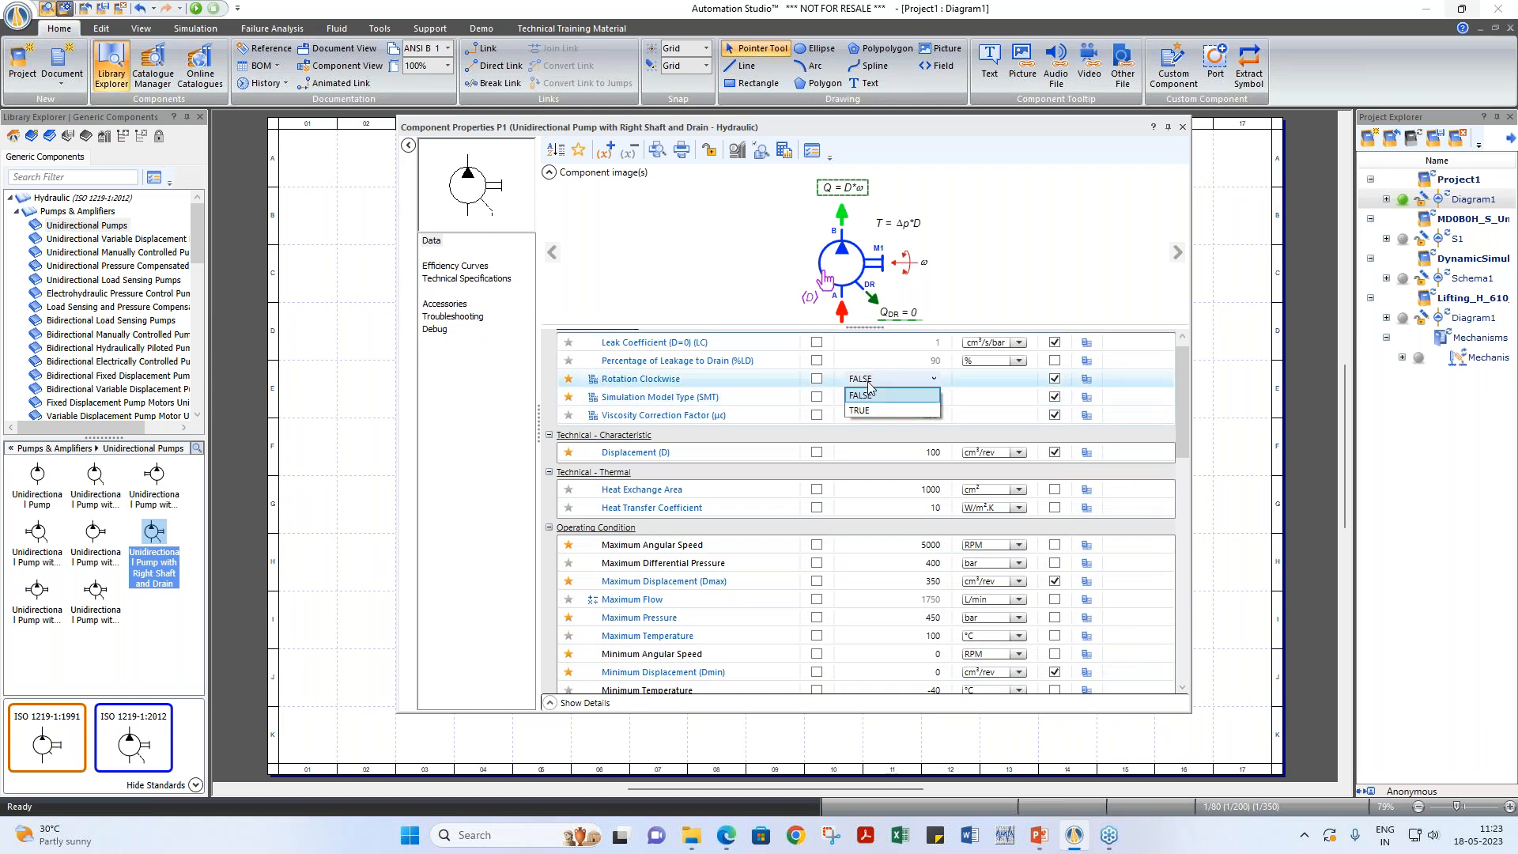
{"action": "left_click", "coordinate": [869, 394]}
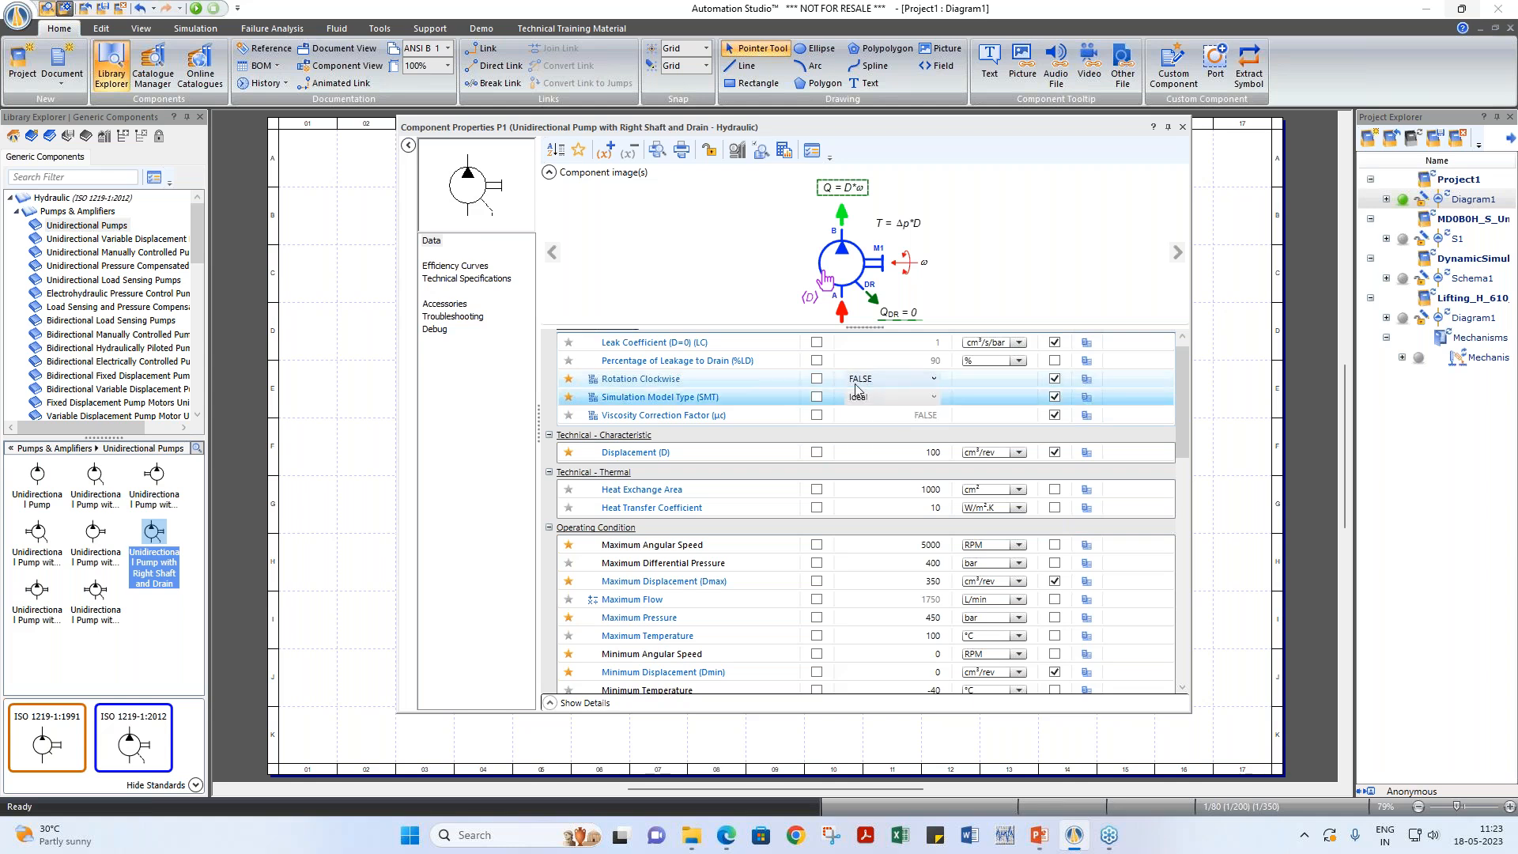
{"action": "left_click", "coordinate": [904, 402]}
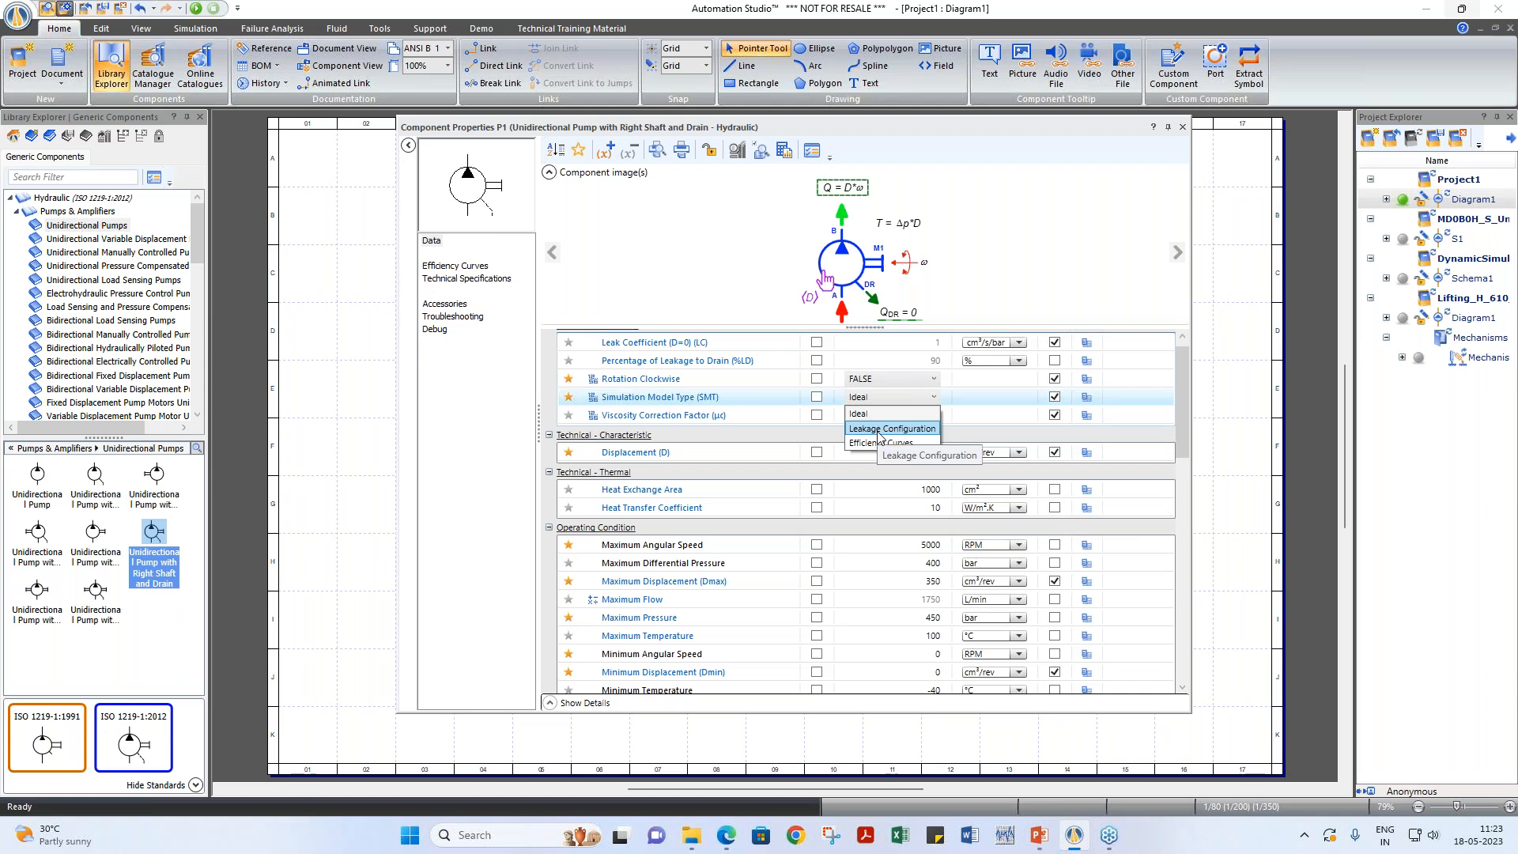
{"action": "left_click", "coordinate": [878, 430]}
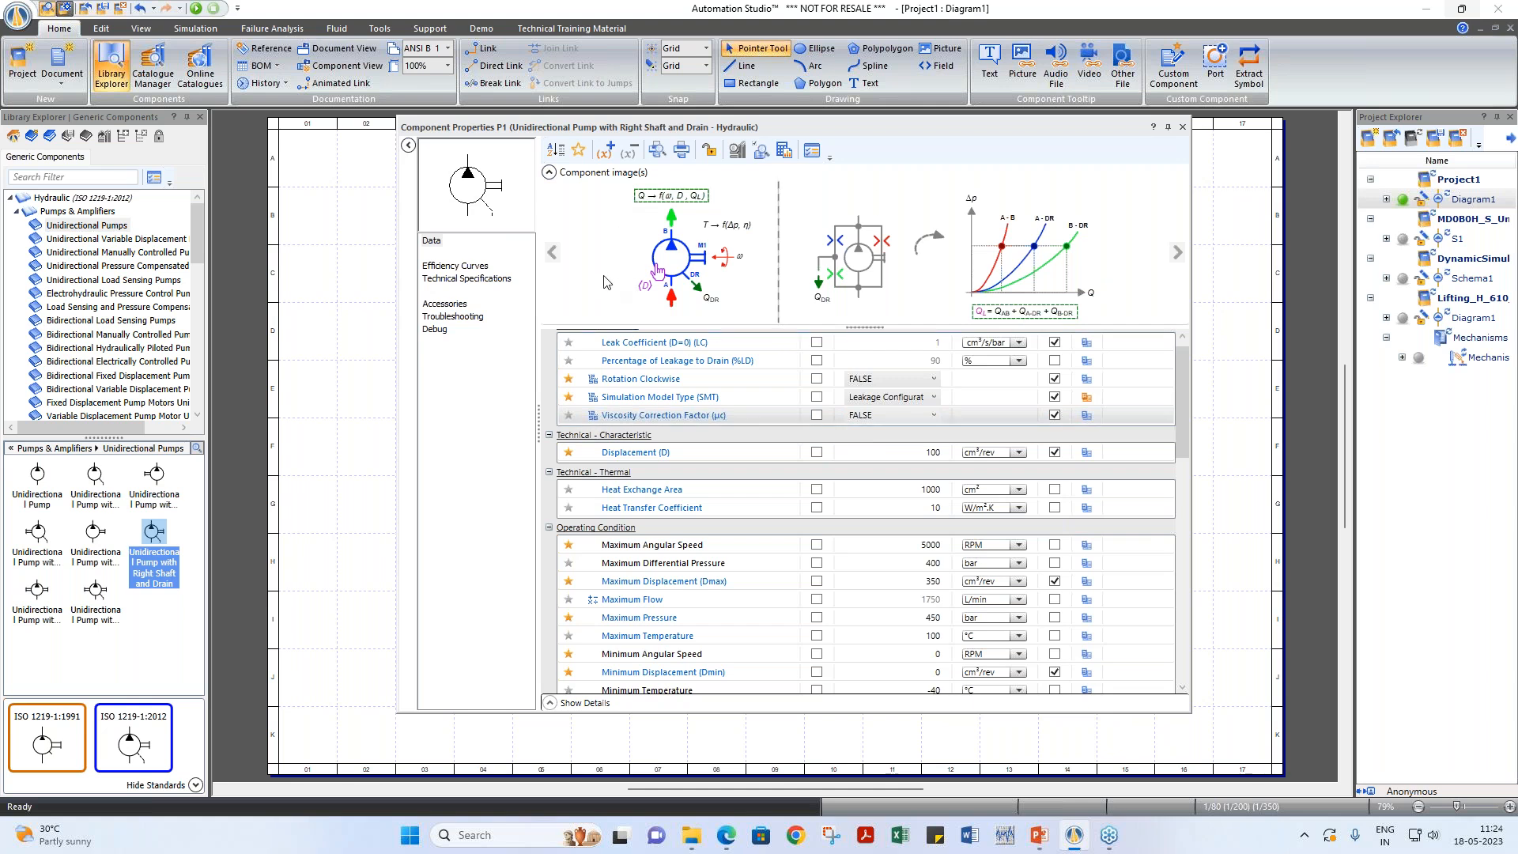
Step: Examine the overall efficiency, viscosity and pressure drop curves in the pump's technical specifications
{"action": "left_click", "coordinate": [466, 278]}
{"action": "left_click", "coordinate": [656, 271]}
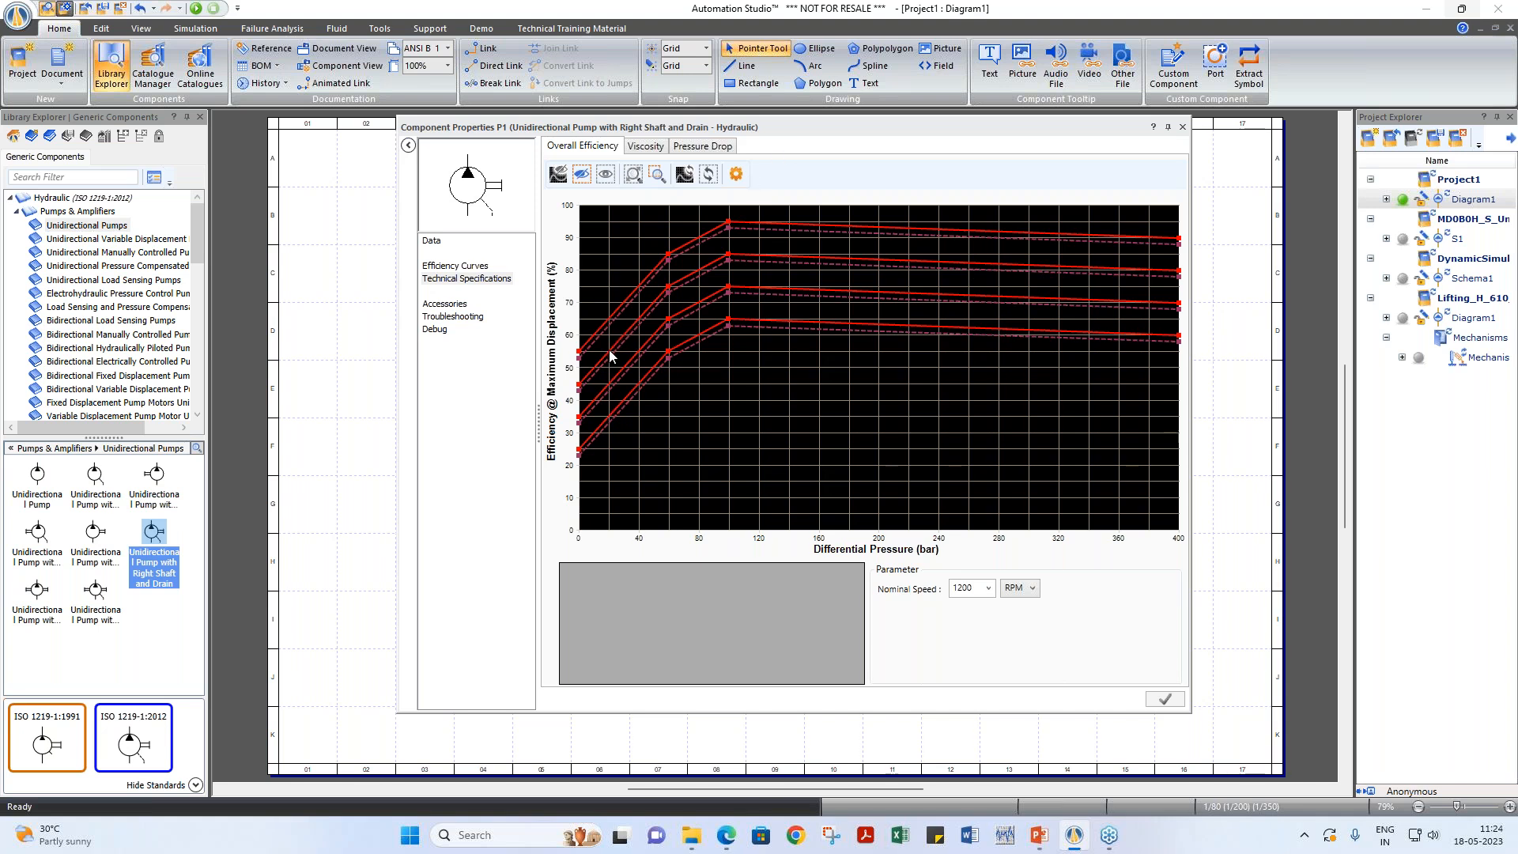
{"action": "left_click", "coordinate": [642, 146]}
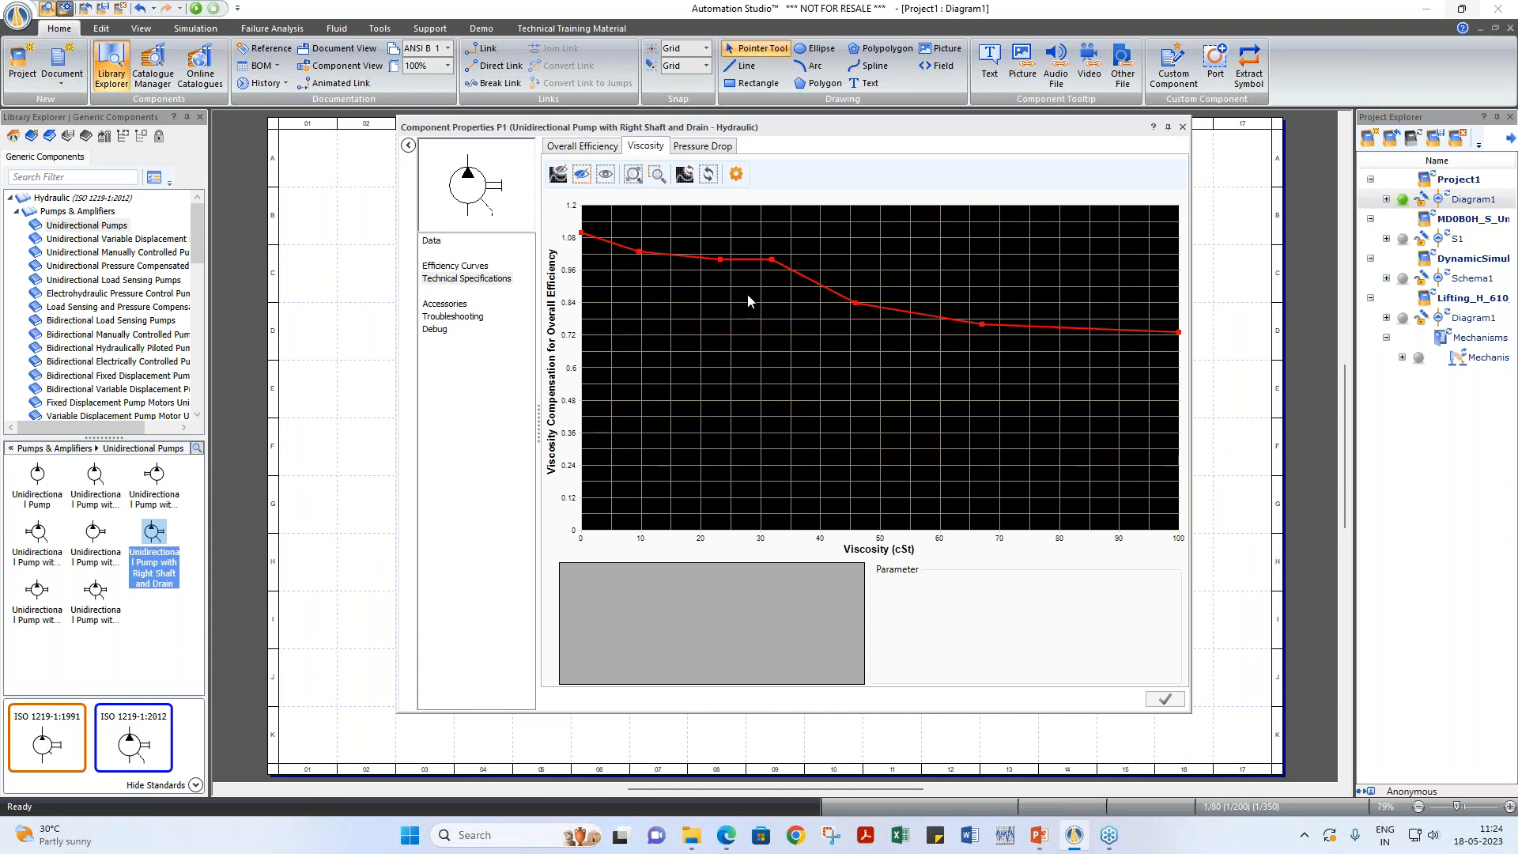
{"action": "left_click", "coordinate": [701, 147]}
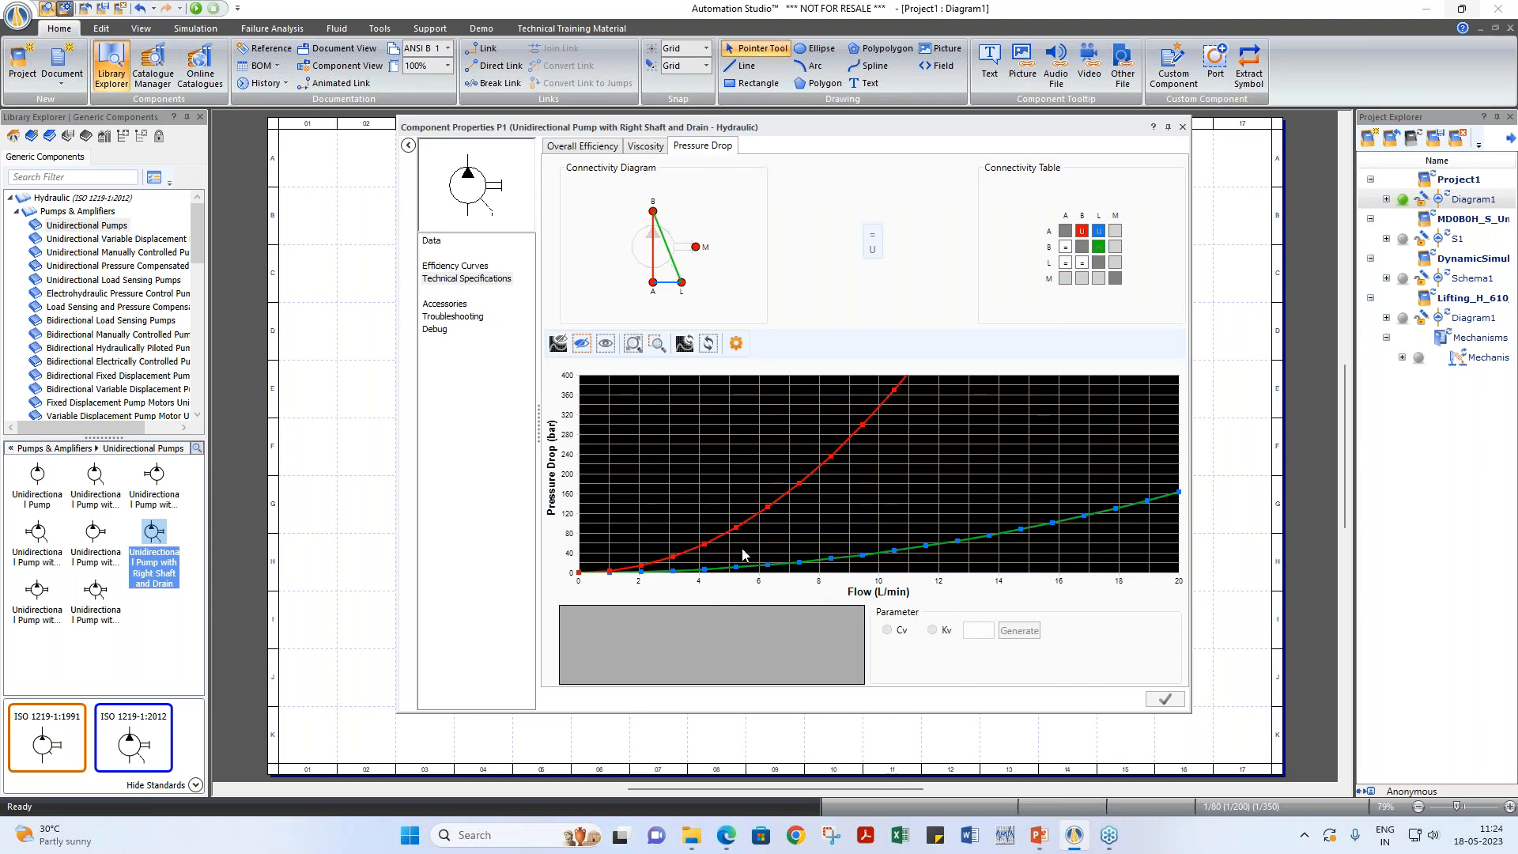
Step: Return to the pump's data parameters and set its Simulation Model Type to Efficiency Curves
{"action": "left_click", "coordinate": [429, 242]}
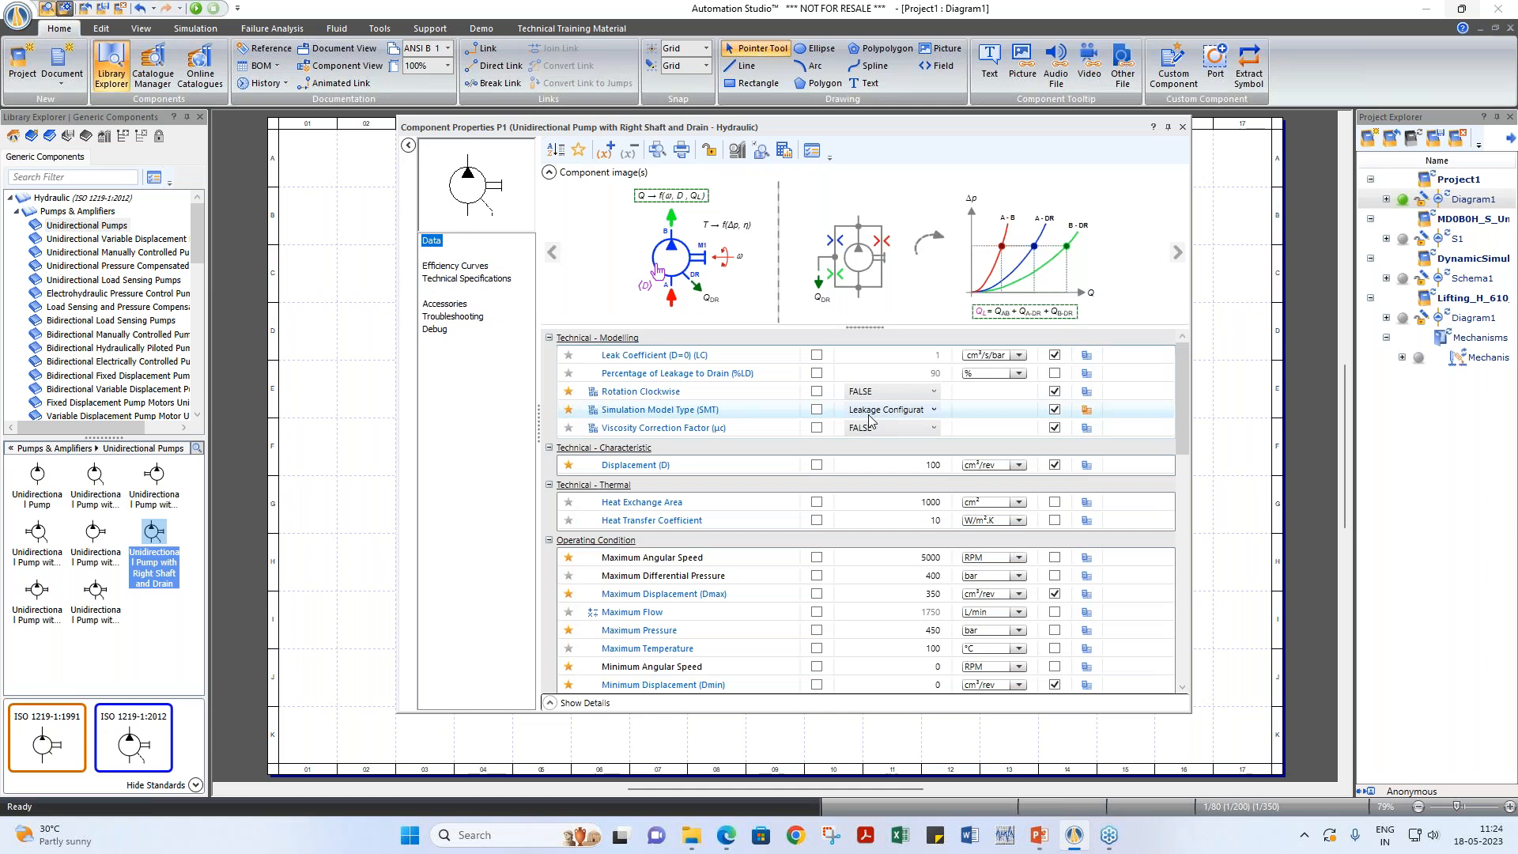
{"action": "left_click", "coordinate": [869, 419]}
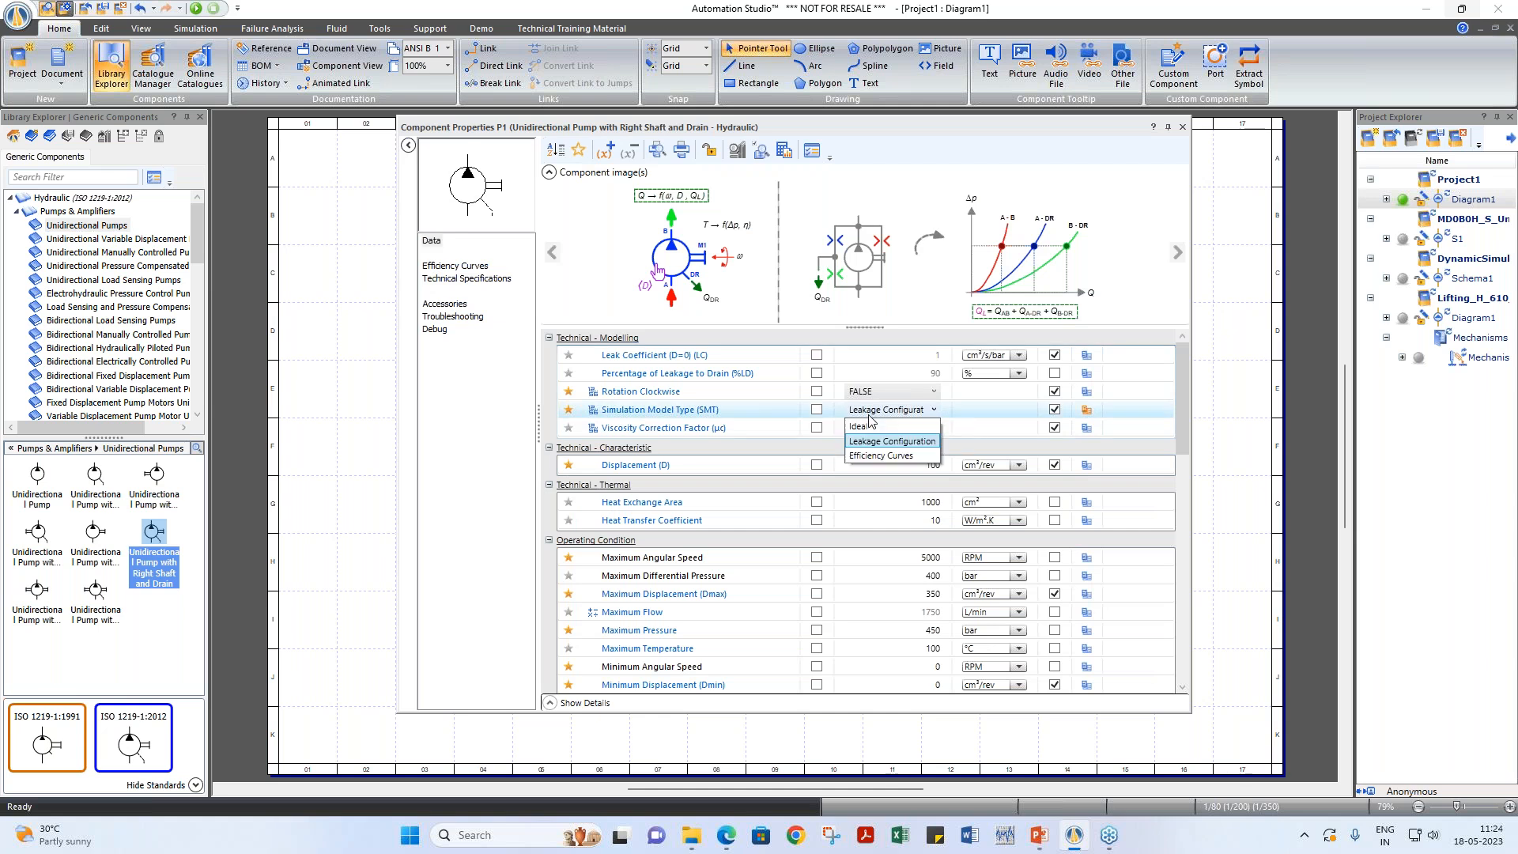
{"action": "left_click", "coordinate": [872, 457]}
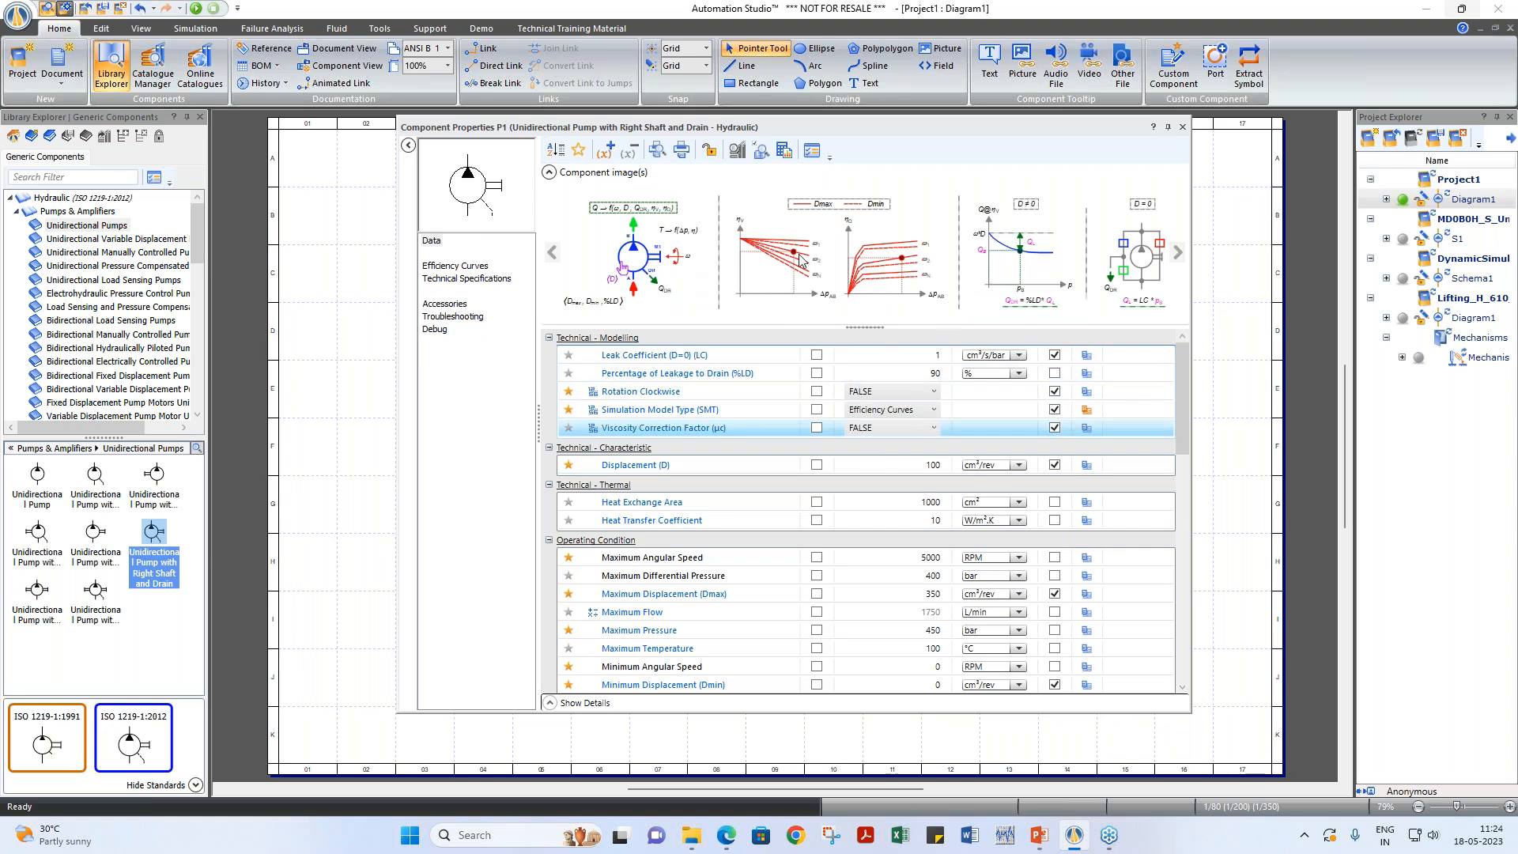
Step: Examine the pump's volumetric and overall efficiency curves against differential pressure
{"action": "left_click", "coordinate": [468, 267]}
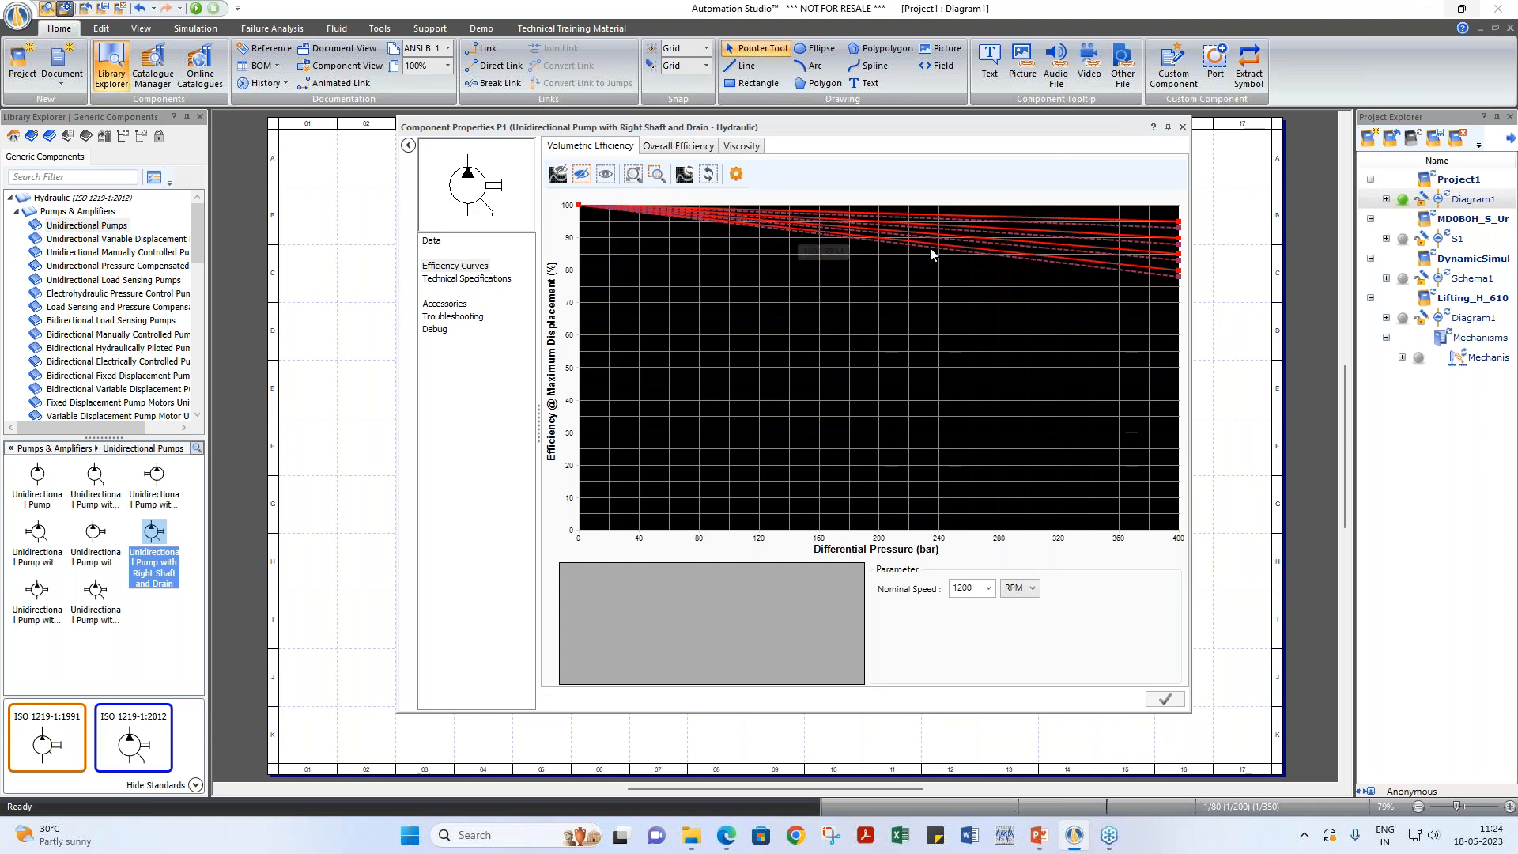
{"action": "left_click", "coordinate": [677, 147]}
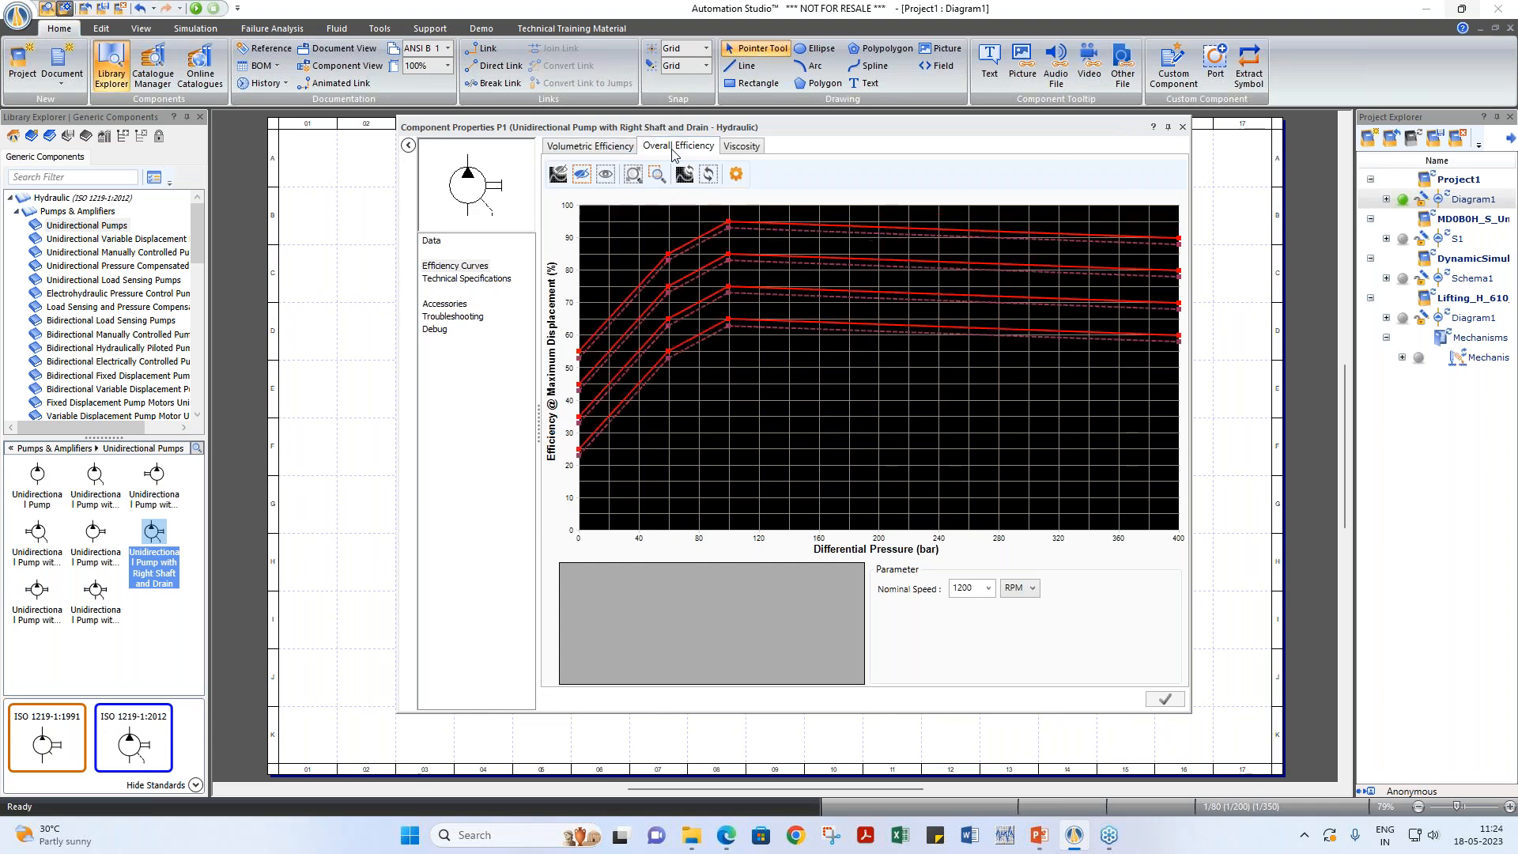
{"action": "left_click", "coordinate": [624, 148]}
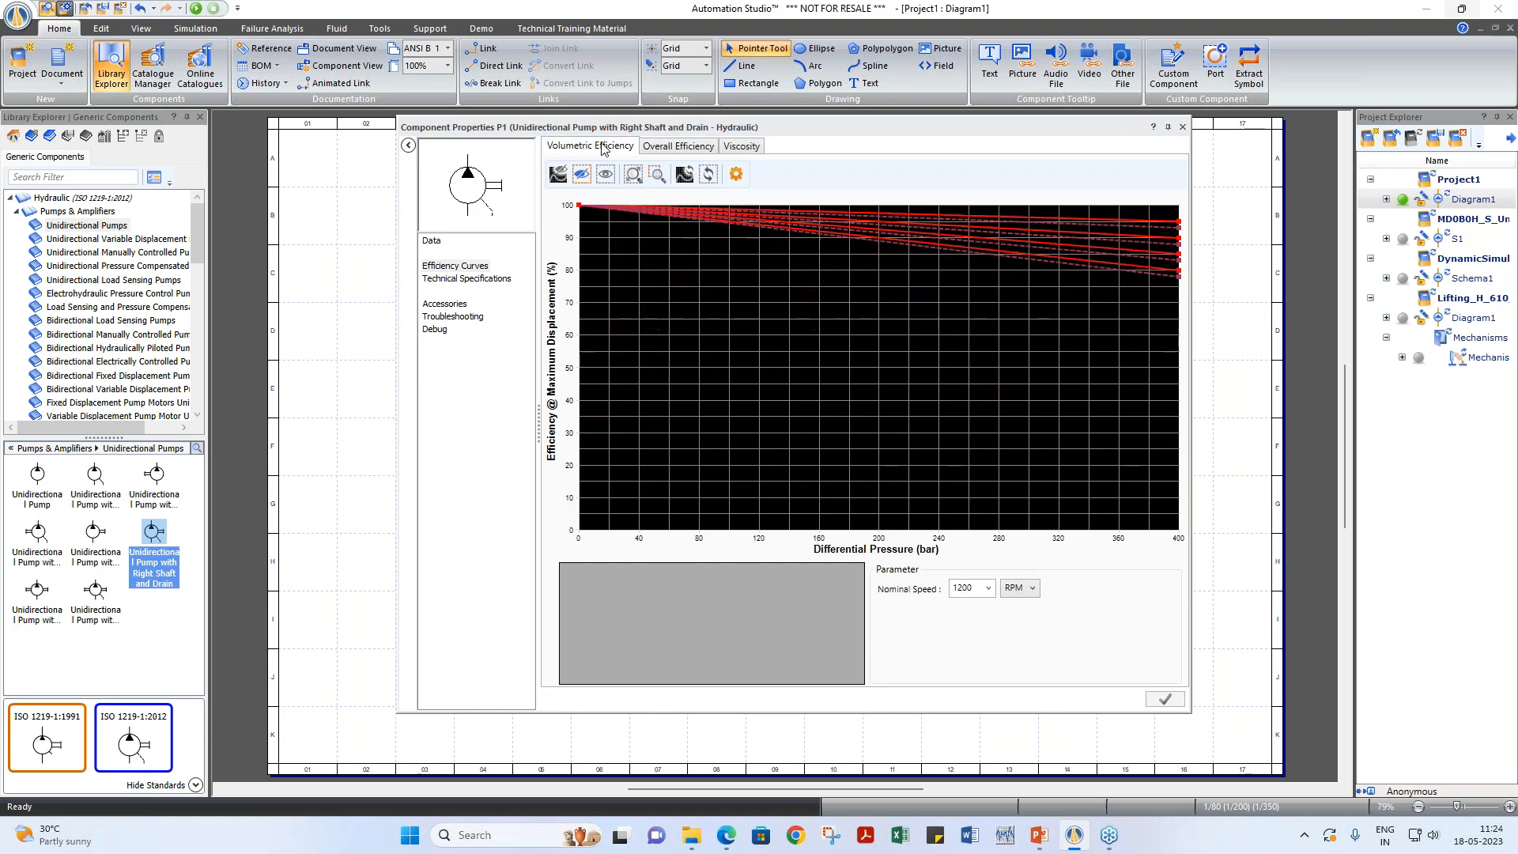
Step: Compare the pump's overall efficiency, viscosity and volumetric efficiency curves, display the 2100 RPM curve's data points, and close the properties
{"action": "left_click", "coordinate": [688, 150]}
{"action": "left_click", "coordinate": [739, 148]}
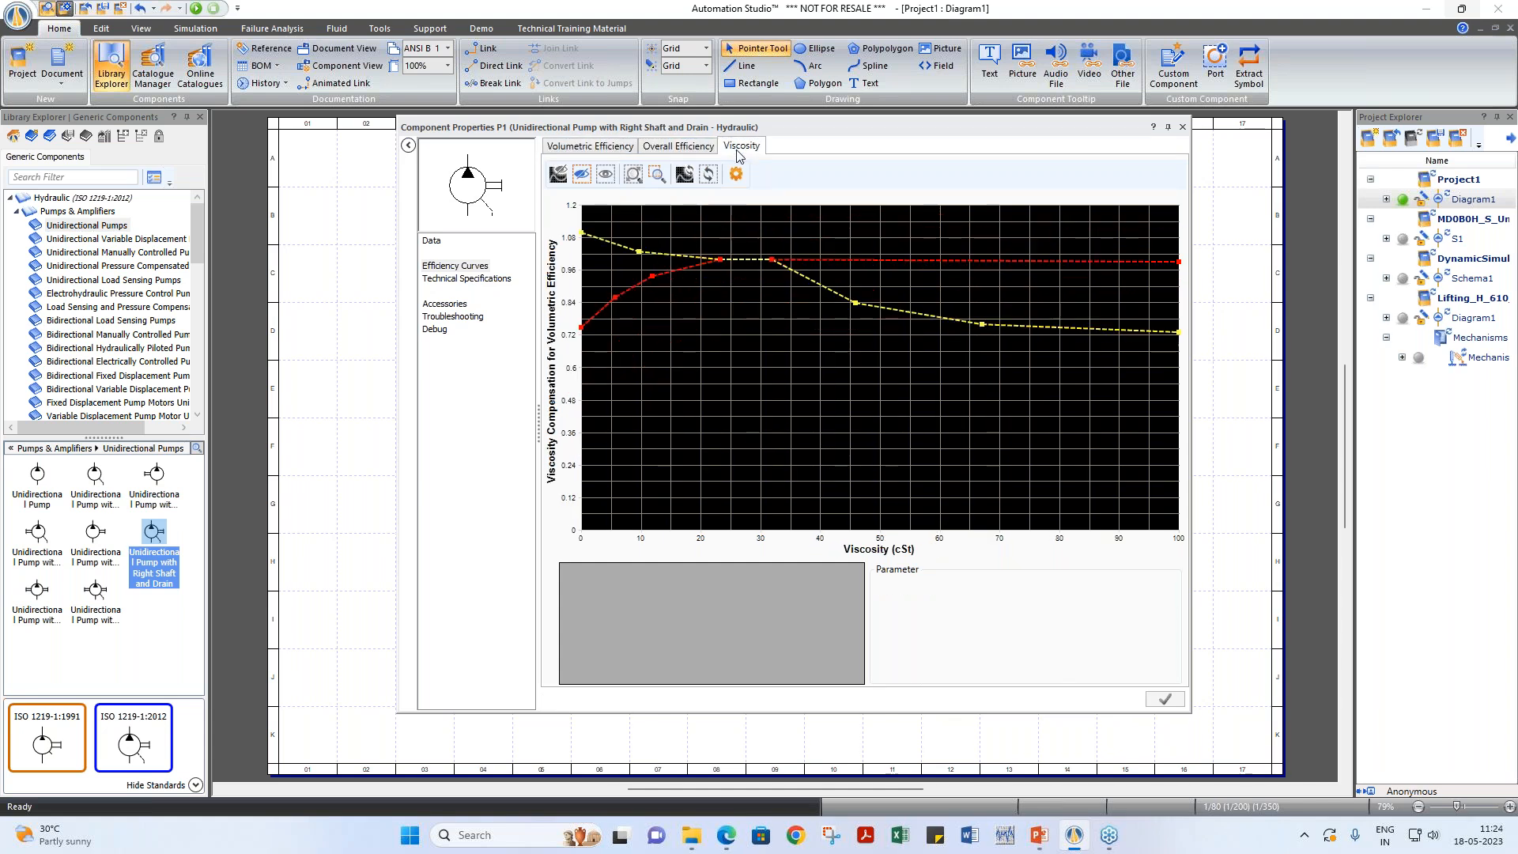
{"action": "left_click", "coordinate": [593, 147]}
{"action": "mouse_move", "coordinate": [946, 224]}
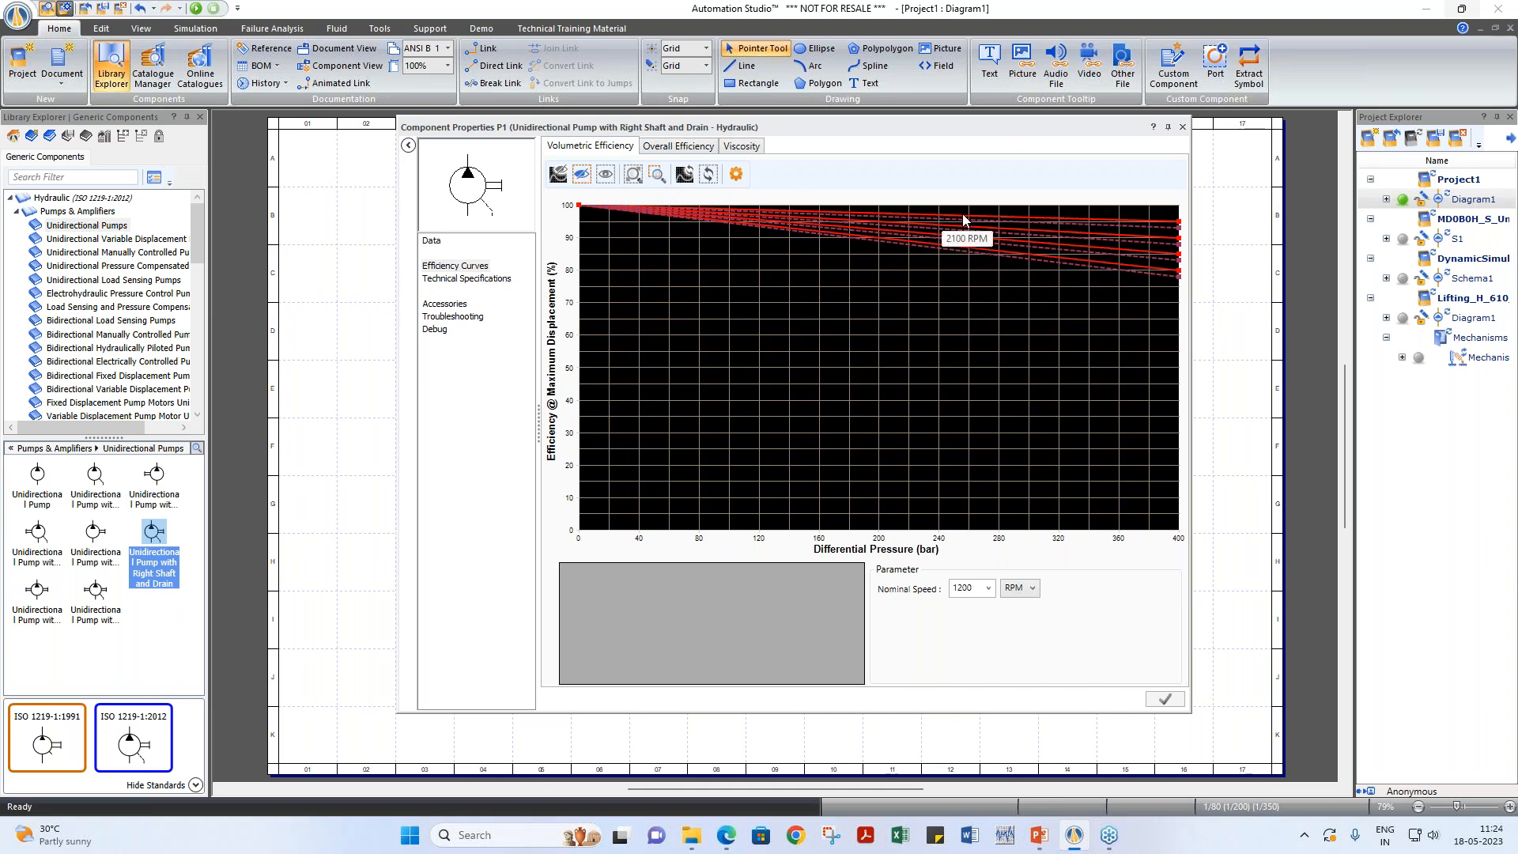
{"action": "left_click", "coordinate": [963, 218]}
{"action": "left_click", "coordinate": [573, 586]}
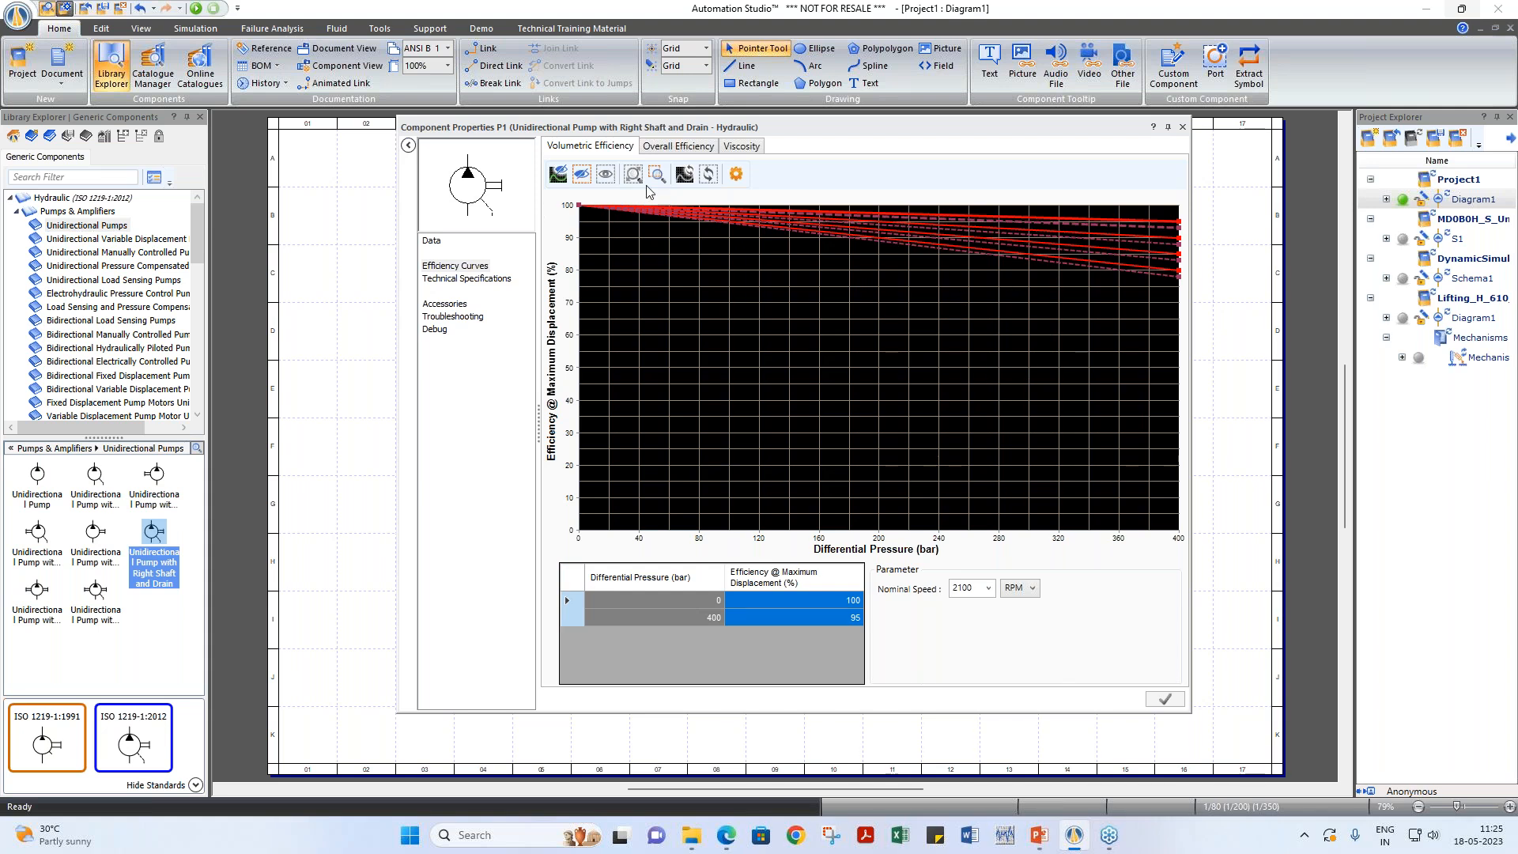
{"action": "left_click", "coordinate": [1182, 126]}
{"action": "left_click", "coordinate": [1119, 222]}
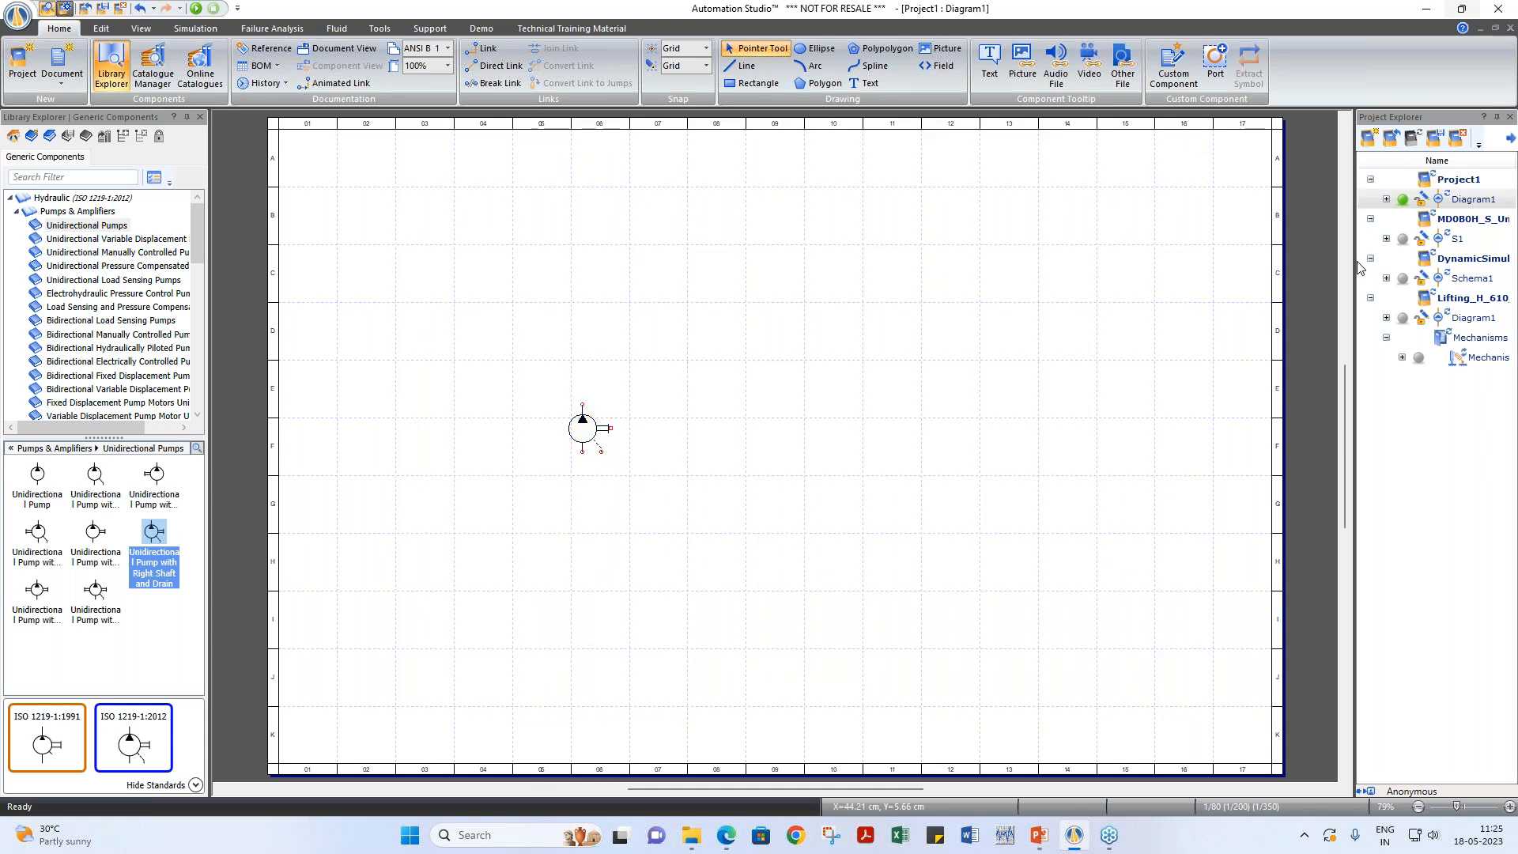
Step: Open diagram S1 of the pump models project and start its simulation
{"action": "left_click", "coordinate": [1454, 240]}
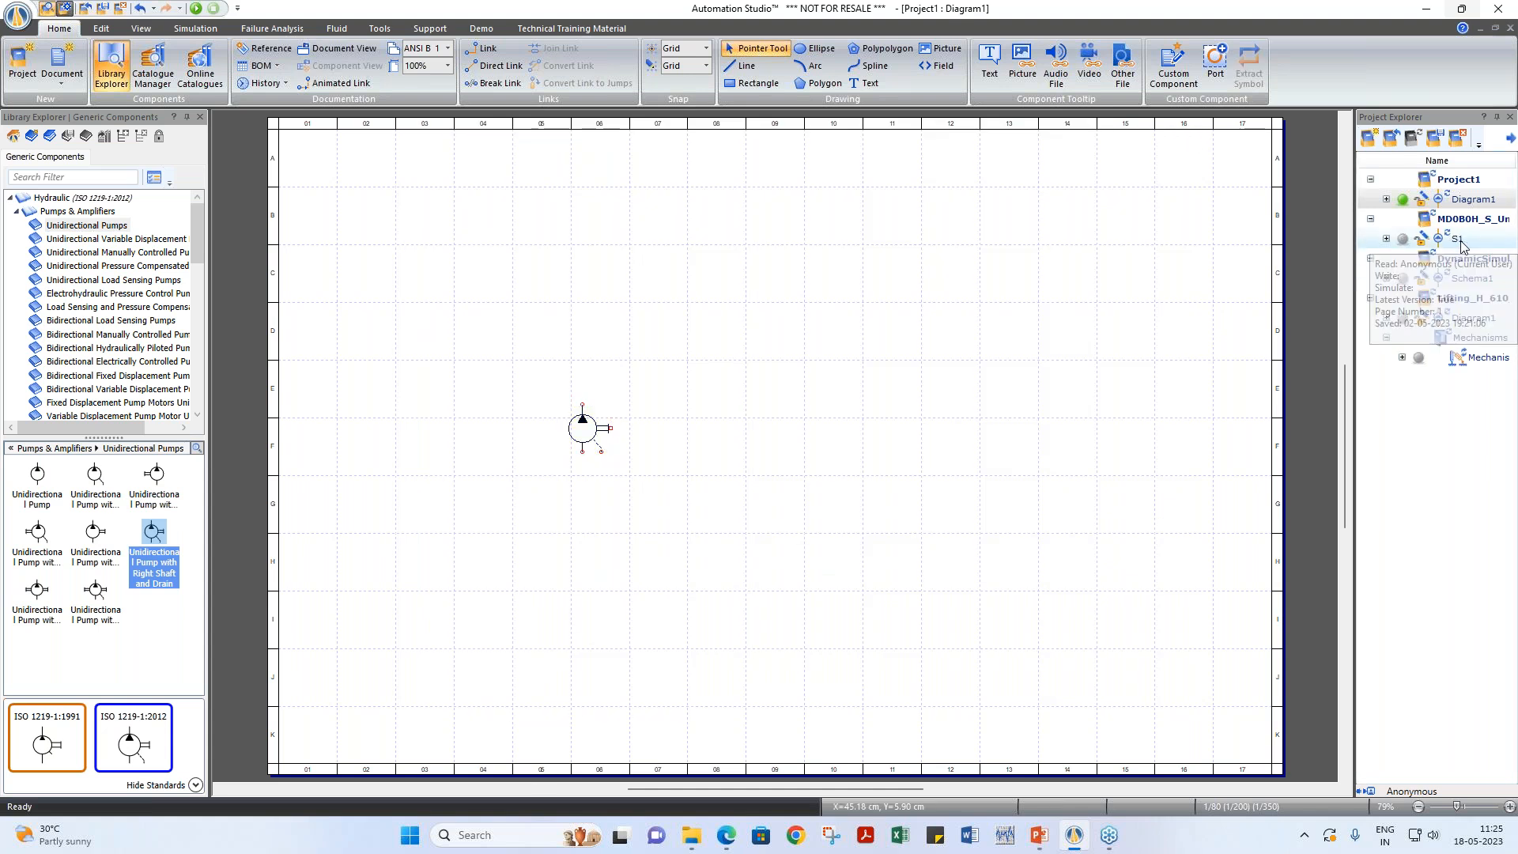
{"action": "double_click", "coordinate": [1457, 239]}
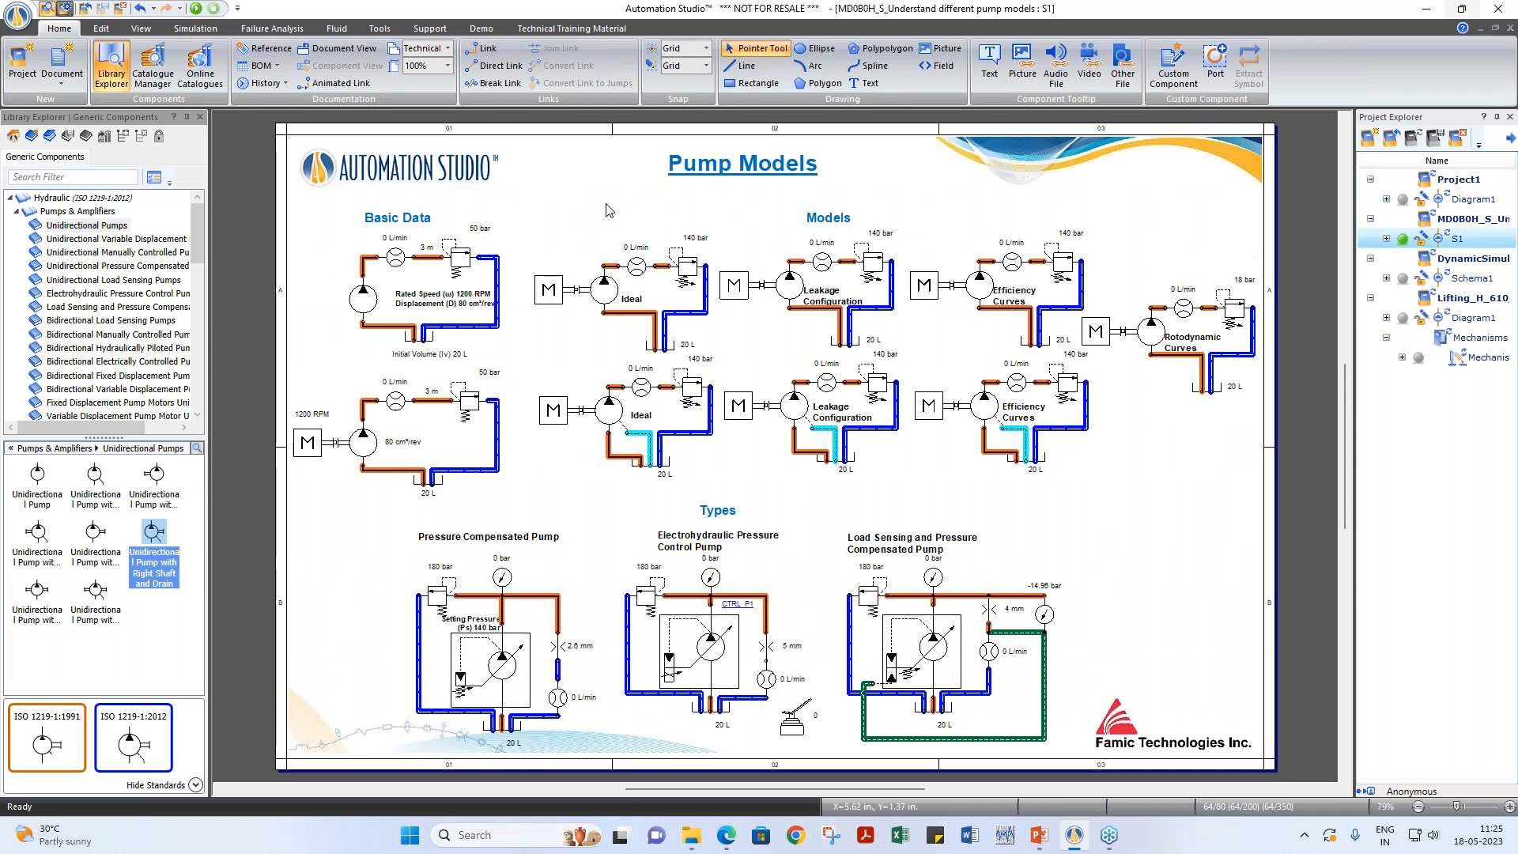
{"action": "left_click", "coordinate": [197, 8]}
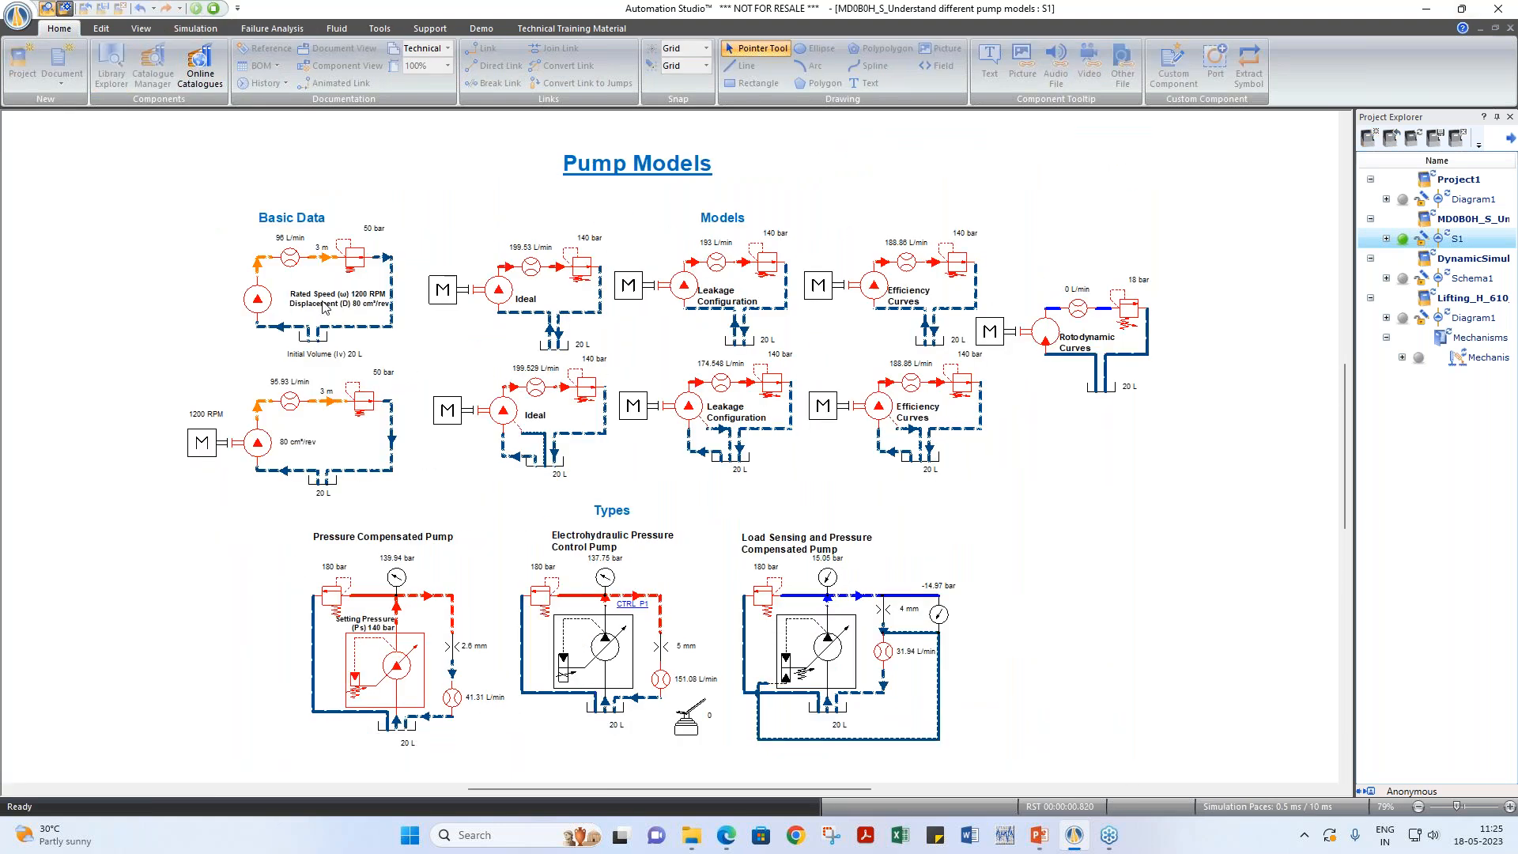
Step: Check the displacement and rated speed settings of the upper pump in the Basic Data section
{"action": "left_click", "coordinate": [257, 306]}
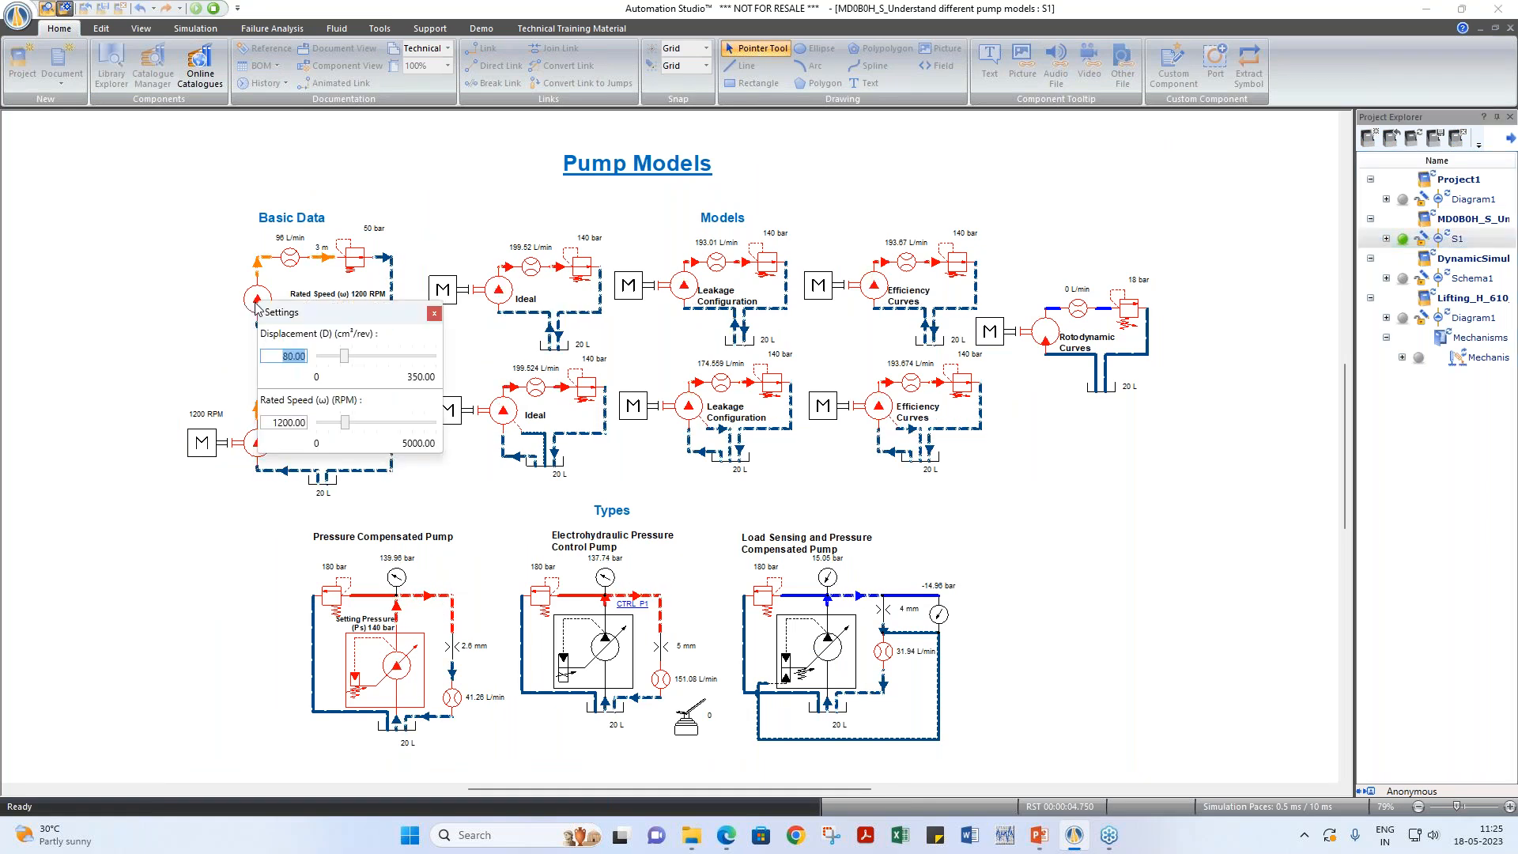
{"action": "left_click_drag", "start_coordinate": [265, 312], "coordinate": [87, 215]}
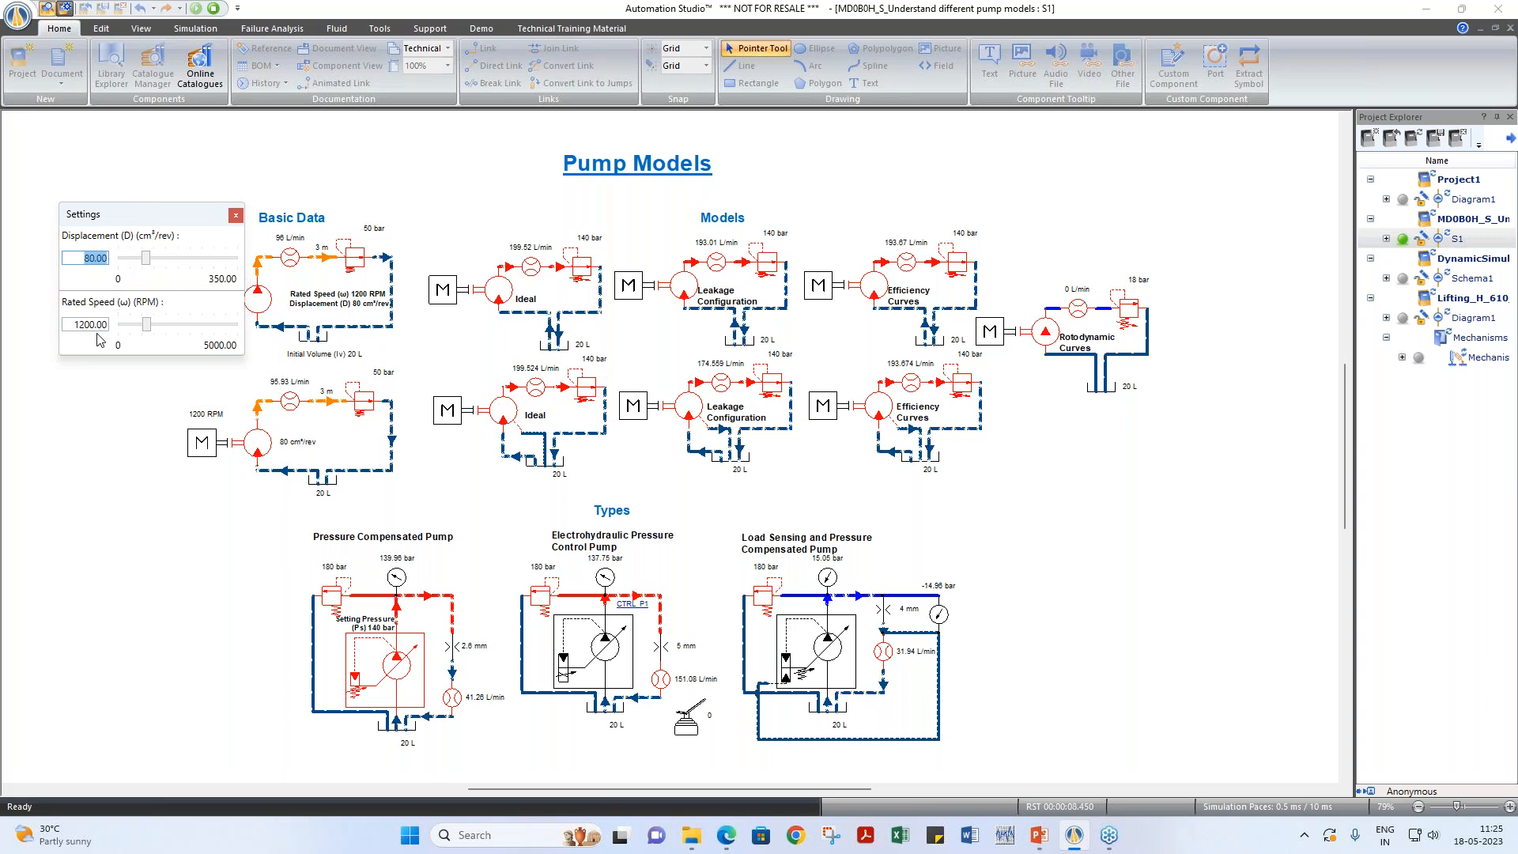
{"action": "left_click", "coordinate": [236, 215]}
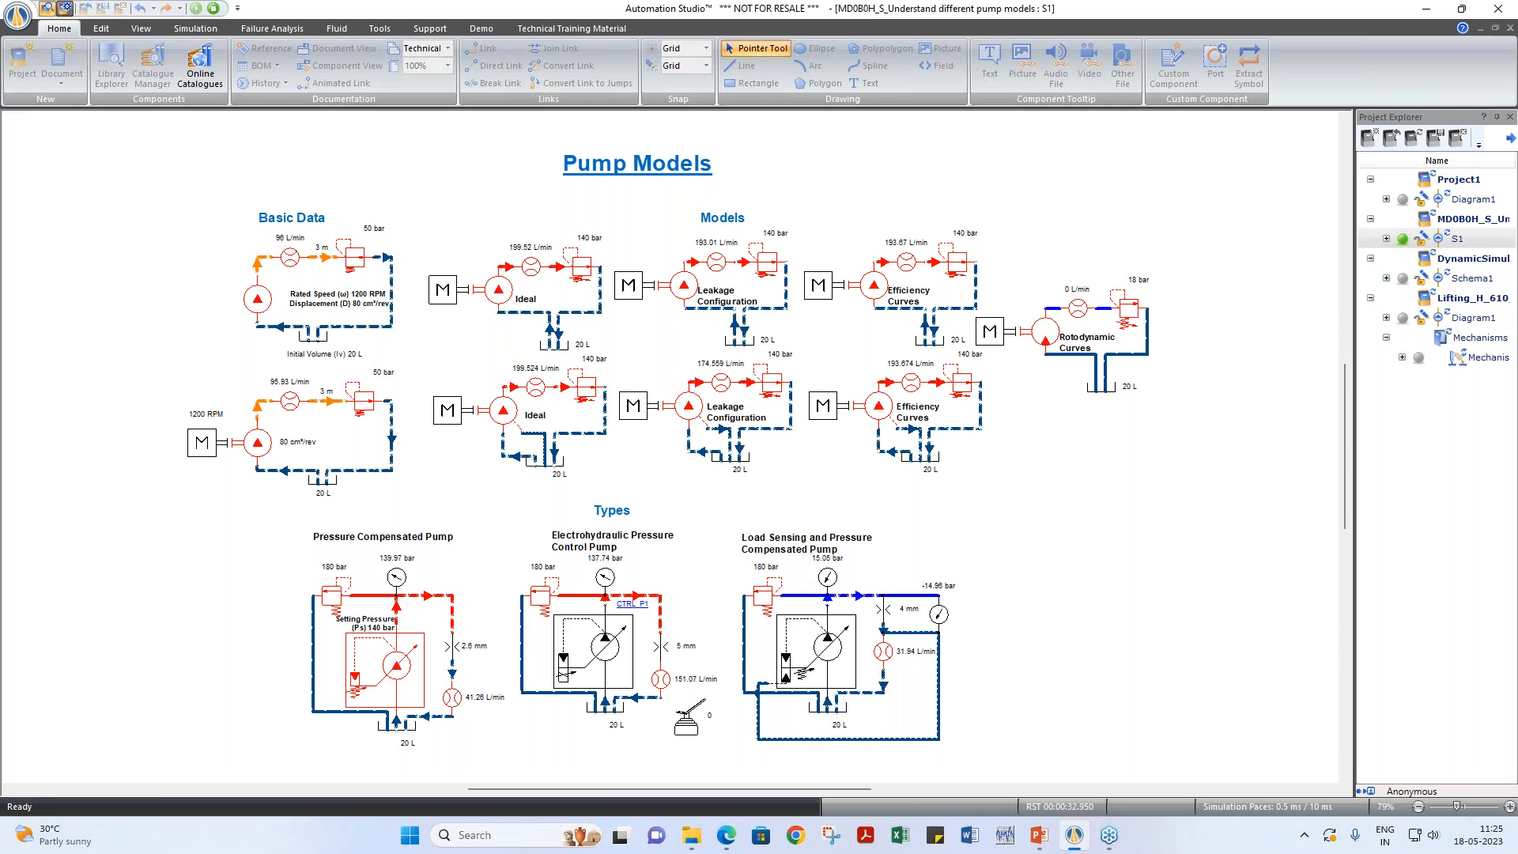
Step: Check the motor speed setting in the upper Ideal circuit and the displacement and motor speed settings in the upper Leakage Configuration circuit
{"action": "left_click", "coordinate": [498, 303]}
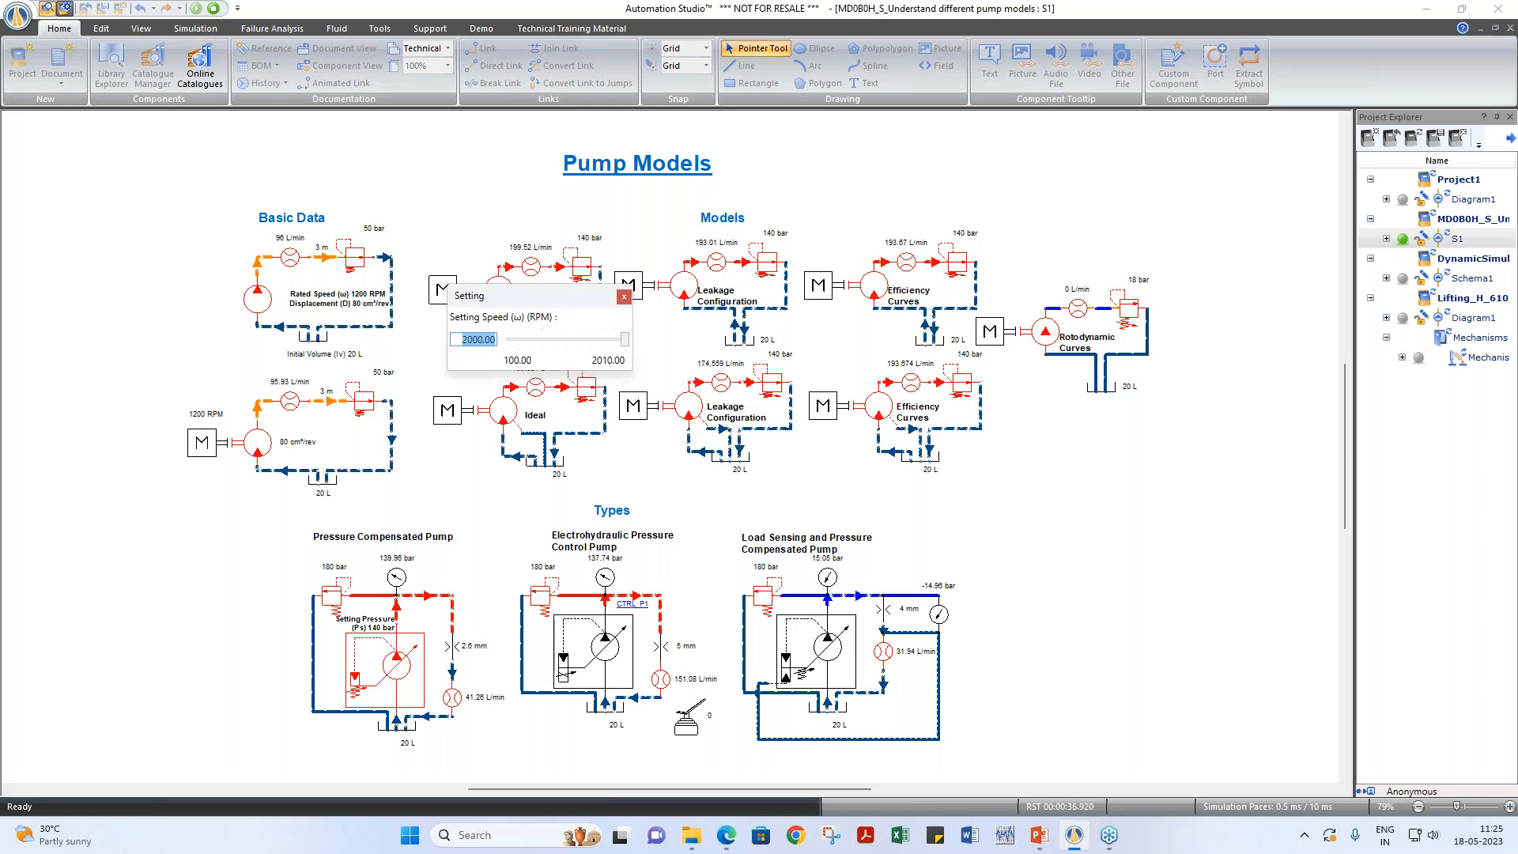
{"action": "left_click", "coordinate": [455, 262]}
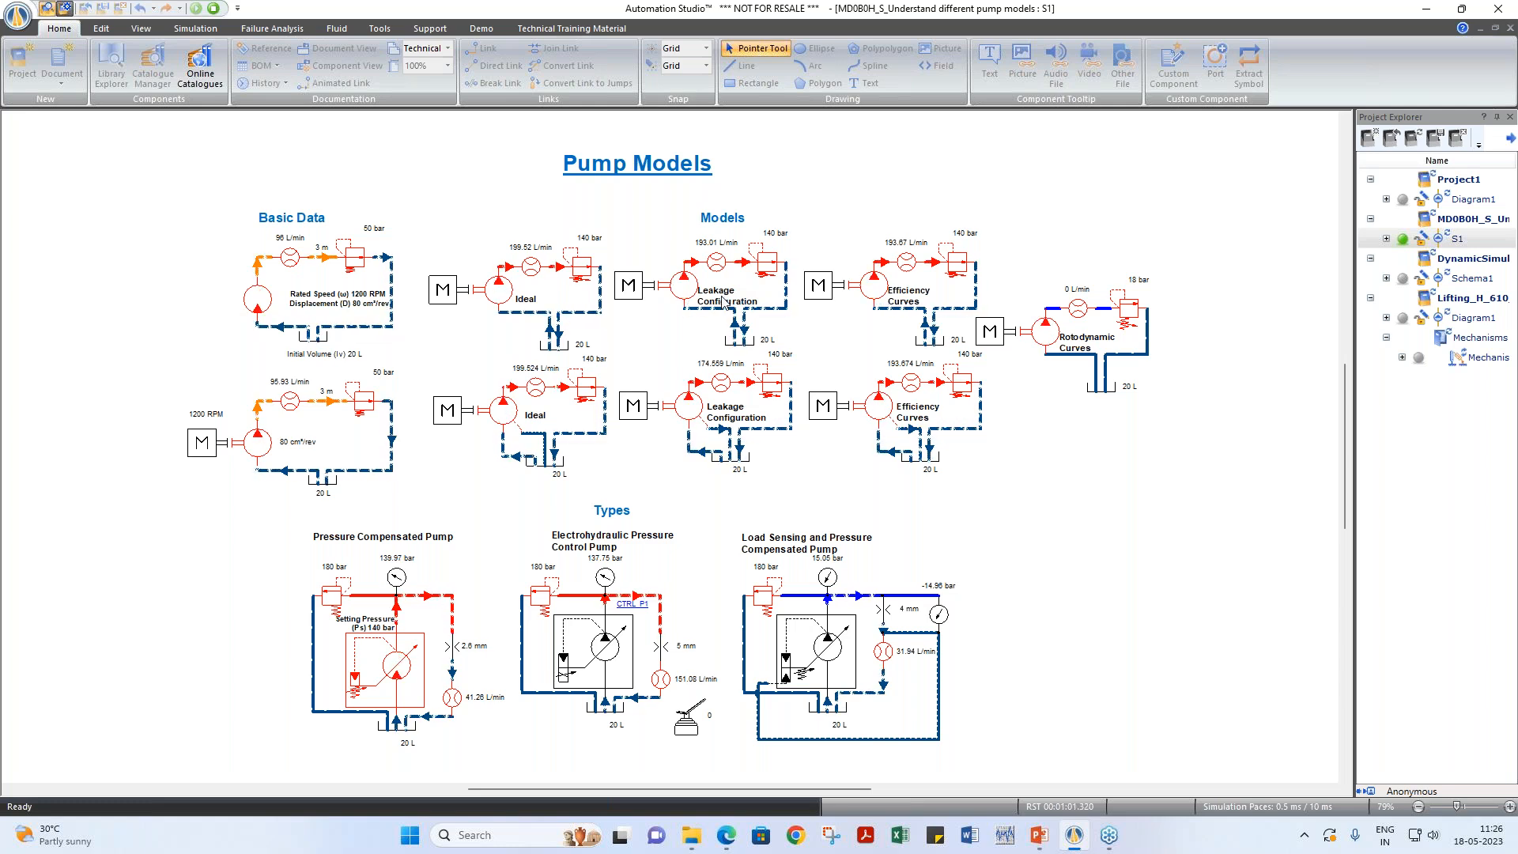
{"action": "left_click", "coordinate": [682, 300]}
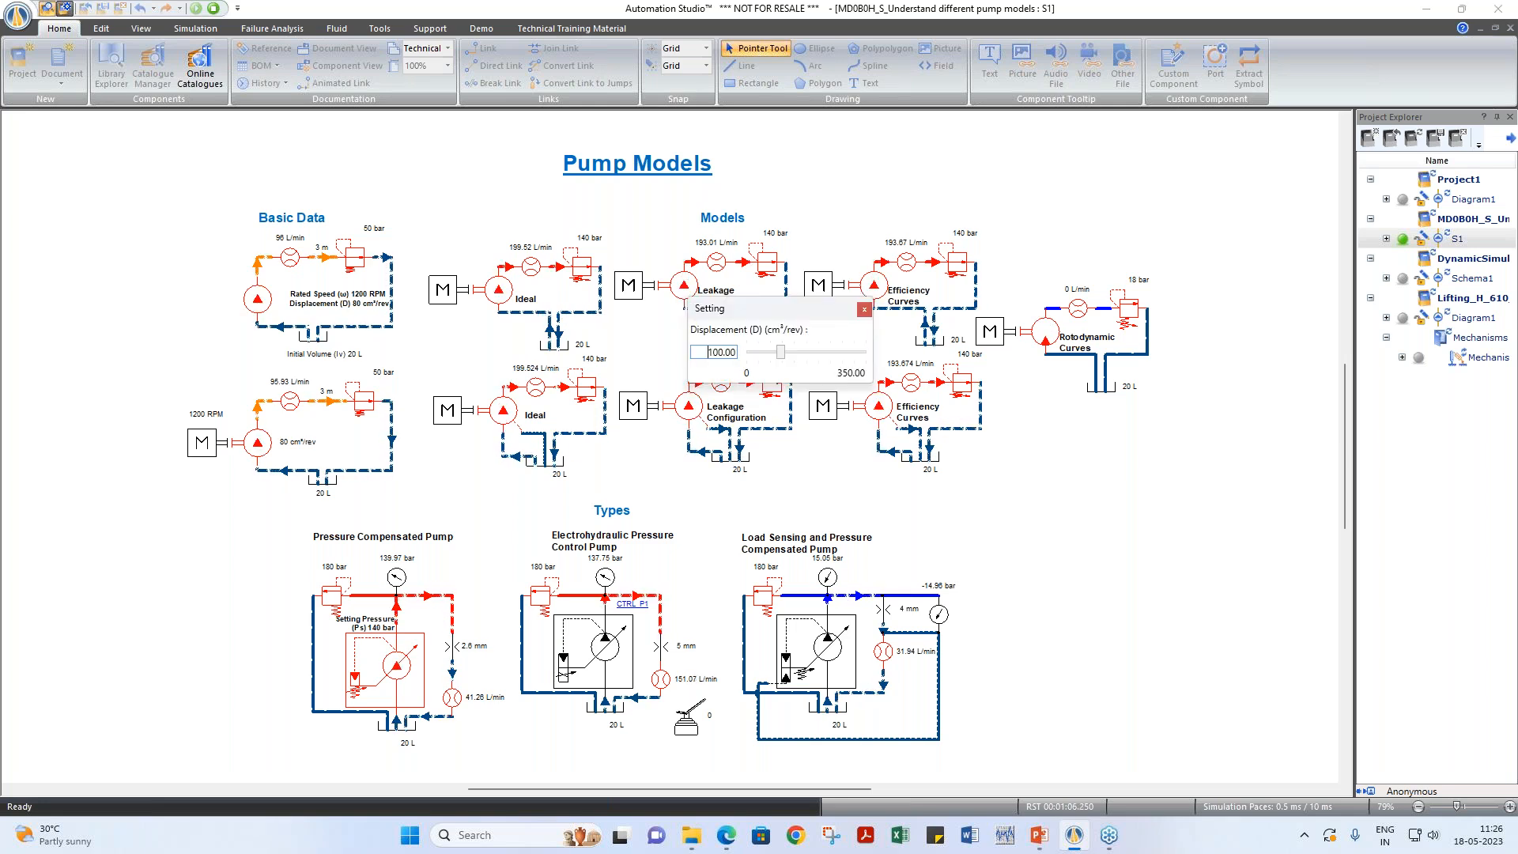
{"action": "left_click", "coordinate": [636, 294]}
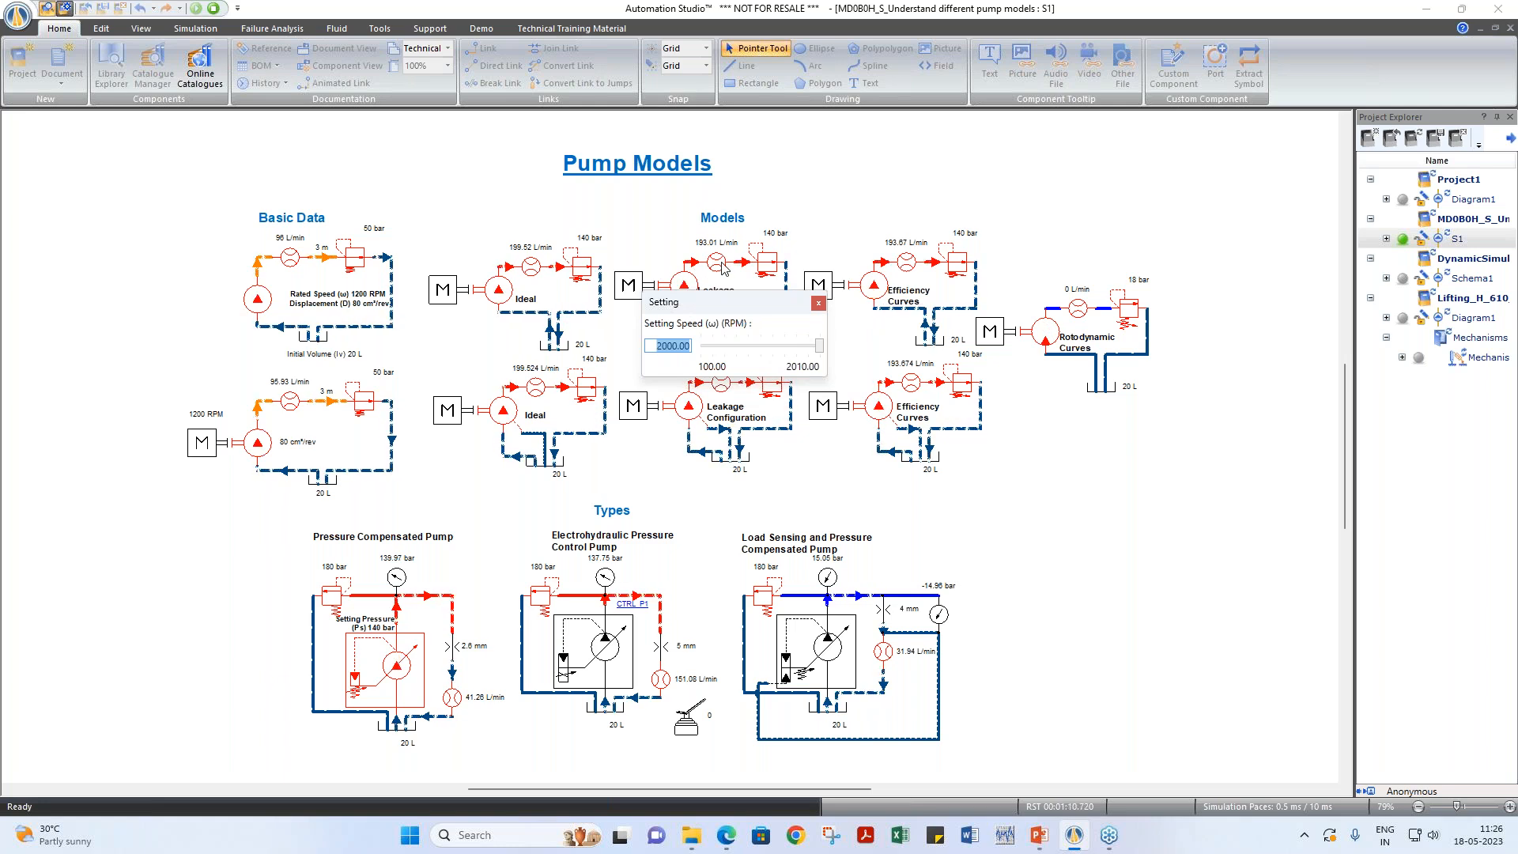
{"action": "left_click", "coordinate": [699, 258]}
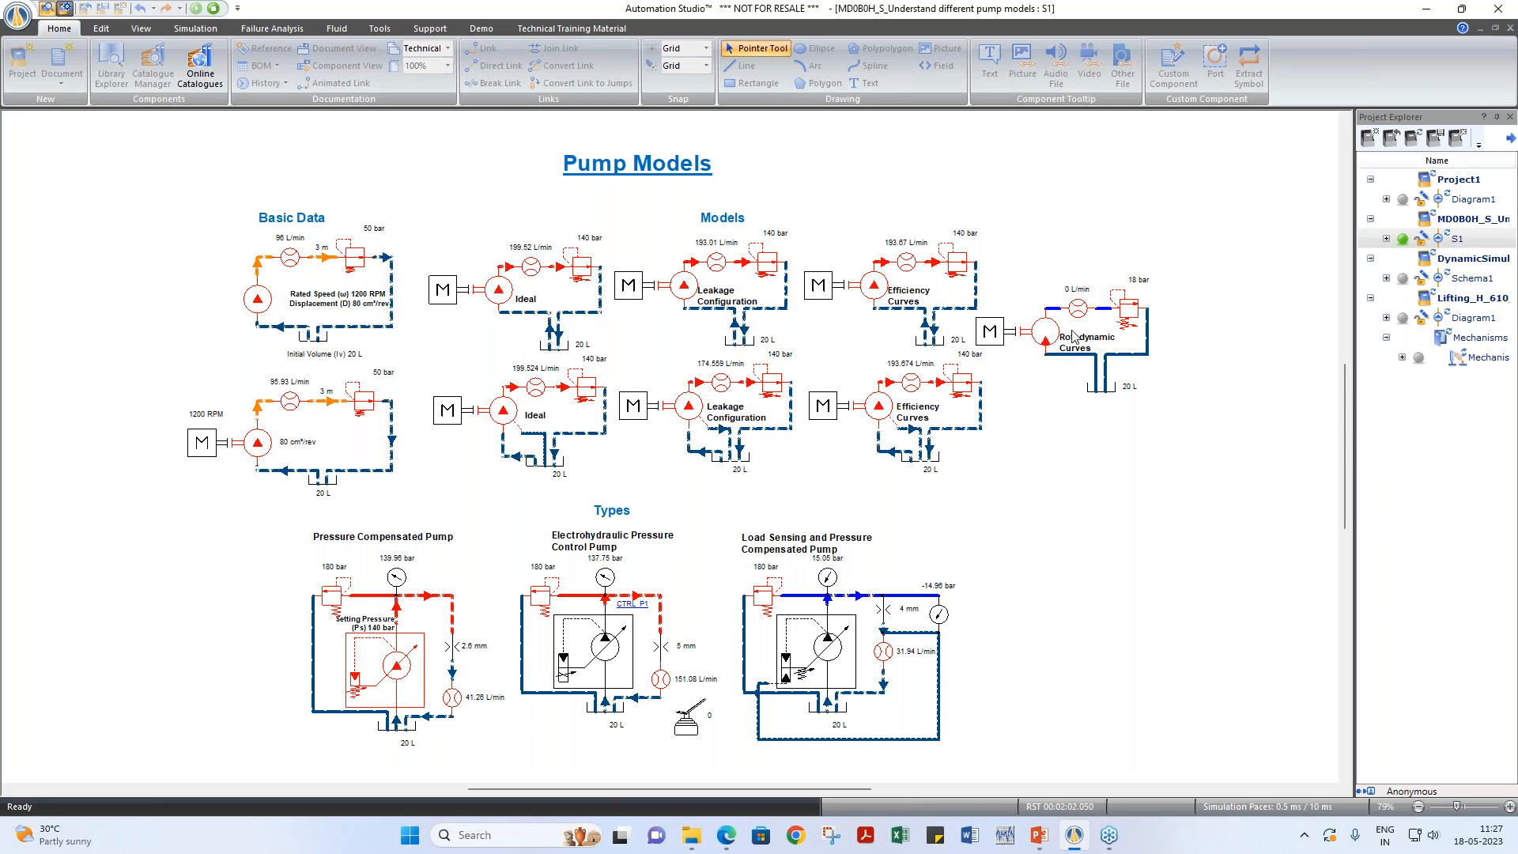
Step: Test the Rotodynamic Curves circuit's relief valve at a cracking pressure of 0 bar, and set it back to 18 bar
{"action": "left_click", "coordinate": [1125, 317]}
{"action": "left_click_drag", "start_coordinate": [1185, 326], "coordinate": [1256, 348]}
{"action": "left_click", "coordinate": [1263, 345]}
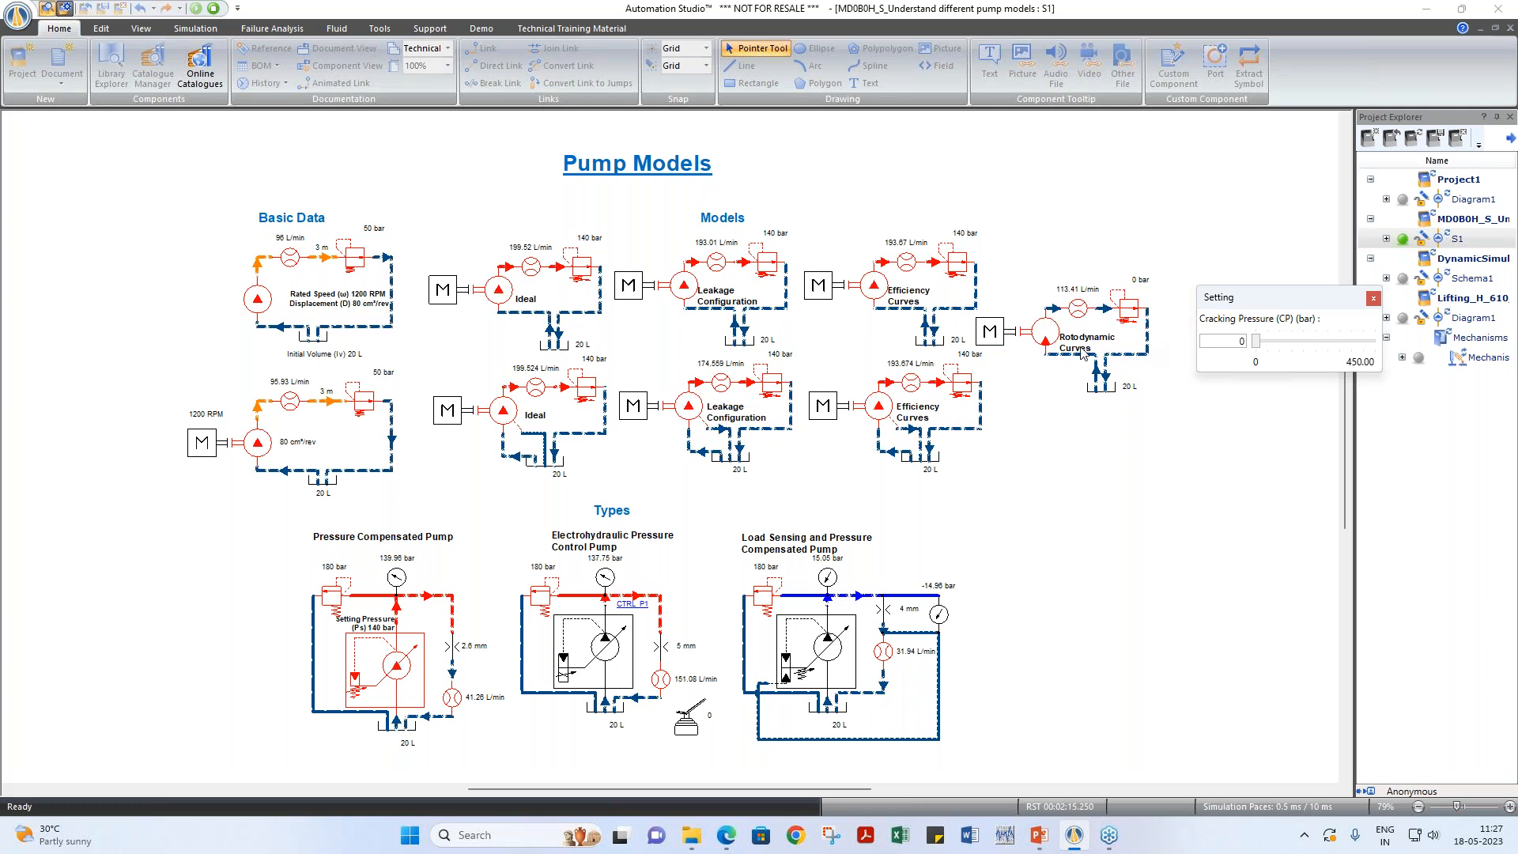
{"action": "left_click_drag", "start_coordinate": [1257, 345], "coordinate": [1260, 345]}
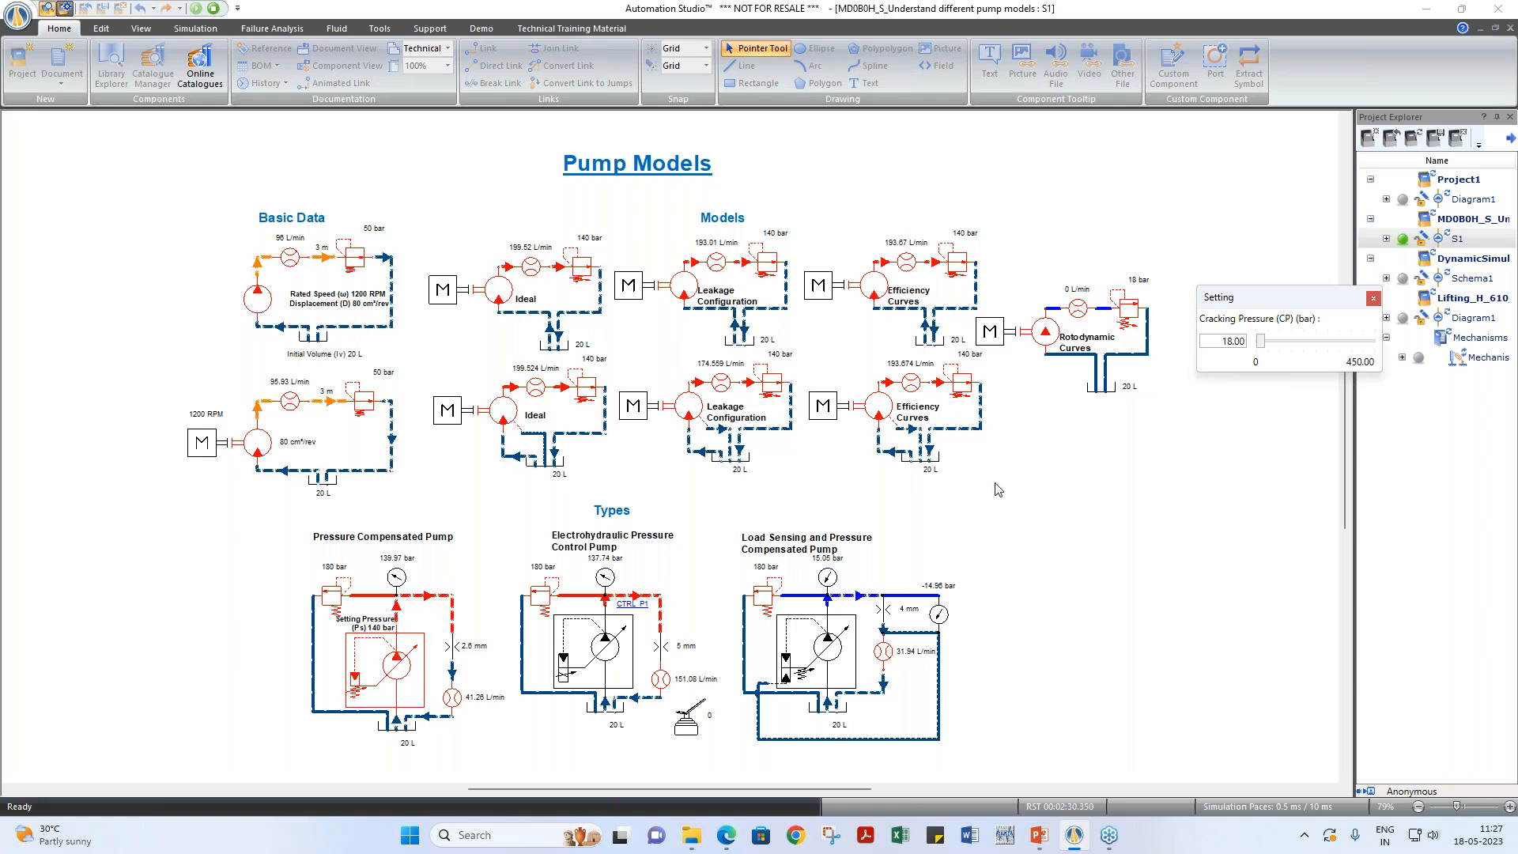
{"action": "left_click", "coordinate": [1372, 298]}
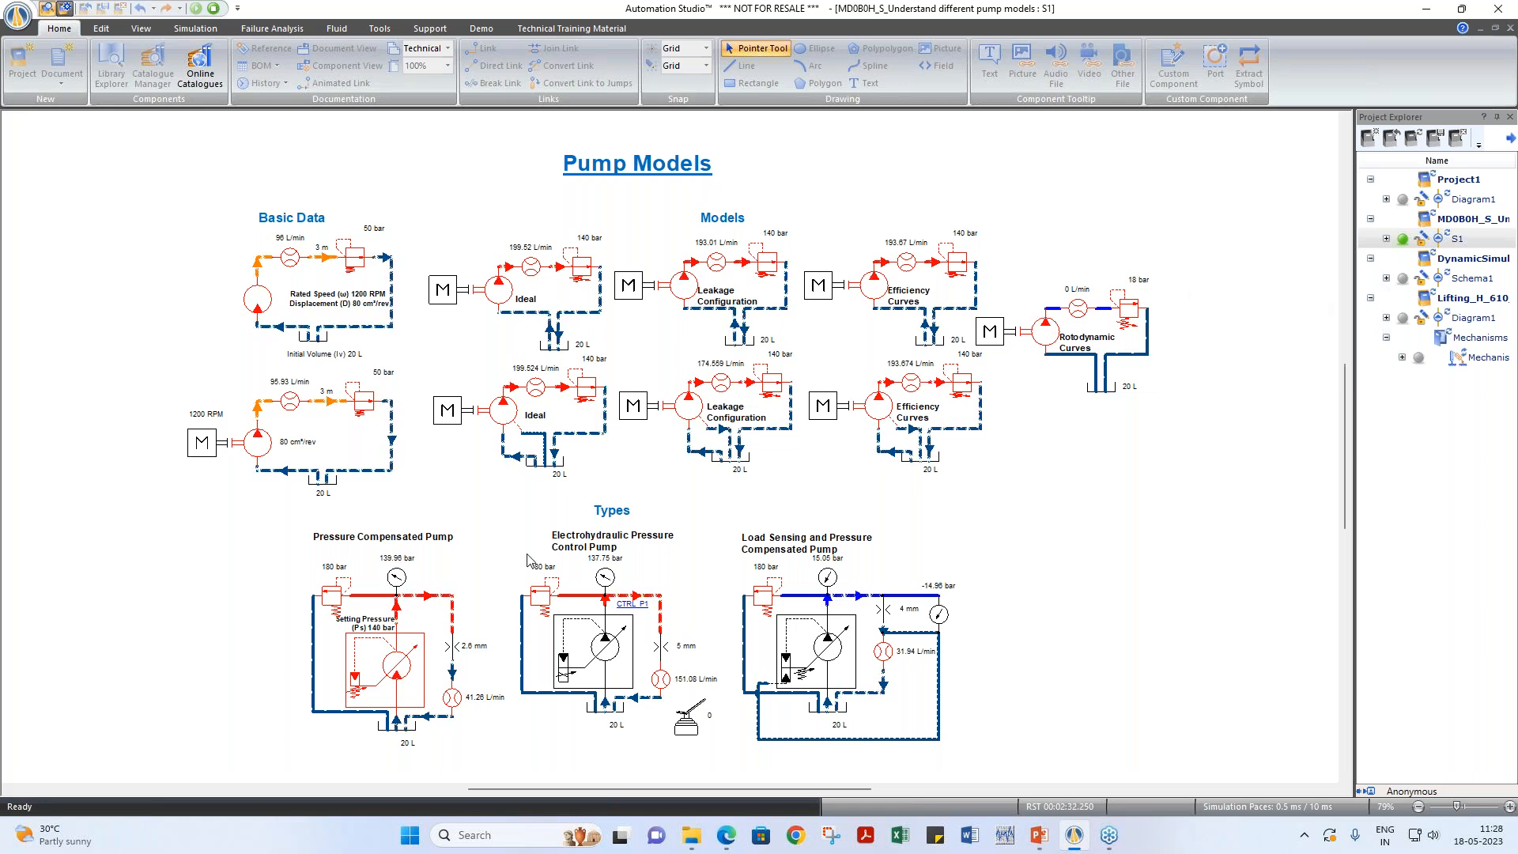
Step: Check the internal diameter setting of the orifice in the Pressure Compensated Pump circuit
{"action": "scroll", "coordinate": [427, 601], "scroll_direction": "down", "scroll_amount": 1}
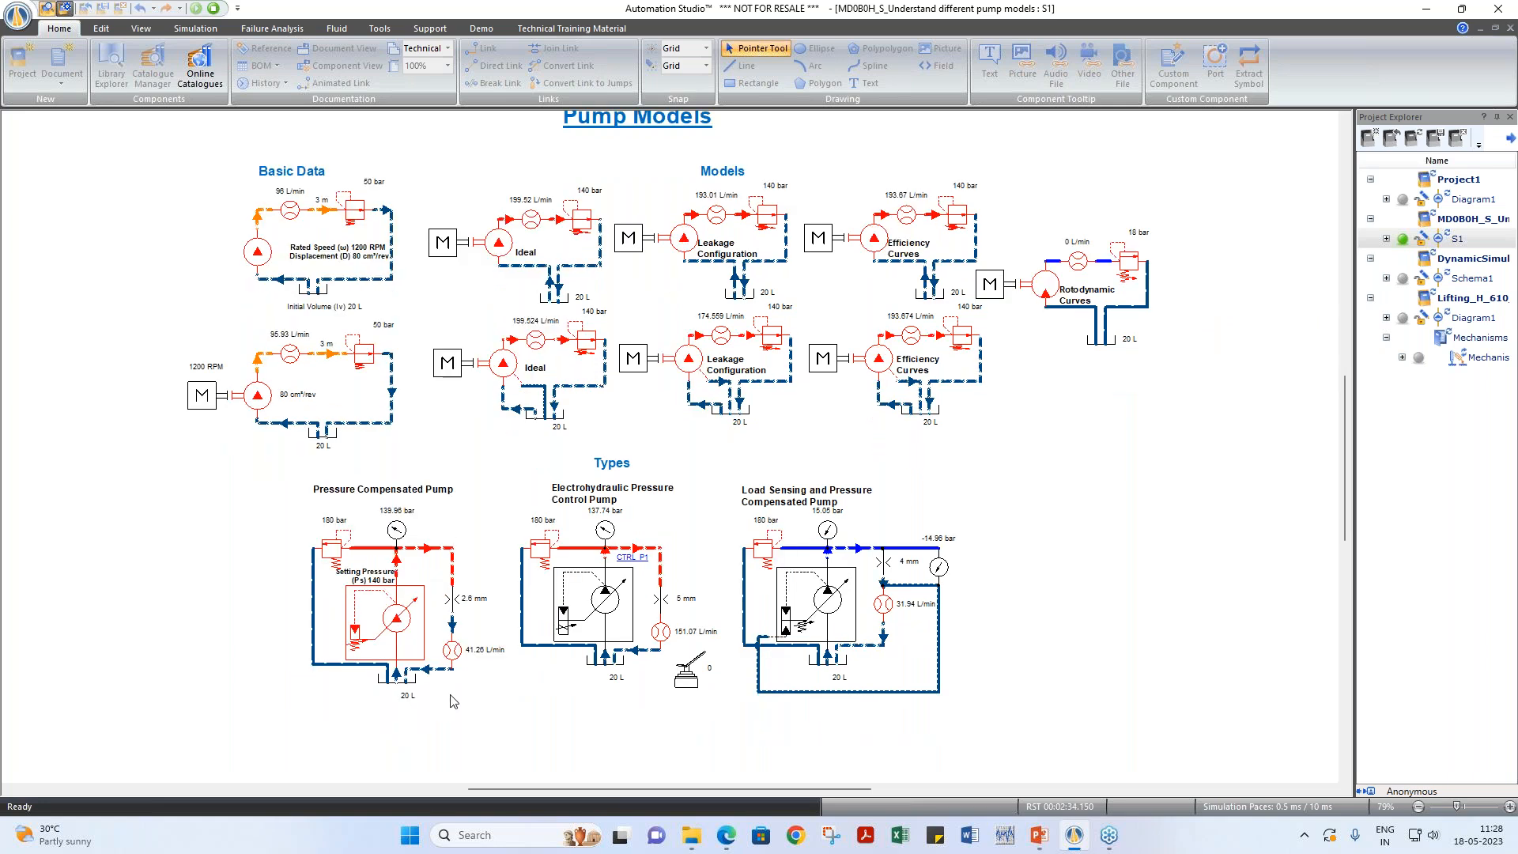
{"action": "left_click", "coordinate": [454, 604]}
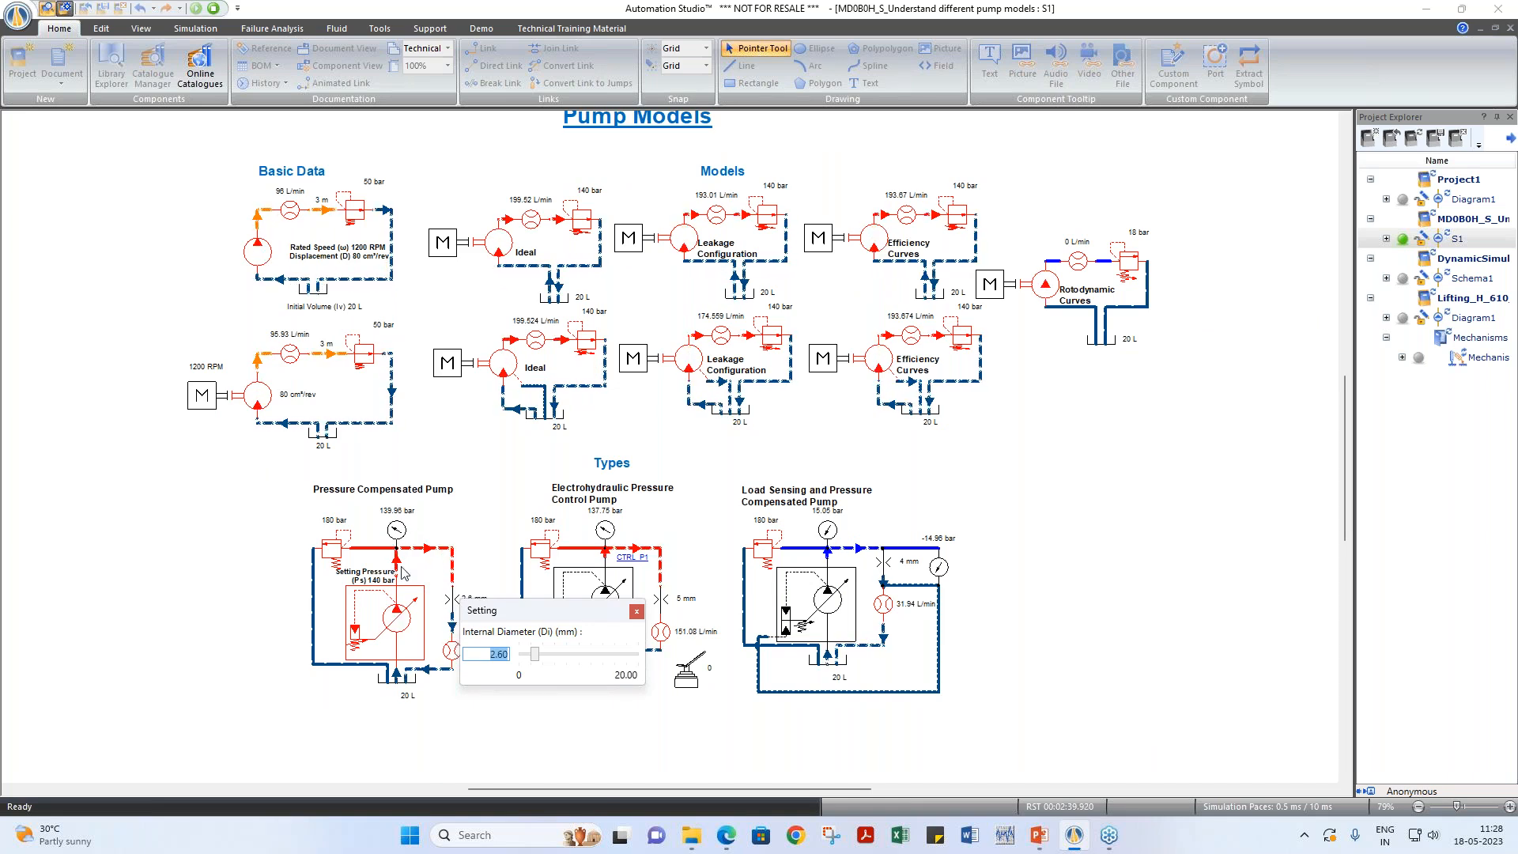
{"action": "left_click_drag", "start_coordinate": [534, 615], "coordinate": [569, 506]}
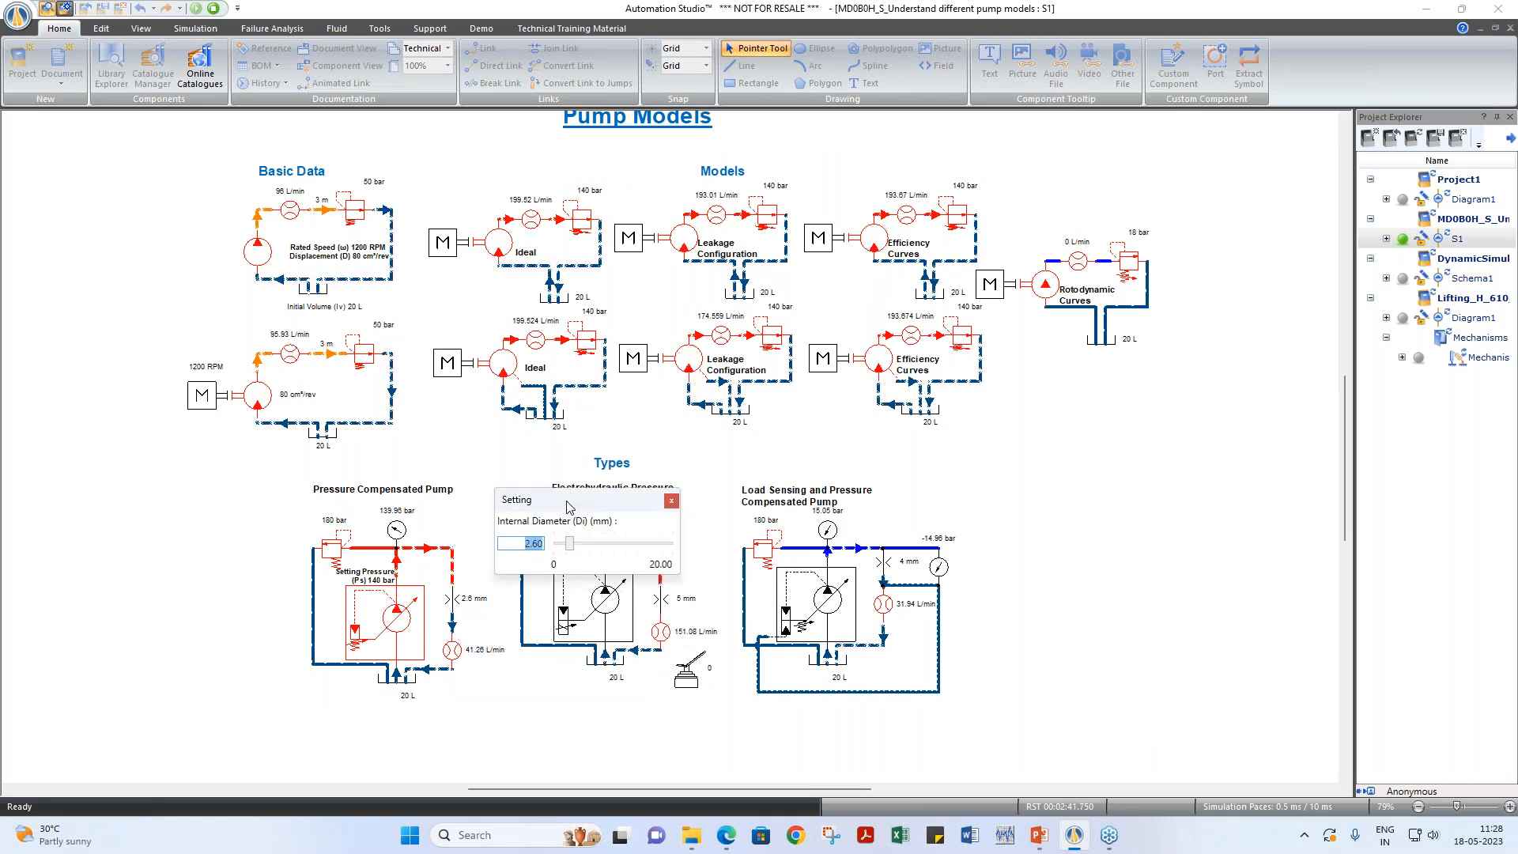
{"action": "left_click", "coordinate": [571, 545]}
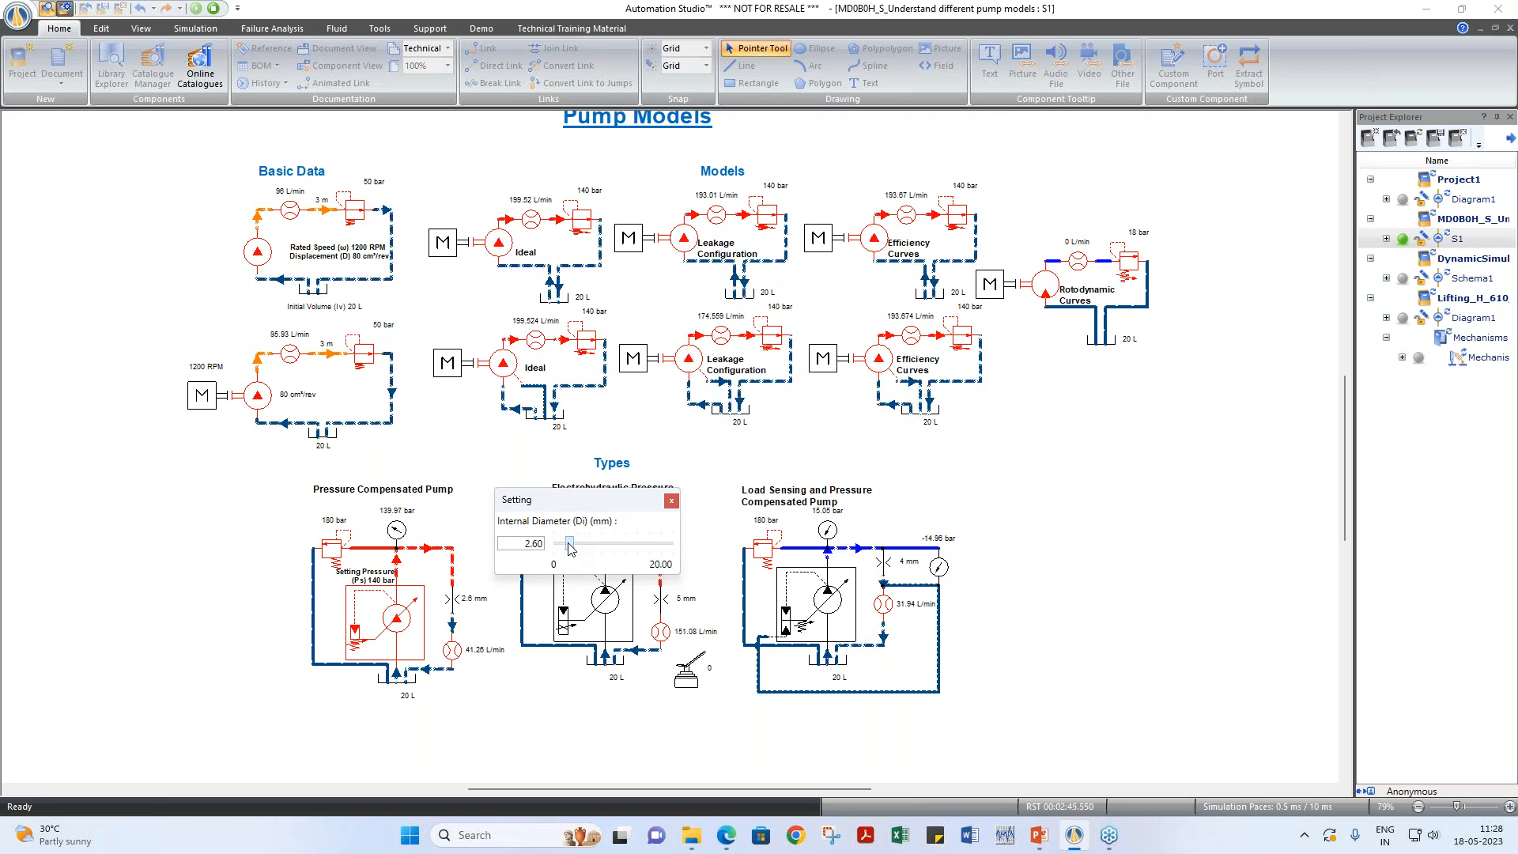
{"action": "left_click", "coordinate": [671, 500]}
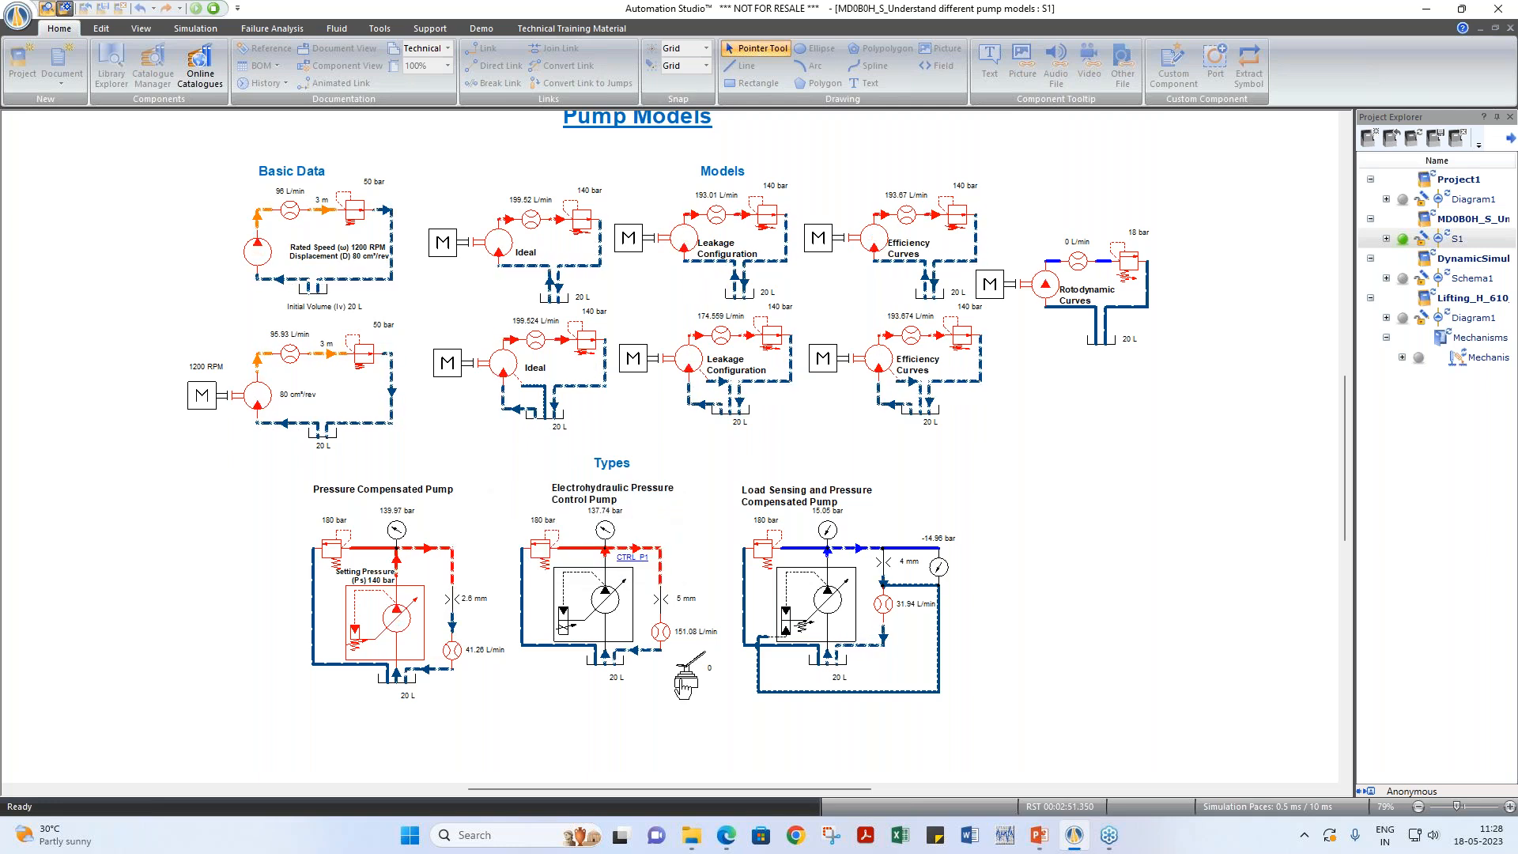
Step: Raise the pedal output of the Electrohydraulic Pressure Control Pump circuit to 4.00
{"action": "left_click", "coordinate": [684, 685]}
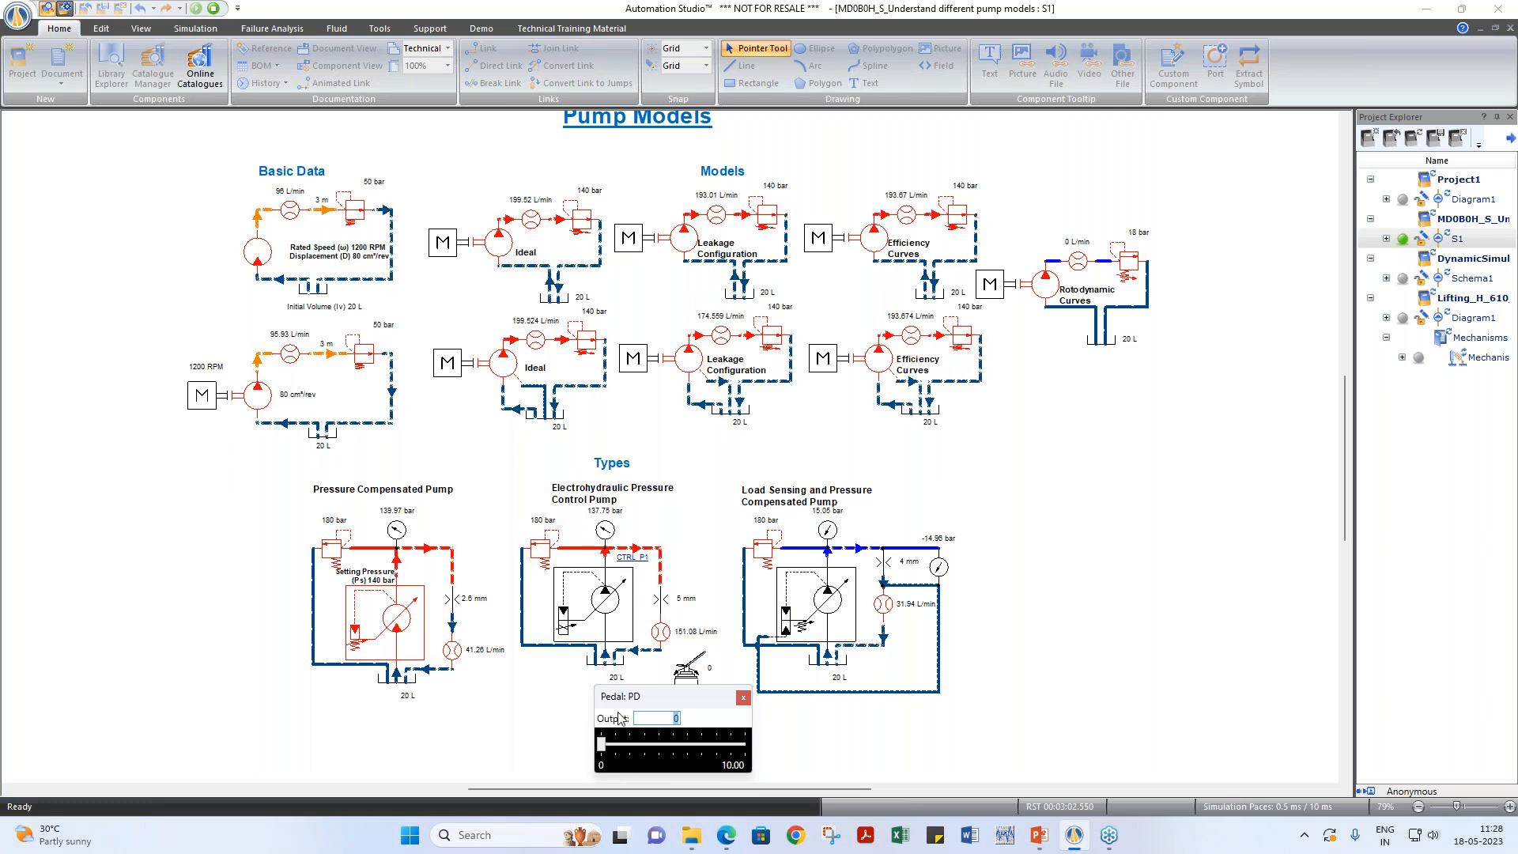
{"action": "left_click_drag", "start_coordinate": [602, 752], "coordinate": [605, 754]}
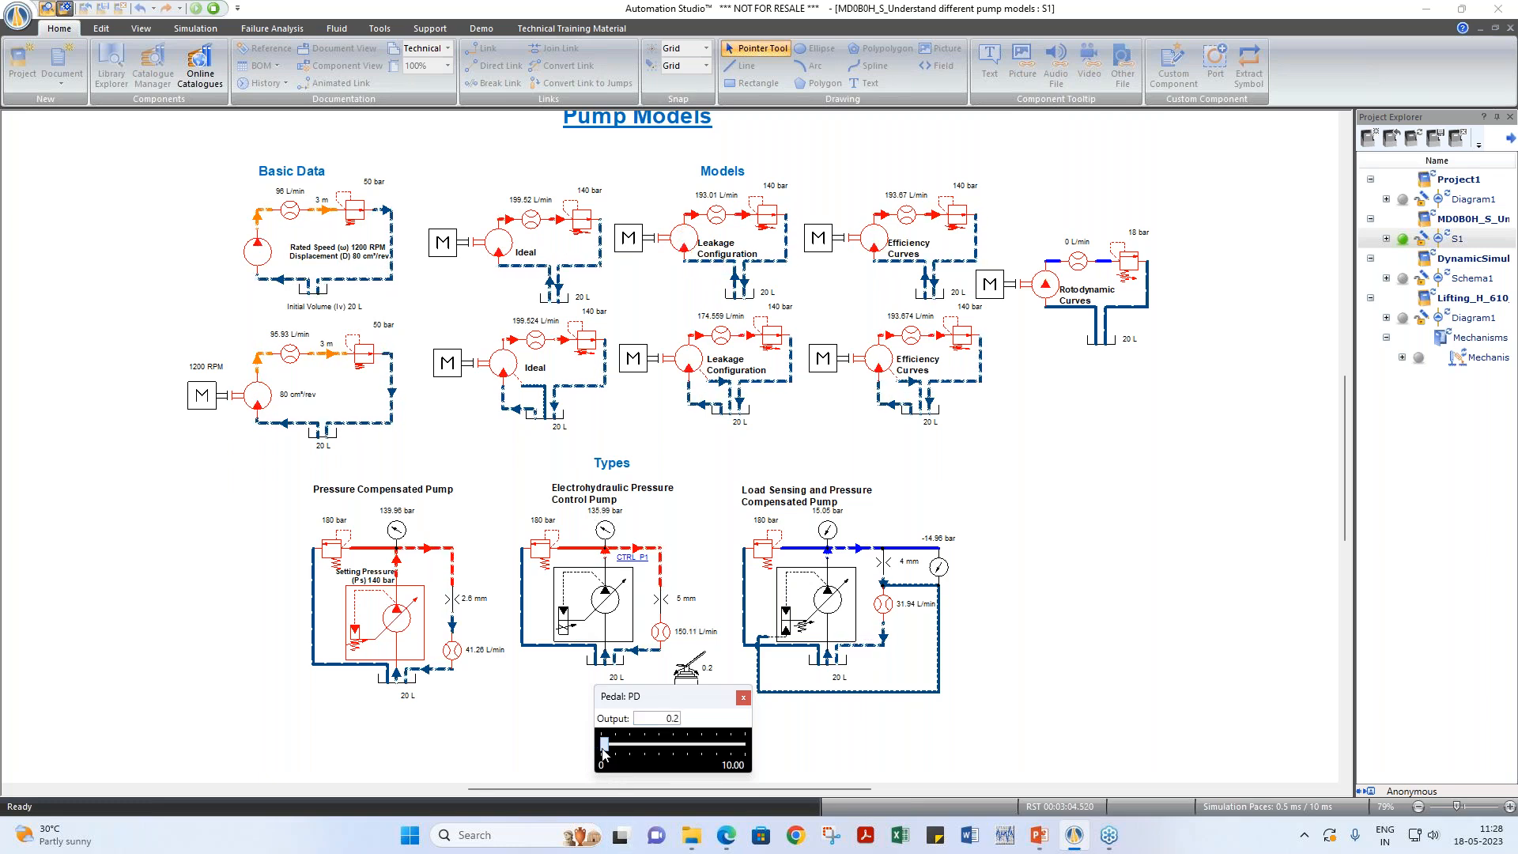
{"action": "scroll", "coordinate": [602, 752], "scroll_direction": "up", "scroll_amount": 5}
{"action": "left_click", "coordinate": [625, 749]}
{"action": "scroll", "coordinate": [625, 749], "scroll_direction": "up", "scroll_amount": 4}
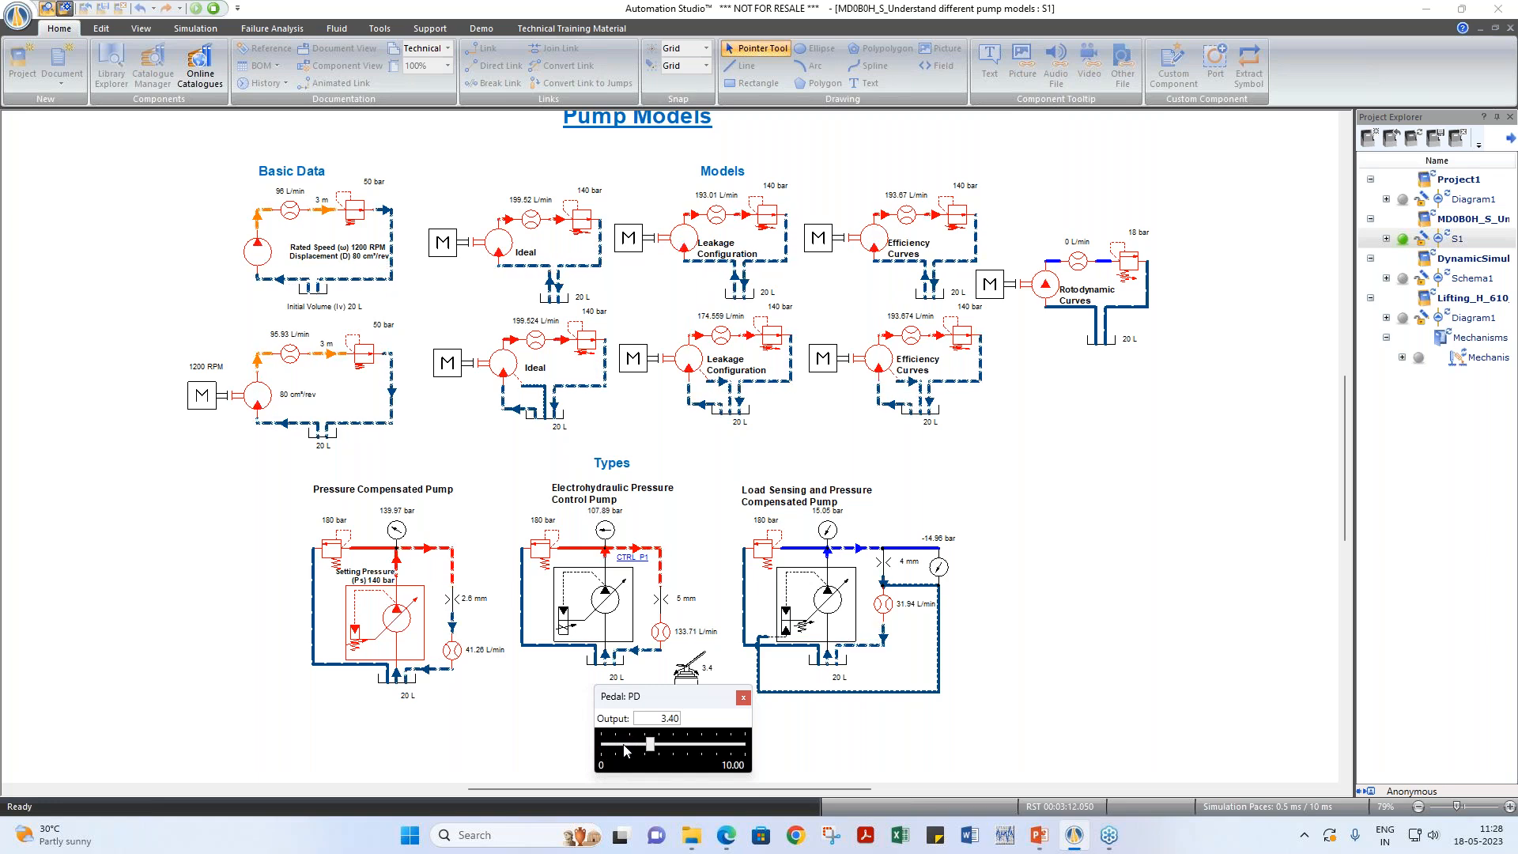
{"action": "scroll", "coordinate": [625, 749], "scroll_direction": "up", "scroll_amount": 2}
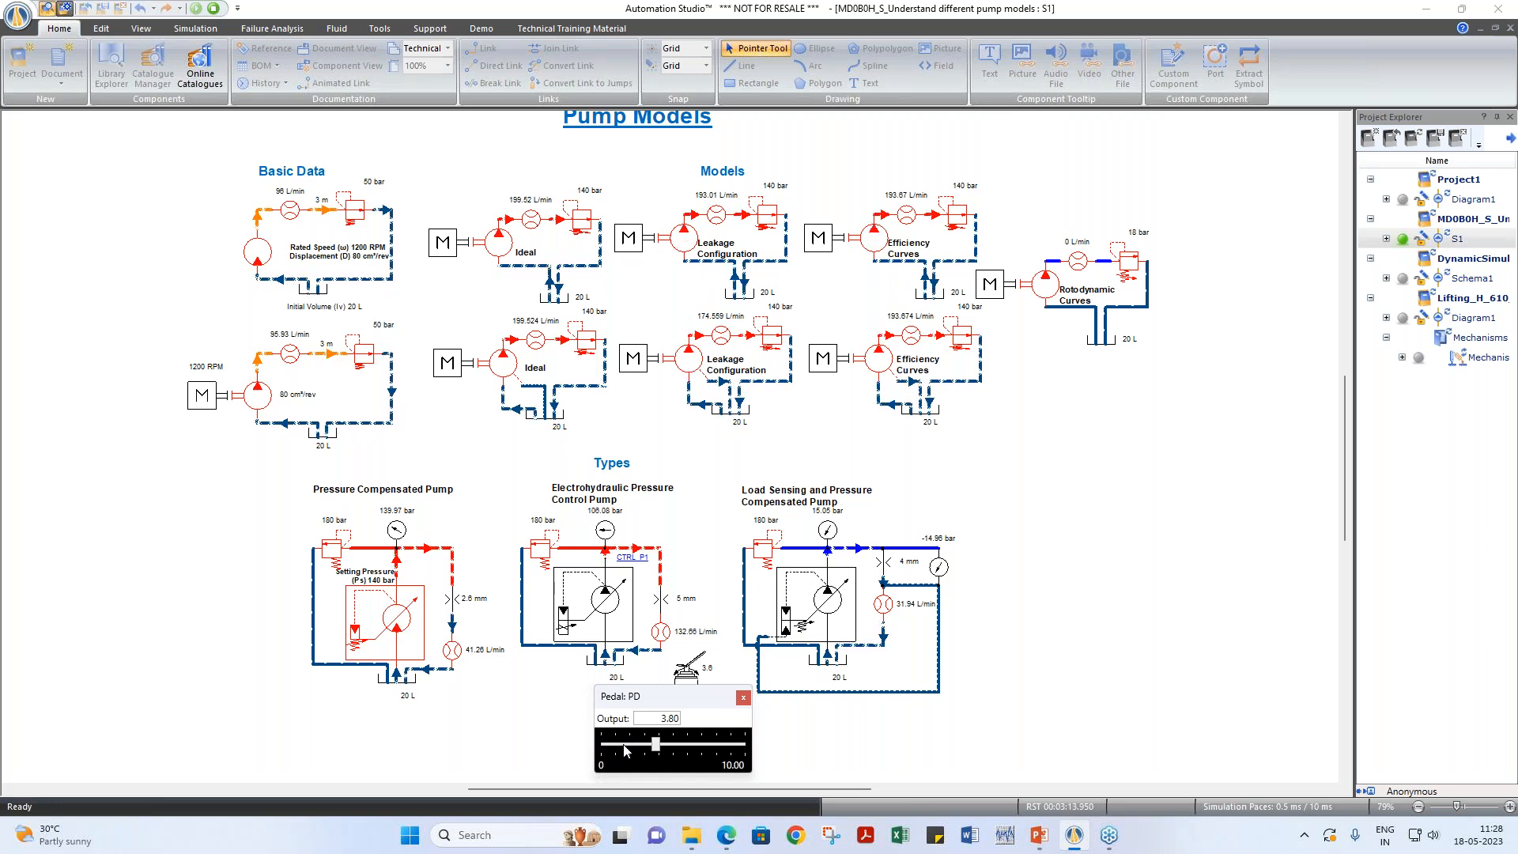
{"action": "scroll", "coordinate": [625, 749], "scroll_direction": "up", "scroll_amount": 1}
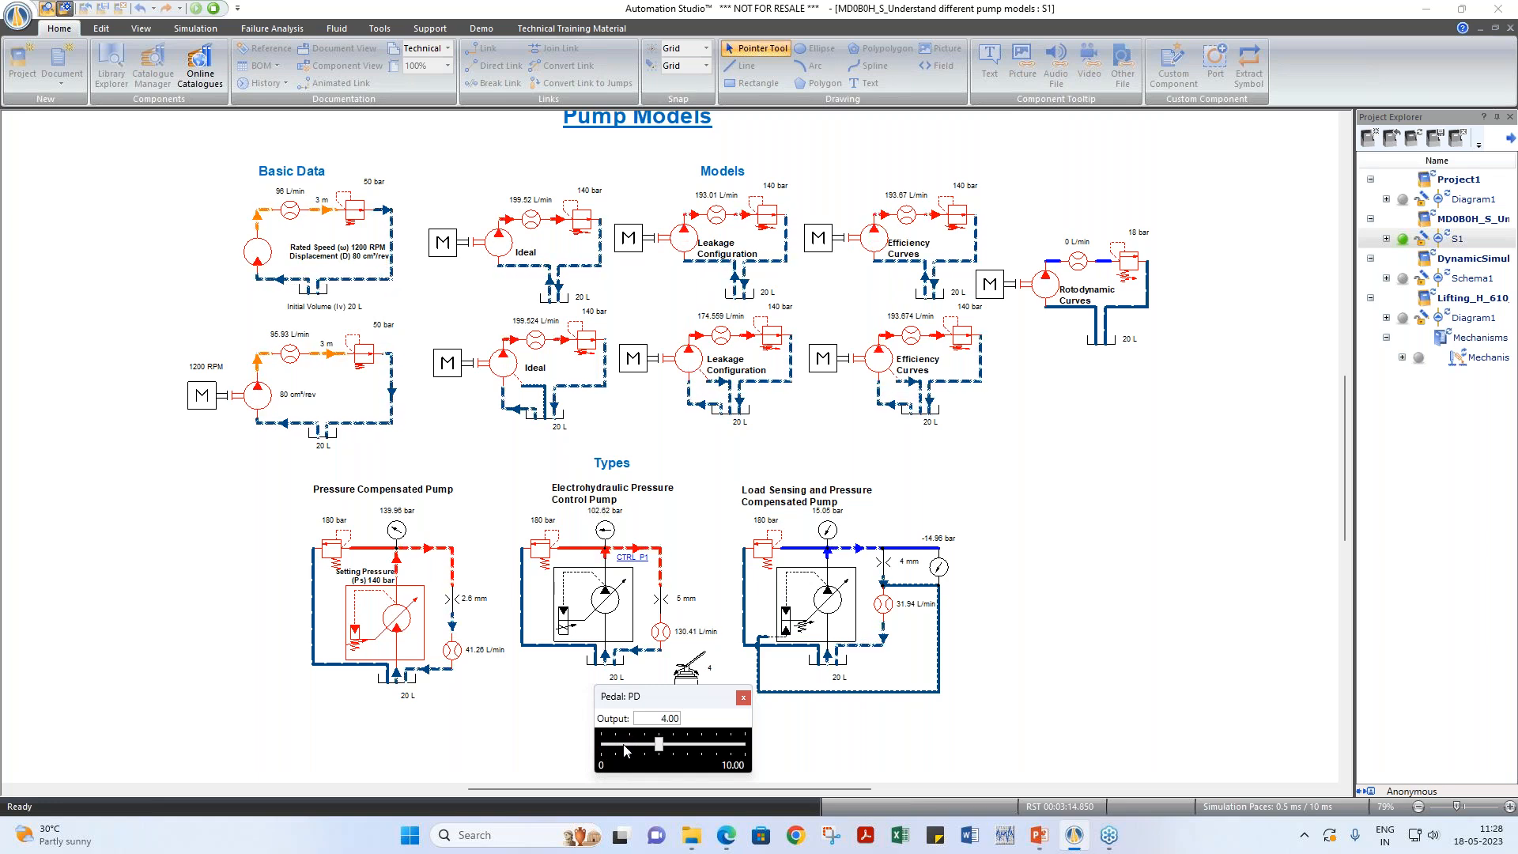
{"action": "left_click", "coordinate": [743, 697]}
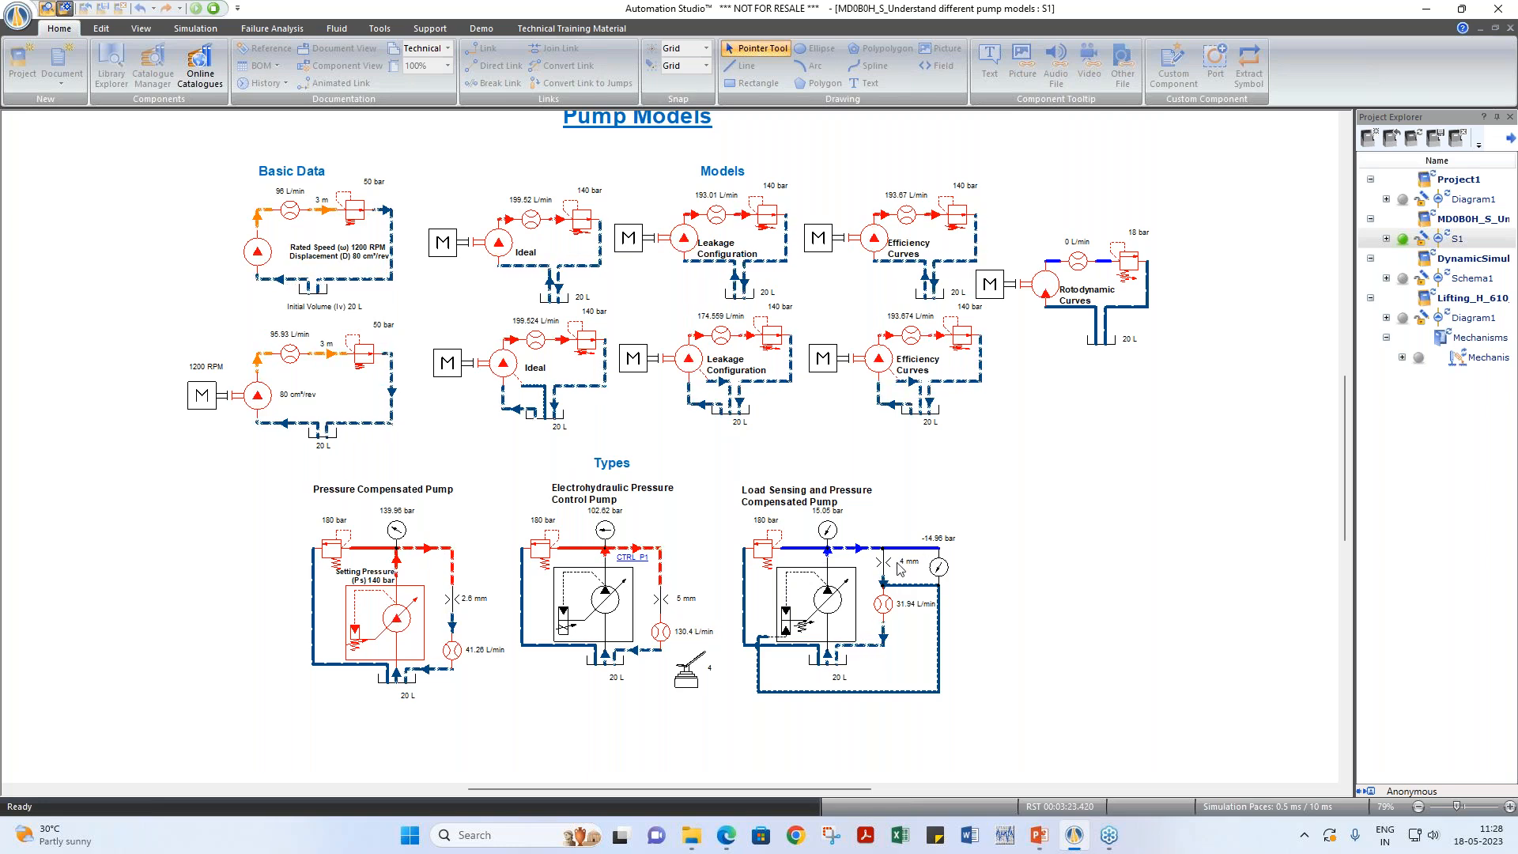
Step: Set the Load Sensing and Pressure Compensated Pump's differential pressure setting to 12 bar
{"action": "left_click", "coordinate": [838, 611]}
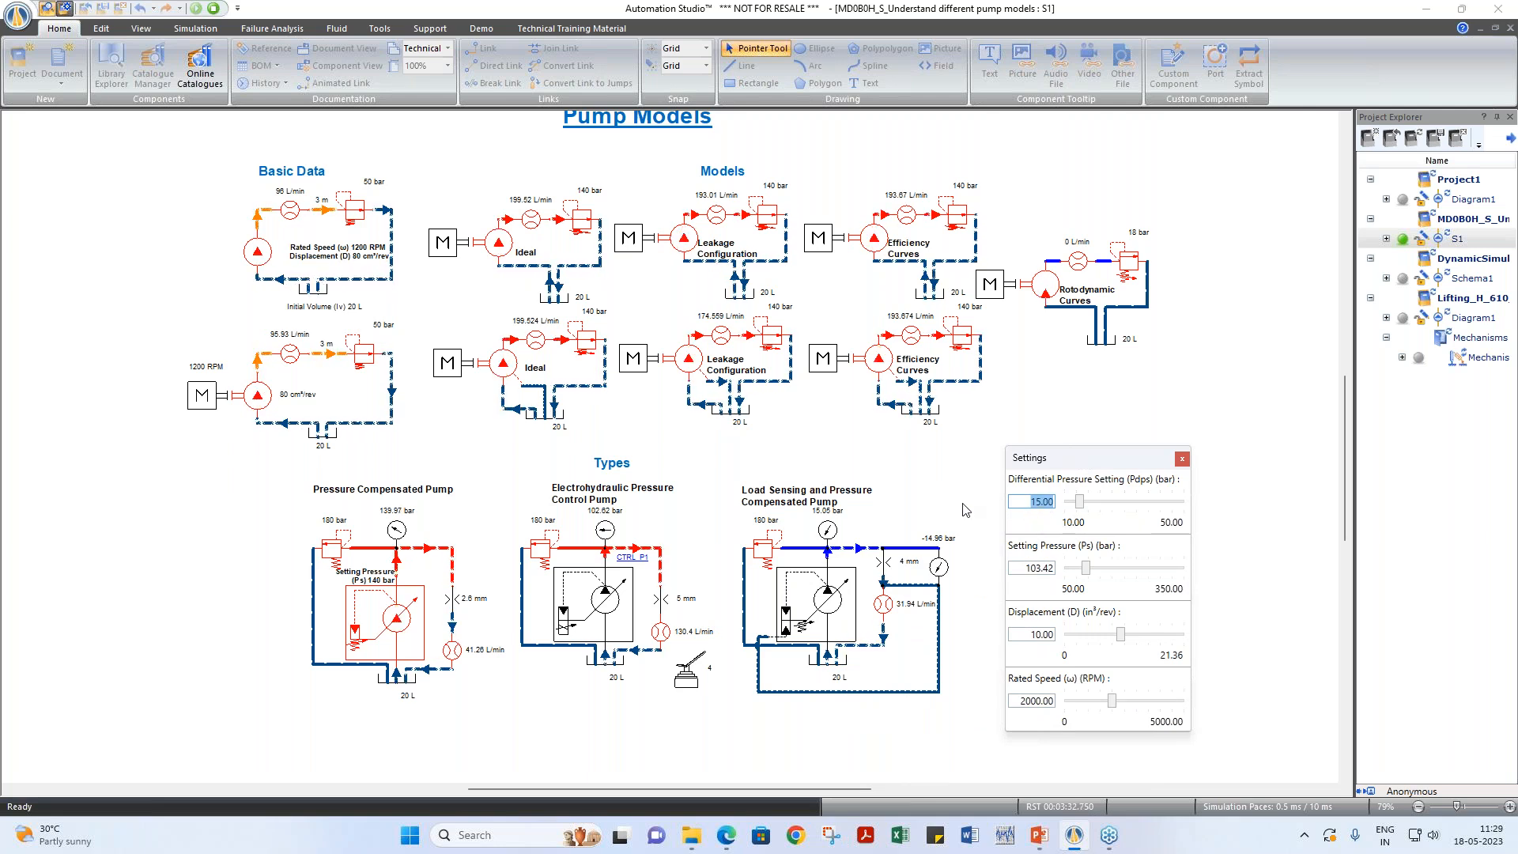
{"action": "type", "text": "12"}
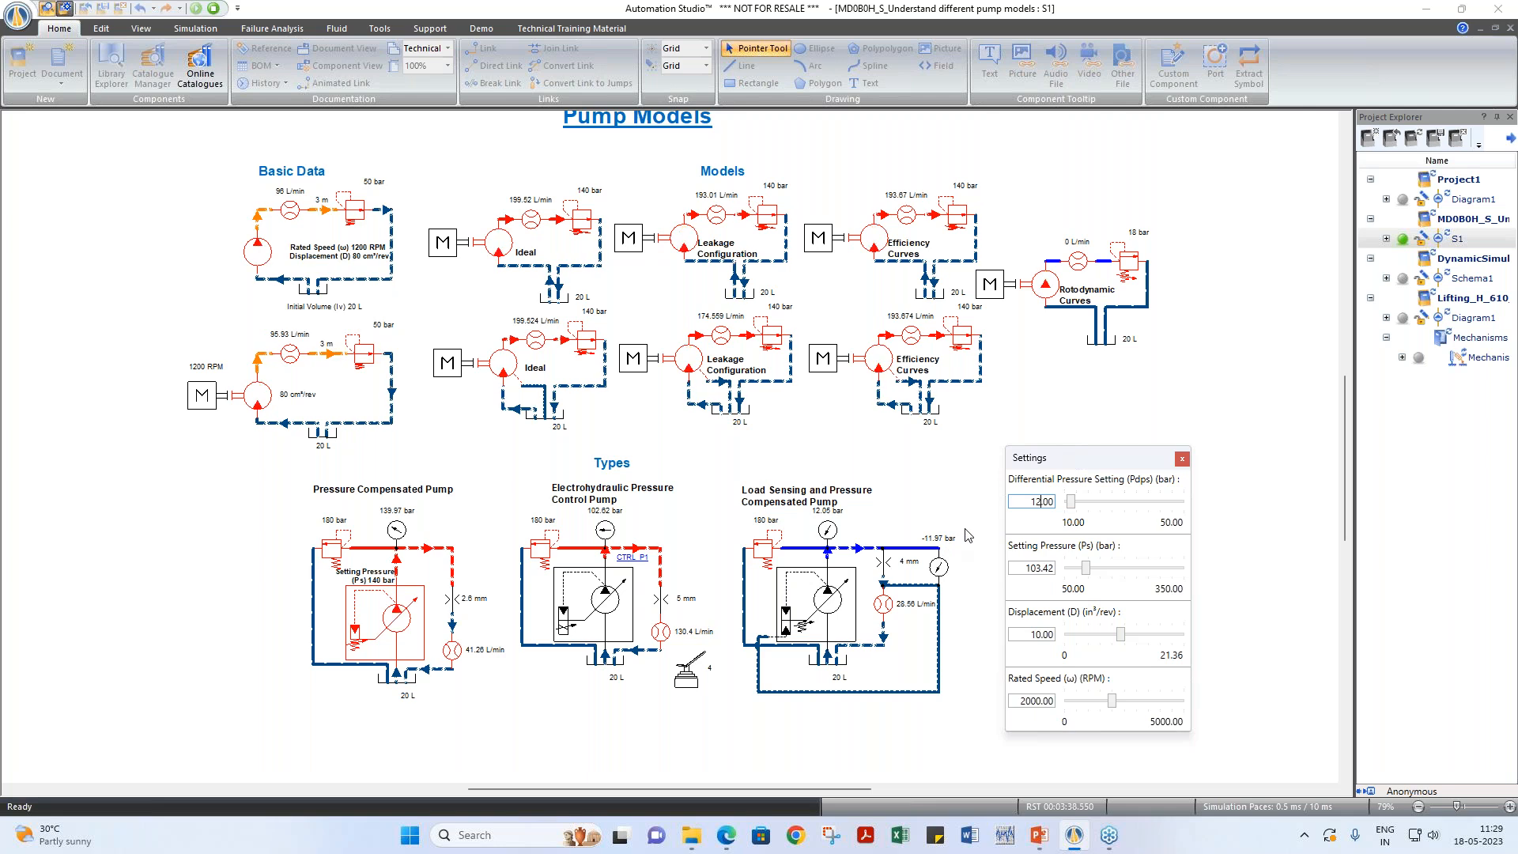
Step: Set the internal diameter of the orifice in the load sensing circuit to 5 mm and stop the simulation
{"action": "left_click", "coordinate": [882, 562]}
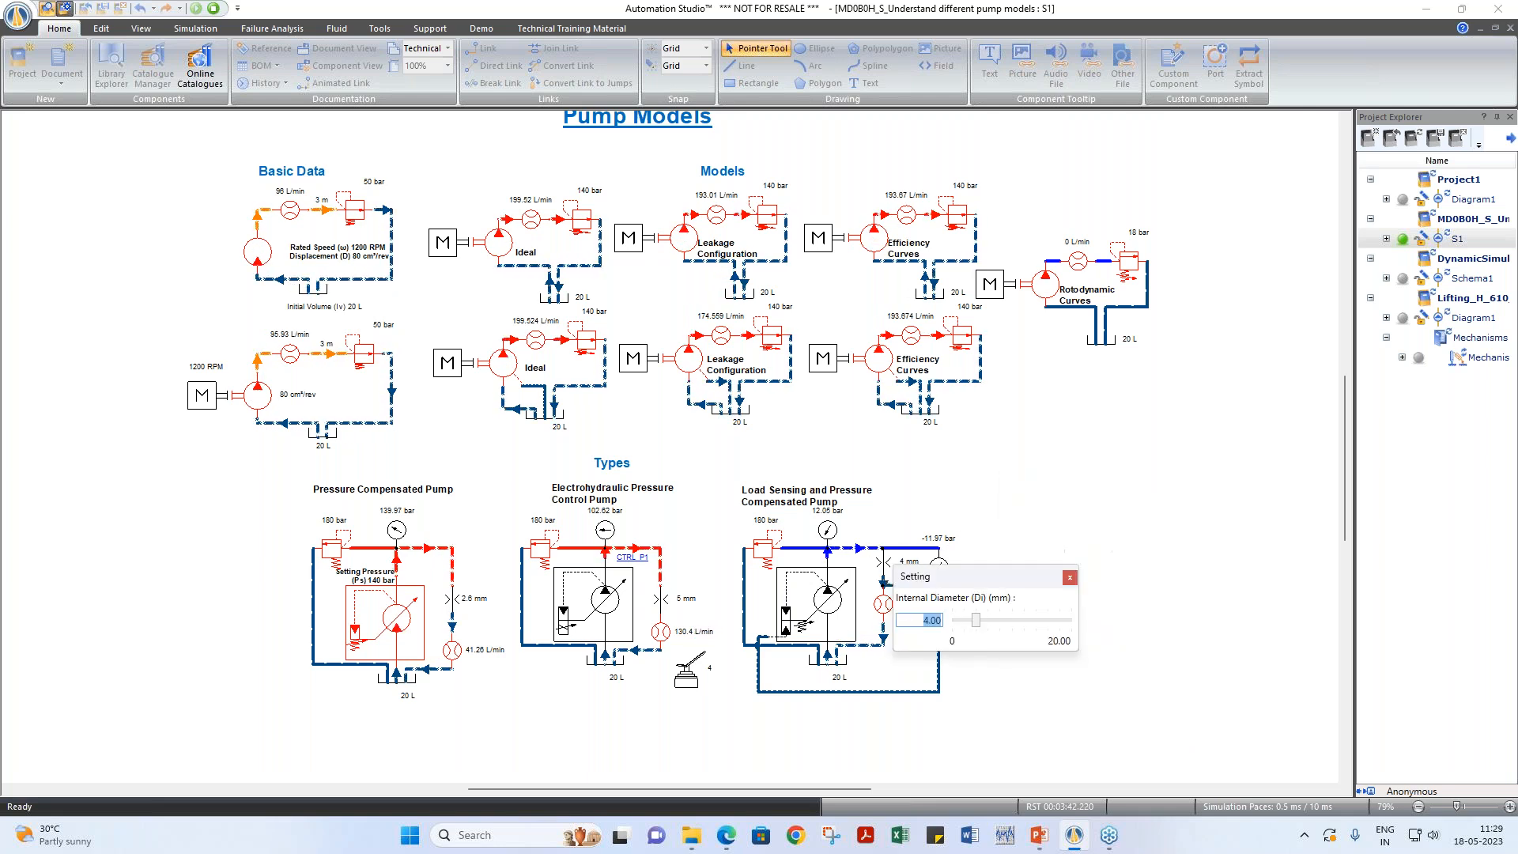
{"action": "key", "text": "Return"}
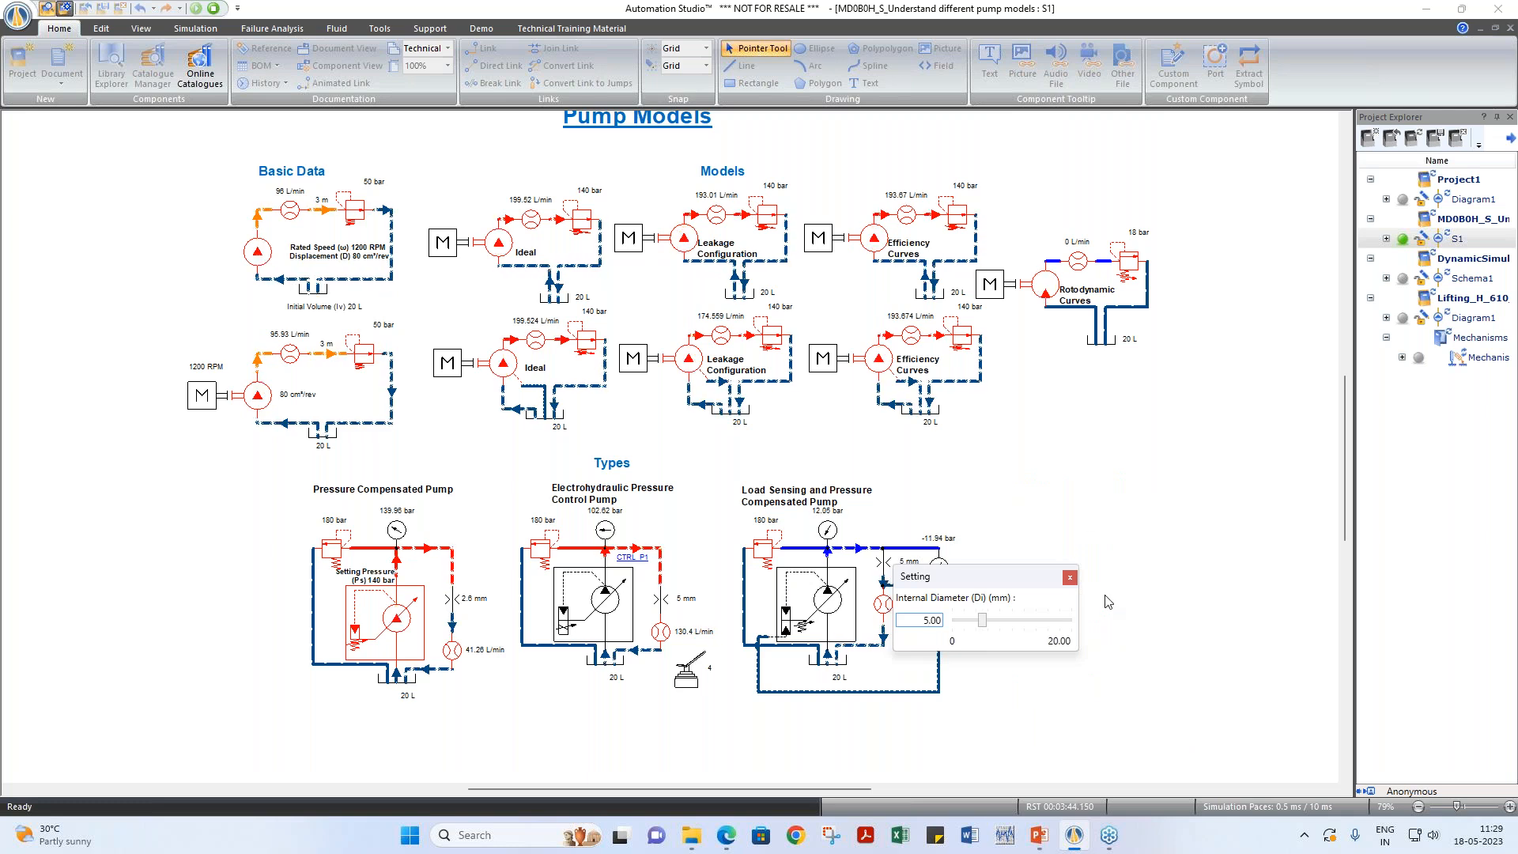
{"action": "left_click", "coordinate": [968, 552]}
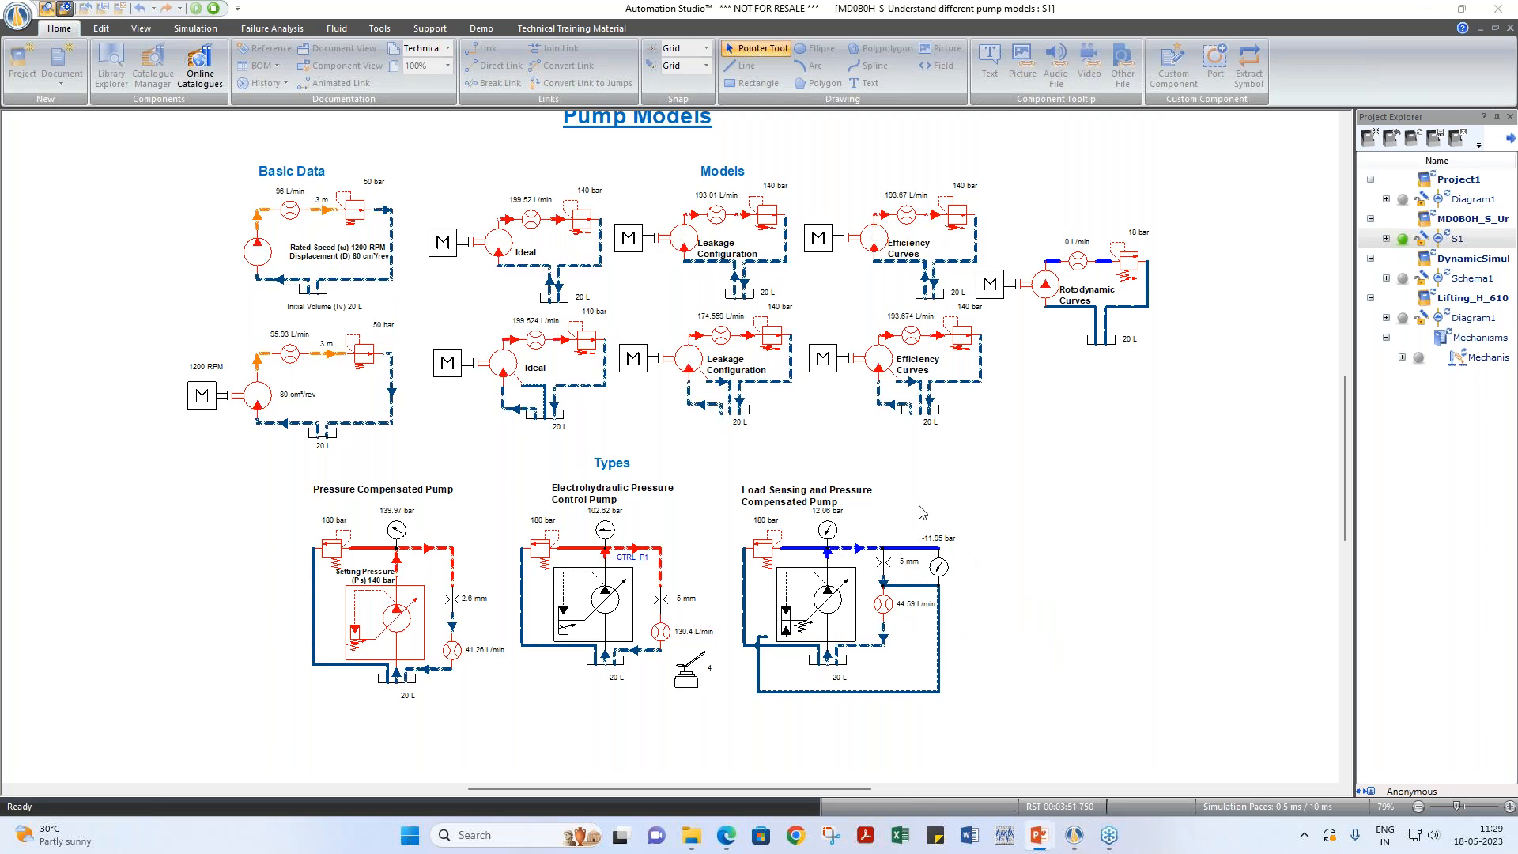
{"action": "left_click", "coordinate": [211, 11]}
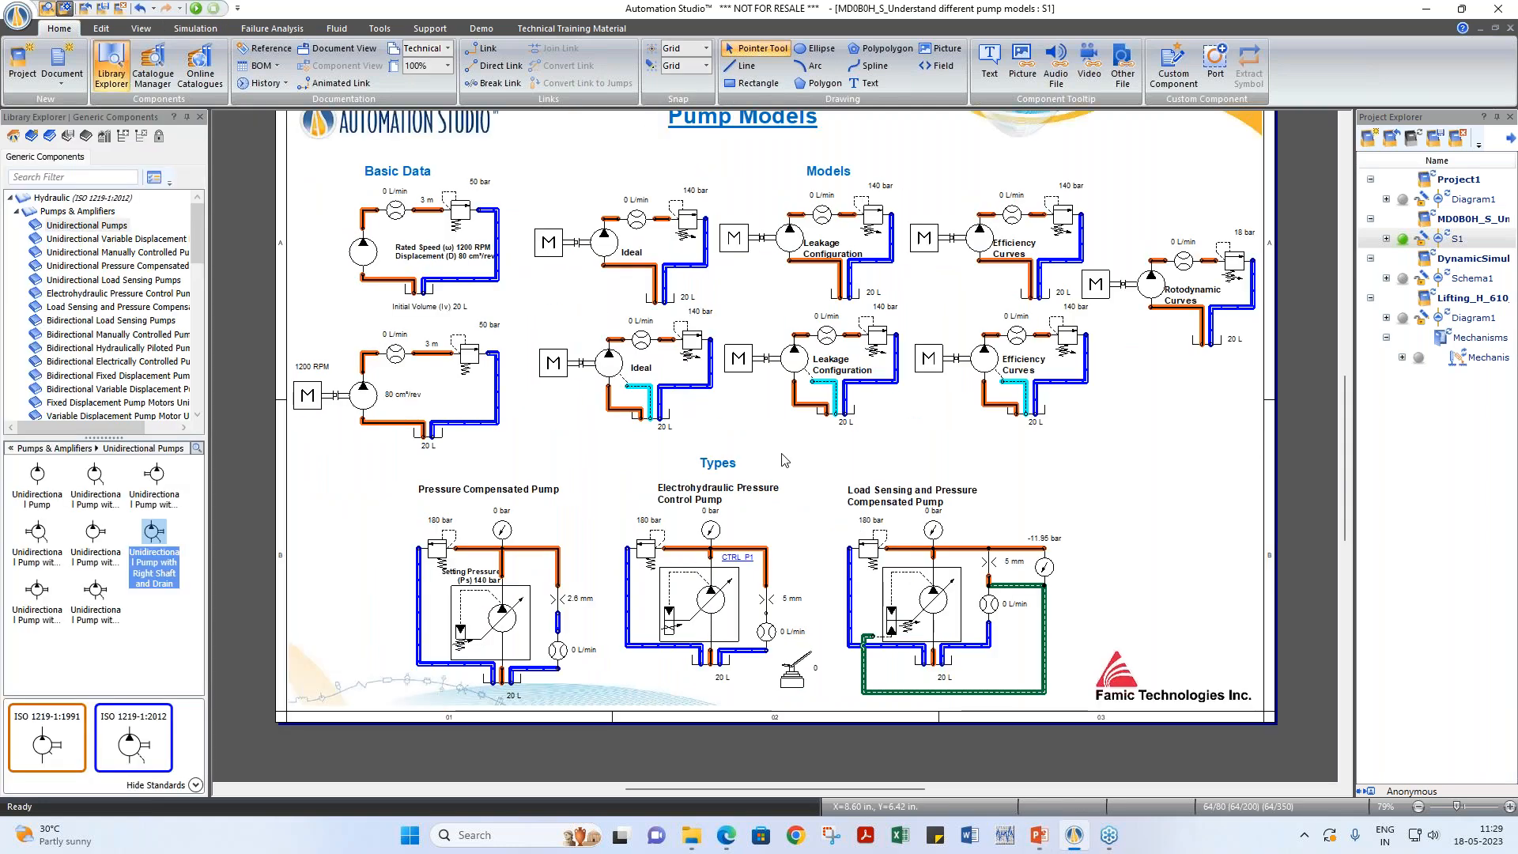
Step: Open Diagram1 of Project1 and delete the existing pump from the sheet
{"action": "double_click", "coordinate": [1506, 200]}
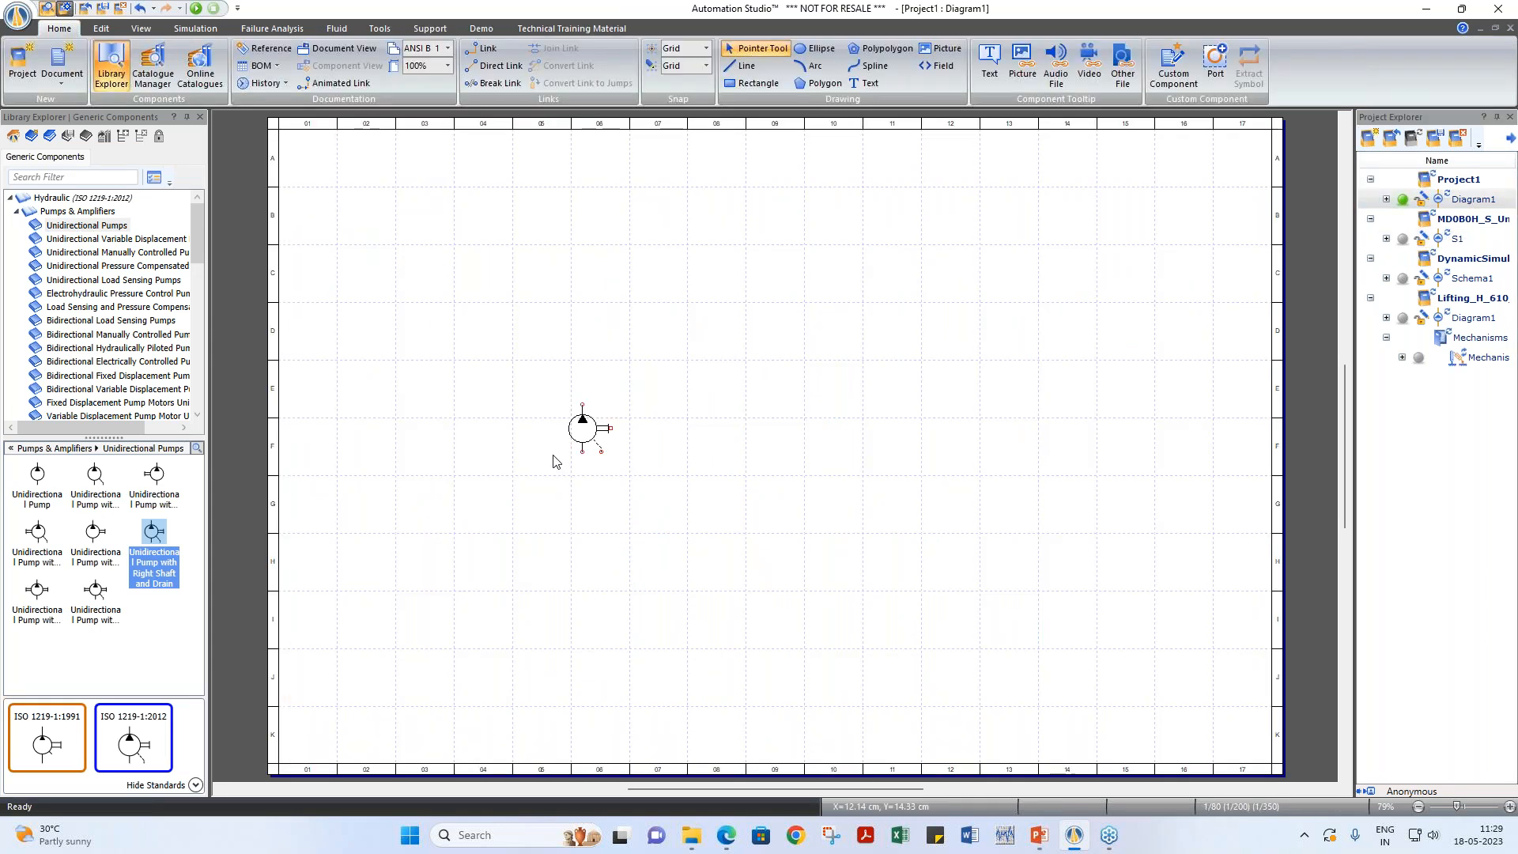
{"action": "left_click", "coordinate": [581, 440]}
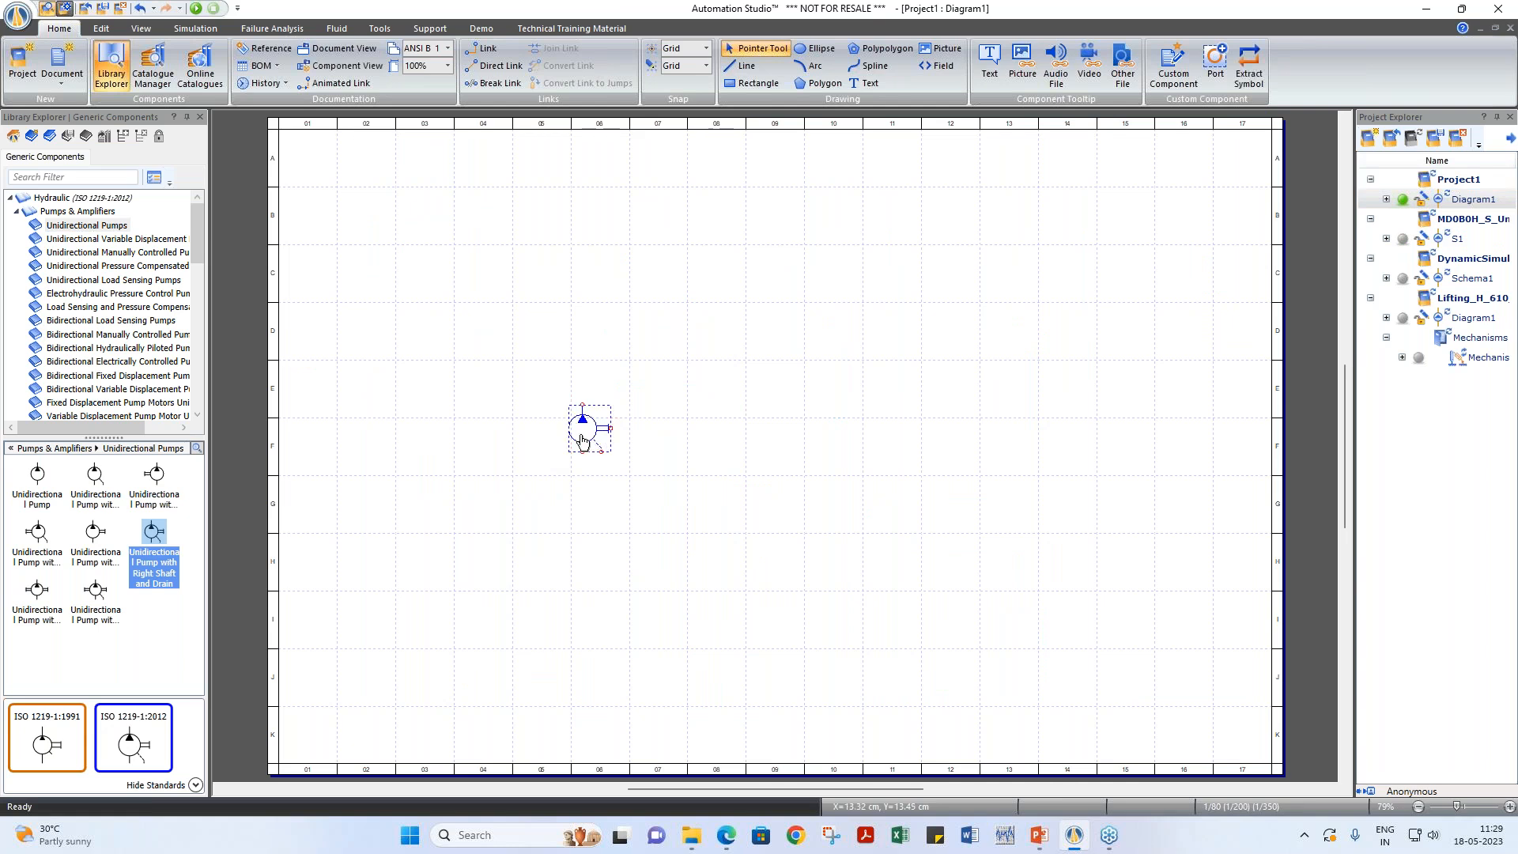
{"action": "key", "text": "Delete"}
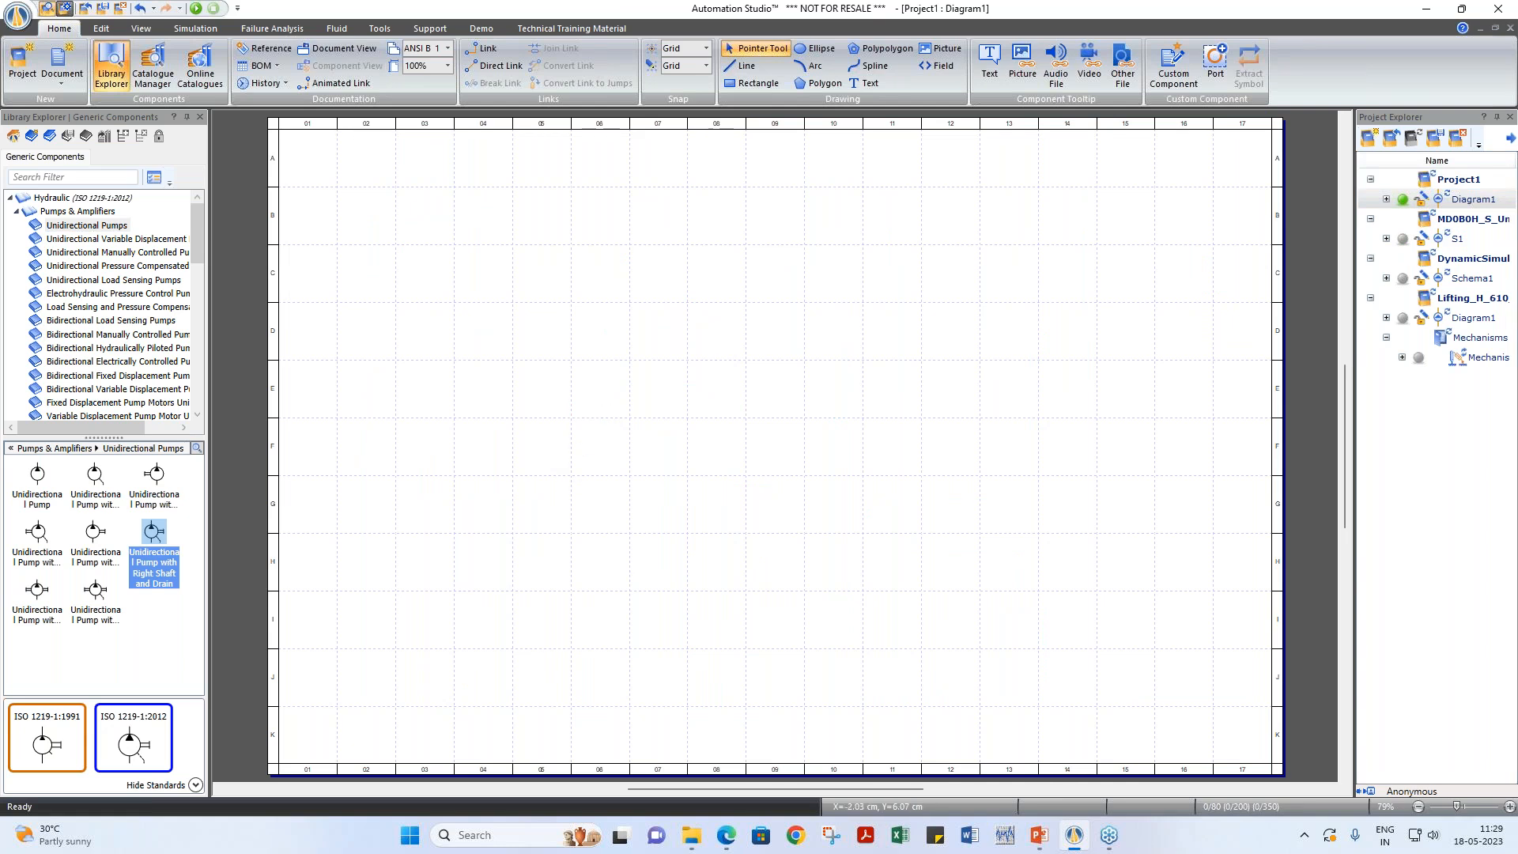
Step: Place a hydraulic unidirectional pump with shaft on the sheet and a hydrostatic reservoir directly below it
{"action": "left_click", "coordinate": [17, 212]}
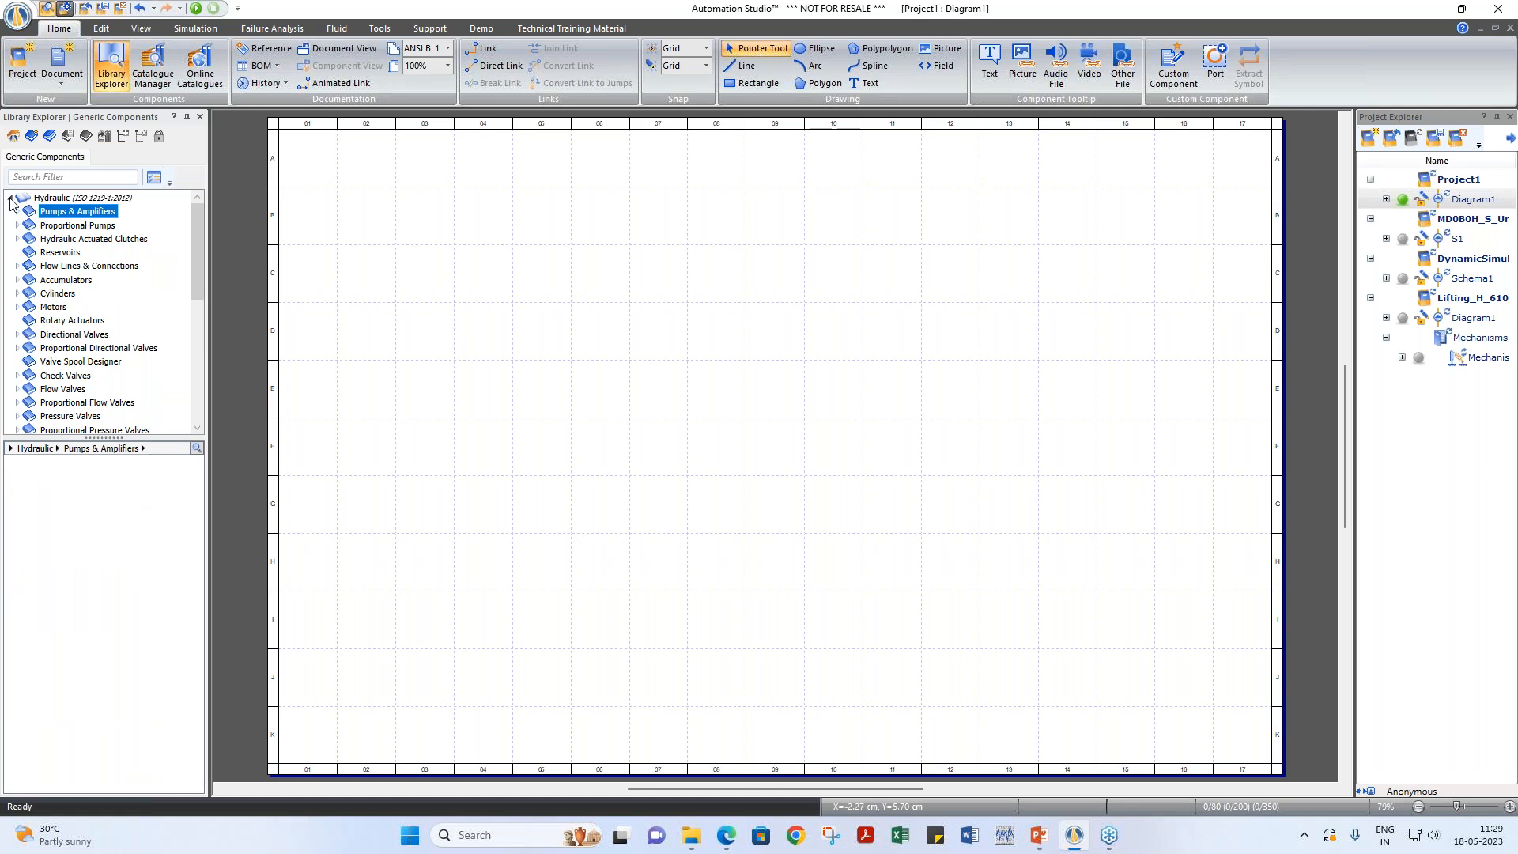
{"action": "left_click", "coordinate": [9, 198]}
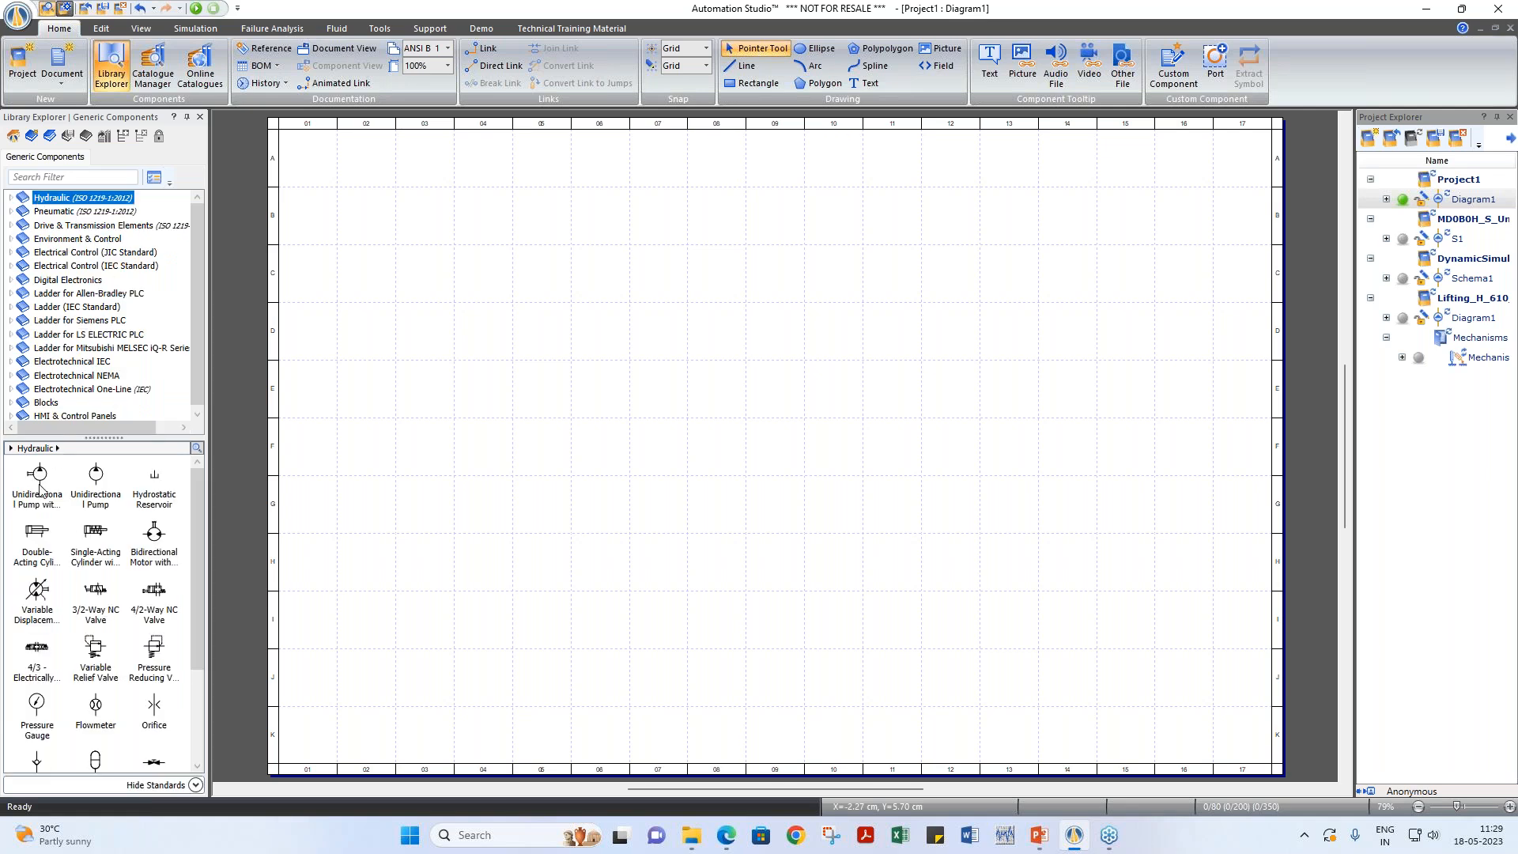
{"action": "left_click_drag", "start_coordinate": [39, 478], "coordinate": [518, 498]}
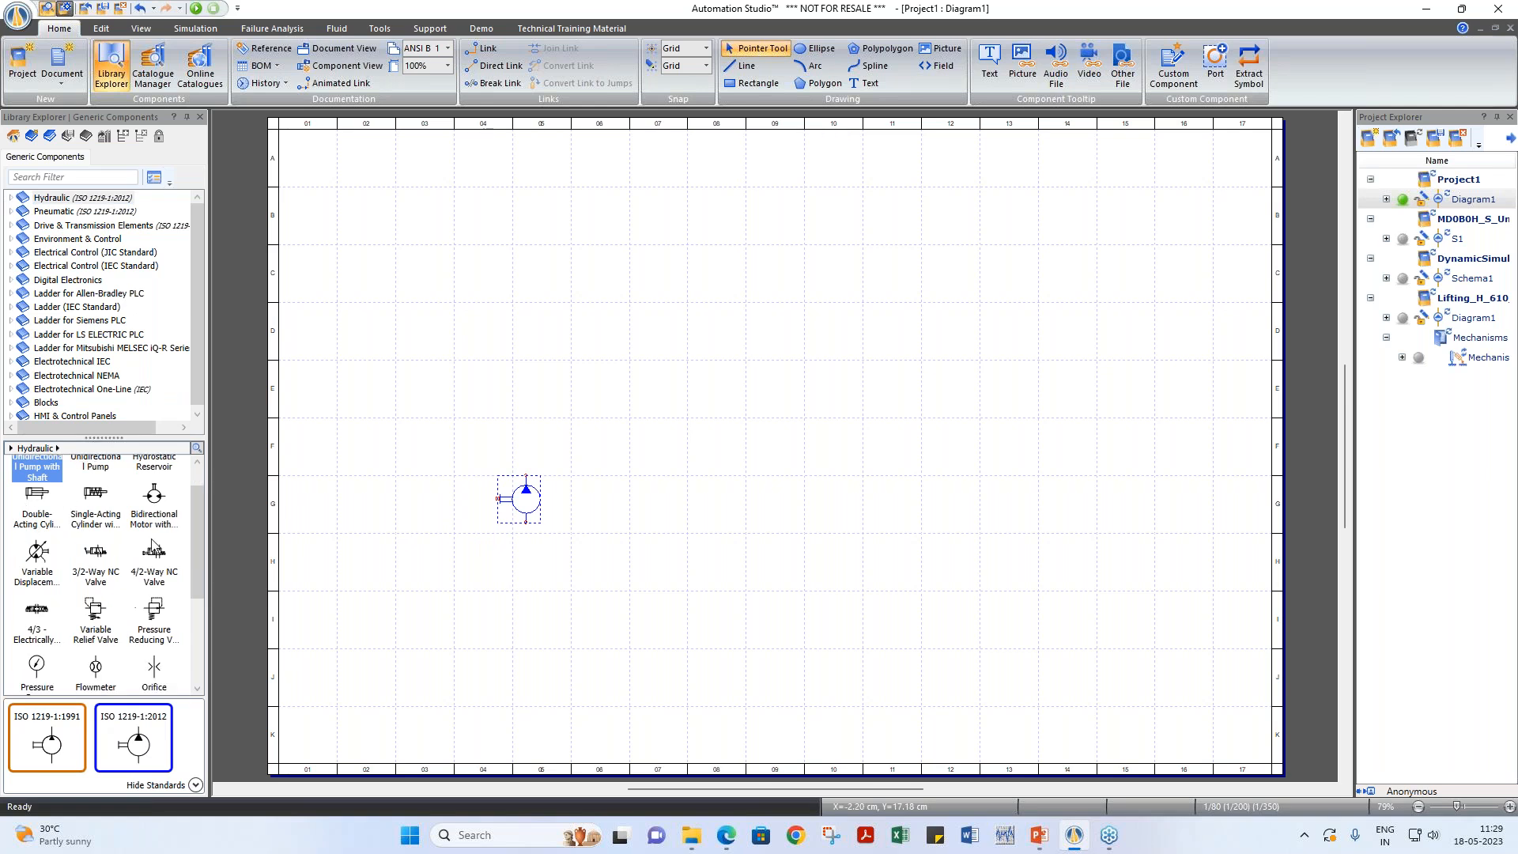
{"action": "left_click_drag", "start_coordinate": [158, 479], "coordinate": [525, 559]}
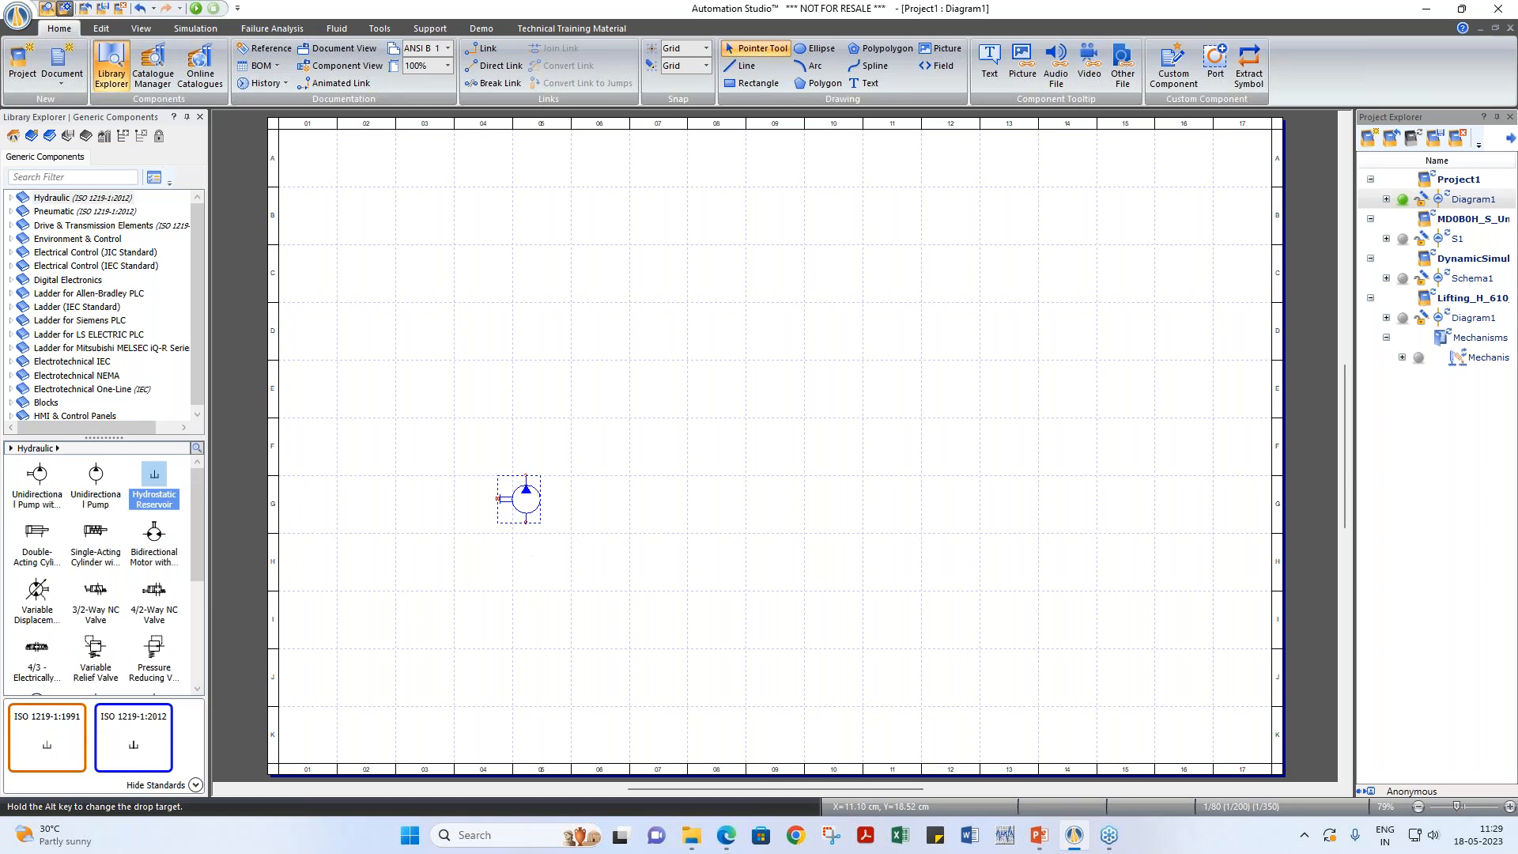
Step: Add a 4/3 electrical directional valve above the pump, a variable relief valve beside them and a double-acting cylinder above the directional valve
{"action": "left_click", "coordinate": [45, 653]}
{"action": "left_click_drag", "start_coordinate": [45, 653], "coordinate": [536, 365]}
{"action": "left_click_drag", "start_coordinate": [96, 648], "coordinate": [439, 425]}
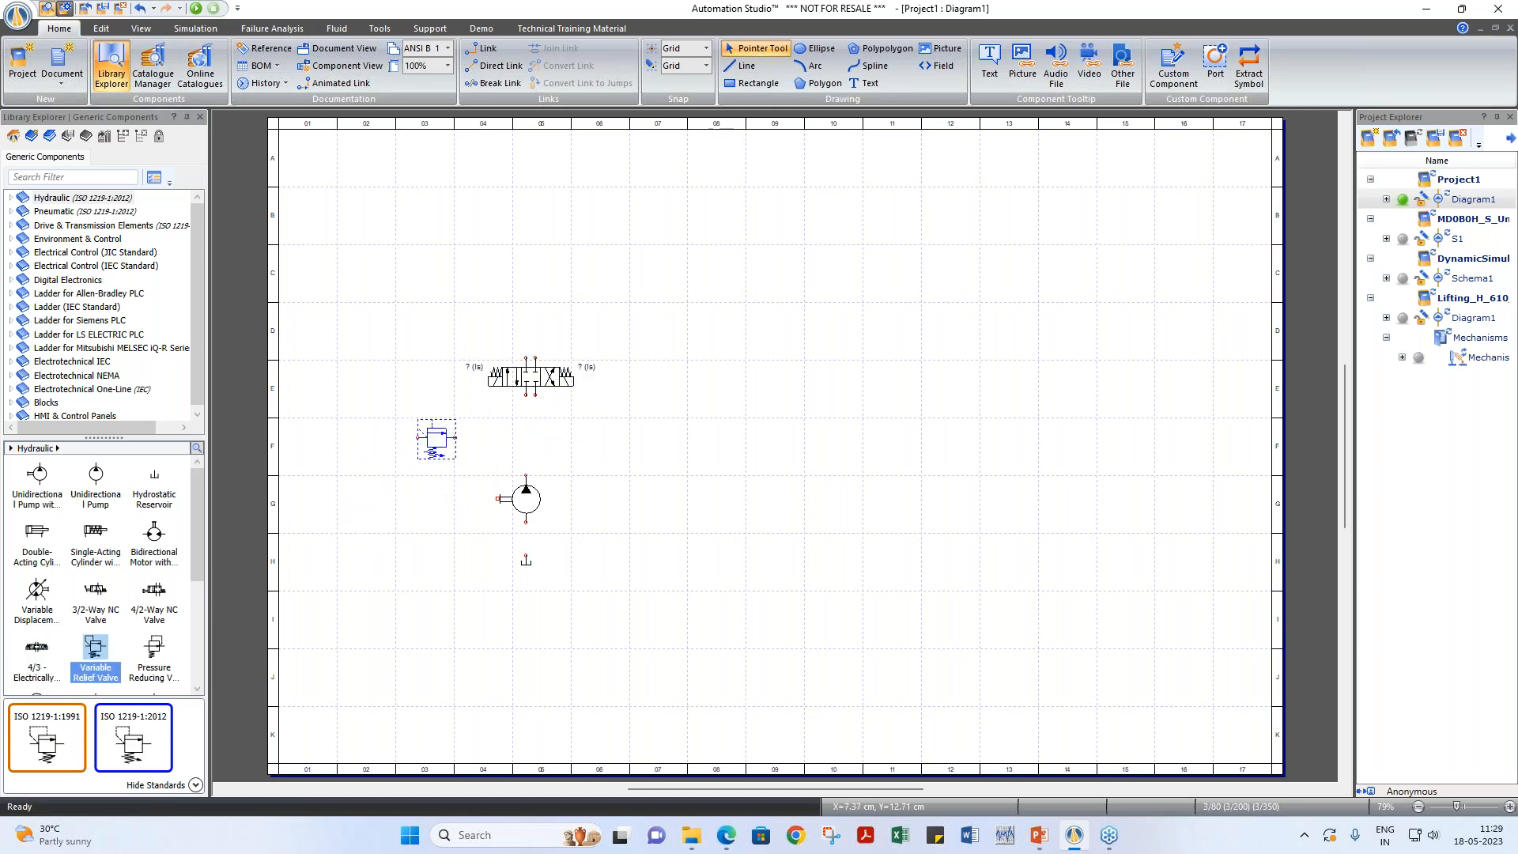
{"action": "scroll", "coordinate": [100, 616], "scroll_direction": "down", "scroll_amount": 2}
{"action": "scroll", "coordinate": [101, 604], "scroll_direction": "up", "scroll_amount": 2}
{"action": "left_click_drag", "start_coordinate": [36, 537], "coordinate": [542, 247]}
{"action": "left_click", "coordinate": [624, 473]}
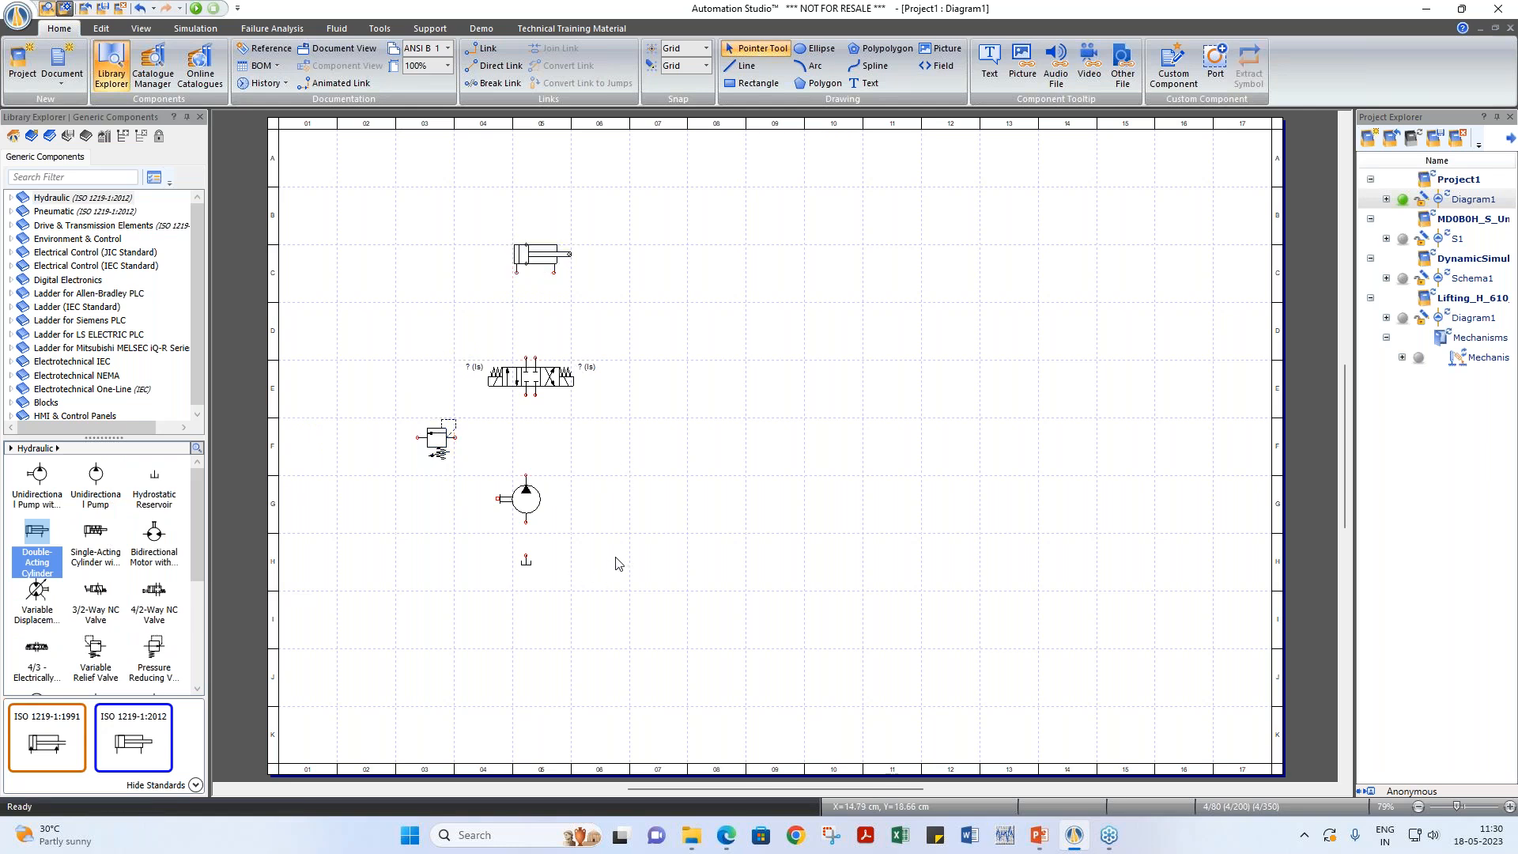
Step: Connect the reservoir to the pump, the pump to the valve's pressure port, and the relief valve between the pressure line and the reservoir
{"action": "right_click", "coordinate": [715, 519]}
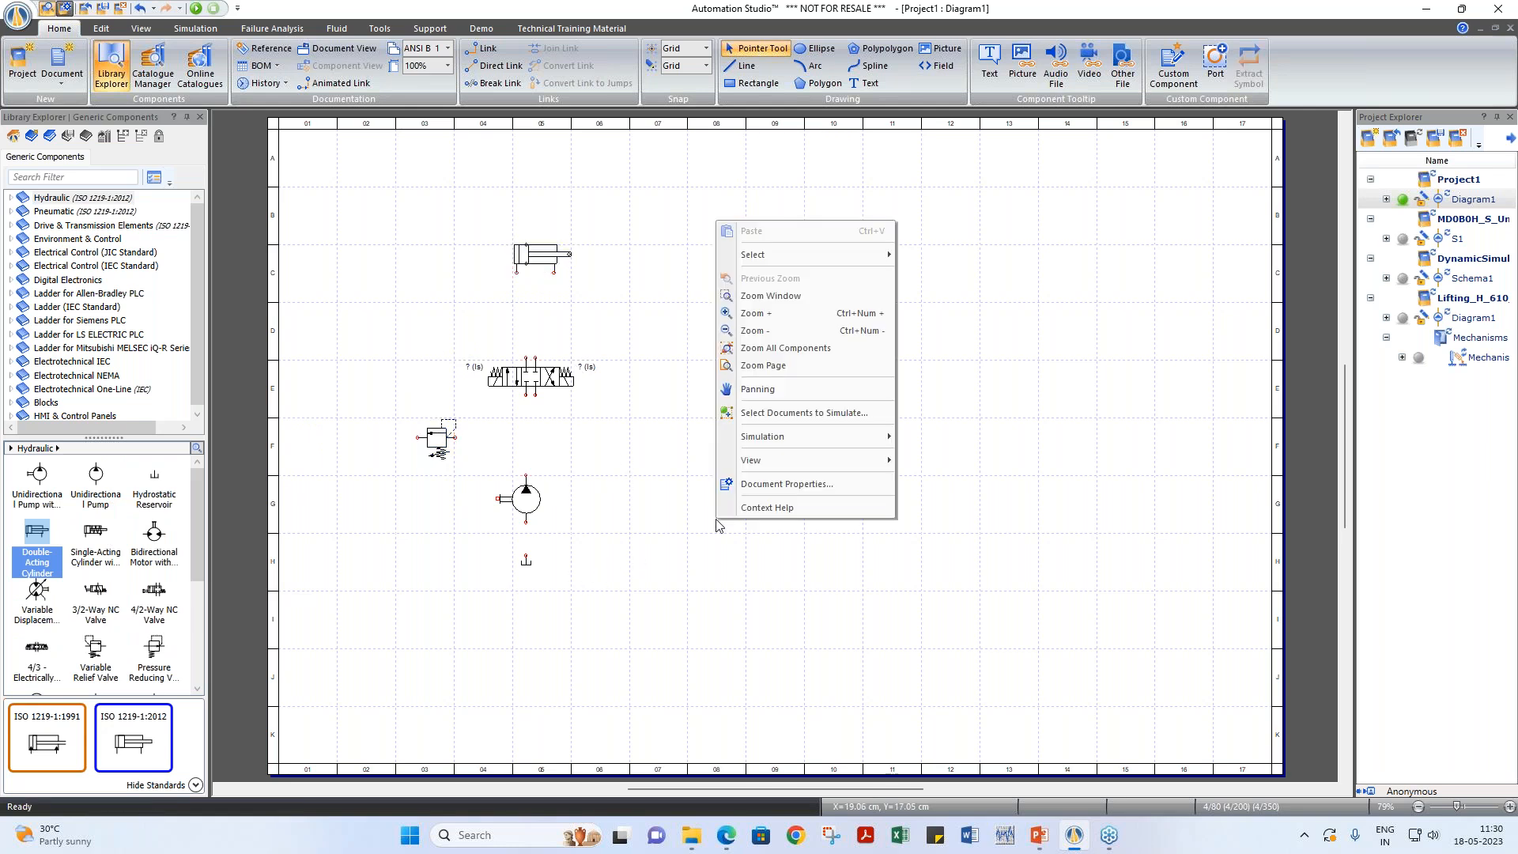
{"action": "left_click", "coordinate": [809, 355]}
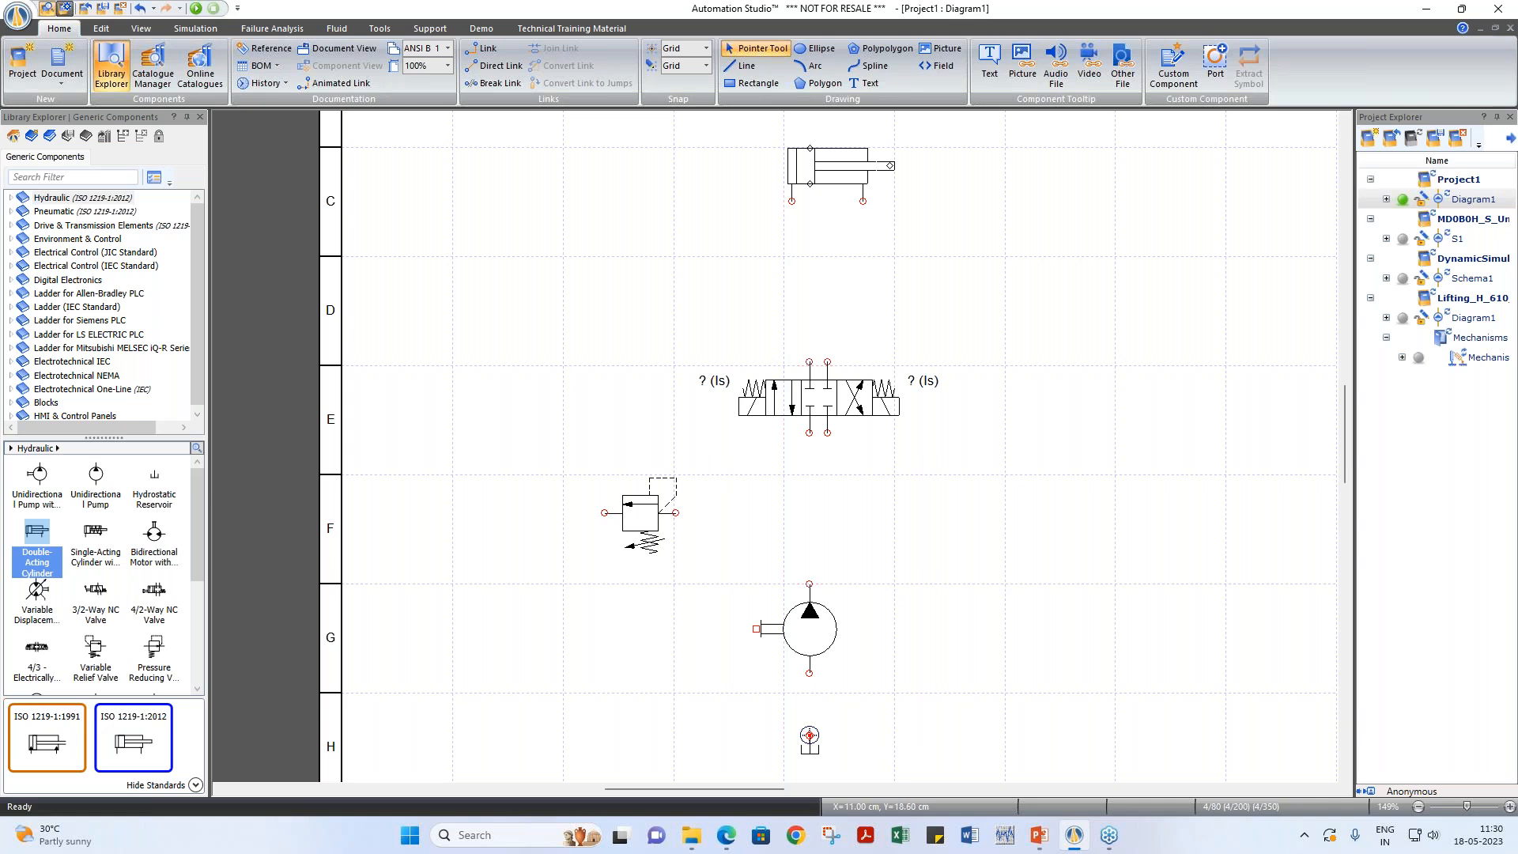
{"action": "left_click_drag", "start_coordinate": [809, 735], "coordinate": [809, 673]}
{"action": "left_click_drag", "start_coordinate": [810, 583], "coordinate": [811, 432]}
{"action": "left_click_drag", "start_coordinate": [675, 512], "coordinate": [809, 512]}
{"action": "left_click_drag", "start_coordinate": [605, 512], "coordinate": [808, 735]}
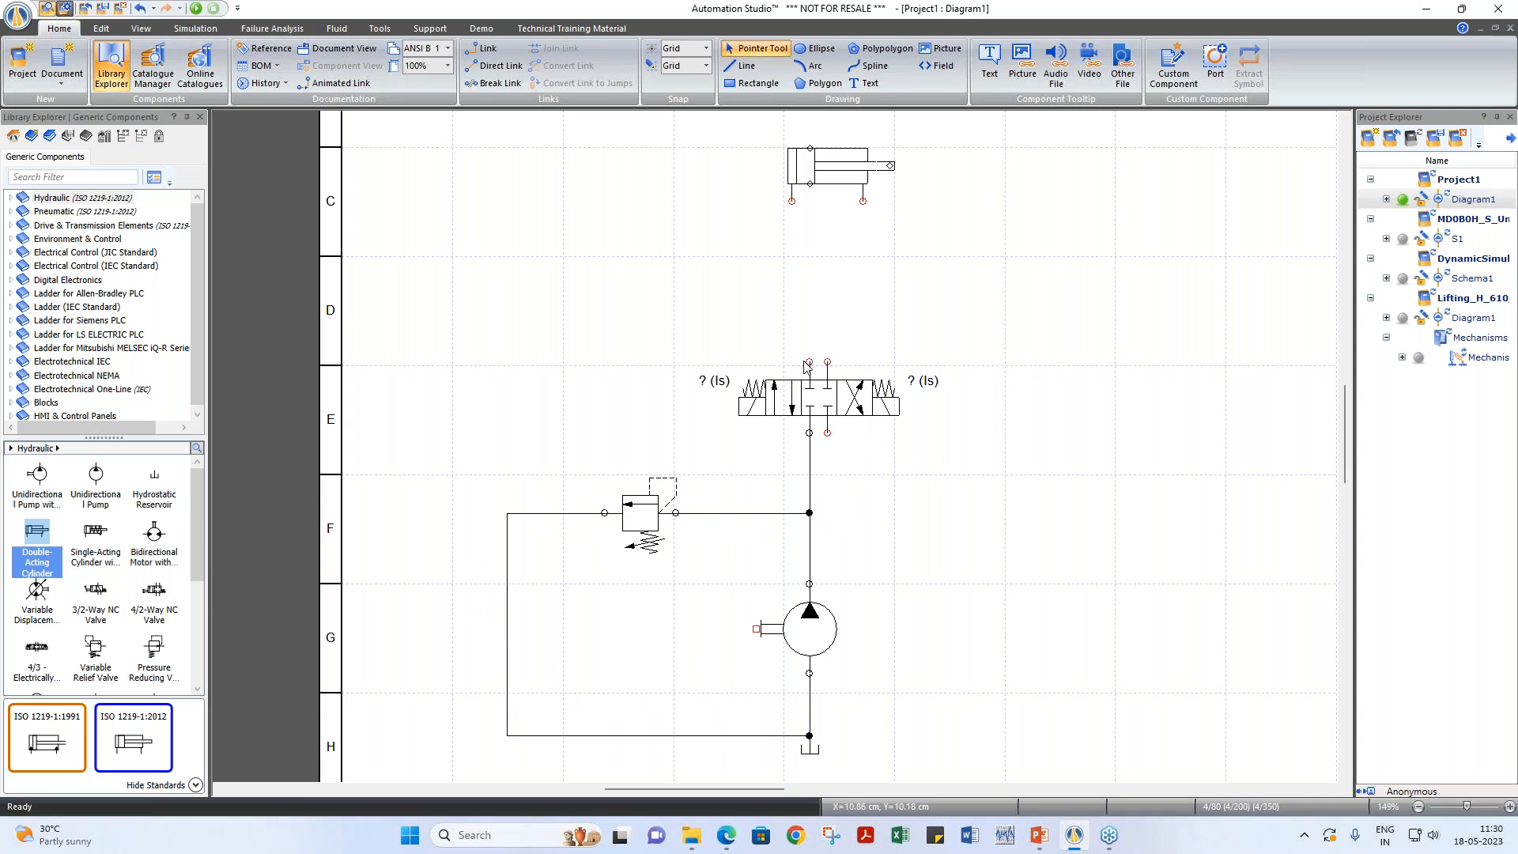
Step: Connect the directional valve's working ports to the cylinder and its tank port to the reservoir
{"action": "mouse_move", "coordinate": [788, 357]}
{"action": "left_mouse_down"}
{"action": "mouse_move", "coordinate": [791, 201]}
{"action": "mouse_move", "coordinate": [864, 332]}
{"action": "mouse_move", "coordinate": [831, 357]}
{"action": "left_mouse_up"}
{"action": "mouse_move", "coordinate": [827, 432]}
{"action": "left_mouse_down"}
{"action": "mouse_move", "coordinate": [865, 518]}
{"action": "mouse_move", "coordinate": [908, 558]}
{"action": "mouse_move", "coordinate": [943, 735]}
{"action": "mouse_move", "coordinate": [808, 735]}
{"action": "left_mouse_up"}
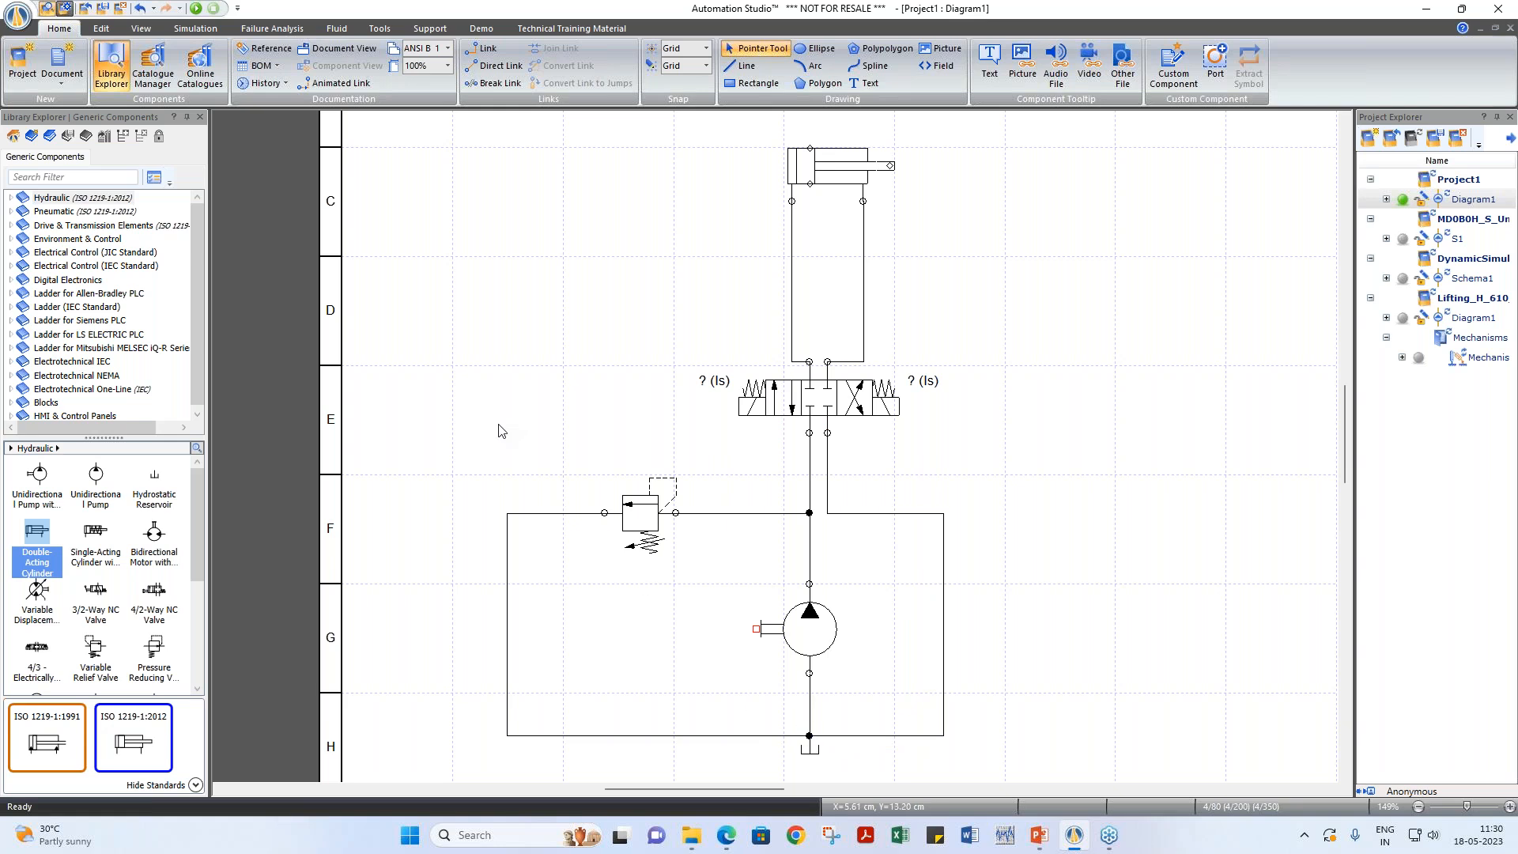
{"action": "right_click", "coordinate": [598, 403]}
{"action": "left_click", "coordinate": [632, 546]}
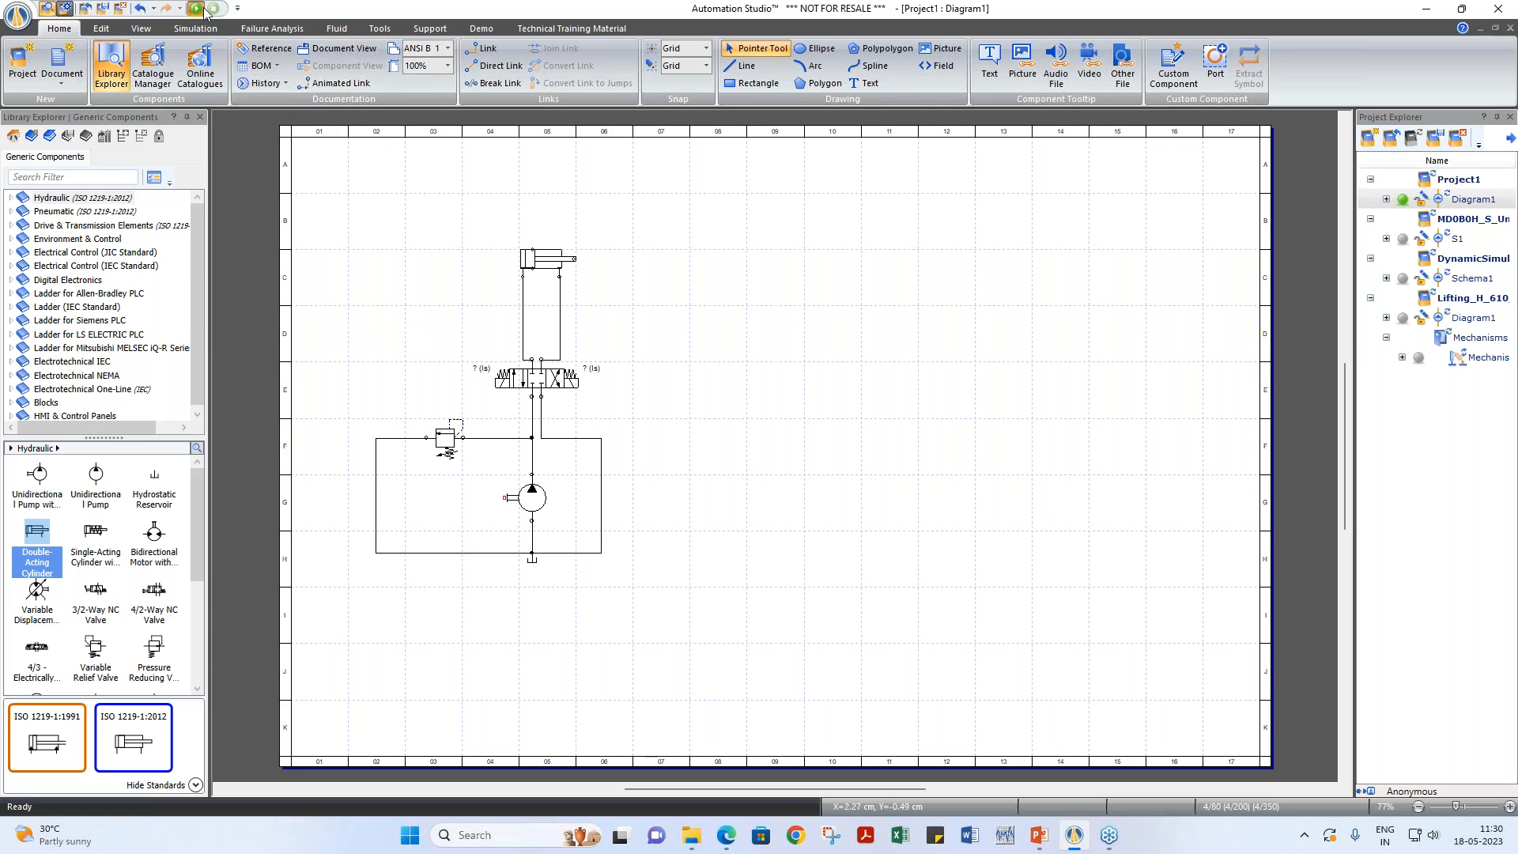
Step: Simulate the circuit without a drive on the pump, shift the directional valve, and stop the simulation
{"action": "left_click", "coordinate": [200, 116]}
{"action": "key", "text": "F9"}
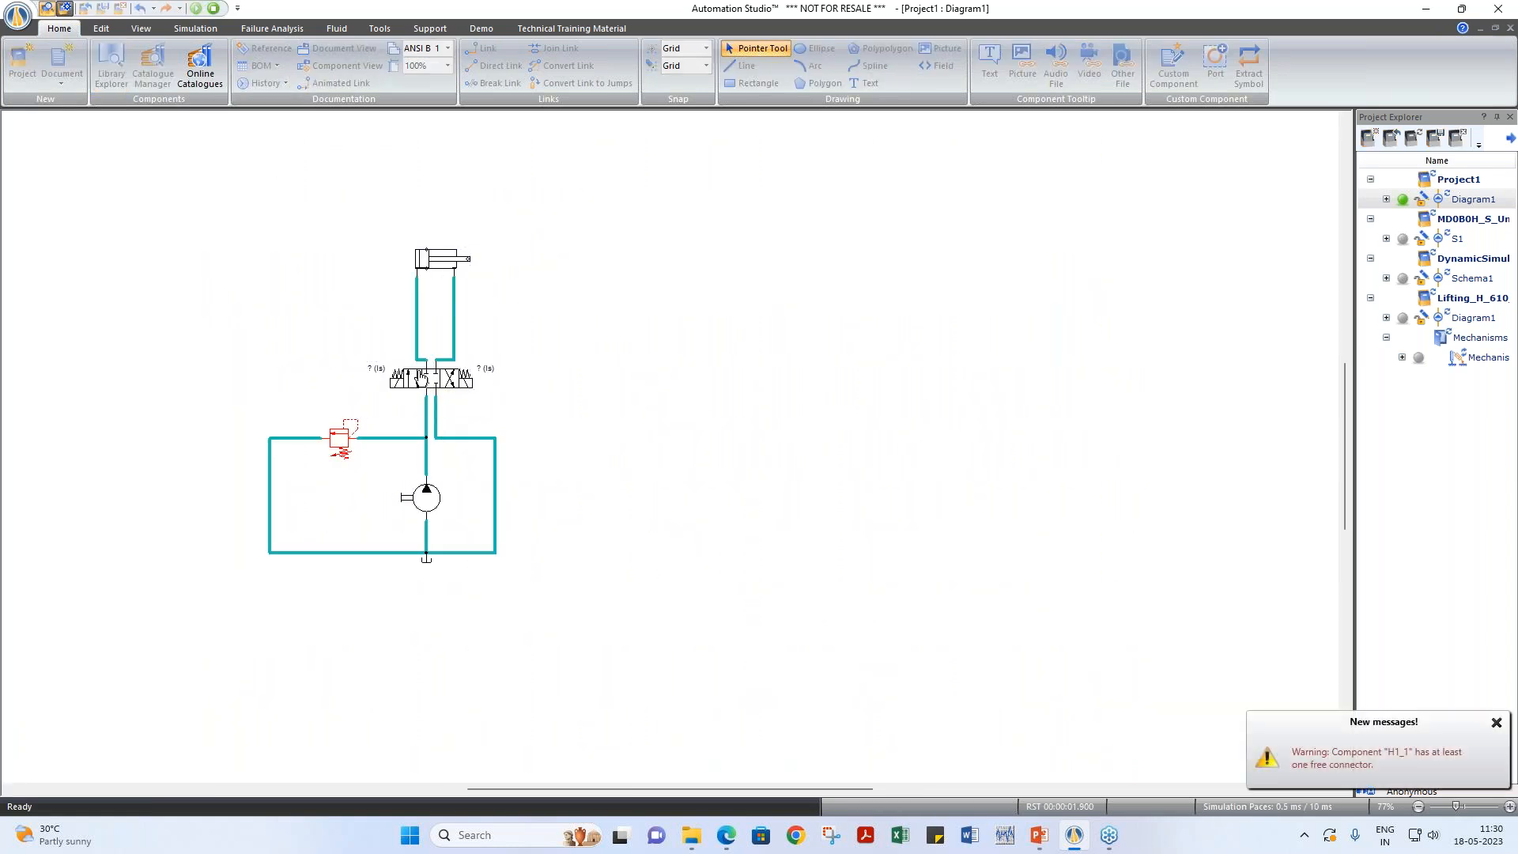
{"action": "left_click", "coordinate": [411, 390]}
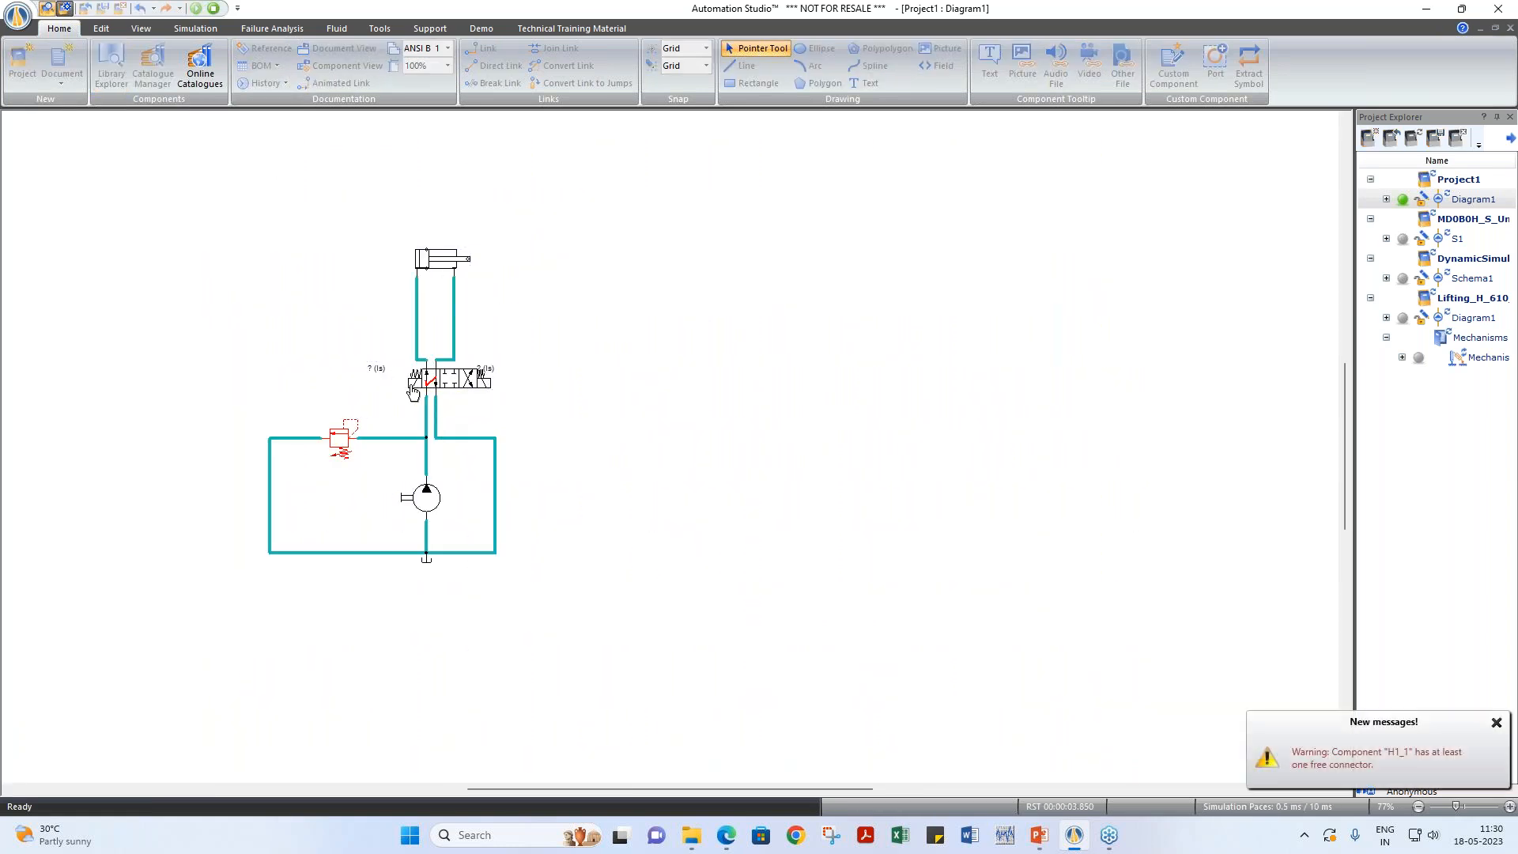
{"action": "left_click", "coordinate": [214, 10]}
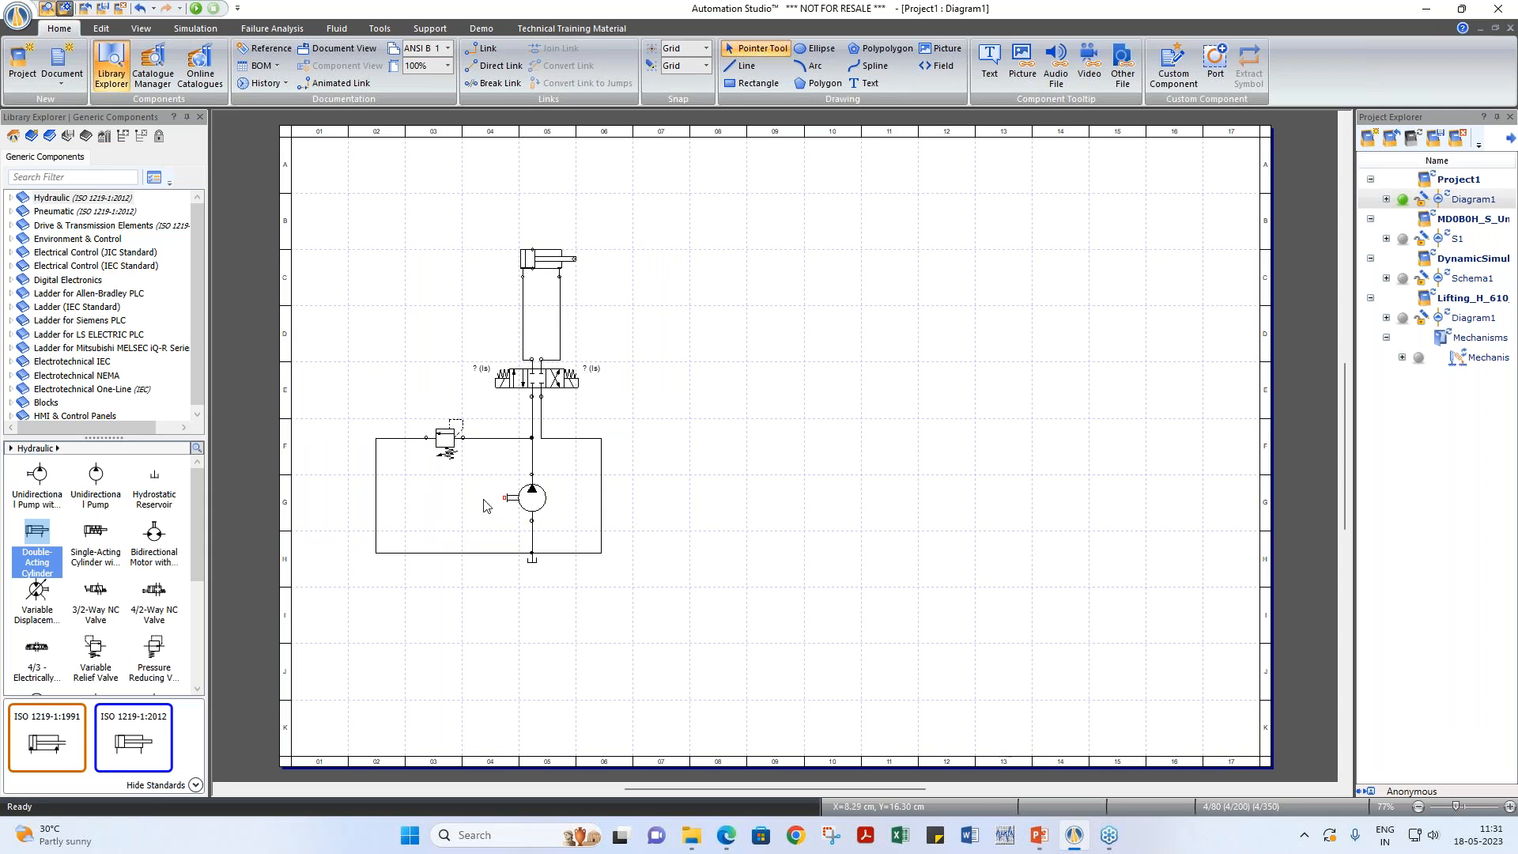
Step: Attach an Engine from the Drive & Transmission Elements library to the pump's shaft
{"action": "left_click", "coordinate": [95, 226]}
{"action": "left_click_drag", "start_coordinate": [29, 488], "coordinate": [487, 503]}
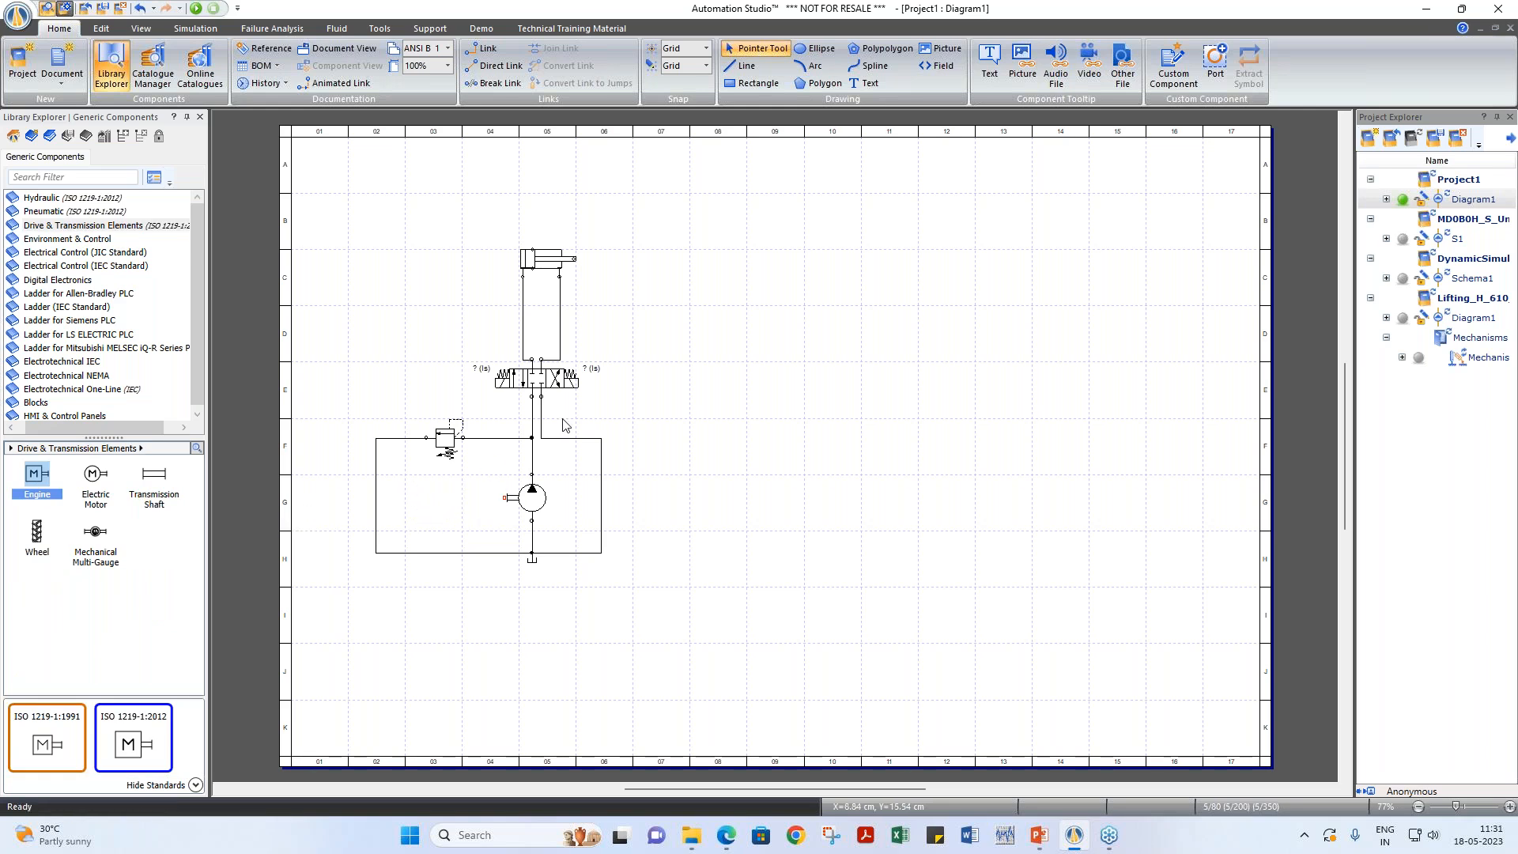
{"action": "left_click", "coordinate": [650, 392]}
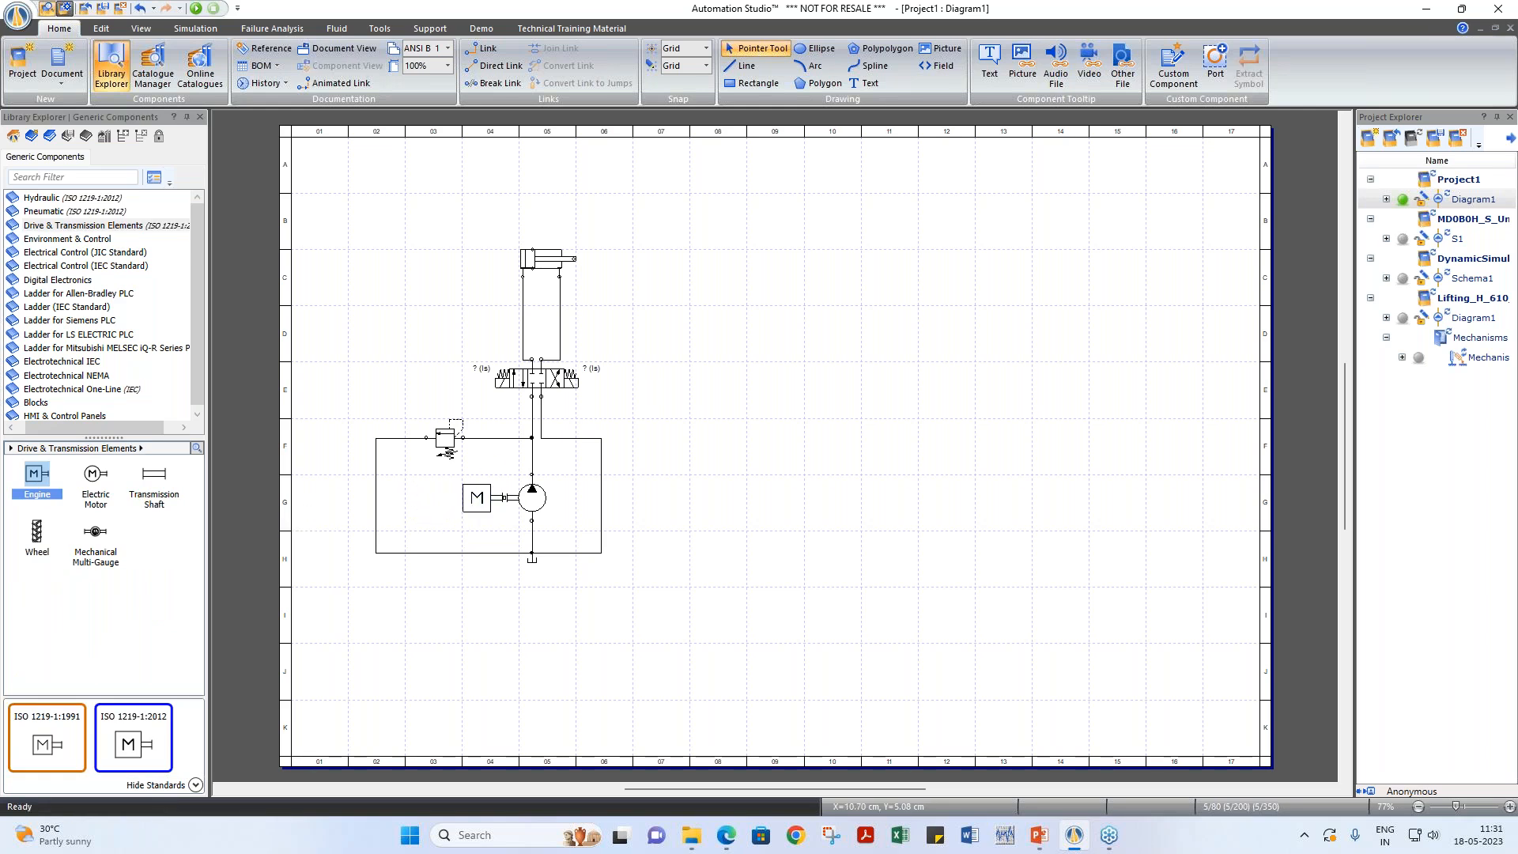
Step: Simulate the engine-driven circuit, shift the directional valve to reverse the cylinder, and stop the simulation
{"action": "left_click", "coordinate": [197, 9]}
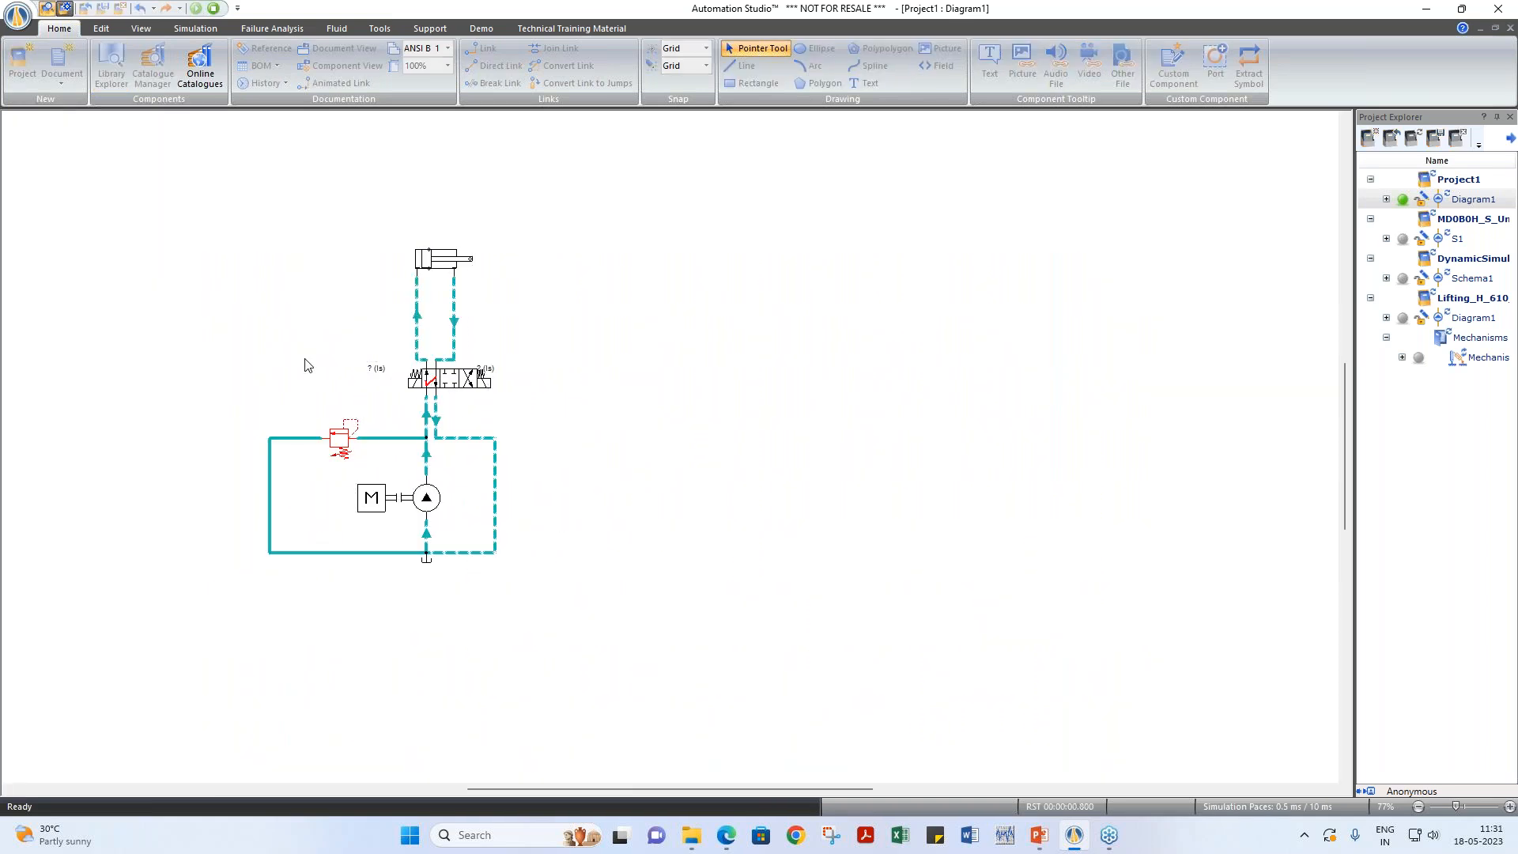
{"action": "left_click", "coordinate": [467, 385]}
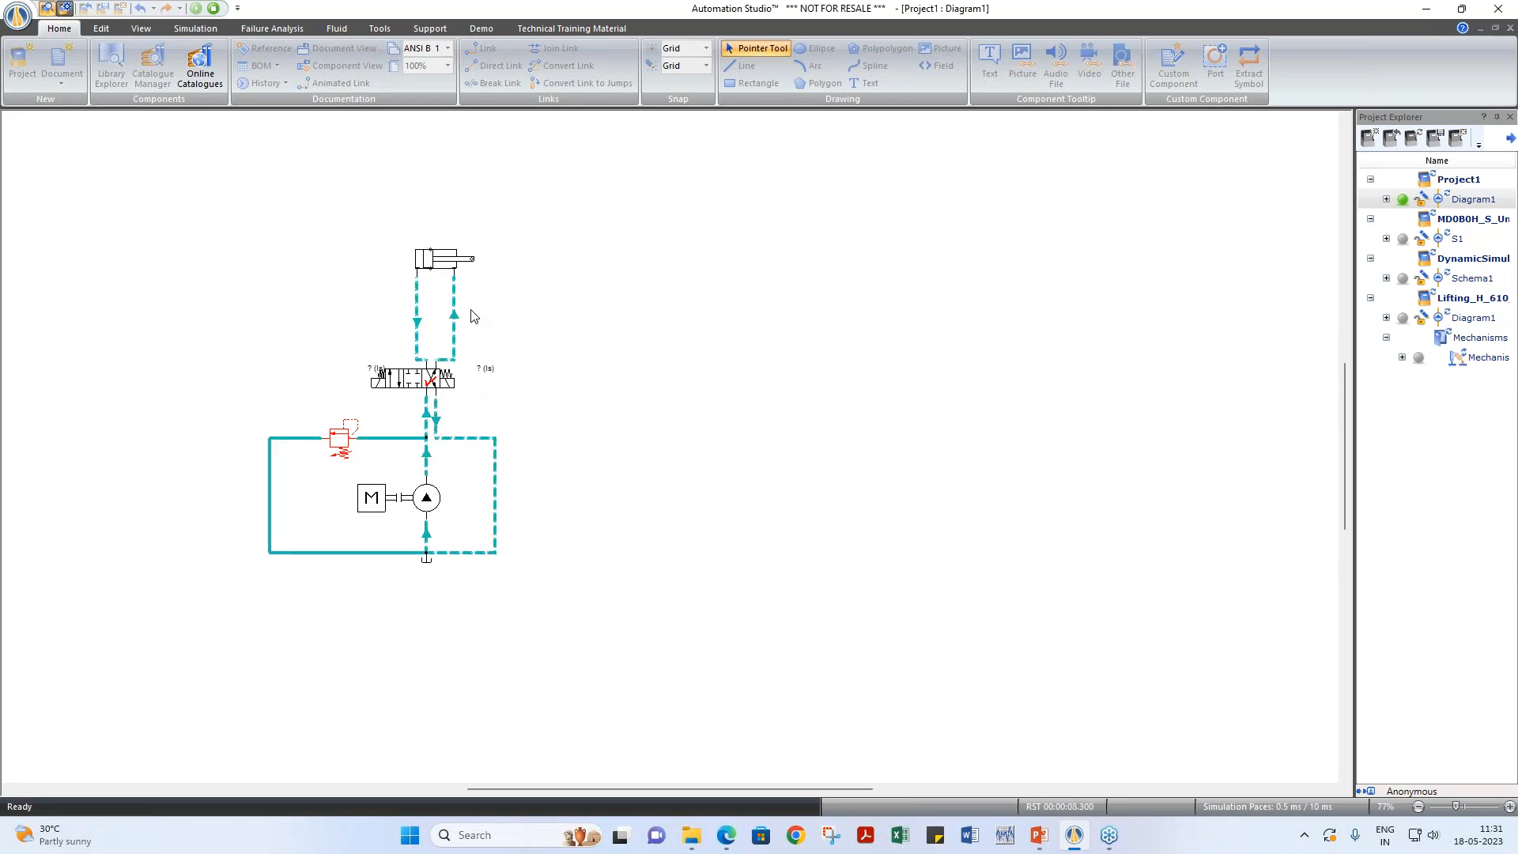
{"action": "left_click", "coordinate": [216, 12]}
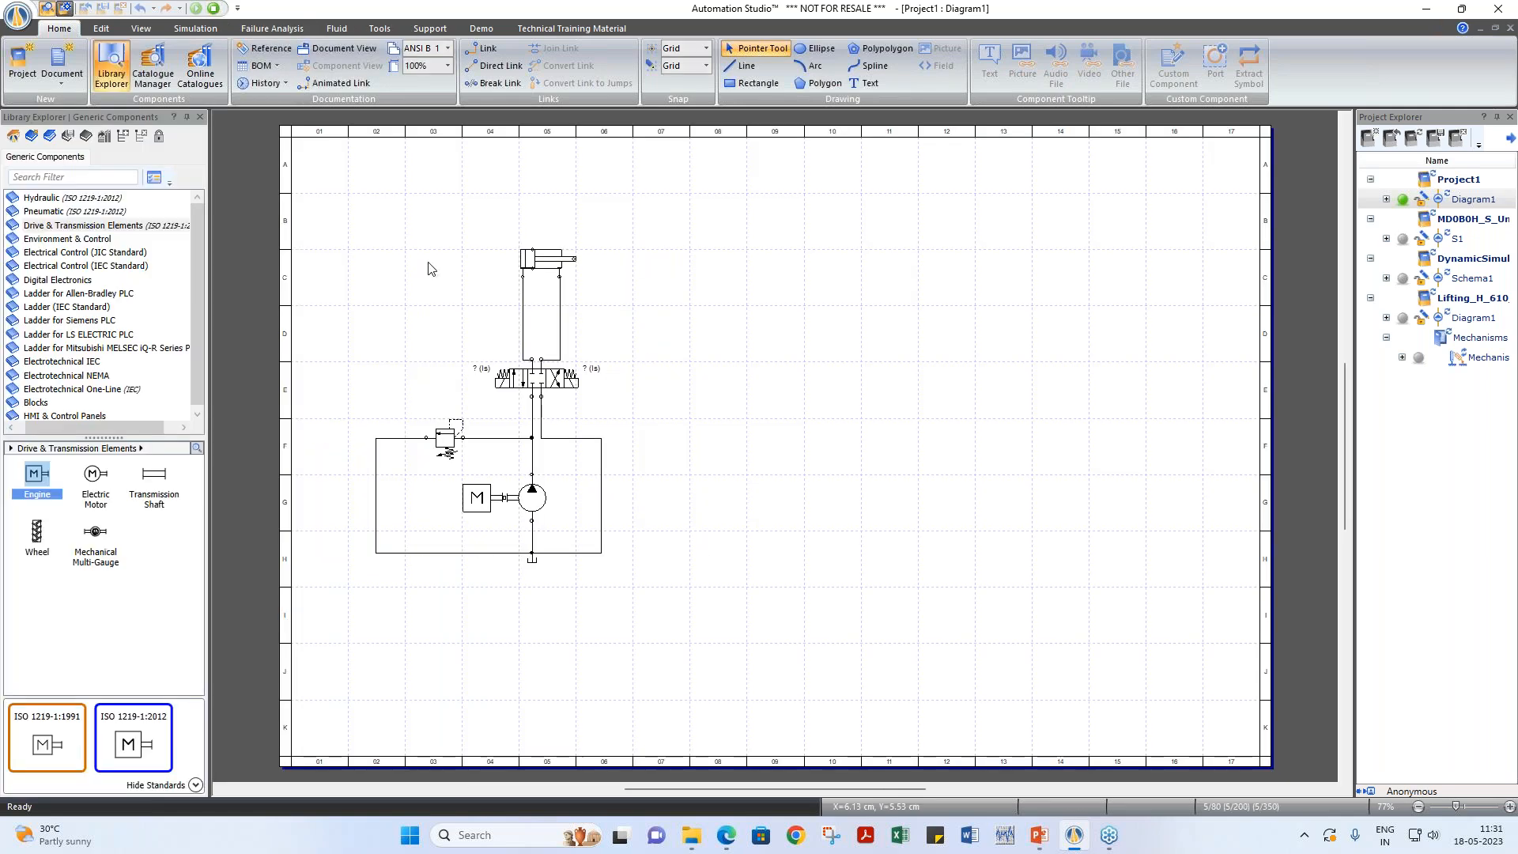
Step: Duplicate the complete engine-driven circuit beside the original on the same sheet
{"action": "left_click_drag", "start_coordinate": [341, 235], "coordinate": [679, 587]}
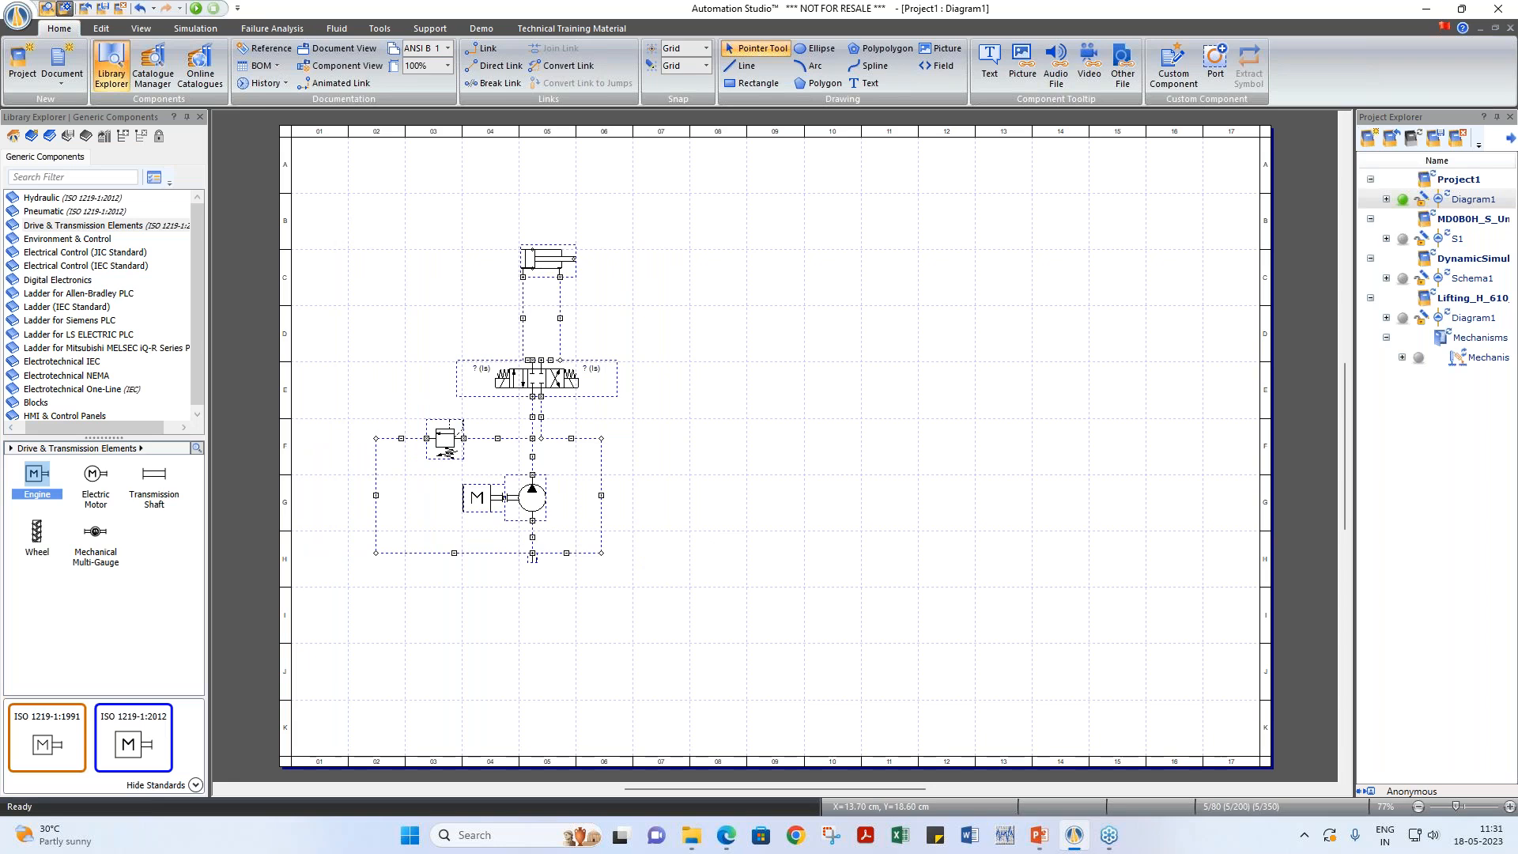
{"action": "left_click_drag", "start_coordinate": [589, 563], "coordinate": [900, 558]}
{"action": "left_click", "coordinate": [714, 377]}
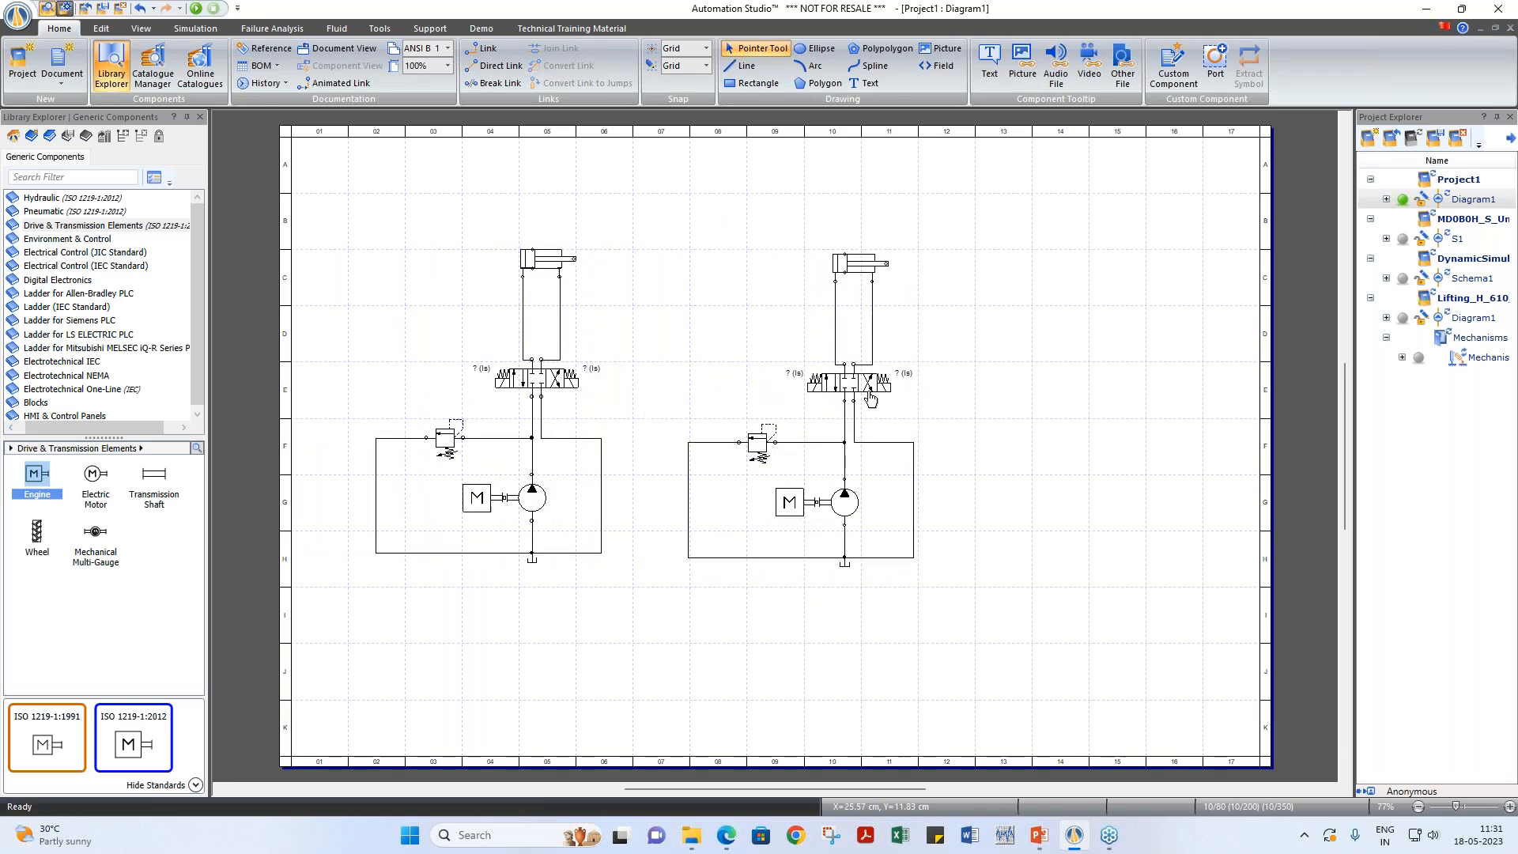
Step: Set the valve type of the copied circuit's directional valve to Proportional in its technical specifications
{"action": "left_click", "coordinate": [870, 398]}
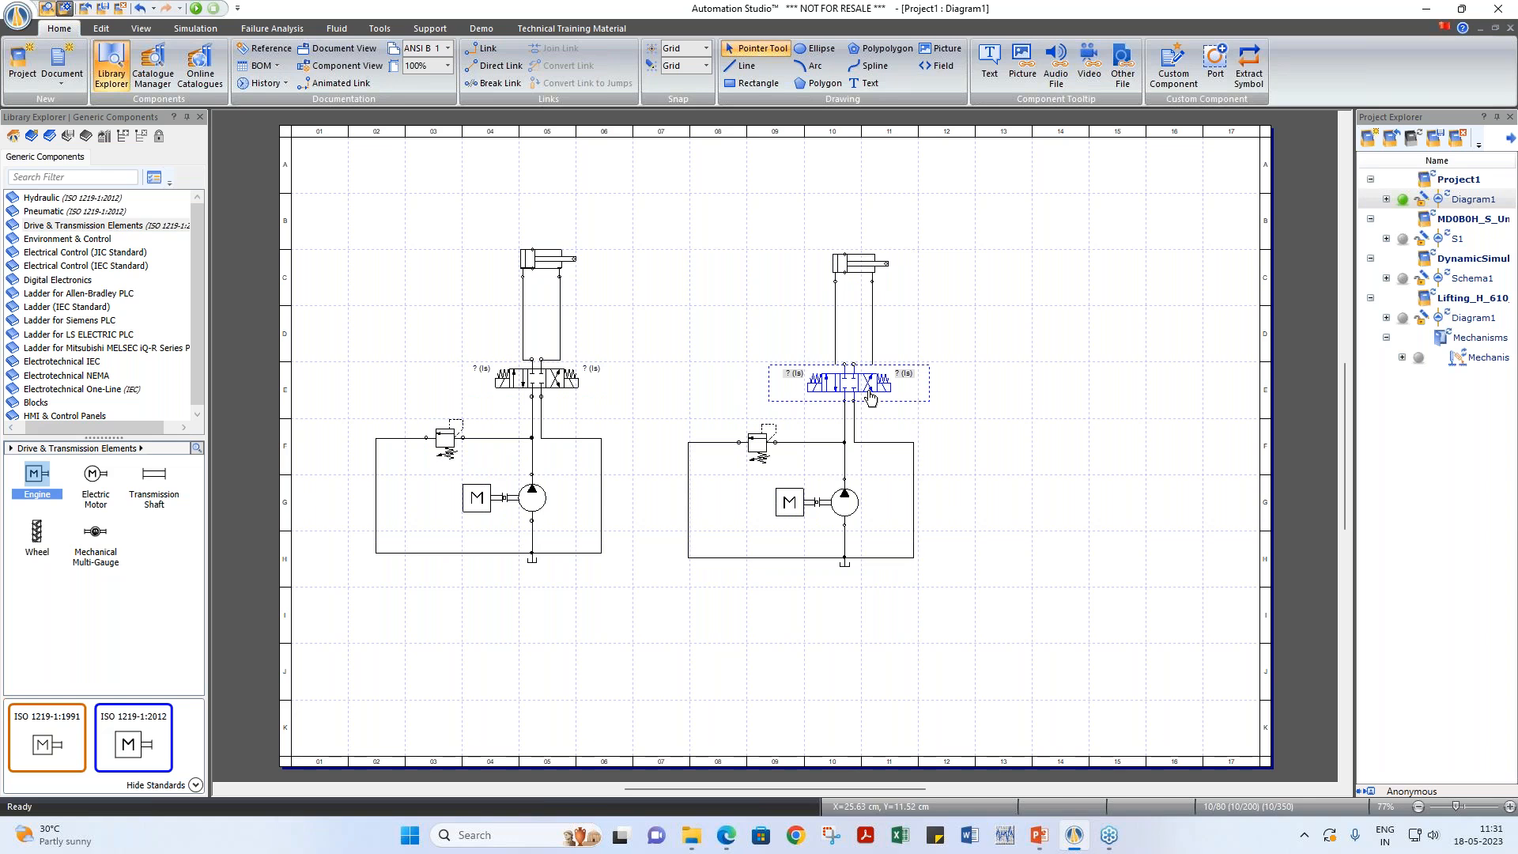
{"action": "double_click", "coordinate": [870, 398]}
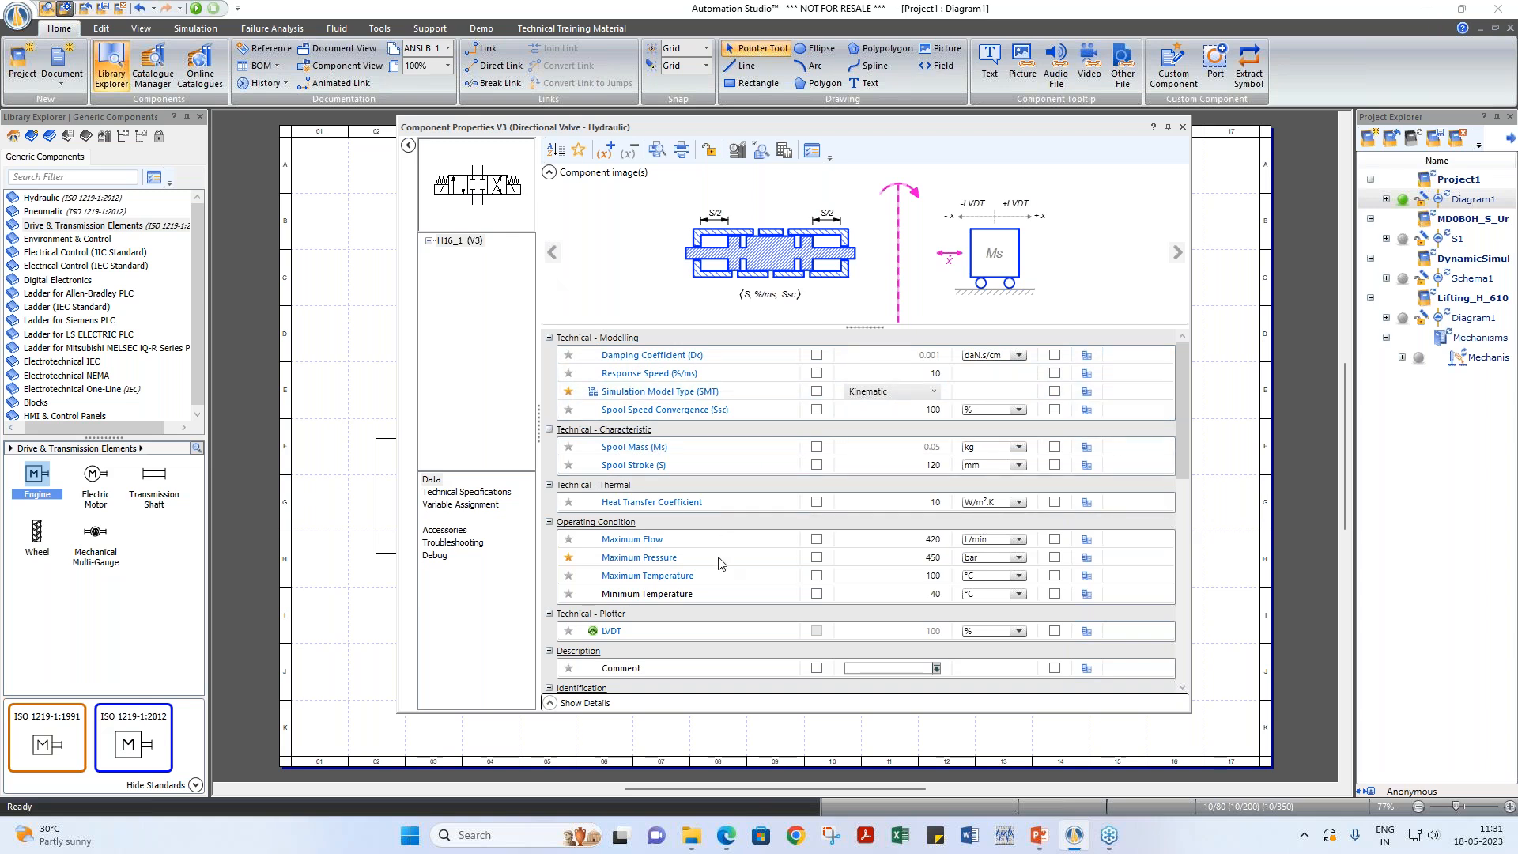
{"action": "left_click", "coordinate": [478, 493]}
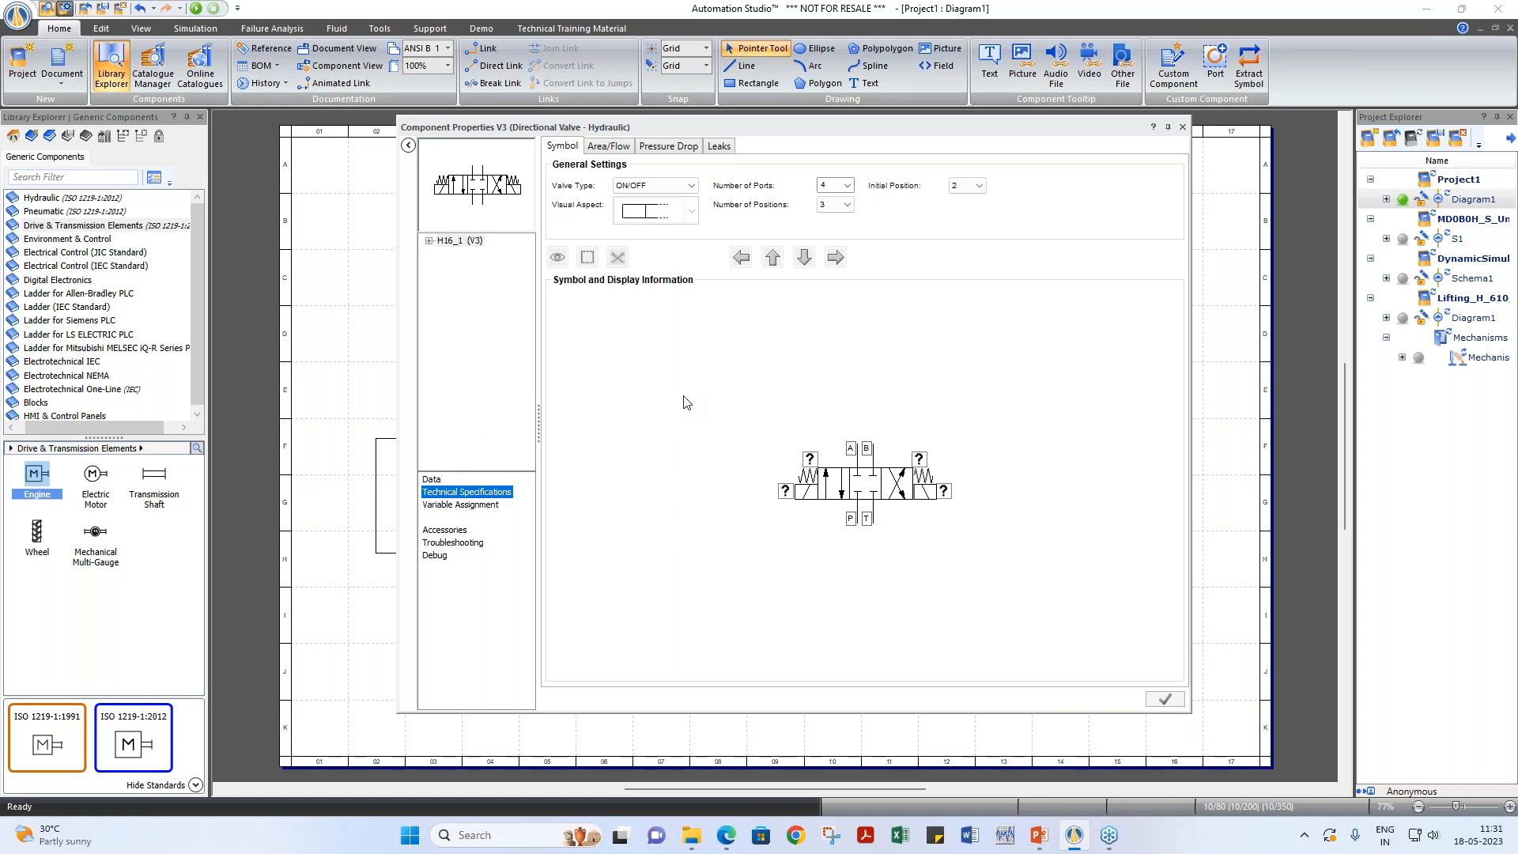
{"action": "left_click", "coordinate": [674, 186]}
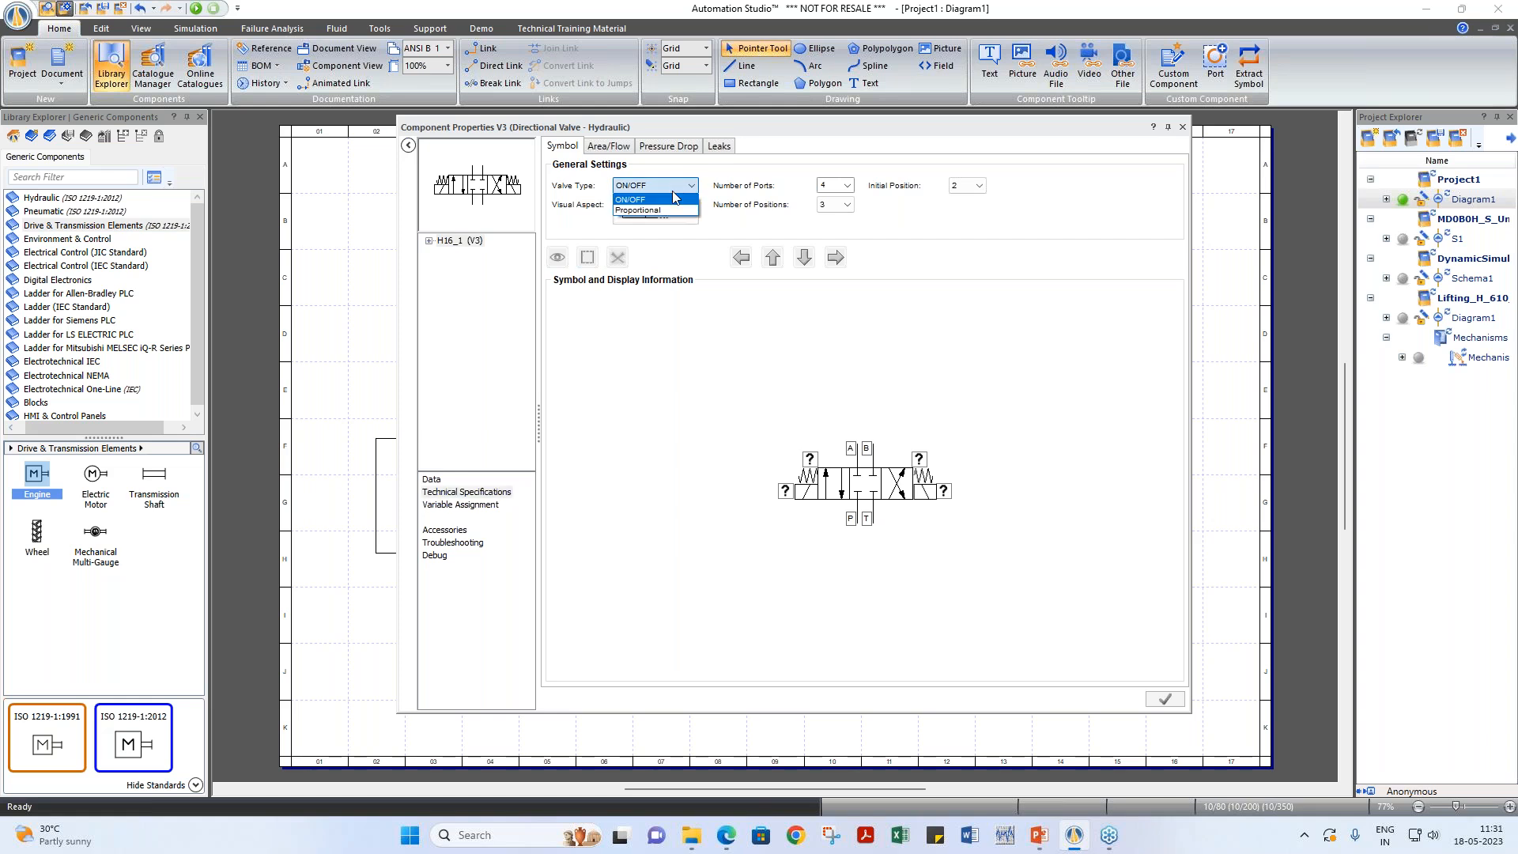
{"action": "left_click", "coordinate": [671, 210]}
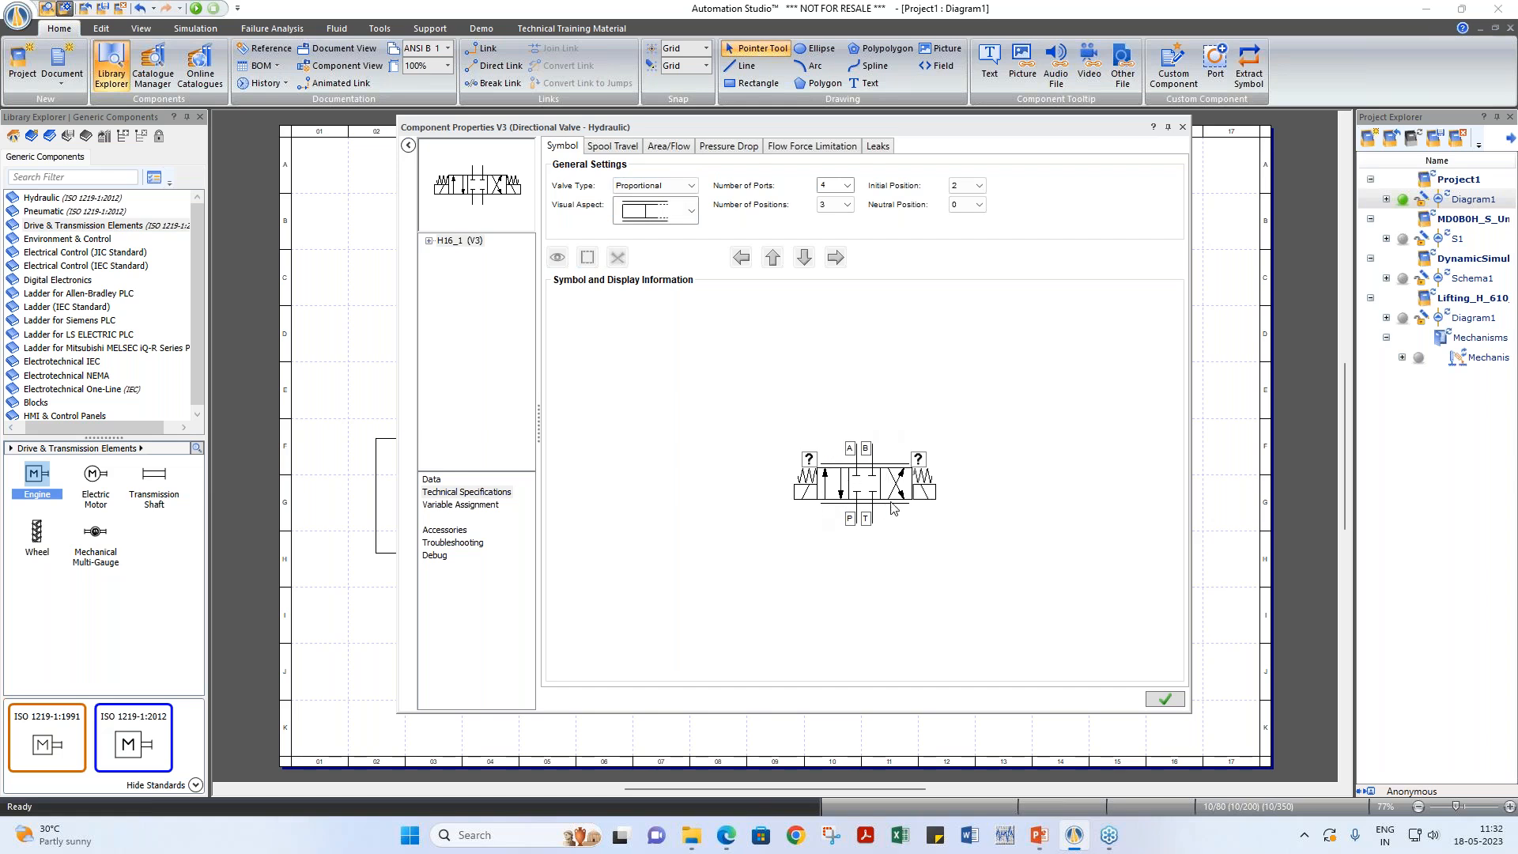
Step: Review the available options for the valve's number of ports, number of positions, initial position and neutral position
{"action": "left_click", "coordinate": [847, 186]}
{"action": "left_click", "coordinate": [848, 188]}
{"action": "left_click", "coordinate": [848, 204]}
{"action": "left_click", "coordinate": [848, 206]}
{"action": "left_click", "coordinate": [964, 187]}
{"action": "left_click", "coordinate": [968, 187]}
{"action": "left_click", "coordinate": [980, 207]}
{"action": "left_click", "coordinate": [980, 208]}
Step: Examine the proportional valve's spool travel, area/flow, pressure drop, flow force limitation and leaks curves
{"action": "left_click", "coordinate": [621, 153]}
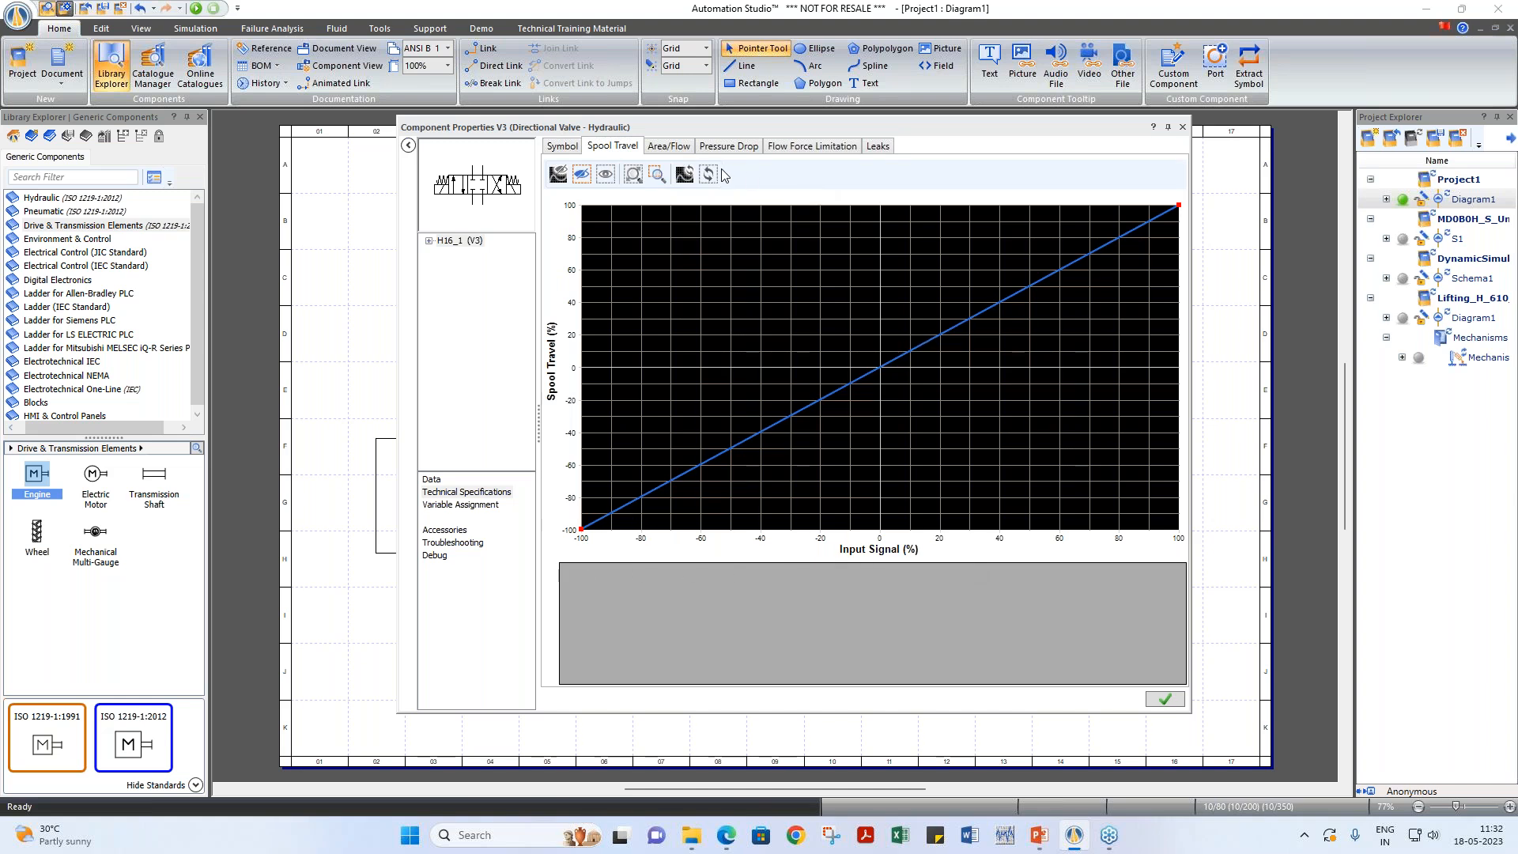
{"action": "left_click", "coordinate": [693, 150]}
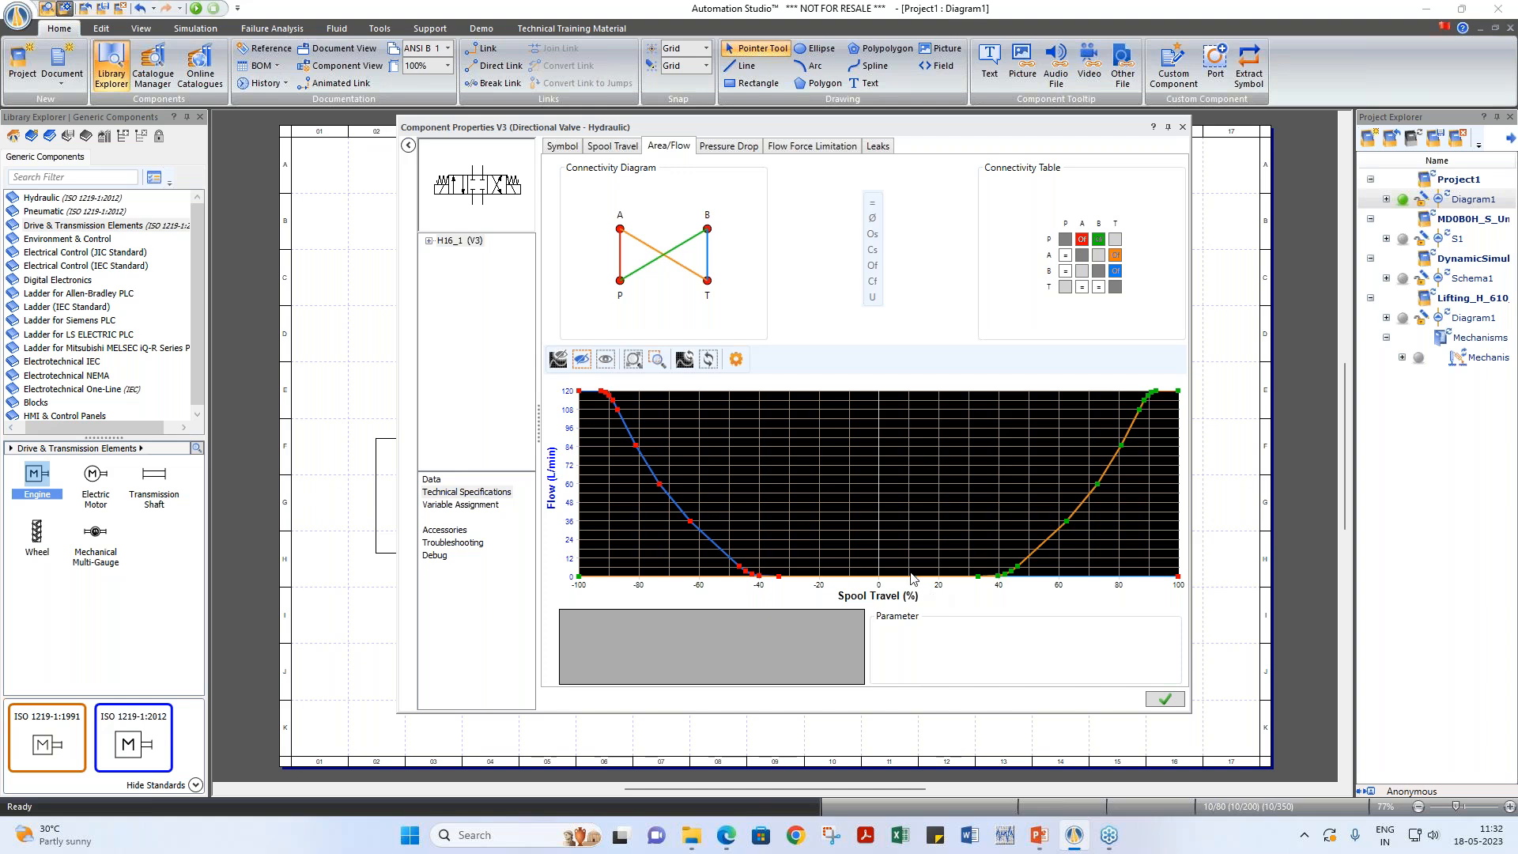
{"action": "left_click", "coordinate": [730, 149]}
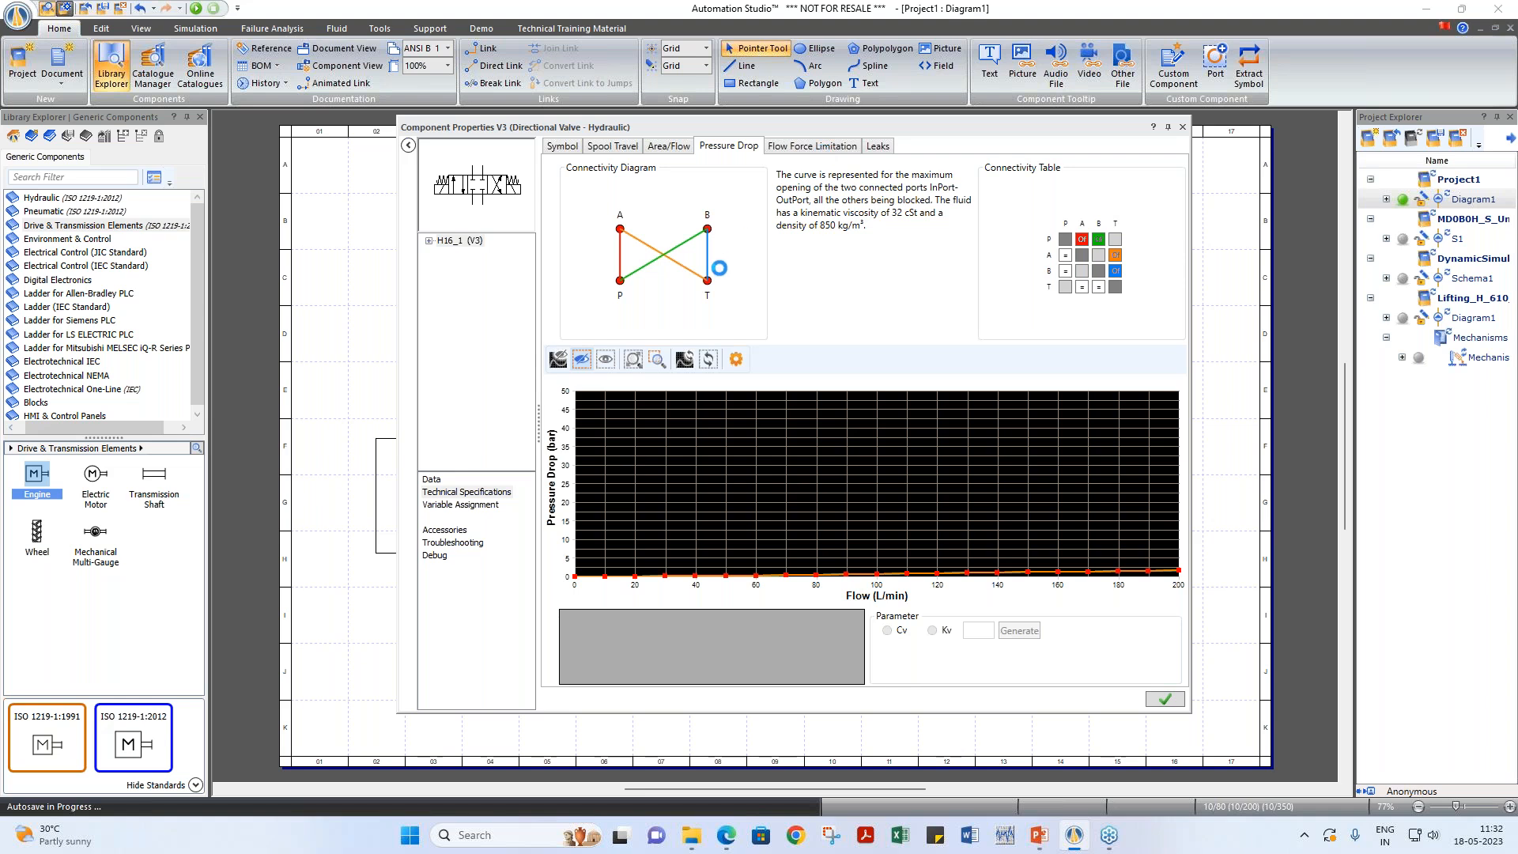
{"action": "left_click", "coordinate": [816, 153]}
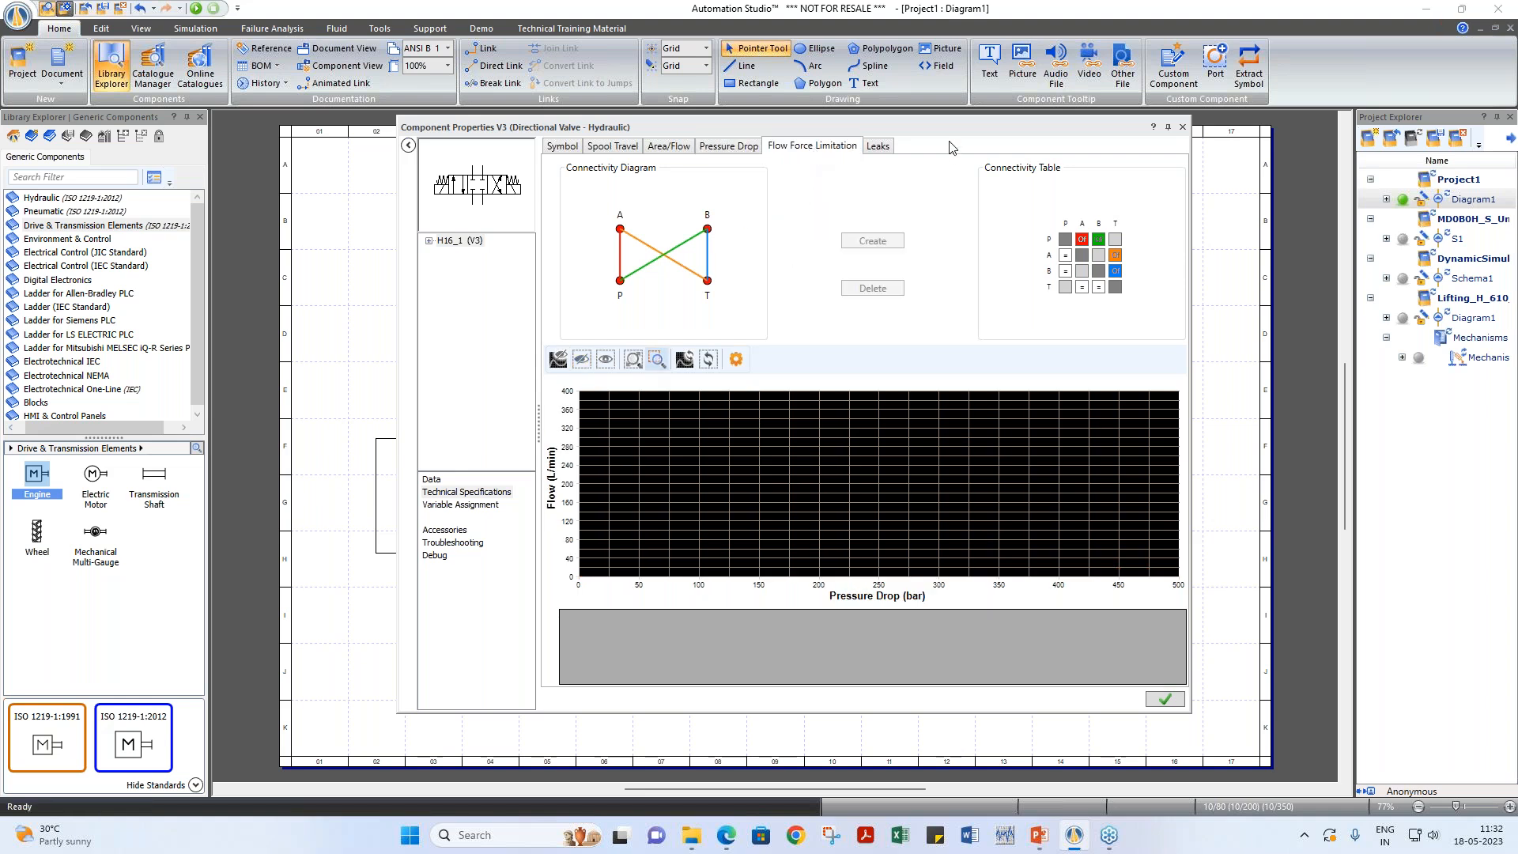
{"action": "left_click", "coordinate": [893, 149]}
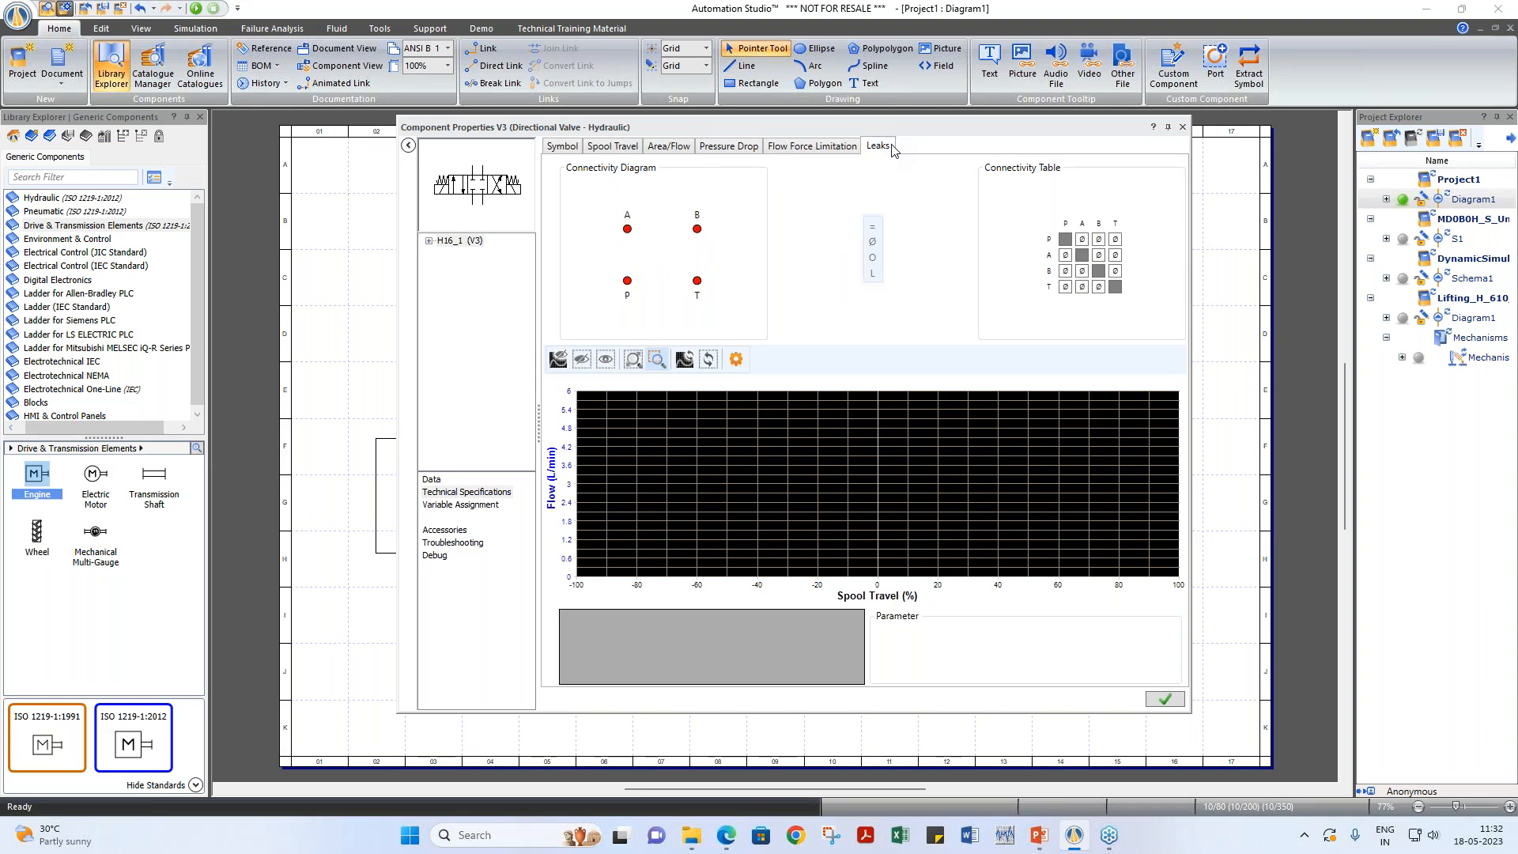
{"action": "left_click", "coordinate": [669, 150]}
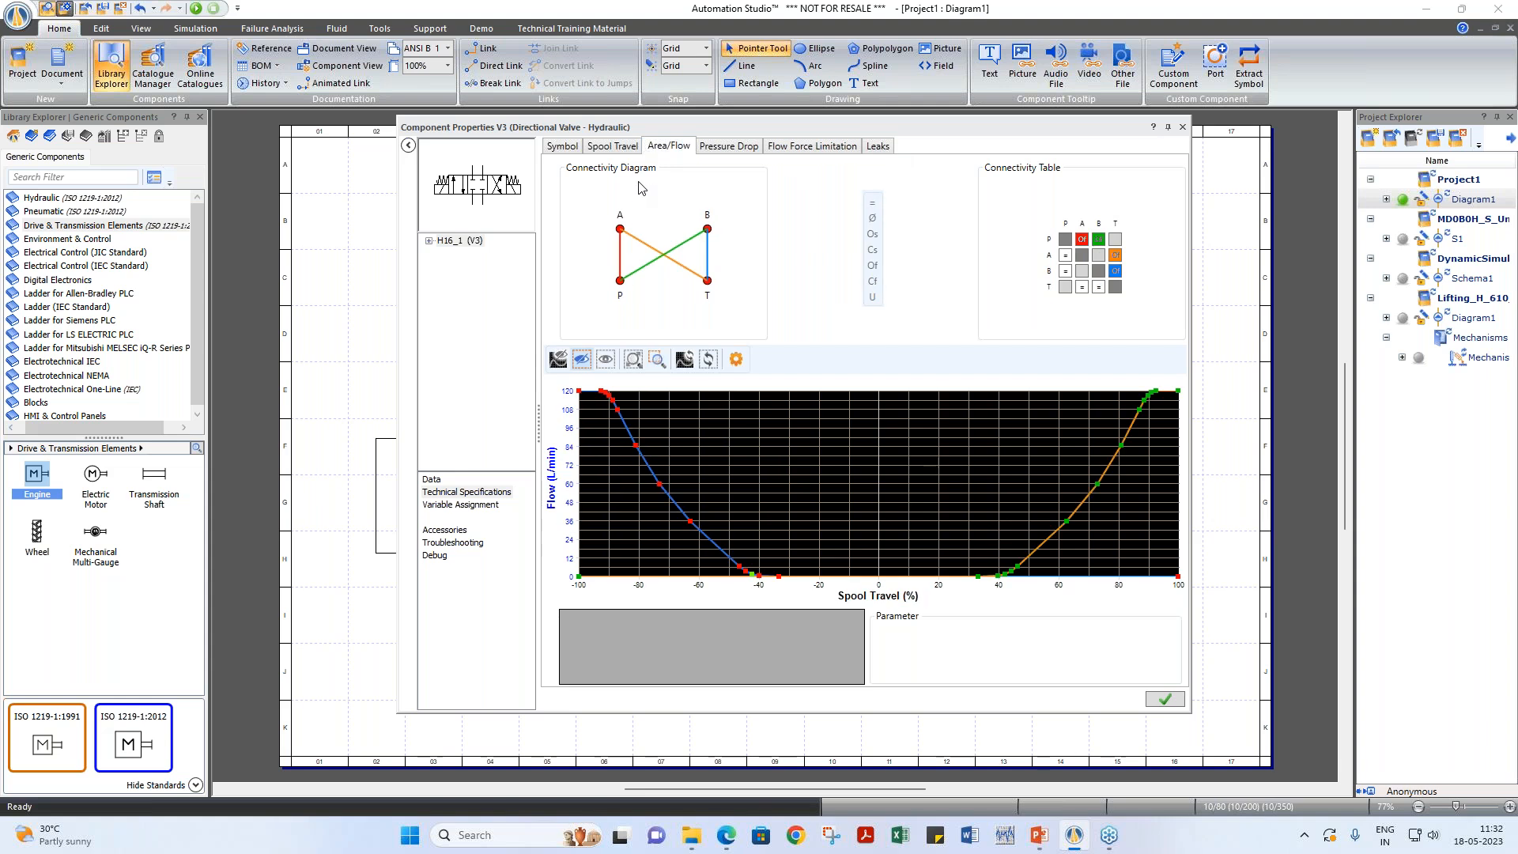
Step: Close the proportional valve's properties, save its changes and deselect the valve
{"action": "left_click", "coordinate": [1184, 128]}
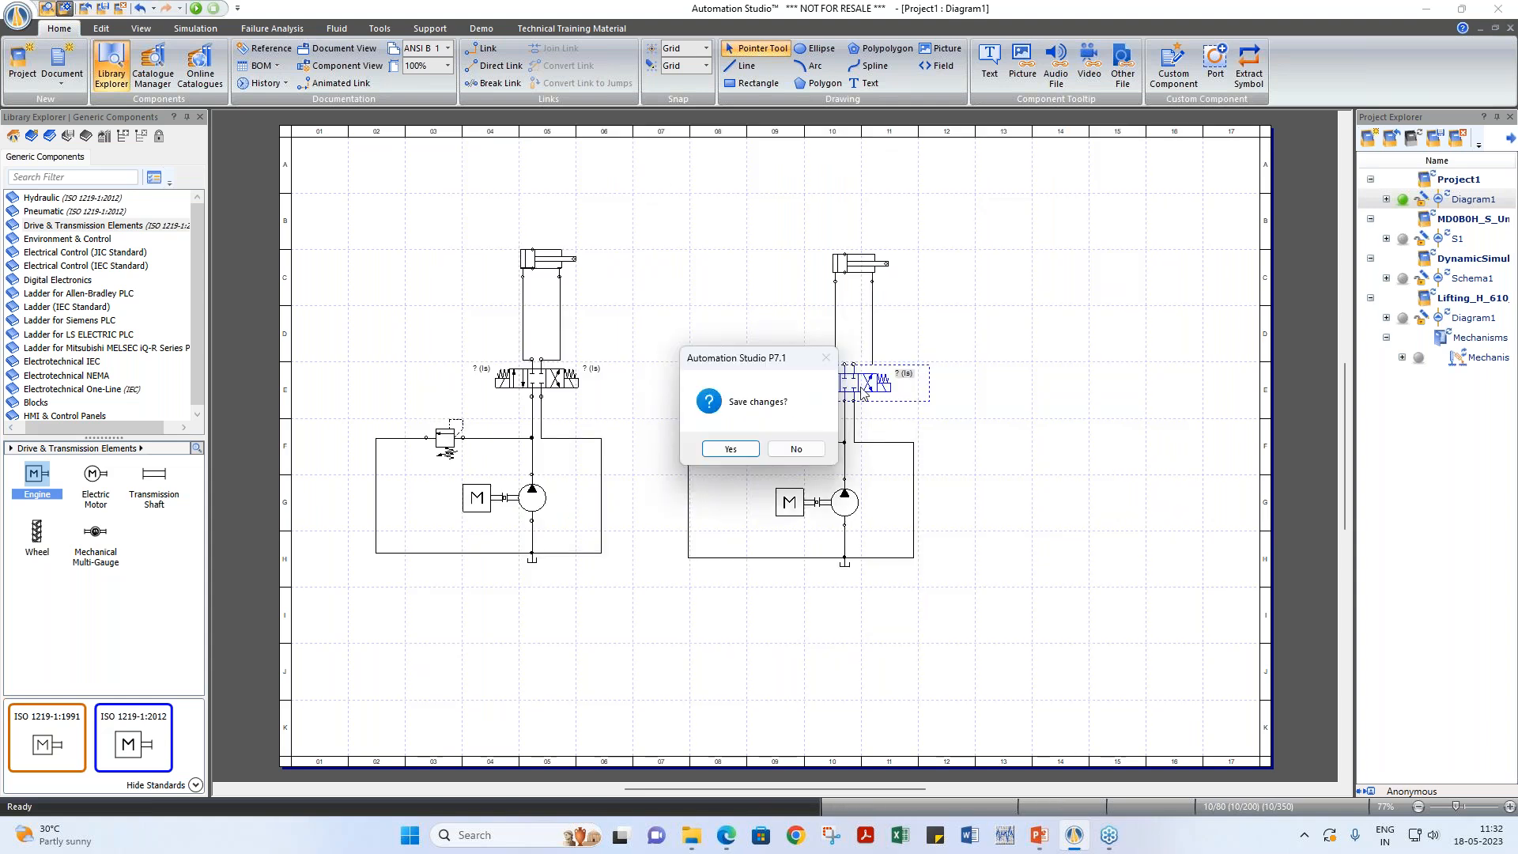
{"action": "left_click", "coordinate": [730, 448]}
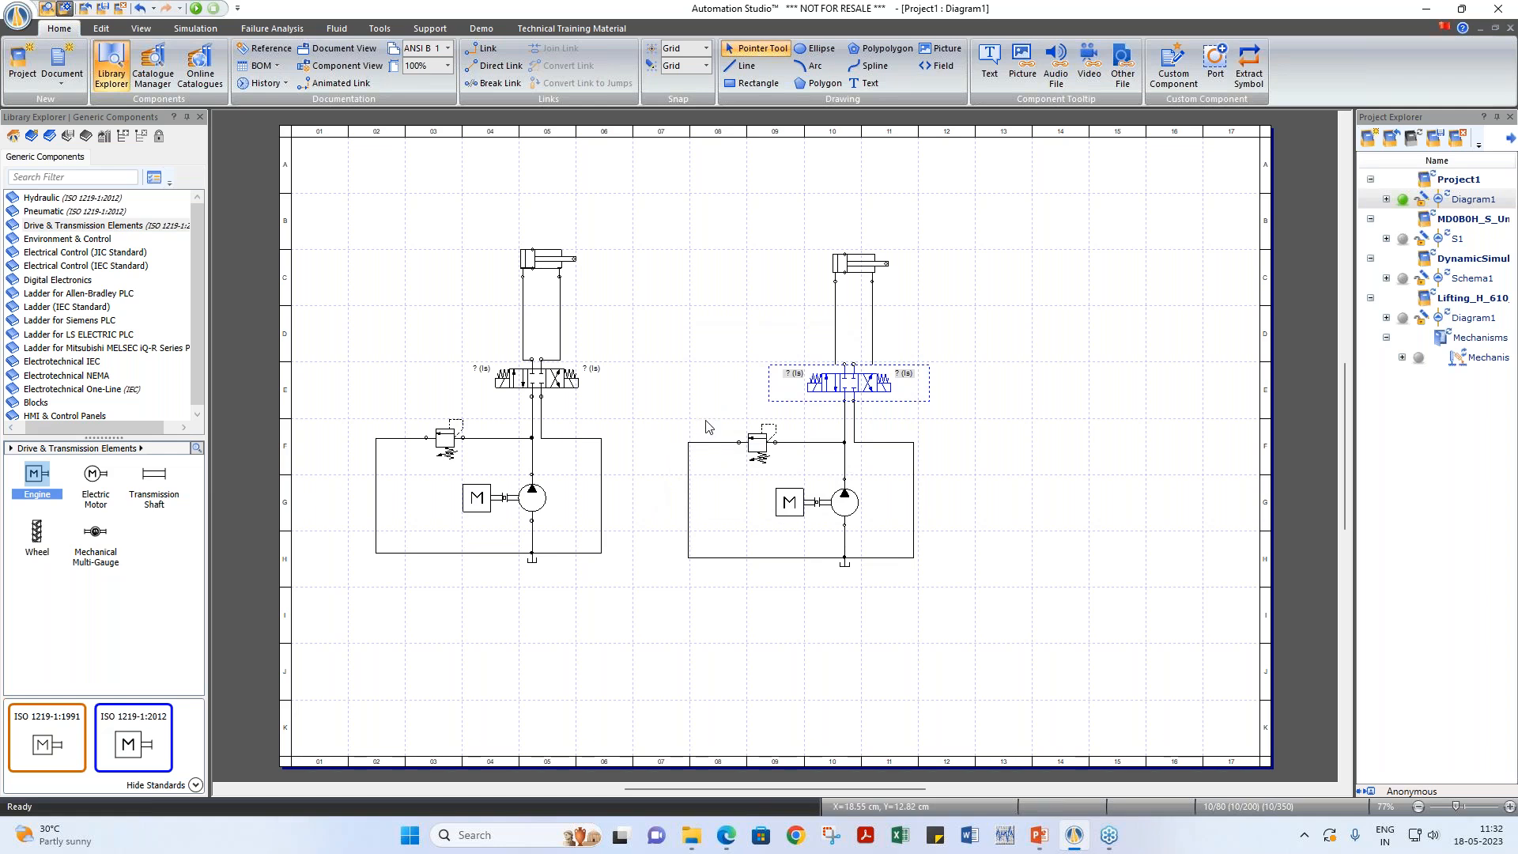
{"action": "left_click", "coordinate": [706, 423]}
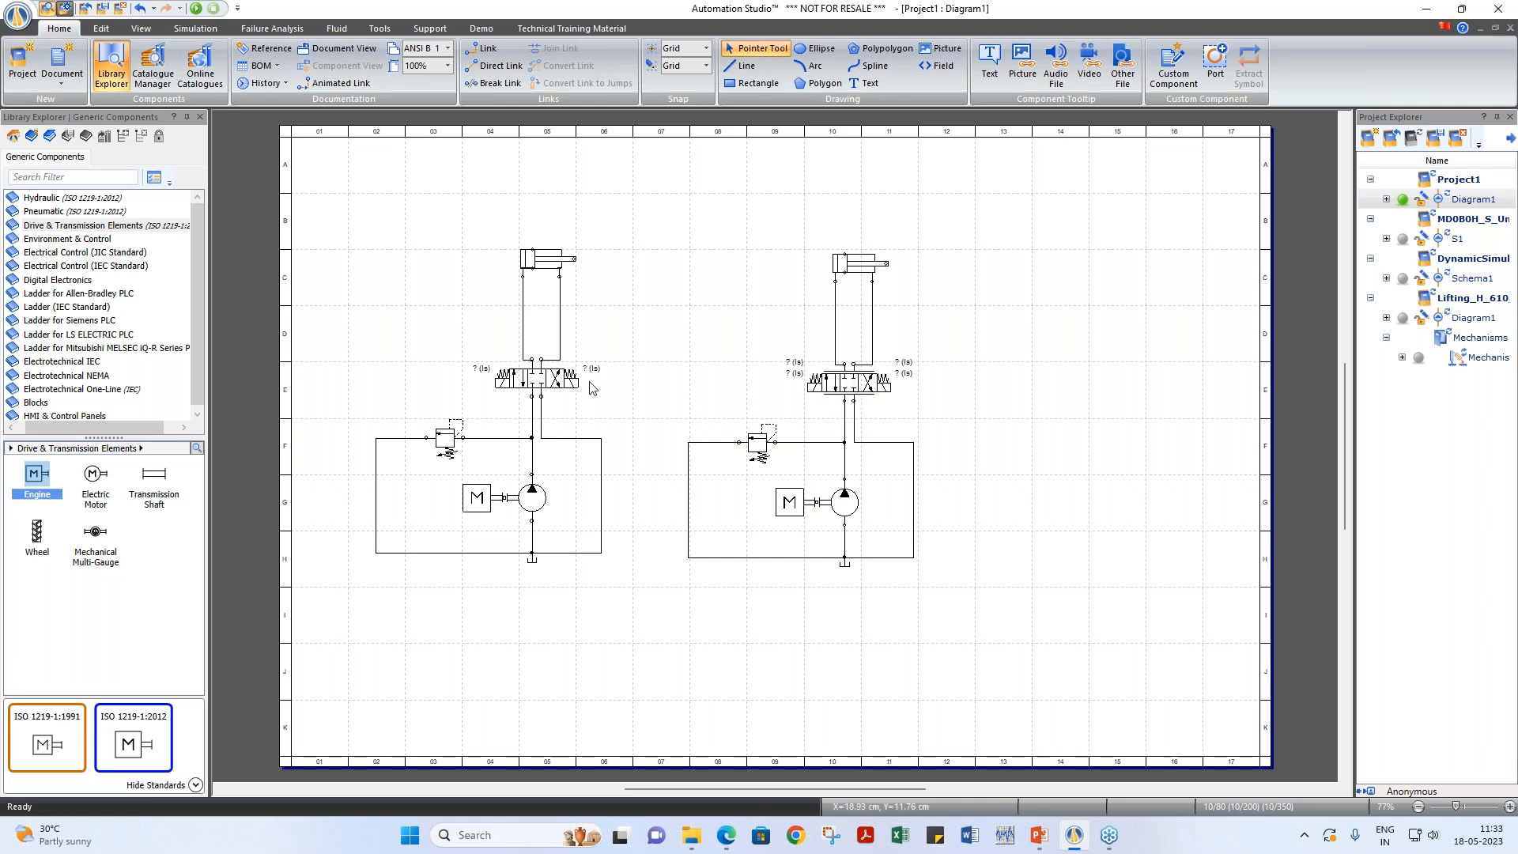
Step: Place a joystick from the Environment & Control library beside the copied circuit's proportional valve
{"action": "left_click", "coordinate": [72, 240]}
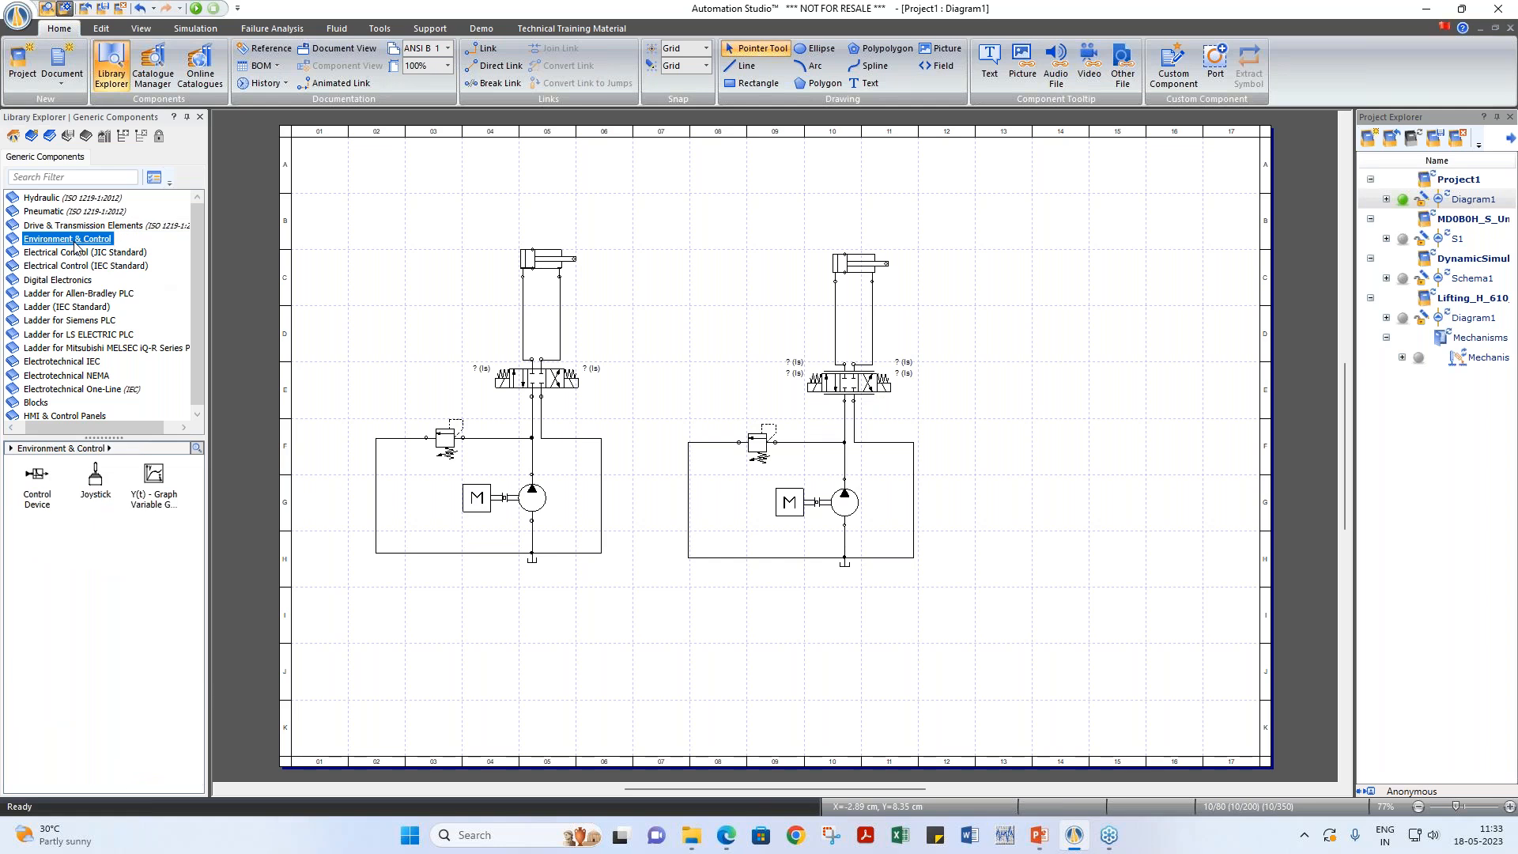
{"action": "left_click", "coordinate": [97, 490]}
{"action": "left_click_drag", "start_coordinate": [98, 490], "coordinate": [741, 372]}
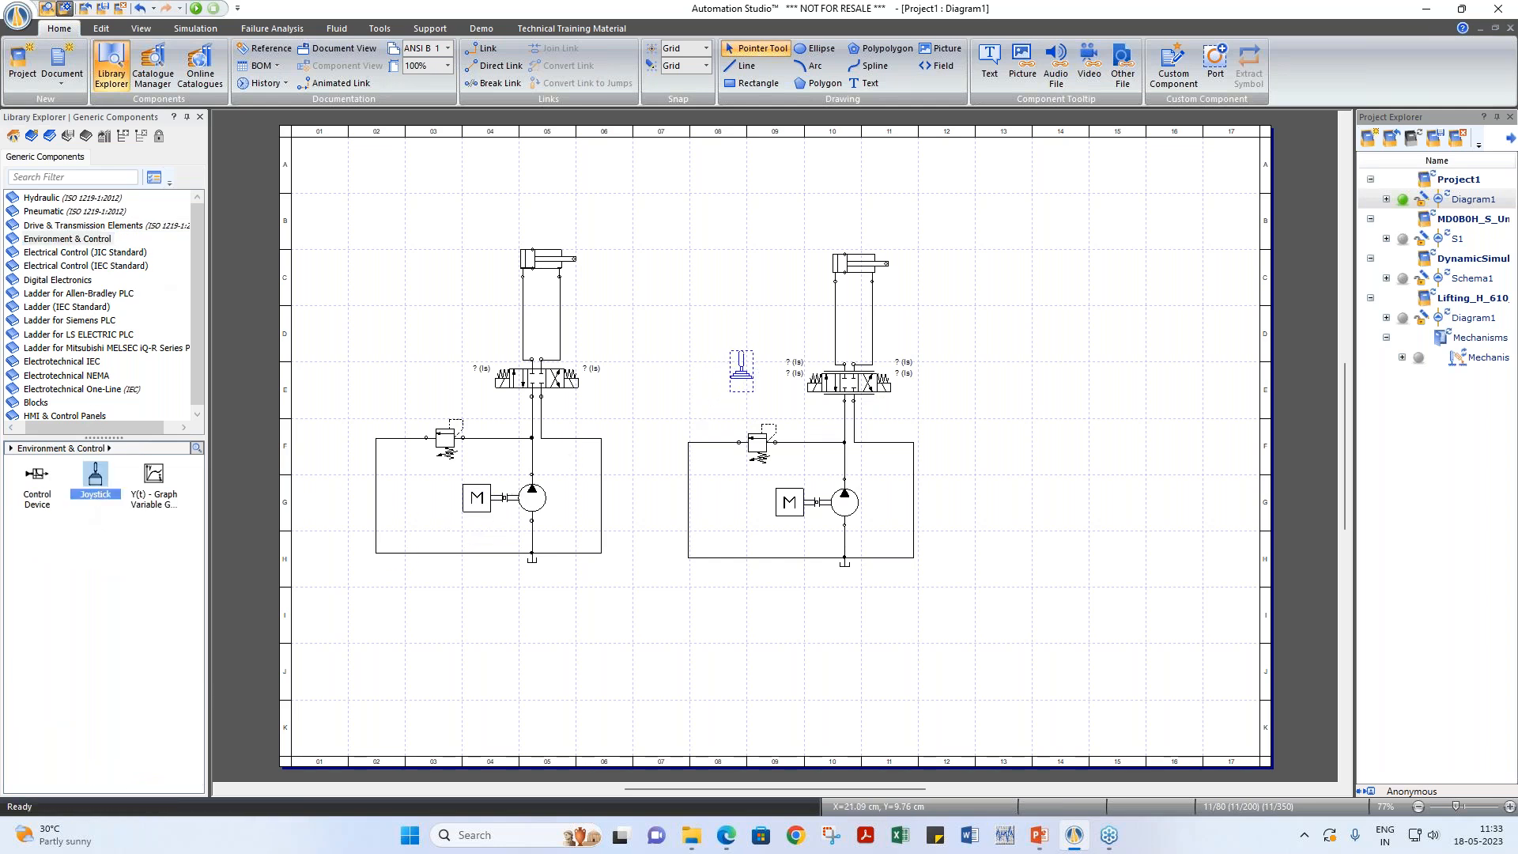
Step: Assign the joystick output JY_X to the Input Signal - Proportional Model variable of the proportional valve's left solenoid
{"action": "left_click", "coordinate": [863, 389]}
{"action": "double_click", "coordinate": [863, 389]}
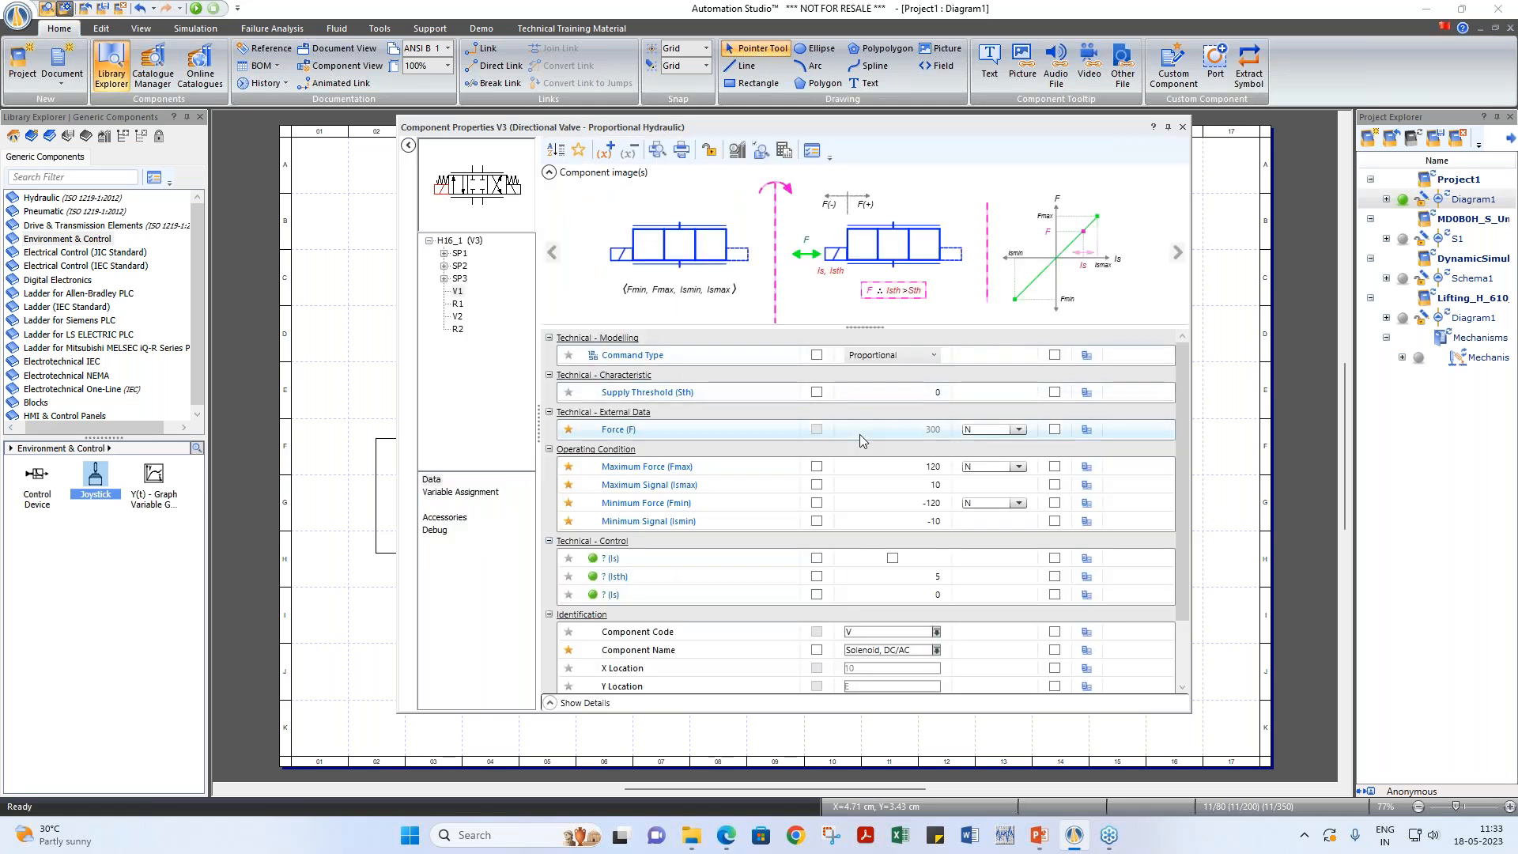
{"action": "left_click", "coordinate": [460, 492]}
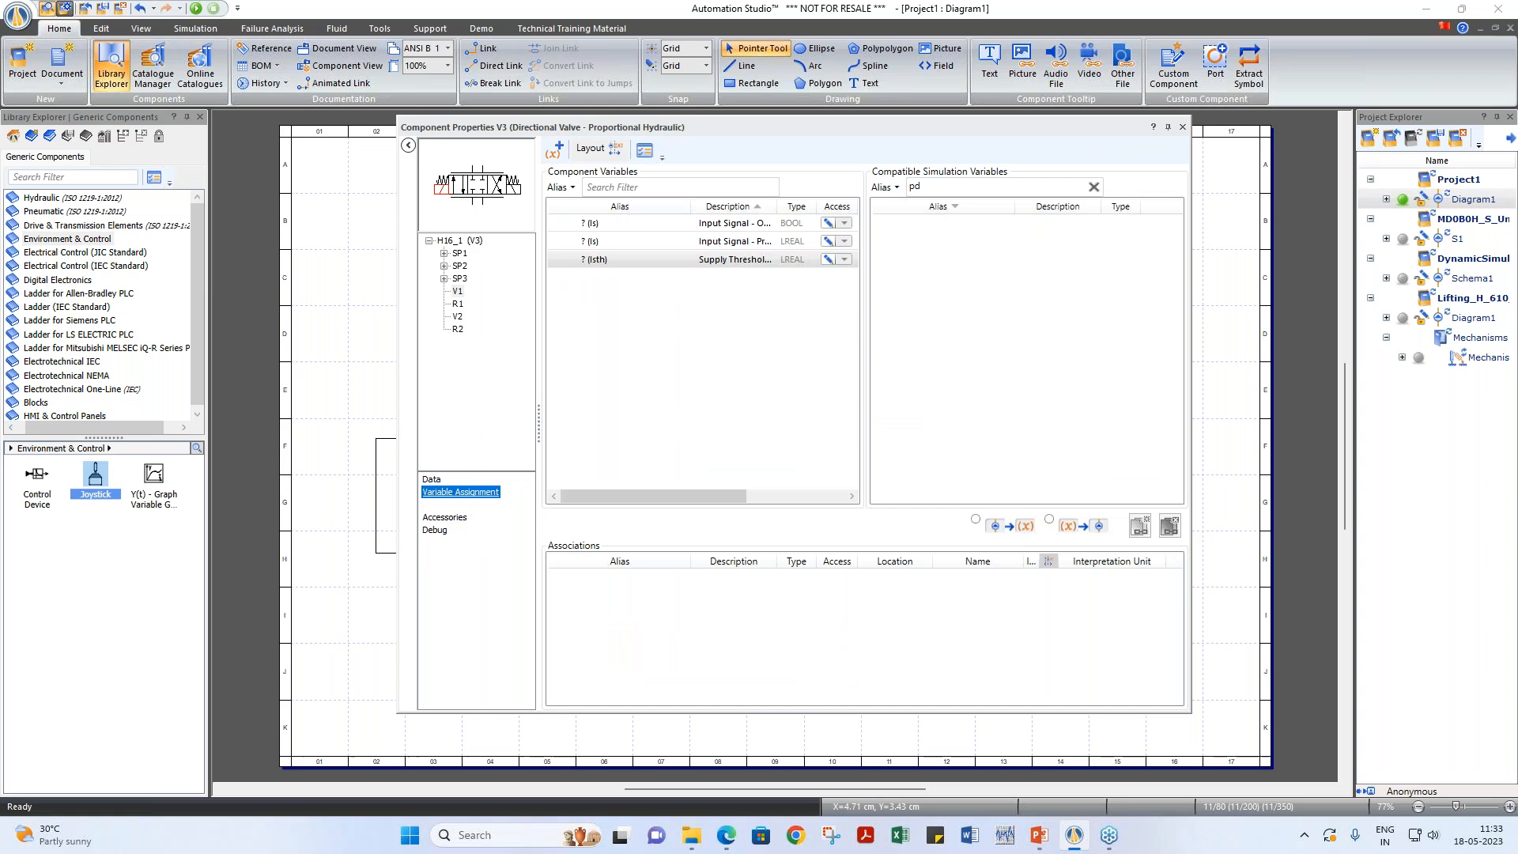
{"action": "left_click", "coordinate": [744, 242]}
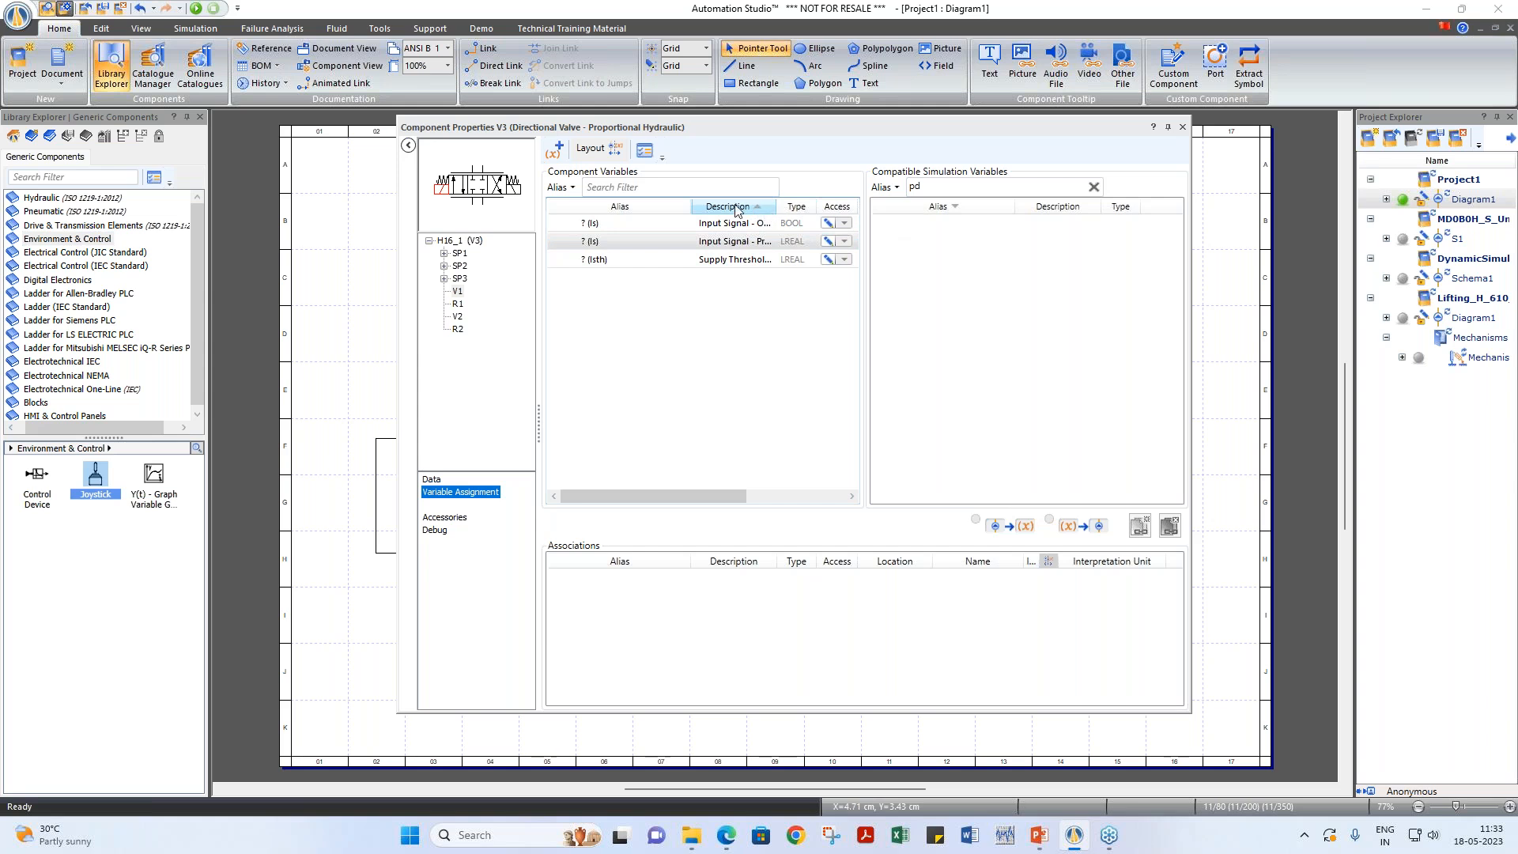
{"action": "left_click_drag", "start_coordinate": [690, 211], "coordinate": [803, 210]}
{"action": "left_click", "coordinate": [728, 241]}
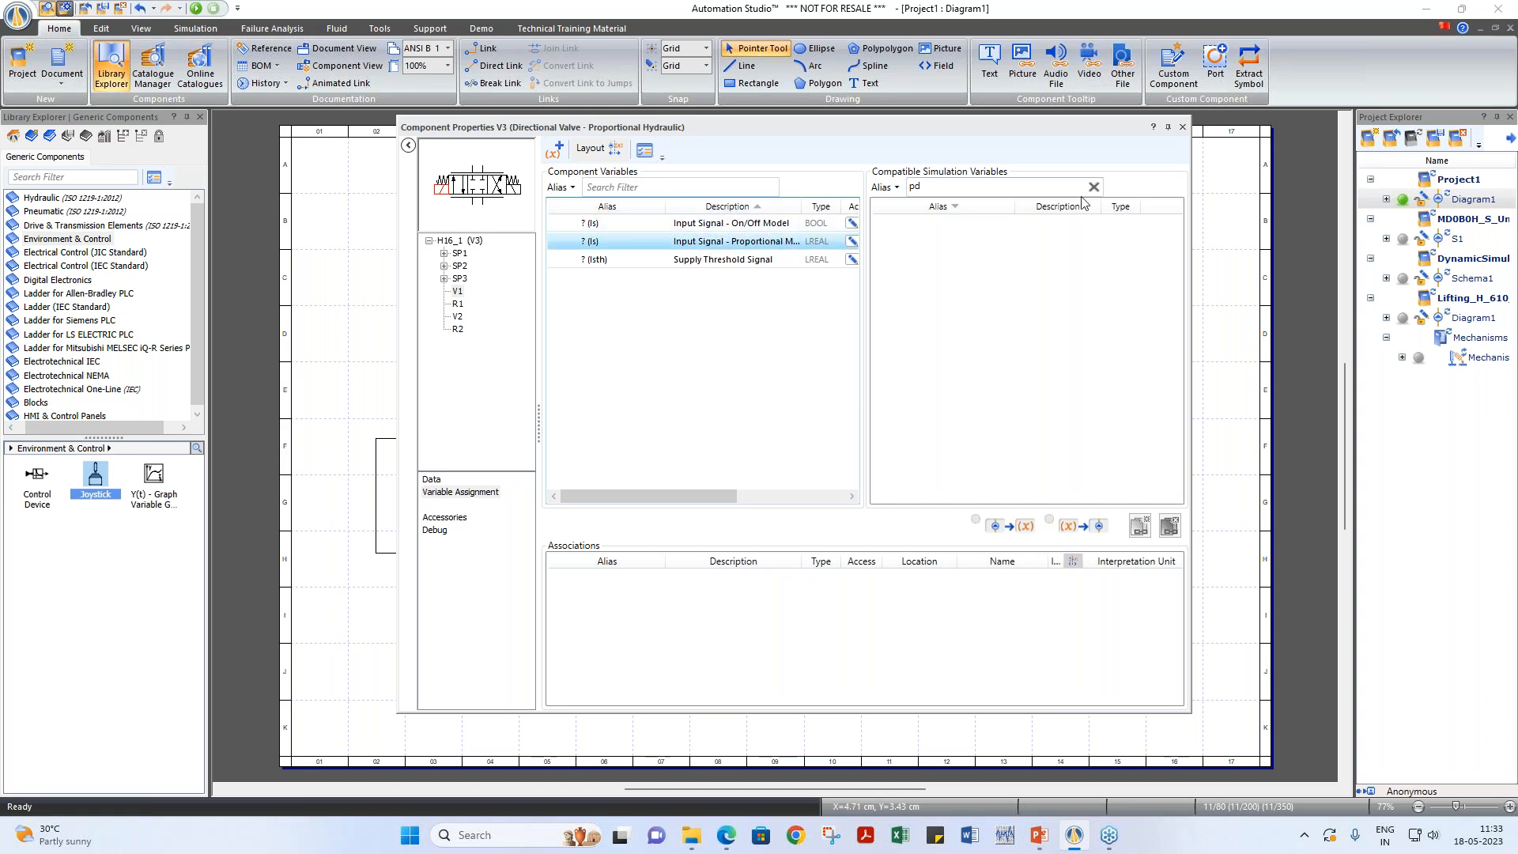
{"action": "key", "text": "BackSpace"}
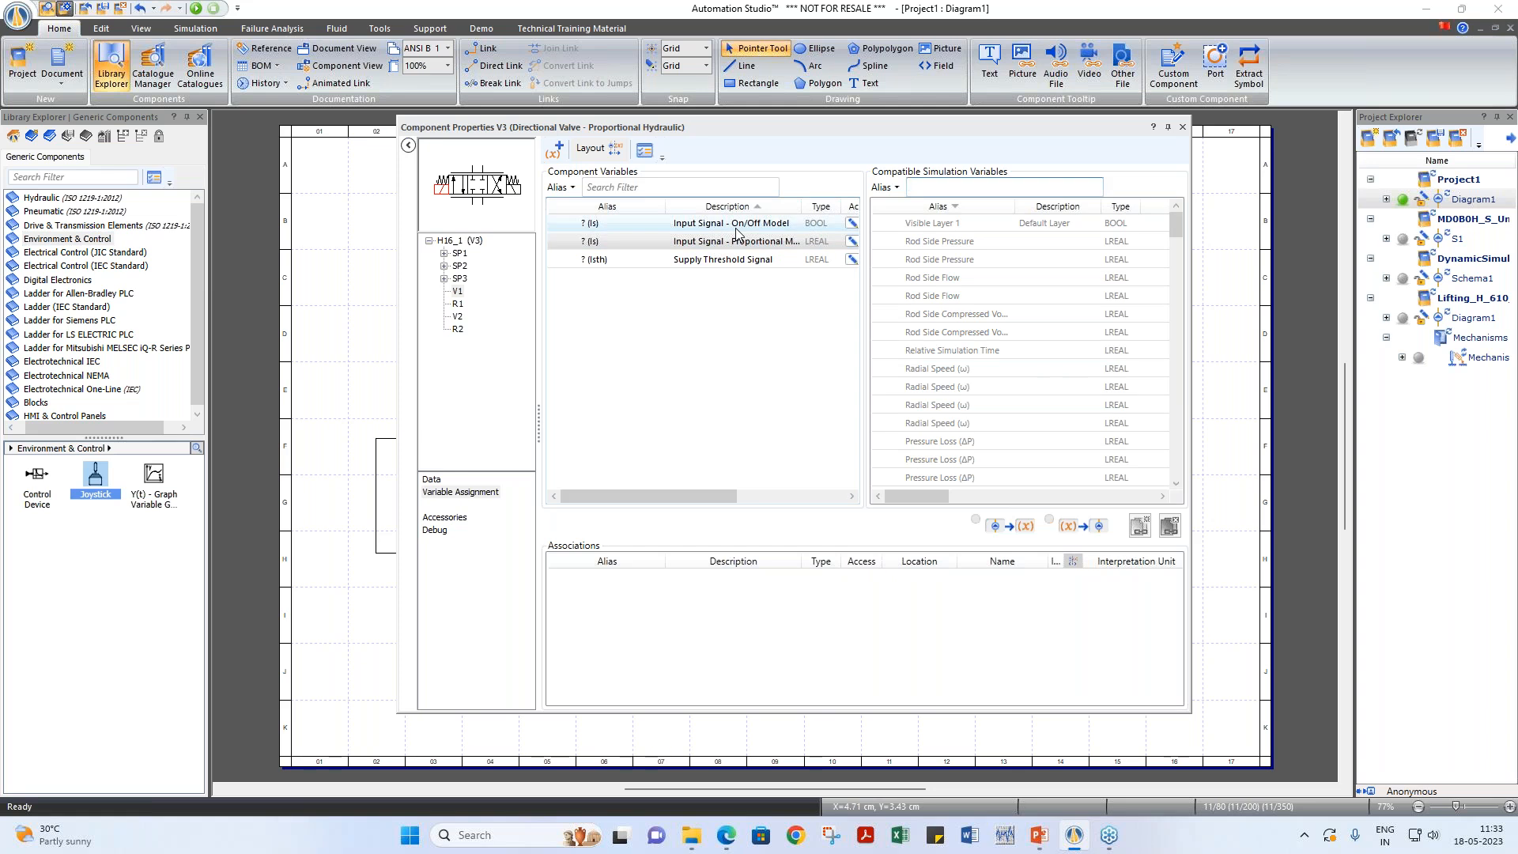
{"action": "type", "text": "jy"}
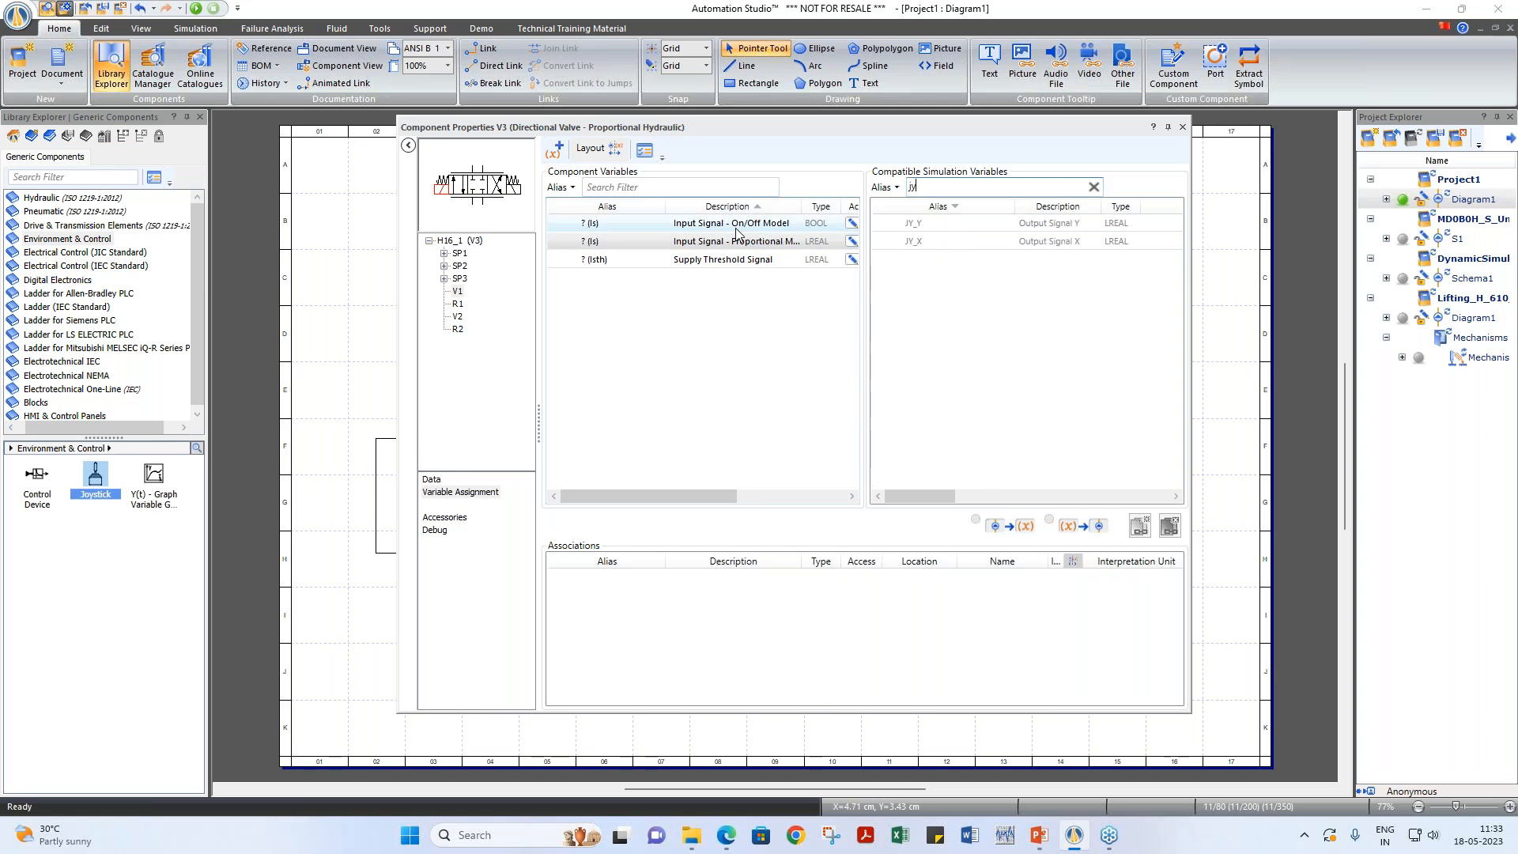
{"action": "left_click", "coordinate": [942, 246]}
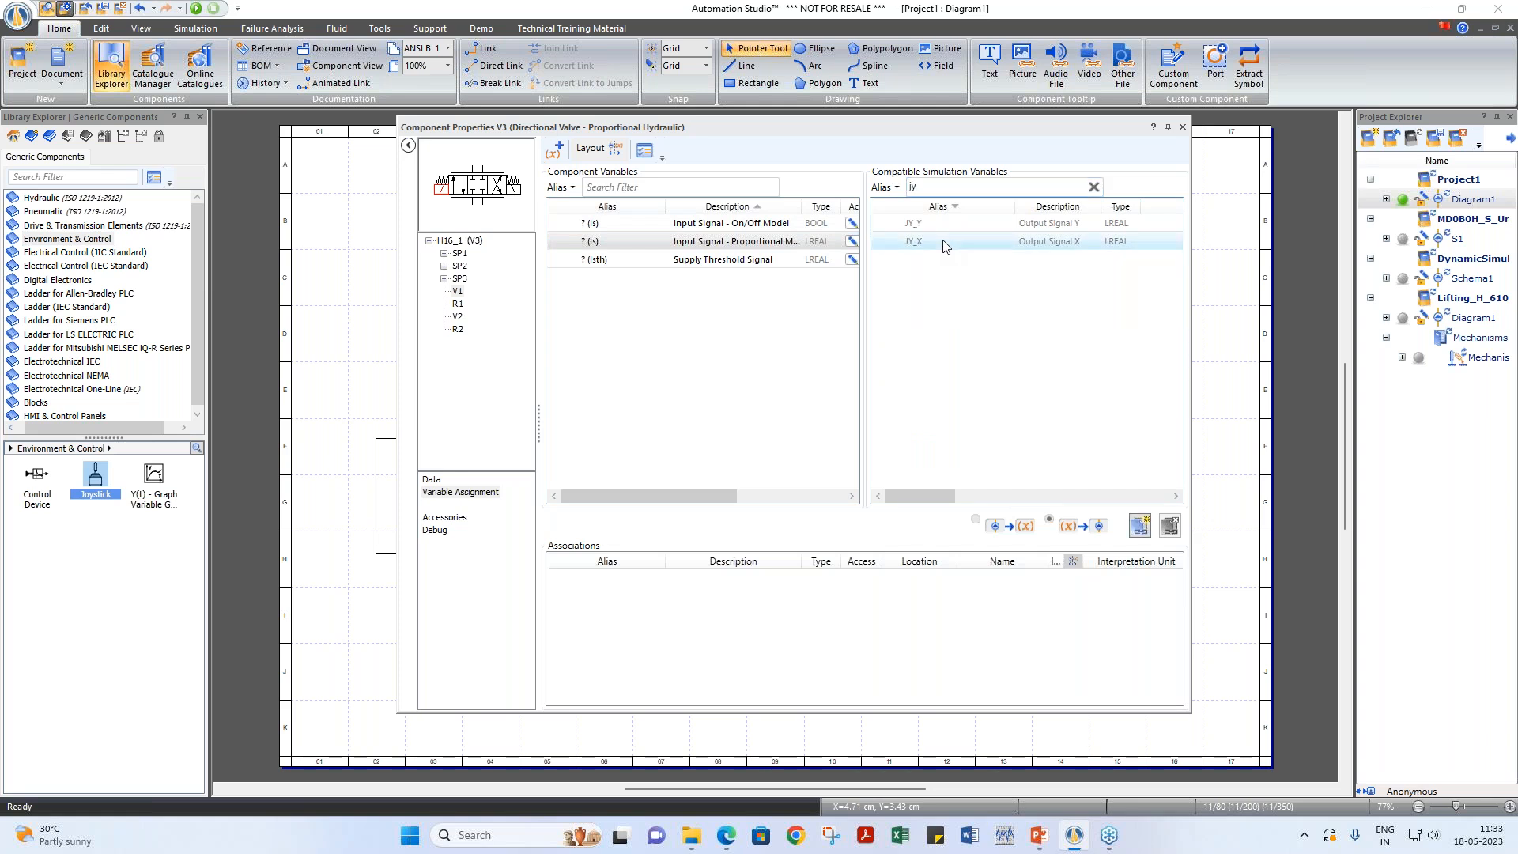
{"action": "left_click", "coordinate": [1139, 526]}
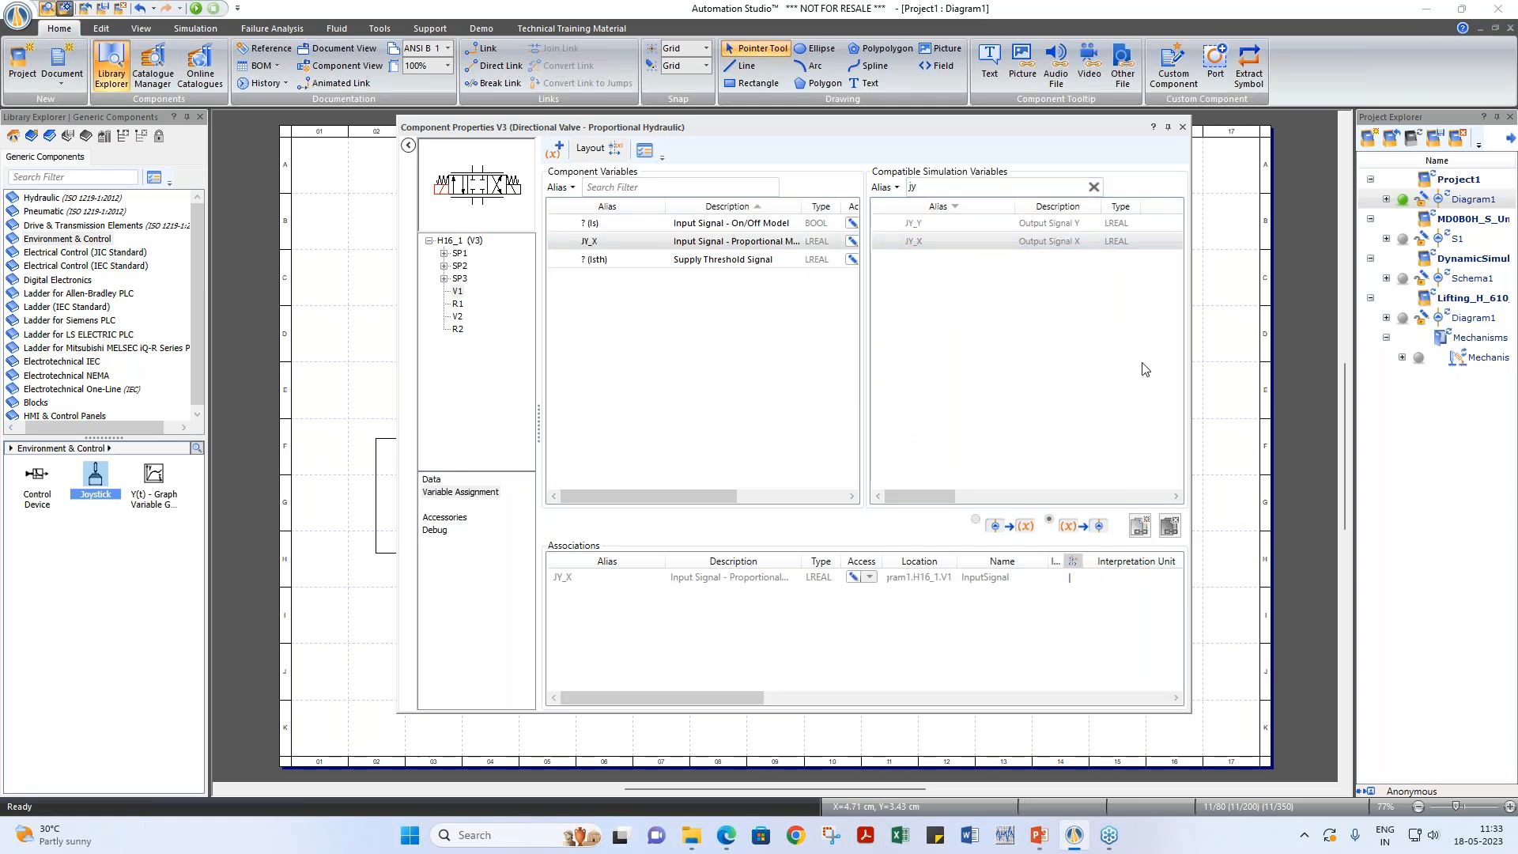
{"action": "left_click", "coordinate": [1183, 128]}
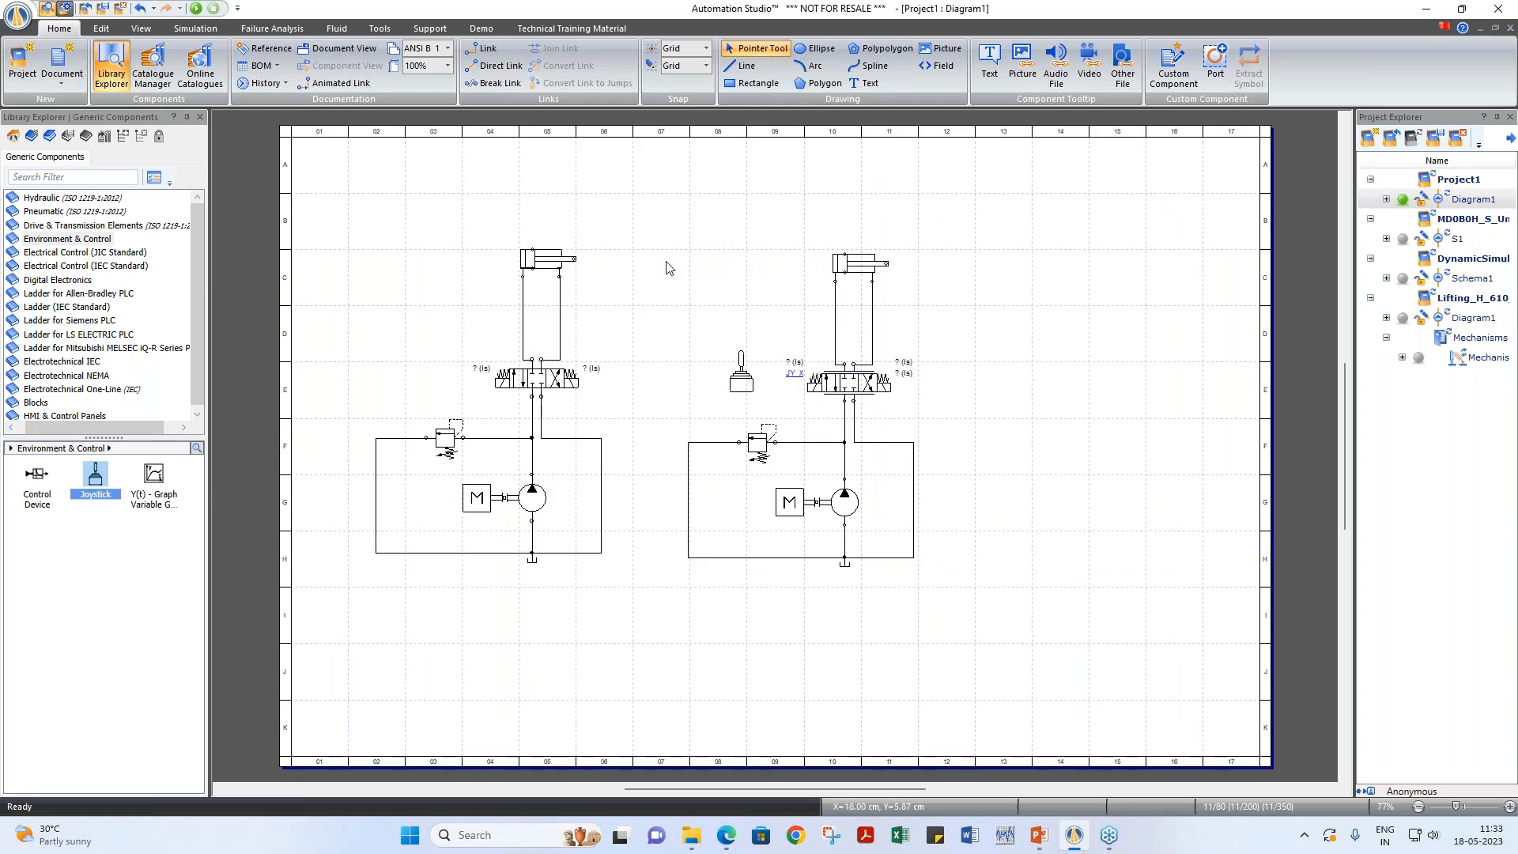
Step: Simulate both circuits and operate the joystick along X, first to about 4 and then far to the negative side
{"action": "left_click", "coordinate": [195, 8]}
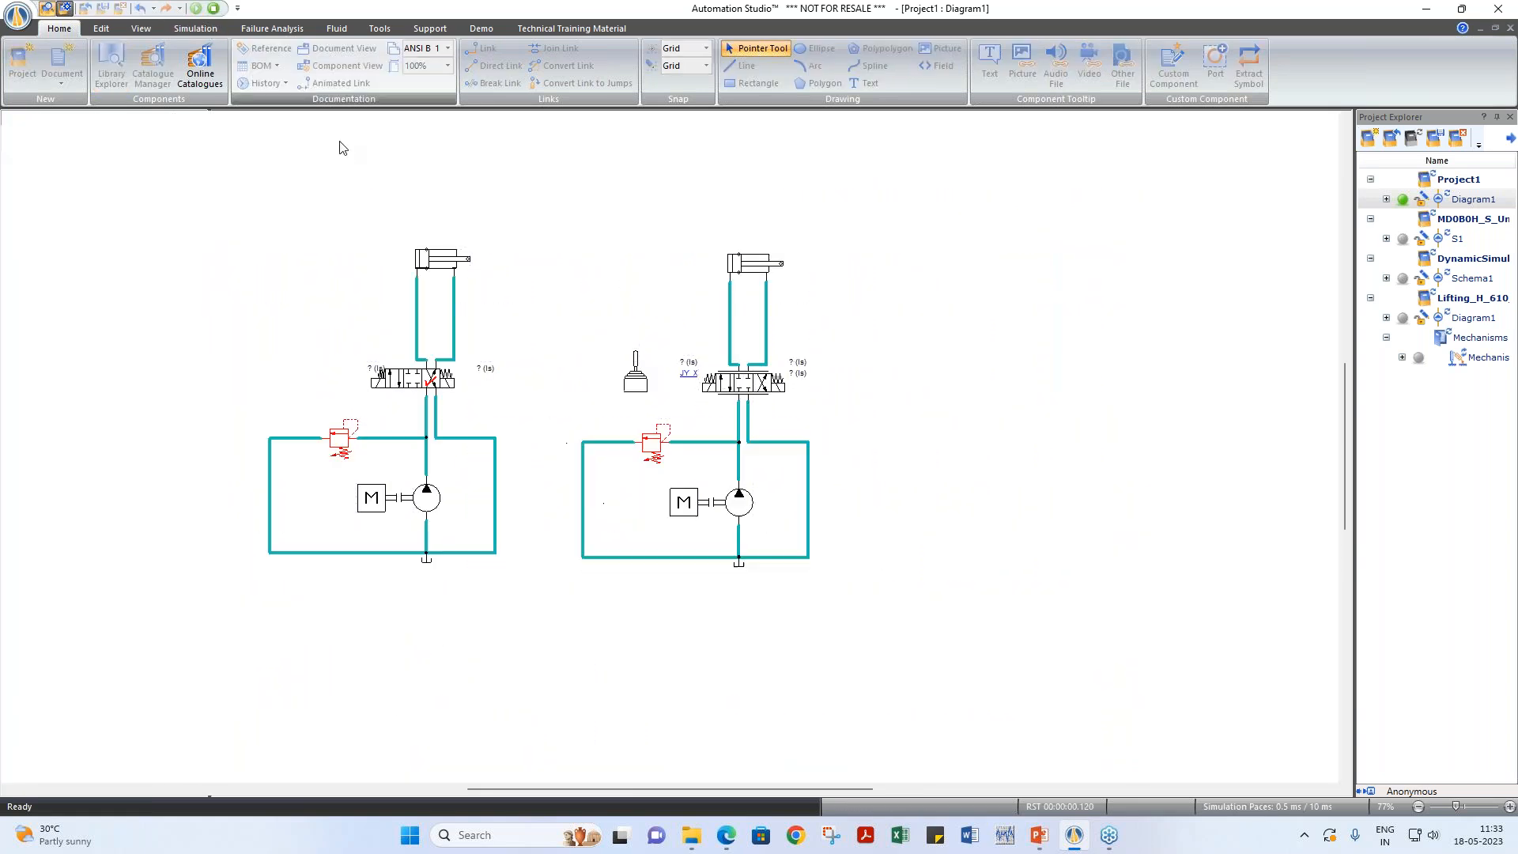
{"action": "left_click", "coordinate": [635, 372]}
{"action": "left_click_drag", "start_coordinate": [690, 355], "coordinate": [510, 121]}
{"action": "left_click_drag", "start_coordinate": [556, 244], "coordinate": [588, 248]}
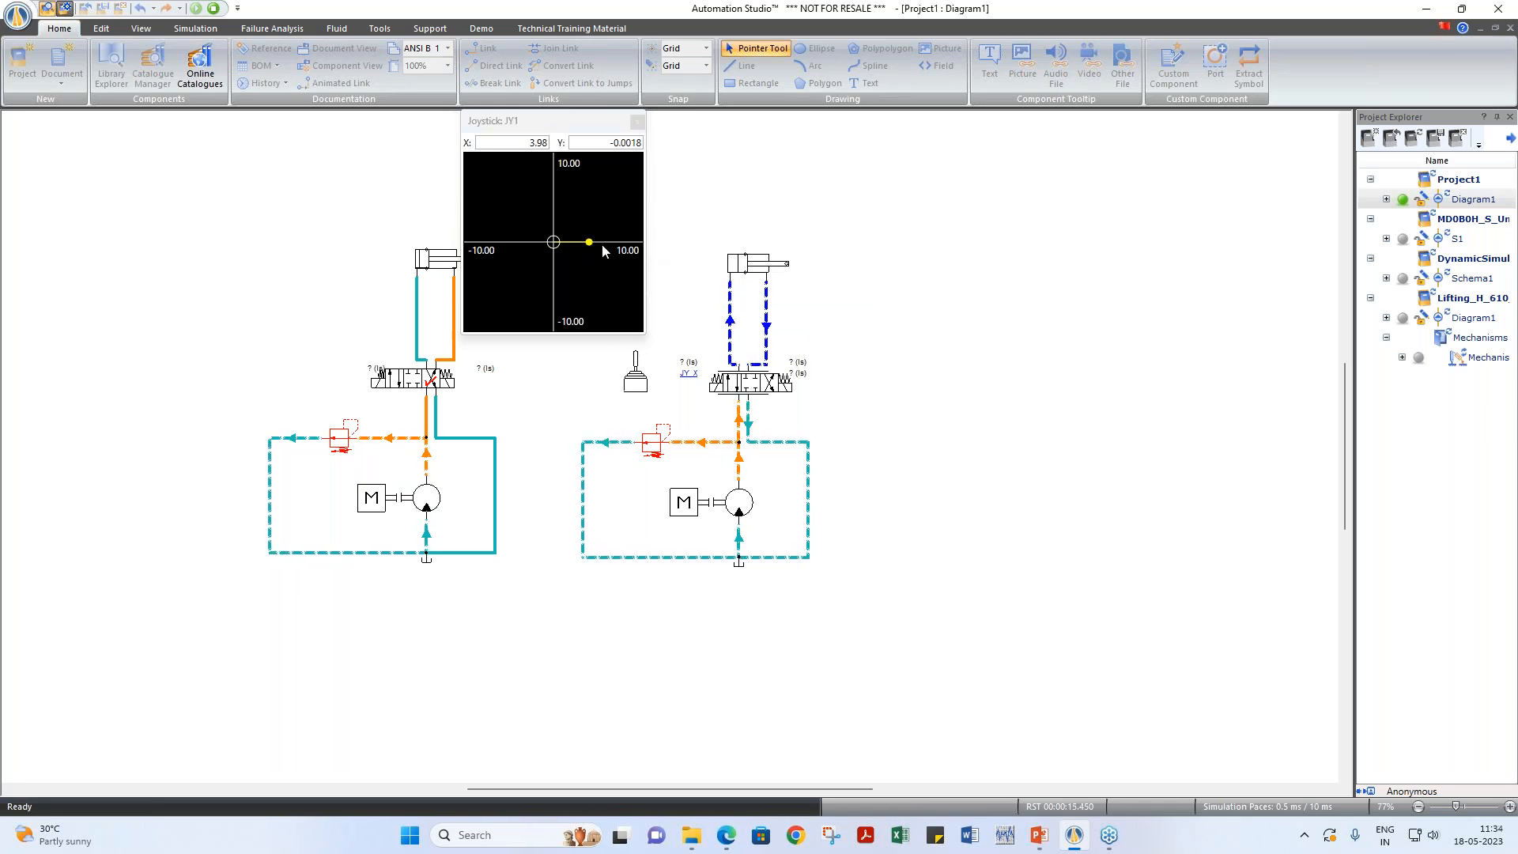
{"action": "left_click_drag", "start_coordinate": [590, 244], "coordinate": [472, 248]}
{"action": "left_click", "coordinate": [637, 121]}
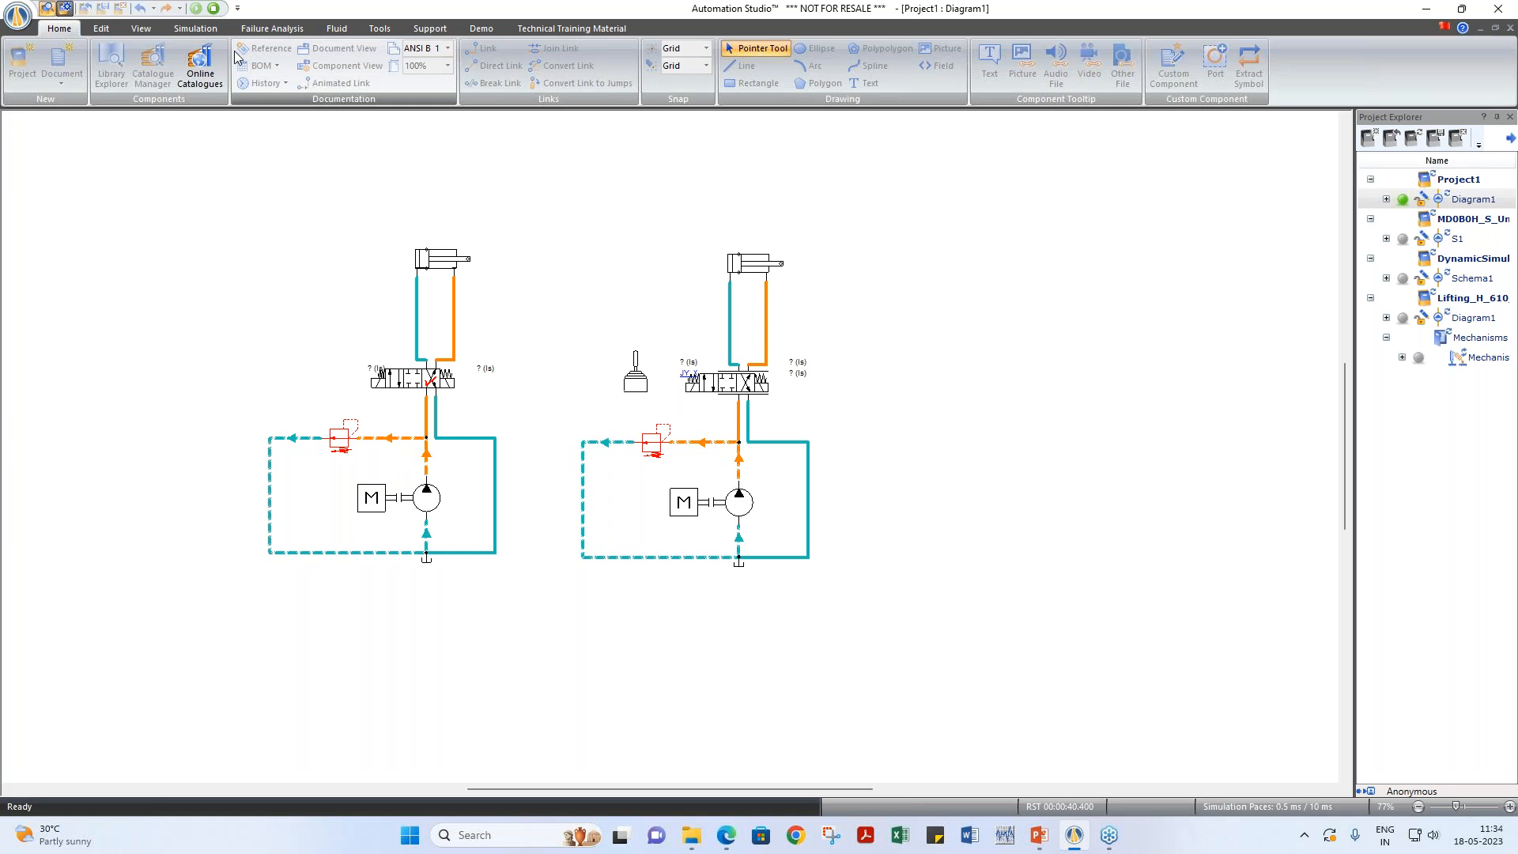
Step: Stop the simulation and delete the copied proportional circuit together with its joystick
{"action": "left_click", "coordinate": [213, 9]}
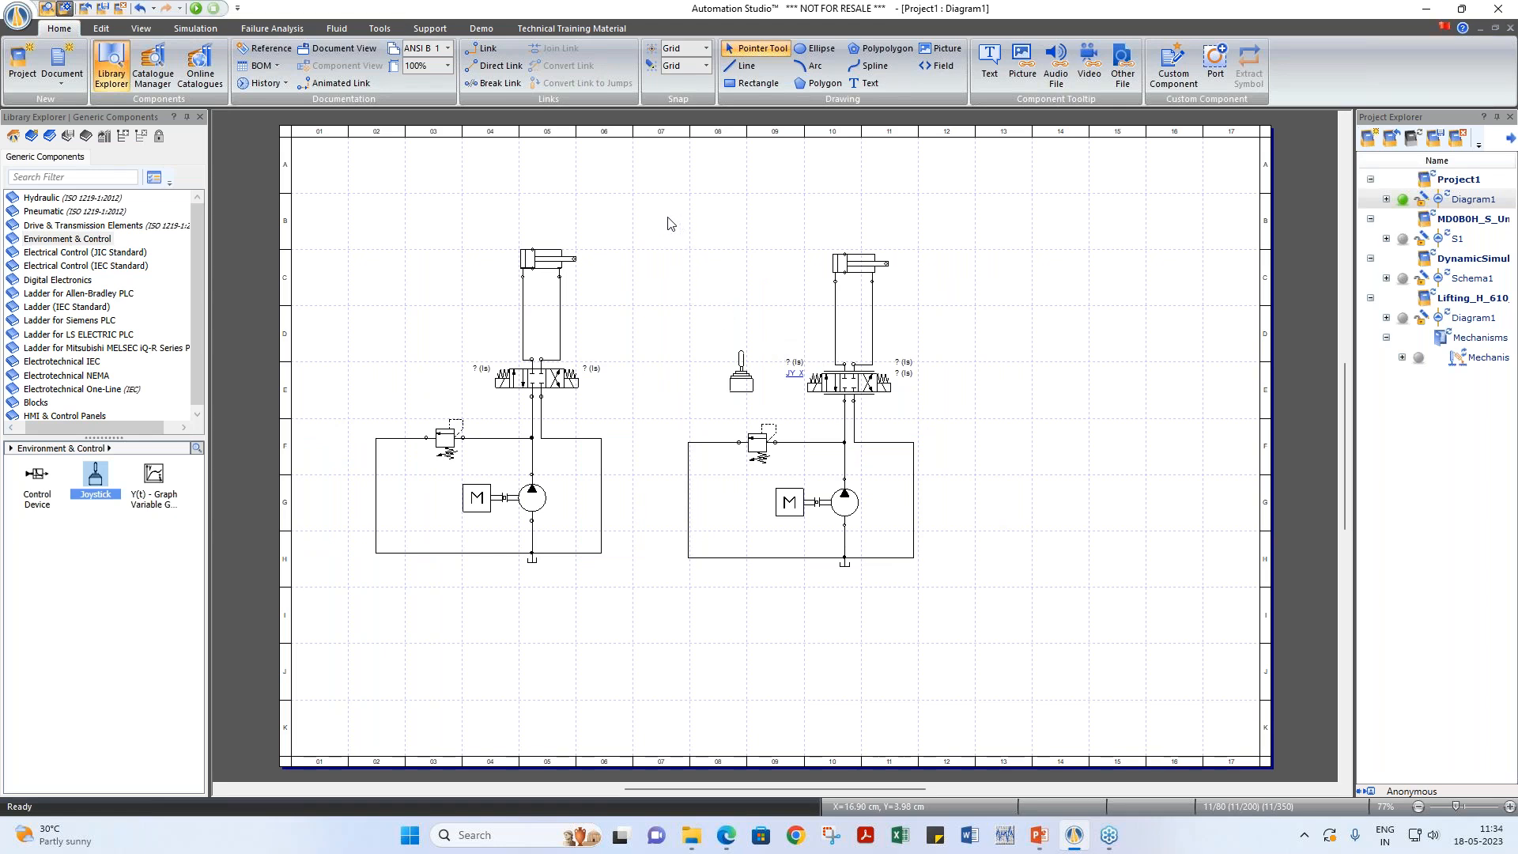
{"action": "left_click_drag", "start_coordinate": [647, 219], "coordinate": [1017, 611]}
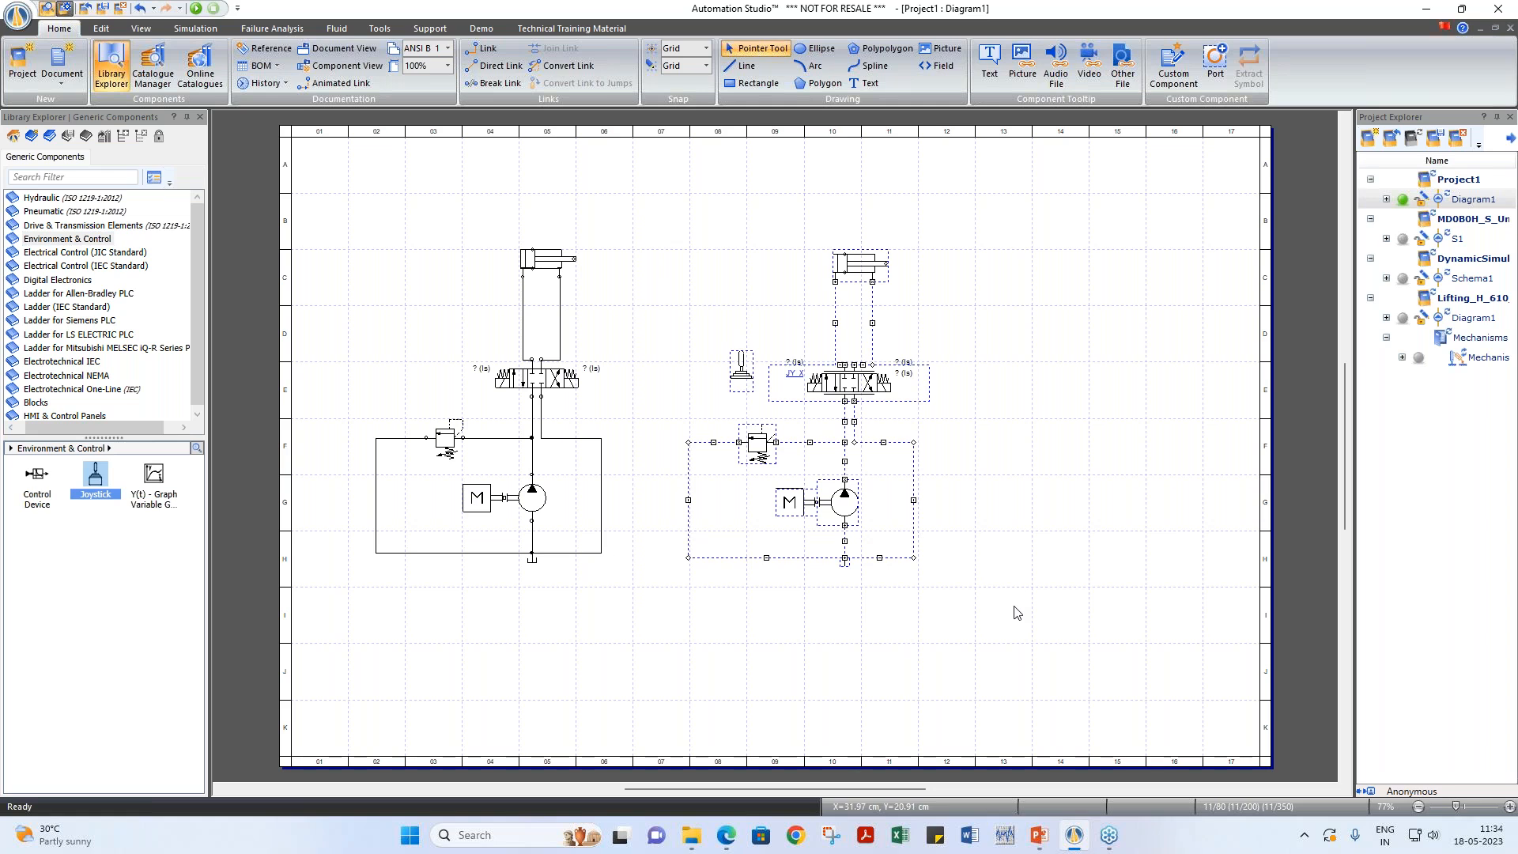
{"action": "key", "text": "Delete"}
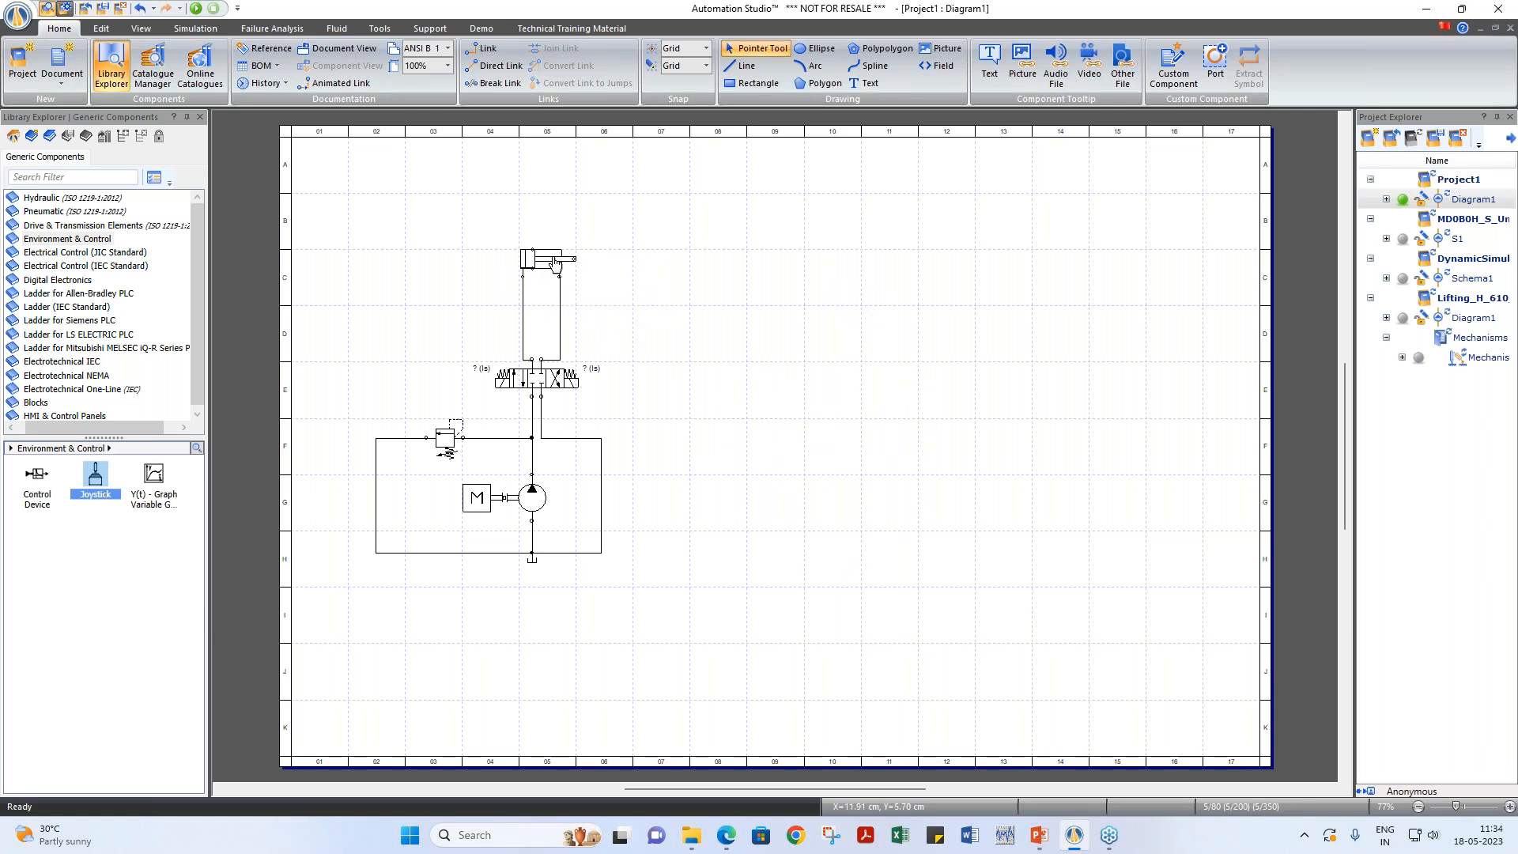
Step: Set the remaining double-acting cylinder's inclination to 45 deg and show that value on the diagram
{"action": "mouse_move", "coordinate": [556, 264]}
{"action": "left_click", "coordinate": [536, 267]}
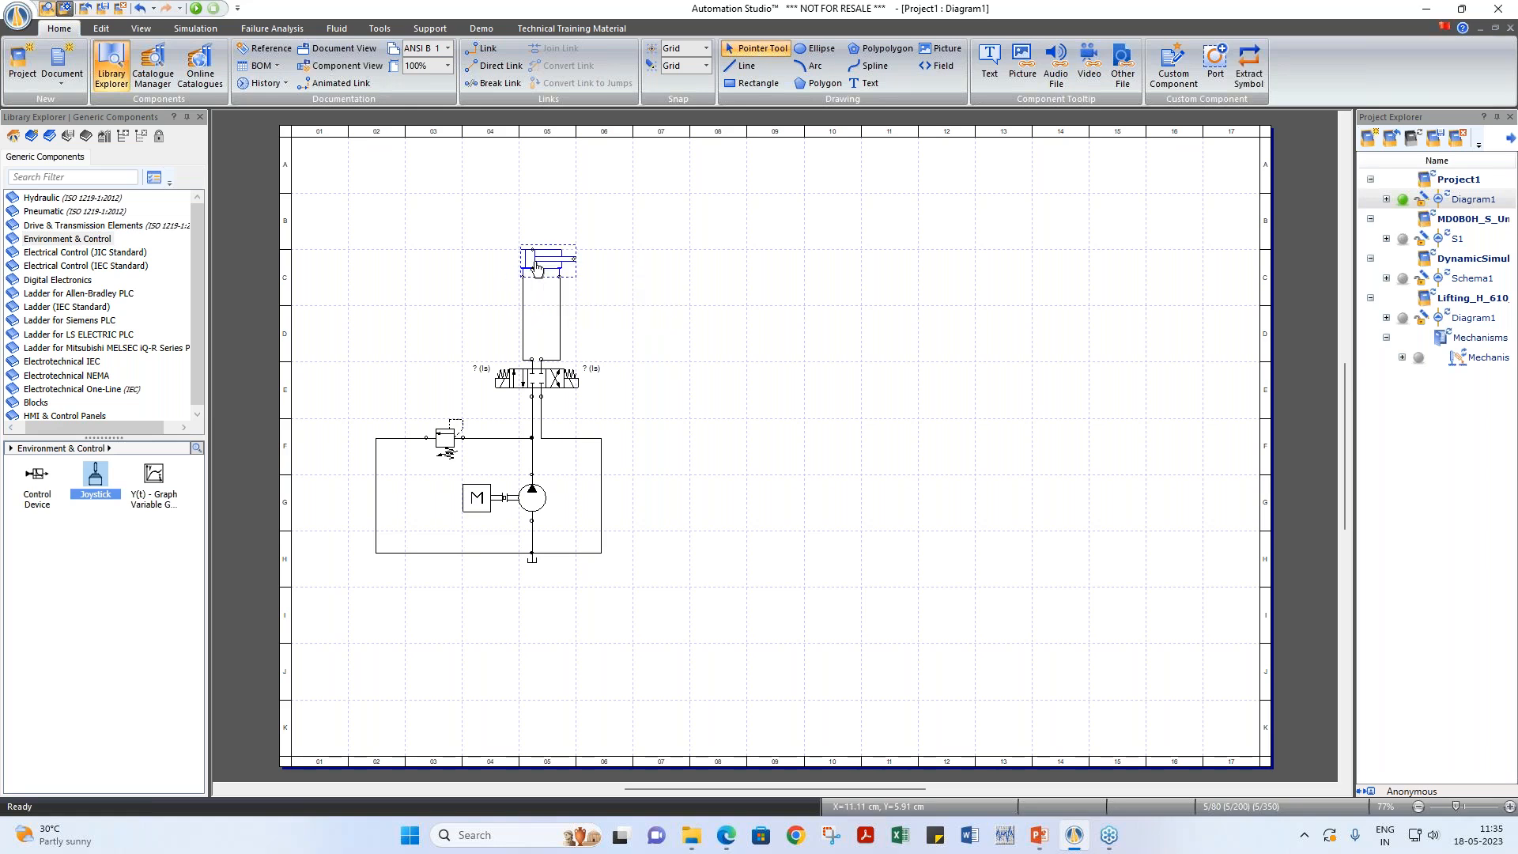
{"action": "double_click", "coordinate": [536, 267]}
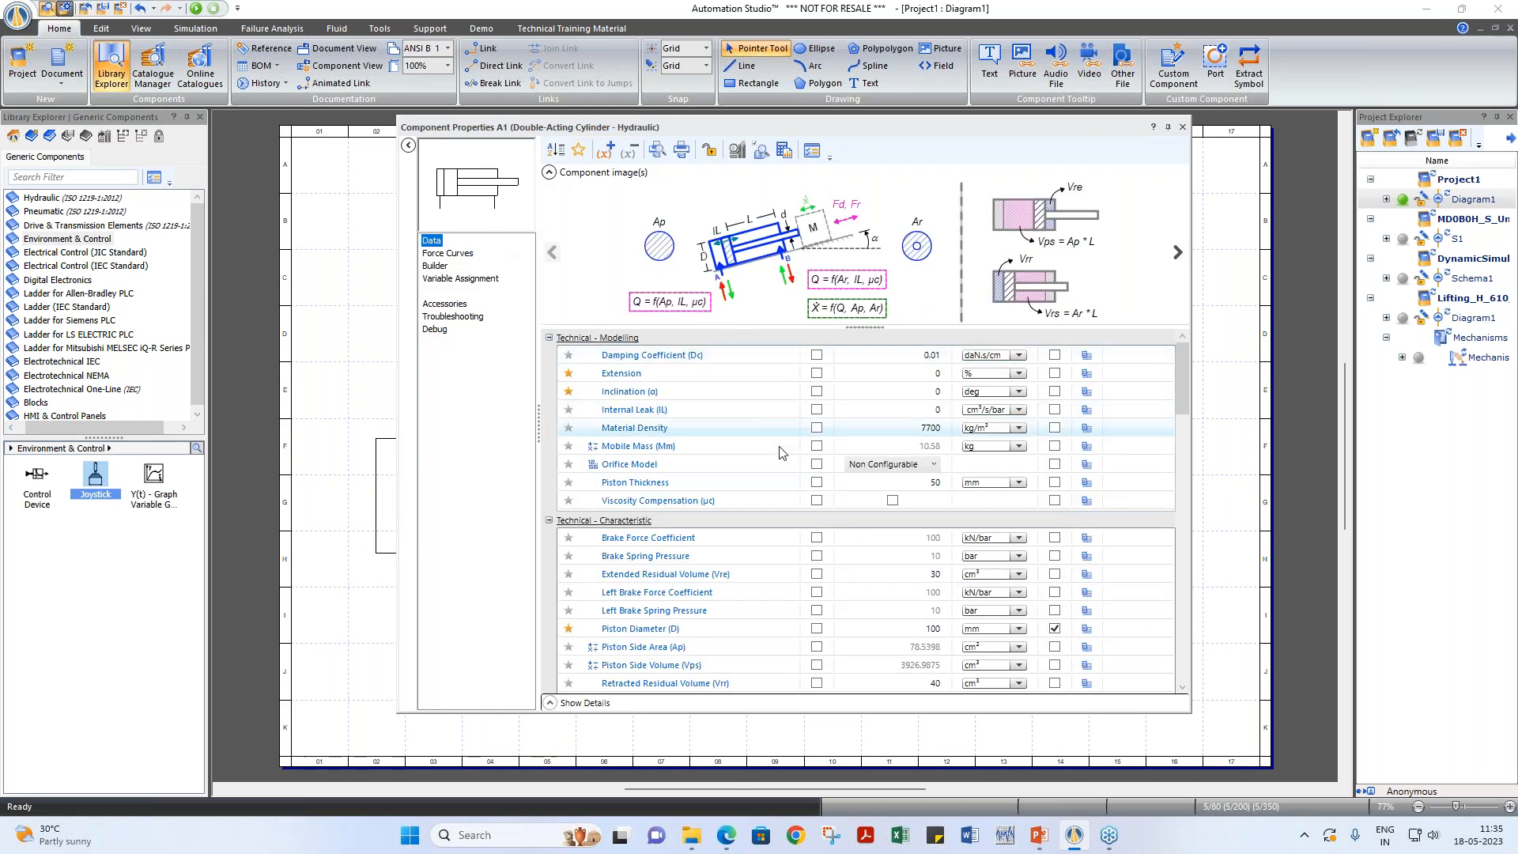
{"action": "scroll", "coordinate": [779, 468], "scroll_direction": "down", "scroll_amount": 2}
{"action": "scroll", "coordinate": [779, 462], "scroll_direction": "down", "scroll_amount": 1}
{"action": "scroll", "coordinate": [779, 461], "scroll_direction": "up", "scroll_amount": 3}
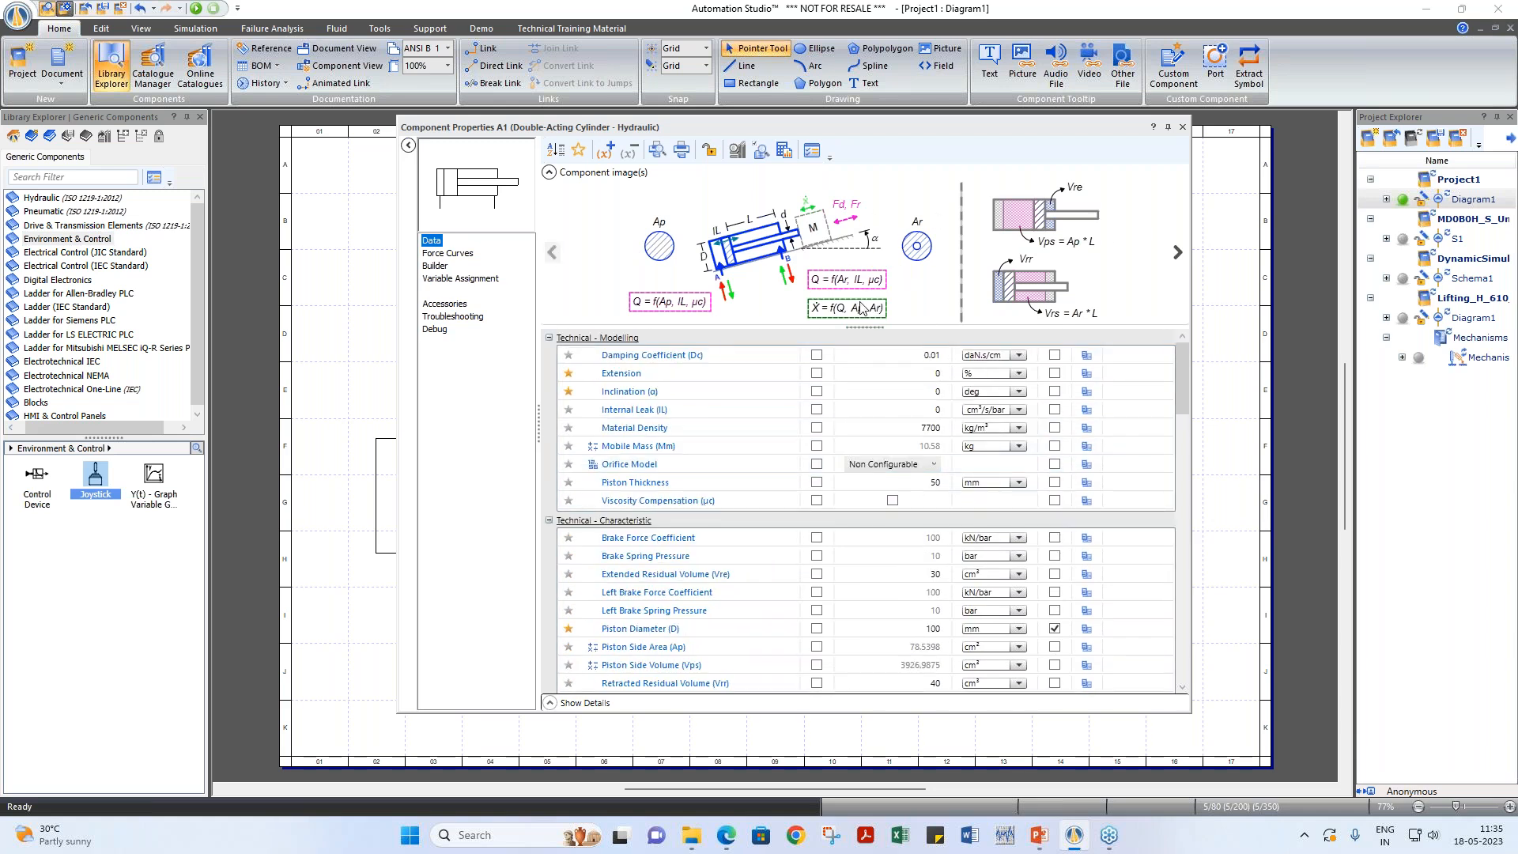
{"action": "left_click", "coordinate": [817, 392]}
{"action": "left_click", "coordinate": [930, 396]}
{"action": "type", "text": "45"}
{"action": "left_click", "coordinate": [917, 428]}
Step: Set the cylinder's external load to 1000 kg, show it on the diagram and close the cylinder's properties
{"action": "scroll", "coordinate": [862, 532], "scroll_direction": "down", "scroll_amount": 1}
{"action": "scroll", "coordinate": [862, 532], "scroll_direction": "down", "scroll_amount": 5}
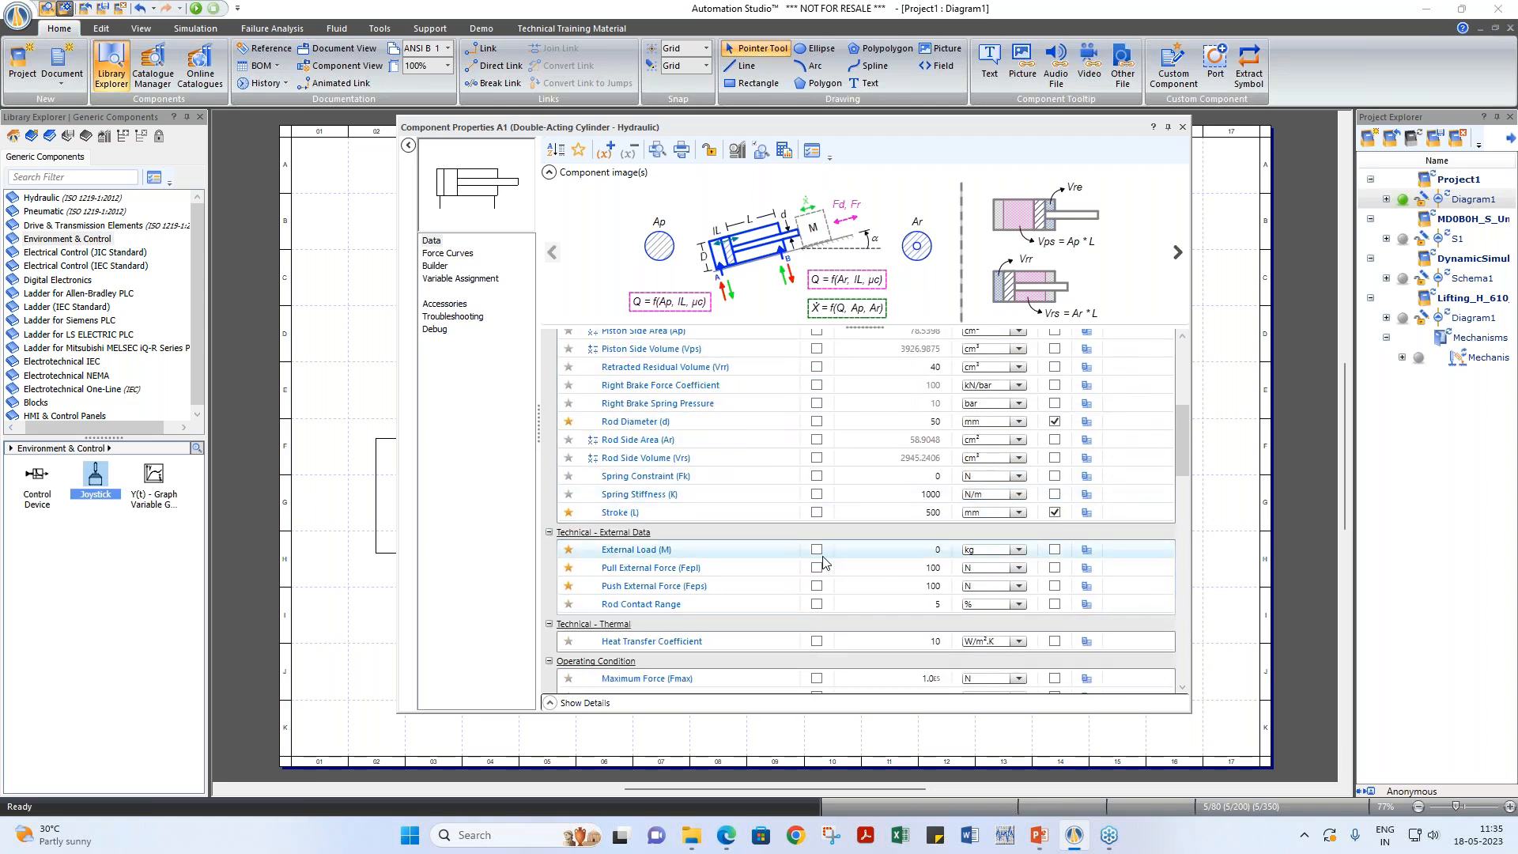
{"action": "left_click", "coordinate": [816, 551]}
{"action": "left_click", "coordinate": [903, 551]}
{"action": "key", "text": "Return"}
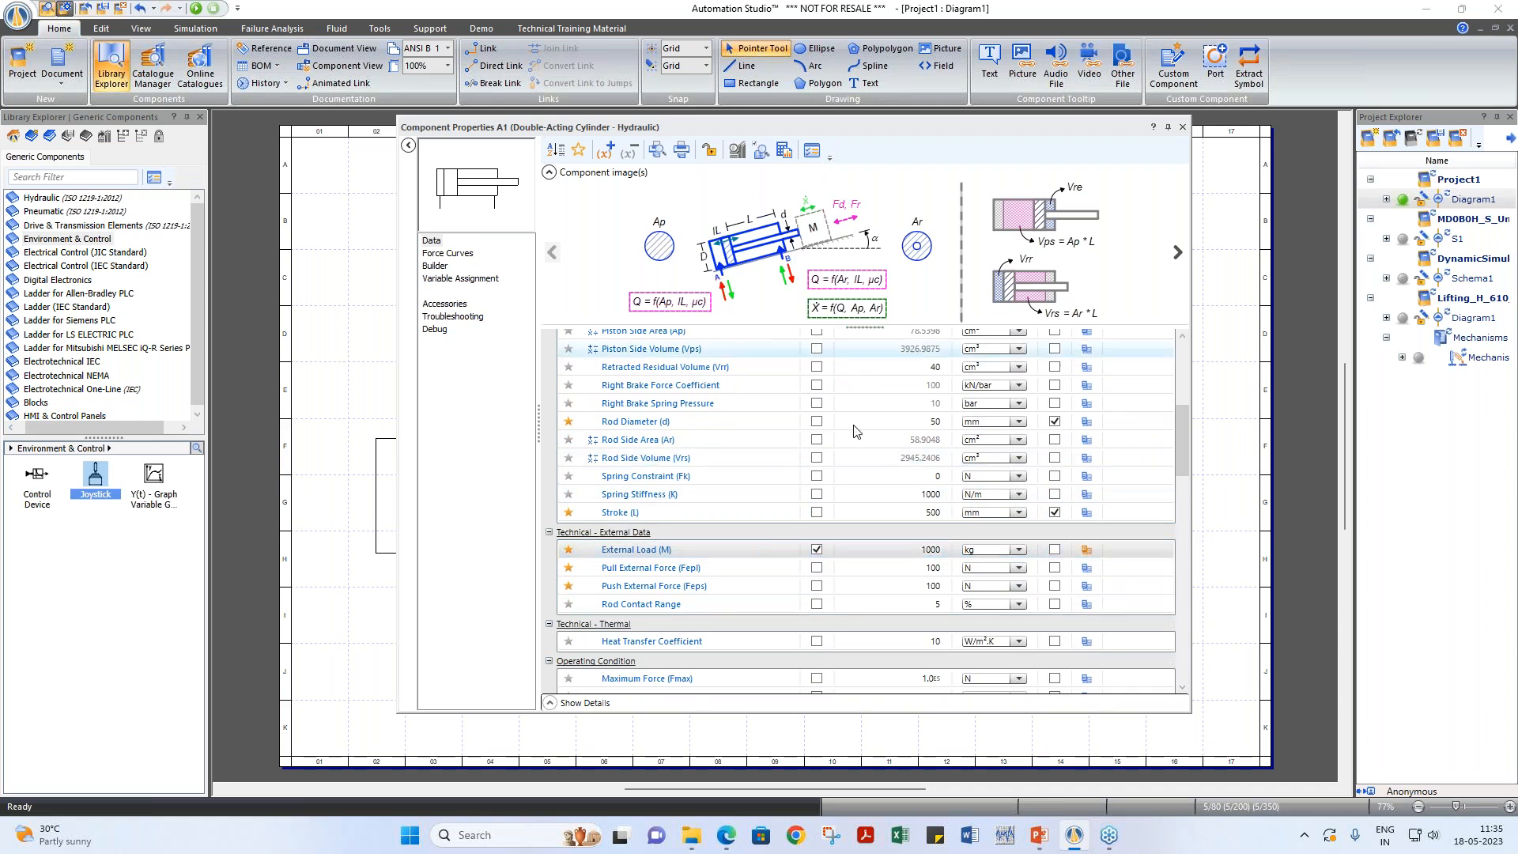
{"action": "scroll", "coordinate": [868, 499], "scroll_direction": "up", "scroll_amount": 3}
{"action": "scroll", "coordinate": [867, 498], "scroll_direction": "up", "scroll_amount": 2}
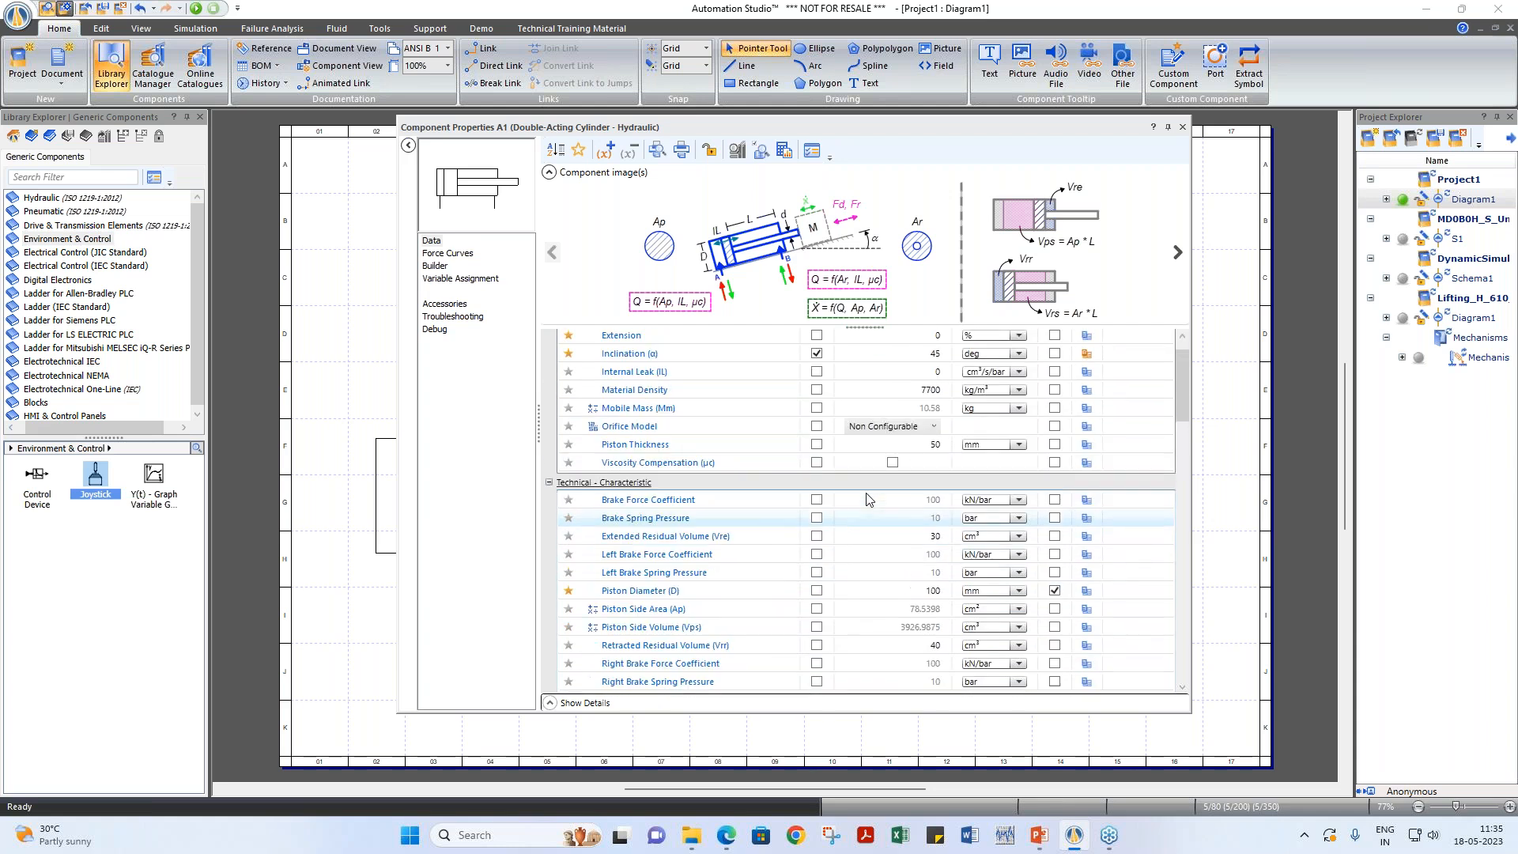
{"action": "left_click", "coordinate": [1183, 128]}
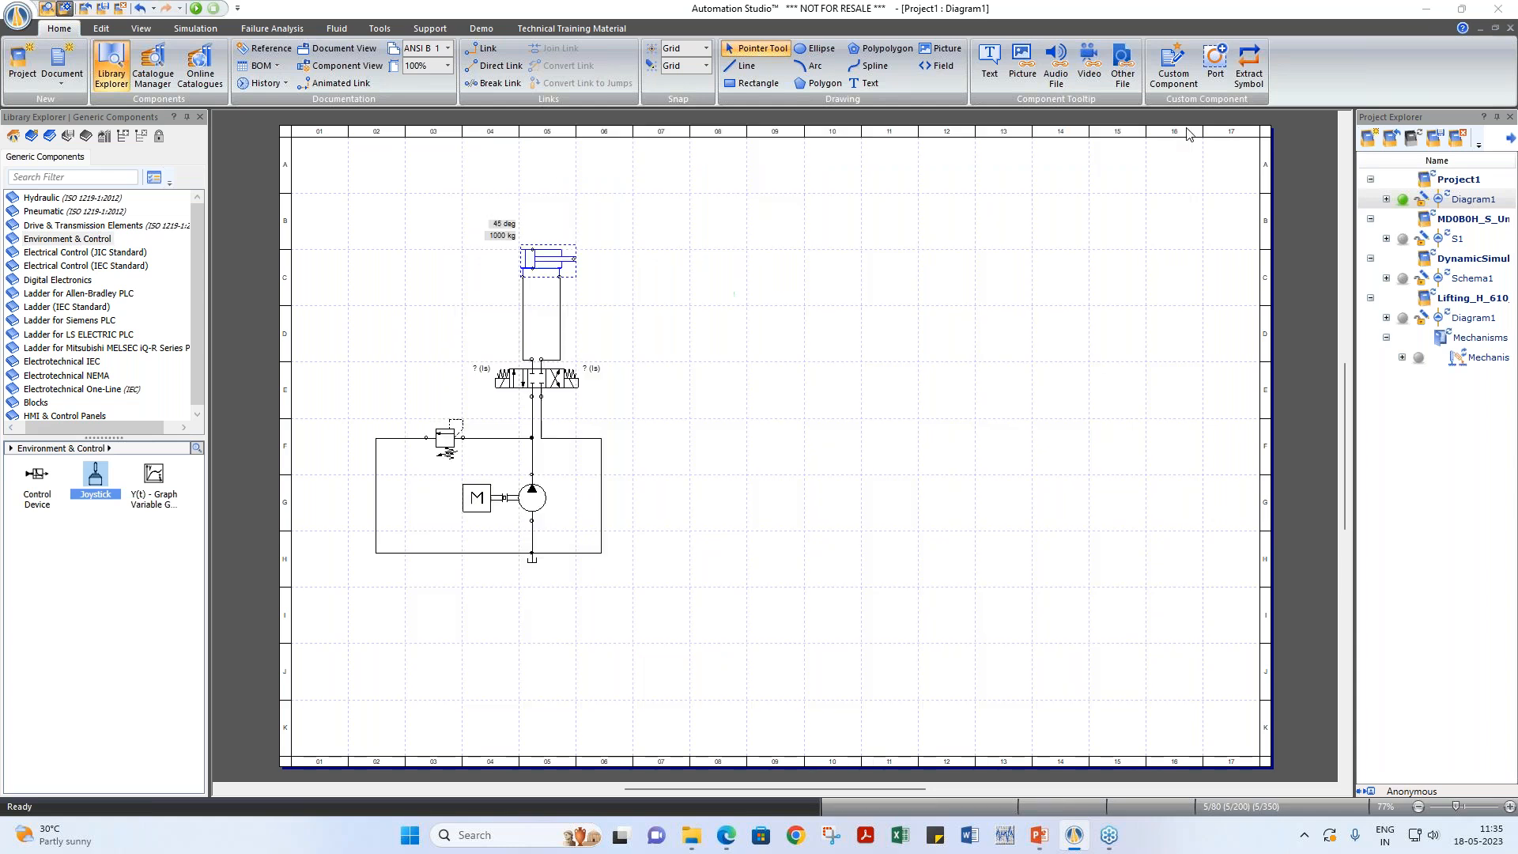
{"action": "left_click", "coordinate": [699, 314]}
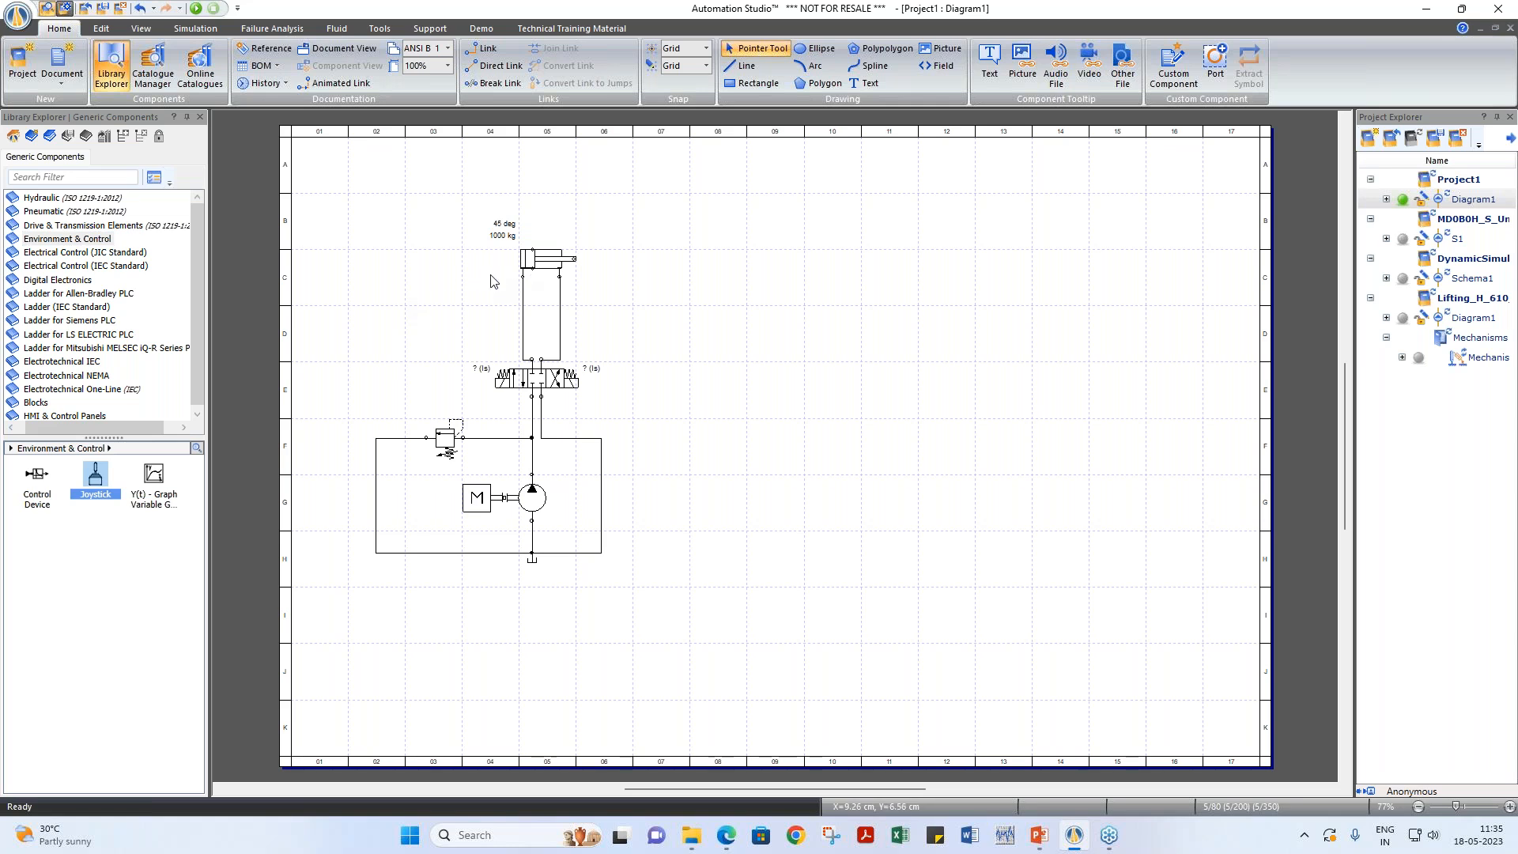
Step: Add a hydraulic pressure gauge beside the cylinder and connect it to the cylinder's piston-side port
{"action": "left_click", "coordinate": [71, 198]}
{"action": "scroll", "coordinate": [75, 567], "scroll_direction": "down", "scroll_amount": 1}
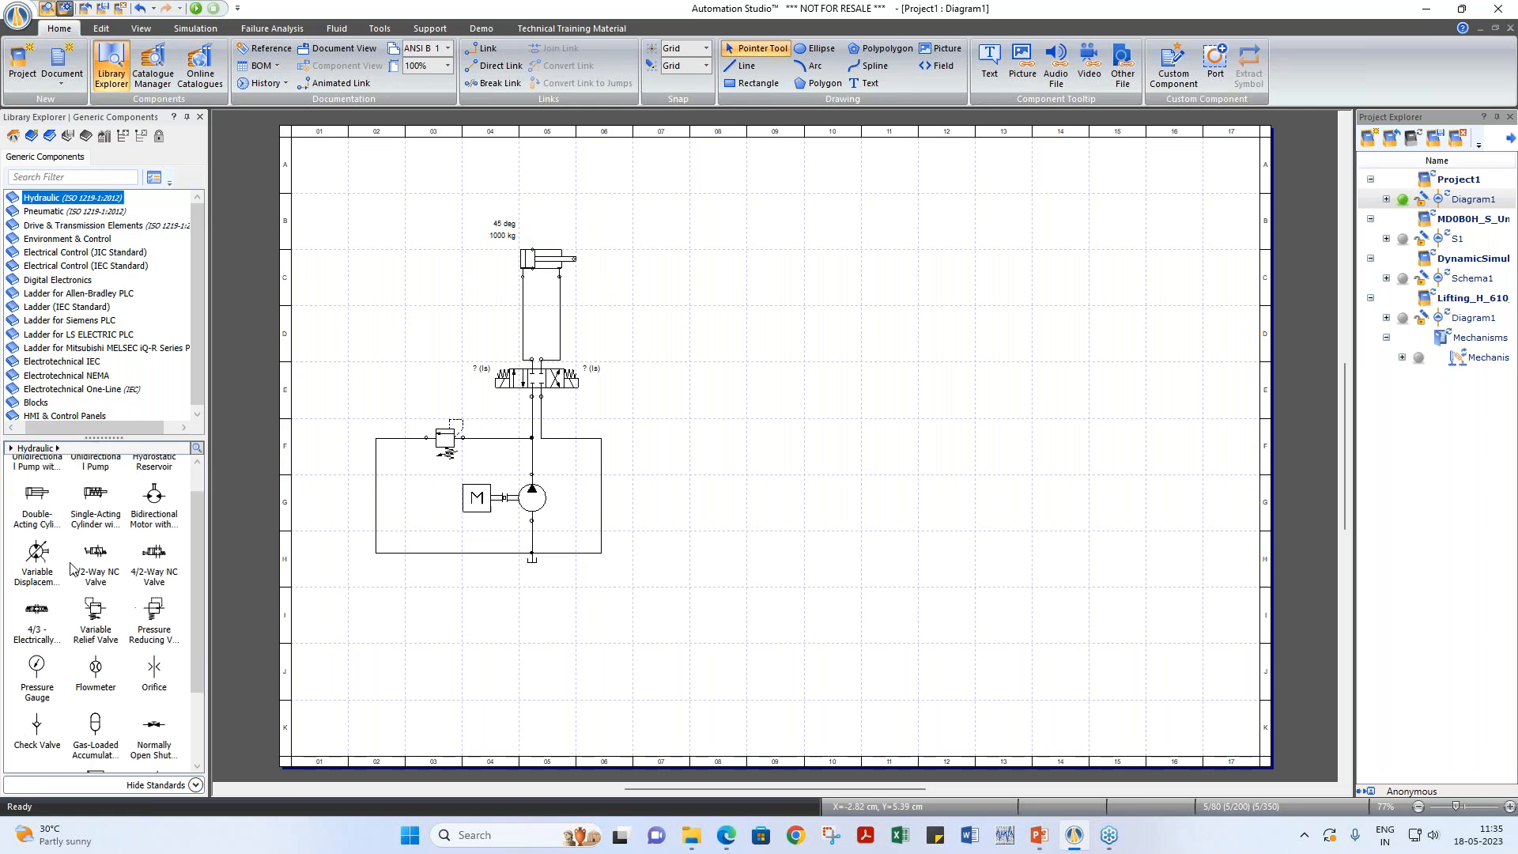
{"action": "left_click", "coordinate": [37, 670]}
{"action": "left_click_drag", "start_coordinate": [37, 672], "coordinate": [430, 253]}
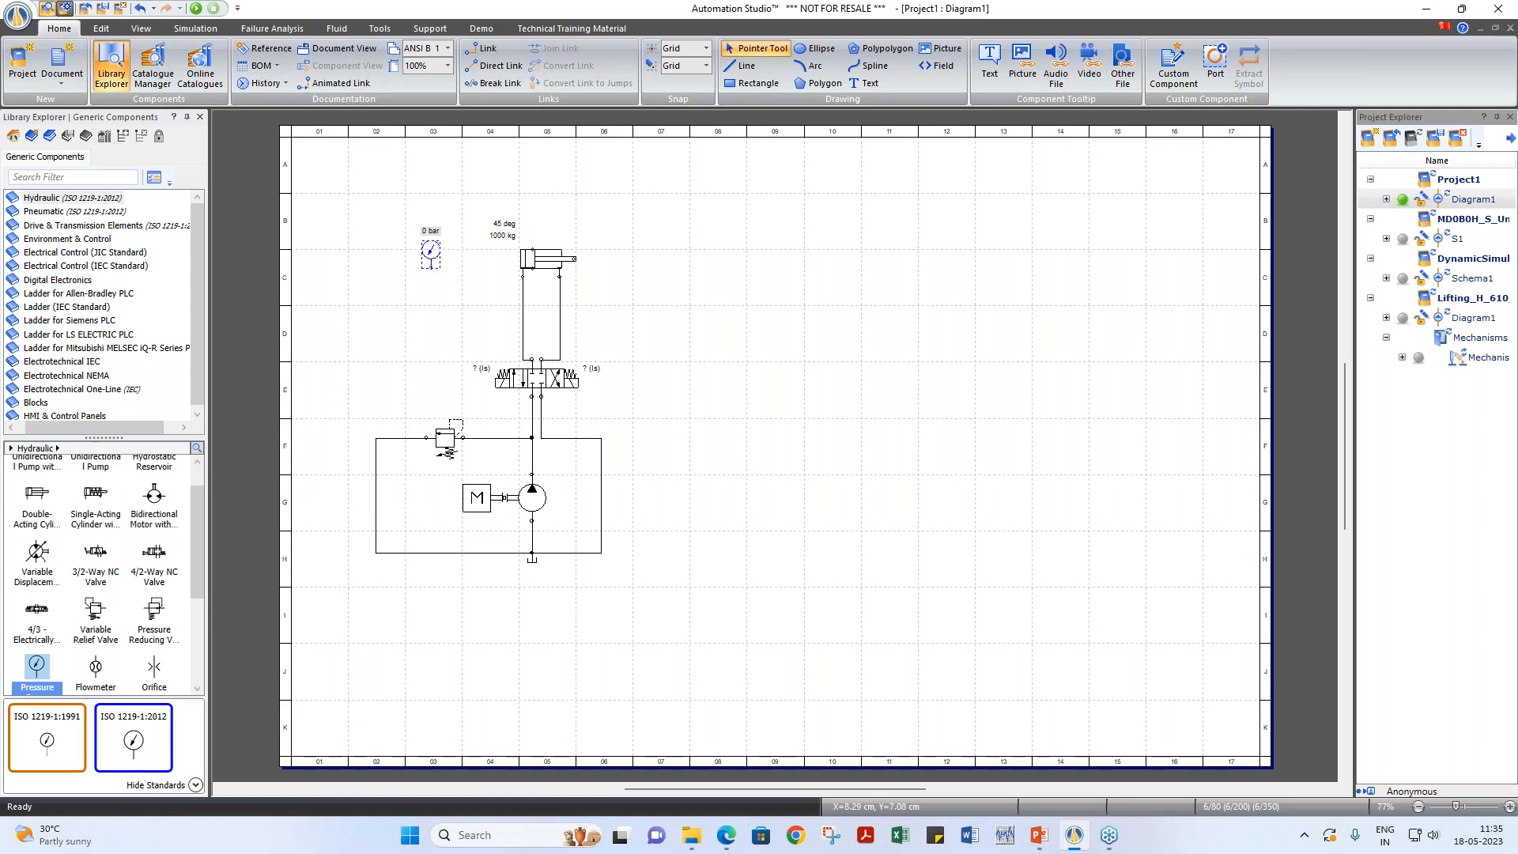
{"action": "left_click_drag", "start_coordinate": [522, 275], "coordinate": [431, 267]}
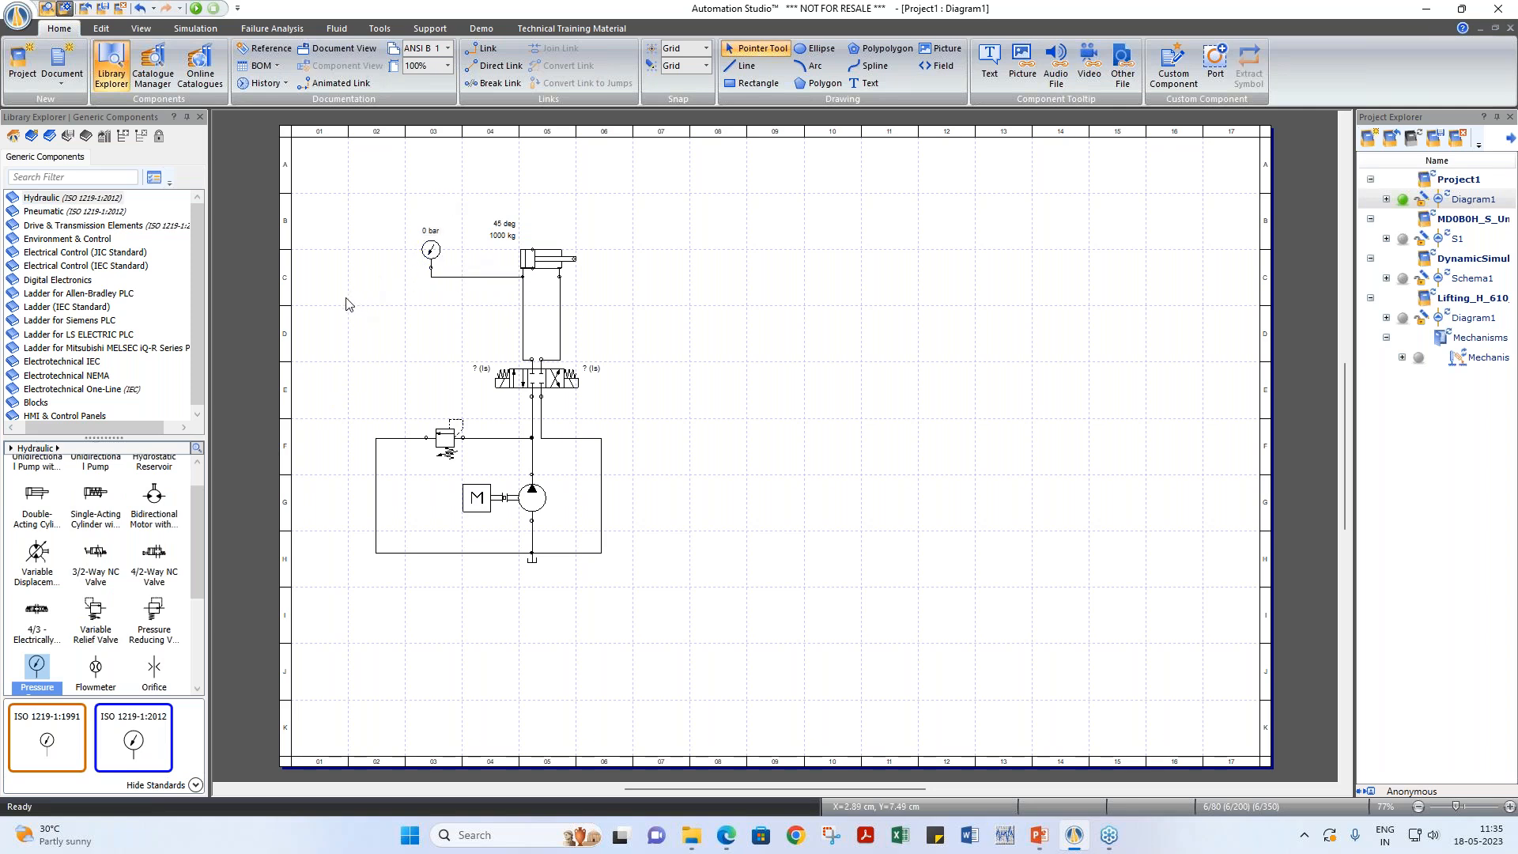
Step: Simulate the loaded circuit, extending, retracting and again extending the cylinder while watching the pressure gauge
{"action": "scroll", "coordinate": [345, 305], "scroll_direction": "up", "scroll_amount": 2}
{"action": "left_click", "coordinate": [194, 9]}
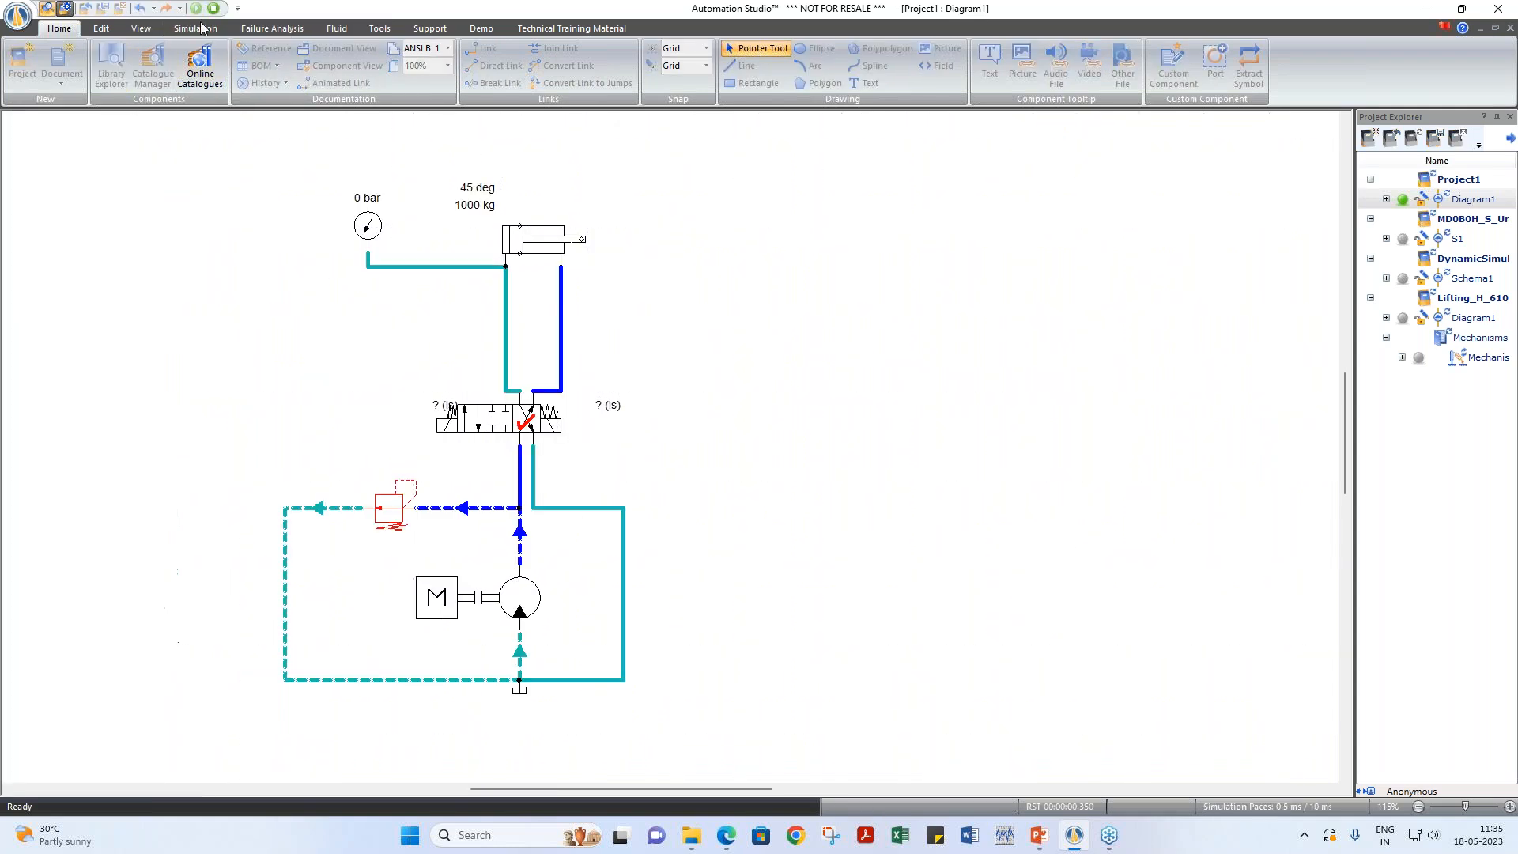
{"action": "left_click", "coordinate": [467, 422]}
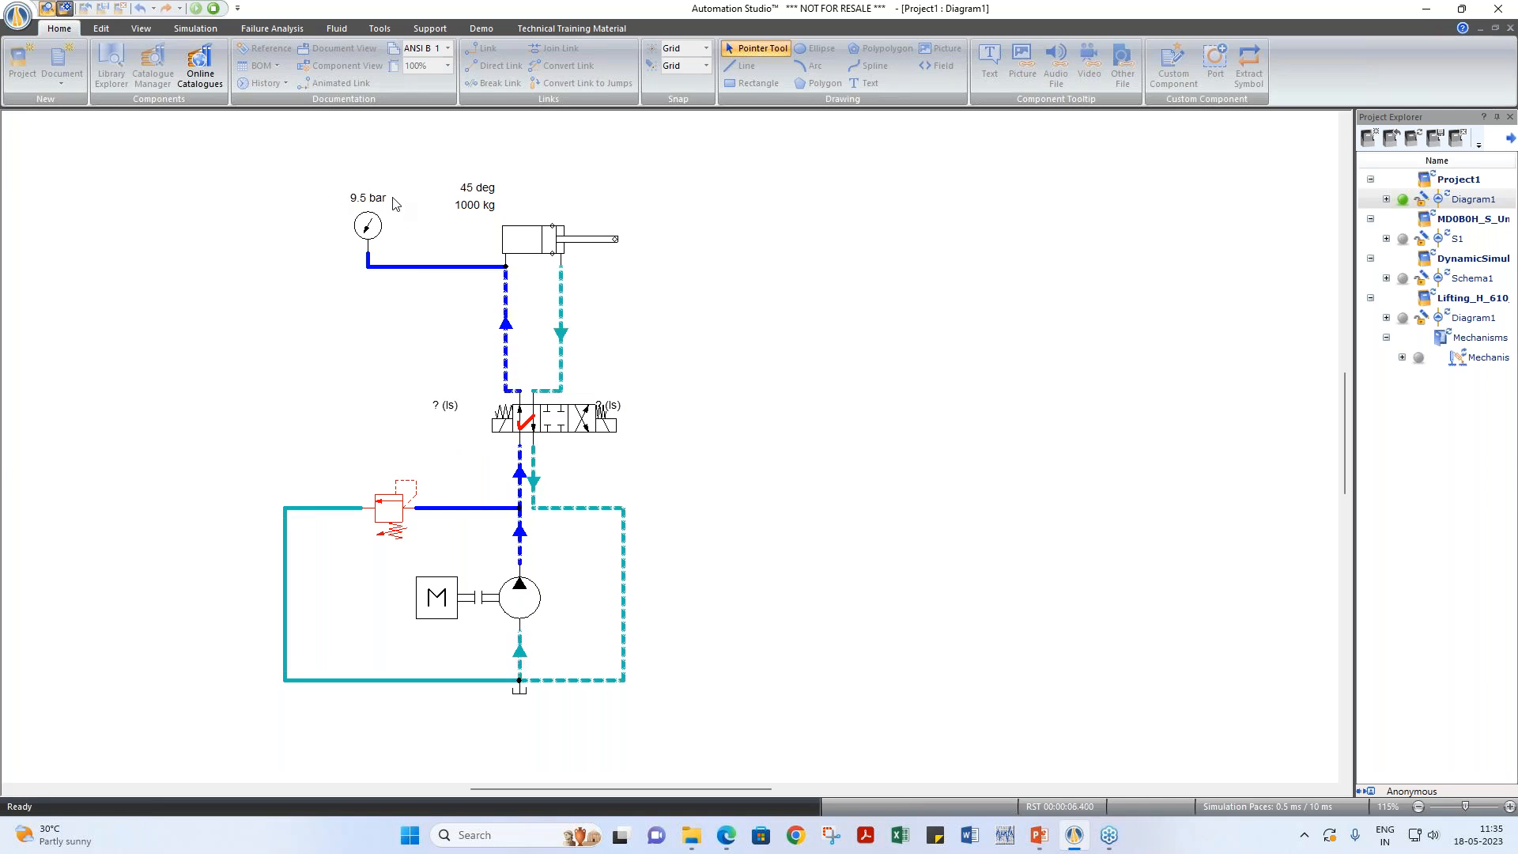
{"action": "left_click", "coordinate": [594, 426]}
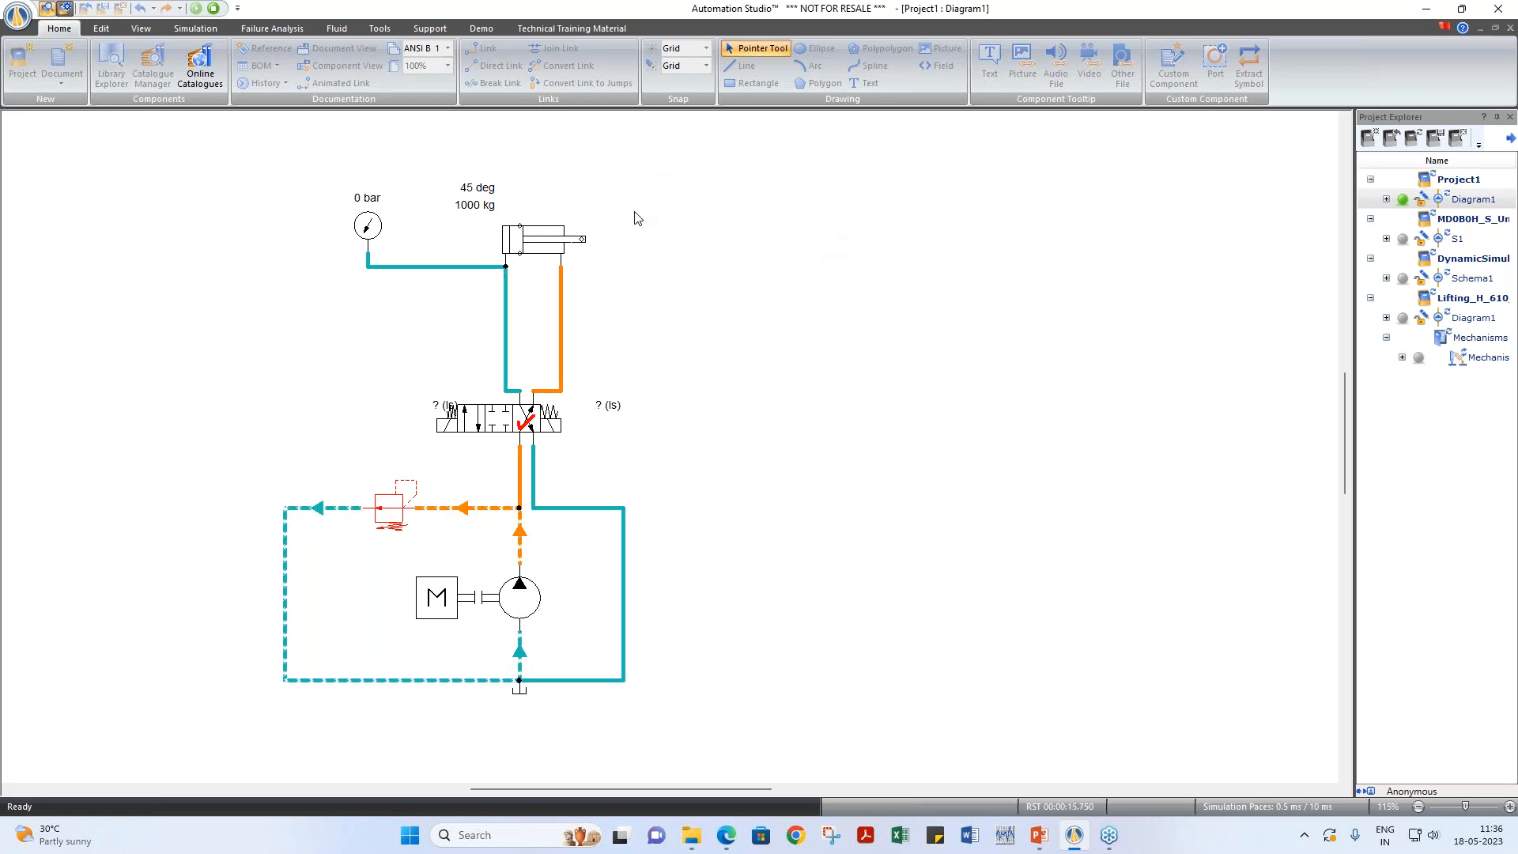
{"action": "left_click", "coordinate": [471, 440]}
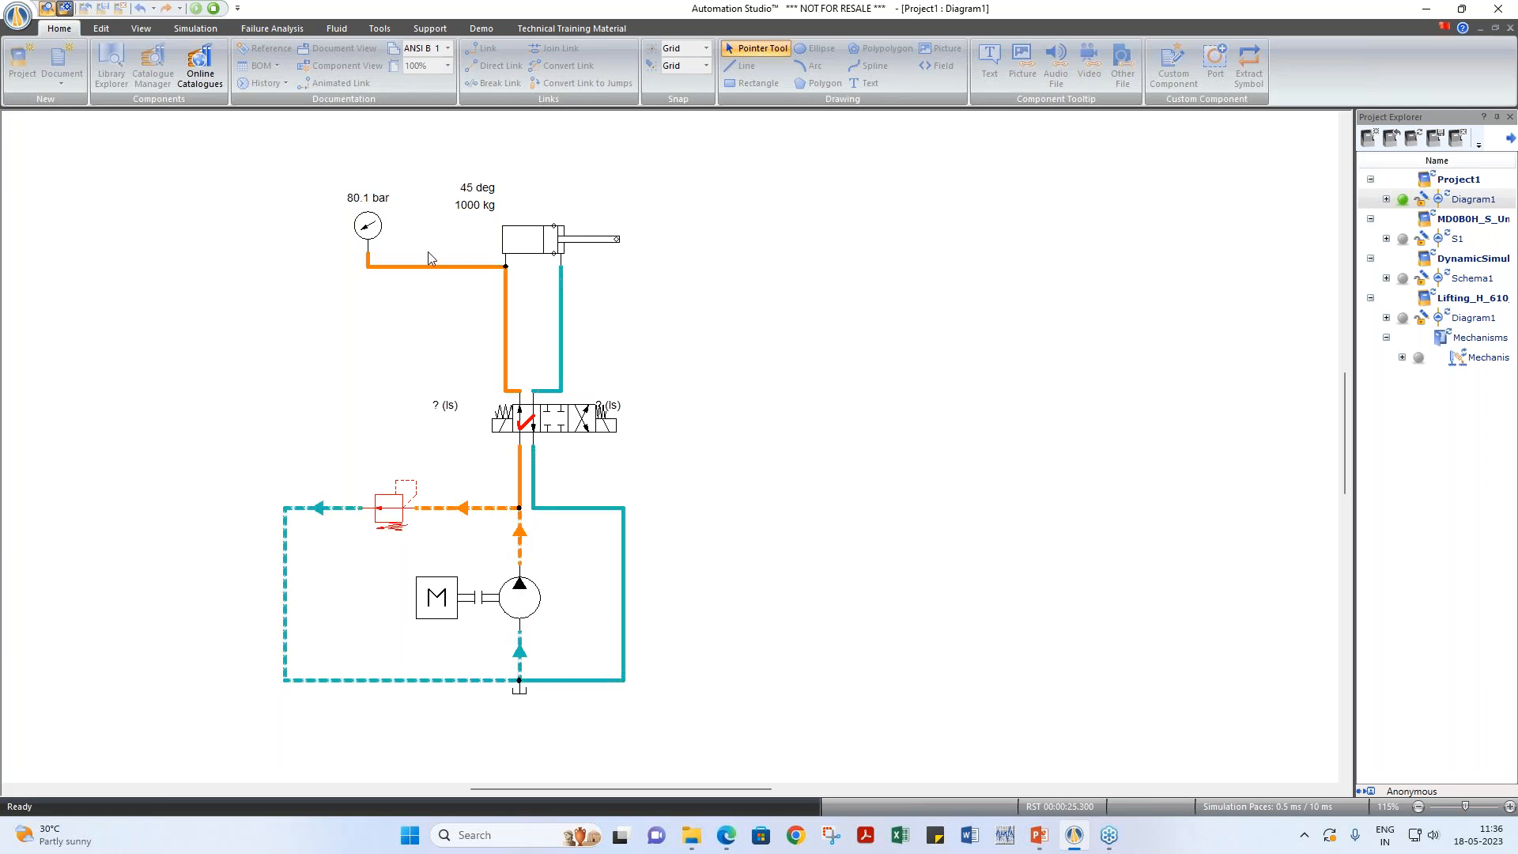
Step: Stop the simulation and replace the loaded cylinder in the circuit with a new double-acting cylinder, moving the old one aside
{"action": "left_click", "coordinate": [215, 9]}
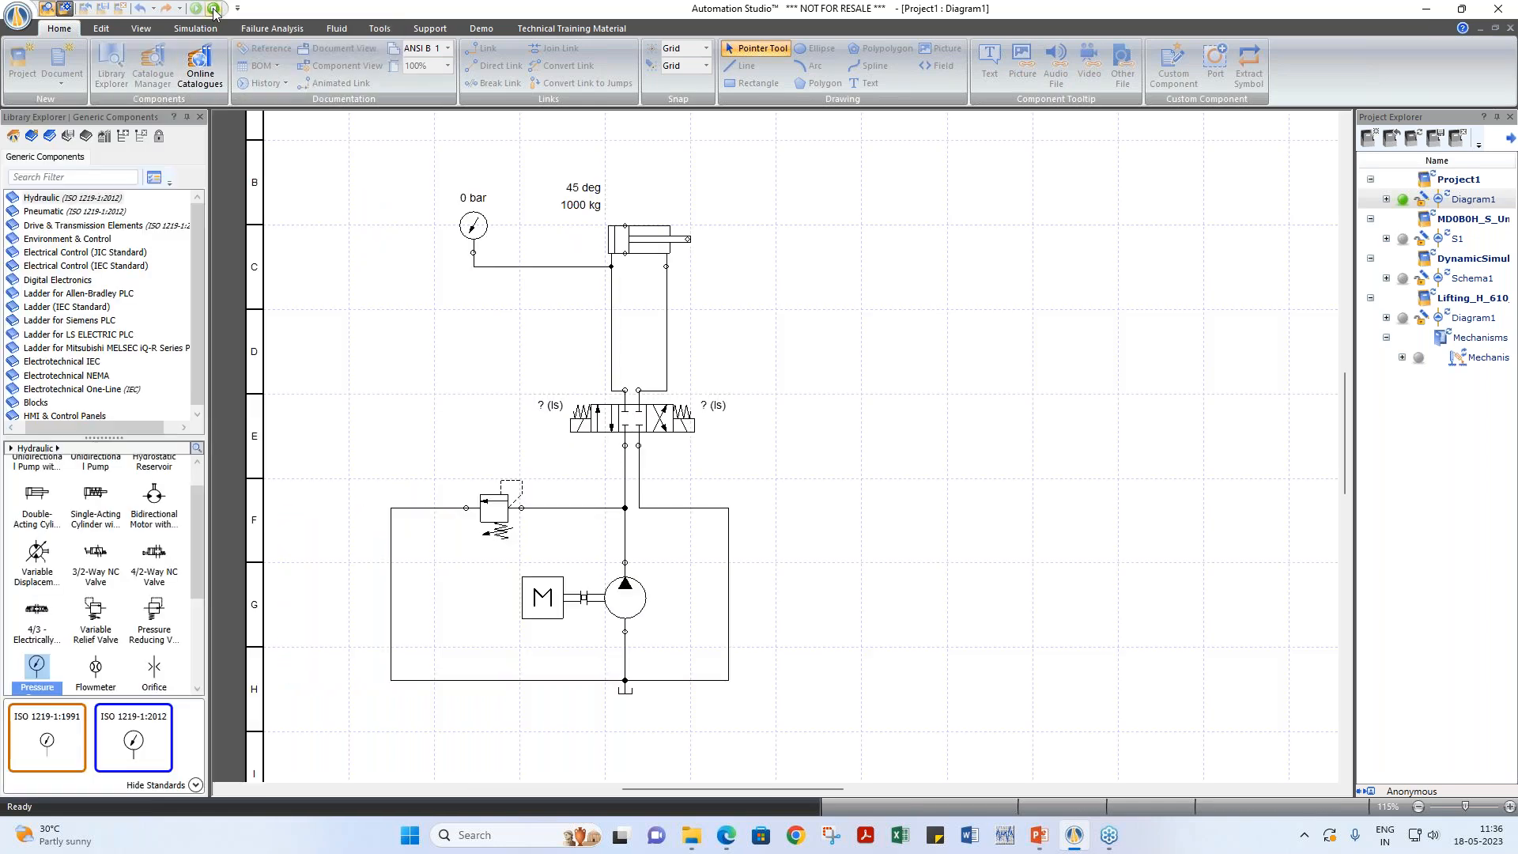
{"action": "left_click", "coordinate": [634, 255]}
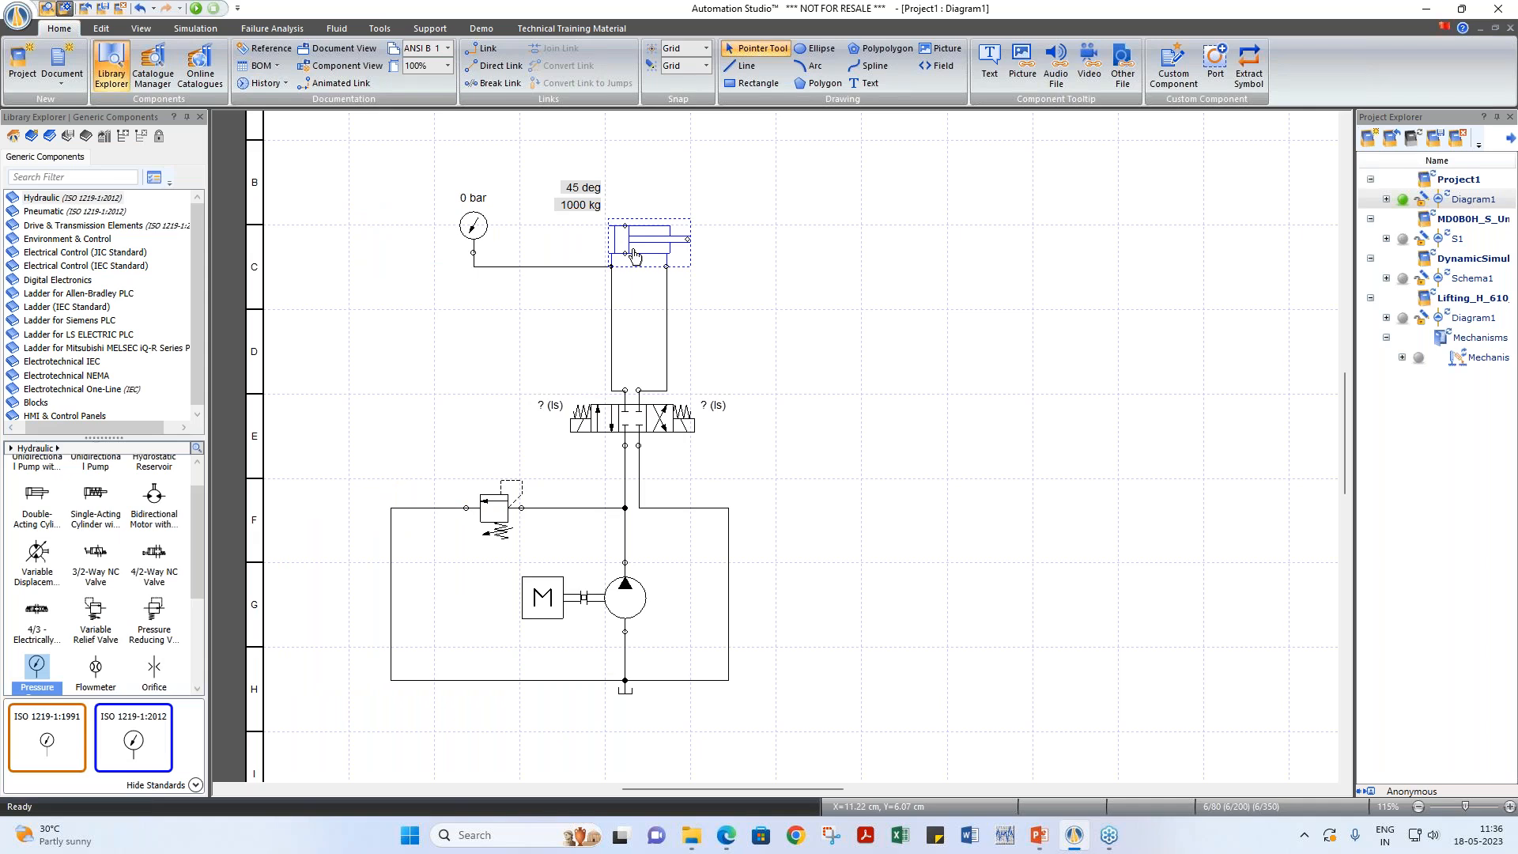
{"action": "left_click_drag", "start_coordinate": [638, 253], "coordinate": [831, 245]}
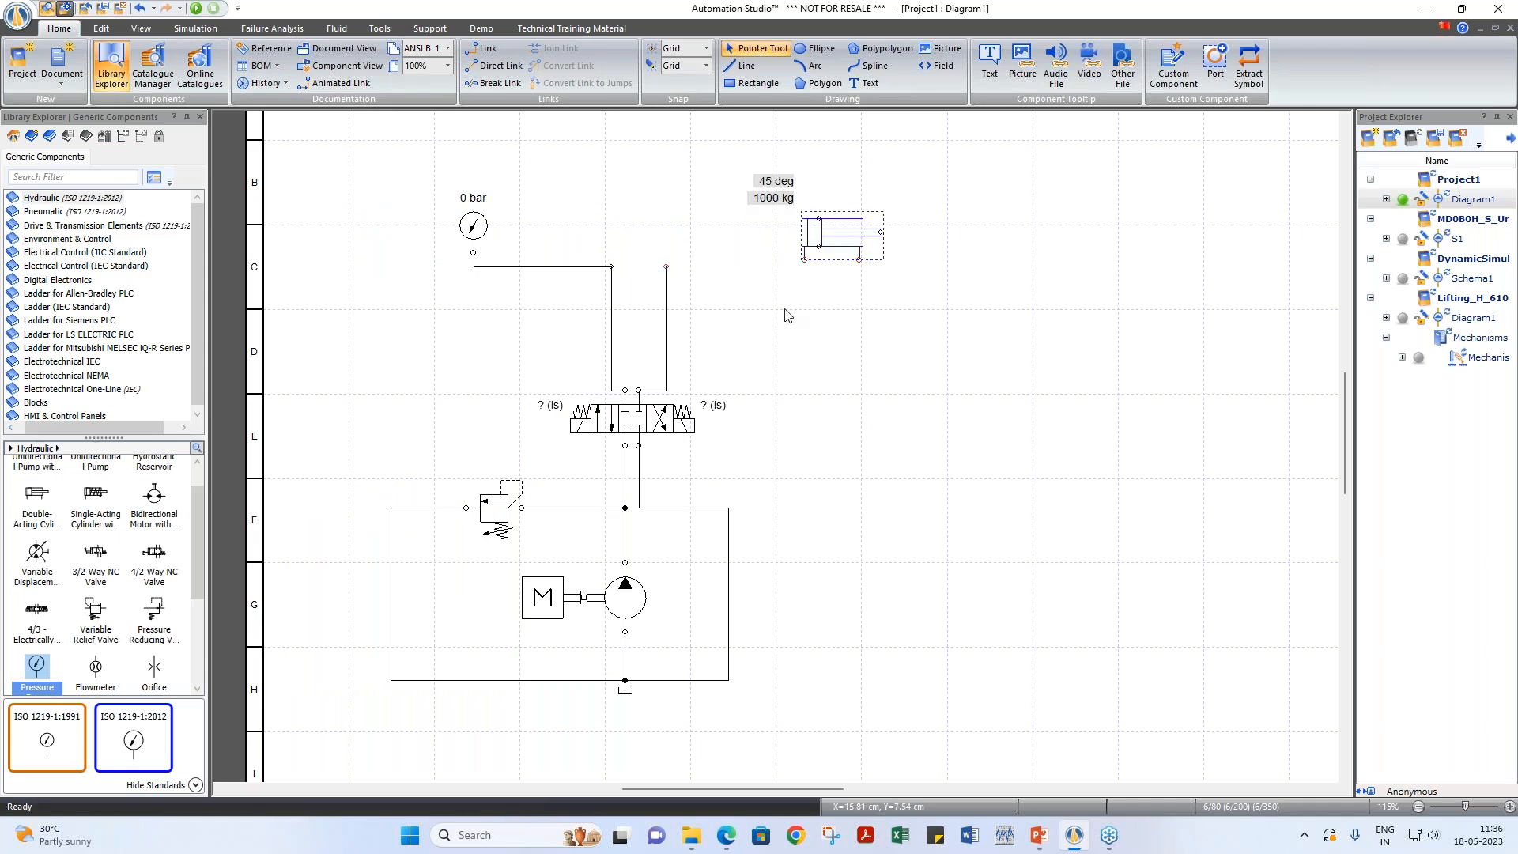
{"action": "left_click", "coordinate": [44, 500]}
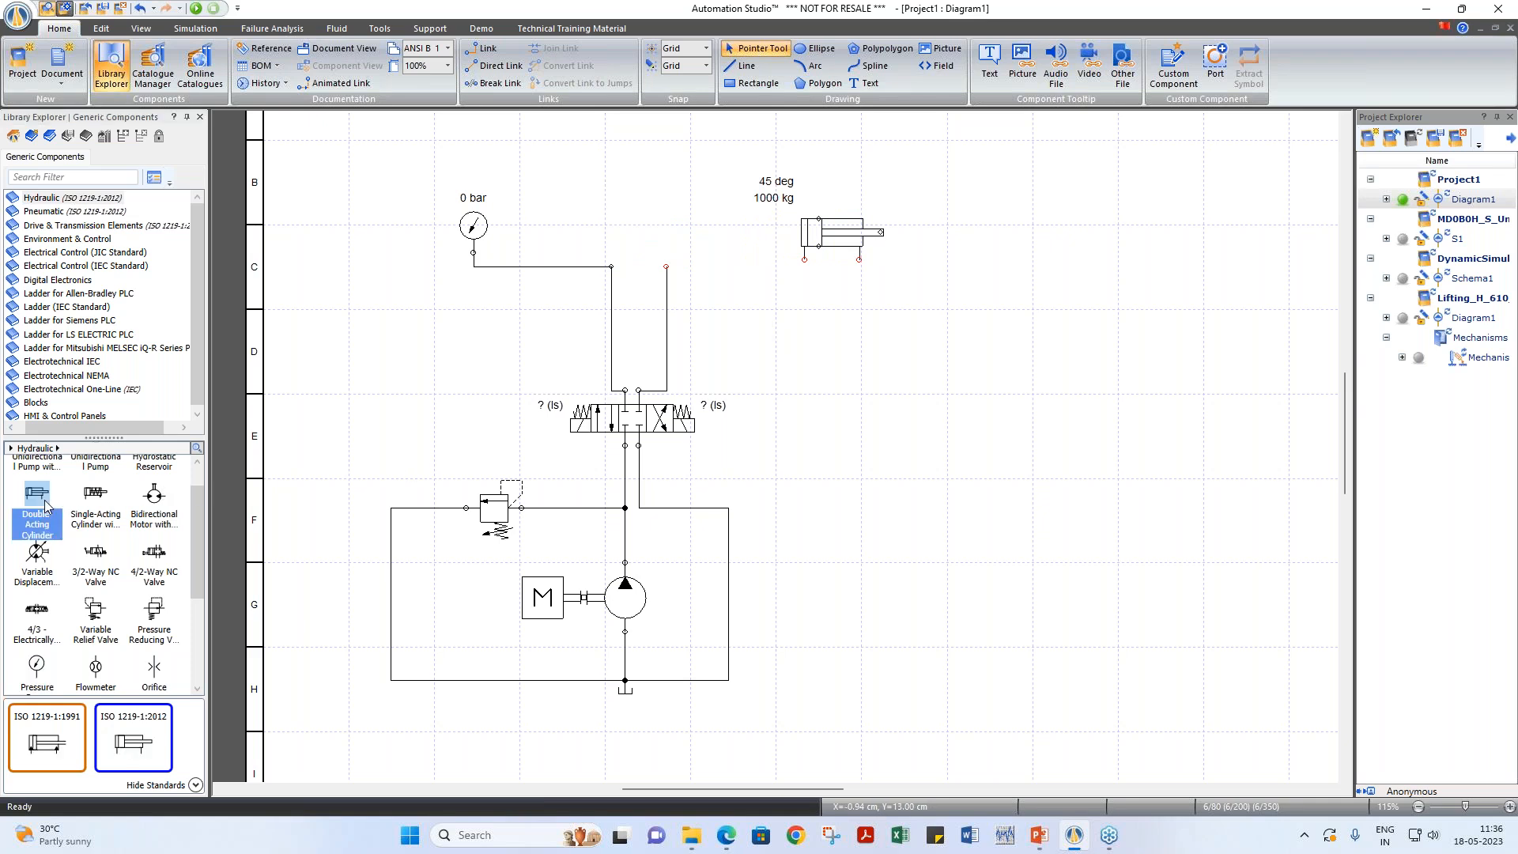
{"action": "left_click_drag", "start_coordinate": [43, 506], "coordinate": [648, 246]}
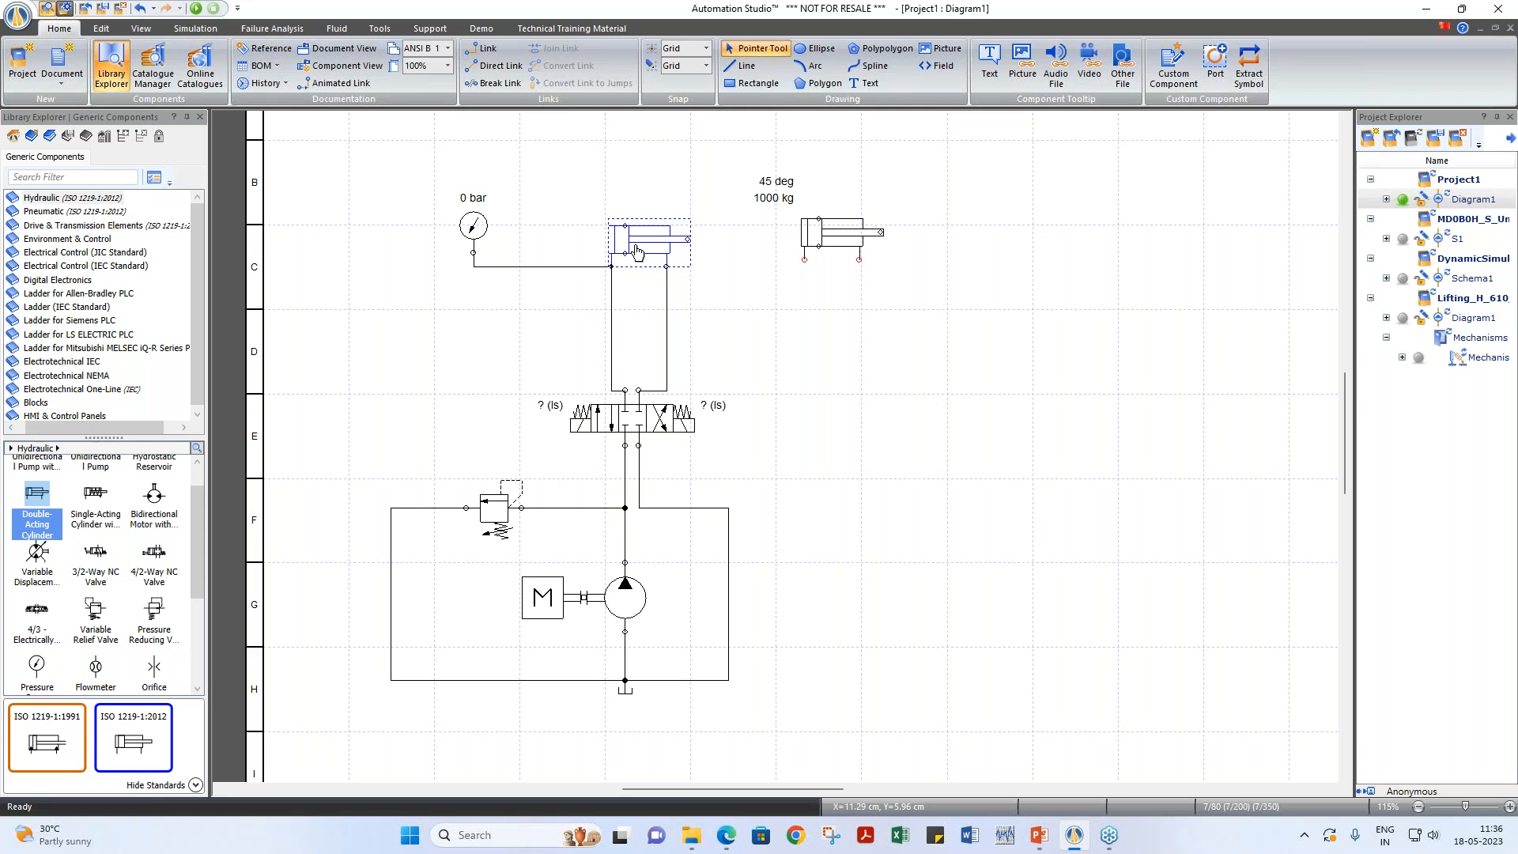
Step: Open the new cylinder's force curves and view its driving force curve for the extension and retraction strokes
{"action": "double_click", "coordinate": [637, 251]}
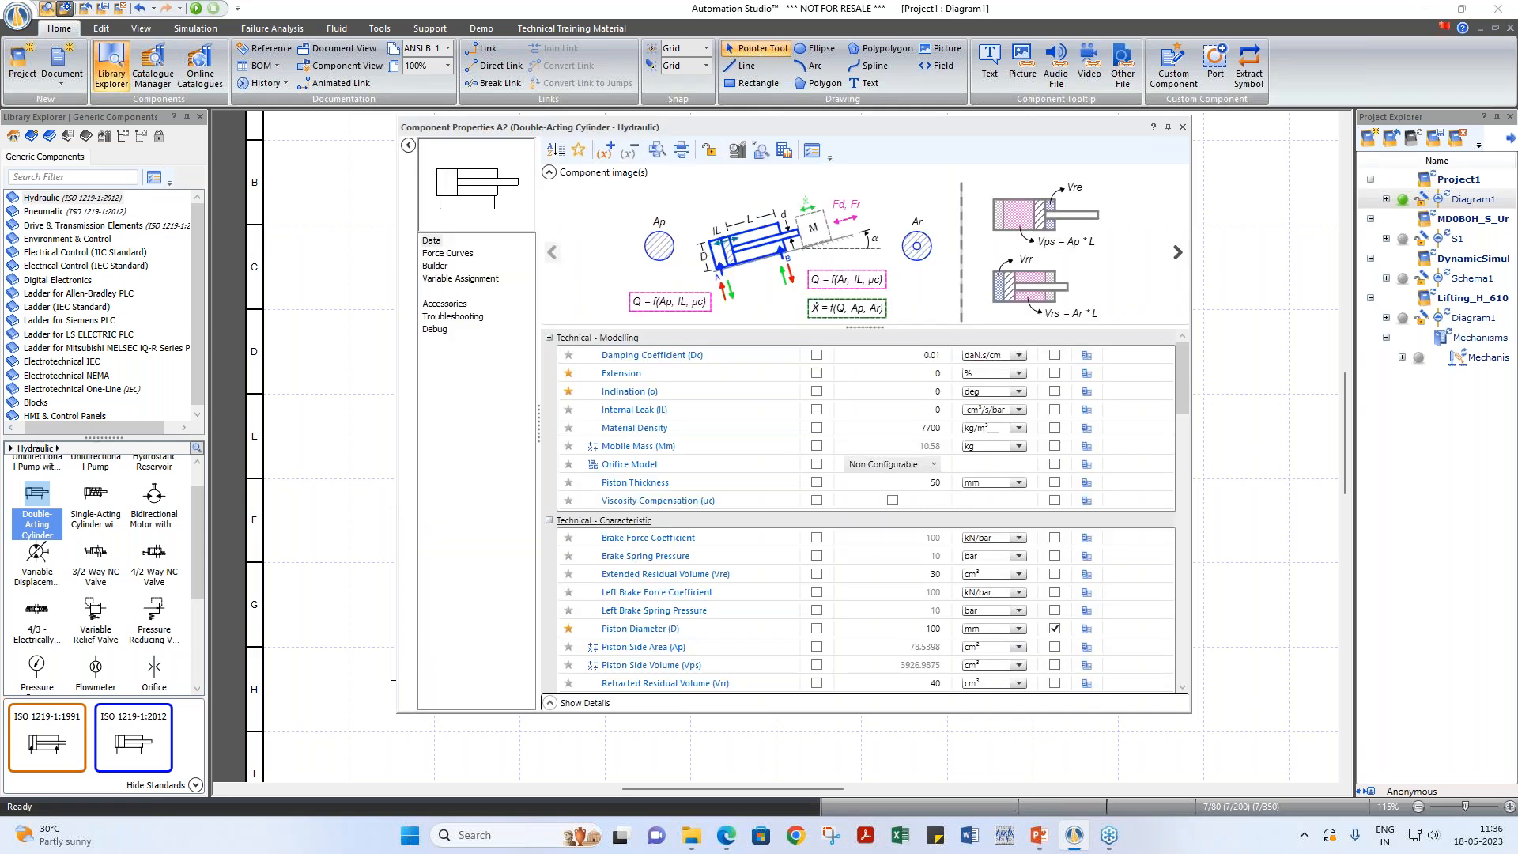
{"action": "left_click", "coordinate": [462, 259]}
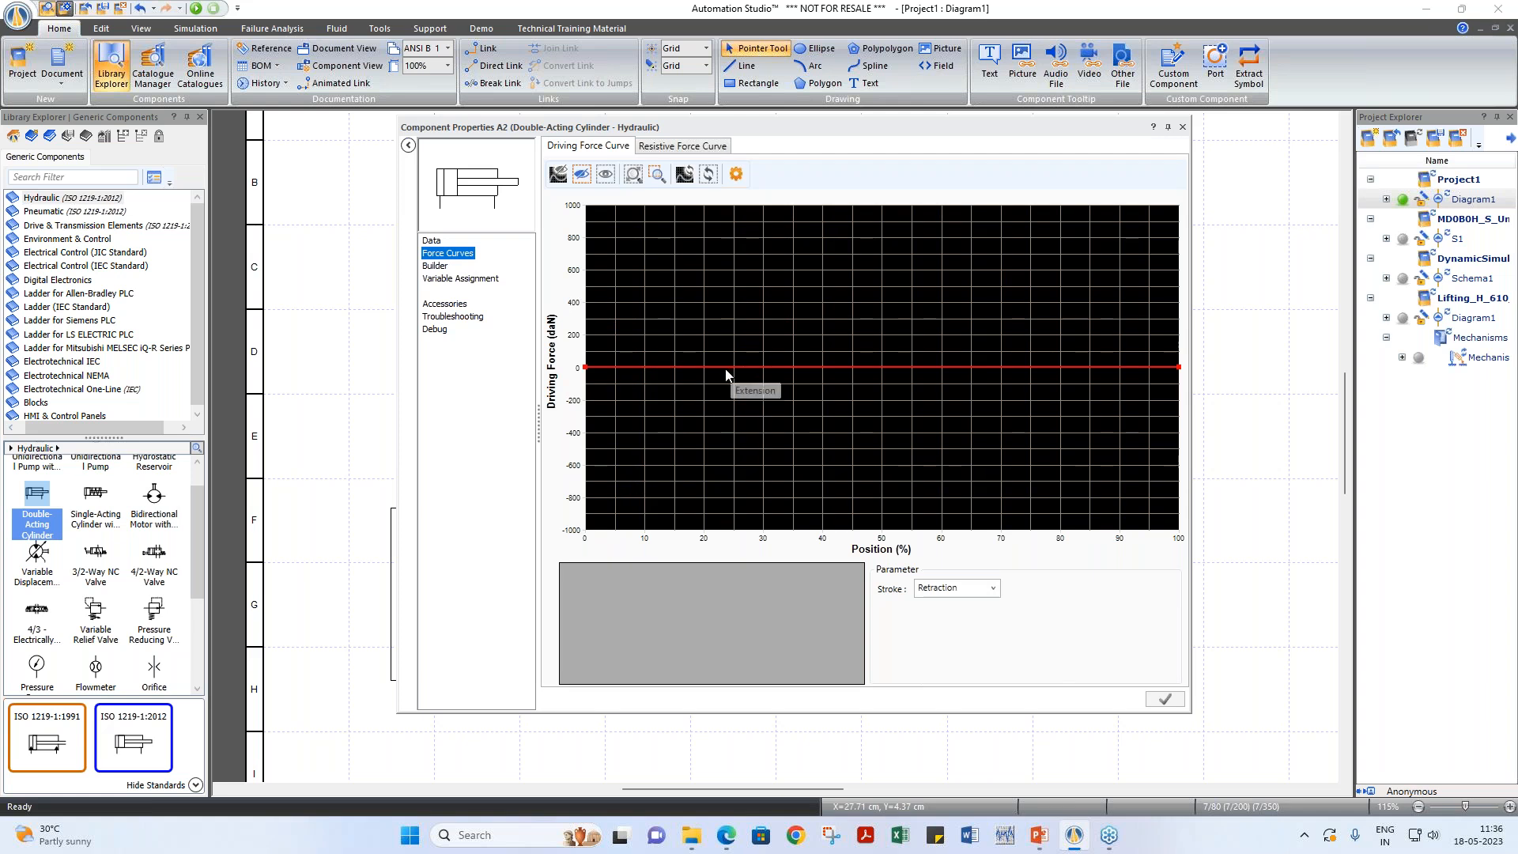
{"action": "left_click", "coordinate": [993, 589]}
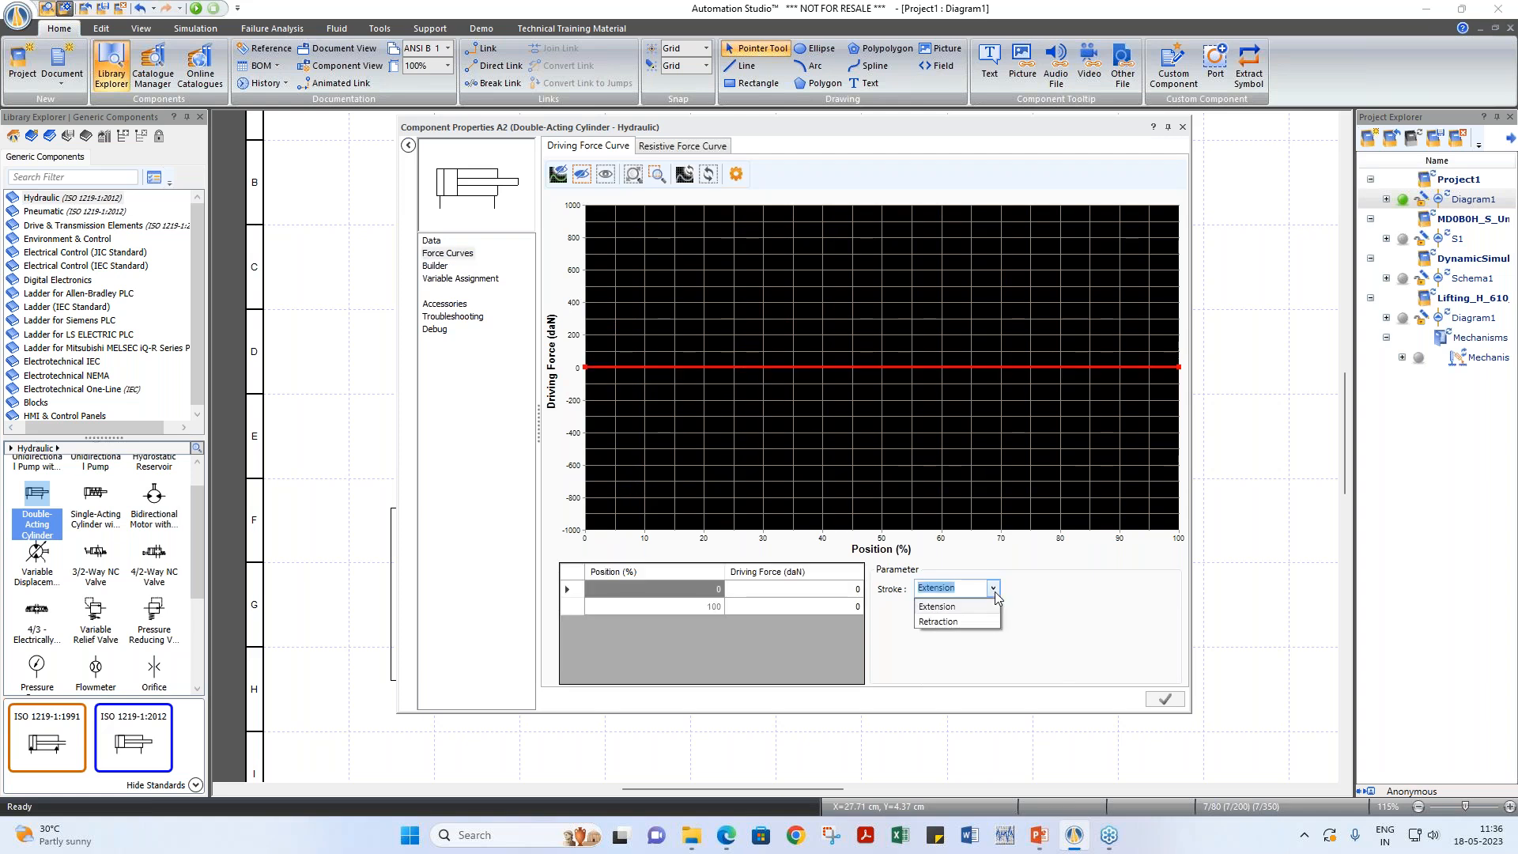
{"action": "left_click", "coordinate": [963, 626]}
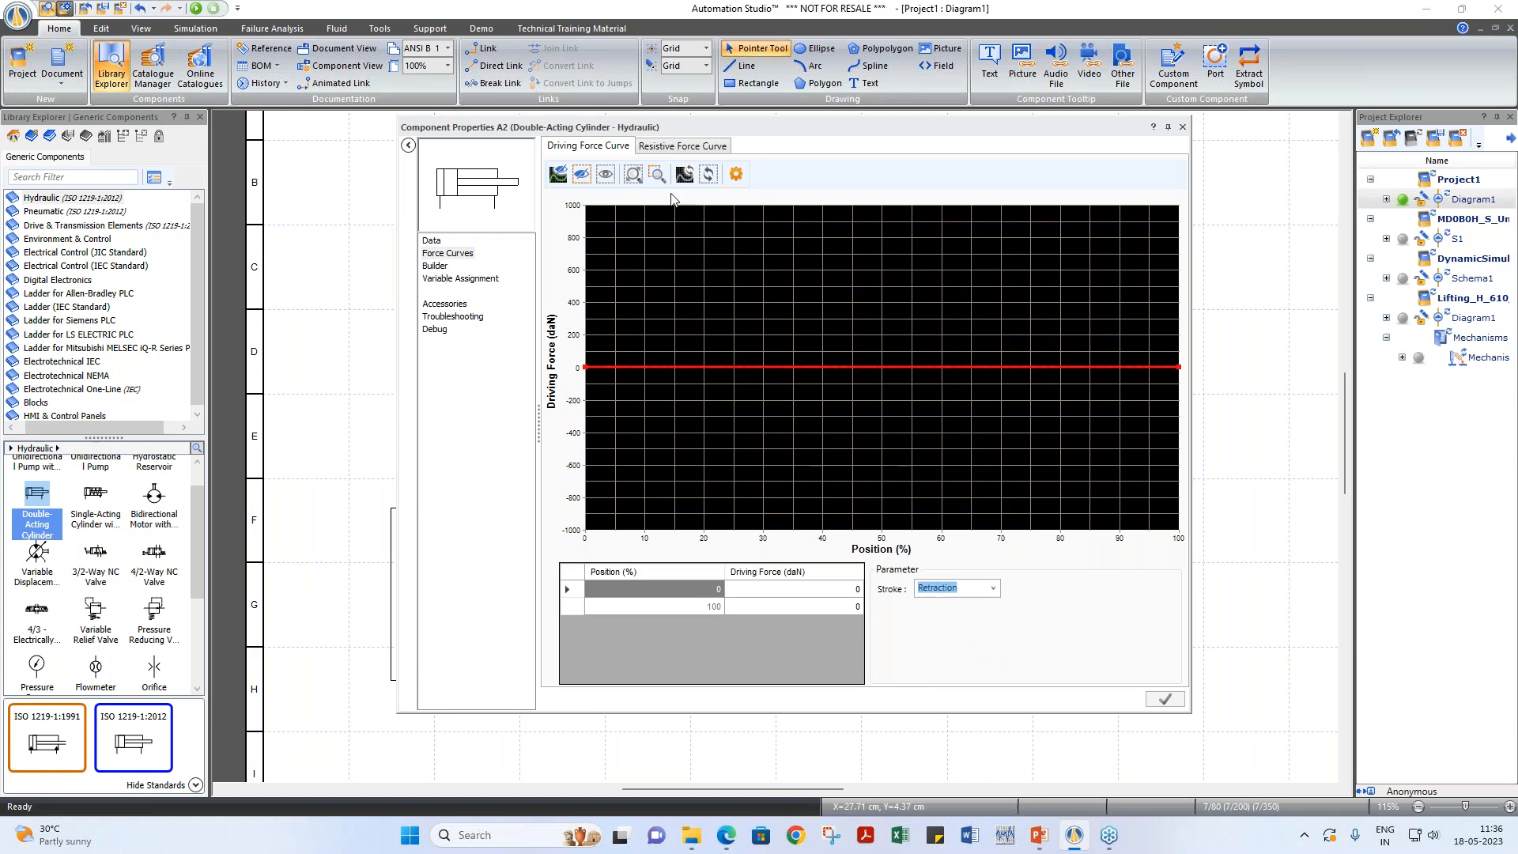
Step: Raise the cylinder's resistive force curve for the extension stroke to about 3163 daN at 100% position and close the properties
{"action": "left_click", "coordinate": [683, 154]}
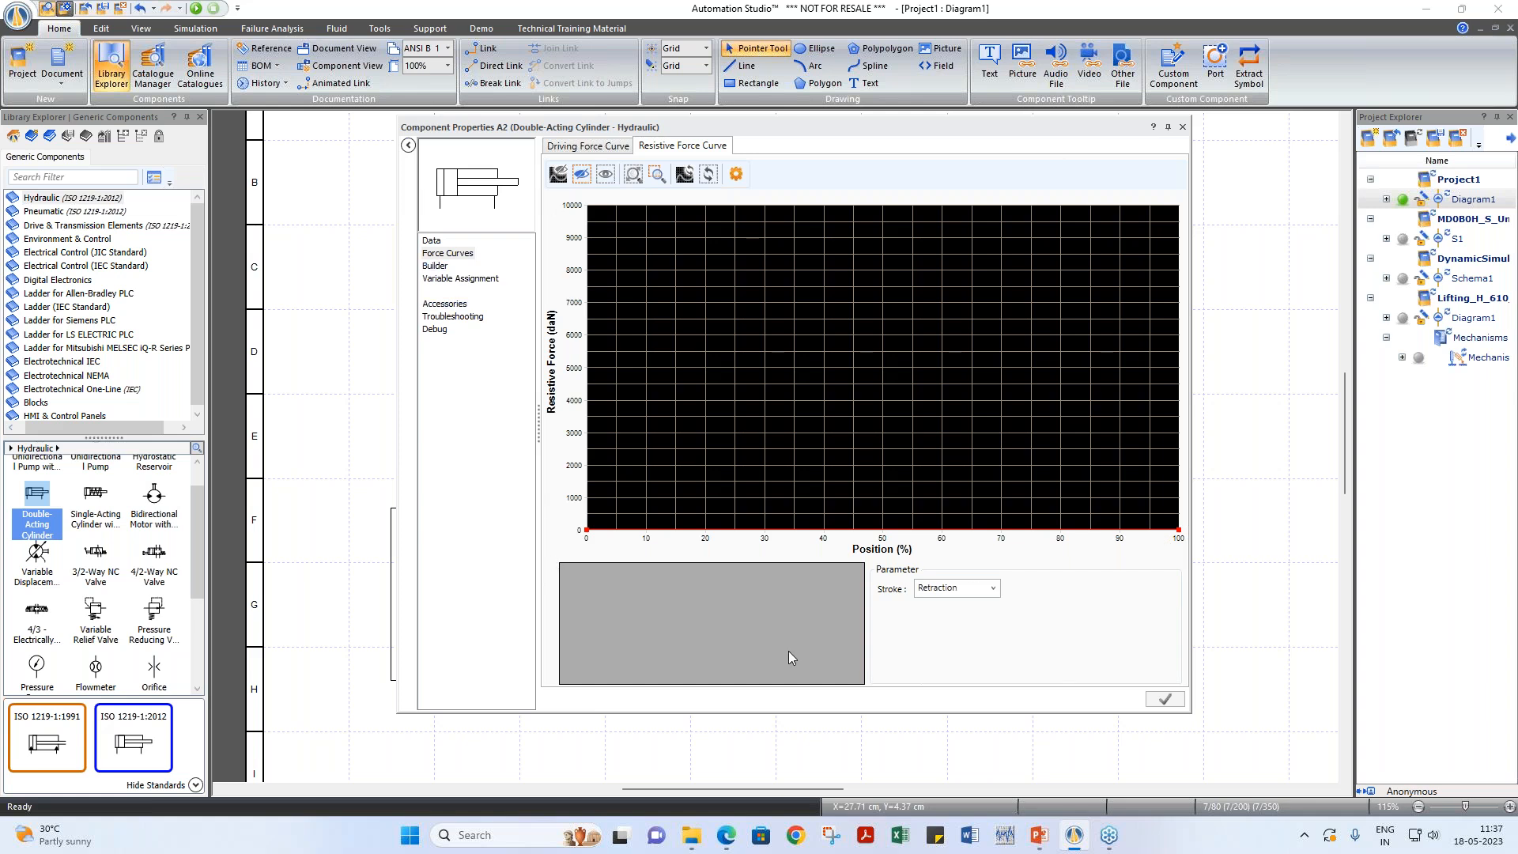
{"action": "left_click", "coordinate": [992, 588]}
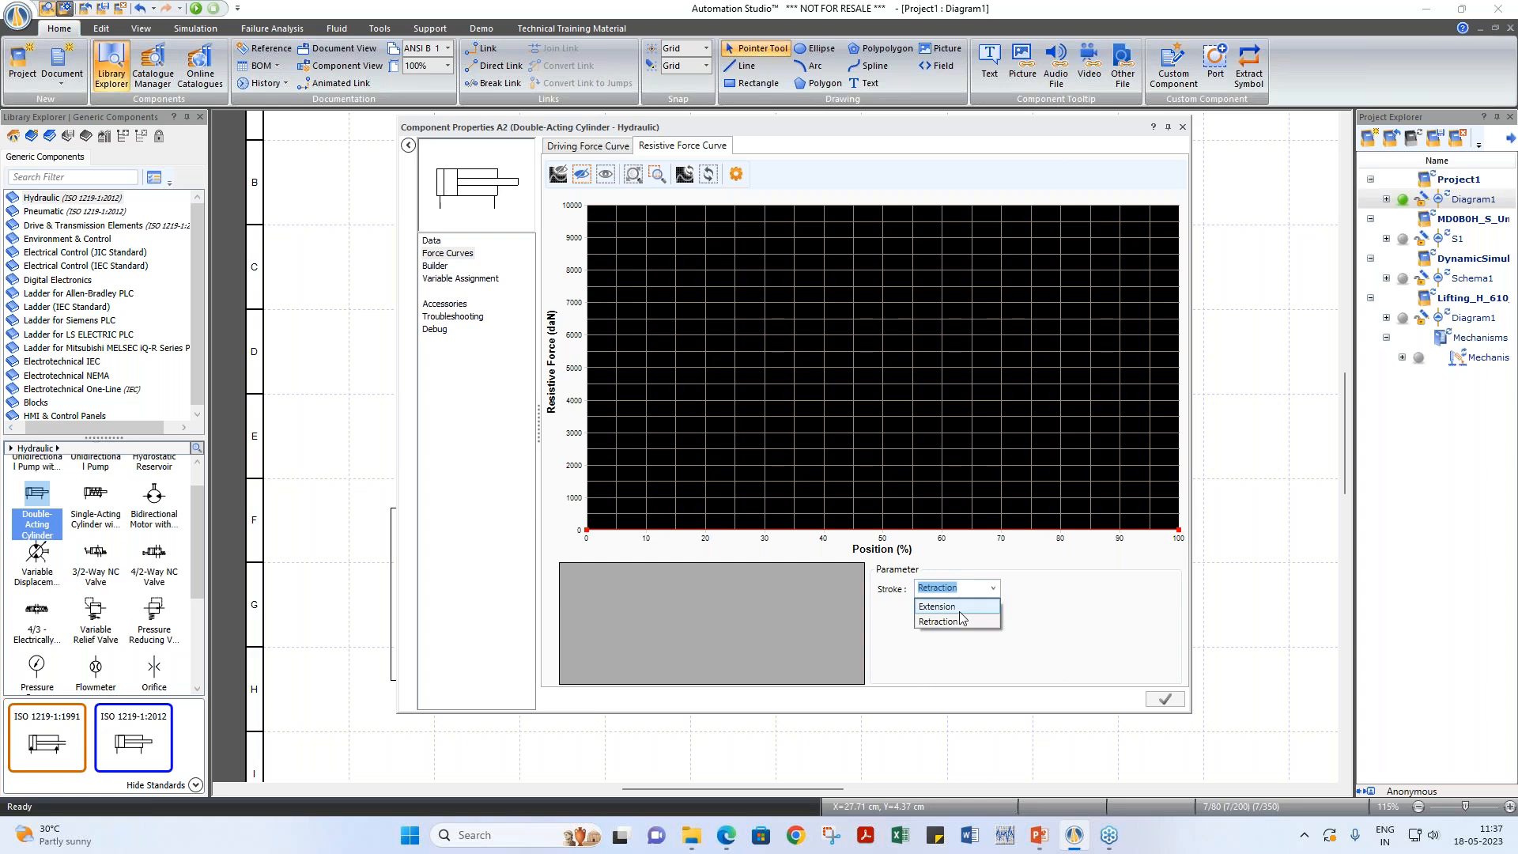
{"action": "left_click", "coordinate": [960, 610]}
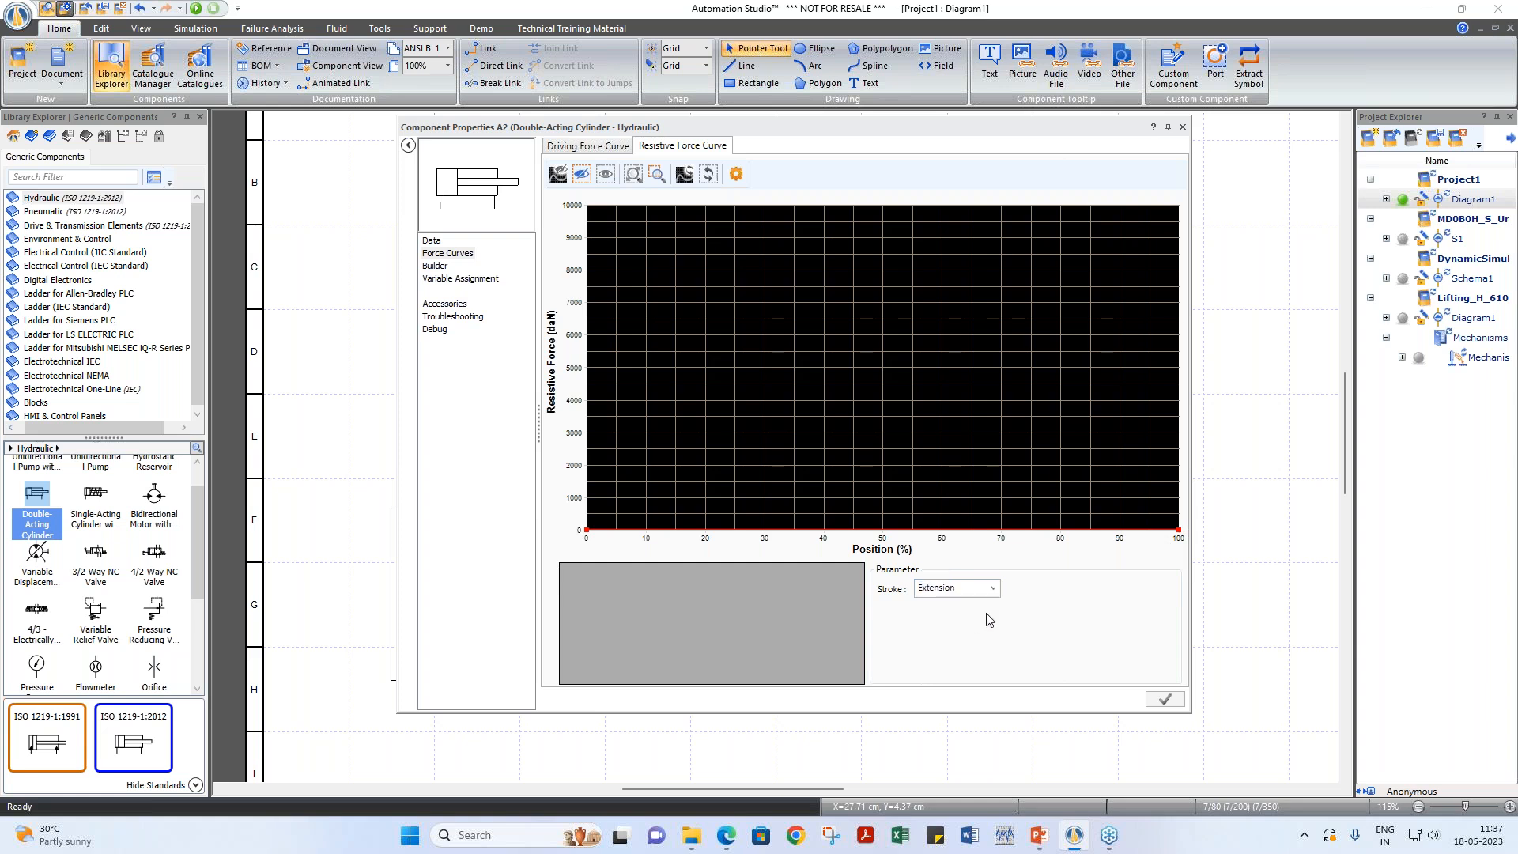
{"action": "left_click", "coordinate": [1179, 529]}
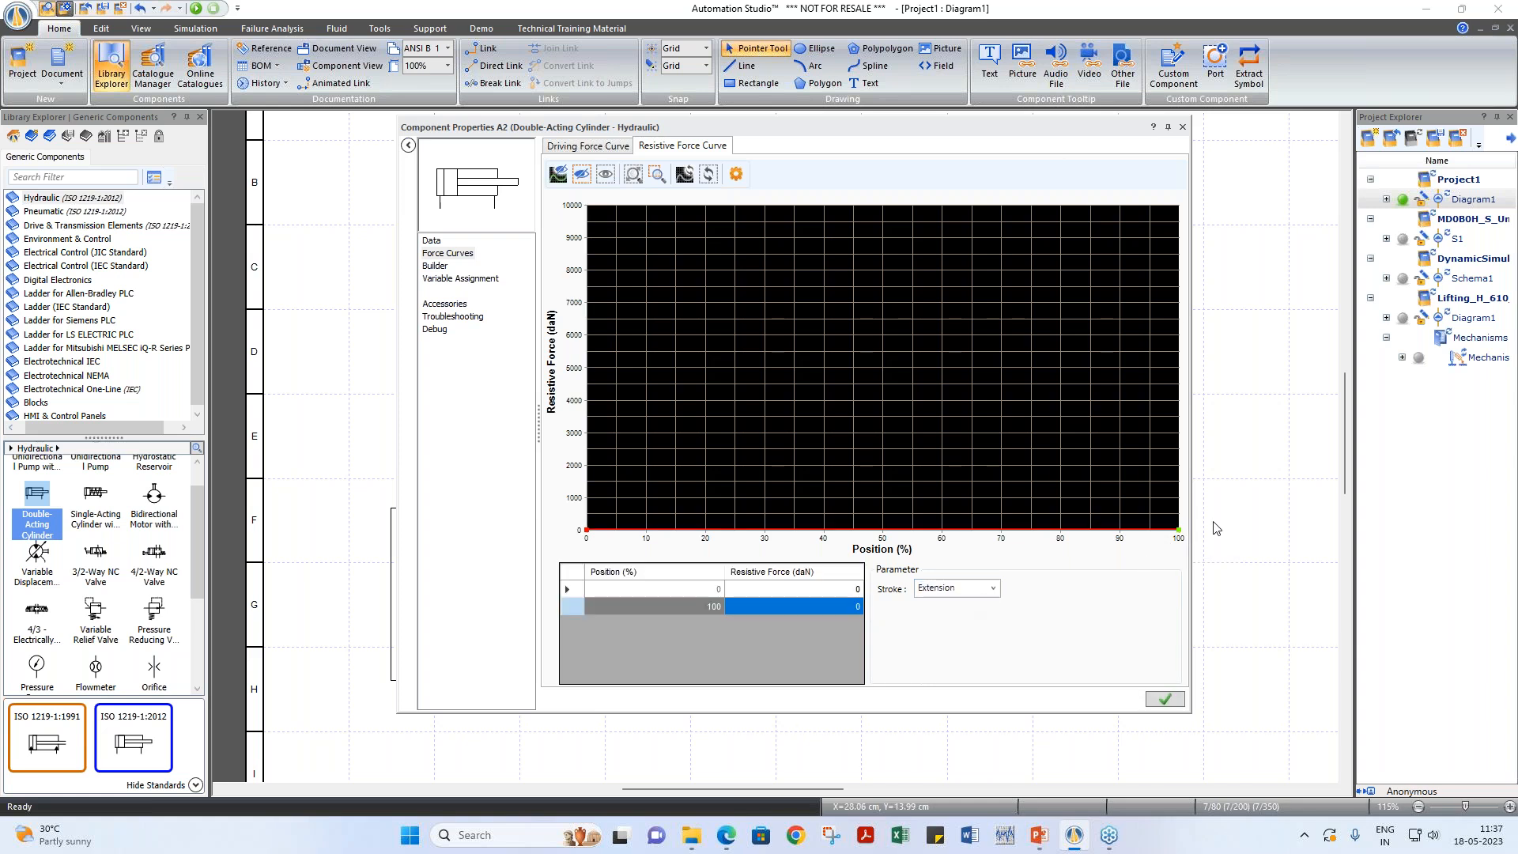
{"action": "left_click_drag", "start_coordinate": [1179, 529], "coordinate": [1180, 433]}
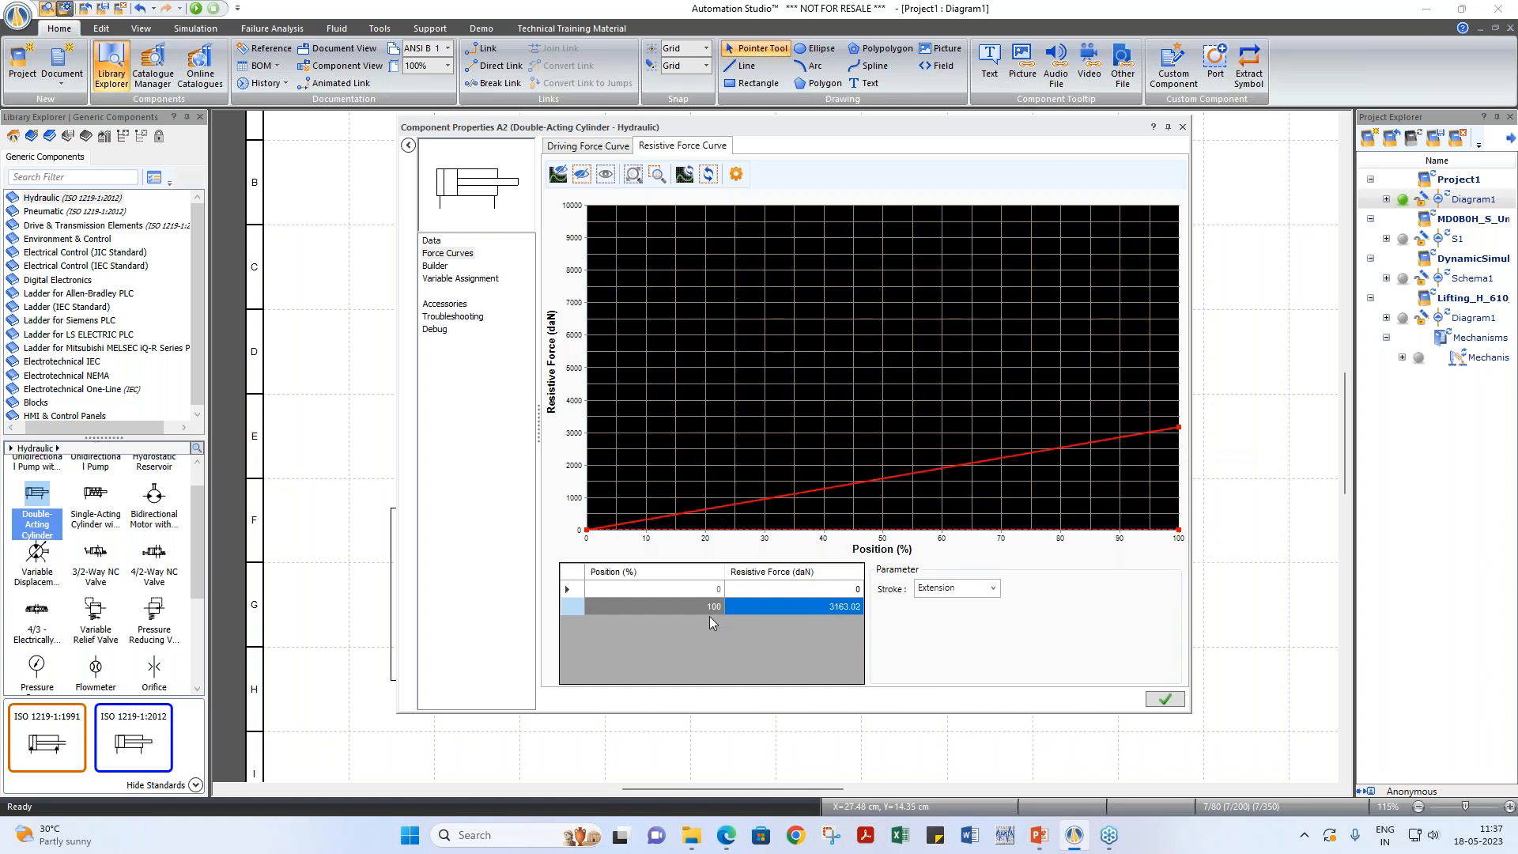
{"action": "left_click", "coordinate": [781, 591]}
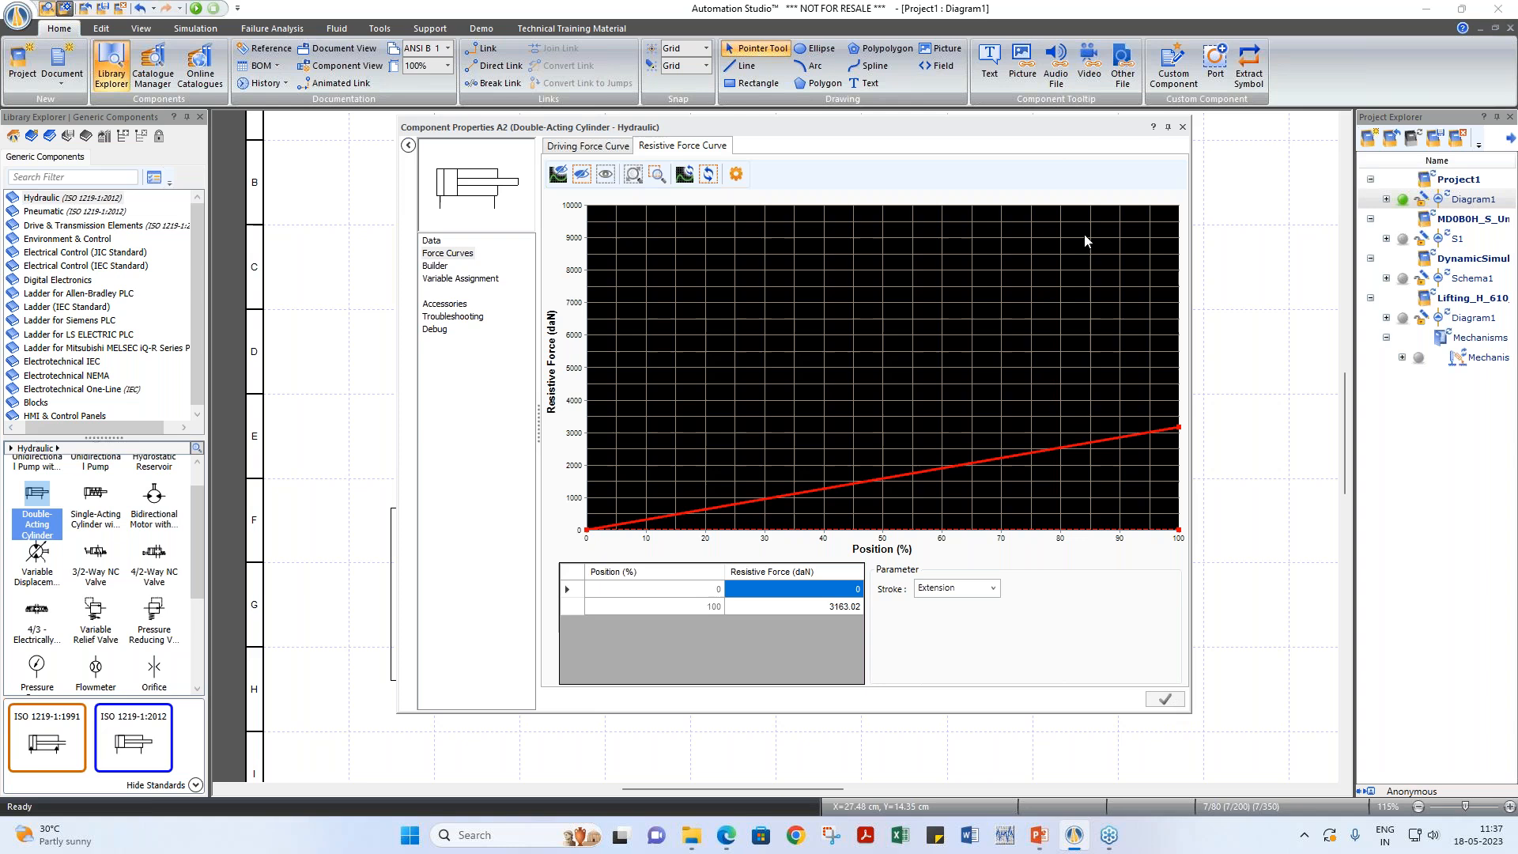
{"action": "left_click", "coordinate": [1183, 128]}
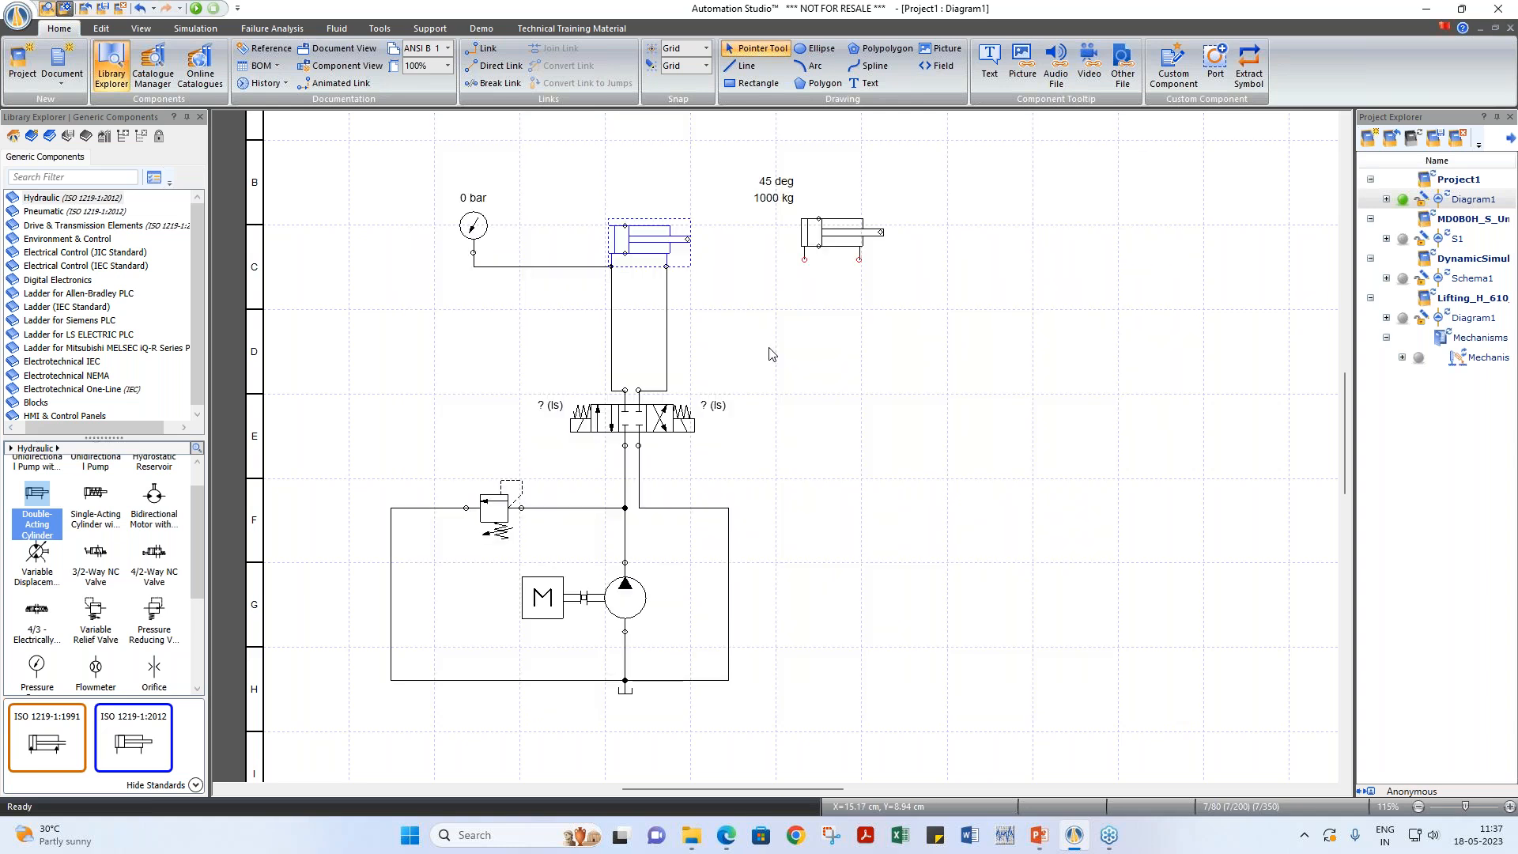
Step: Simulate the circuit with the resistive force, retracting and re-extending the cylinder while watching the gauge, and stop the simulation
{"action": "left_click", "coordinate": [196, 9]}
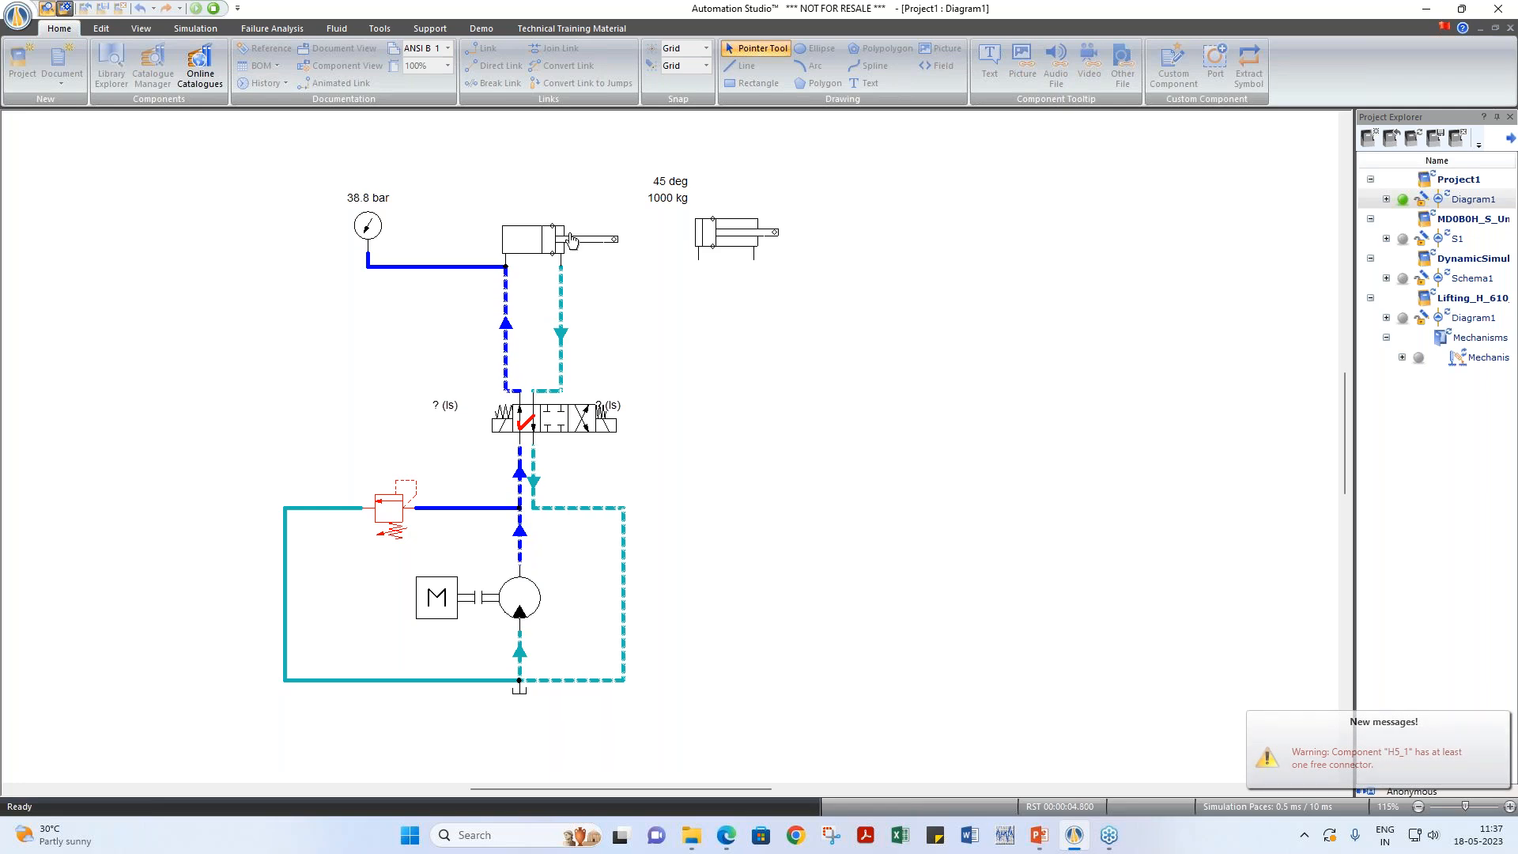
{"action": "left_click", "coordinate": [584, 424]}
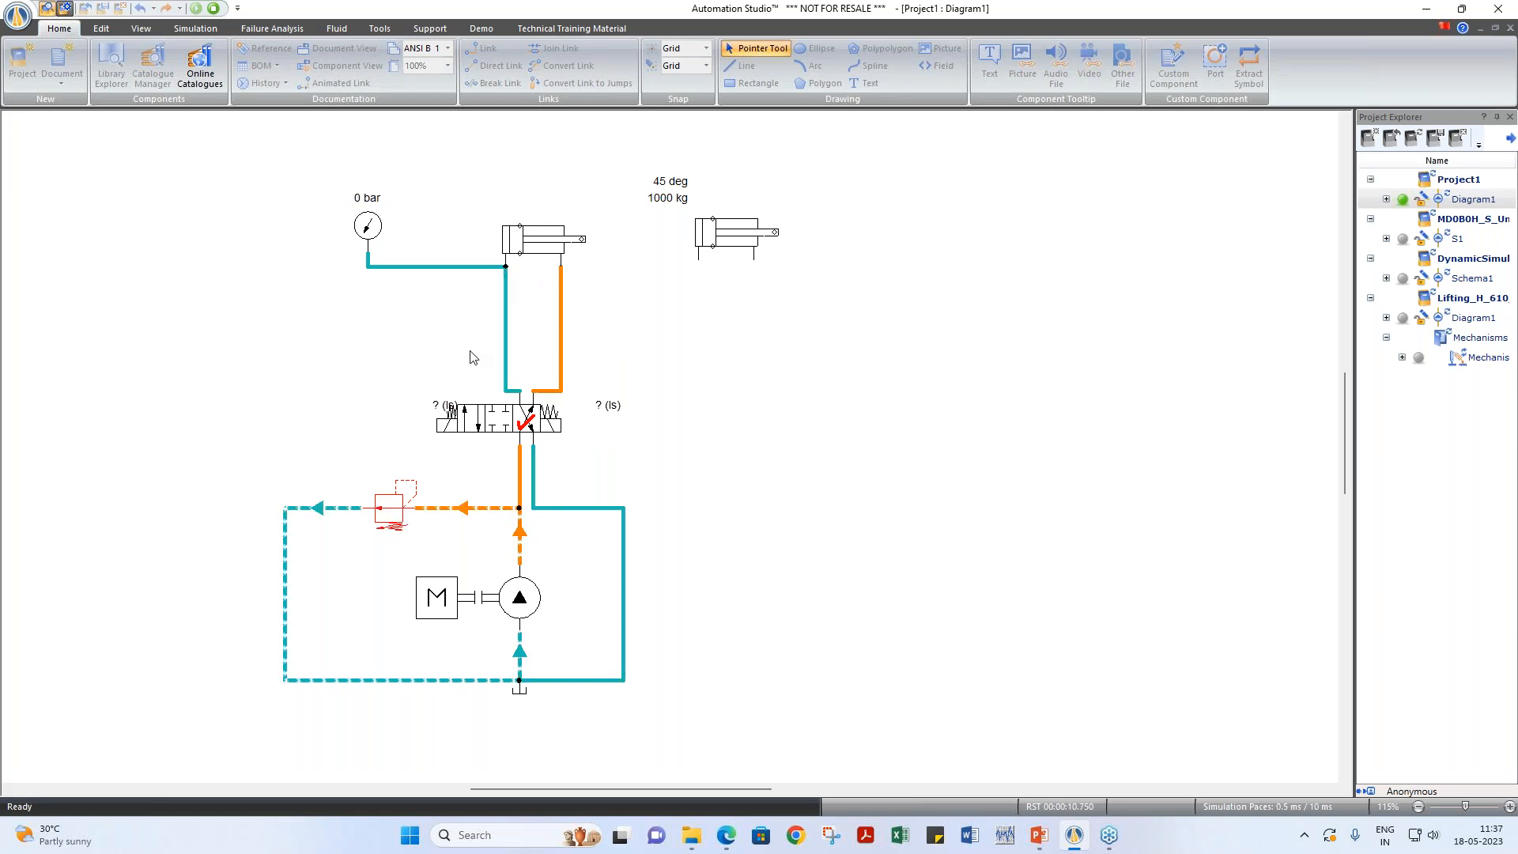
{"action": "left_click", "coordinate": [468, 433]}
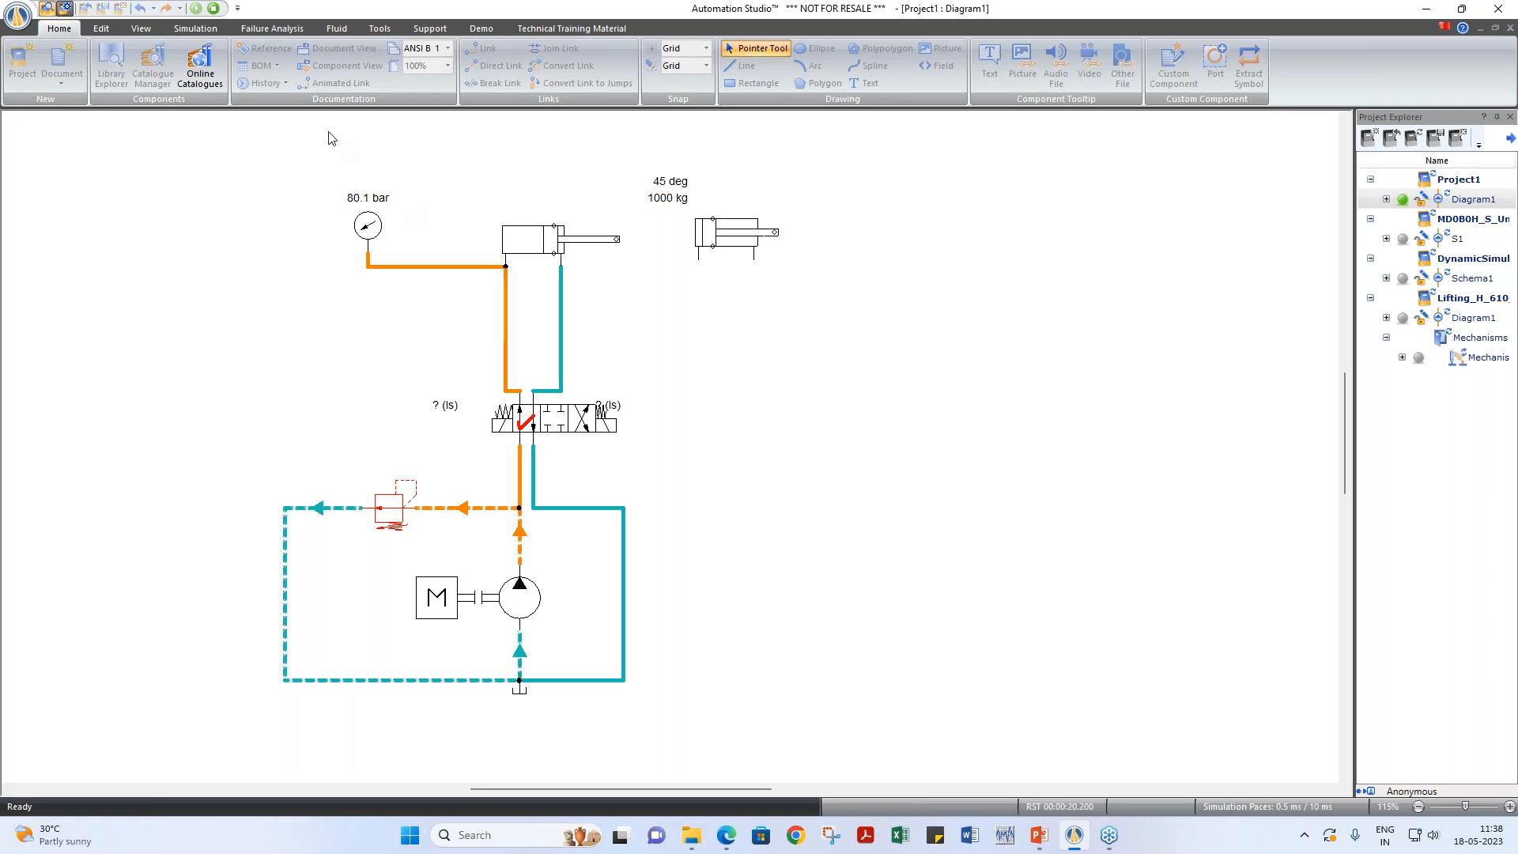
{"action": "left_click", "coordinate": [213, 11]}
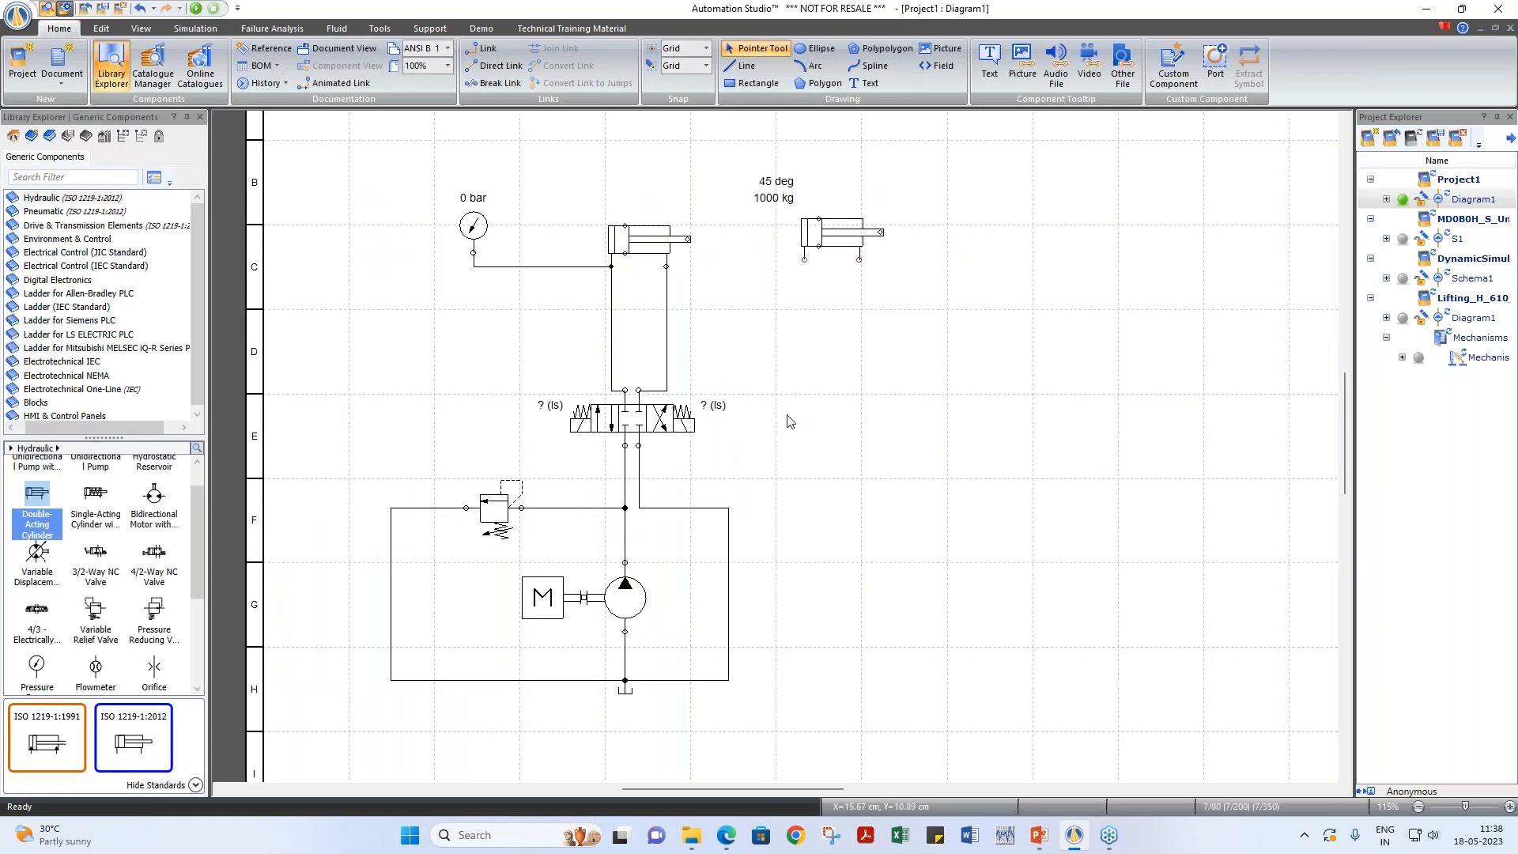
Step: Open Schema1 of the DynamicSimulation project and examine its Resistive Force example with the cylinder pushing sand
{"action": "left_click", "coordinate": [1486, 281]}
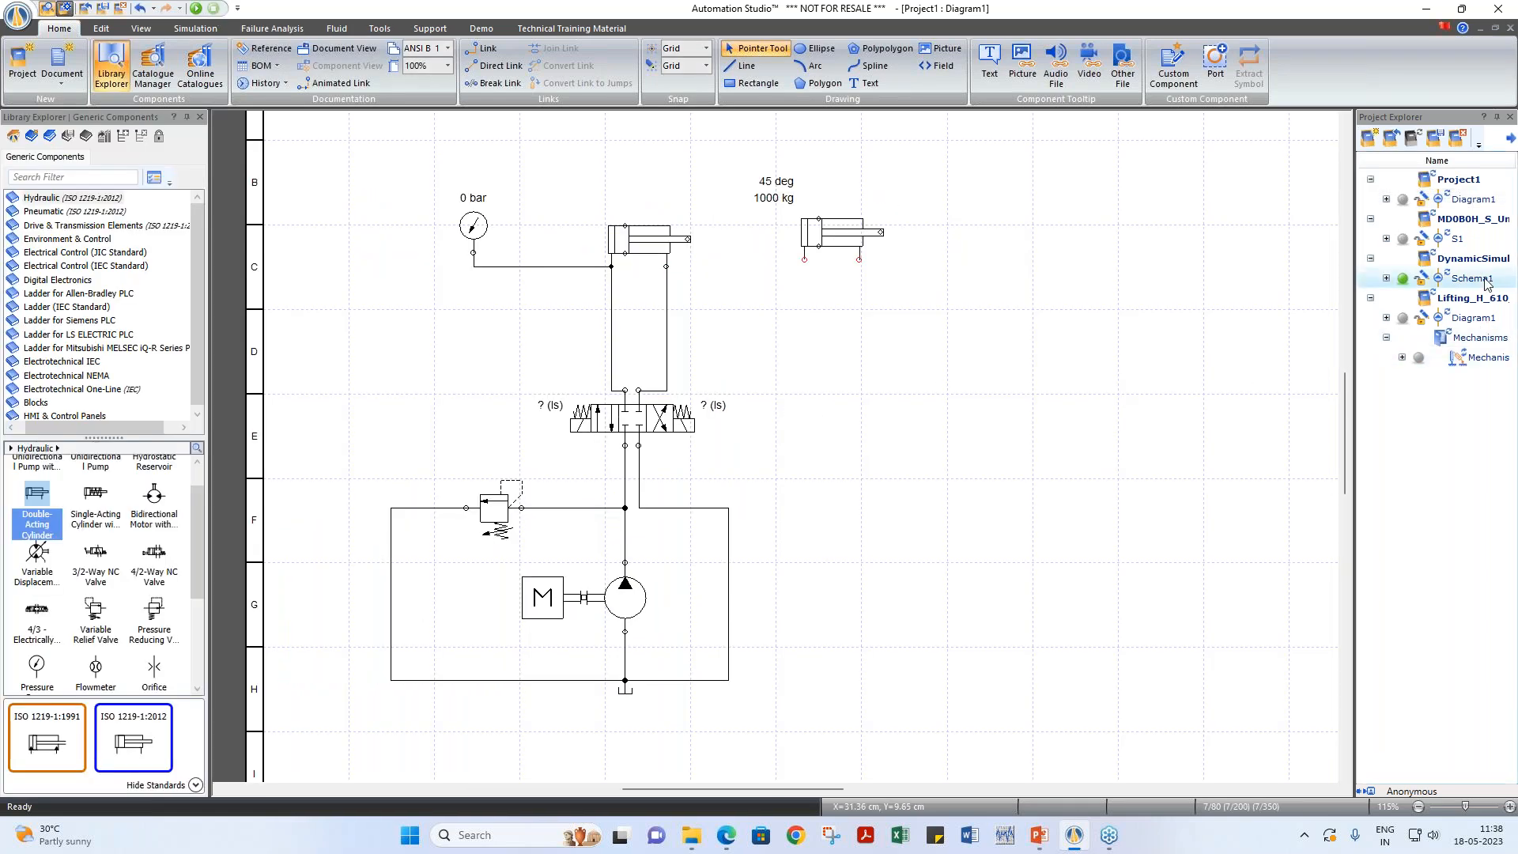
{"action": "double_click", "coordinate": [1472, 279]}
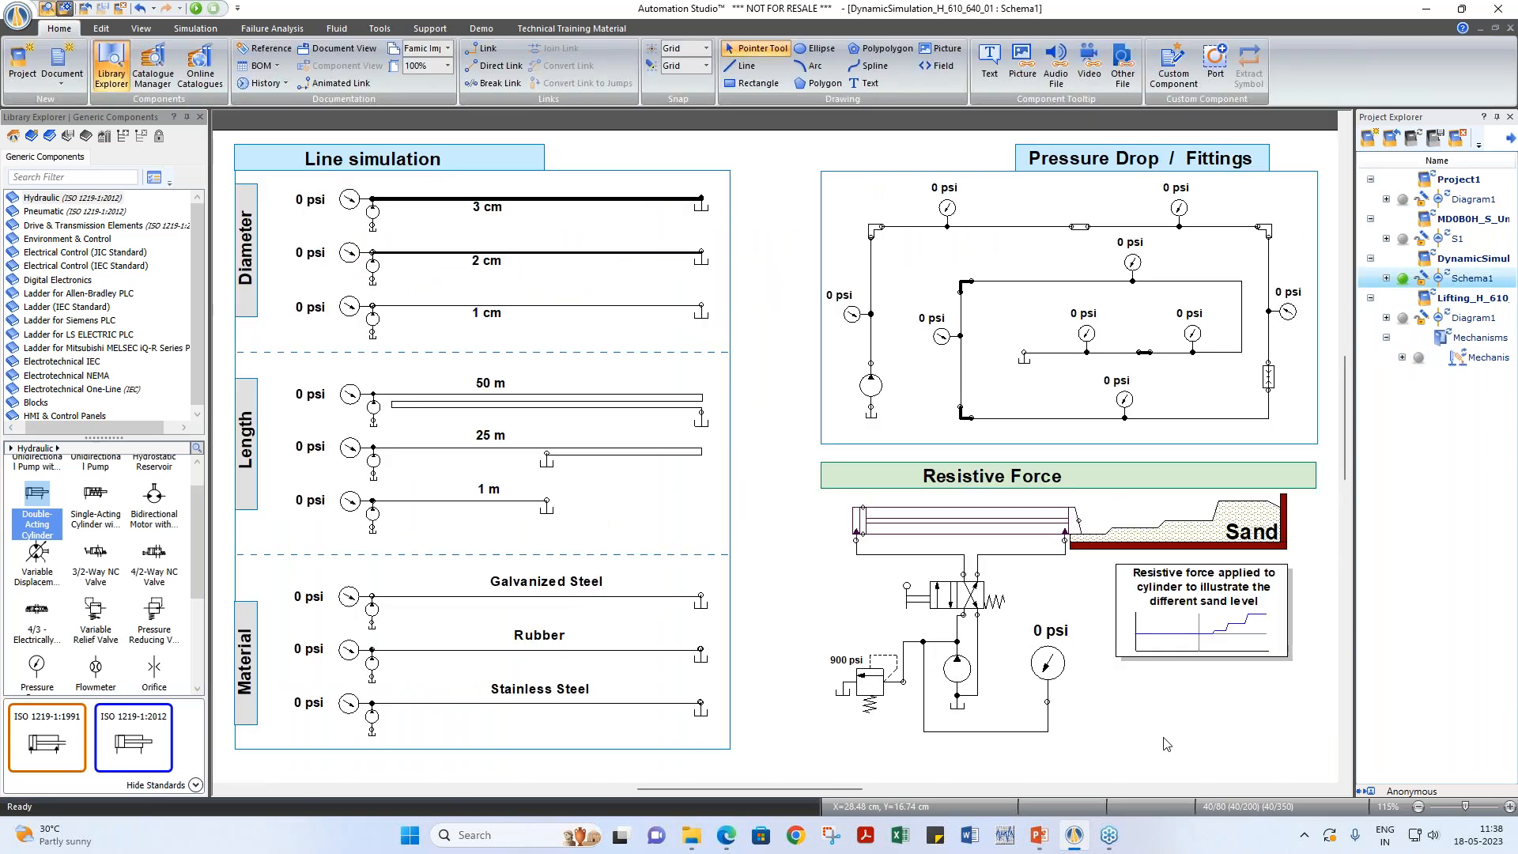
{"action": "scroll", "coordinate": [1281, 735], "scroll_direction": "up", "scroll_amount": 3}
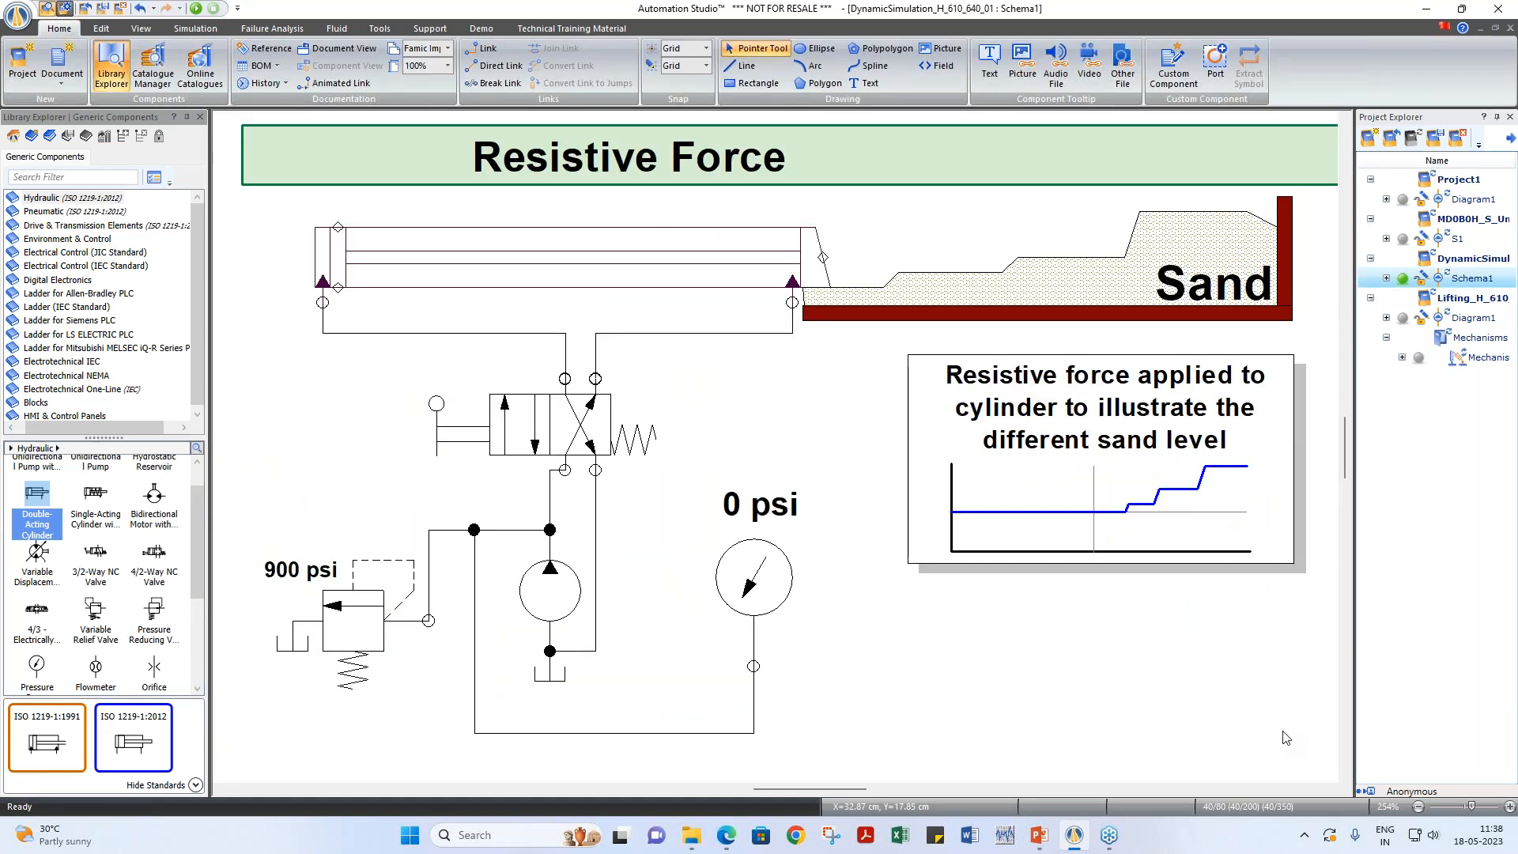
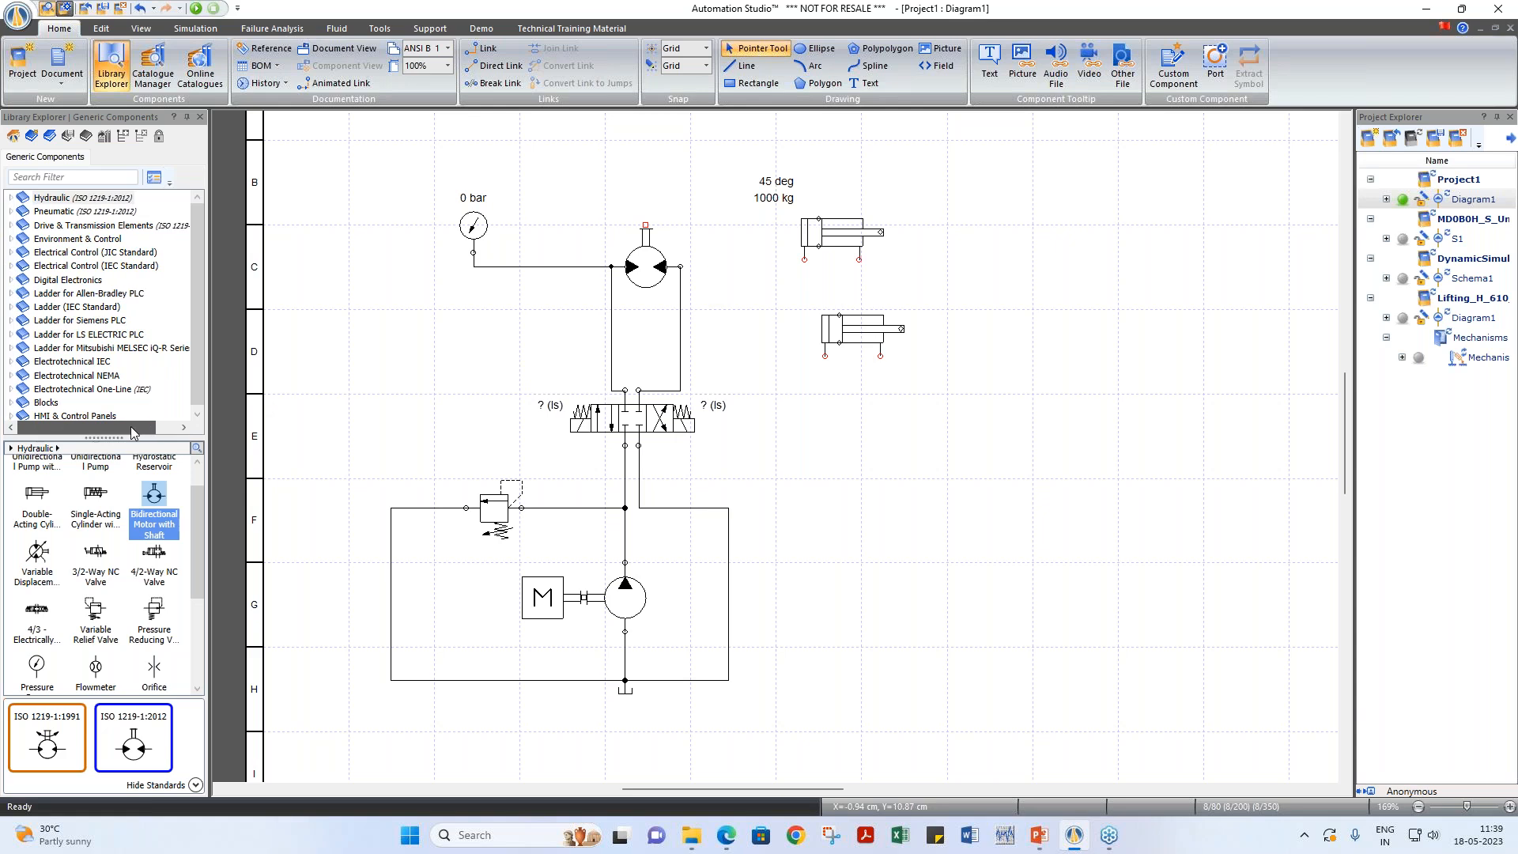
Step: Add a Pedal set point device from Environment & Control beside the bidirectional motor
{"action": "left_click", "coordinate": [9, 240]}
{"action": "left_click", "coordinate": [54, 267]}
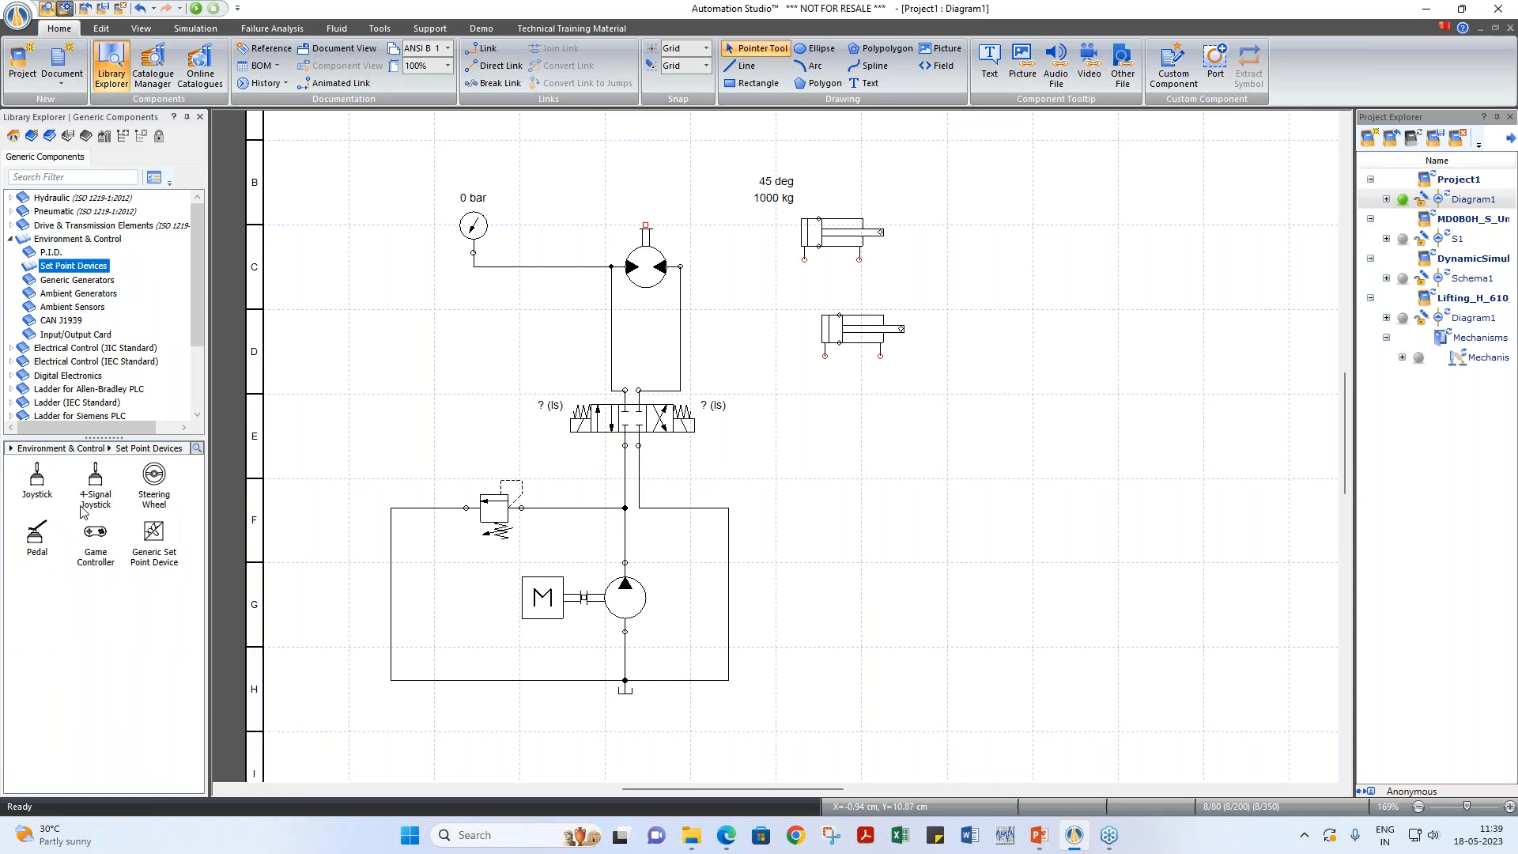
{"action": "left_click_drag", "start_coordinate": [37, 533], "coordinate": [743, 231]}
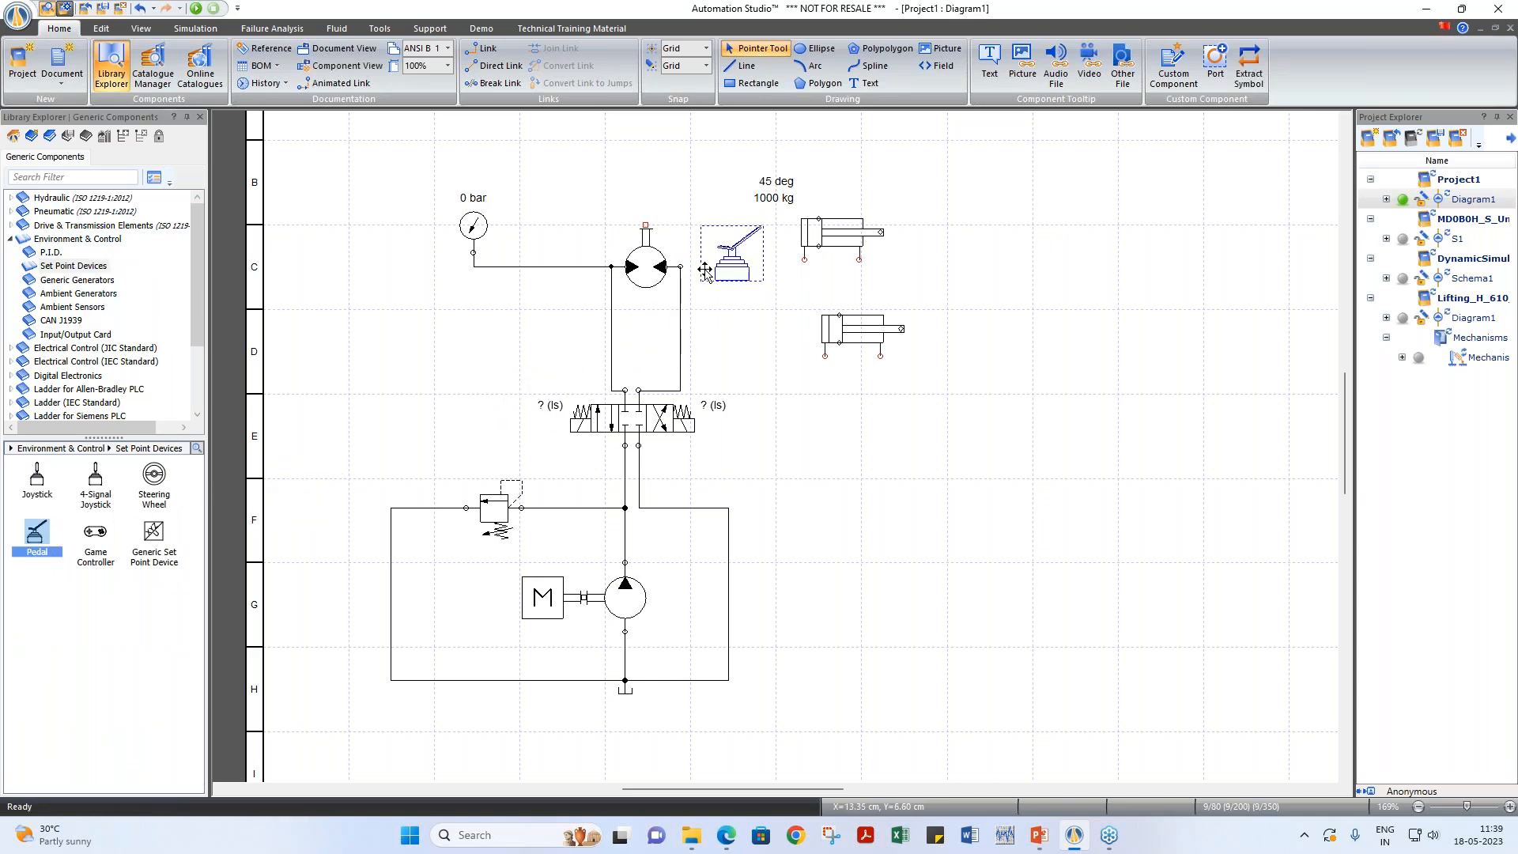
Step: Open the bidirectional motor's properties and view its driving torque curve
{"action": "left_click", "coordinate": [636, 282]}
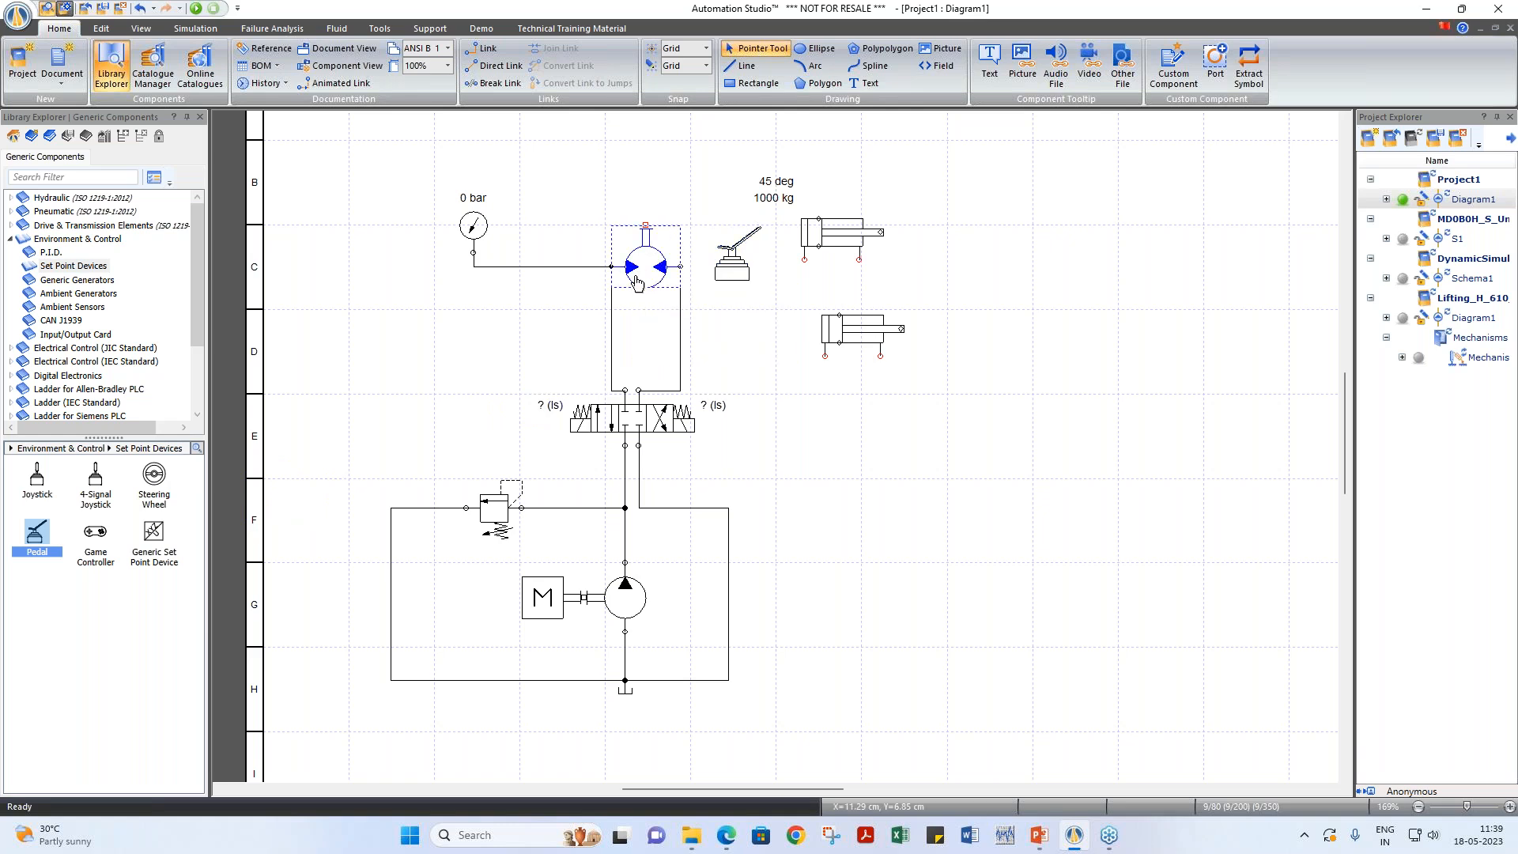
{"action": "double_click", "coordinate": [636, 282]}
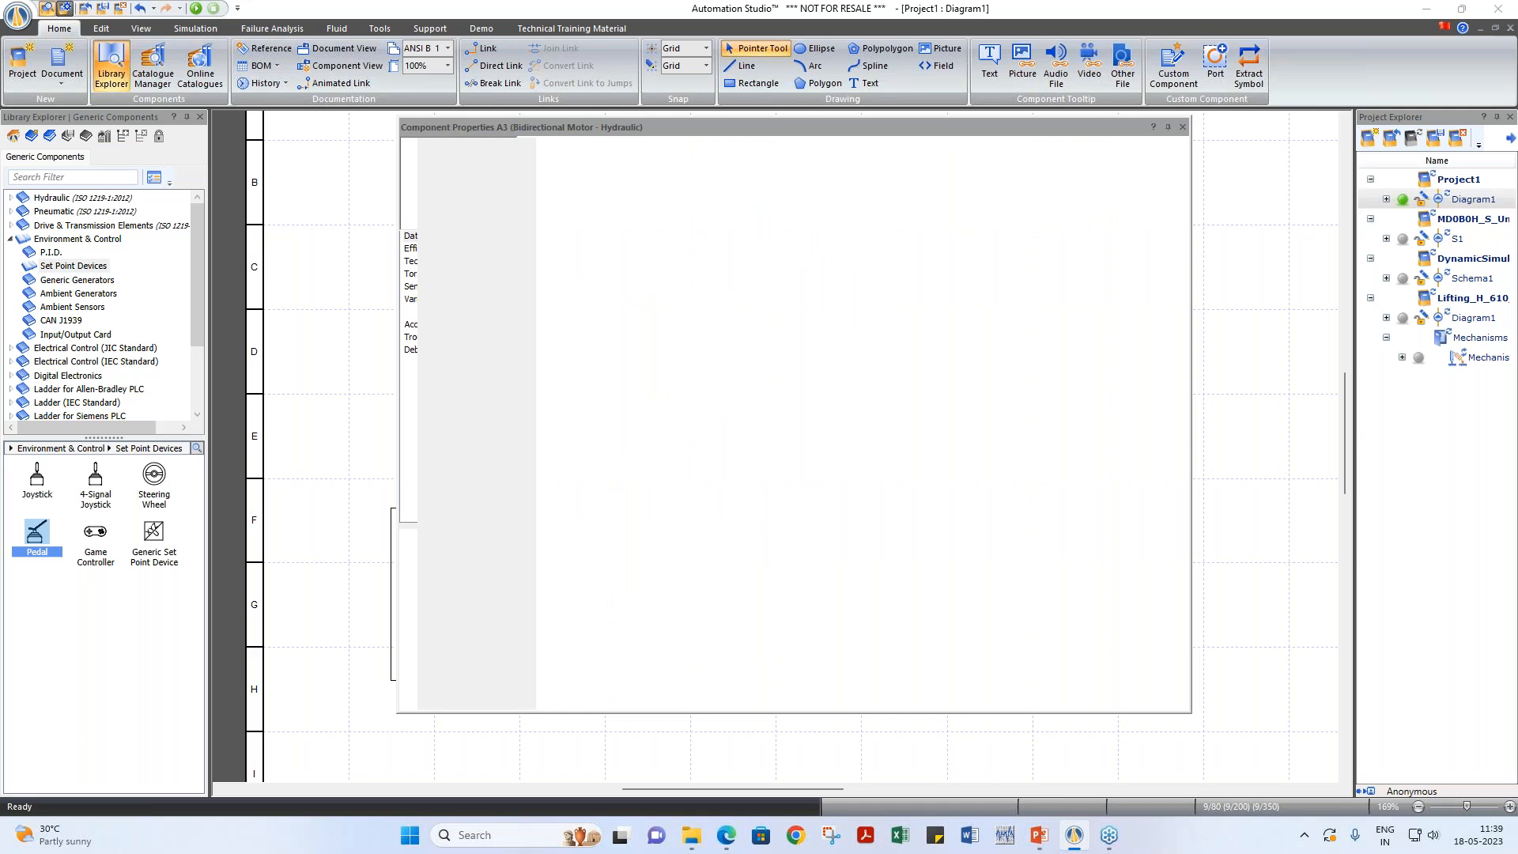
{"action": "left_click", "coordinate": [457, 282]}
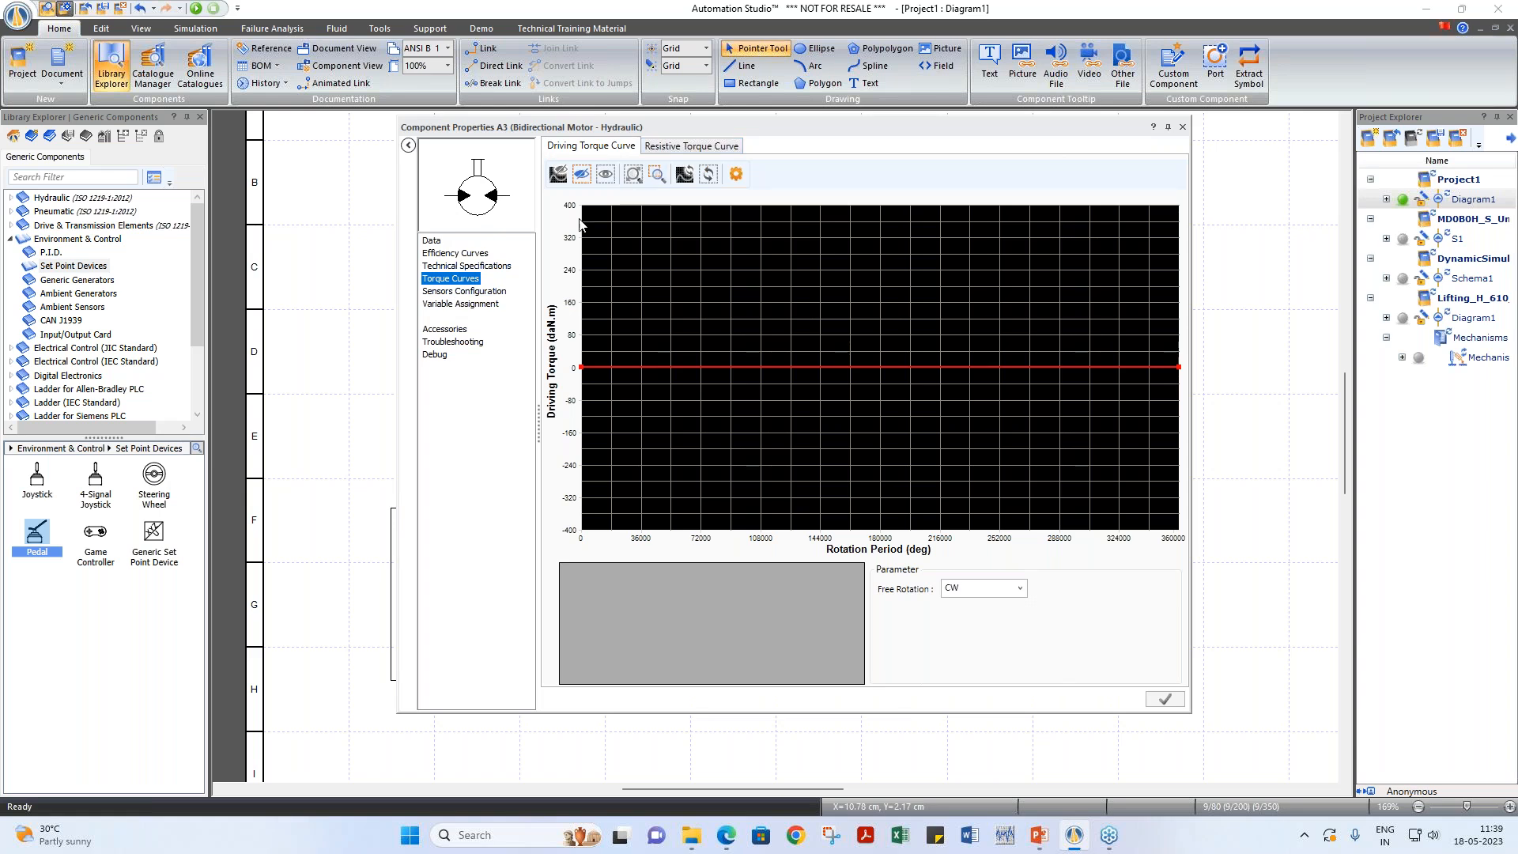
Step: Assign the pedal's PD output signal to the bidirectional motor's Resistive Torque variable, interpreted in daN.m, and close its properties
{"action": "left_click", "coordinate": [466, 307]}
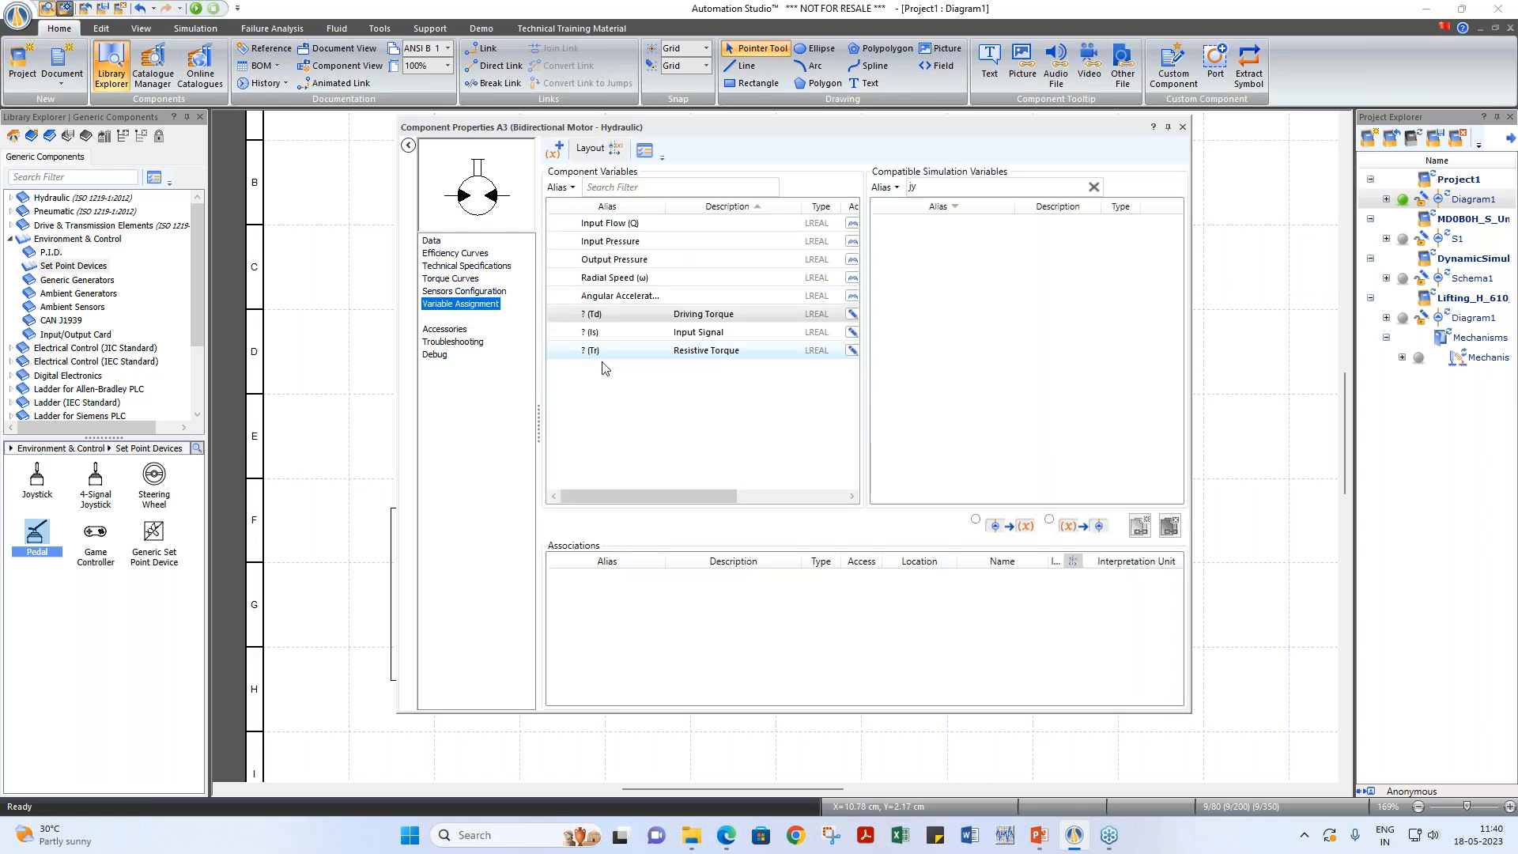
{"action": "left_click", "coordinate": [716, 352]}
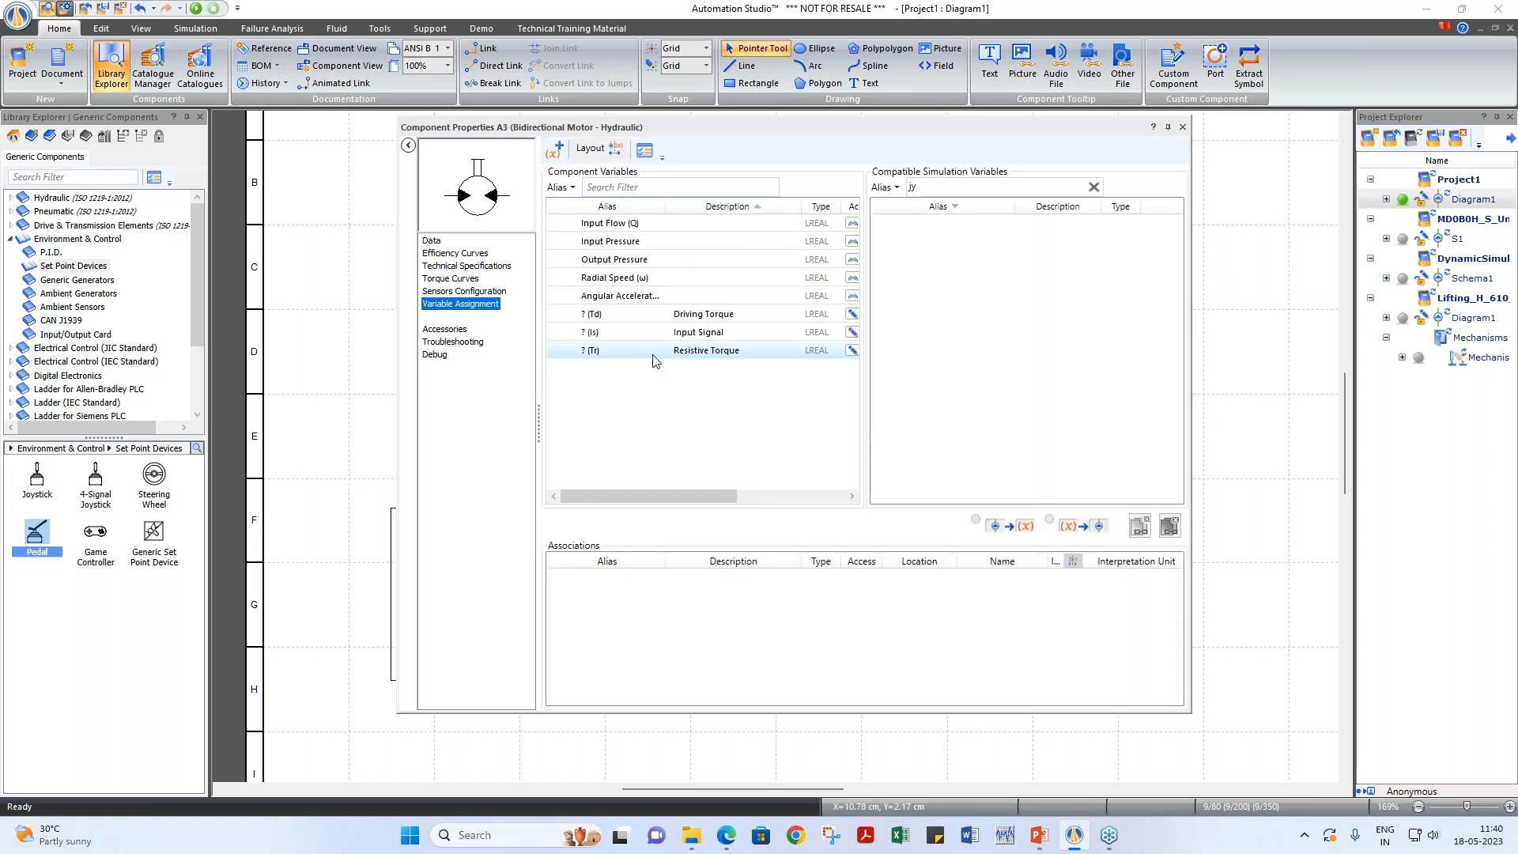
{"action": "left_click", "coordinate": [930, 188]}
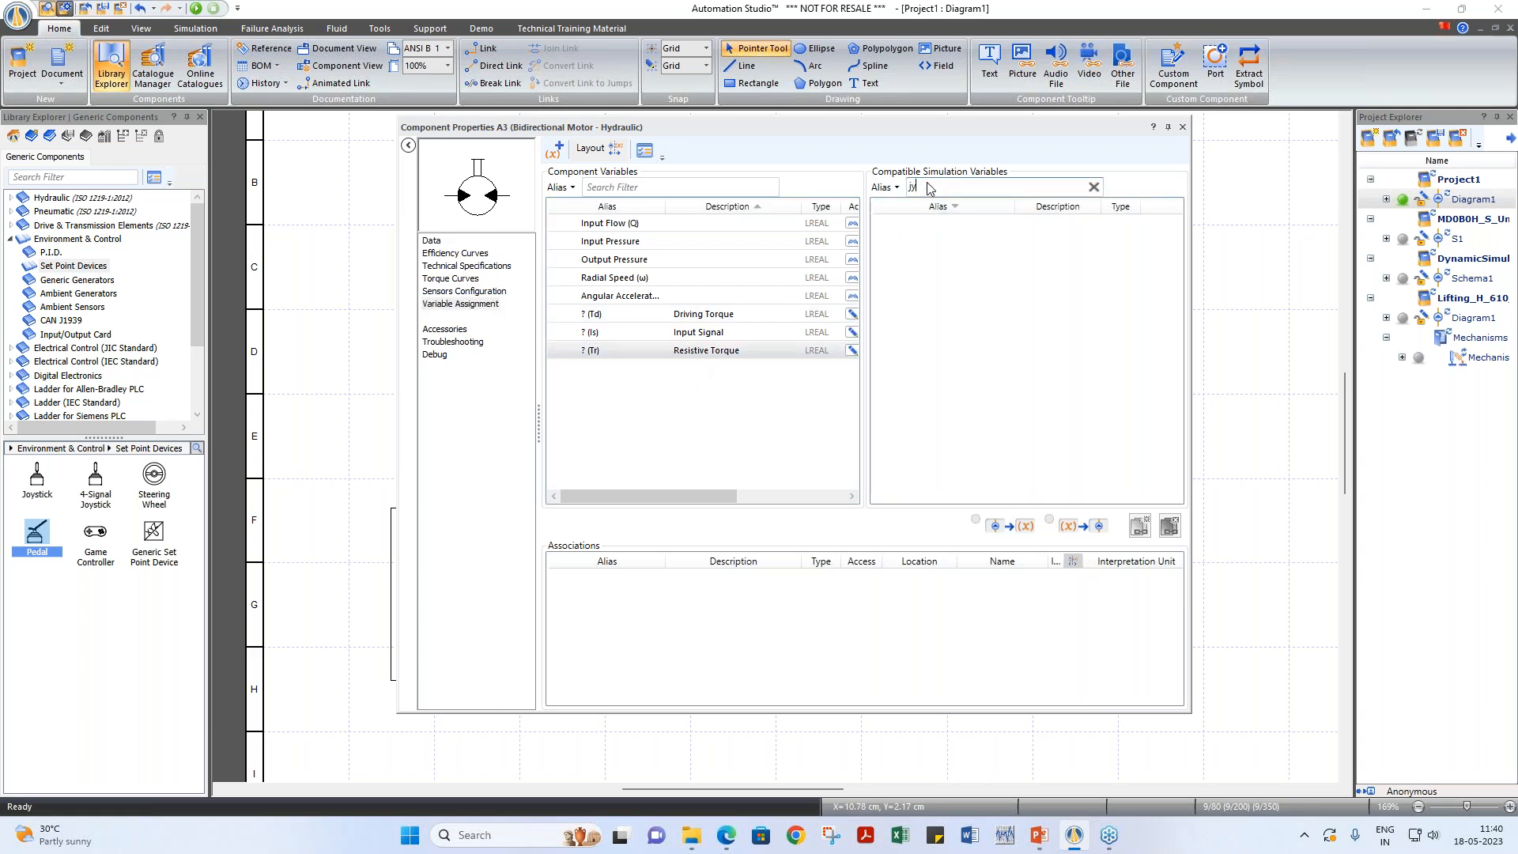
{"action": "key", "text": "BackSpace"}
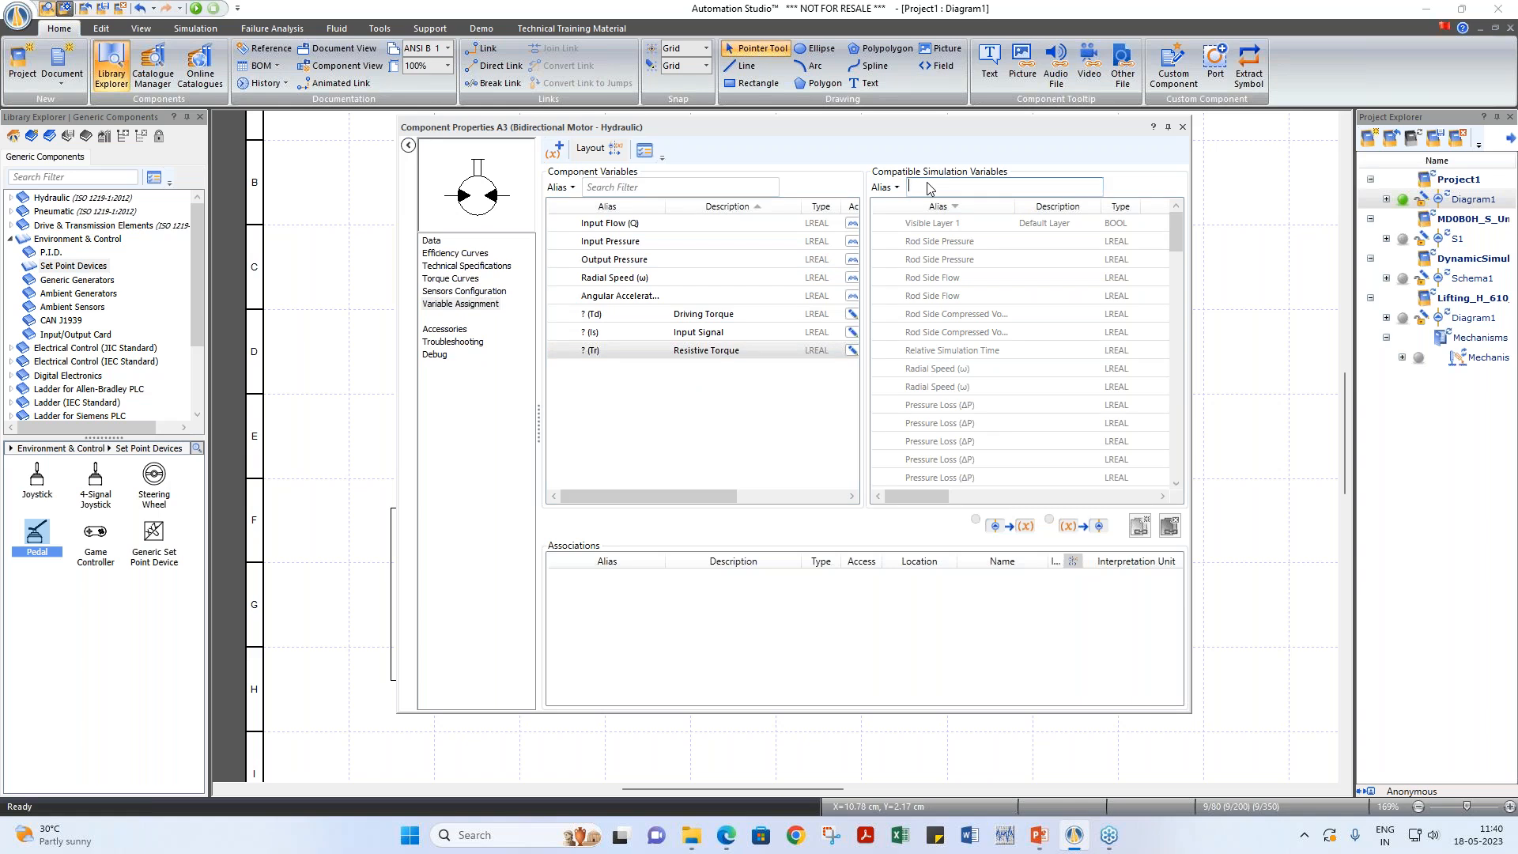
{"action": "type", "text": "pd"}
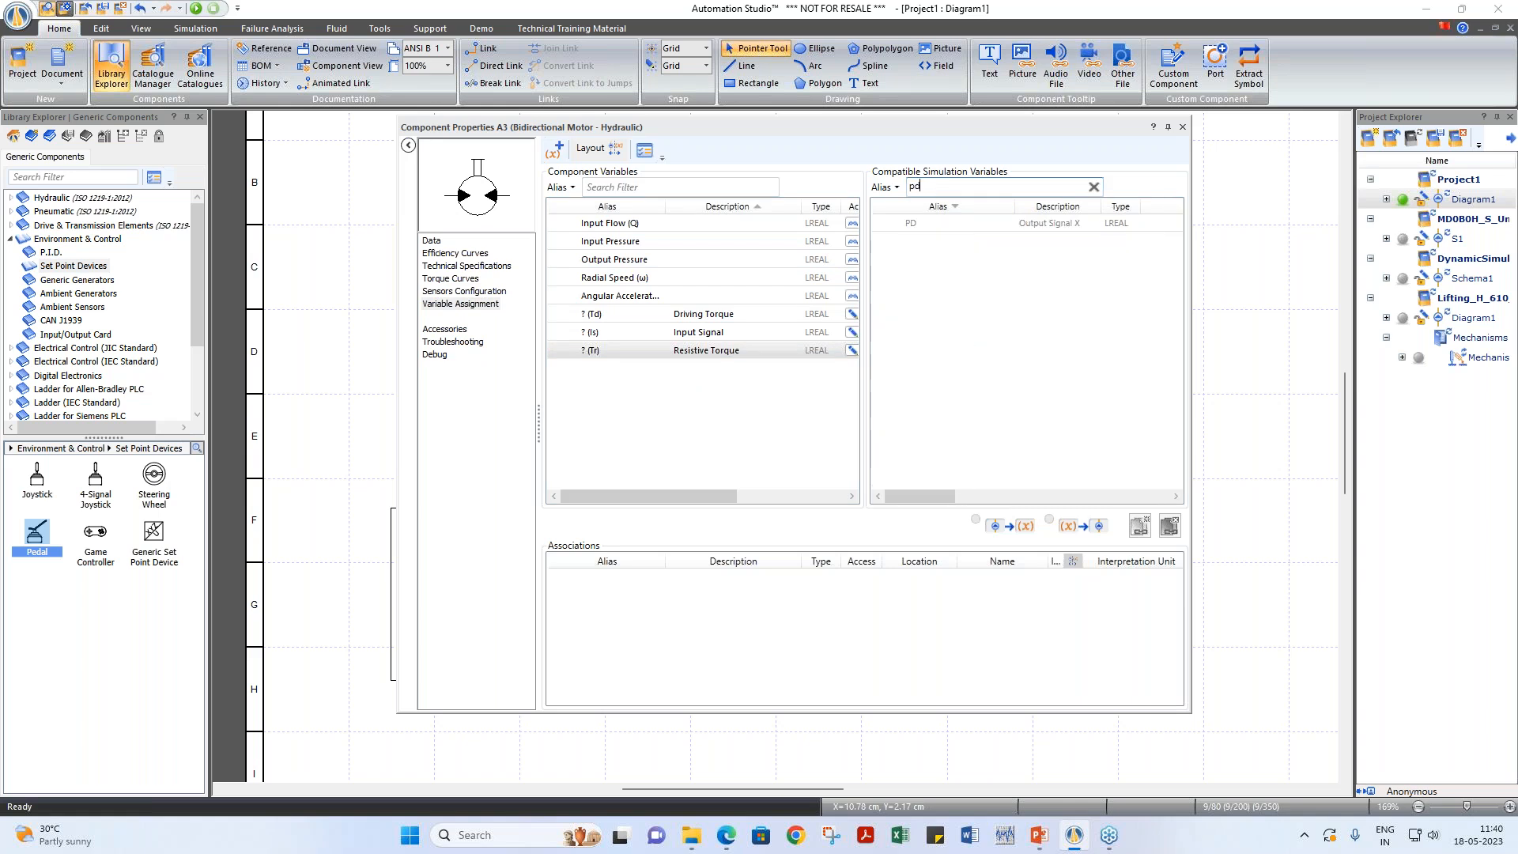
{"action": "mouse_move", "coordinate": [912, 228]}
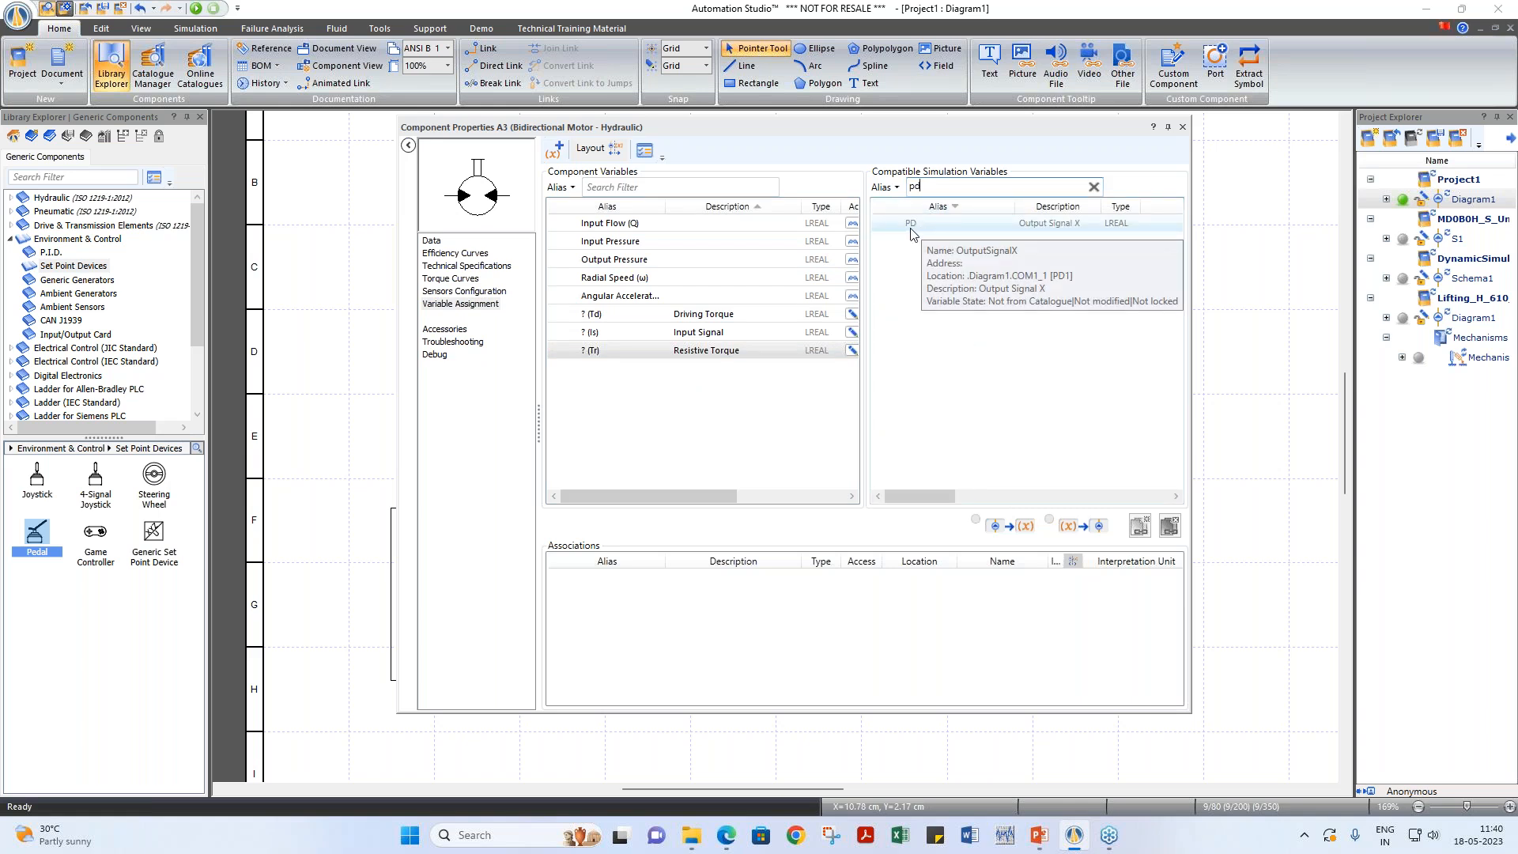
{"action": "left_click", "coordinate": [917, 227]}
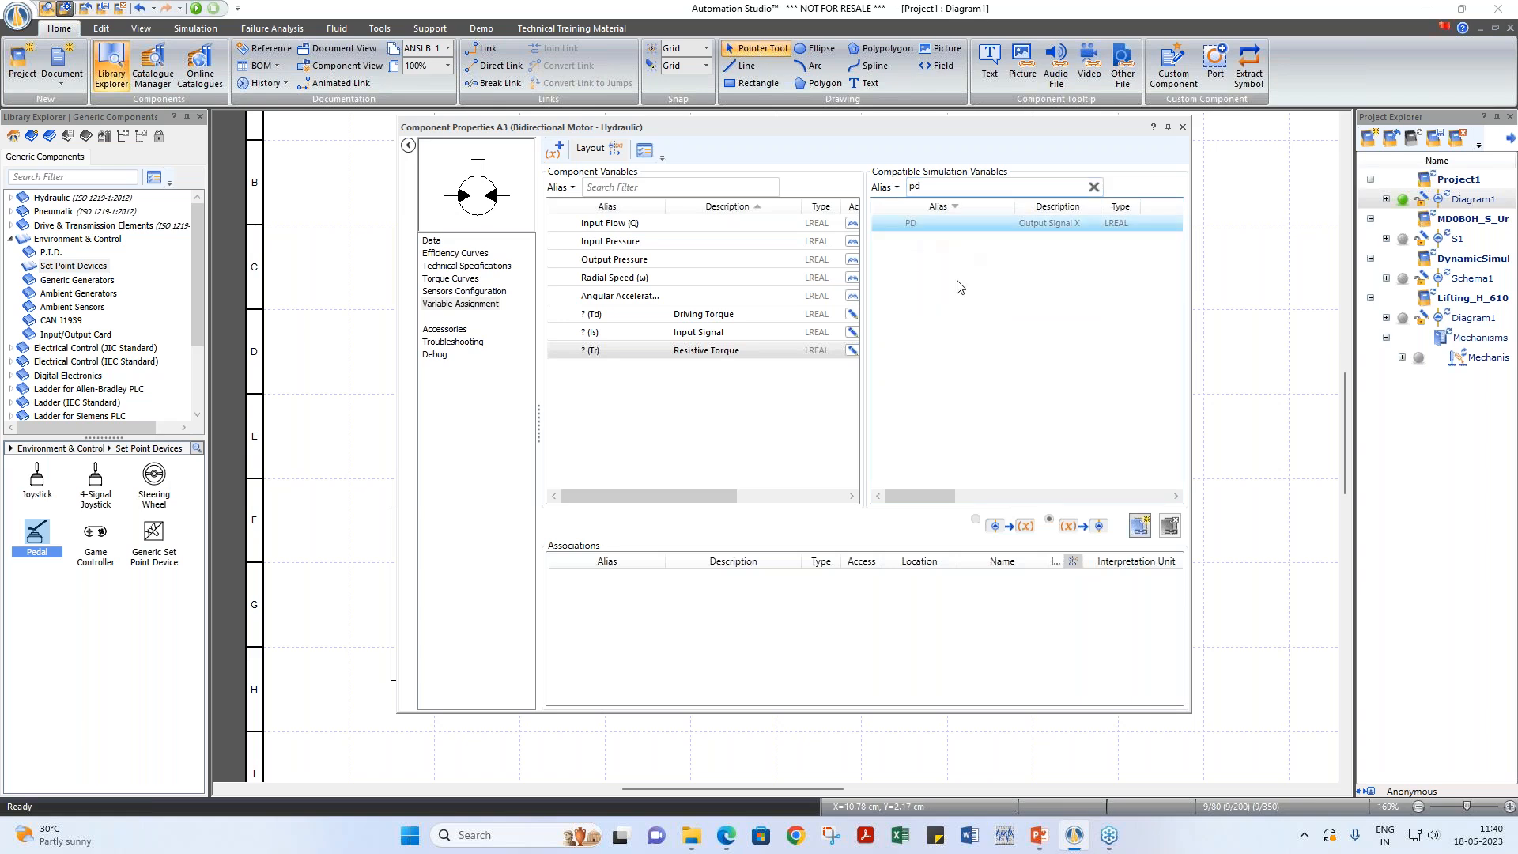
{"action": "left_click", "coordinate": [1138, 529]}
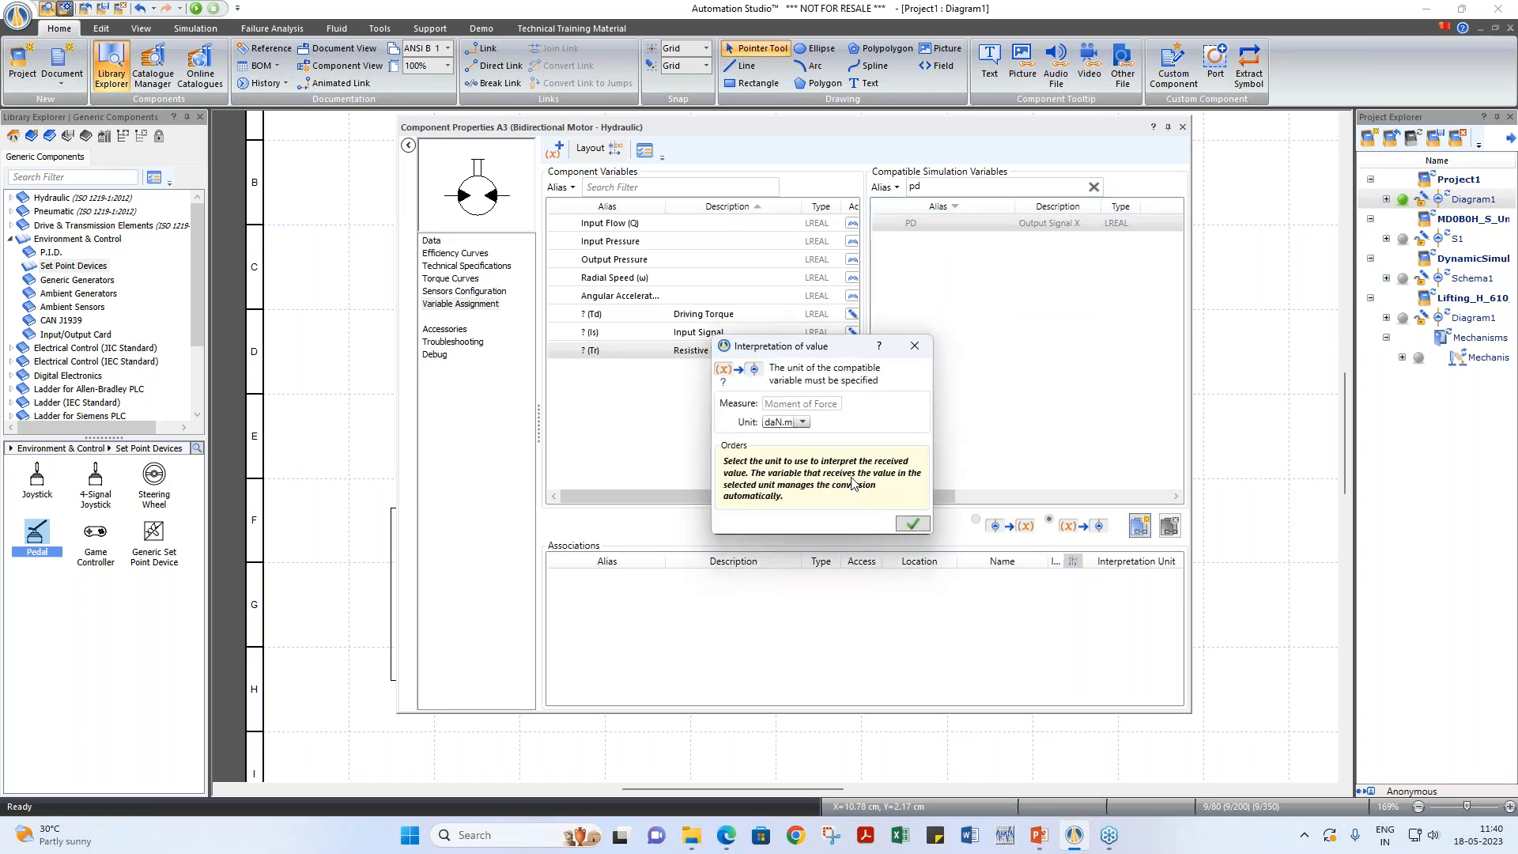
{"action": "left_click", "coordinate": [801, 423]}
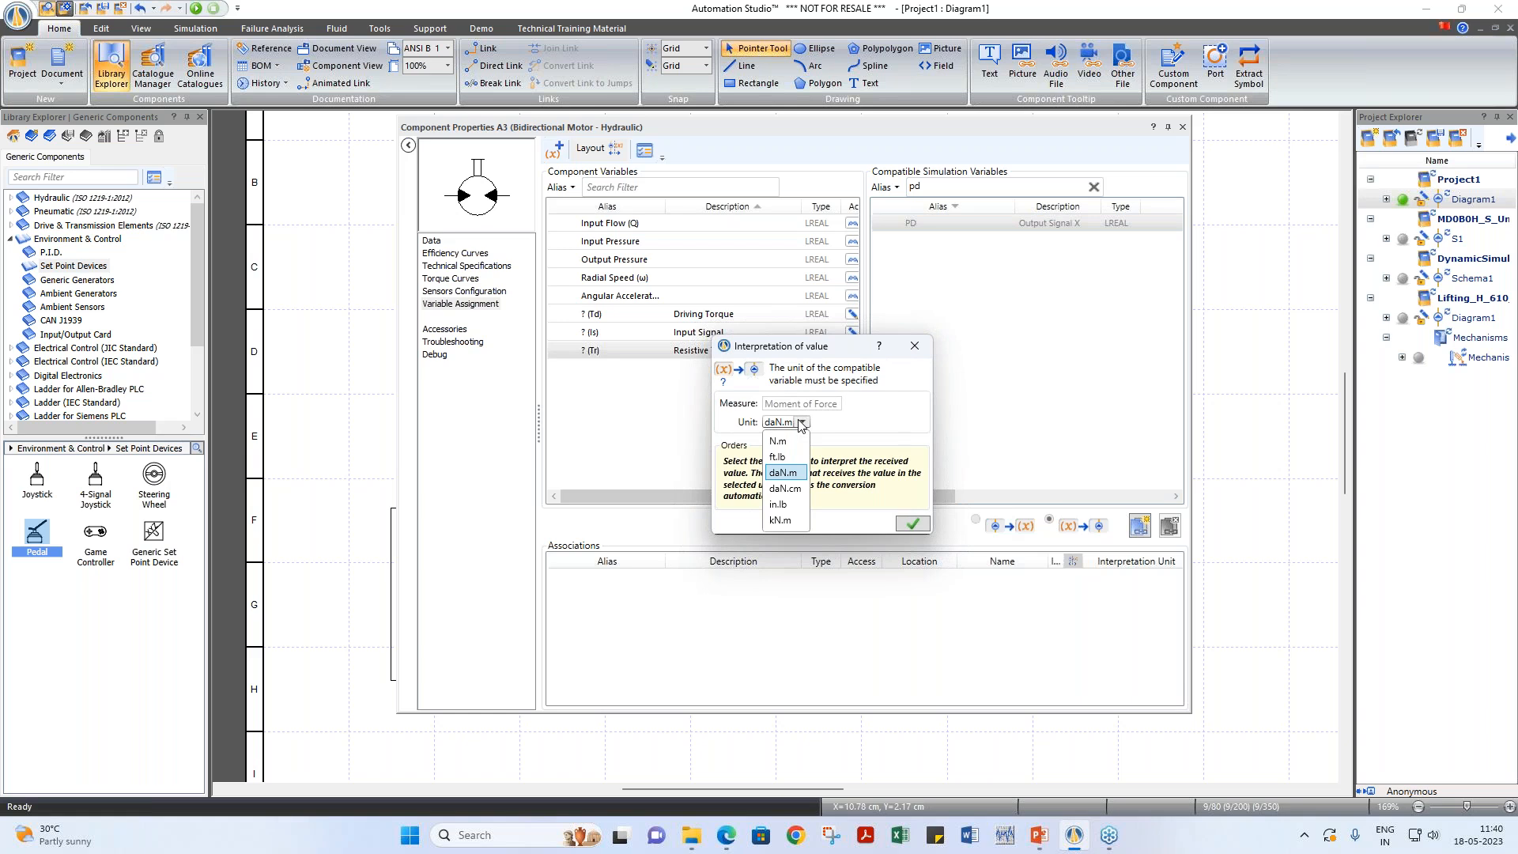
{"action": "left_click", "coordinate": [801, 423]}
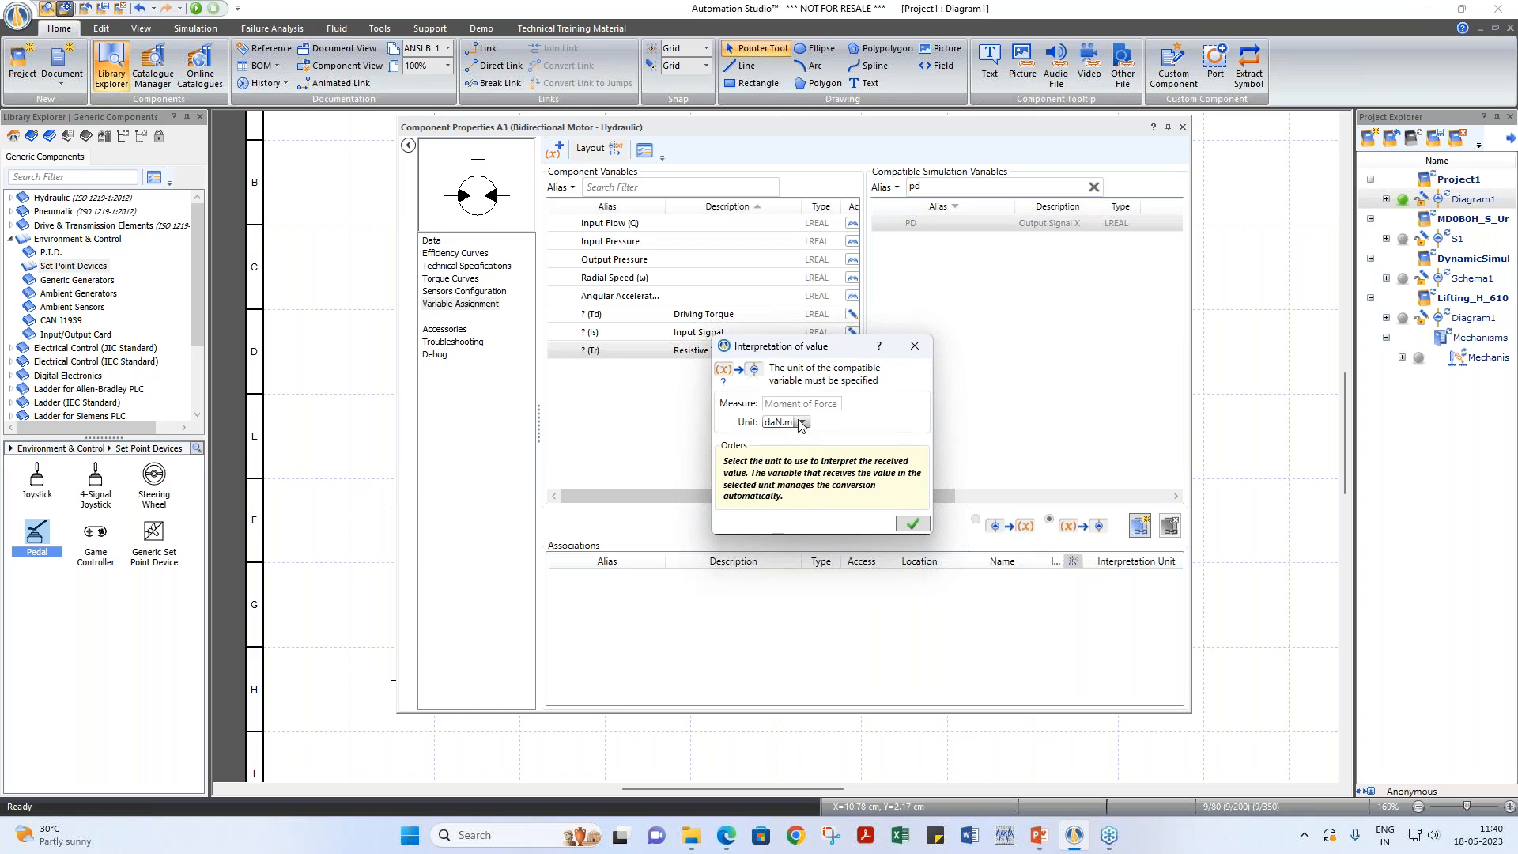
{"action": "left_click", "coordinate": [913, 525]}
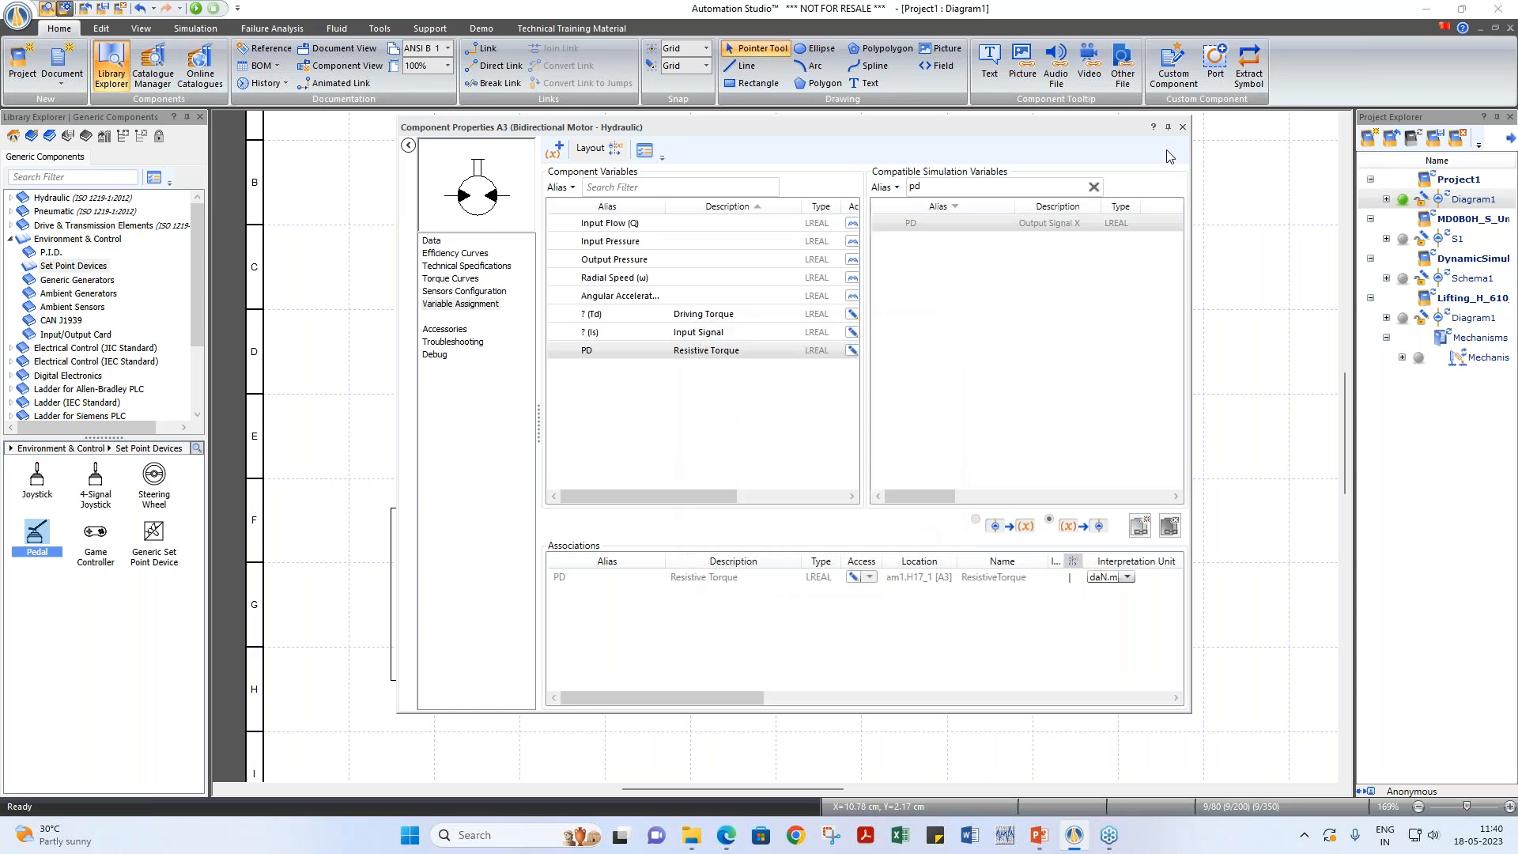
{"action": "left_click", "coordinate": [1181, 126]}
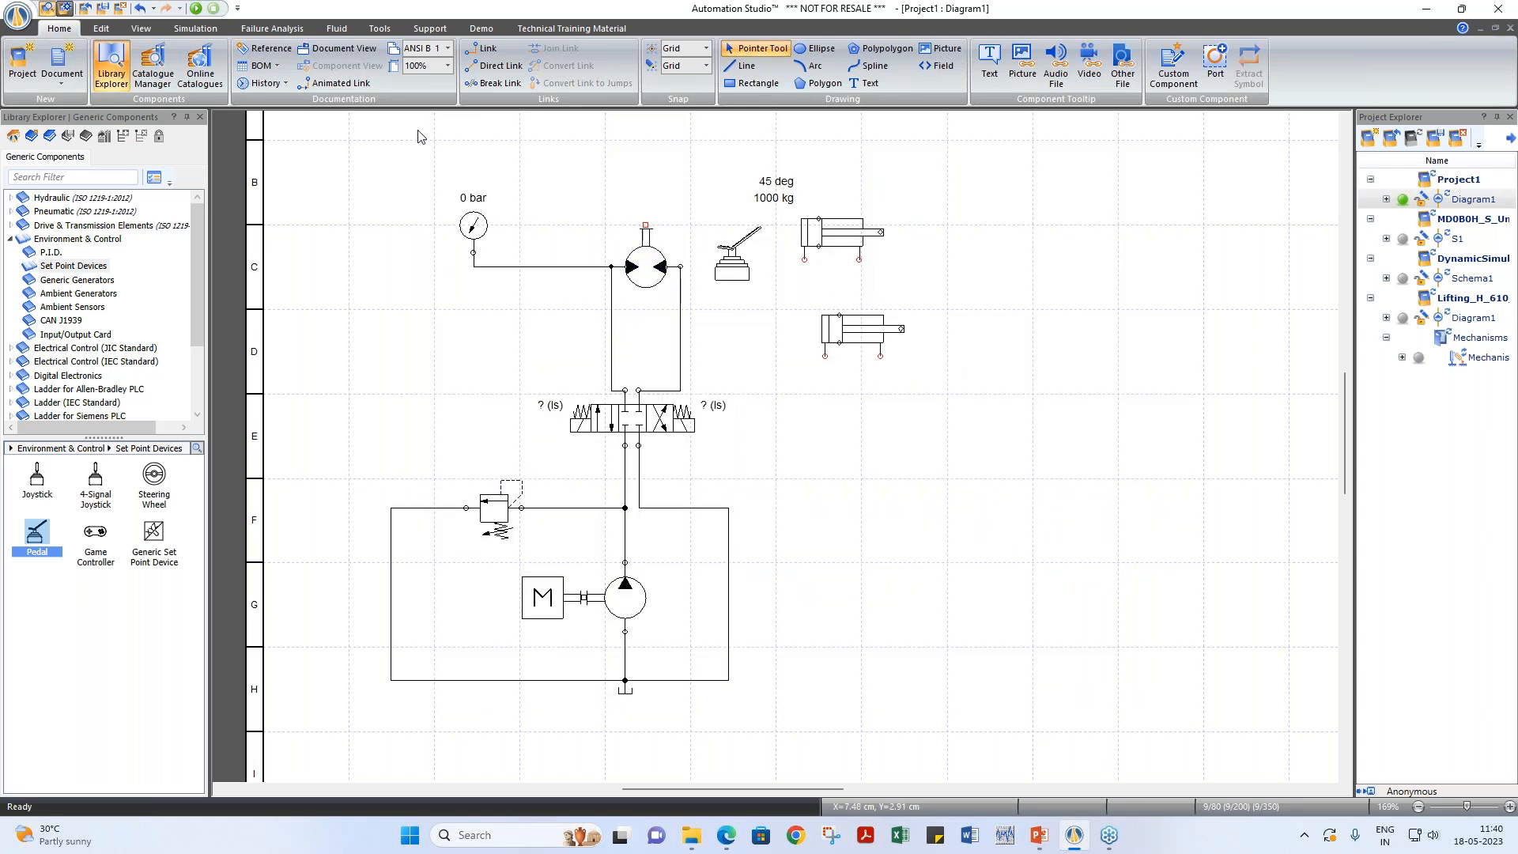
Step: Simulate the motor circuit and set the pedal's output to about 0.4
{"action": "left_click", "coordinate": [196, 9]}
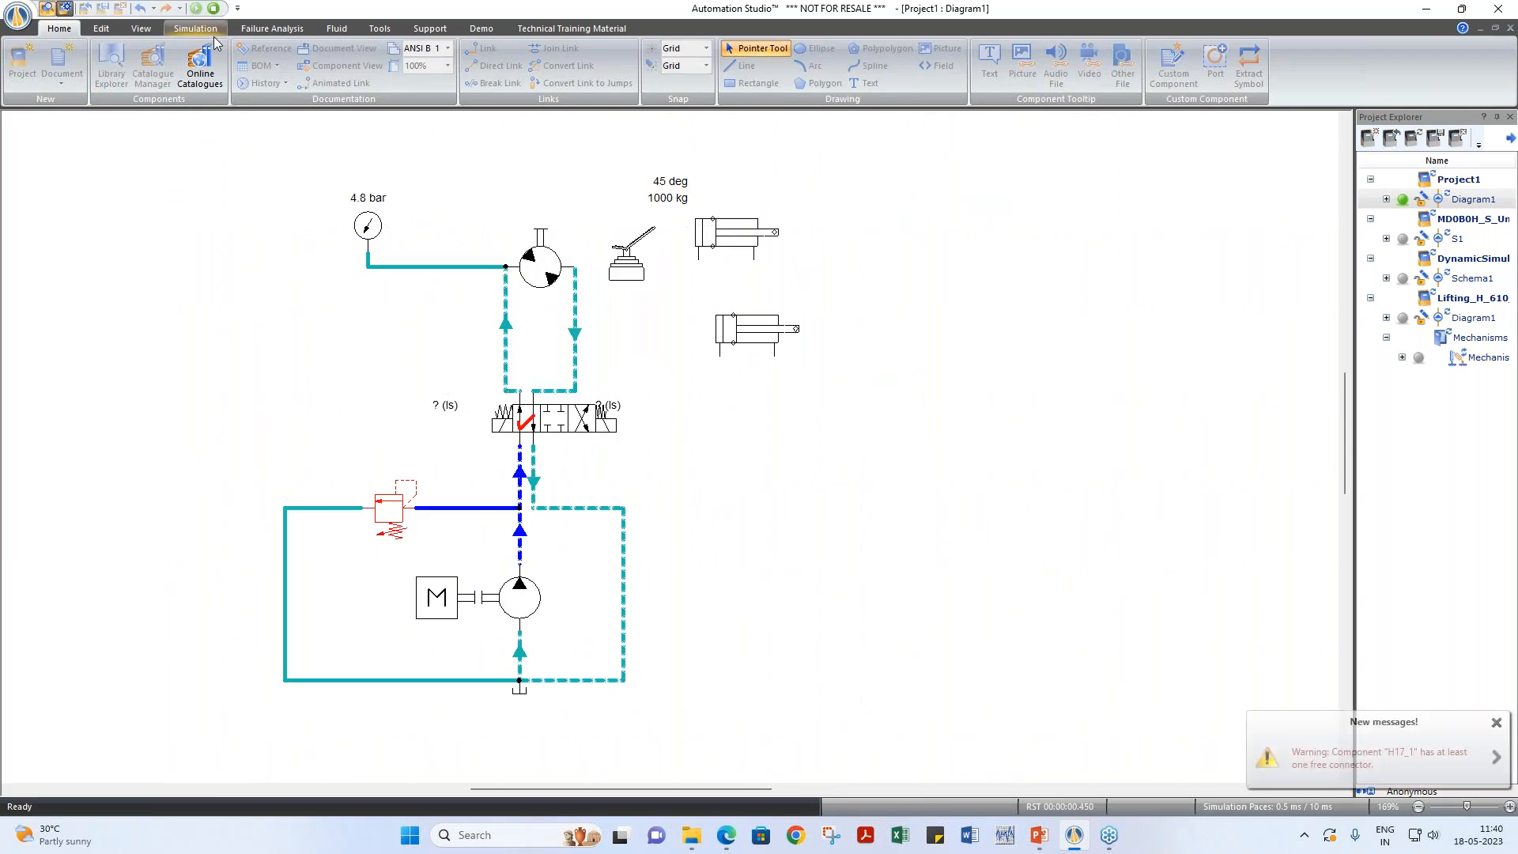
{"action": "left_click", "coordinate": [624, 273]}
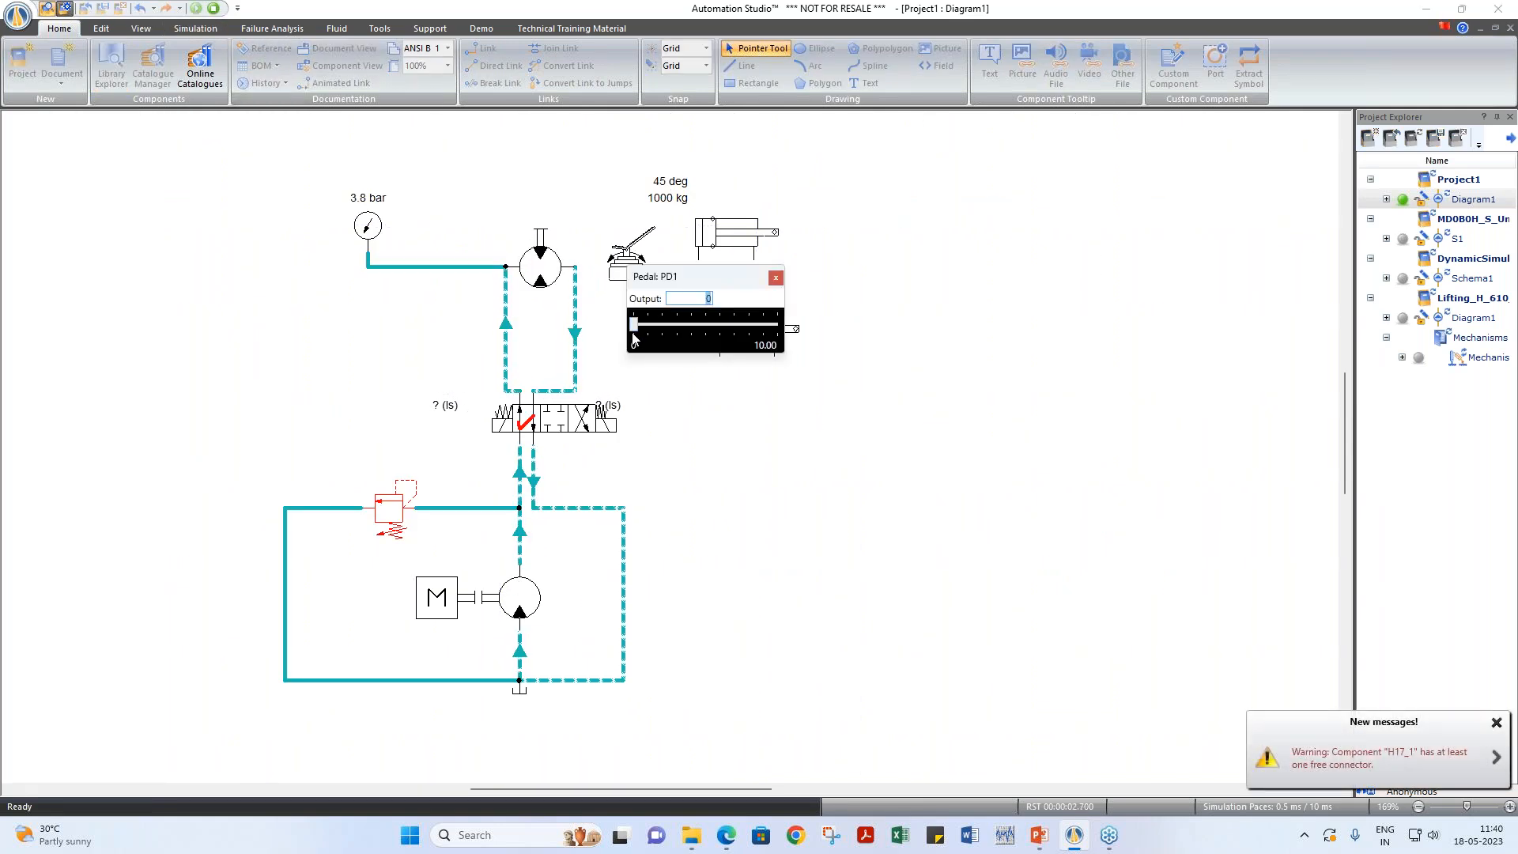
{"action": "left_click_drag", "start_coordinate": [633, 336], "coordinate": [638, 336]}
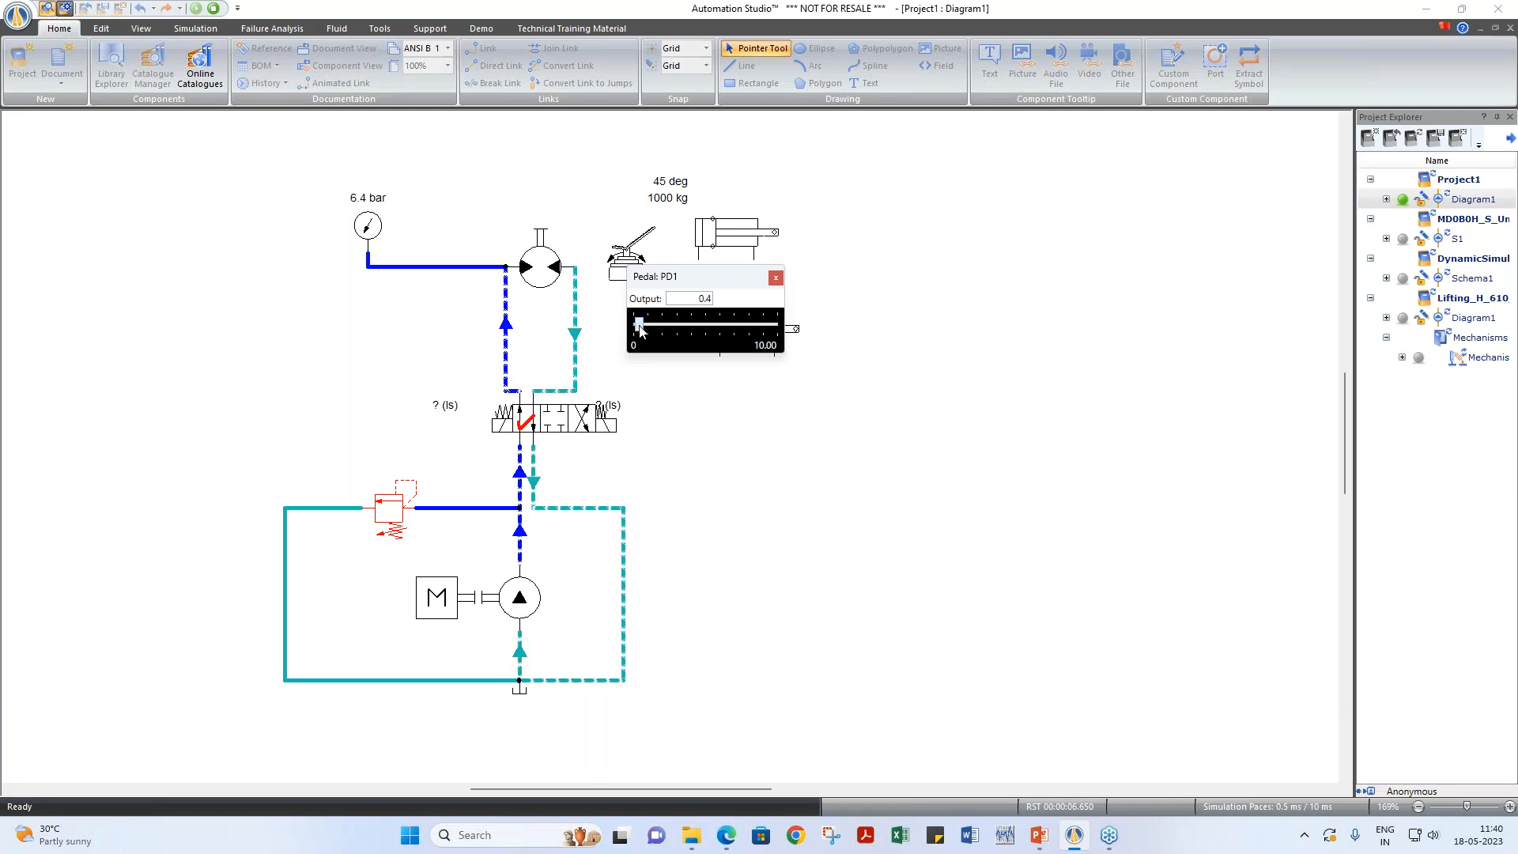
Step: Raise the pedal's output gradually to 7.60 while watching the pressure gauge, and stop the simulation
{"action": "key", "text": "Right"}
{"action": "key", "text": "Right"}
{"action": "key", "text": "Right"}
{"action": "key", "text": "Right"}
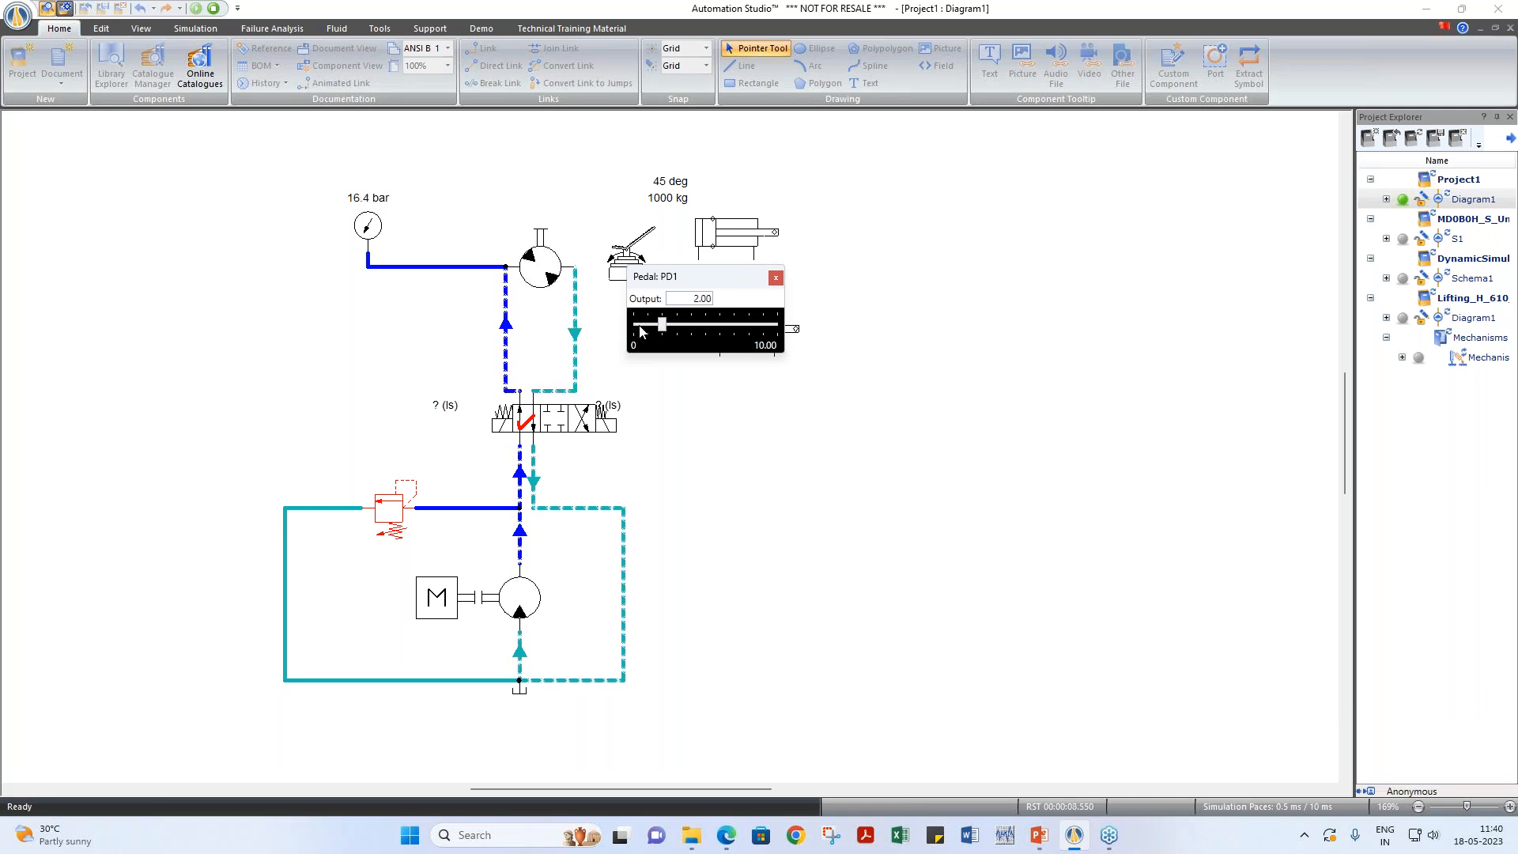
{"action": "key", "text": "Right"}
{"action": "key", "text": "Right"}
{"action": "key", "text": "Right"}
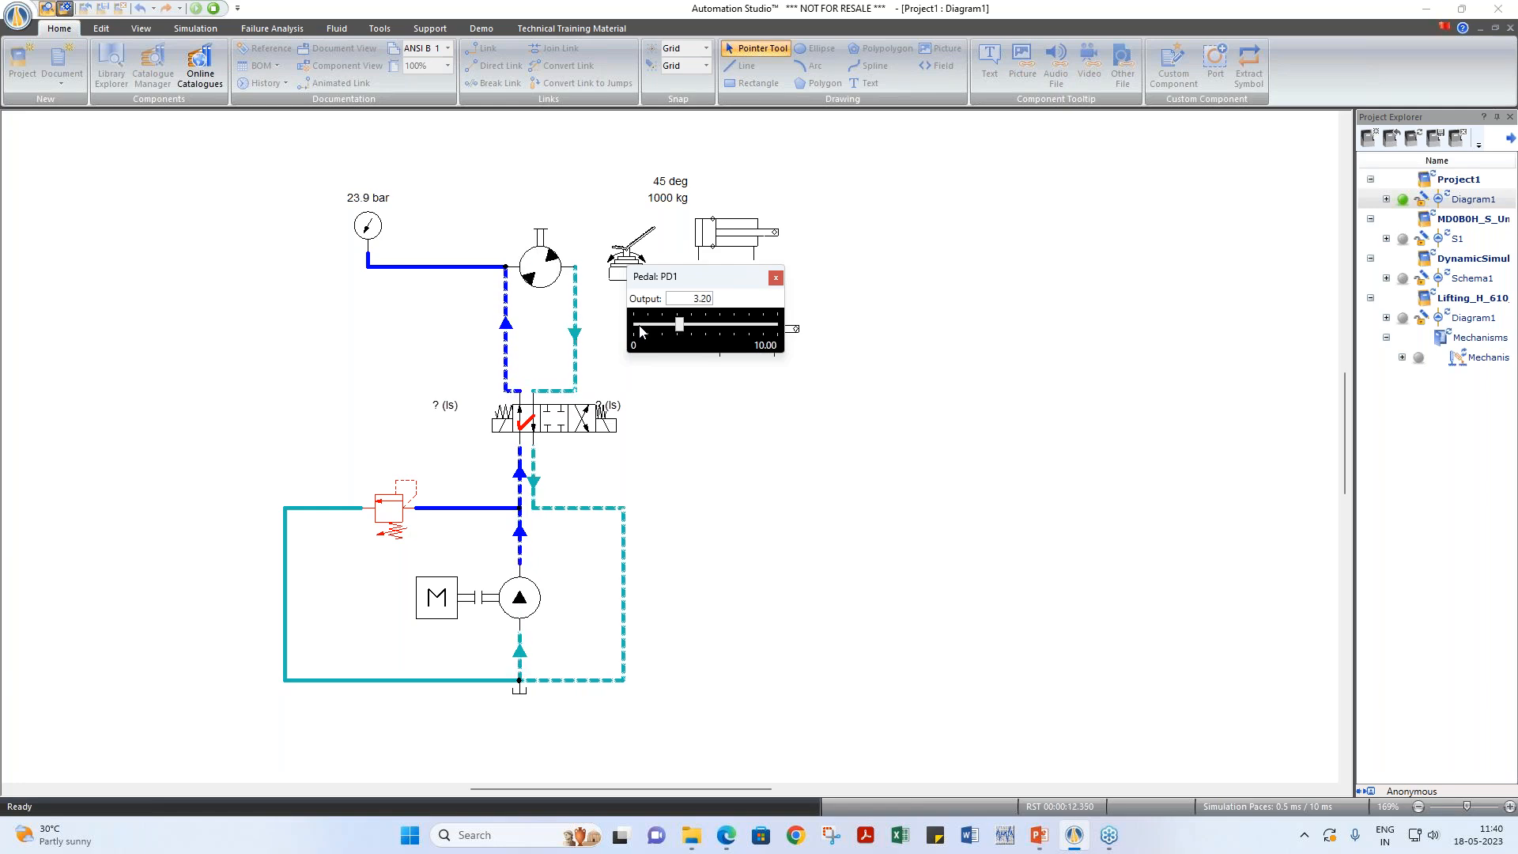
{"action": "key", "text": "Right"}
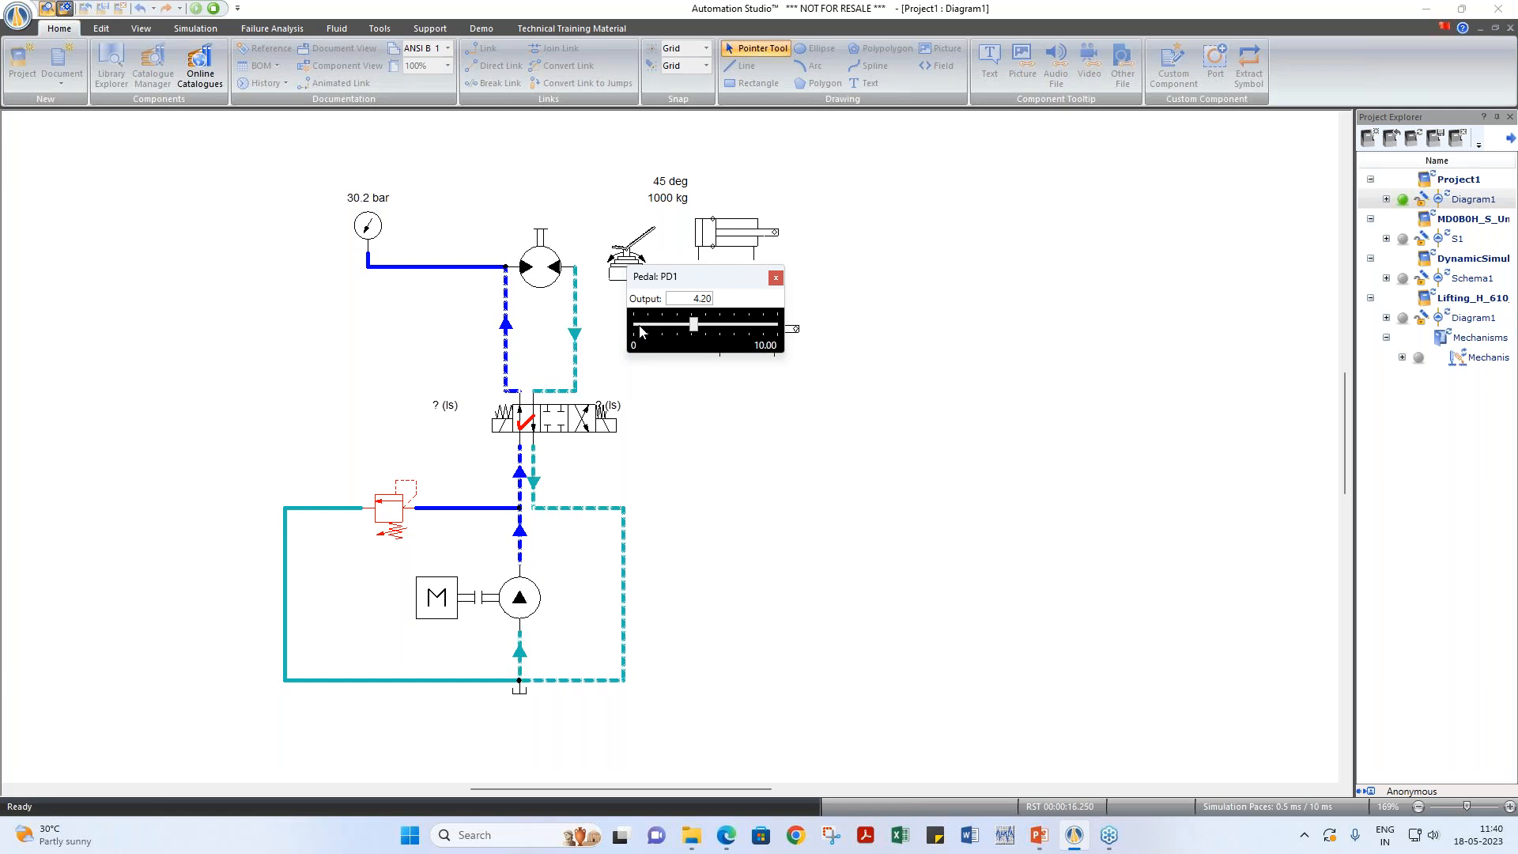
{"action": "key", "text": "Right"}
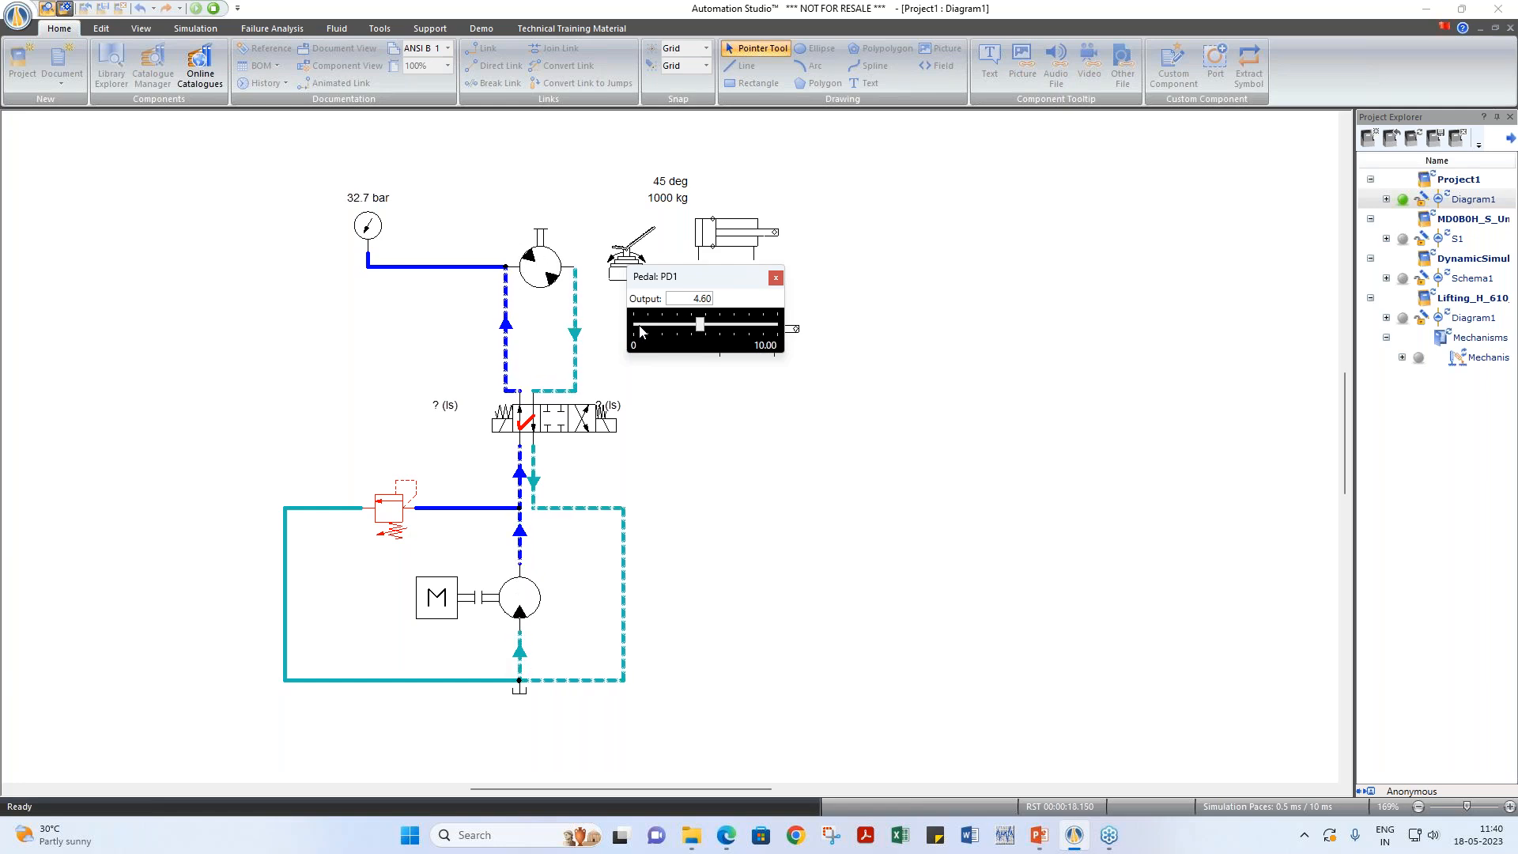
{"action": "key", "text": "Right"}
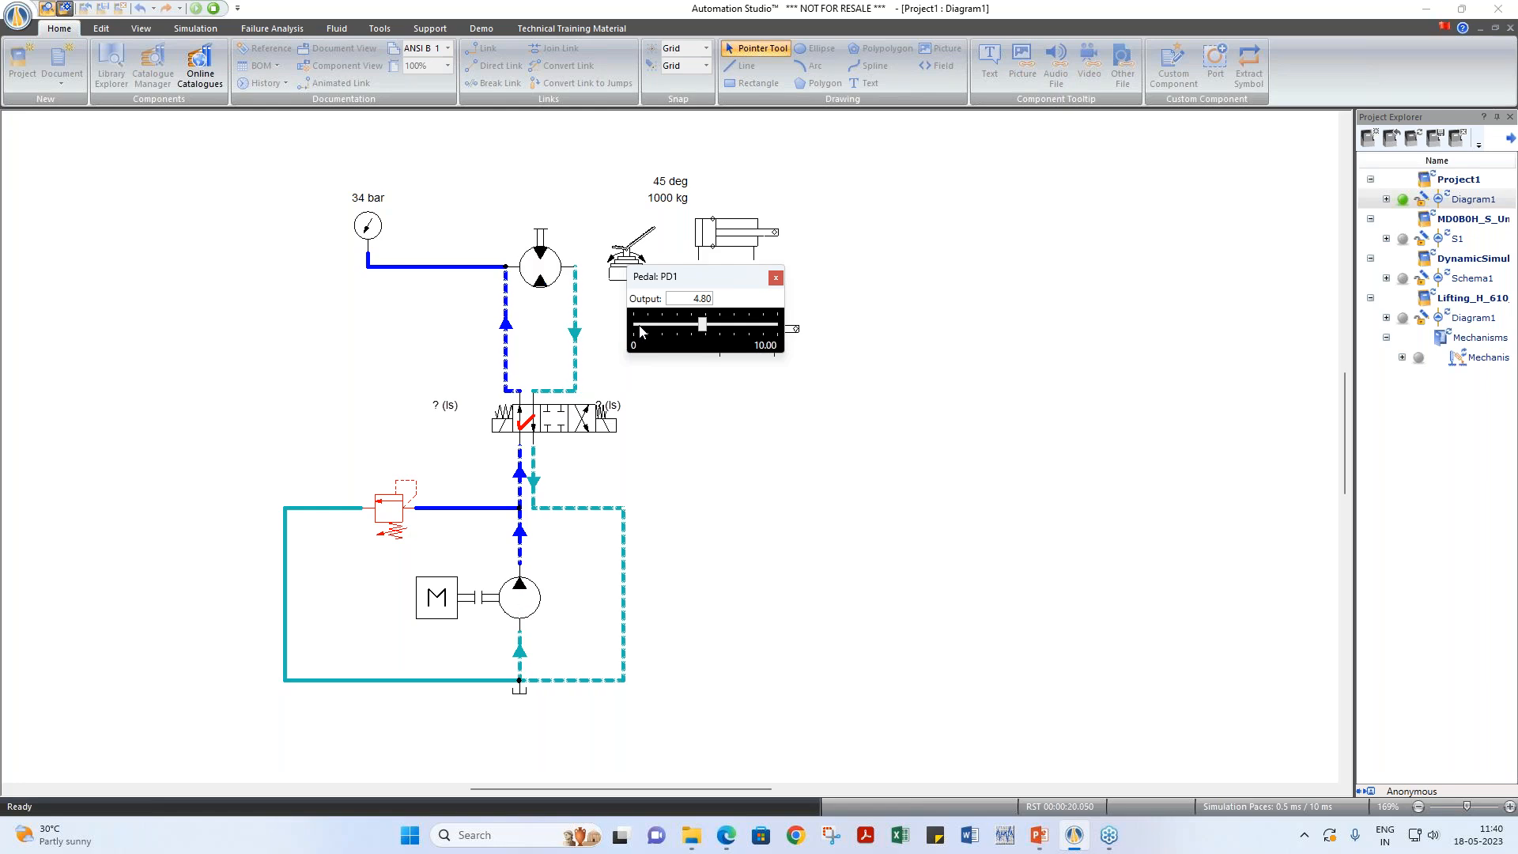
{"action": "key", "text": "Right"}
{"action": "key", "text": "Right"}
{"action": "key", "text": "Right"}
{"action": "key", "text": "Right"}
{"action": "key", "text": "Right"}
{"action": "key", "text": "Right"}
{"action": "key", "text": "Right"}
{"action": "key", "text": "Right"}
{"action": "key", "text": "Right"}
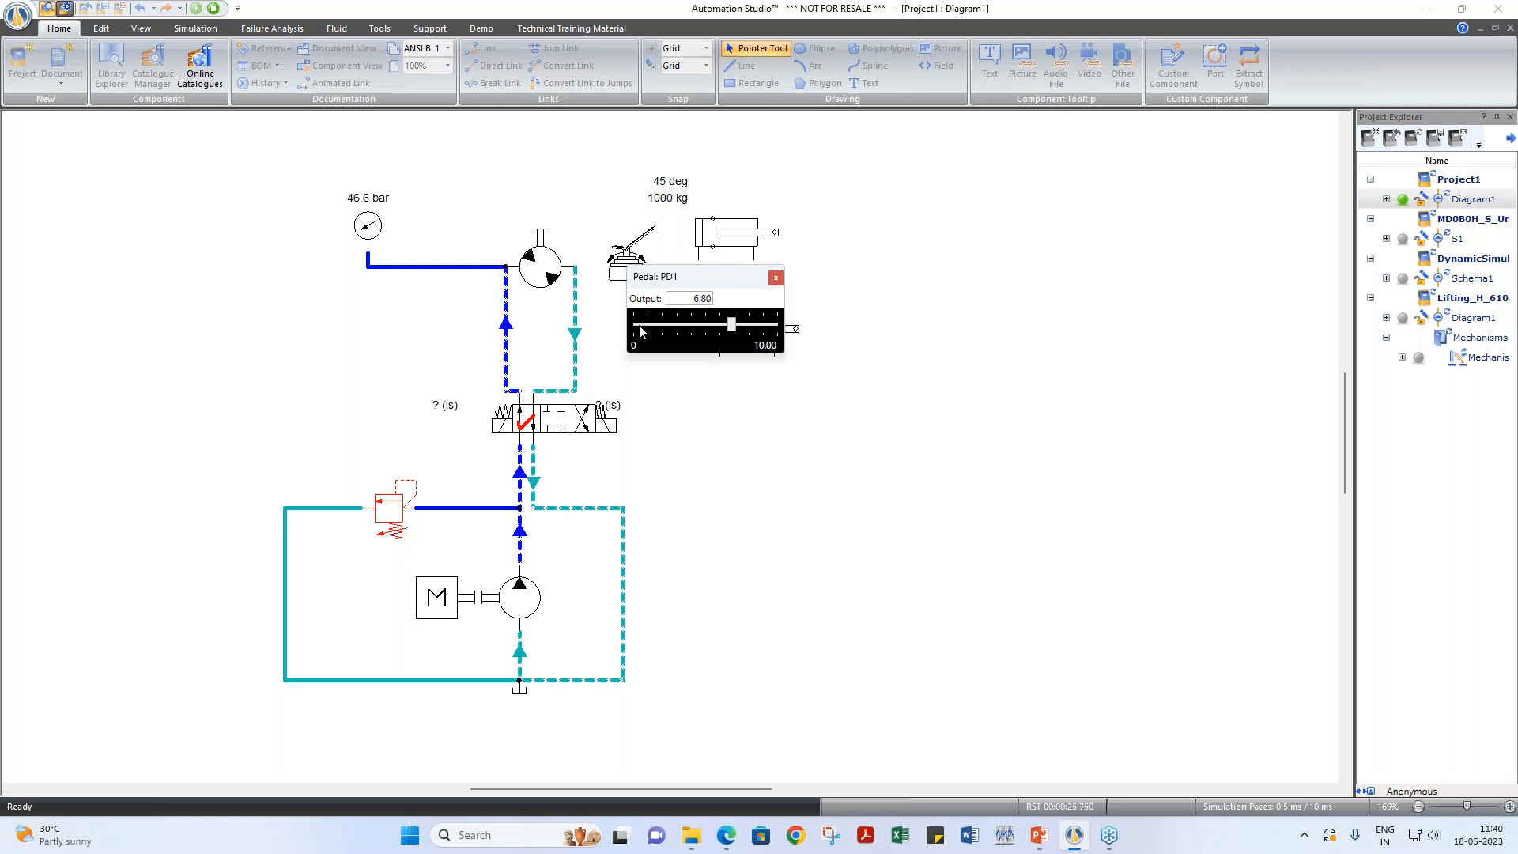
{"action": "key", "text": "Right"}
{"action": "key", "text": "Right"}
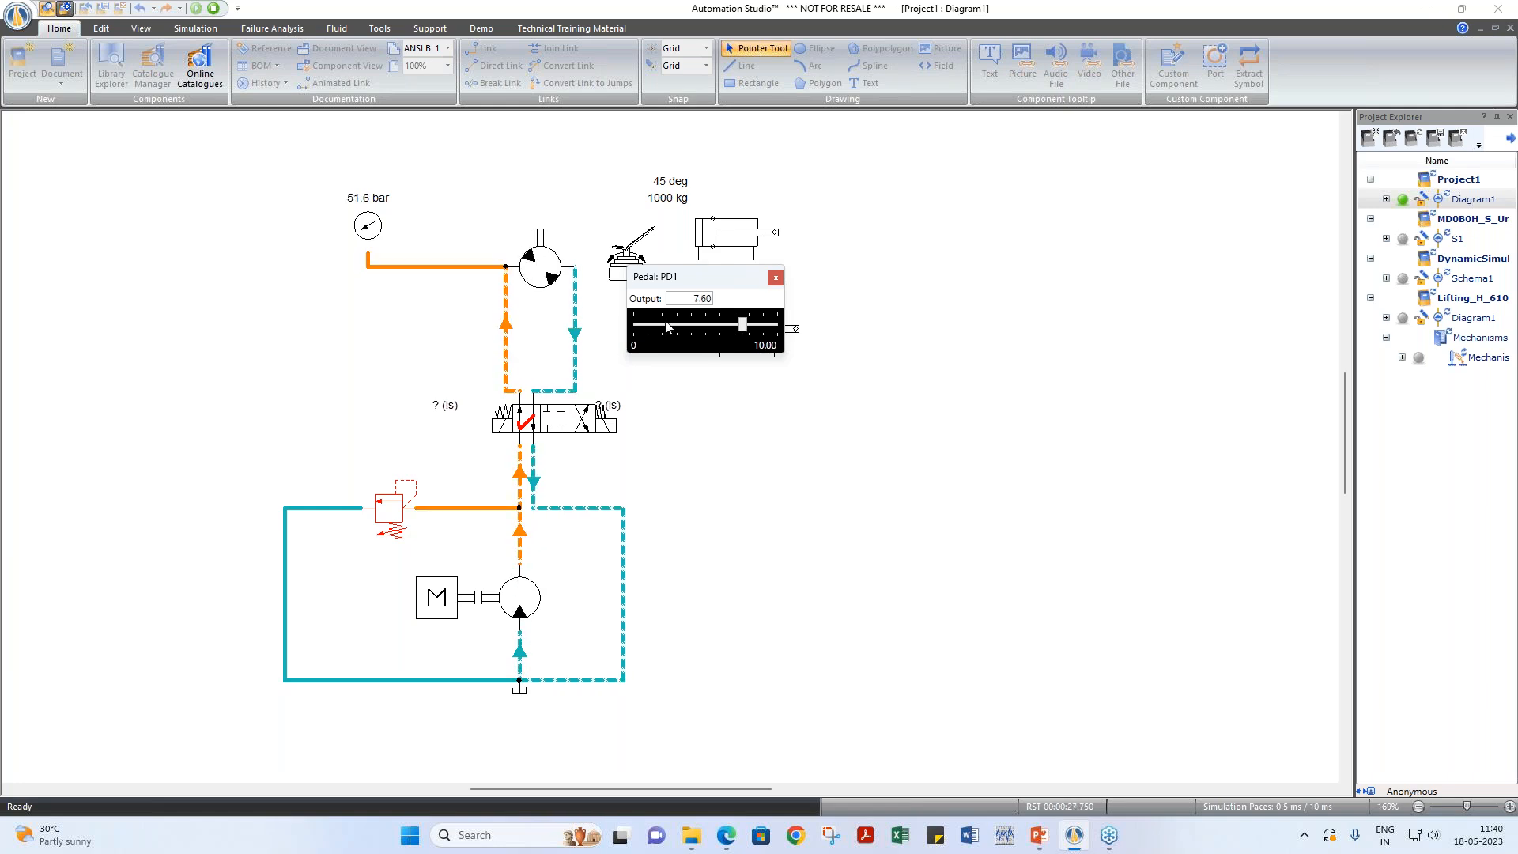
{"action": "left_click", "coordinate": [774, 283]}
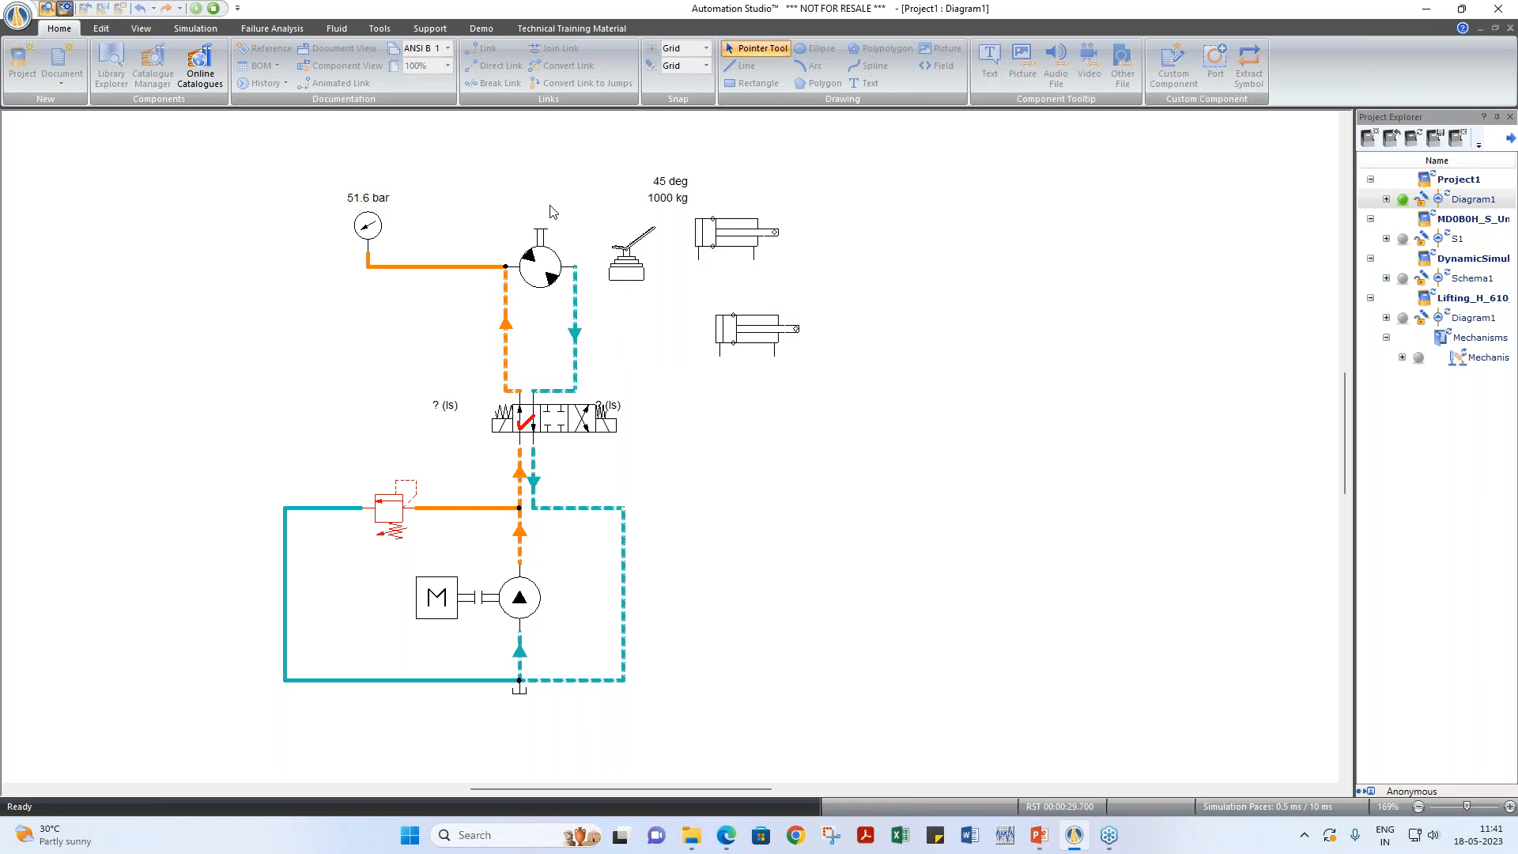
{"action": "left_click", "coordinate": [213, 9]}
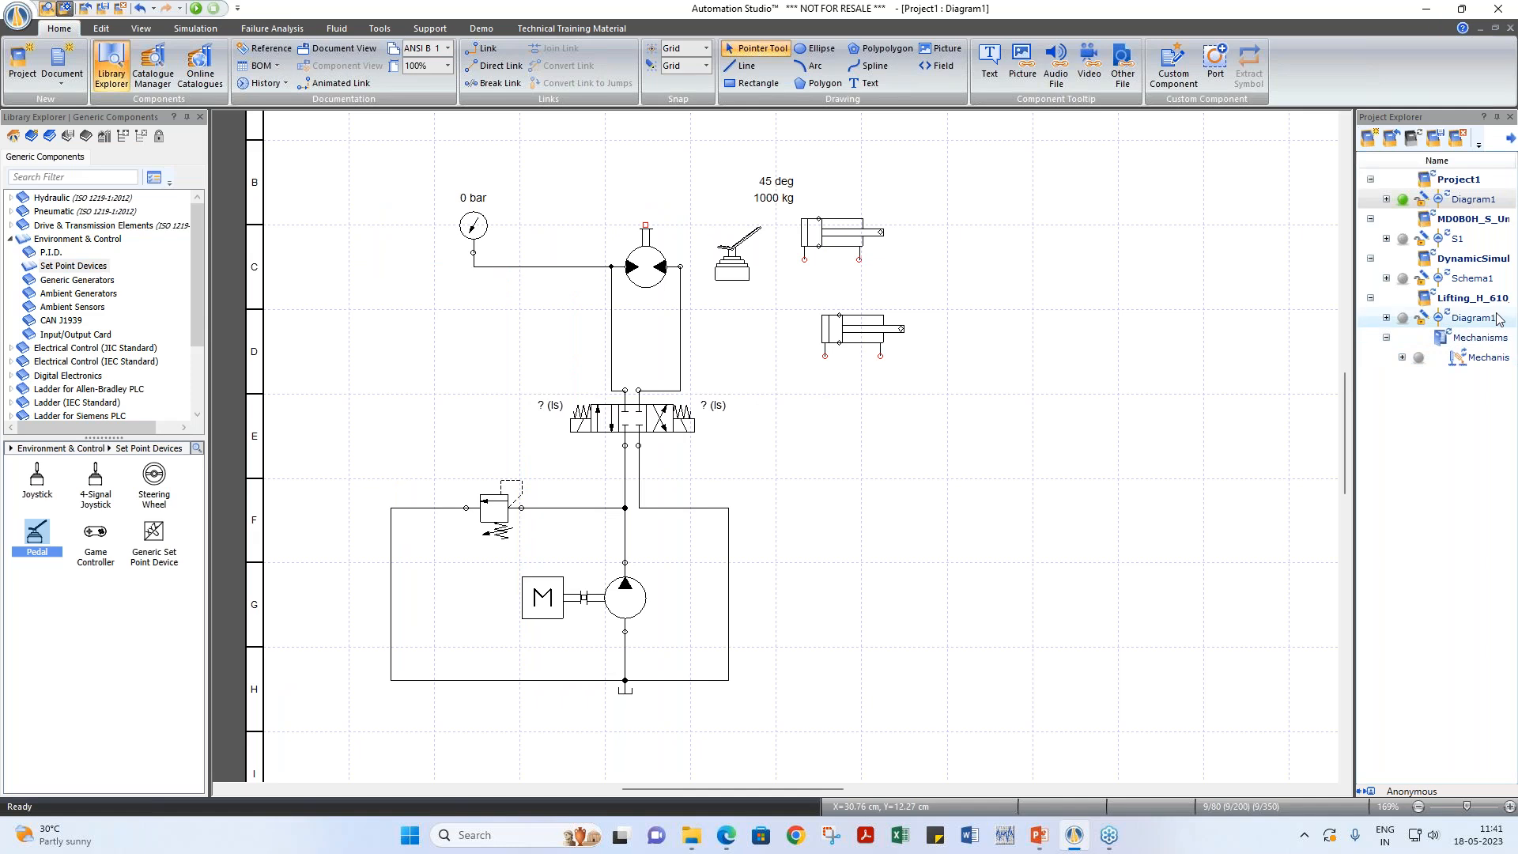
Step: Open Diagram1 of the Lifting_H_610_642_01 project and examine the Rock body's mass and inertia data in the Mechanism Manager
{"action": "mouse_move", "coordinate": [1496, 320]}
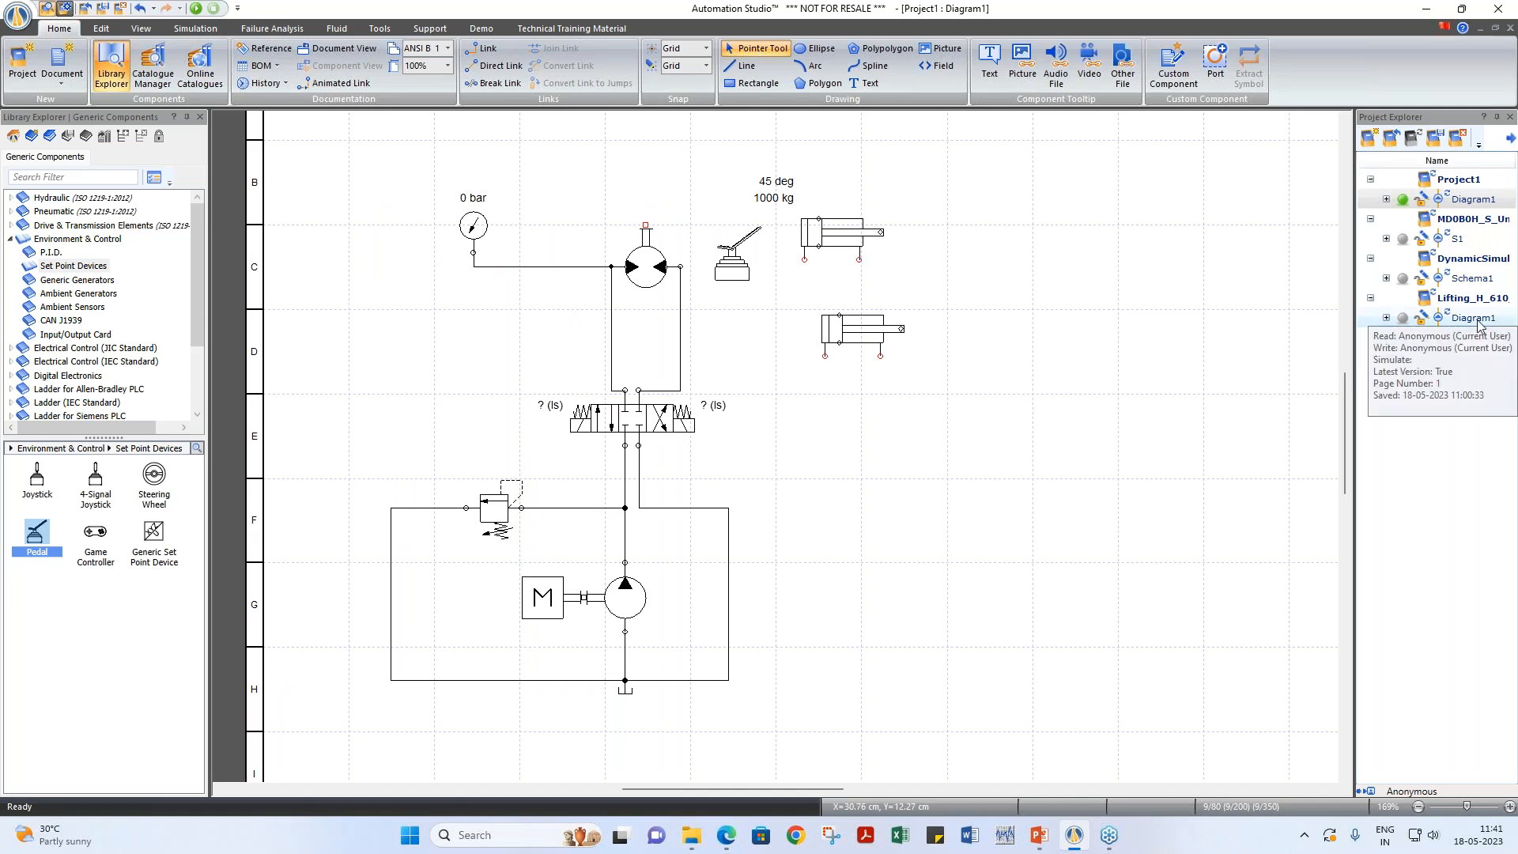
{"action": "double_click", "coordinate": [1473, 319]}
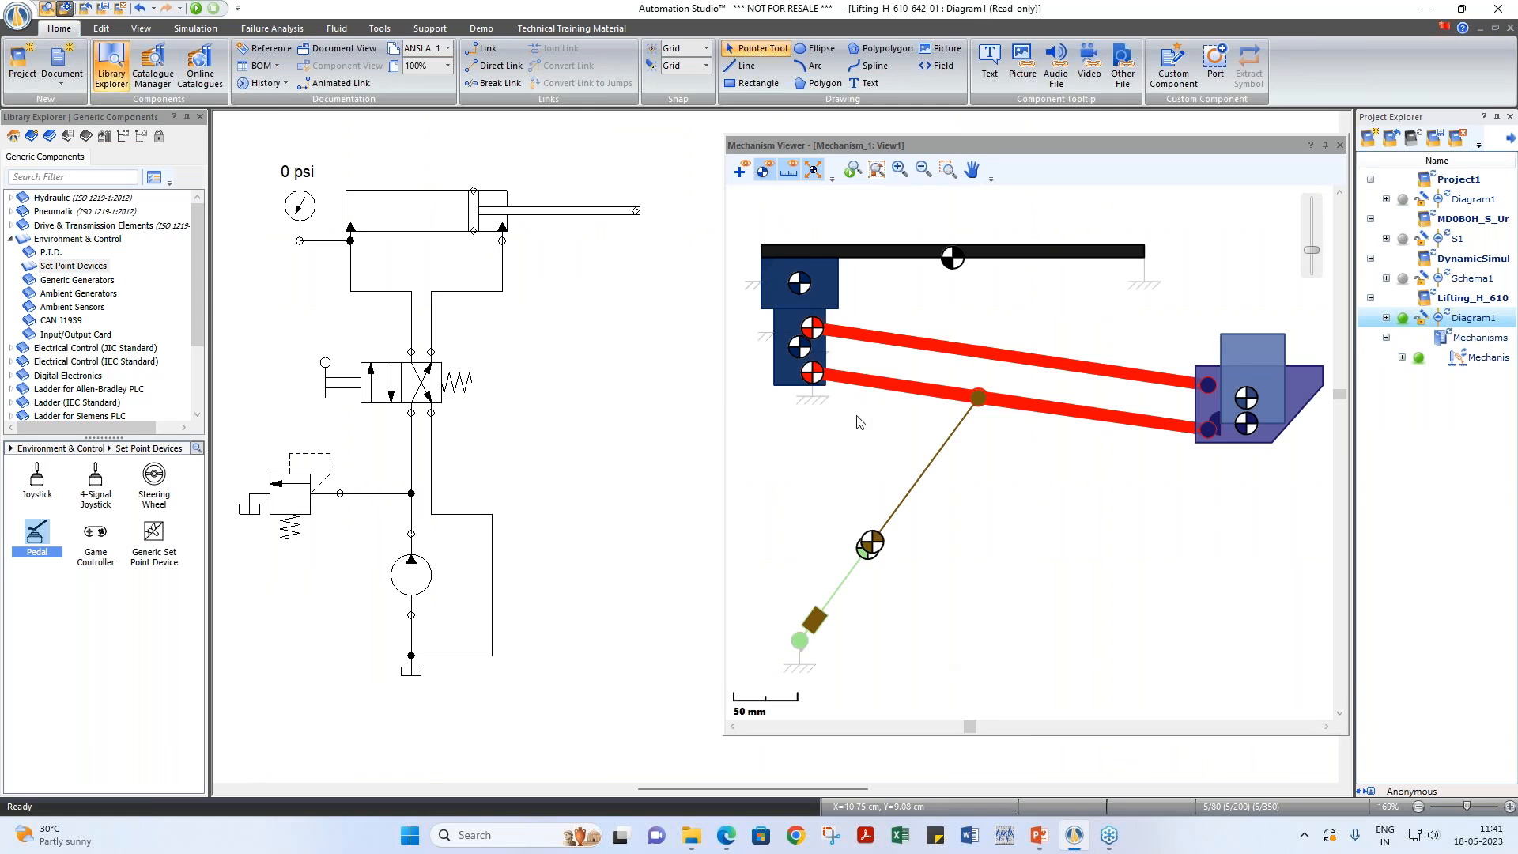
{"action": "left_click", "coordinate": [335, 30]}
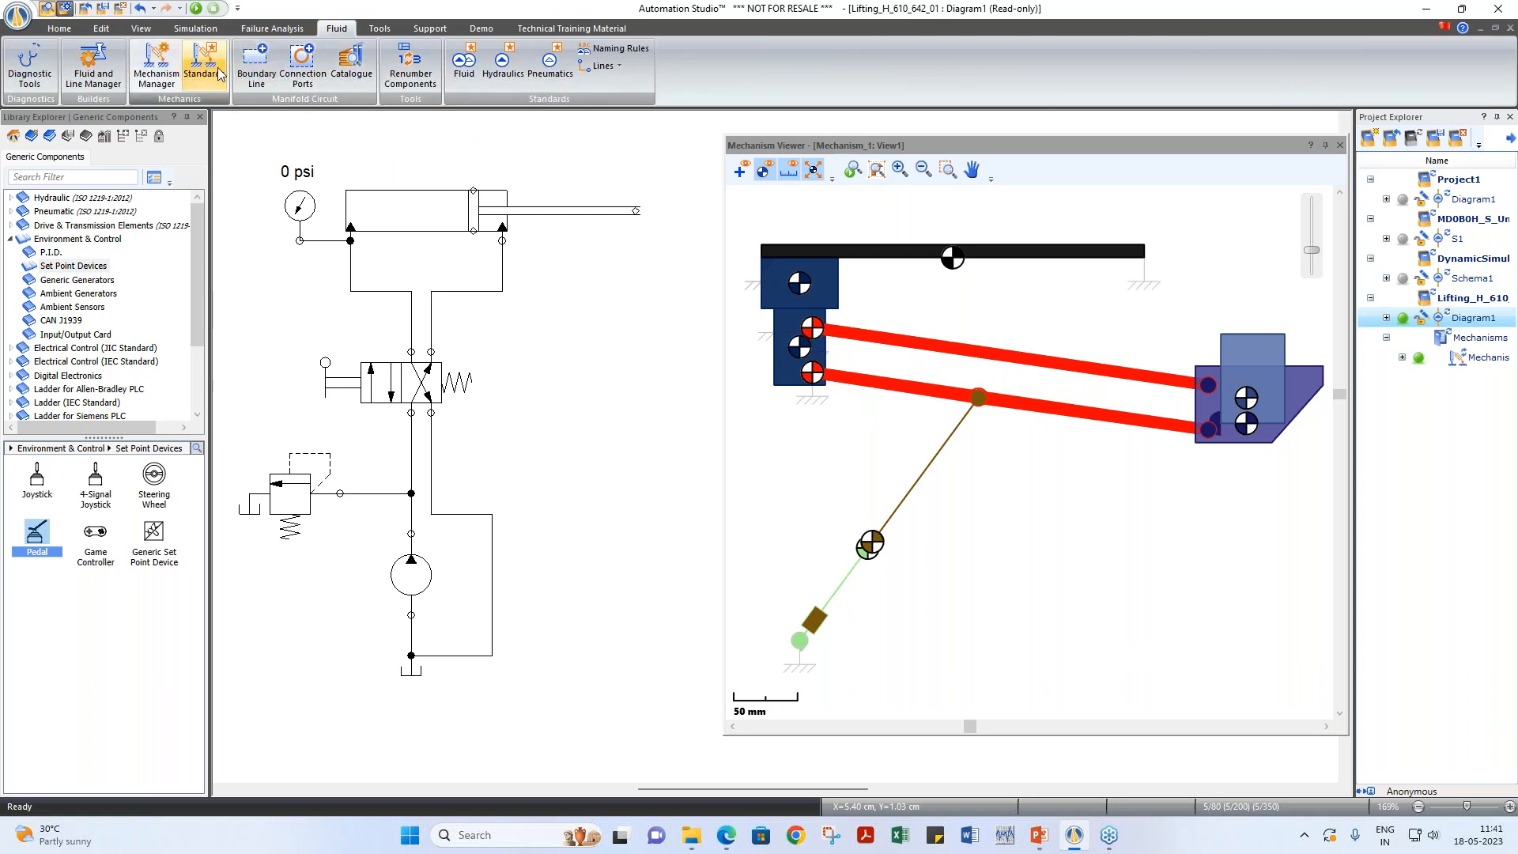
{"action": "left_click", "coordinate": [150, 77]}
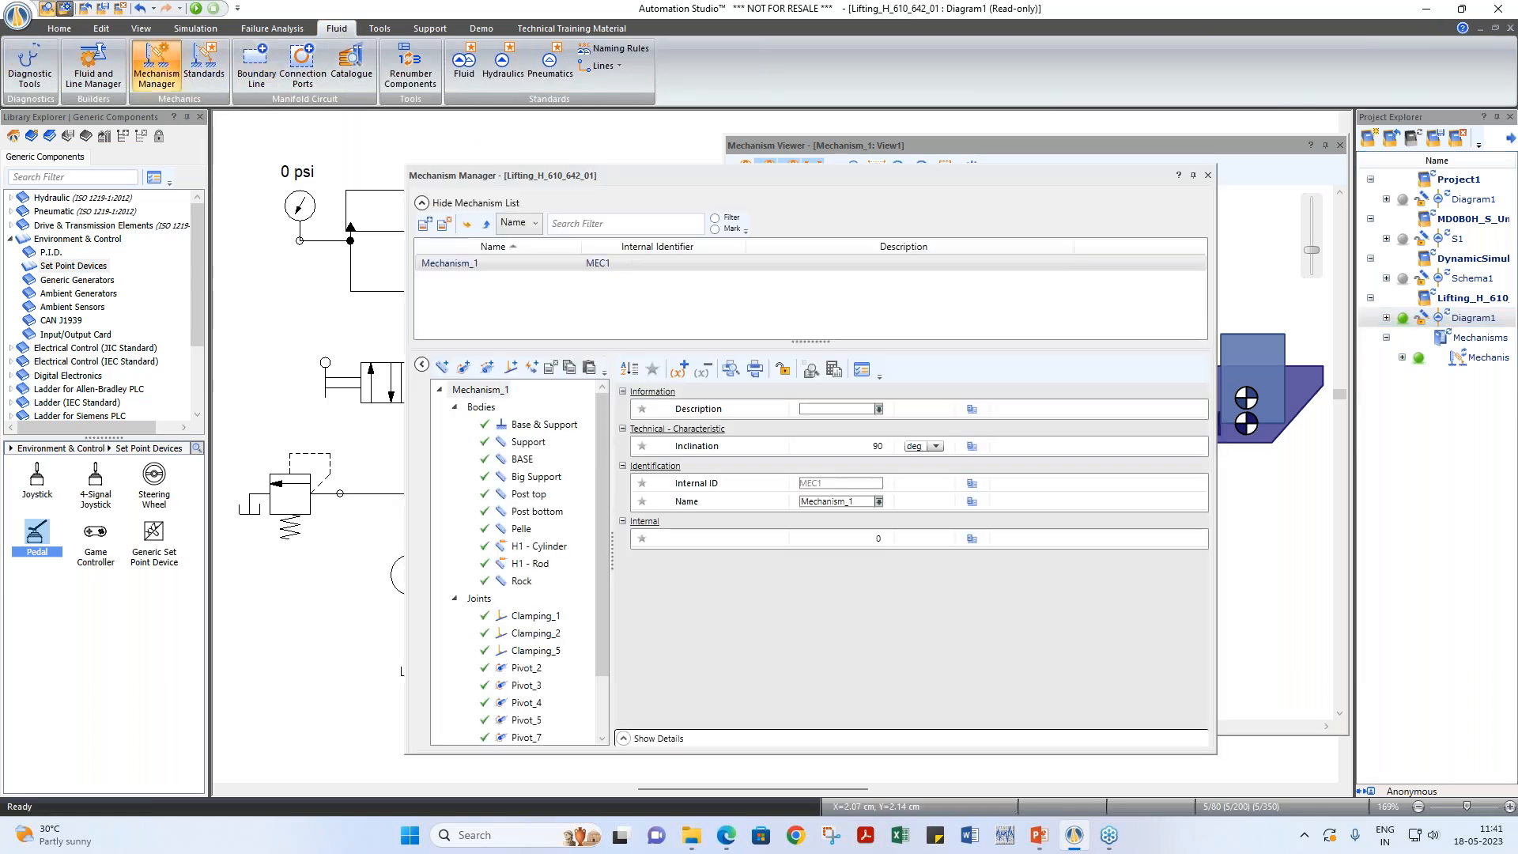
{"action": "scroll", "coordinate": [565, 609], "scroll_direction": "down", "scroll_amount": 2}
{"action": "scroll", "coordinate": [563, 610], "scroll_direction": "up", "scroll_amount": 2}
{"action": "scroll", "coordinate": [535, 616], "scroll_direction": "down", "scroll_amount": 2}
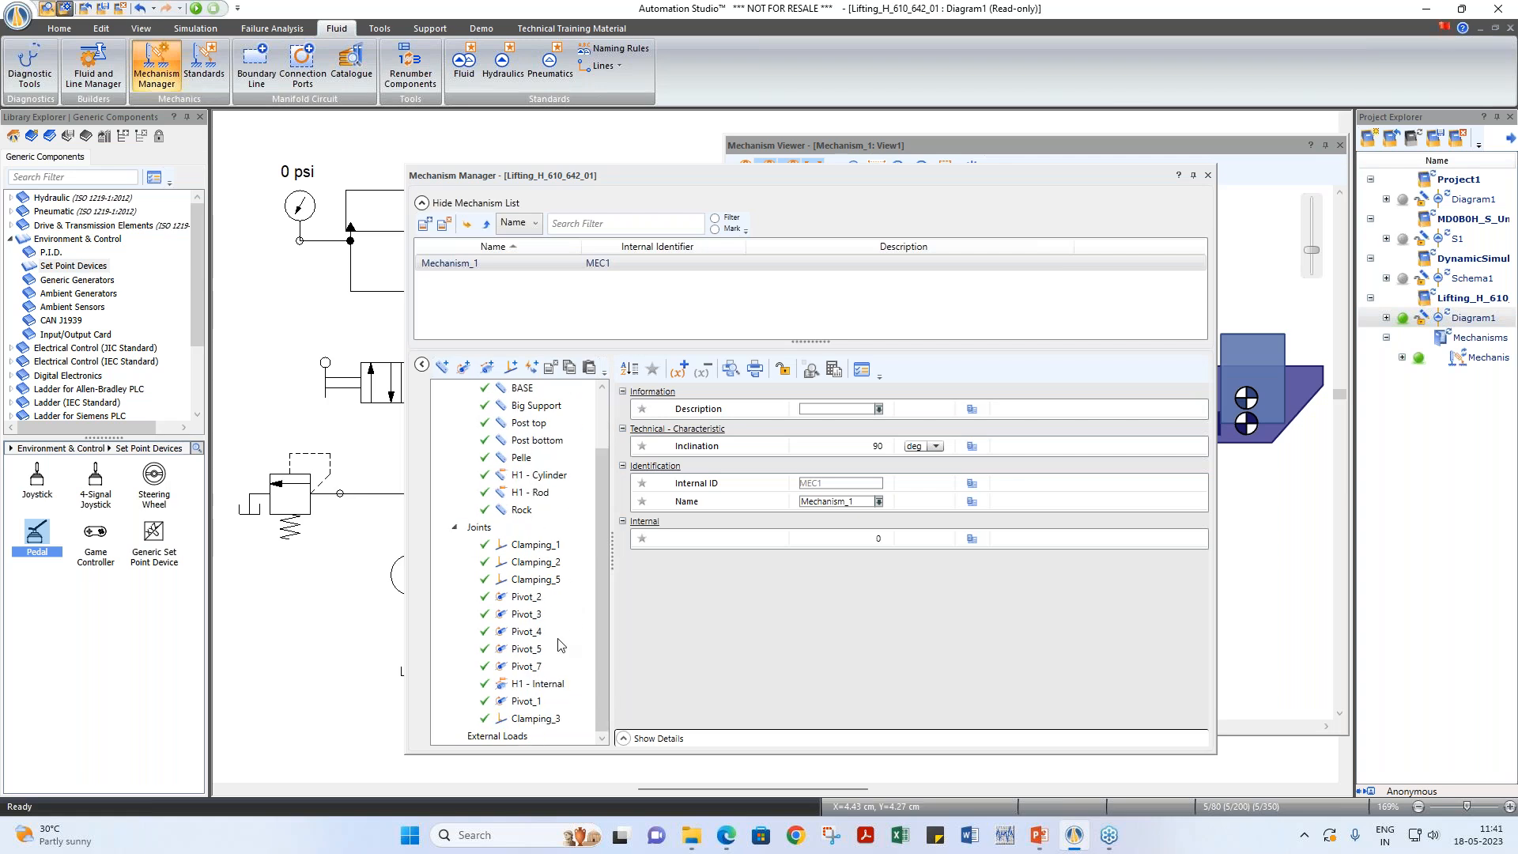
{"action": "left_click", "coordinate": [521, 512]}
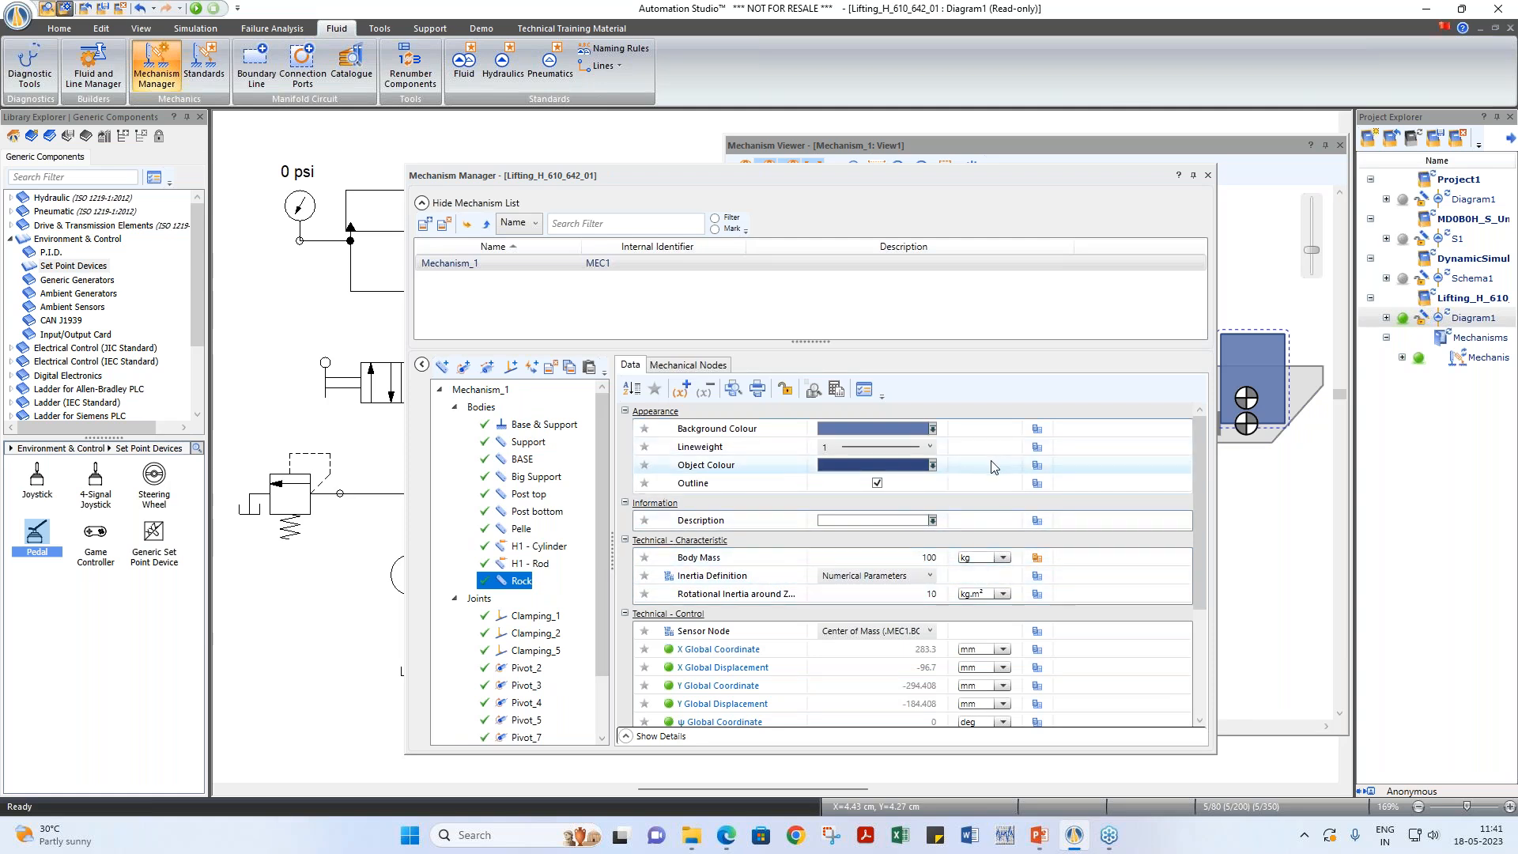
{"action": "left_click", "coordinate": [1207, 176]}
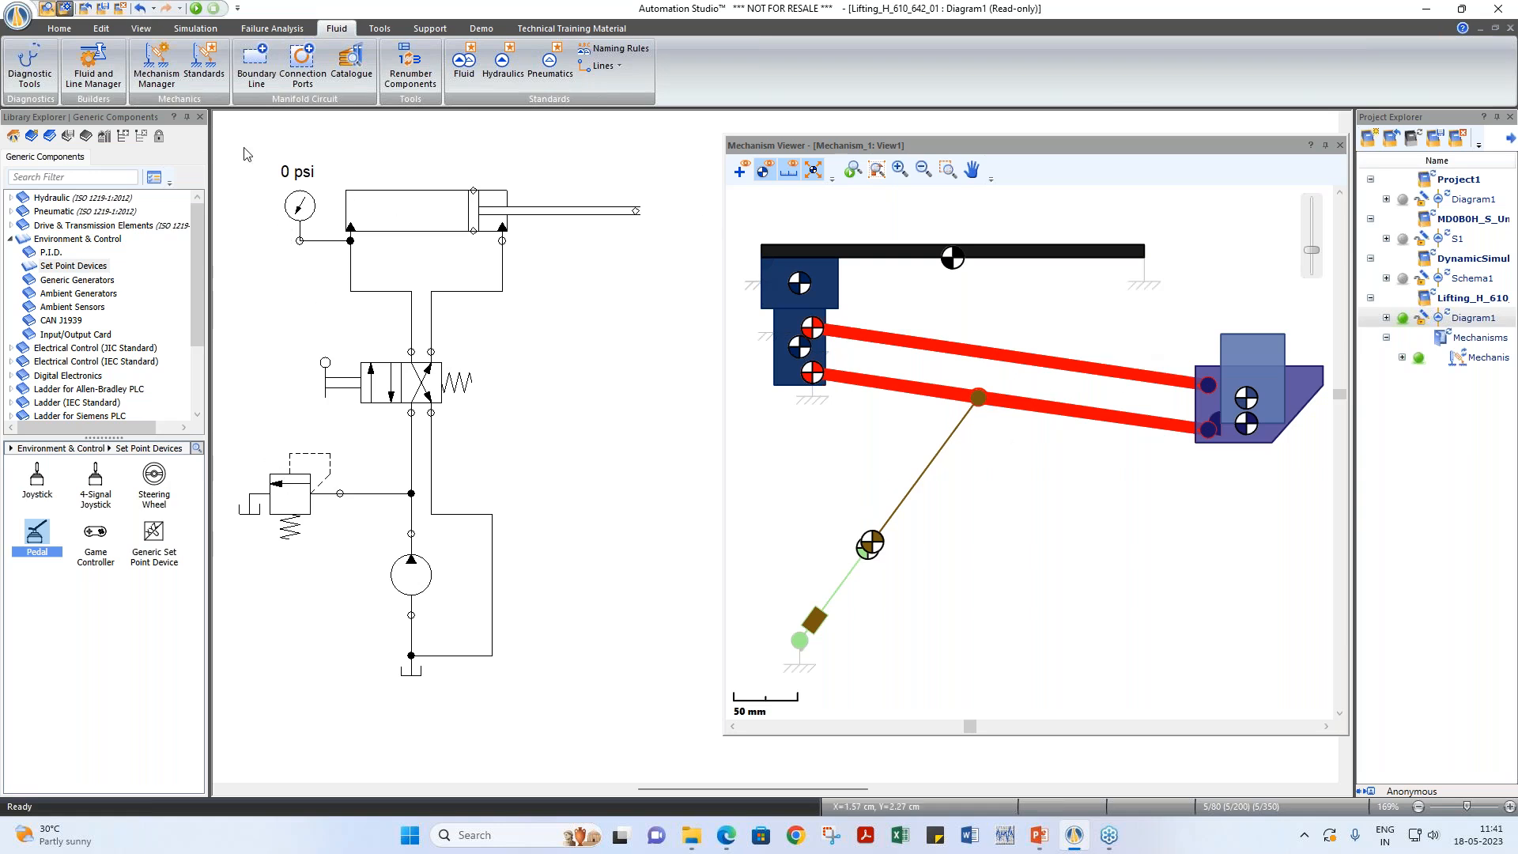
Step: Simulate the lifting circuit and actuate the lever-operated directional valve to extend the cylinder and raise the load
{"action": "left_click", "coordinate": [195, 7]}
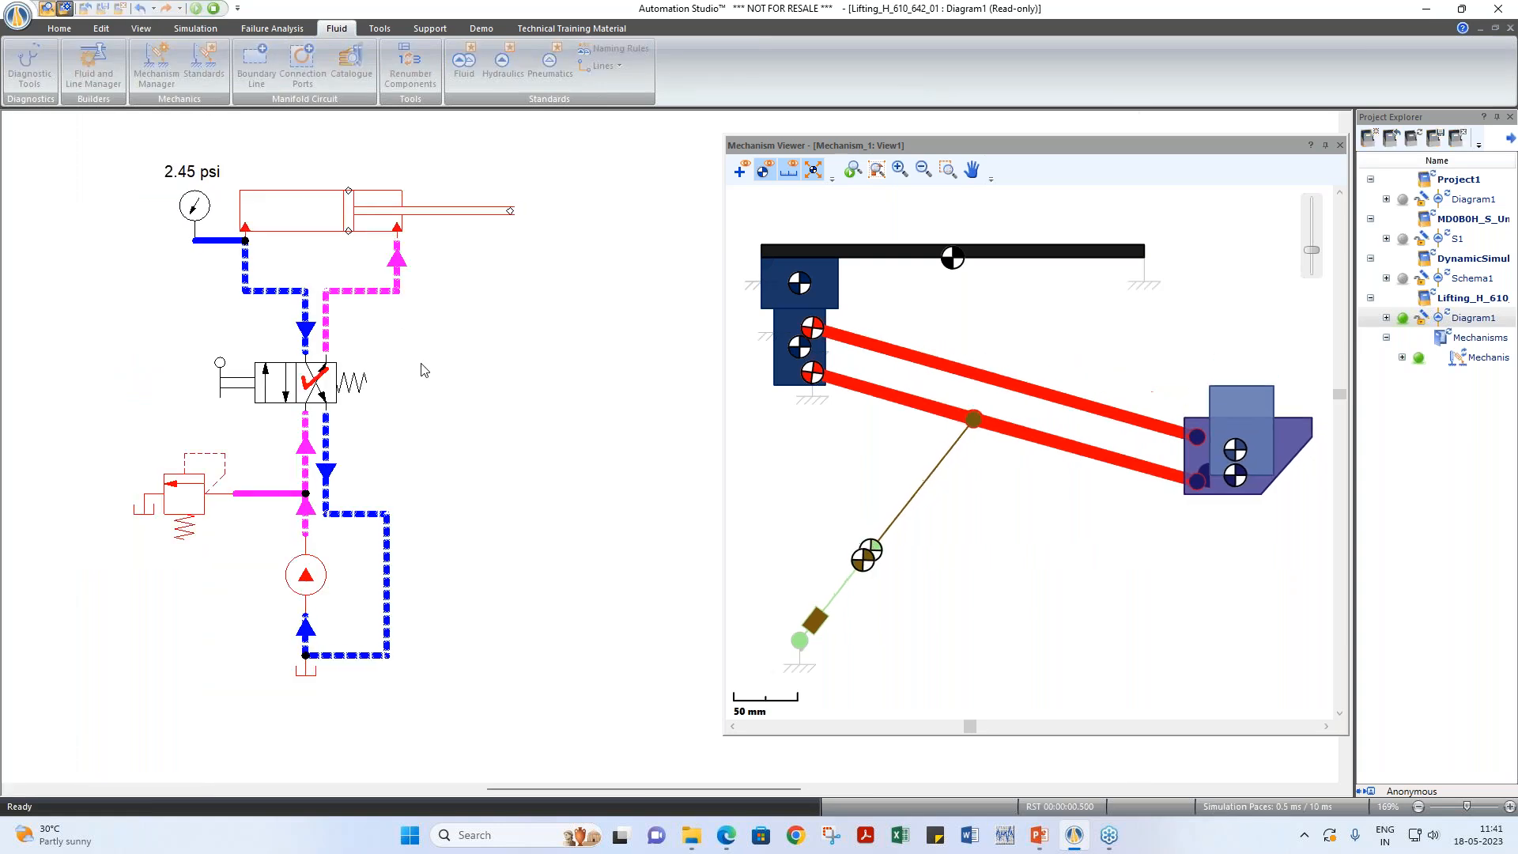
{"action": "left_click", "coordinate": [261, 394]}
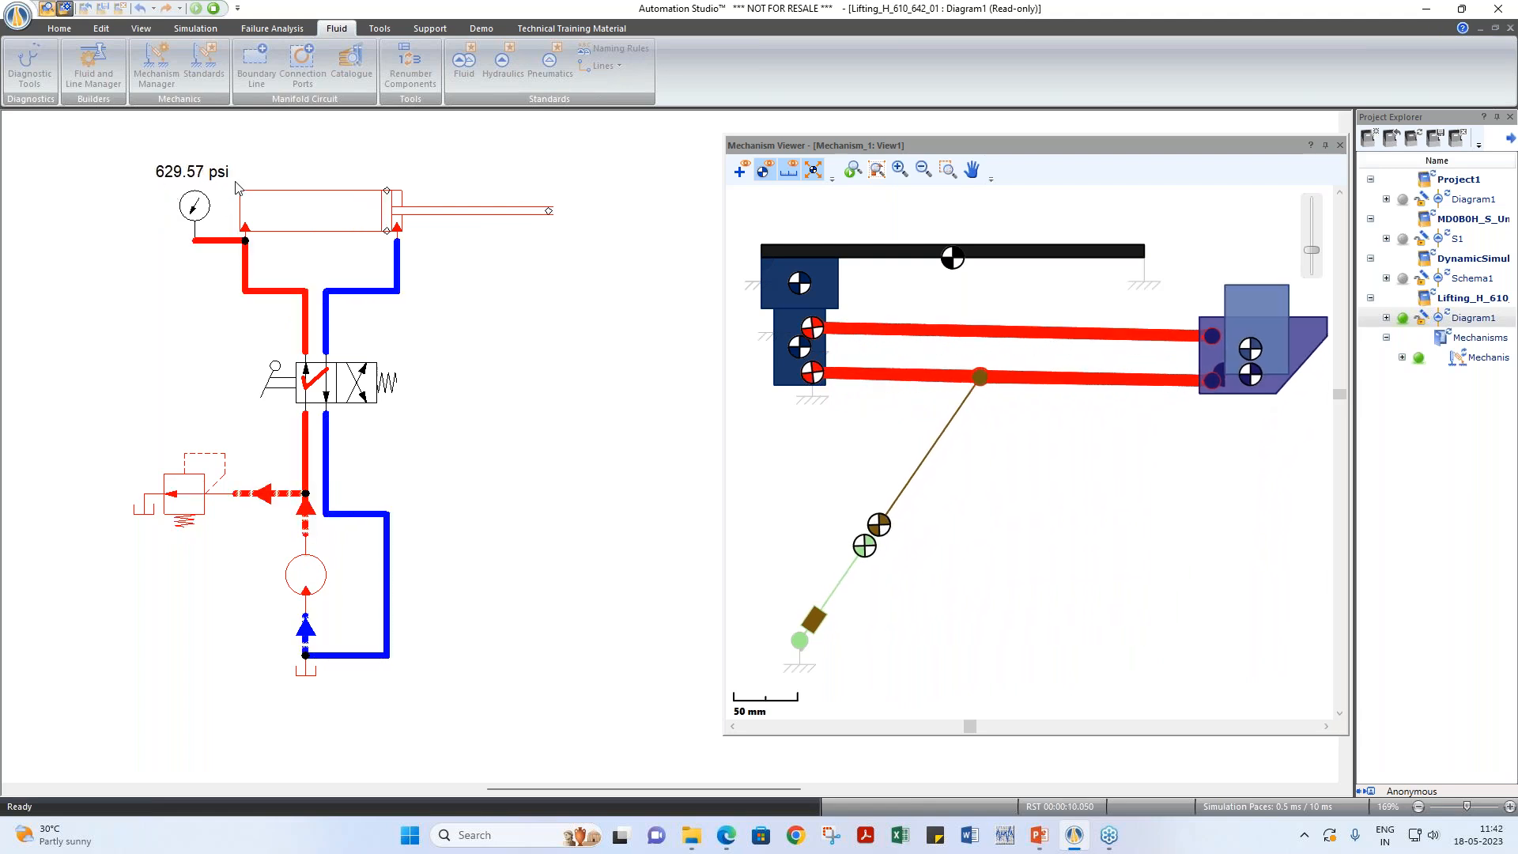
Step: Lower the relief valve's cracking pressure to 9 bar while the lifting circuit simulation runs
{"action": "left_click", "coordinate": [198, 503]}
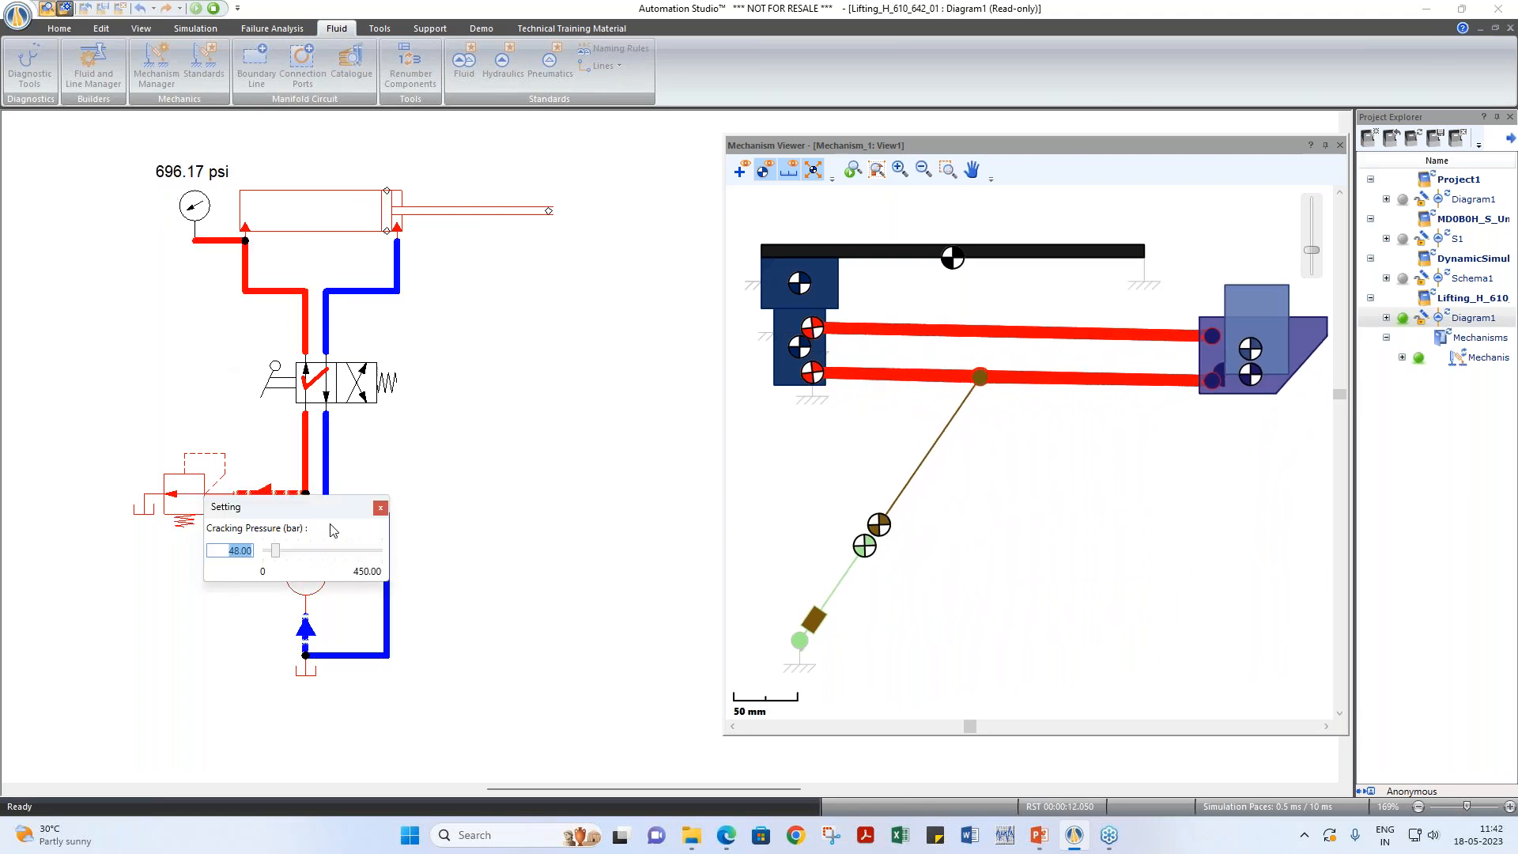
{"action": "left_click_drag", "start_coordinate": [301, 508], "coordinate": [173, 563]}
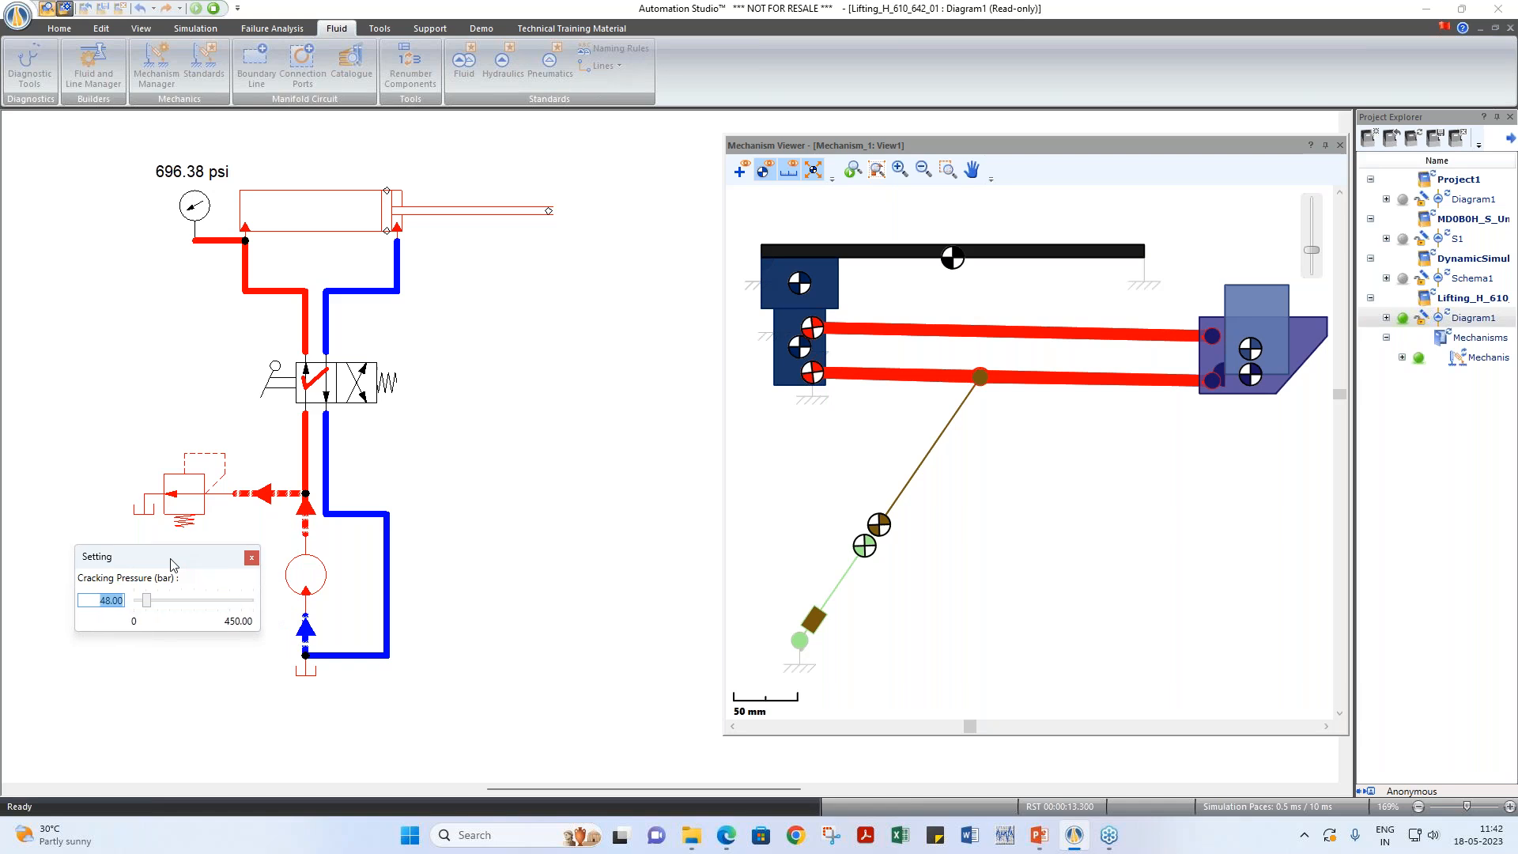
{"action": "left_click", "coordinate": [146, 605]}
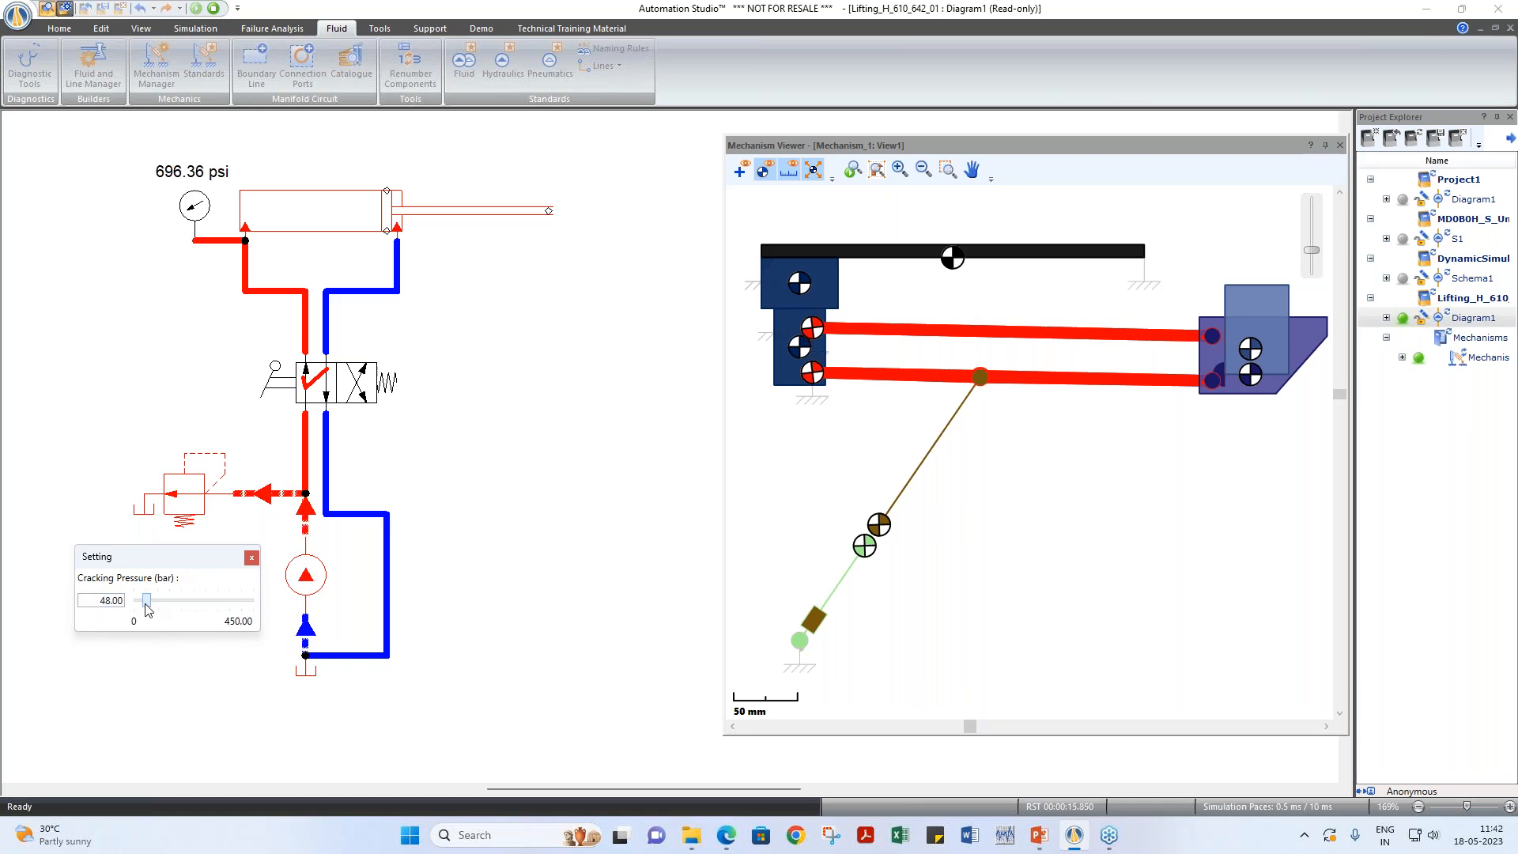
{"action": "key", "text": "Left"}
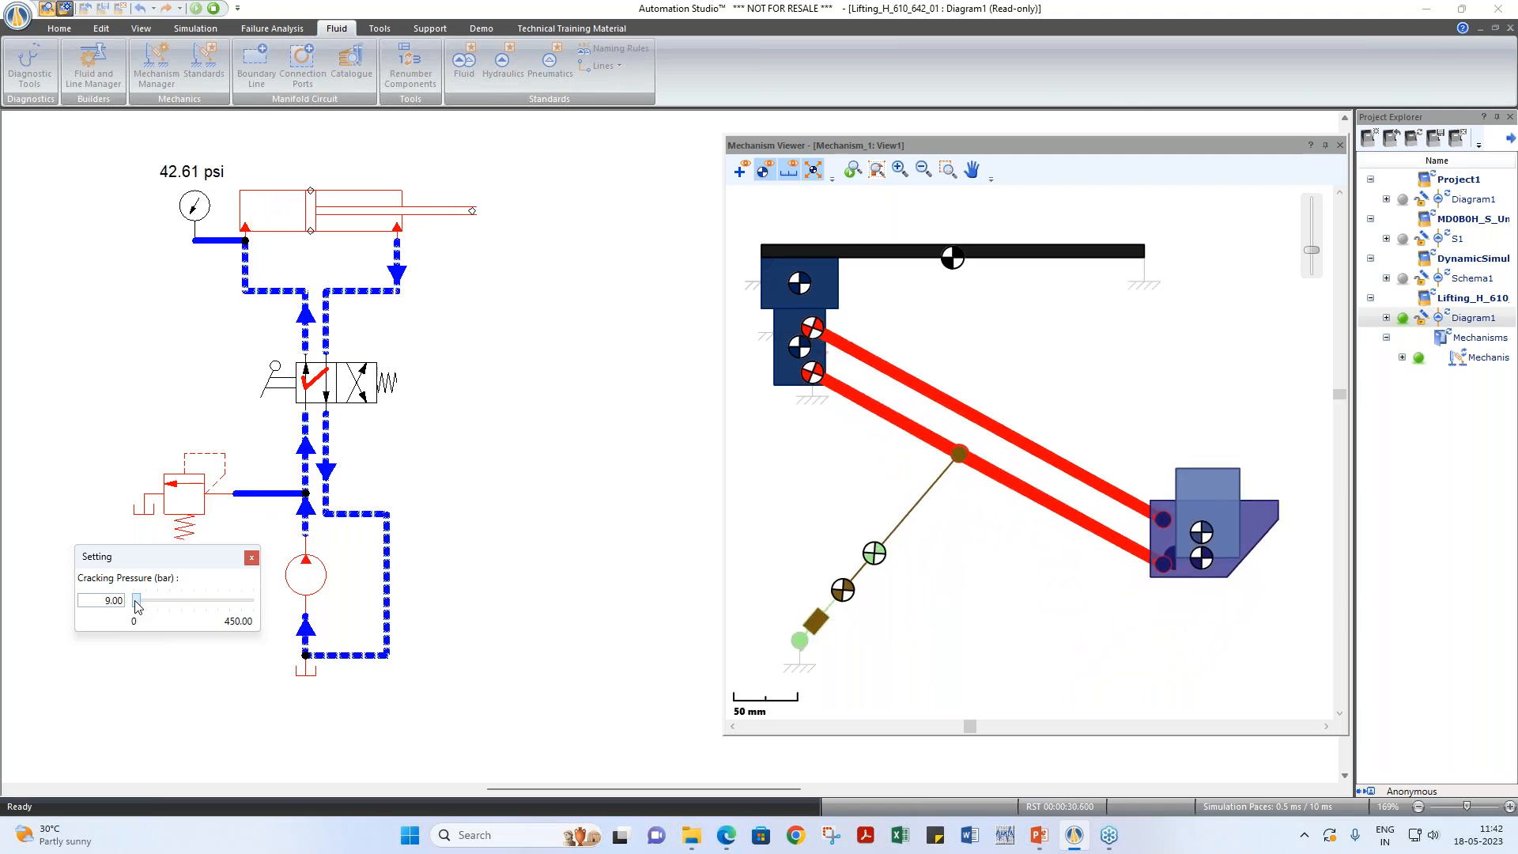
Step: Raise the relief valve's cracking pressure to 63 bar, close its setting window, and stop the simulation
{"action": "scroll", "coordinate": [138, 607], "scroll_direction": "up", "scroll_amount": 4}
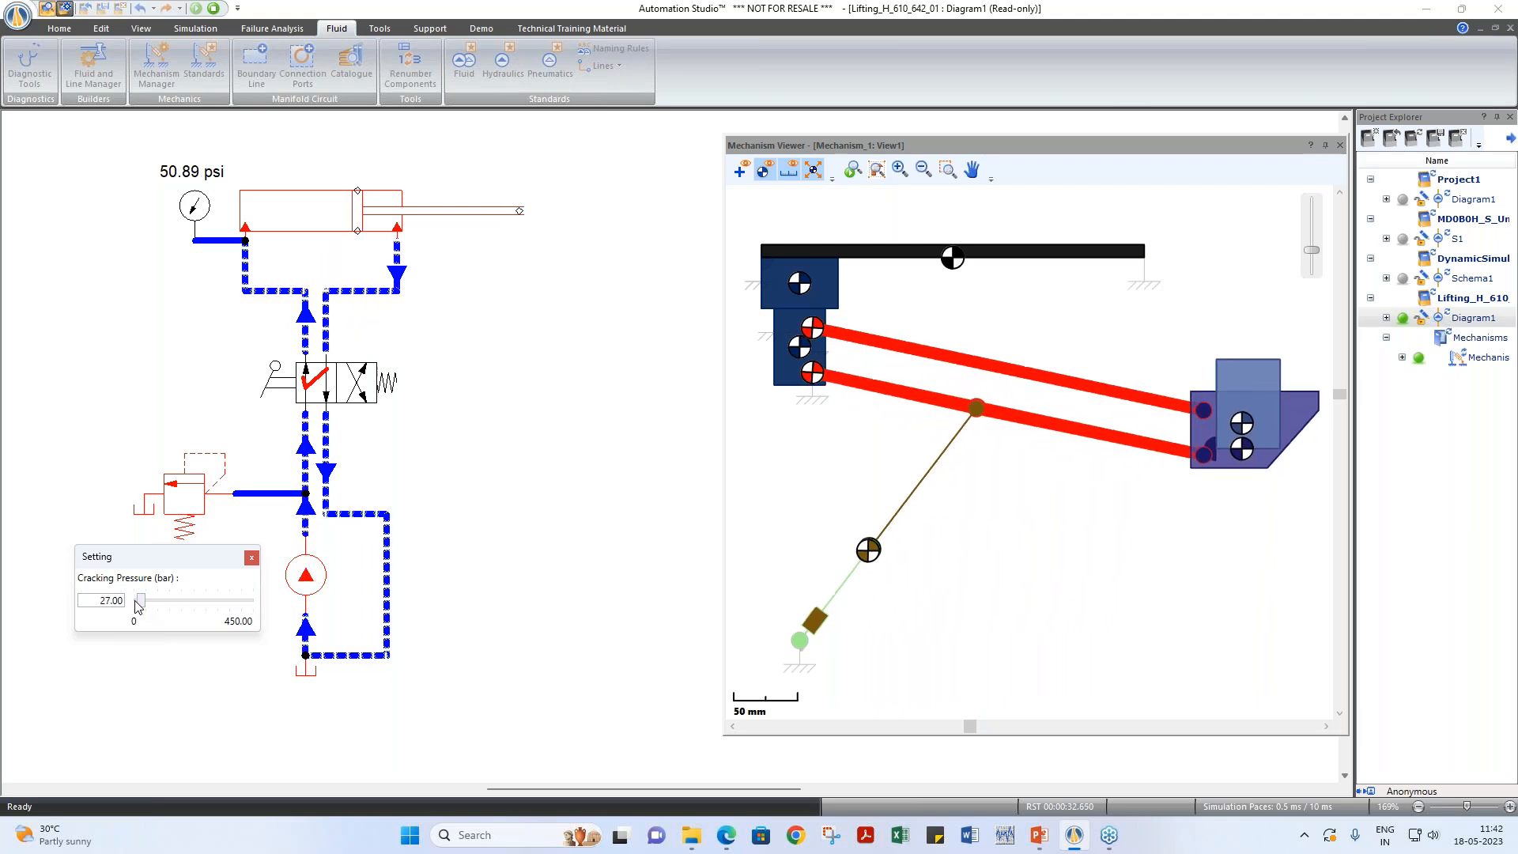
{"action": "scroll", "coordinate": [137, 607], "scroll_direction": "up", "scroll_amount": 2}
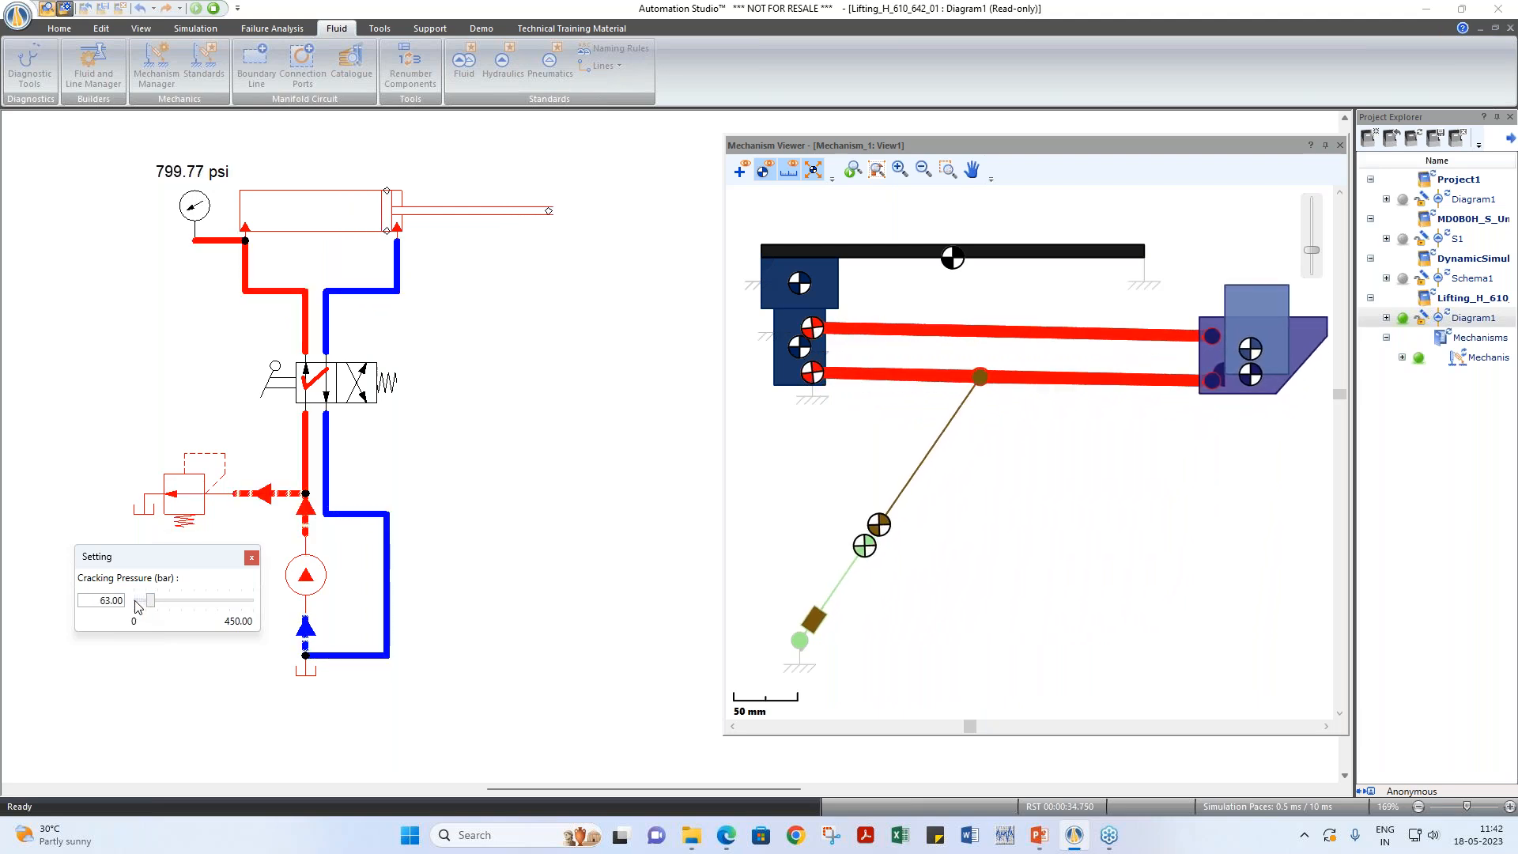
{"action": "left_click", "coordinate": [251, 558]}
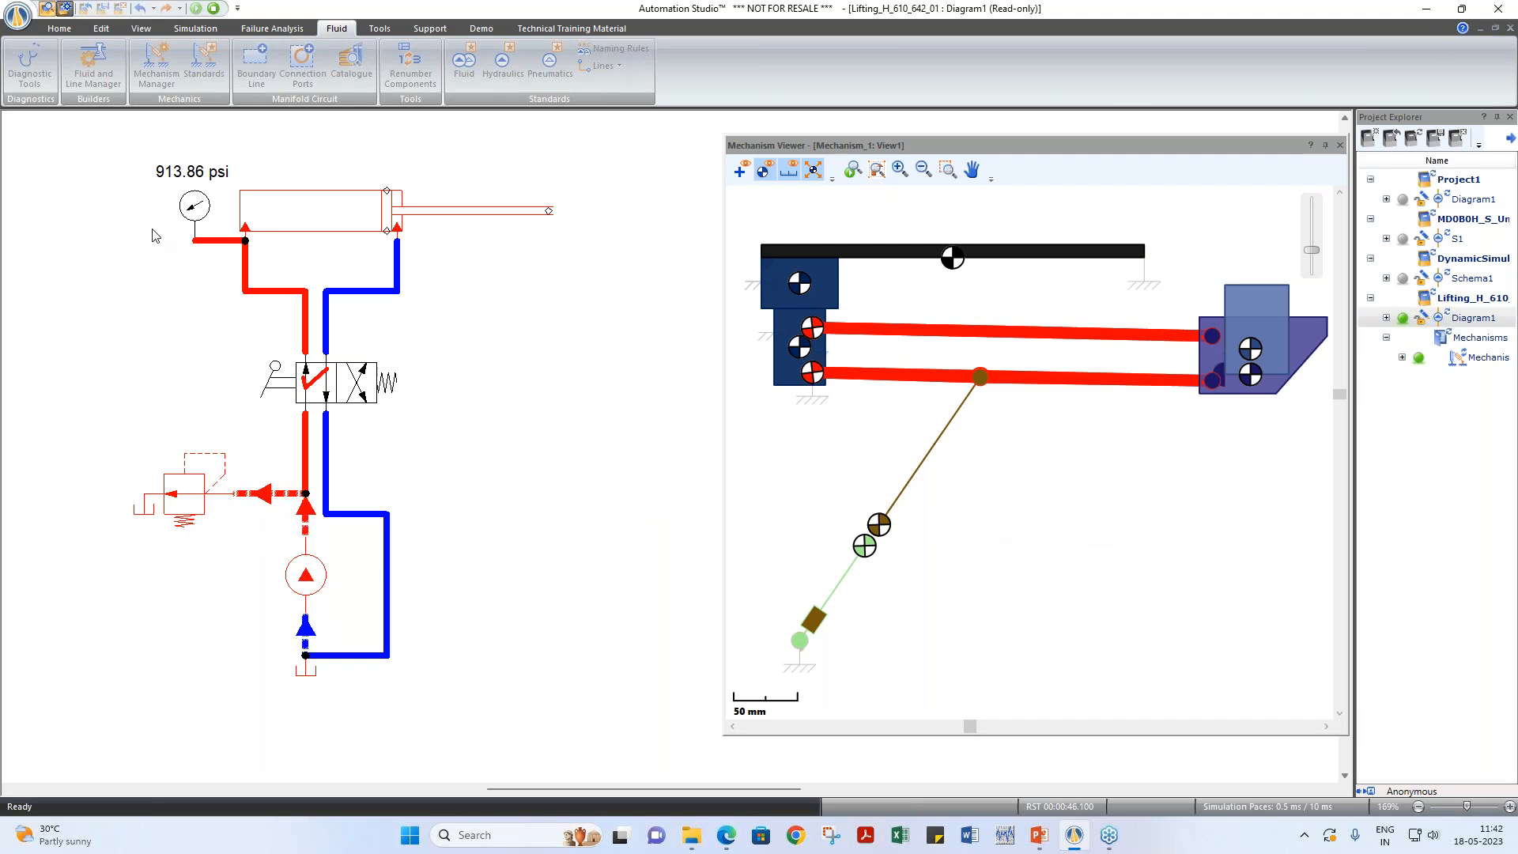
{"action": "left_click", "coordinate": [214, 11]}
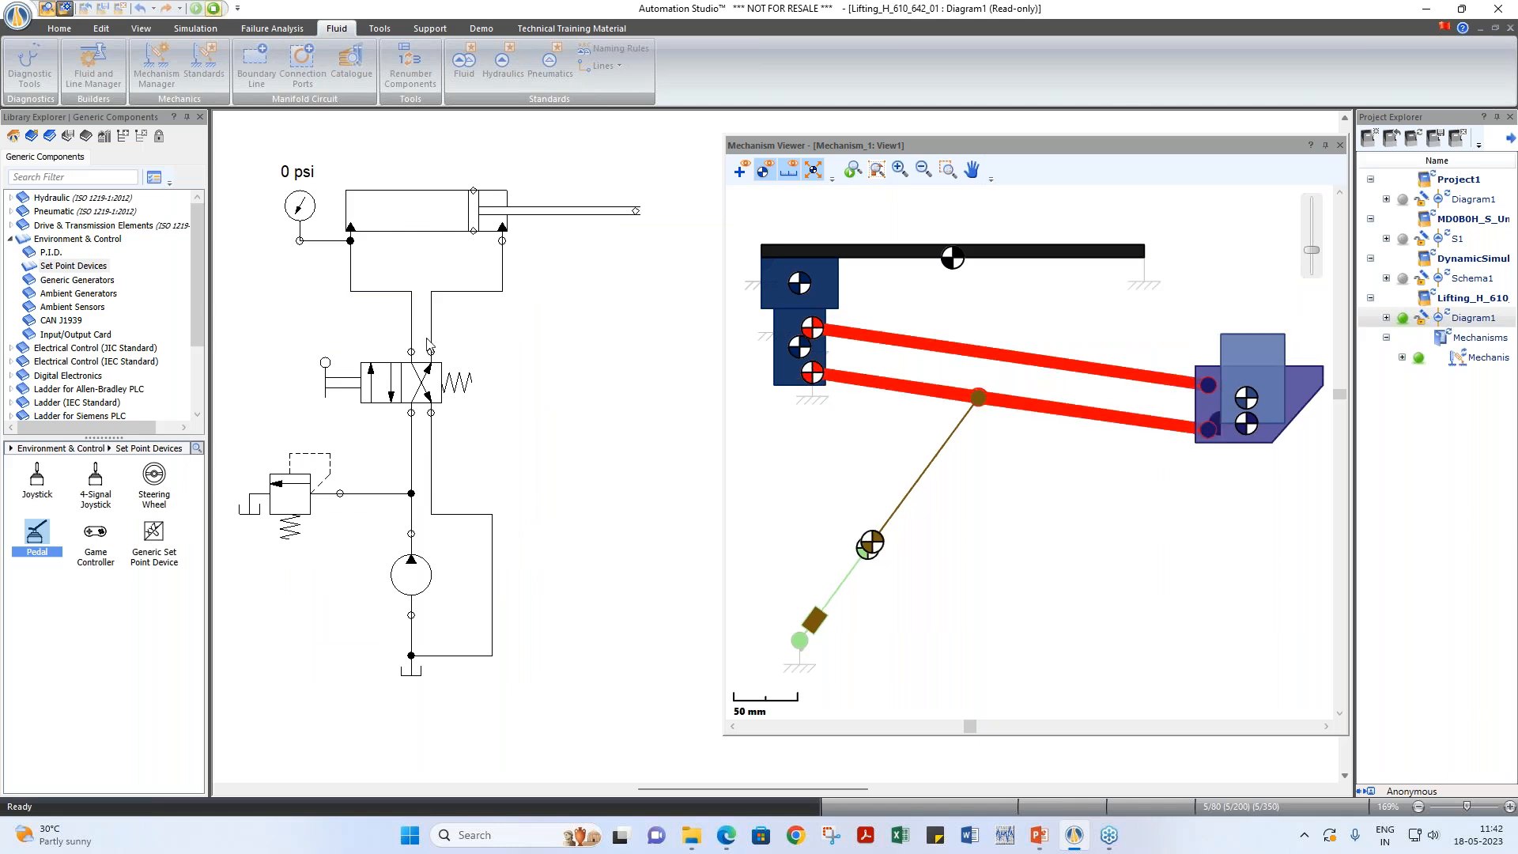
Step: Open Project1's Diagram1 and insert an Axial Piston Pump (Open Loop) from the User Defined Swashplate Pumps in the sheet's empty area
{"action": "double_click", "coordinate": [1484, 201]}
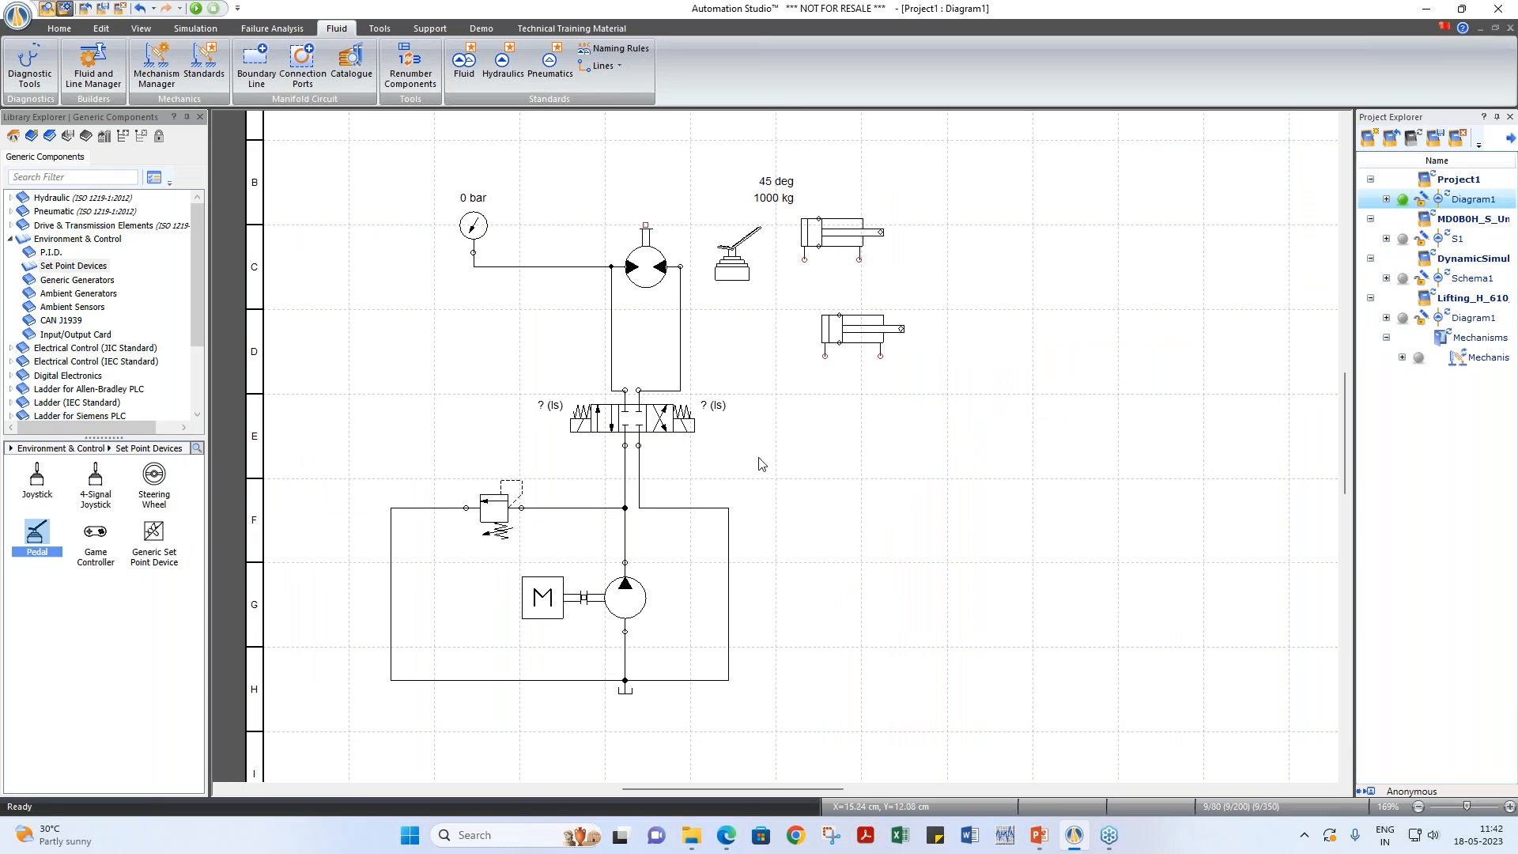
{"action": "scroll", "coordinate": [603, 556], "scroll_direction": "down", "scroll_amount": 4}
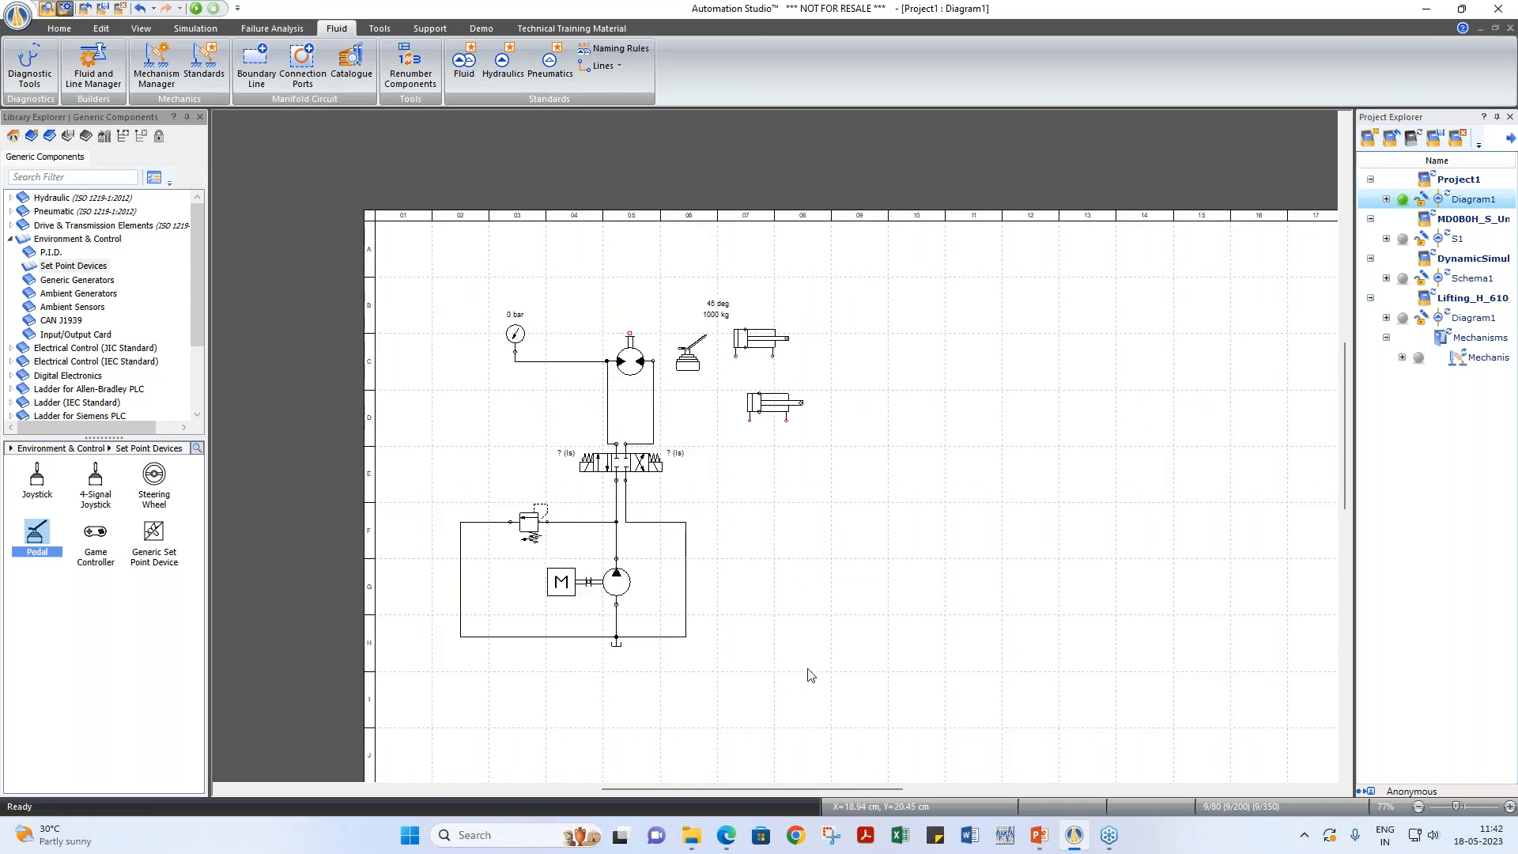
{"action": "left_click_drag", "start_coordinate": [831, 790], "coordinate": [884, 789]}
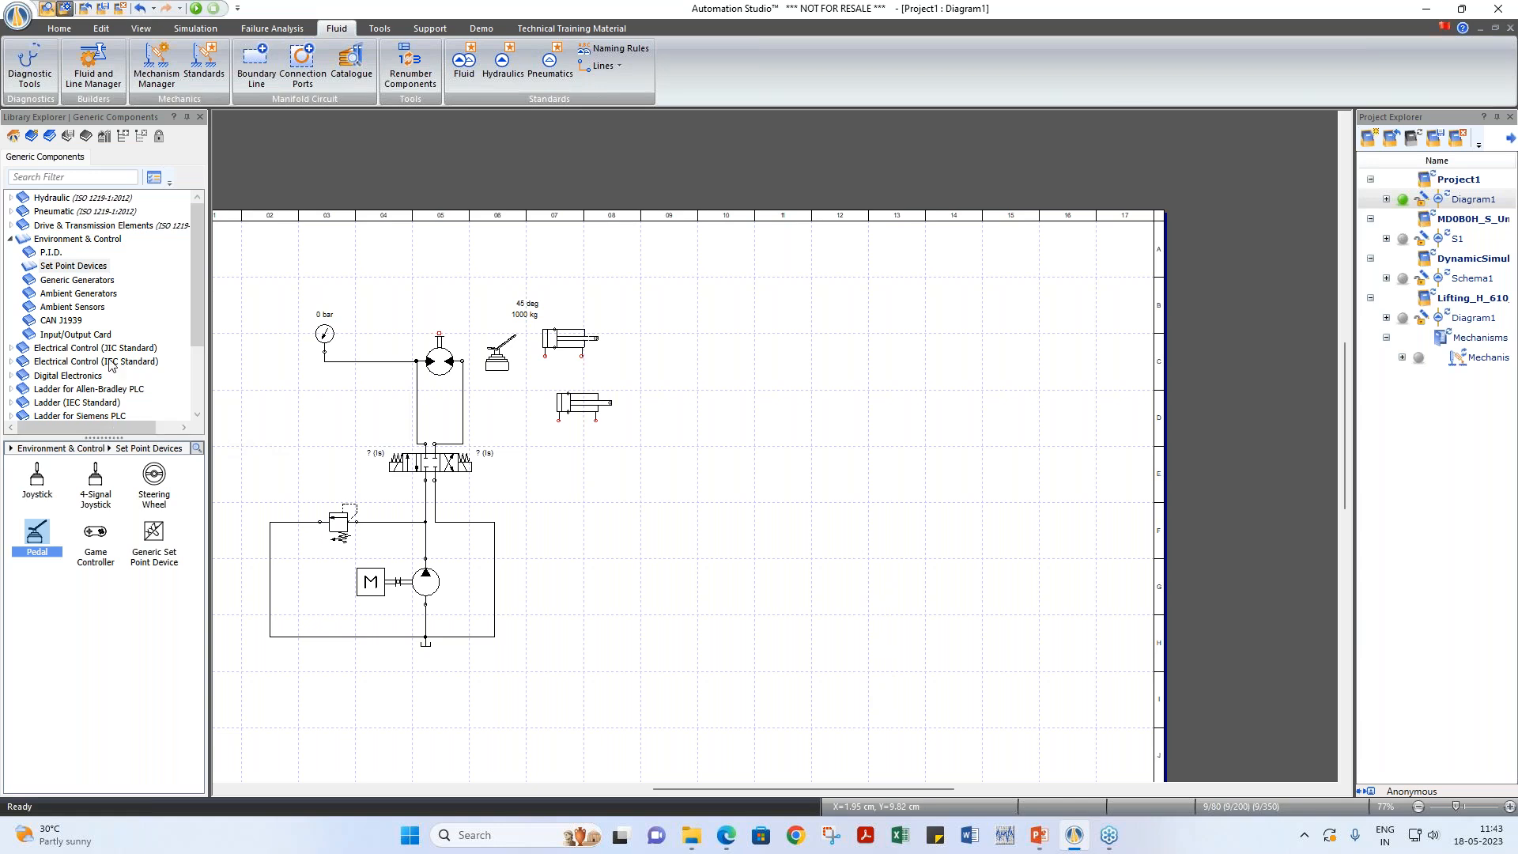
{"action": "left_click", "coordinate": [8, 240]}
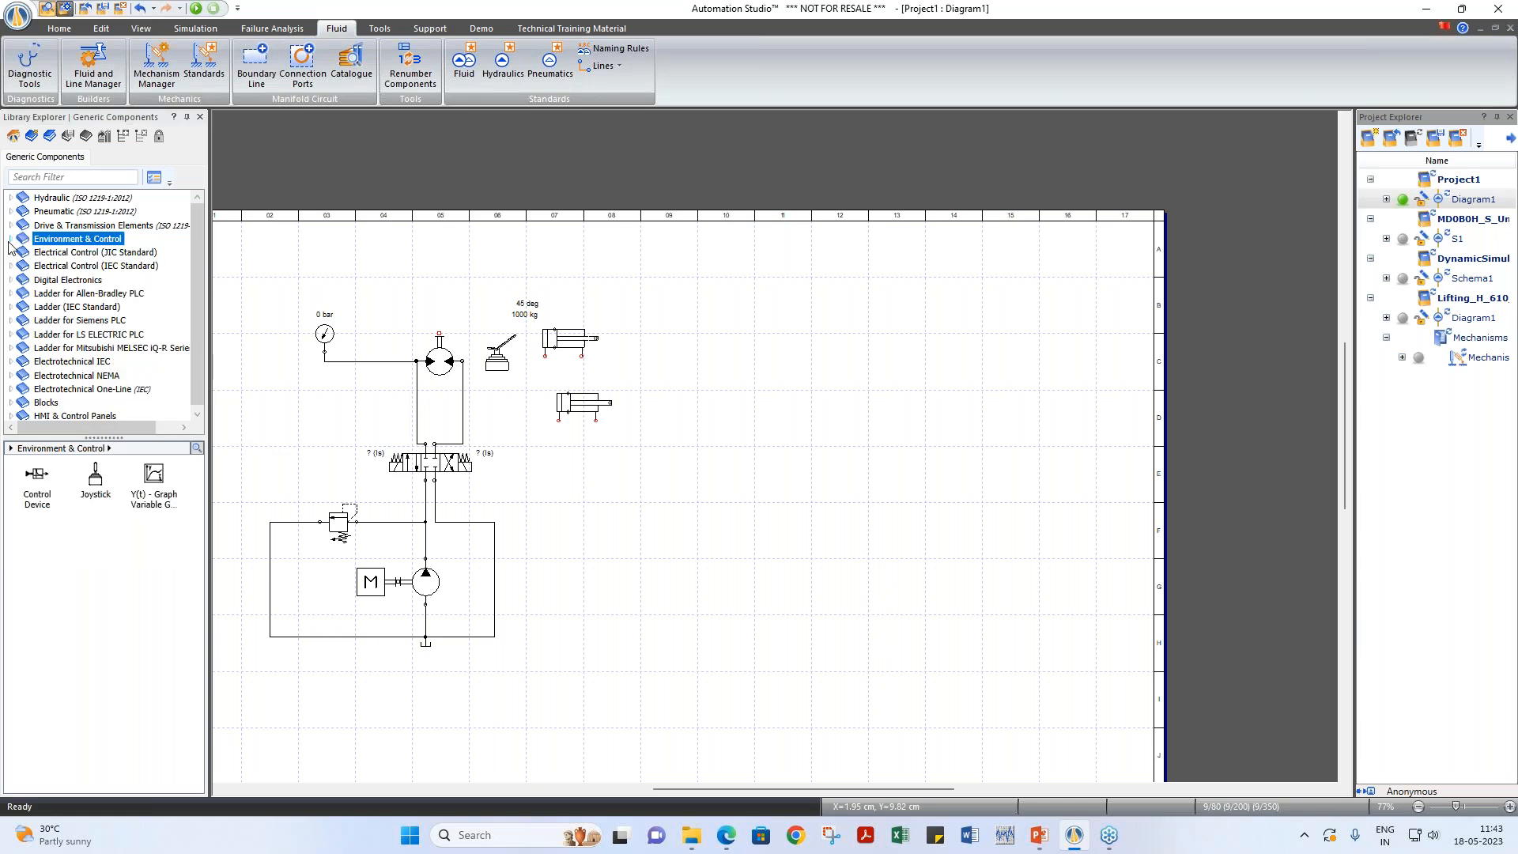
{"action": "left_click", "coordinate": [10, 199]}
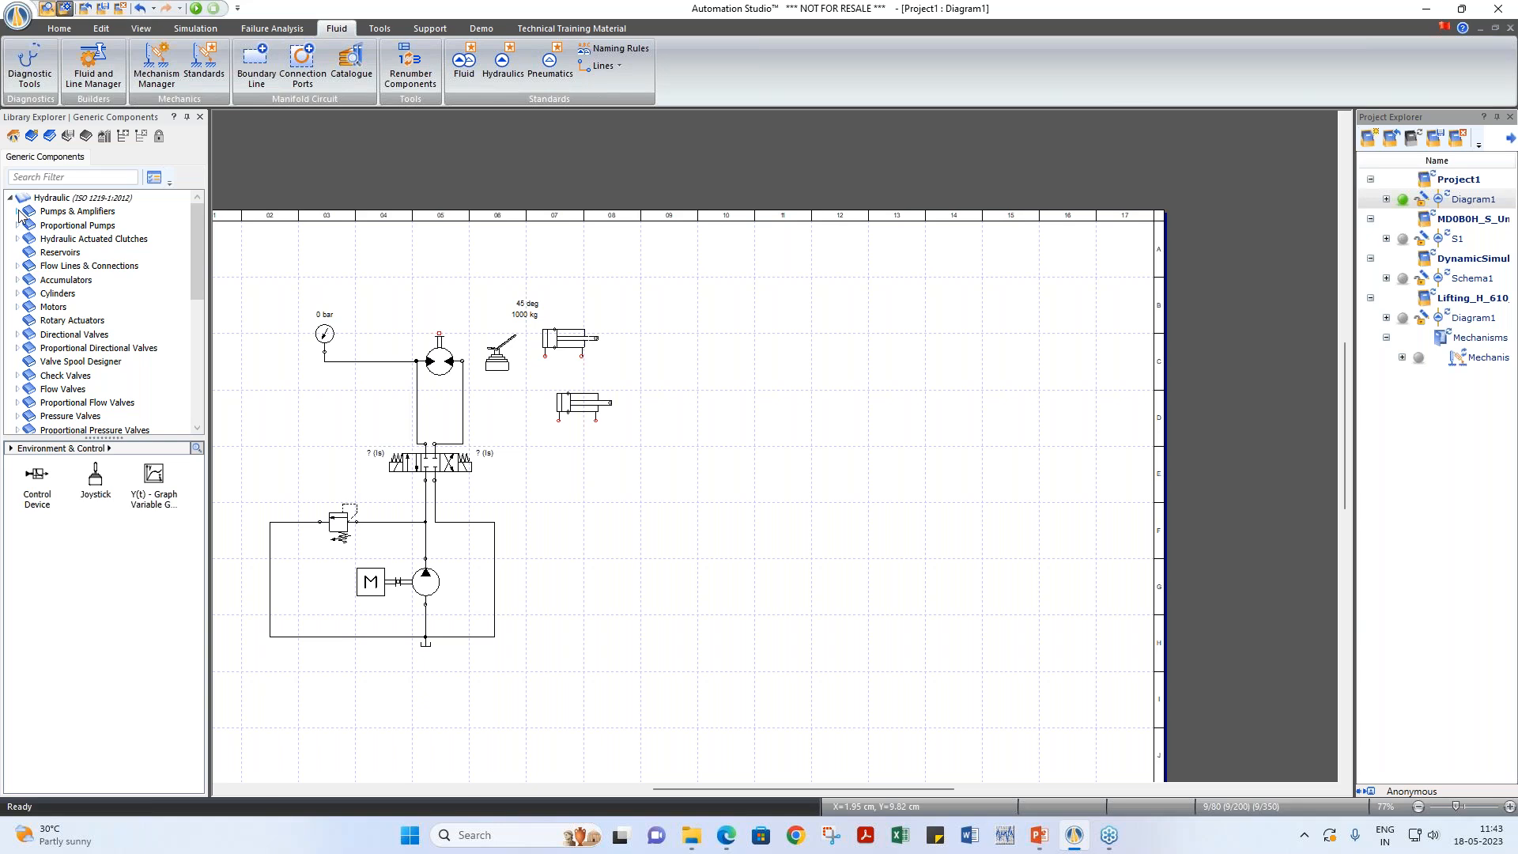
{"action": "left_click", "coordinate": [17, 212]}
{"action": "scroll", "coordinate": [96, 241], "scroll_direction": "down", "scroll_amount": 1}
{"action": "scroll", "coordinate": [96, 241], "scroll_direction": "down", "scroll_amount": 1}
{"action": "left_click", "coordinate": [125, 355]}
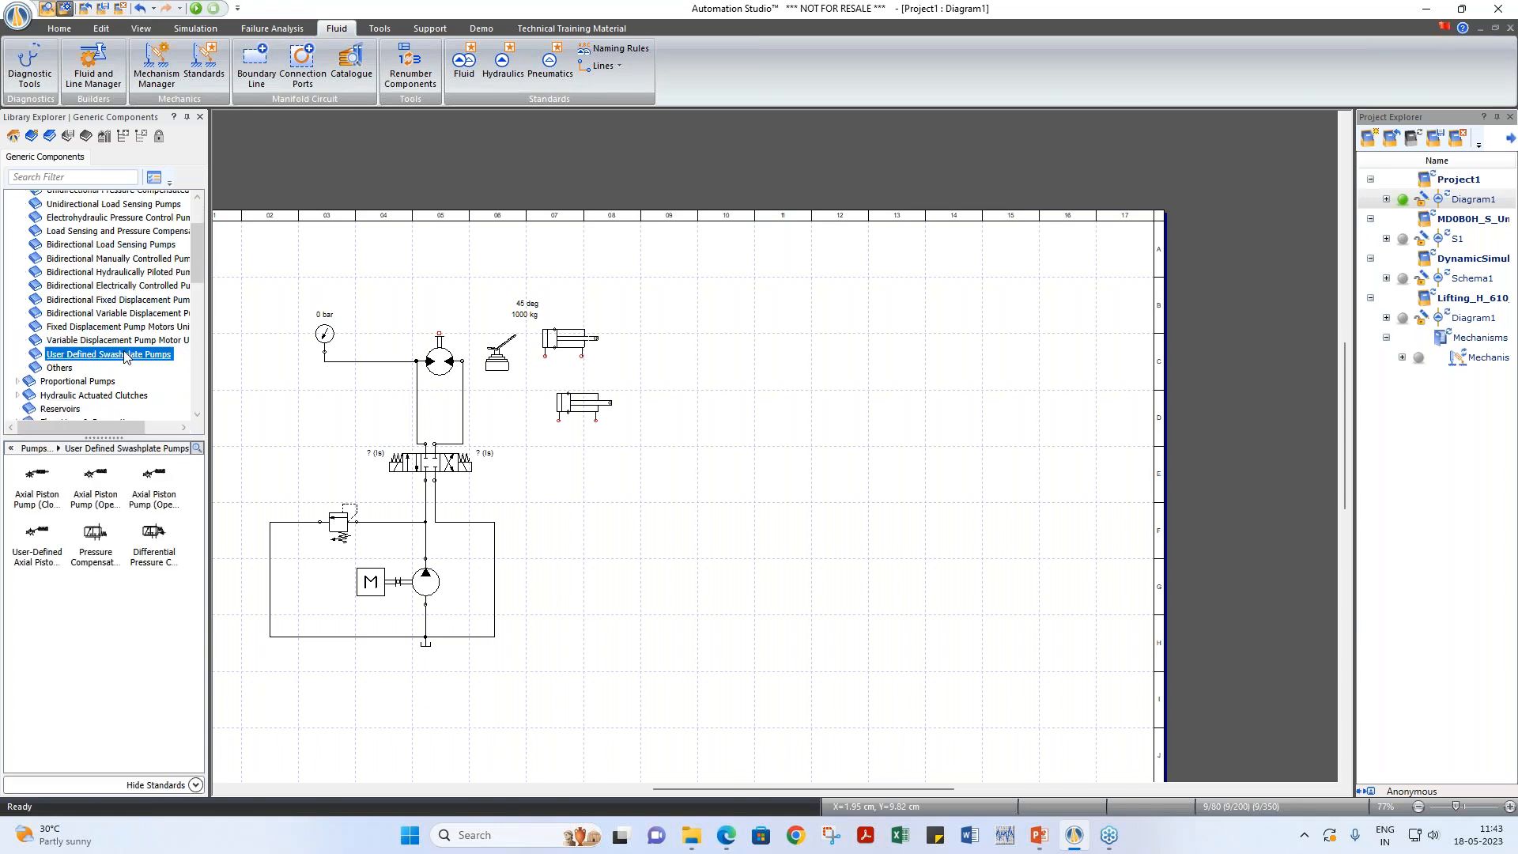
{"action": "left_click", "coordinate": [97, 479]}
{"action": "left_click_drag", "start_coordinate": [97, 479], "coordinate": [790, 577]}
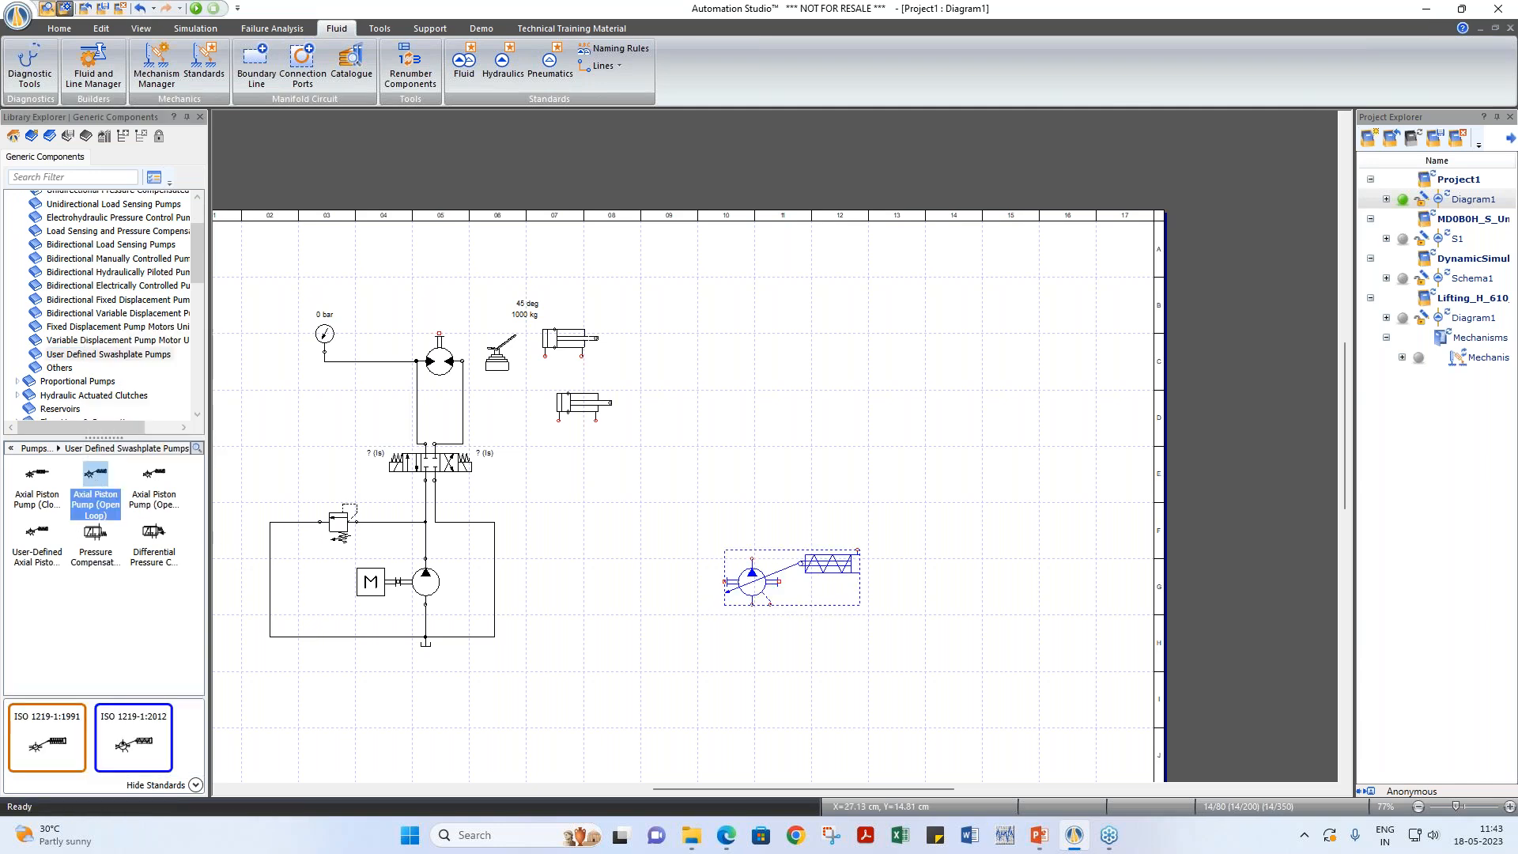
{"action": "left_click", "coordinate": [796, 510]}
Step: Examine the axial piston pump's technical characteristics, including its spring compression, spring preload pressure and swashplate stroke
{"action": "double_click", "coordinate": [757, 591]}
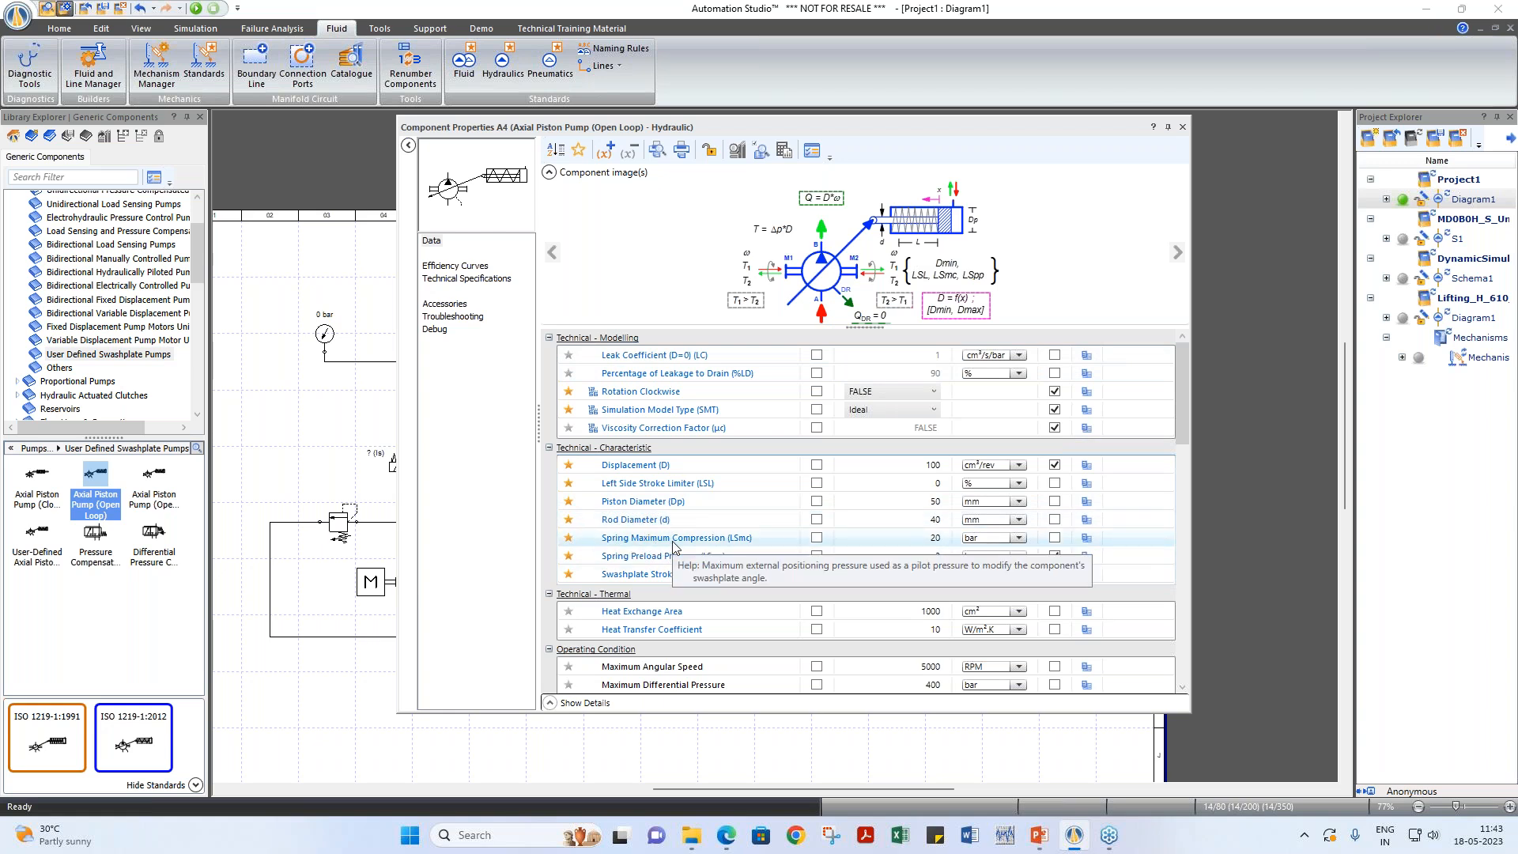
{"action": "mouse_move", "coordinate": [686, 563]}
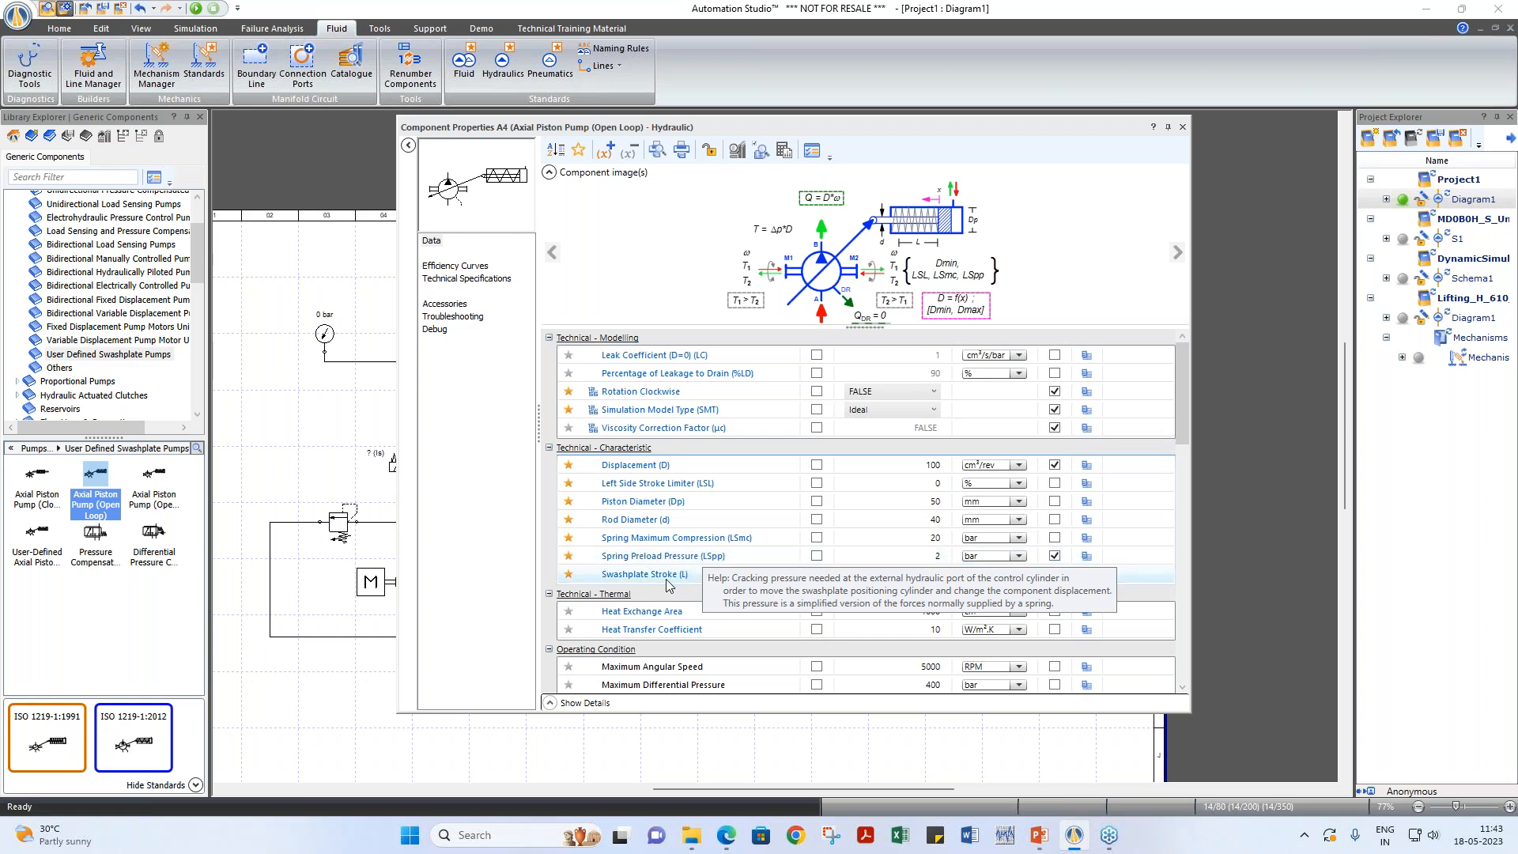
{"action": "scroll", "coordinate": [695, 557], "scroll_direction": "down", "scroll_amount": 1}
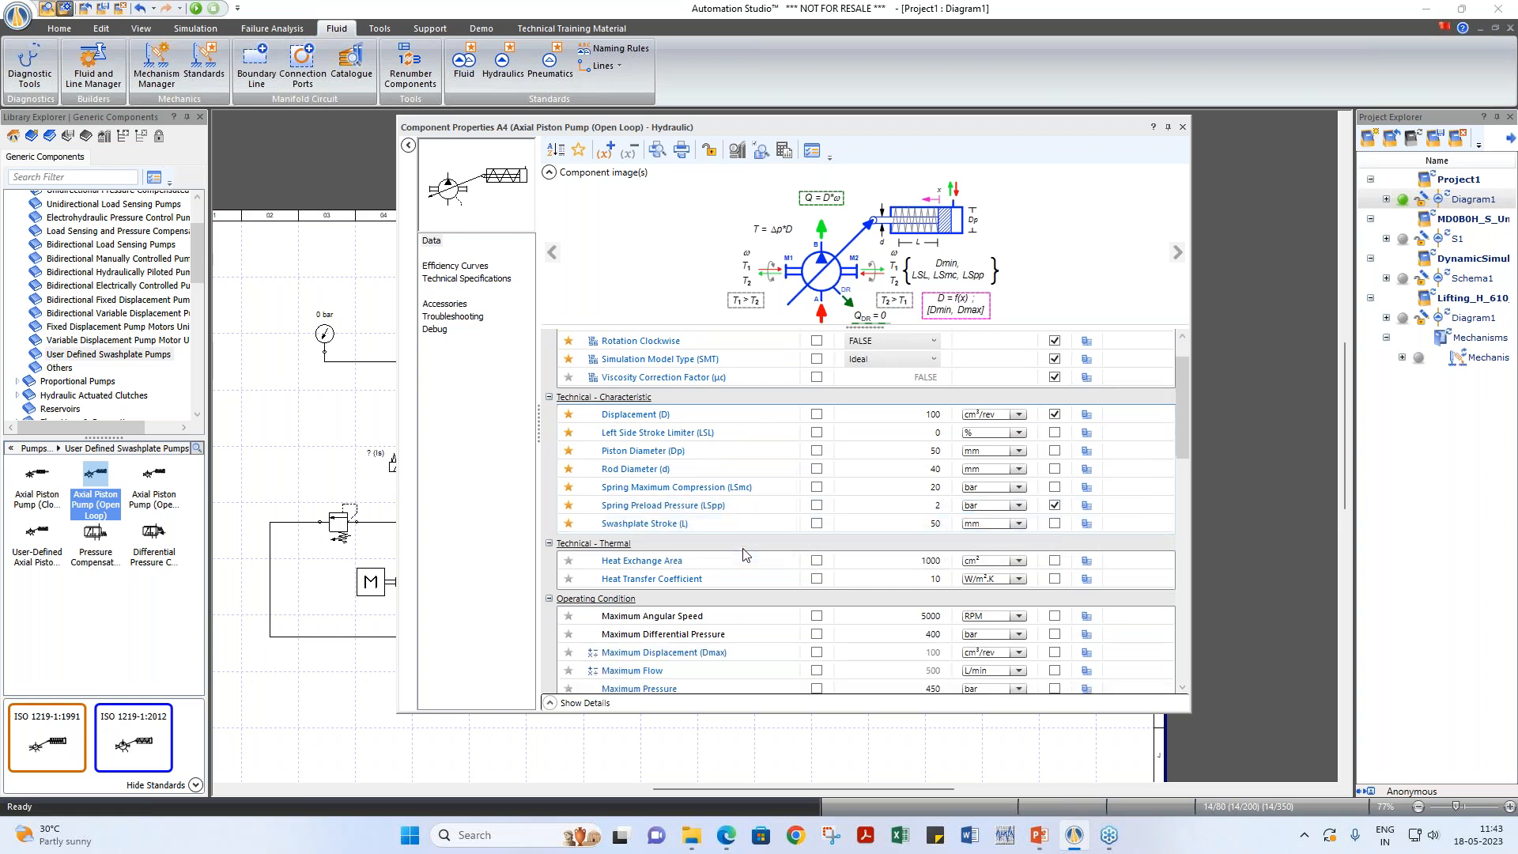
{"action": "scroll", "coordinate": [728, 556], "scroll_direction": "up", "scroll_amount": 1}
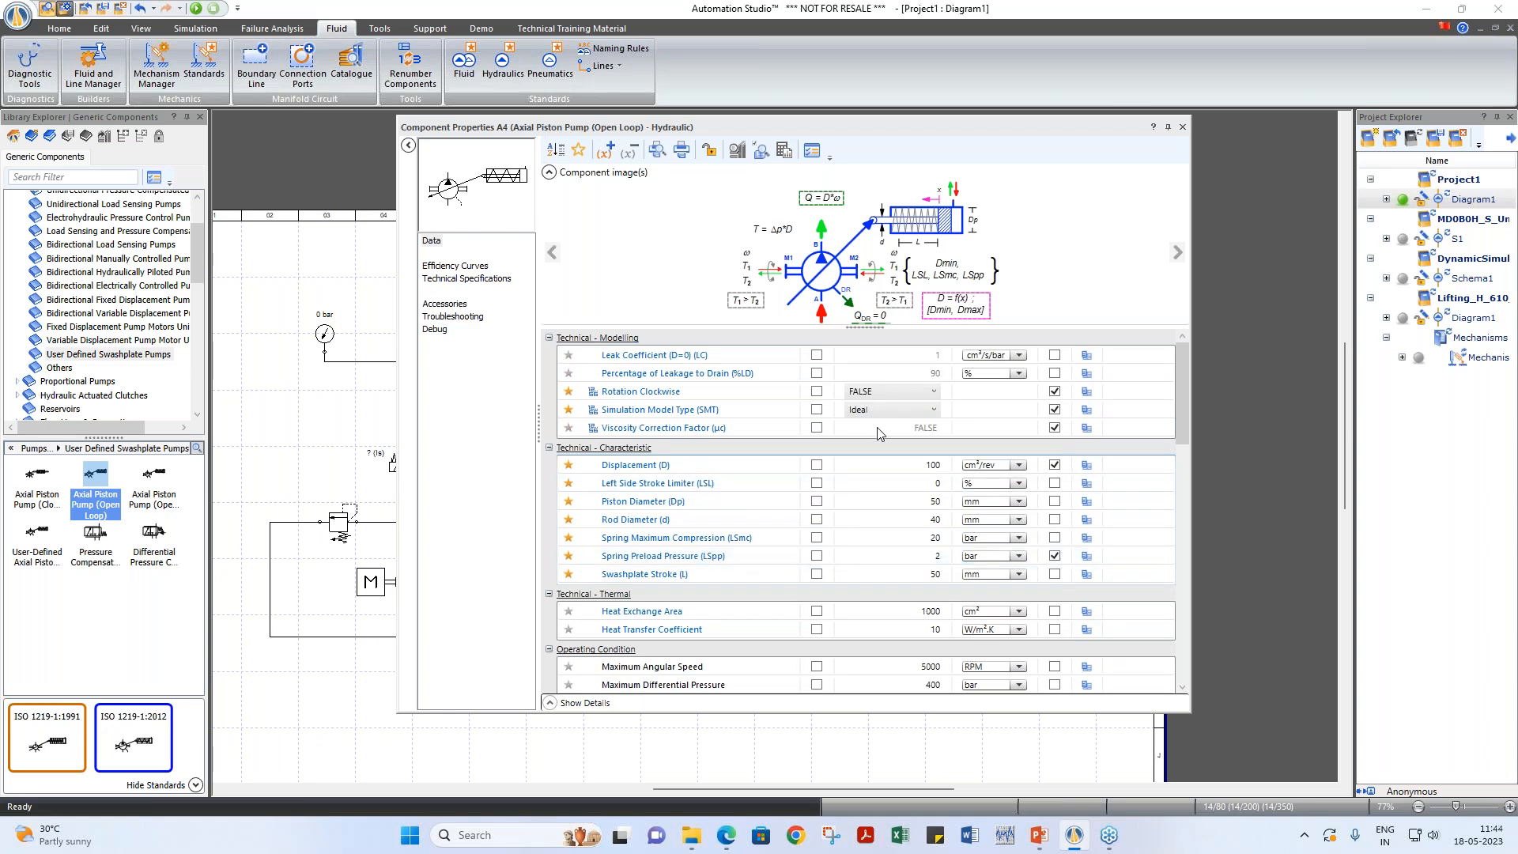
{"action": "left_click", "coordinate": [1183, 127]}
{"action": "left_click", "coordinate": [917, 367]}
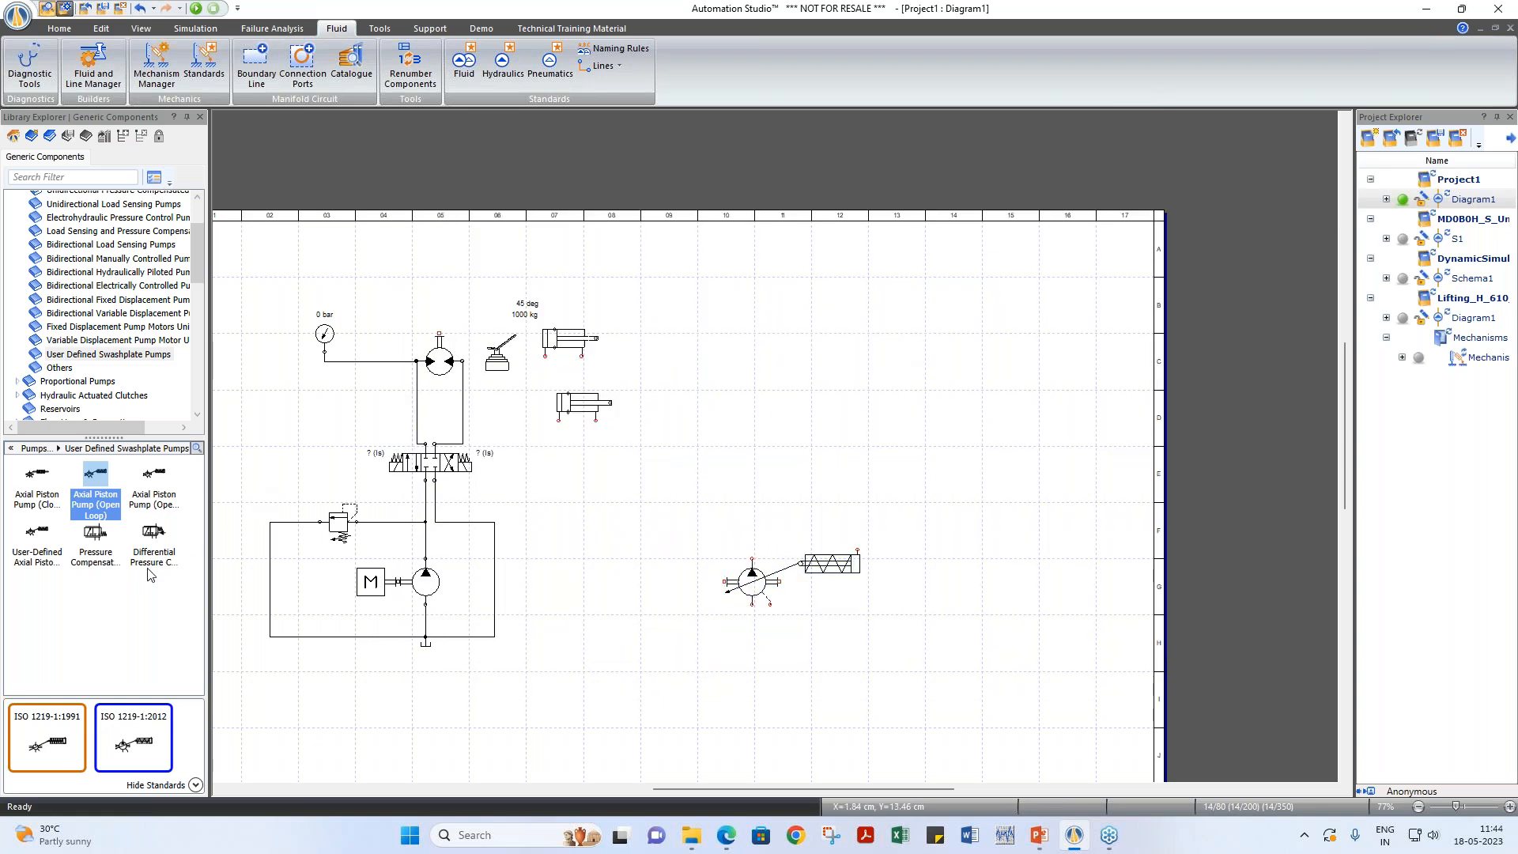
Step: Insert a Pressure Compensator above the axial piston pump and a Differential Pressure Compensator above it, roughly aligned
{"action": "left_click", "coordinate": [126, 580]}
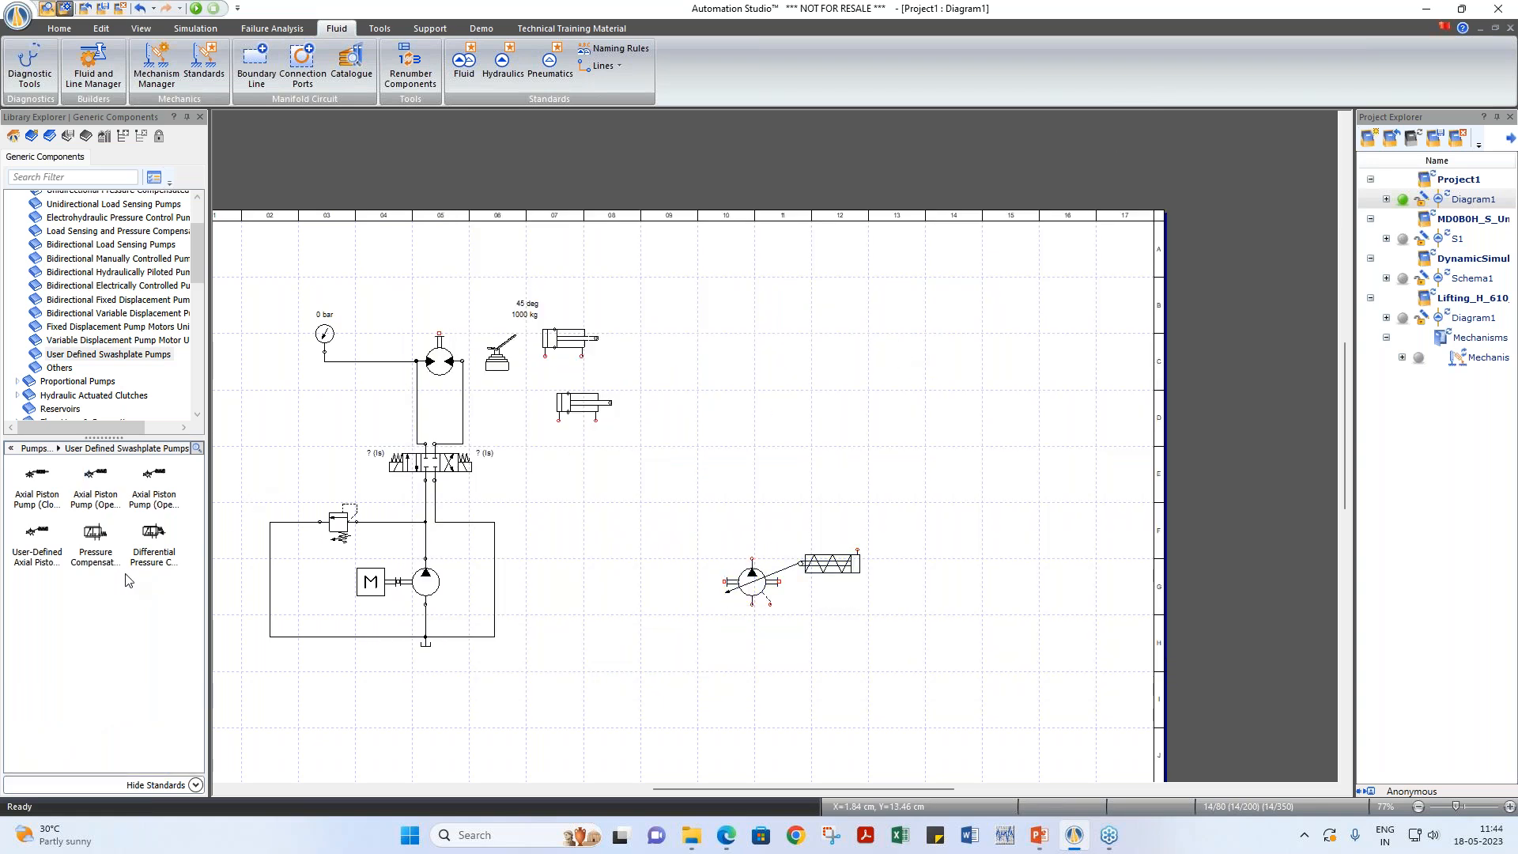
{"action": "left_click", "coordinate": [96, 542]}
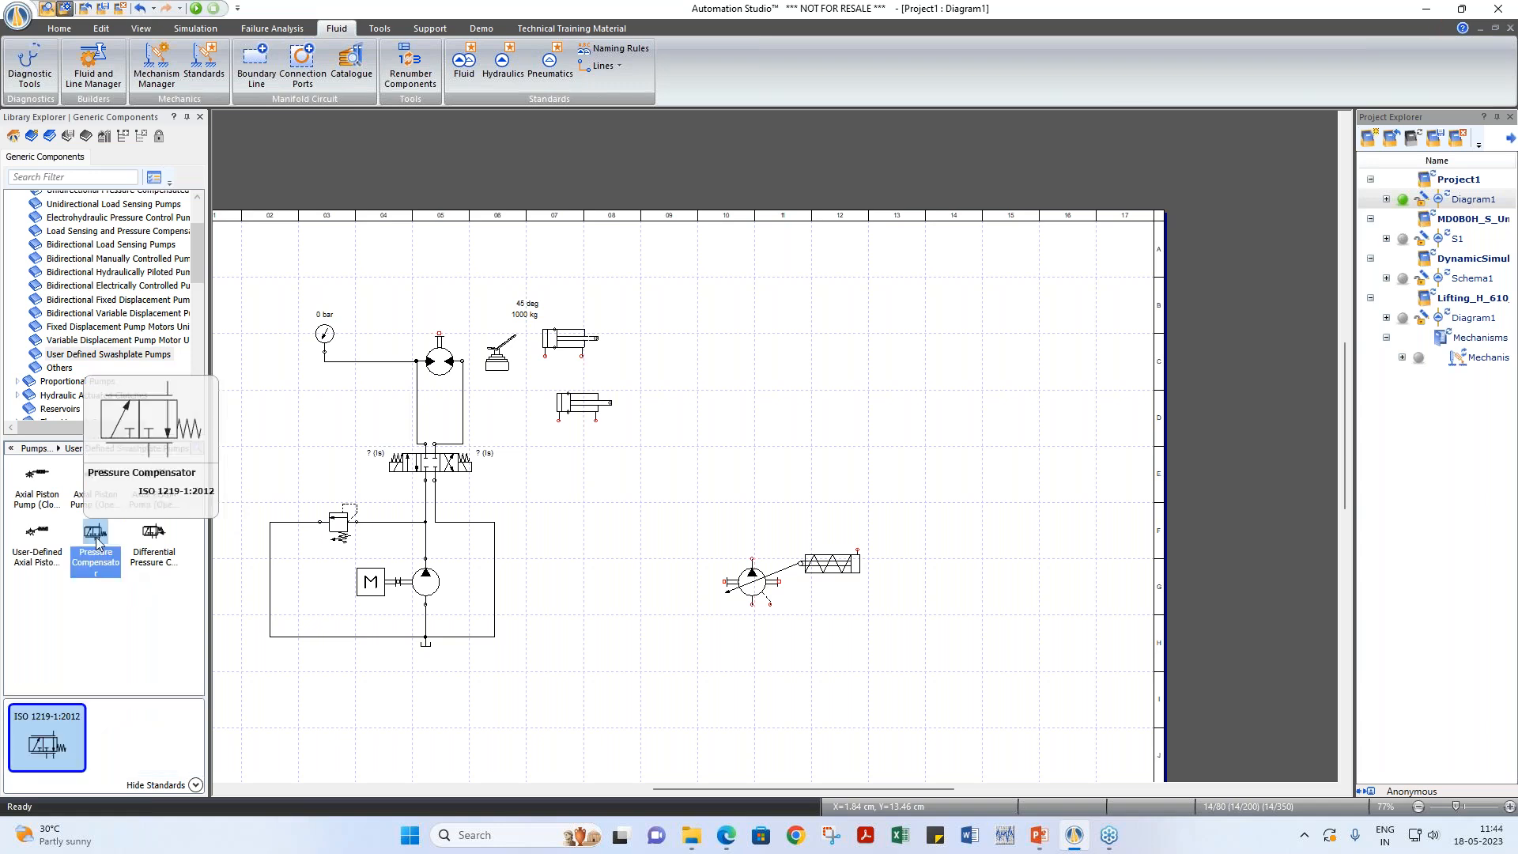
{"action": "left_click", "coordinate": [150, 545]}
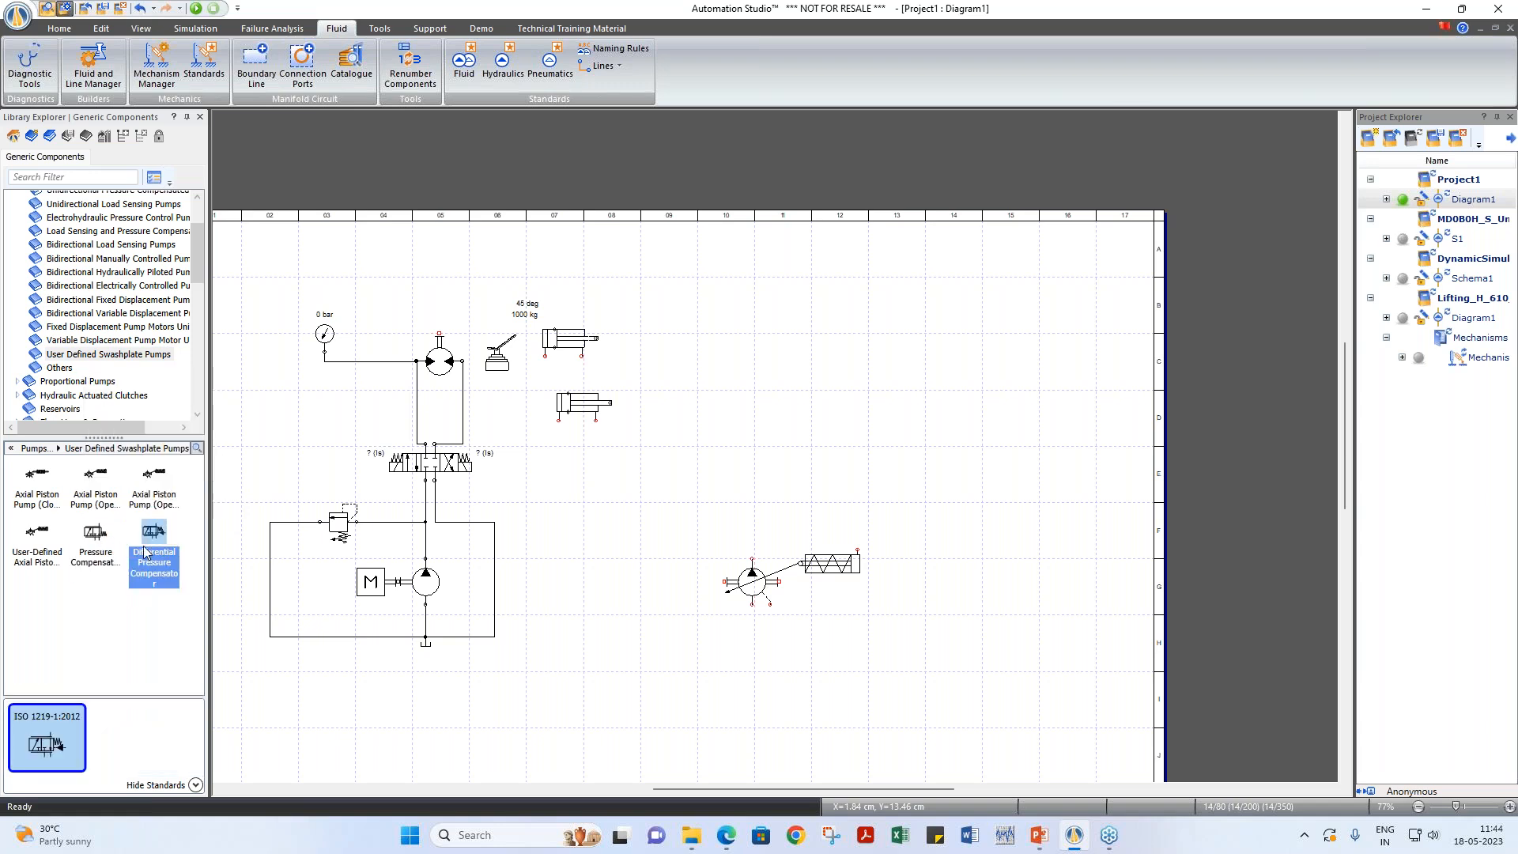
{"action": "left_click", "coordinate": [94, 537]}
{"action": "left_click_drag", "start_coordinate": [94, 538], "coordinate": [860, 403]}
{"action": "left_click_drag", "start_coordinate": [154, 534], "coordinate": [857, 313]}
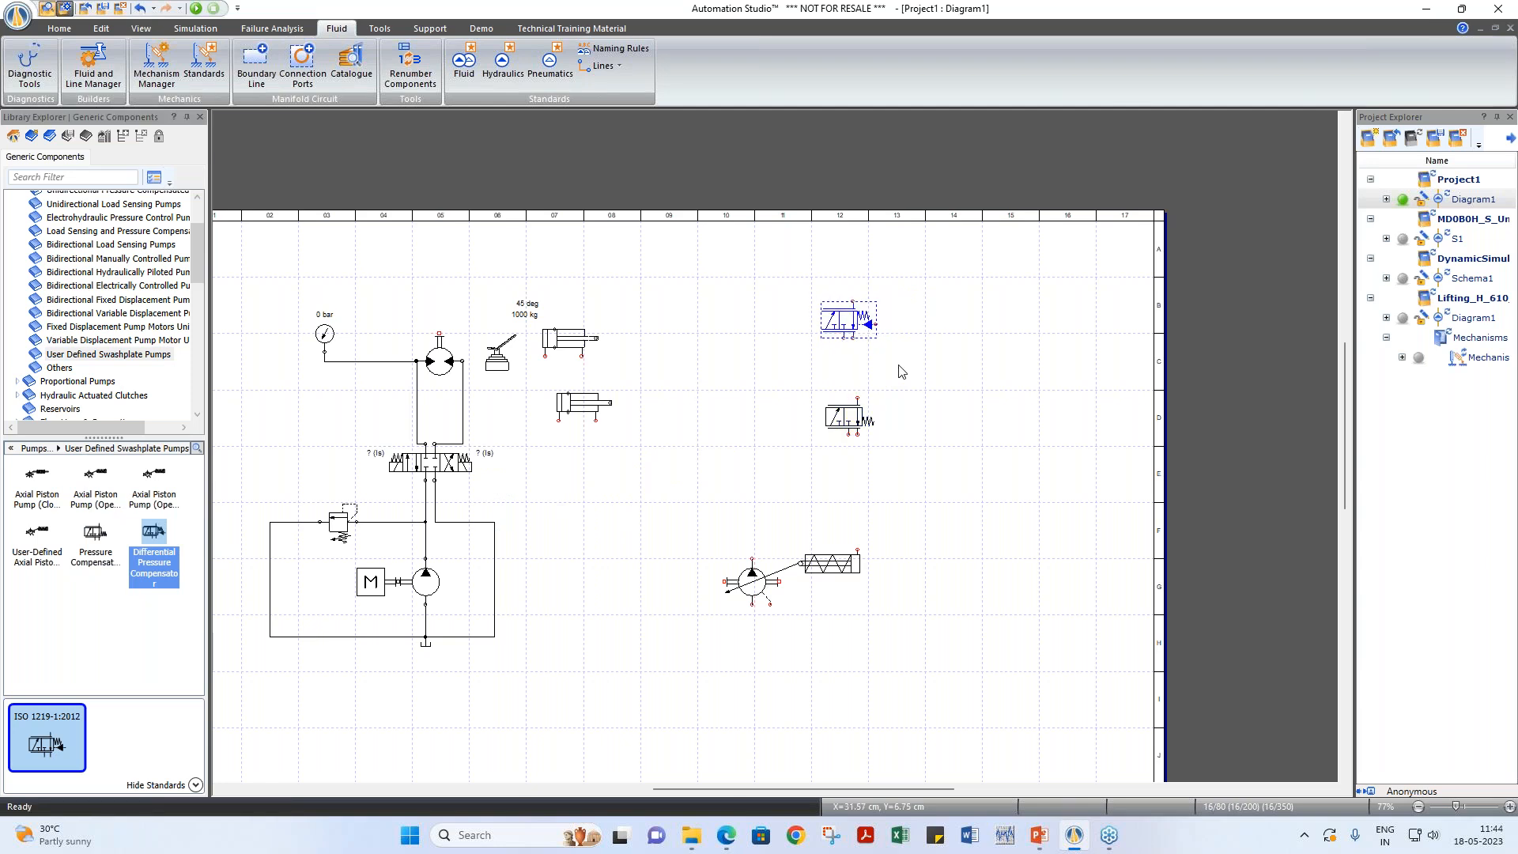
{"action": "left_click_drag", "start_coordinate": [844, 324], "coordinate": [849, 324]}
Step: Flip both compensators vertically and move them down the sheet together with the axial piston pump
{"action": "left_click", "coordinate": [856, 426]}
{"action": "key", "text": "ctrl+shift+f"}
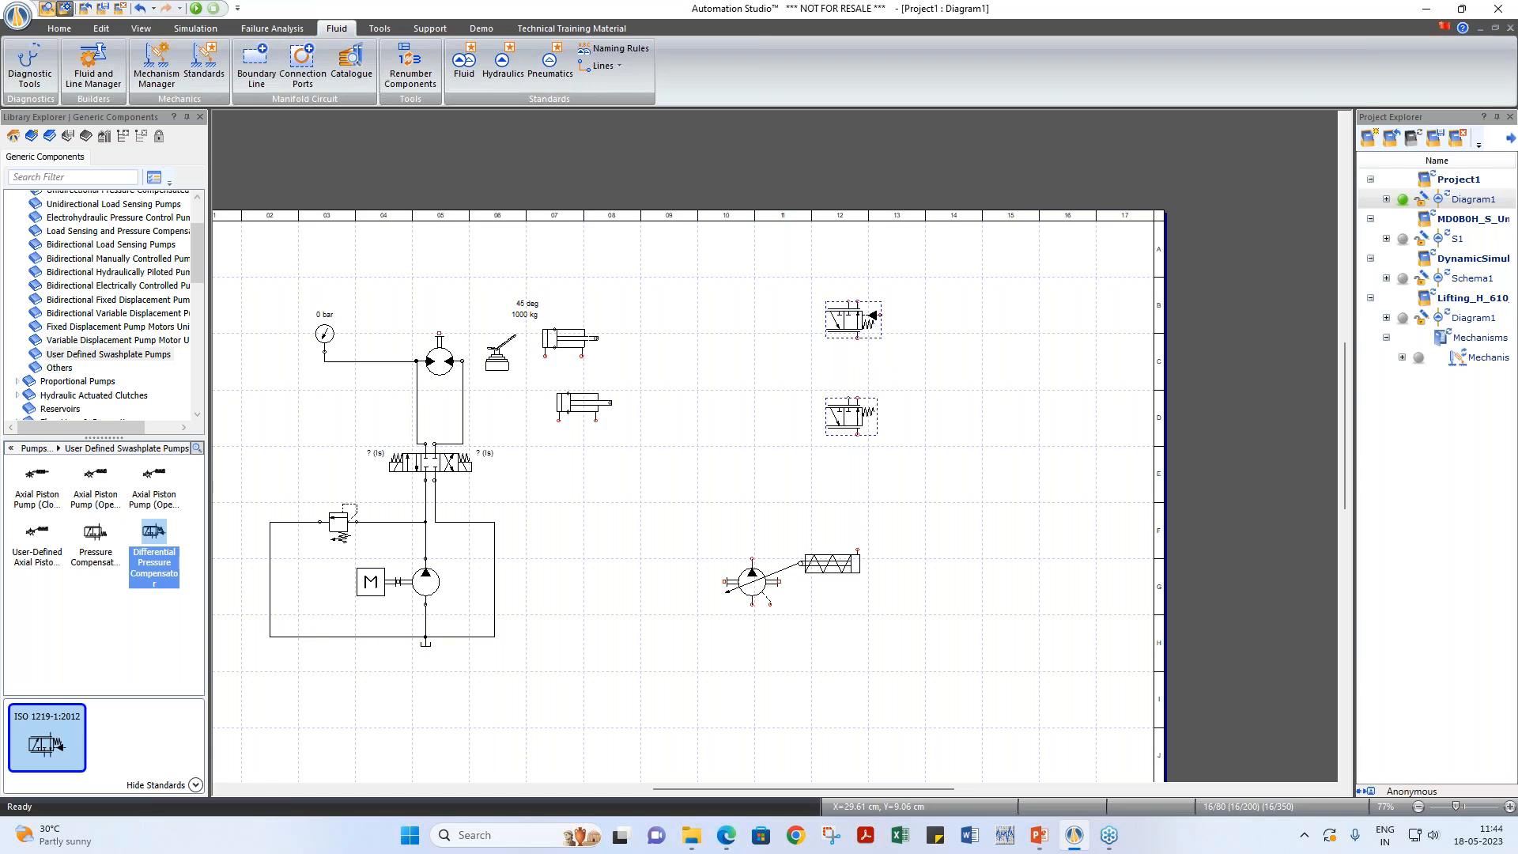
{"action": "left_click", "coordinate": [939, 406]}
{"action": "key", "text": "ctrl+z"}
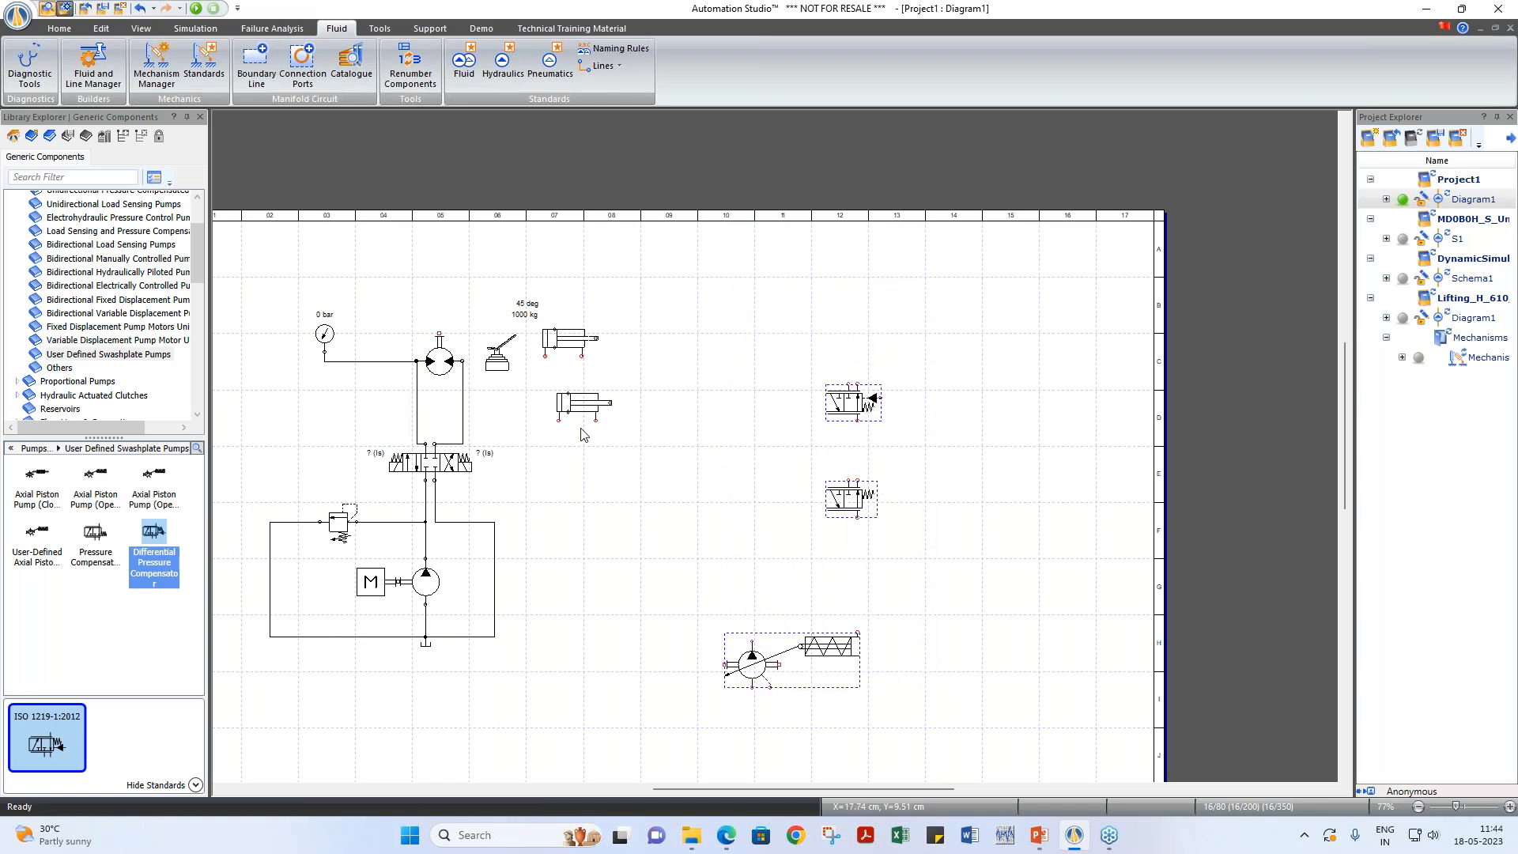
Step: Insert a Variable Relief Valve above the compensators and an Orifice above the axial piston pump's outlet
{"action": "scroll", "coordinate": [41, 241], "scroll_direction": "up", "scroll_amount": 3}
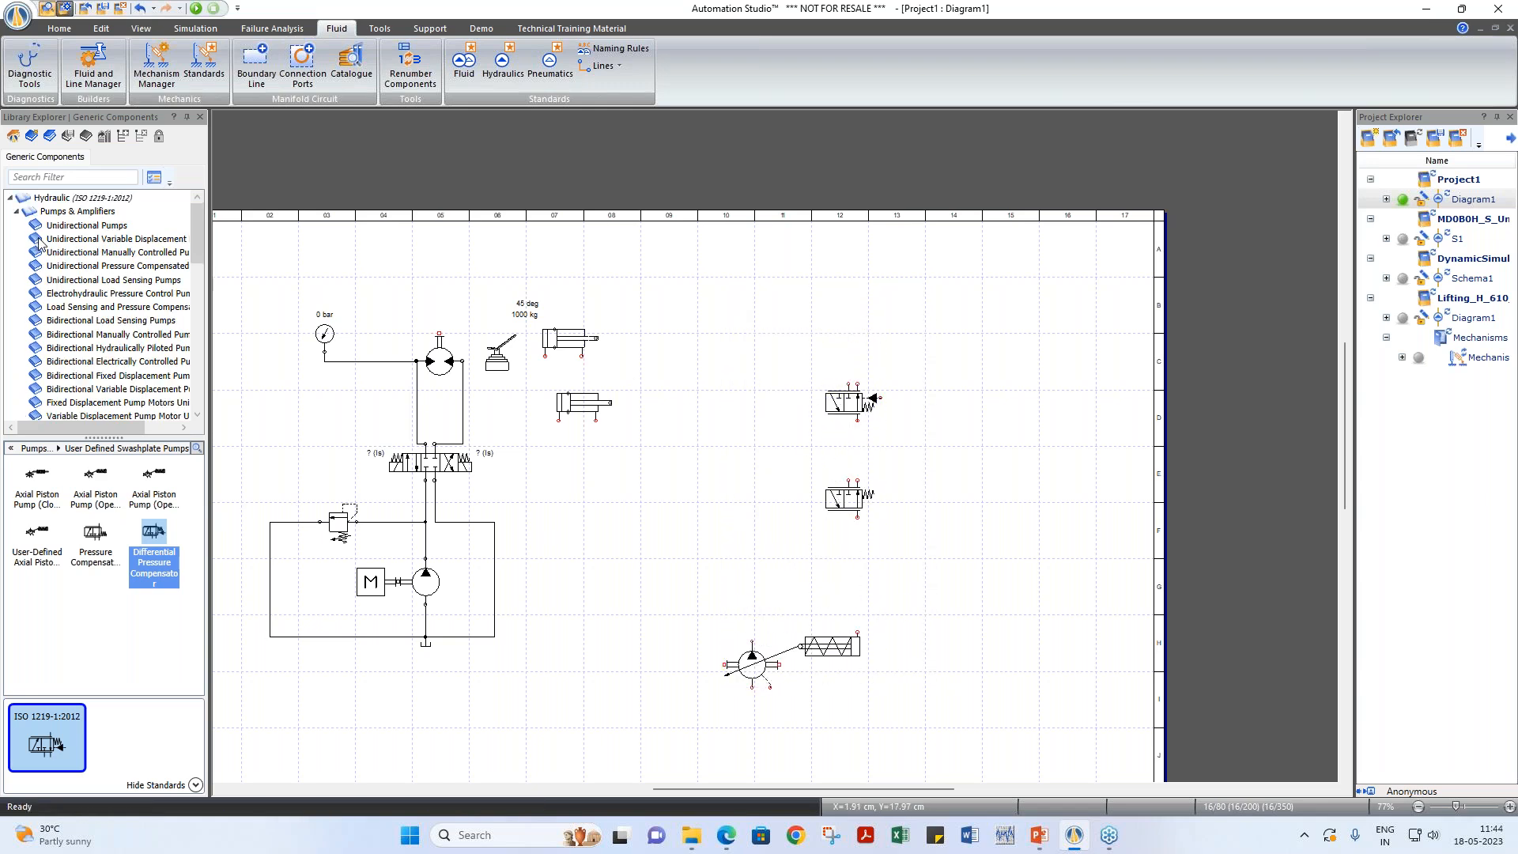
{"action": "left_click", "coordinate": [76, 201]}
{"action": "left_click_drag", "start_coordinate": [96, 647], "coordinate": [822, 261]}
{"action": "scroll", "coordinate": [132, 603], "scroll_direction": "down", "scroll_amount": 1}
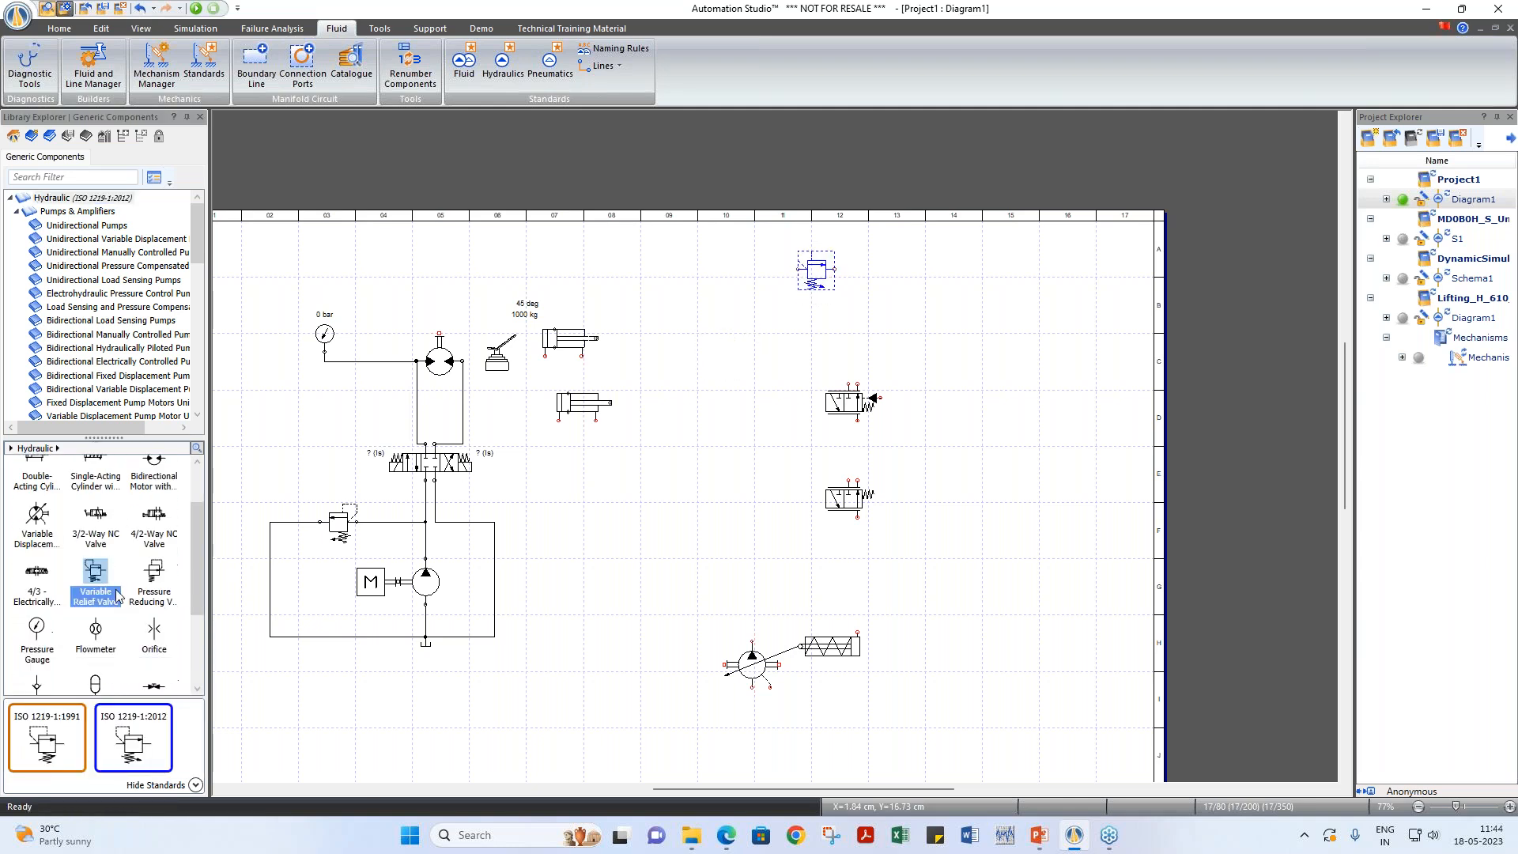
{"action": "left_click", "coordinate": [155, 630]}
{"action": "left_click_drag", "start_coordinate": [154, 630], "coordinate": [753, 343]}
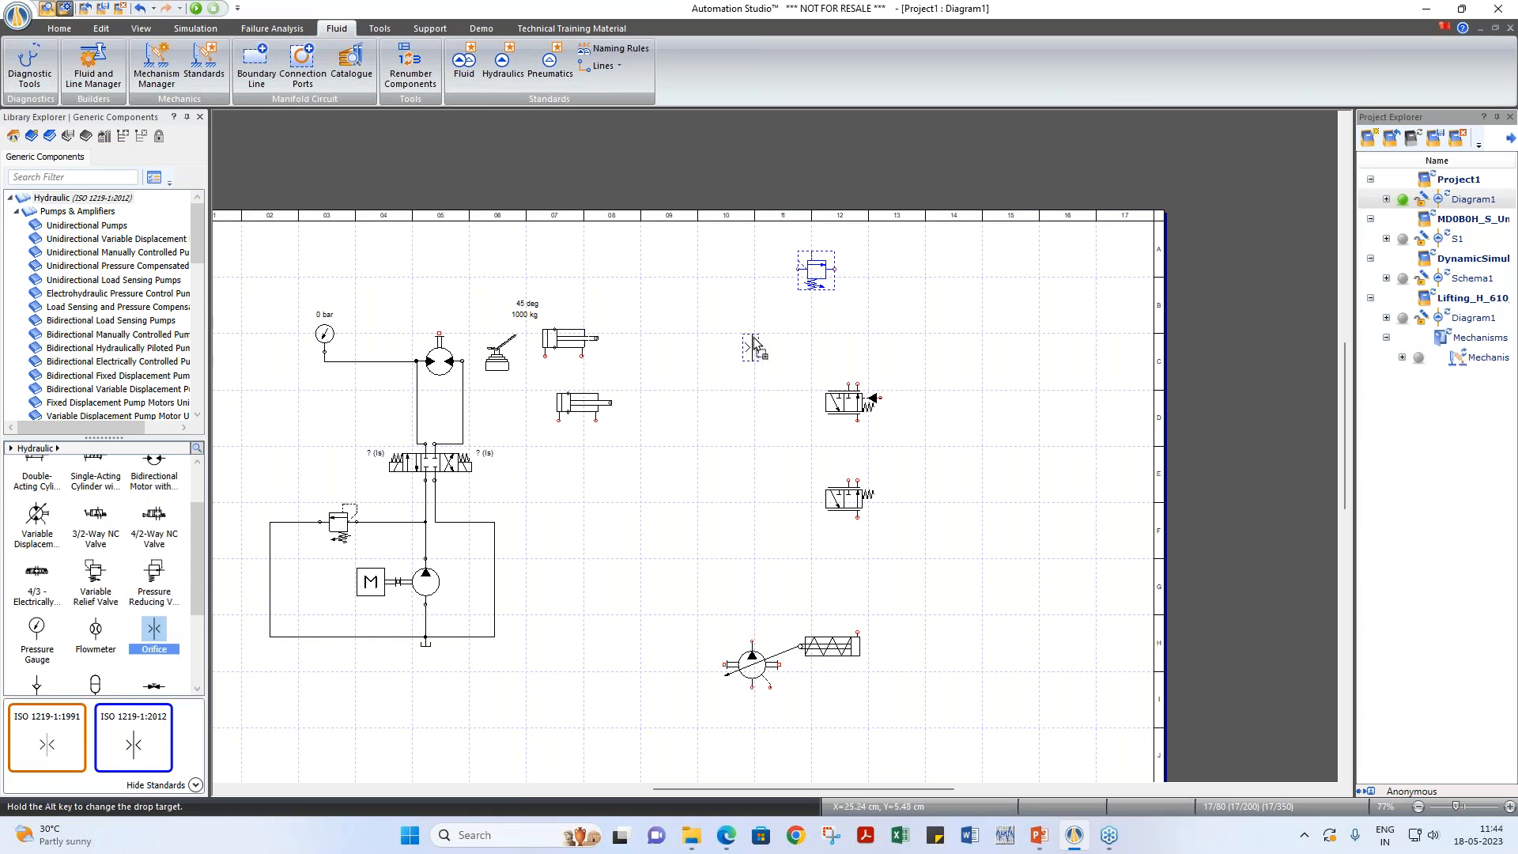
{"action": "left_click_drag", "start_coordinate": [753, 343], "coordinate": [753, 344]}
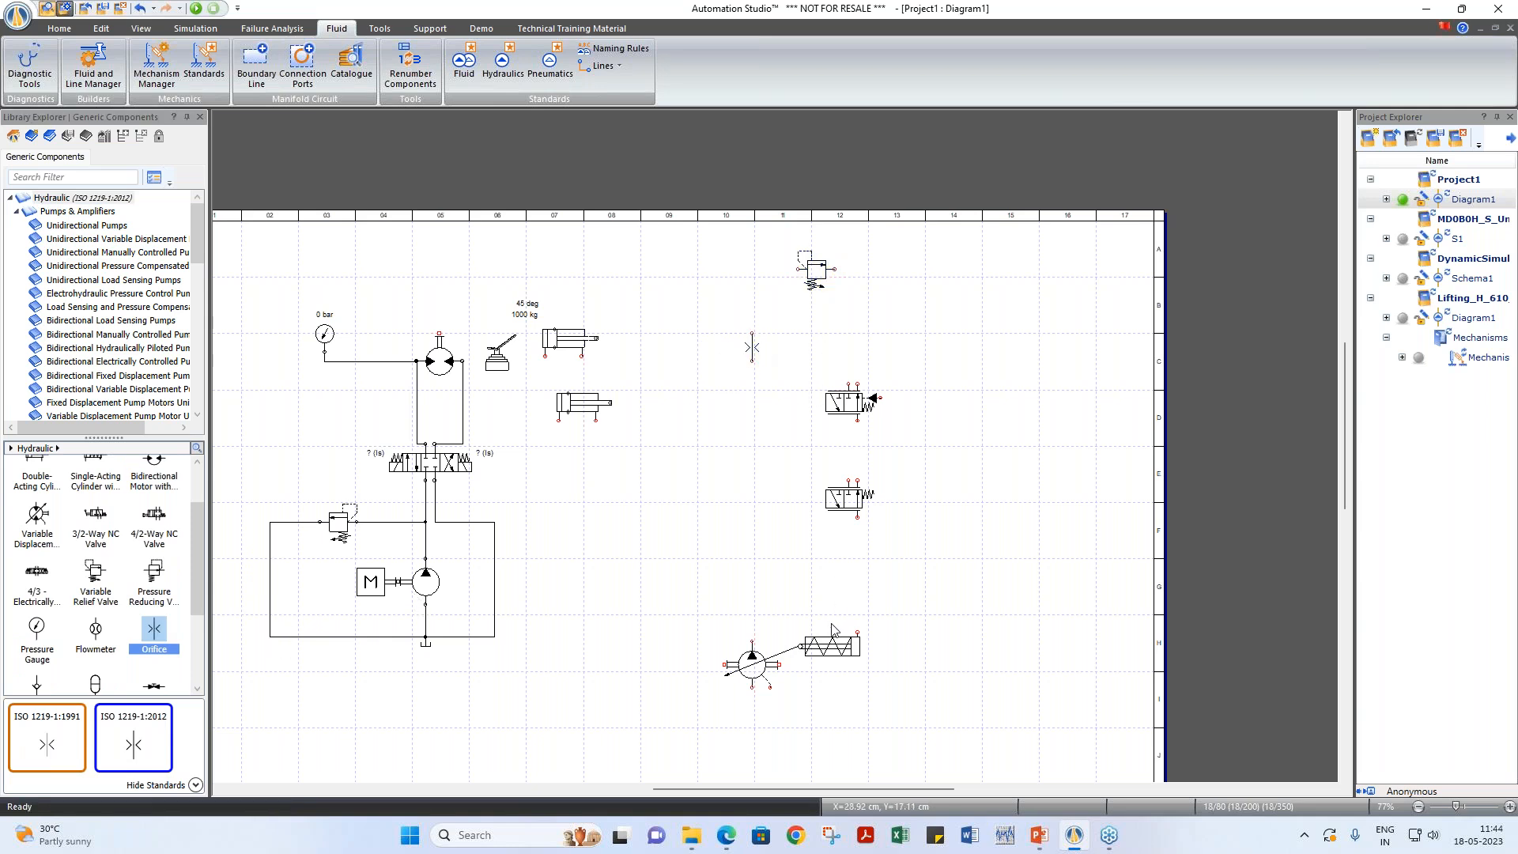
Step: Connect the pump outlet through the orifice to the relief valve, and add reservoirs for the pump's inlet, its drain and the relief valve outlet
{"action": "mouse_move", "coordinate": [752, 641]}
{"action": "left_mouse_down"}
{"action": "mouse_move", "coordinate": [751, 360]}
{"action": "mouse_move", "coordinate": [800, 269]}
{"action": "left_mouse_up"}
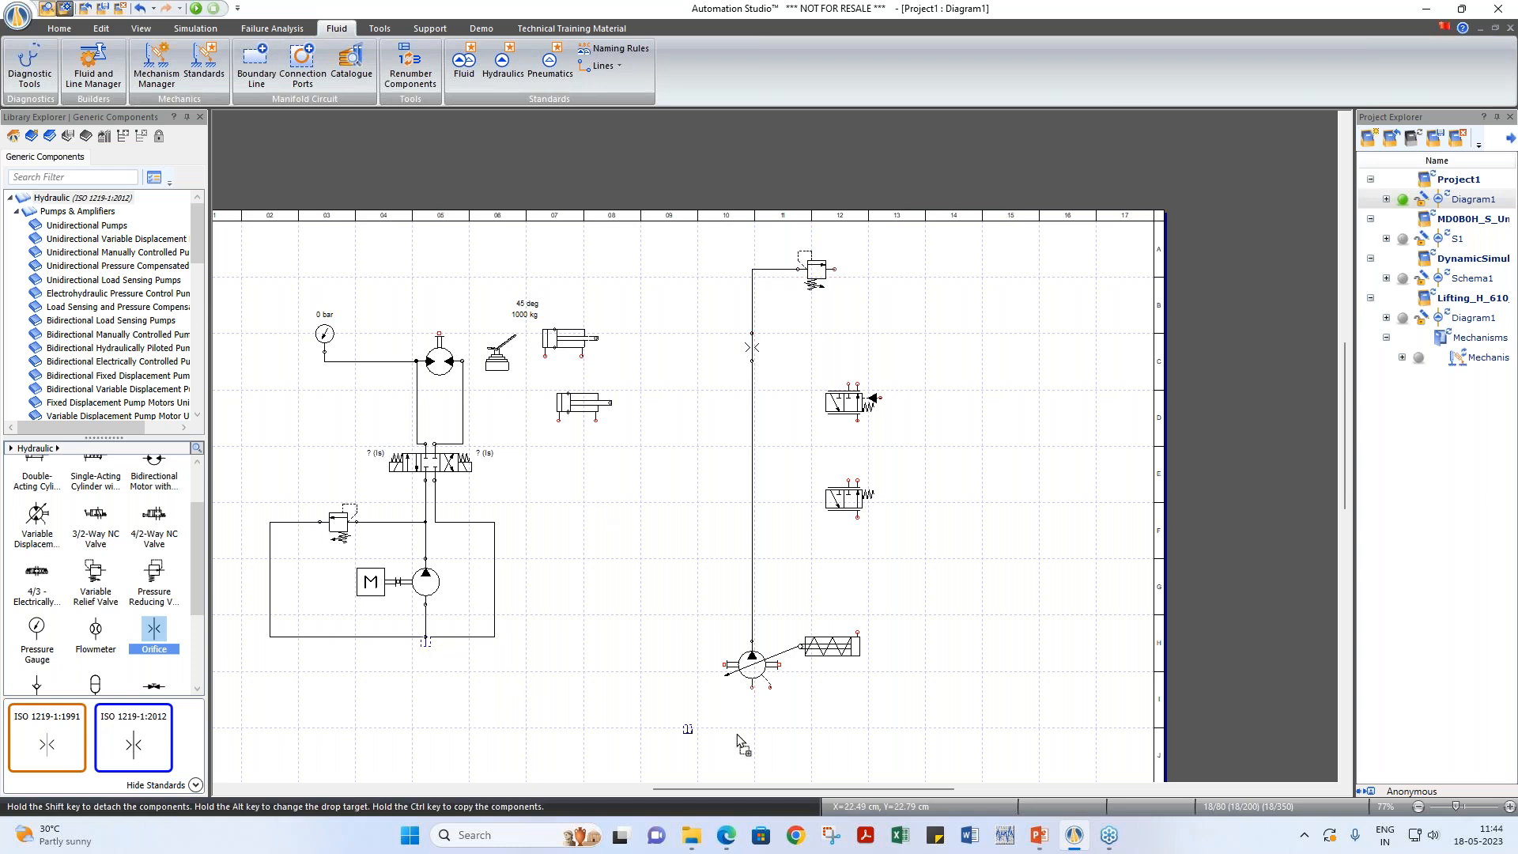
{"action": "left_click", "coordinate": [752, 689]}
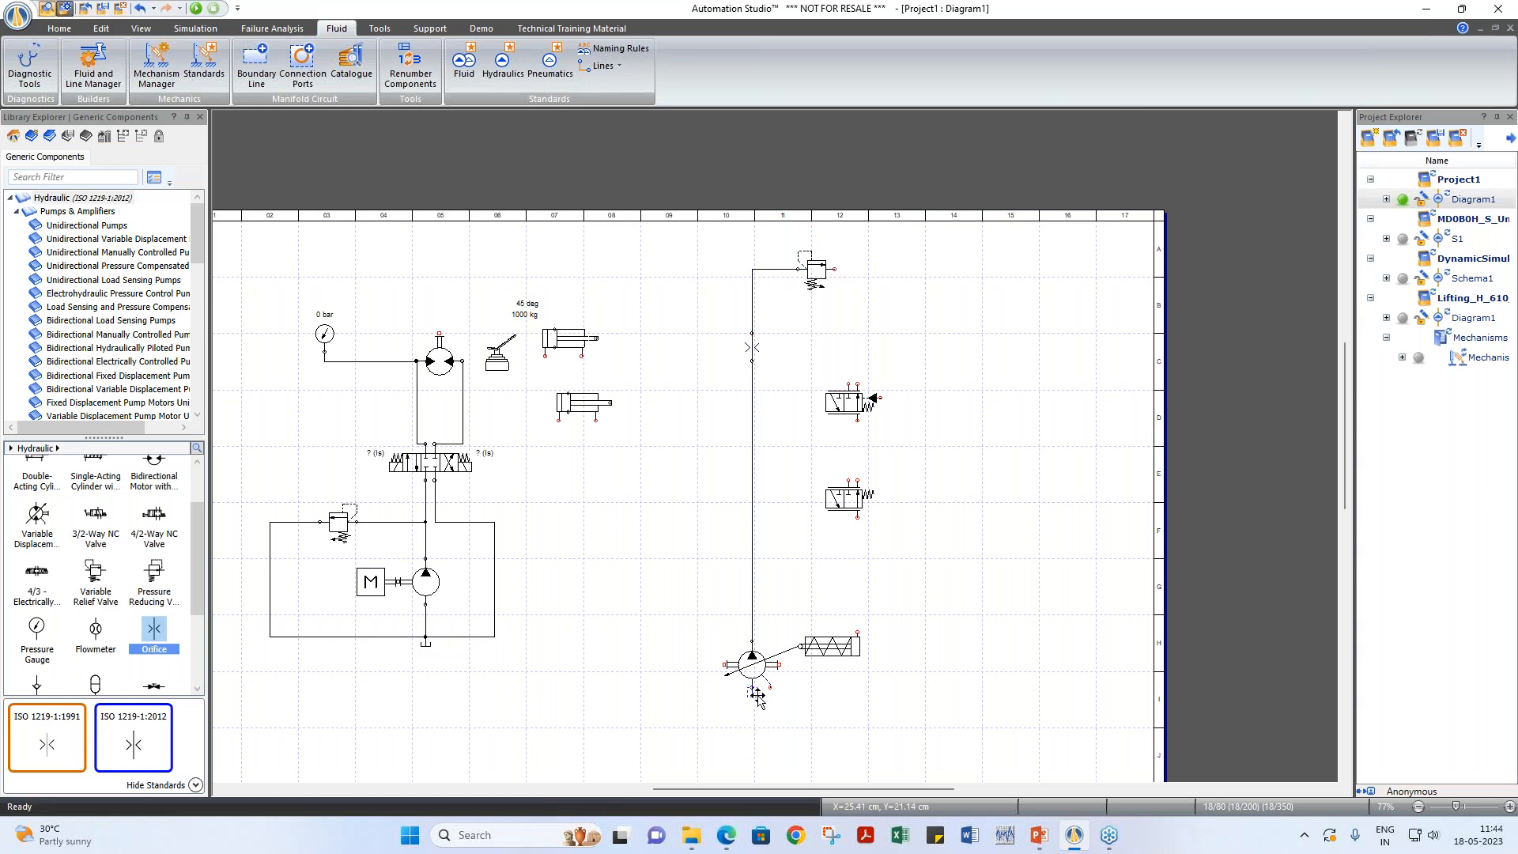
{"action": "mouse_move", "coordinate": [768, 690]}
{"action": "left_mouse_down"}
{"action": "mouse_move", "coordinate": [964, 450]}
{"action": "mouse_move", "coordinate": [932, 314]}
{"action": "left_mouse_up"}
{"action": "left_click_drag", "start_coordinate": [835, 270], "coordinate": [931, 300]}
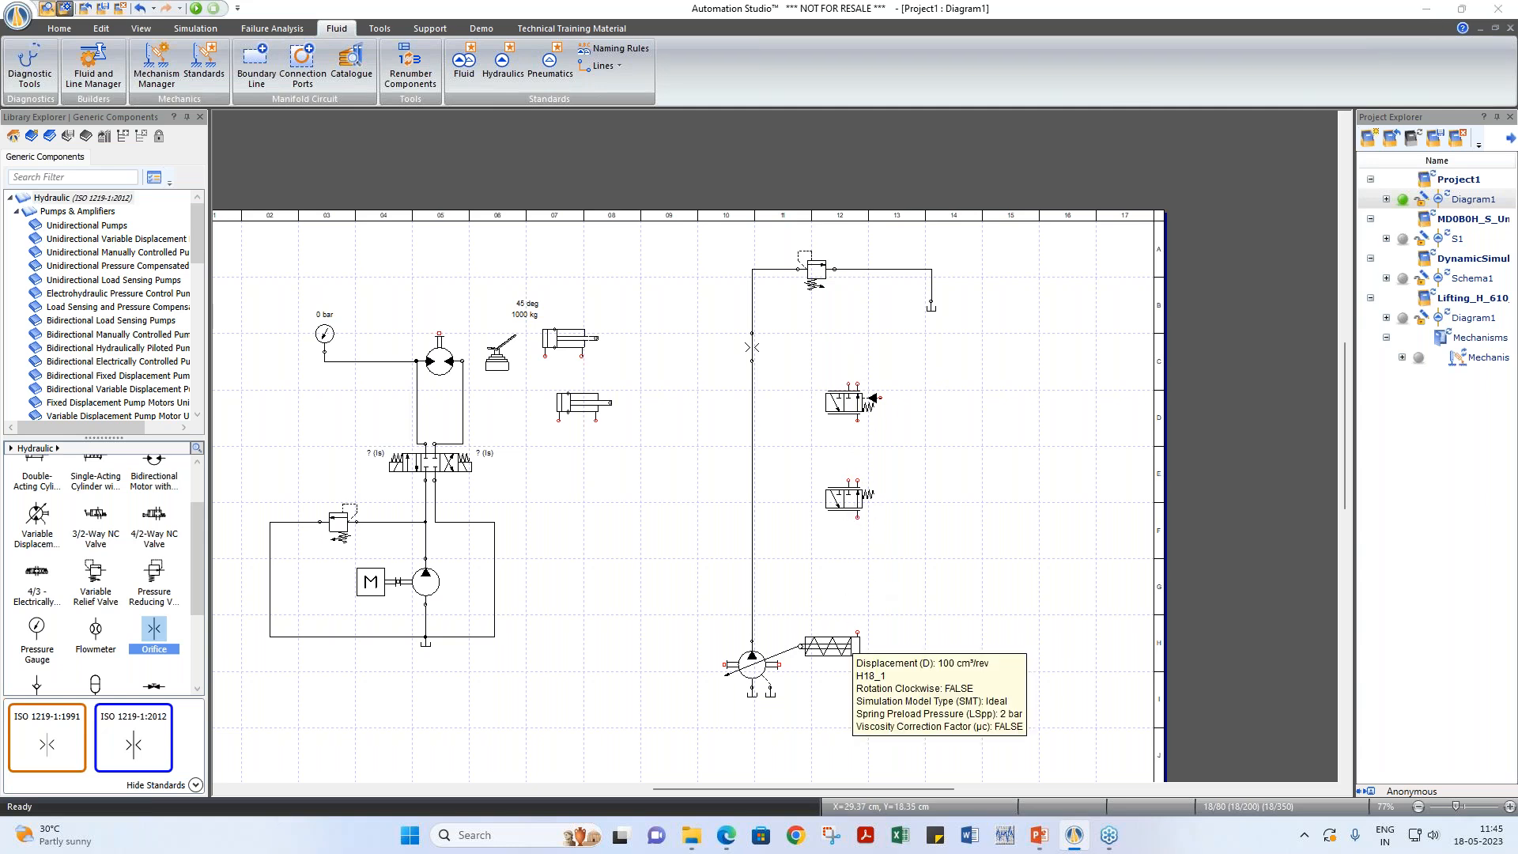
Step: Connect the pump's swashplate cylinder through the pressure compensator and differential pressure compensator in series to the reservoir near the relief valve
{"action": "left_click_drag", "start_coordinate": [857, 518], "coordinate": [858, 625]}
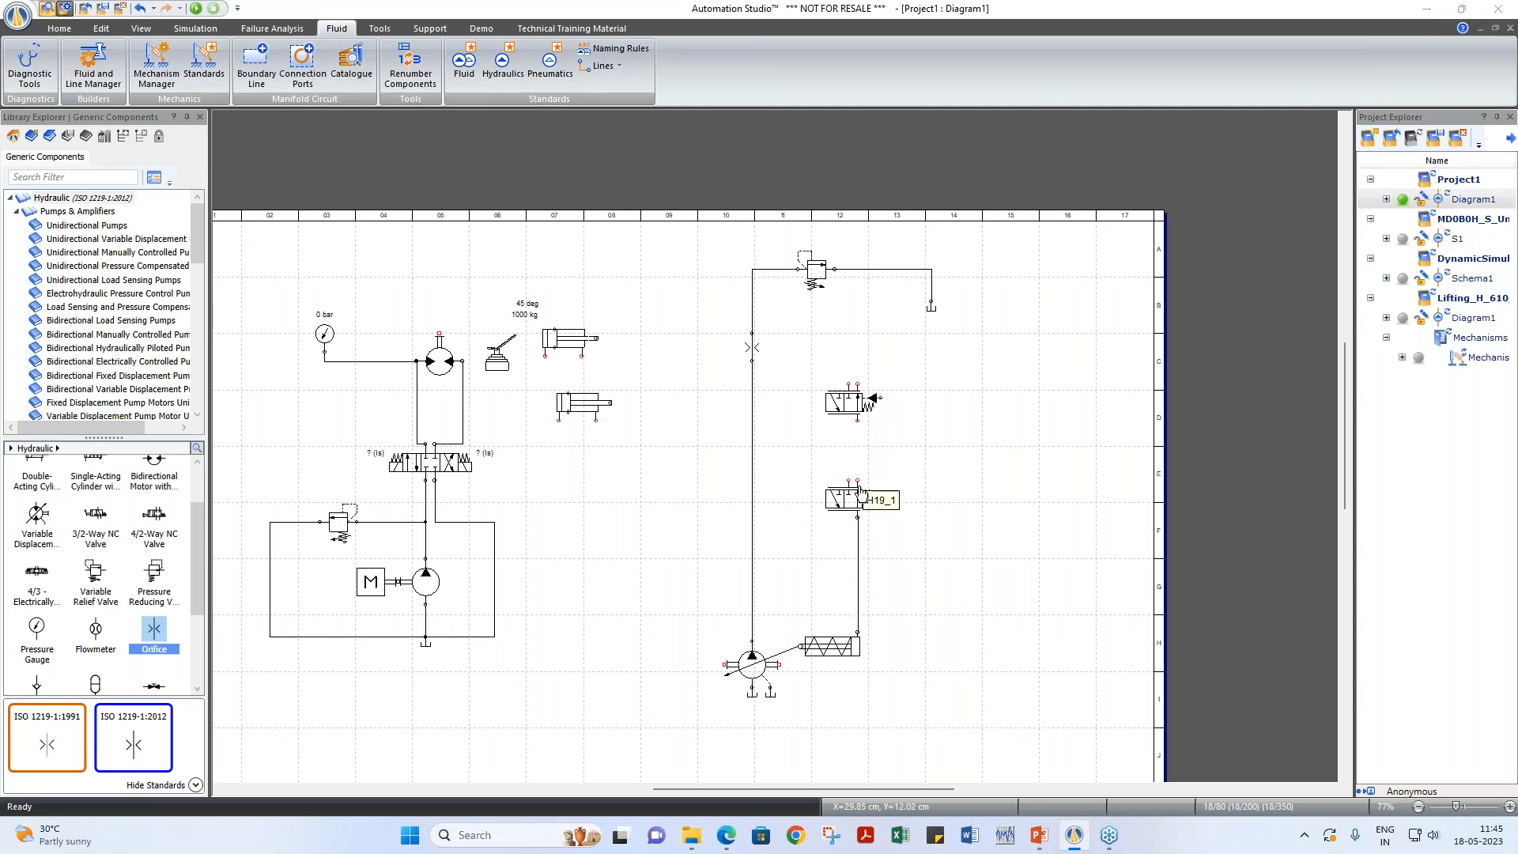
{"action": "left_click_drag", "start_coordinate": [857, 481], "coordinate": [856, 419]}
{"action": "left_click_drag", "start_coordinate": [861, 349], "coordinate": [930, 302]}
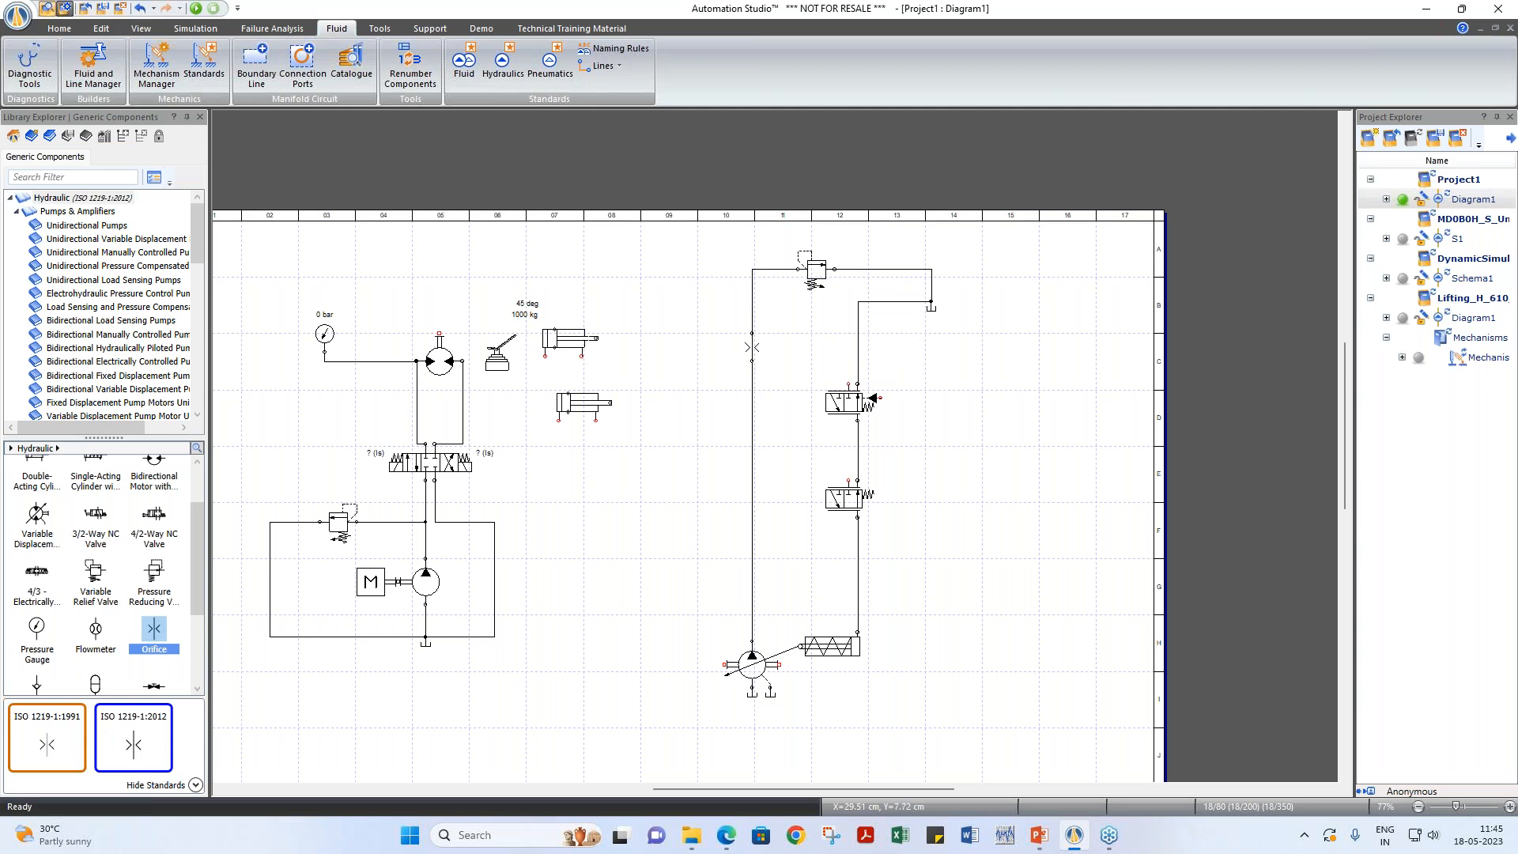
Step: Connect both compensators' inlet ports to the axial piston pump's pressure line and the differential compensator's pilot port to the line above the orifice
{"action": "left_click_drag", "start_coordinate": [847, 382], "coordinate": [753, 381]}
{"action": "left_click_drag", "start_coordinate": [823, 479], "coordinate": [761, 482]}
{"action": "mouse_move", "coordinate": [882, 397]}
{"action": "left_mouse_down"}
{"action": "mouse_move", "coordinate": [921, 395]}
{"action": "mouse_move", "coordinate": [929, 371]}
{"action": "mouse_move", "coordinate": [905, 338]}
{"action": "mouse_move", "coordinate": [751, 333]}
{"action": "left_mouse_up"}
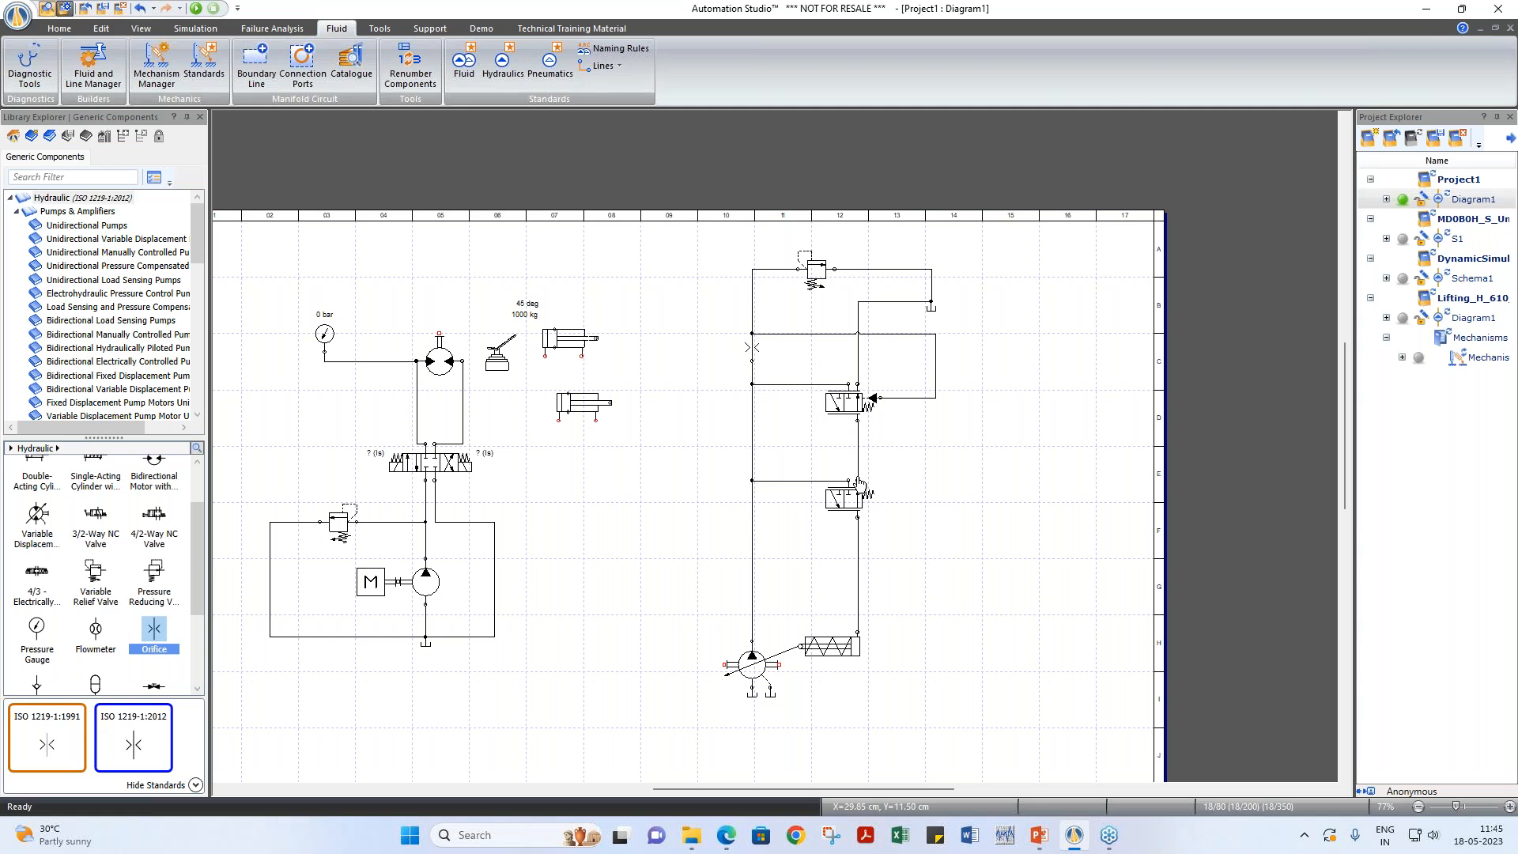
Step: Set the line function of the differential pressure compensator's pilot connection to Load Sense
{"action": "left_click", "coordinate": [908, 400]}
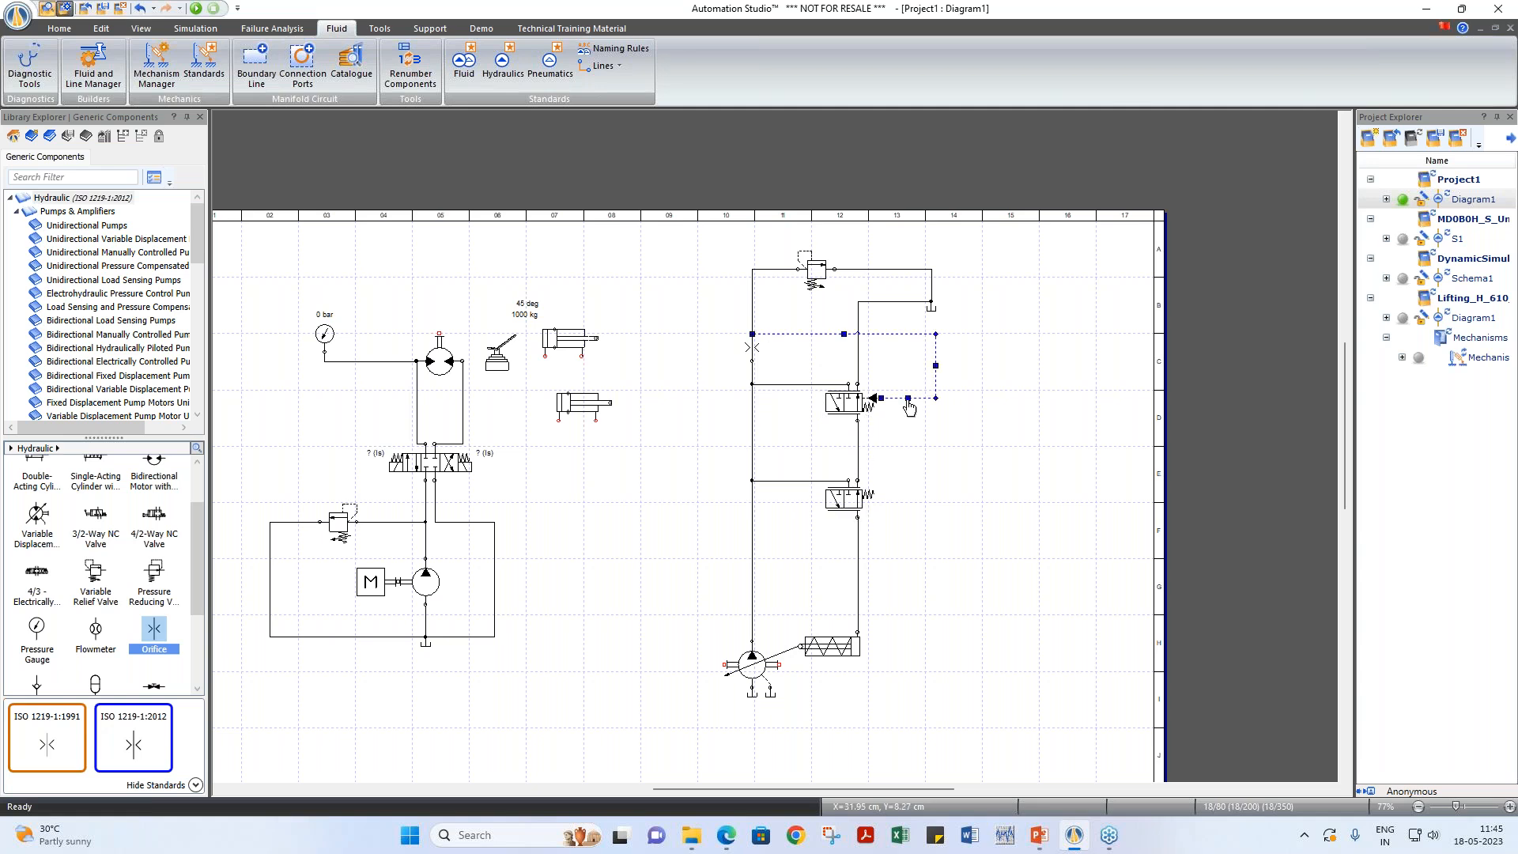
{"action": "right_click", "coordinate": [909, 407]}
{"action": "mouse_move", "coordinate": [960, 410]}
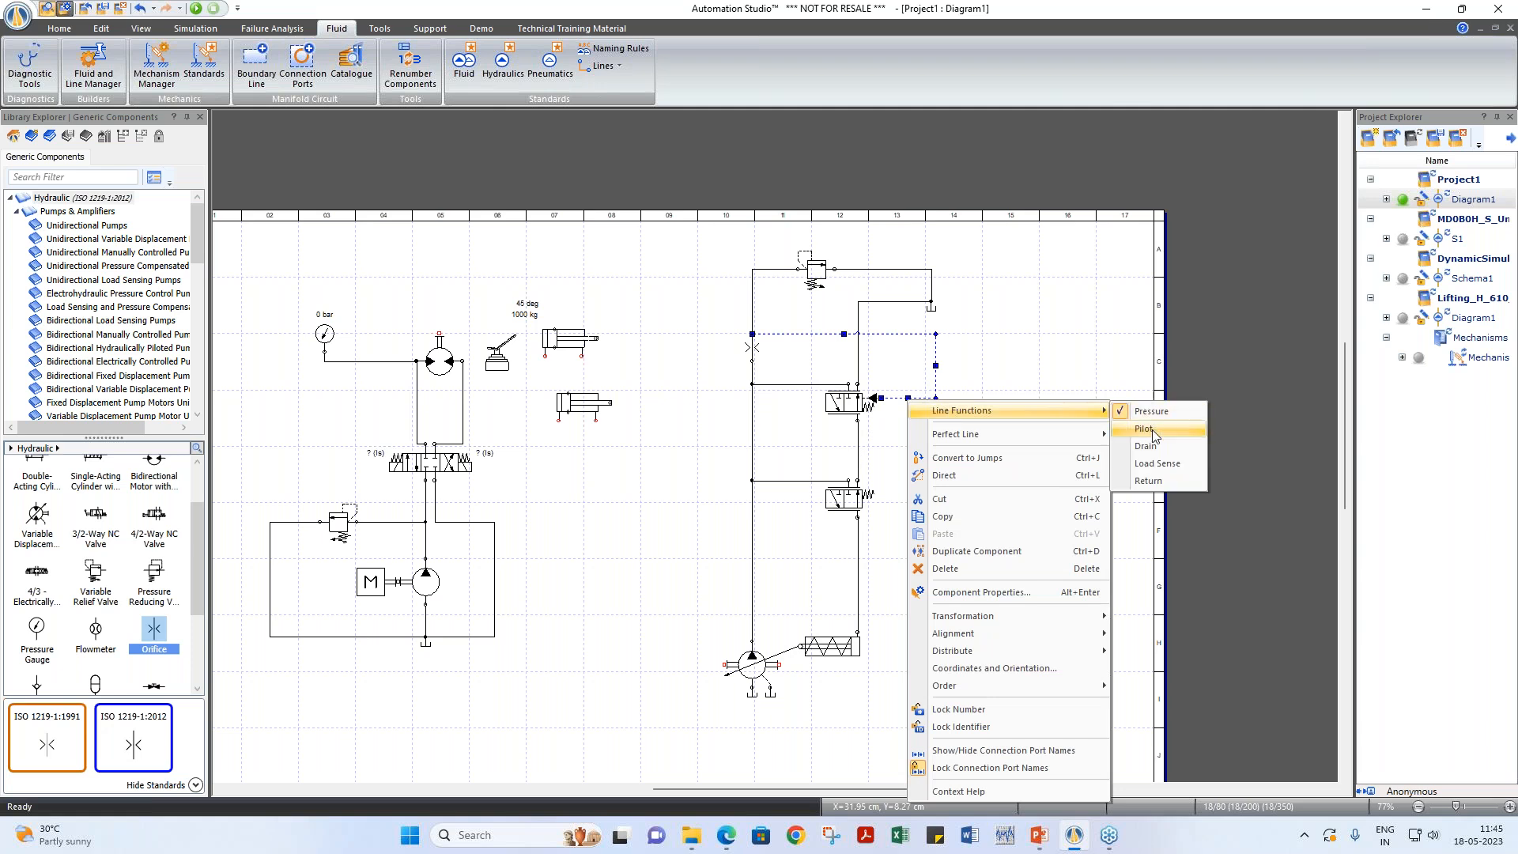
{"action": "left_click", "coordinate": [1146, 464]}
{"action": "left_click", "coordinate": [867, 383]}
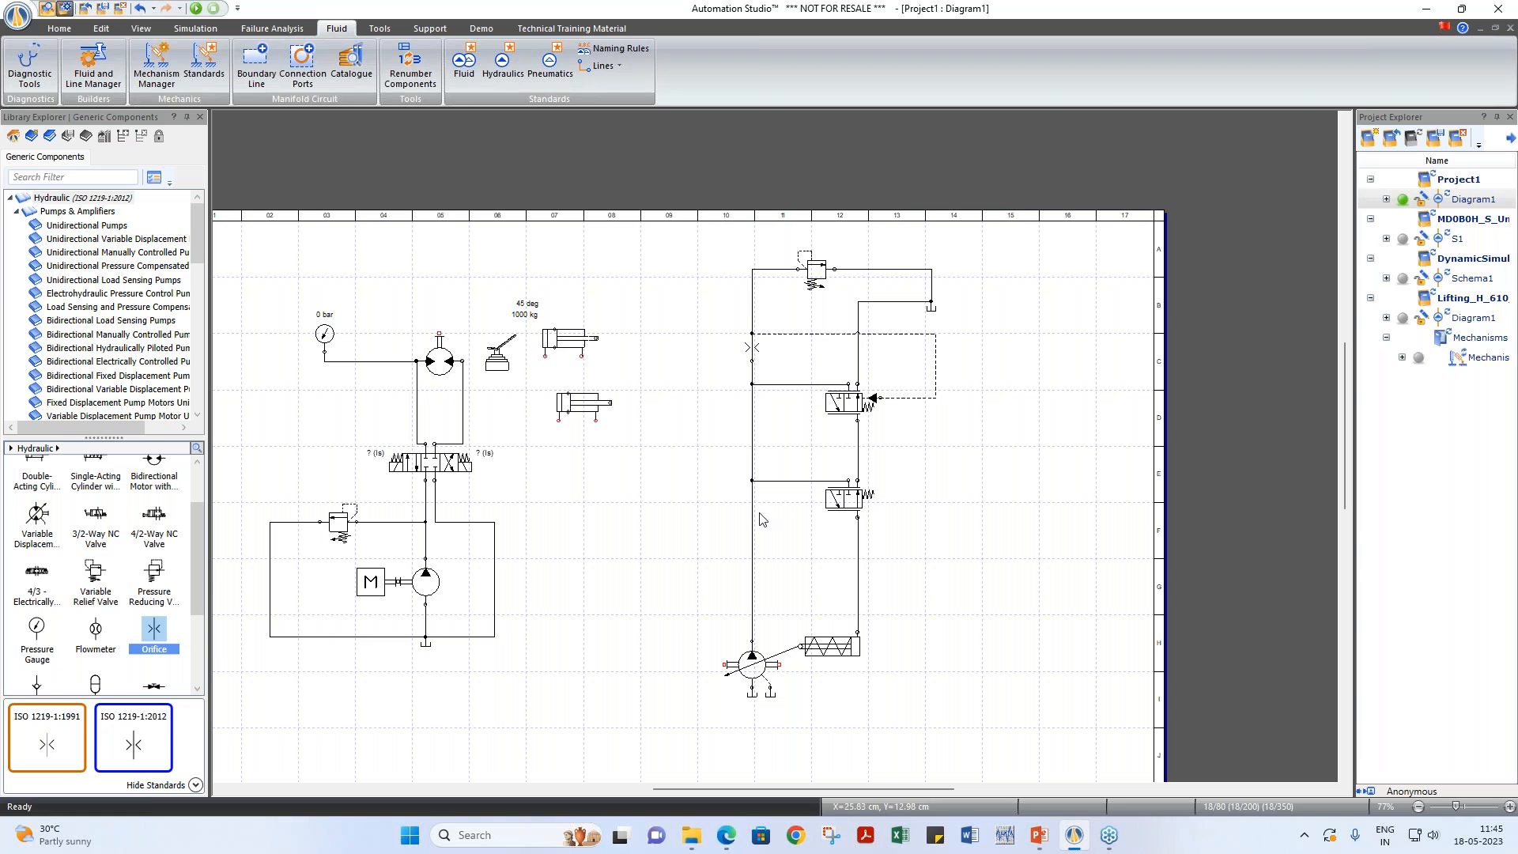
Step: Copy the electric motor from the fixed pump circuit and couple it to the axial piston pump's shaft
{"action": "left_click_drag", "start_coordinate": [399, 590], "coordinate": [724, 670]}
{"action": "left_click", "coordinate": [813, 608]}
Step: In the Differential Pressure Compensator's technical specifications, generate the B-C pressure drop curve with a Kv of 0.5
{"action": "left_click", "coordinate": [848, 407]}
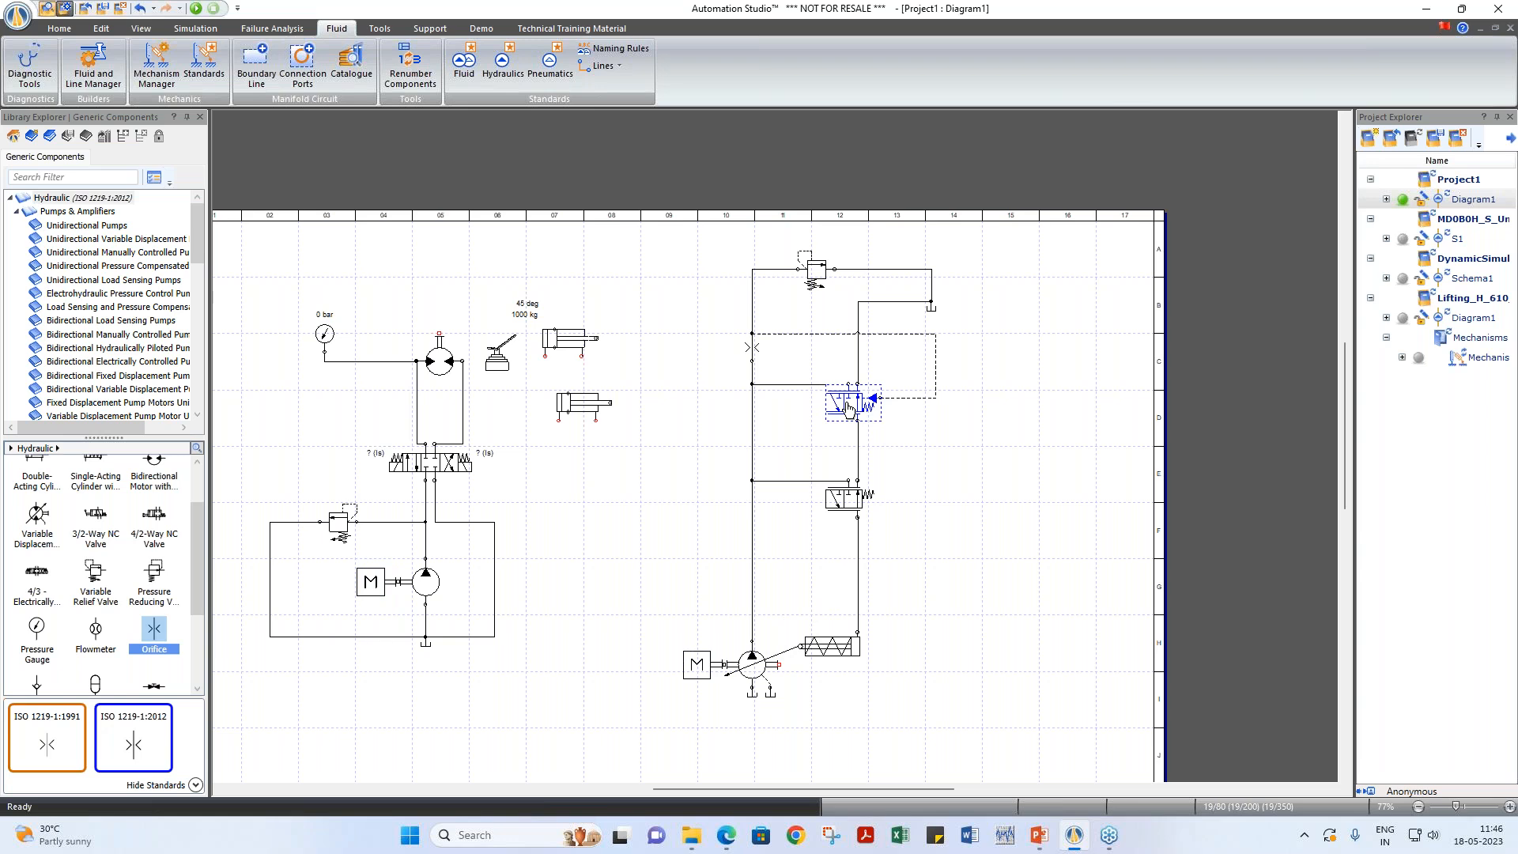
{"action": "double_click", "coordinate": [847, 407]}
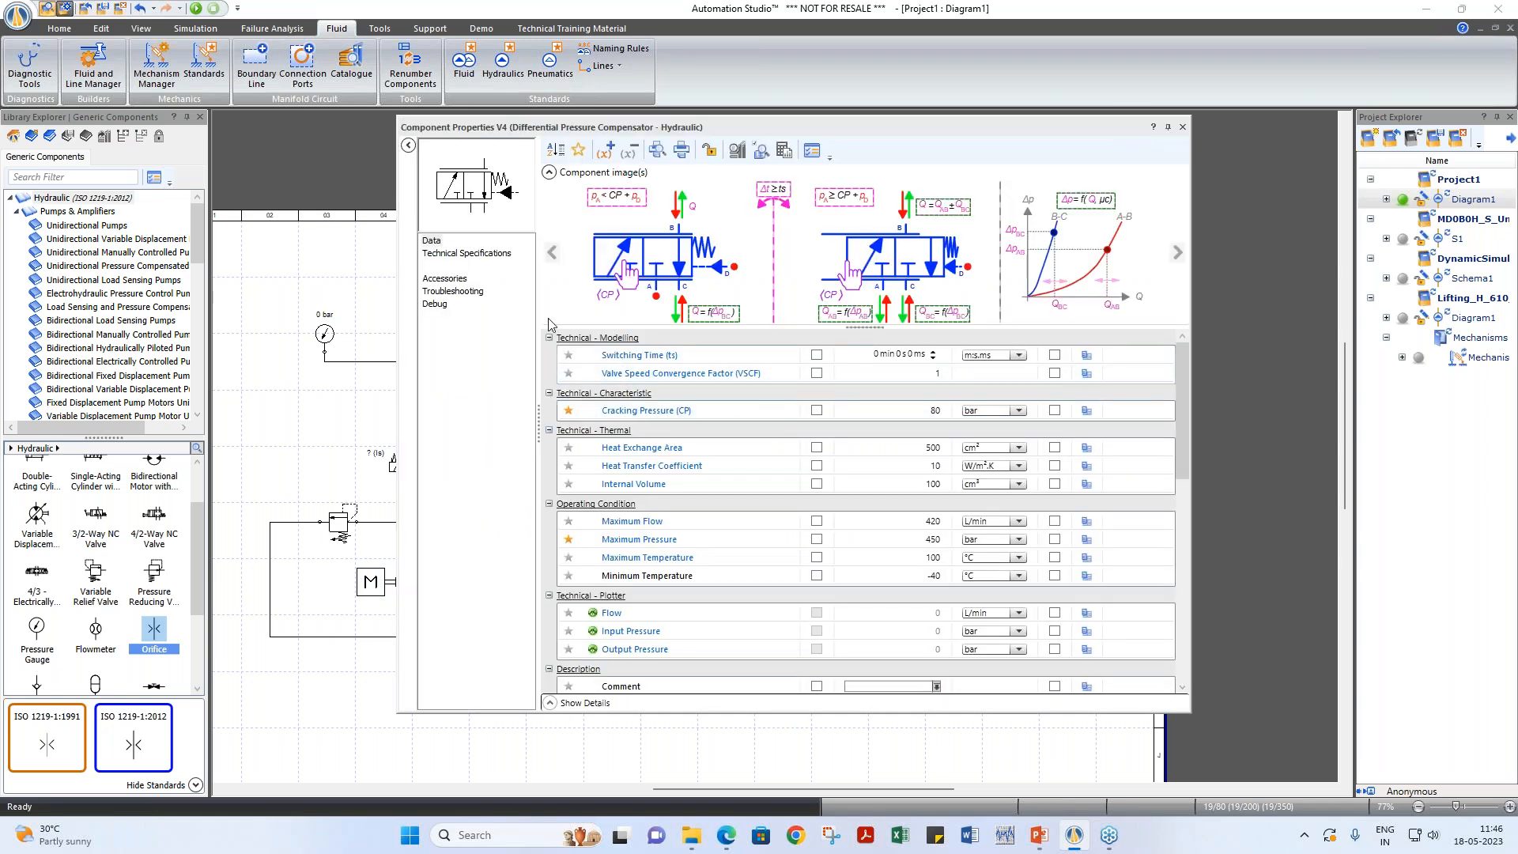
{"action": "left_click", "coordinate": [470, 255]}
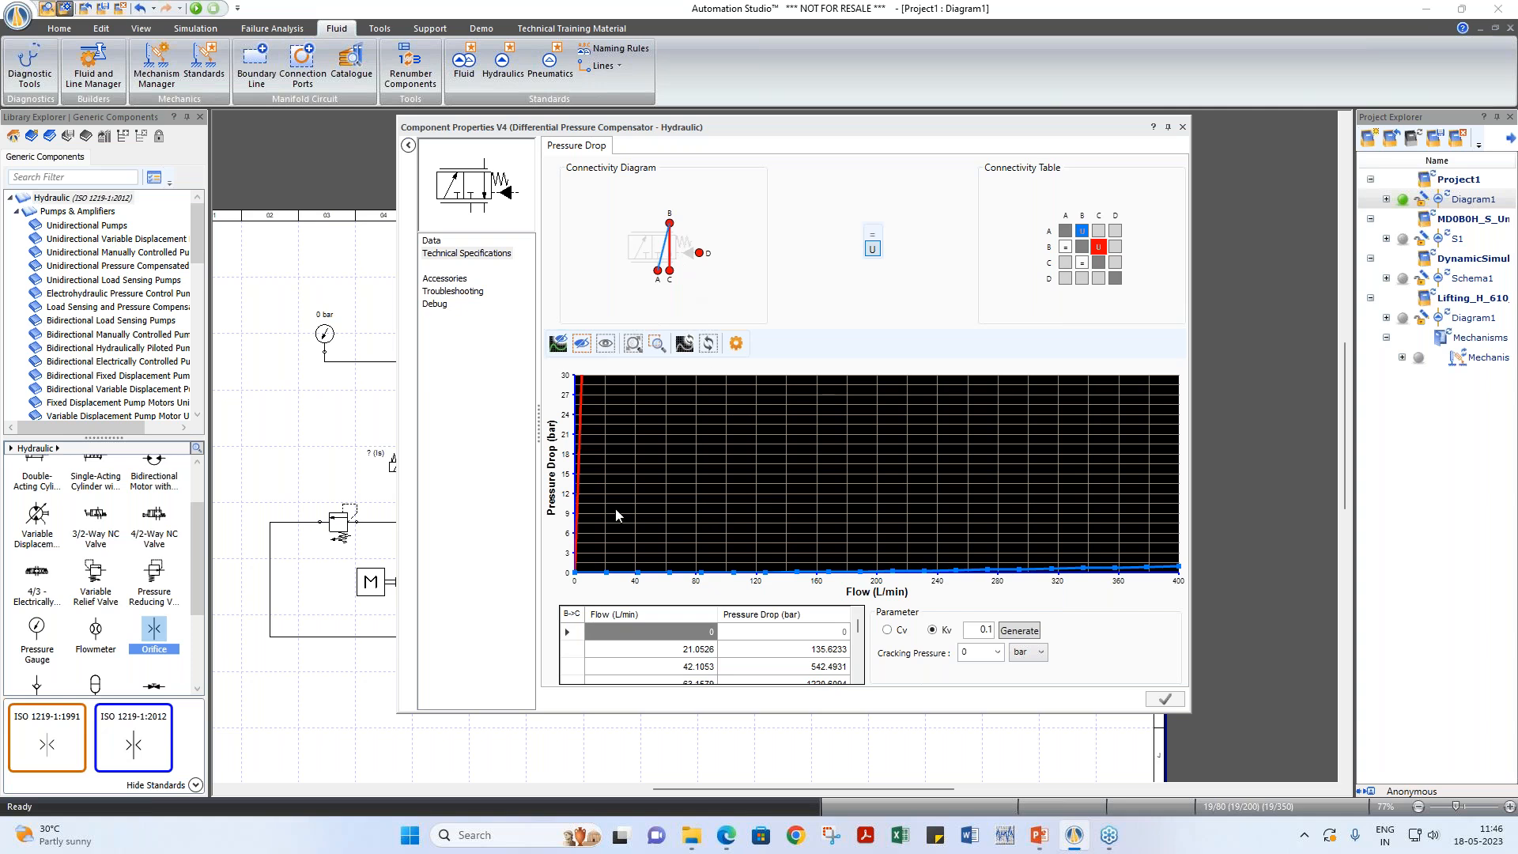
{"action": "left_click_drag", "start_coordinate": [971, 637], "coordinate": [1002, 637]}
{"action": "left_click", "coordinate": [1015, 631]}
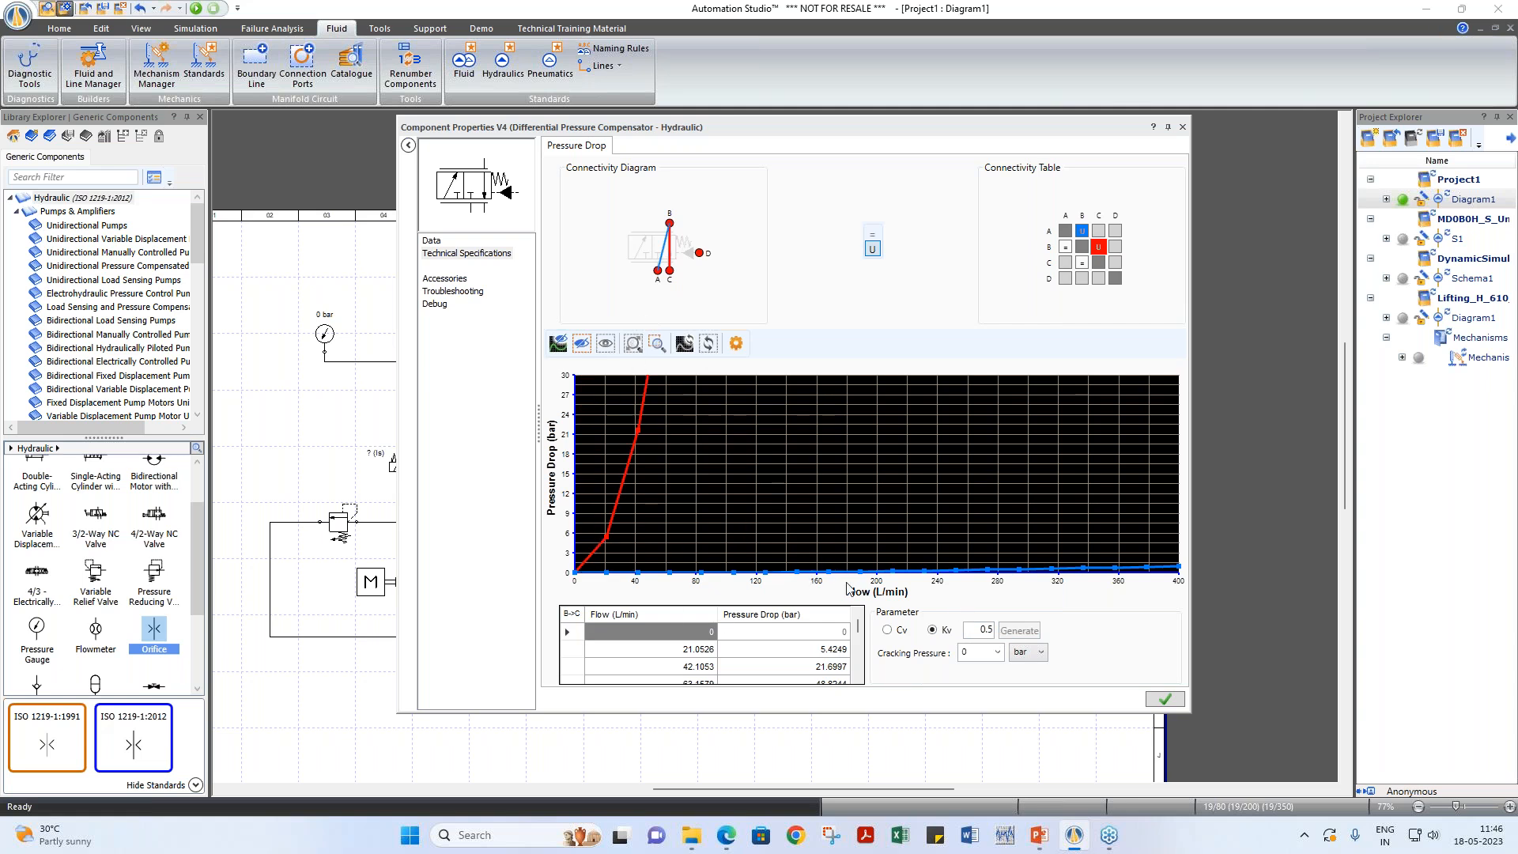
Step: Generate the Differential Pressure Compensator's A-B pressure drop curve with a Cv of 5 and close its properties
{"action": "left_click", "coordinate": [889, 629]}
{"action": "double_click", "coordinate": [985, 630]}
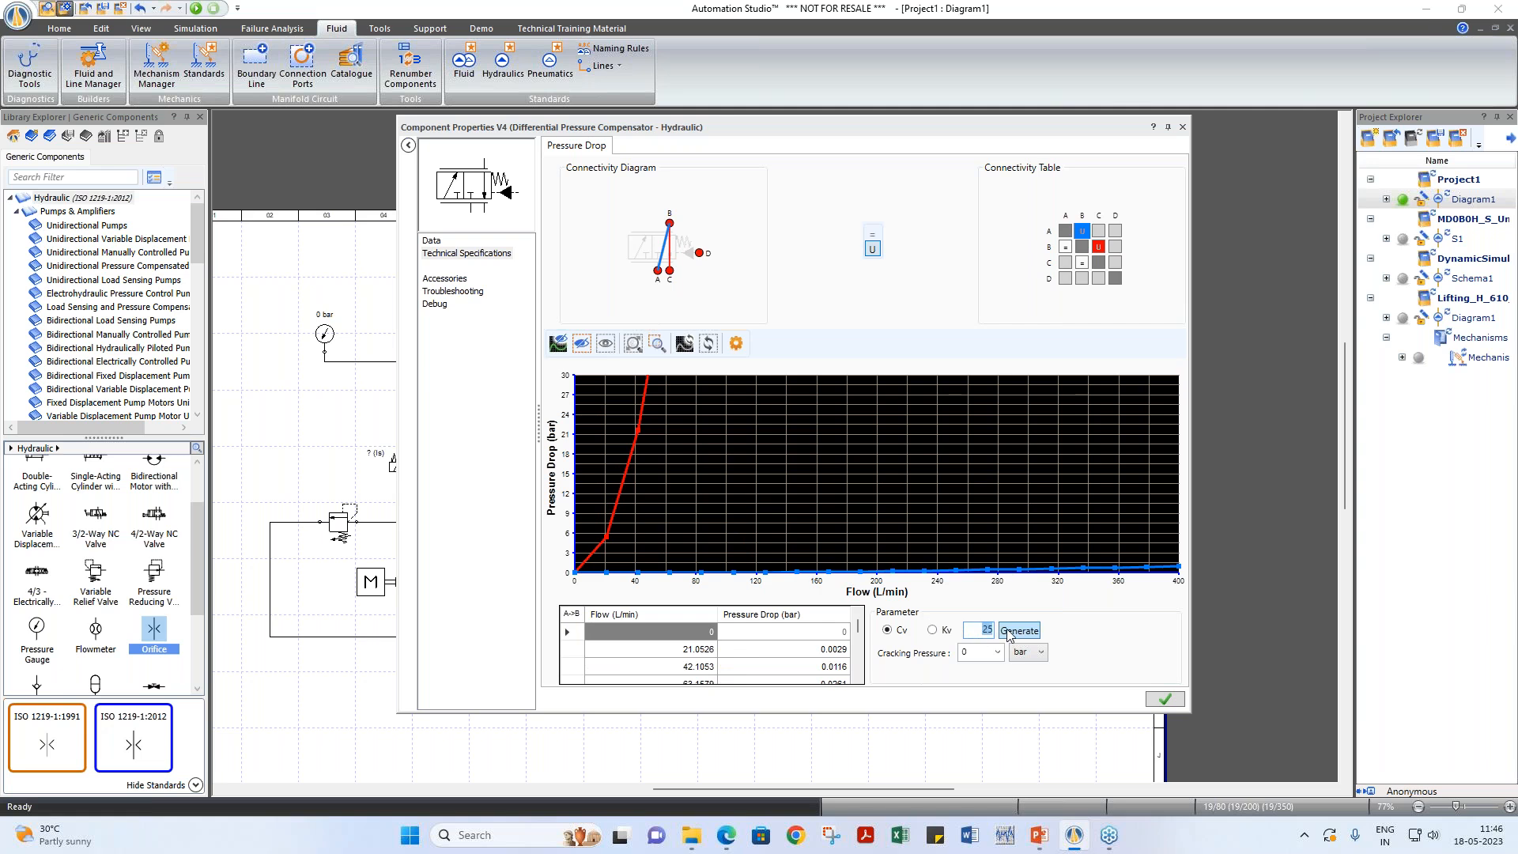
{"action": "type", "text": "5"}
{"action": "left_click", "coordinate": [1008, 631]}
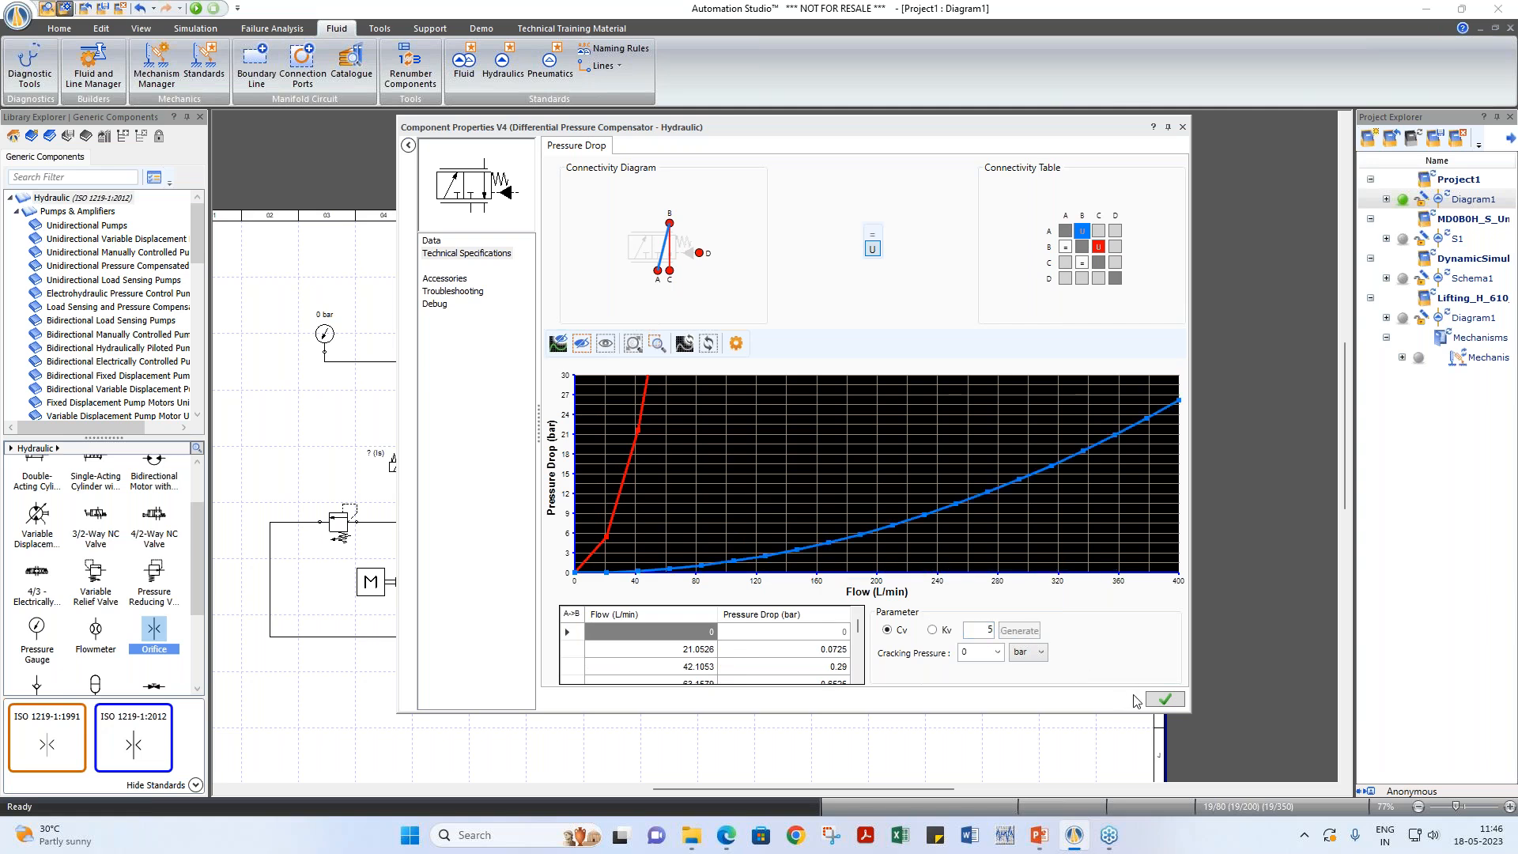
{"action": "left_click", "coordinate": [1182, 127]}
{"action": "left_click", "coordinate": [935, 496]}
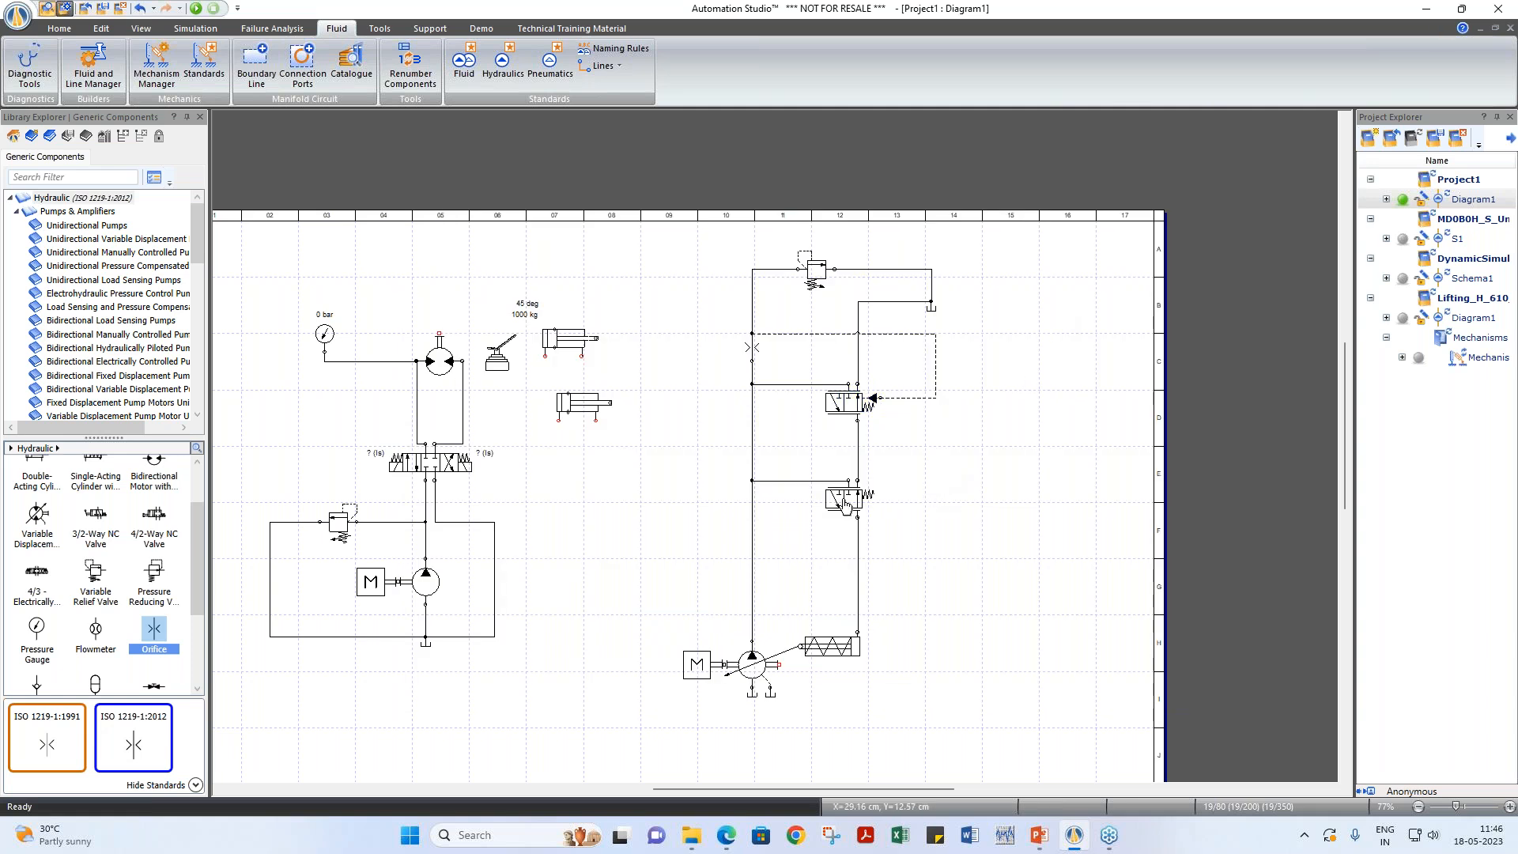
Step: In the Pressure Compensator's technical specifications, generate the B-C pressure drop curve with a Kv of 0.5
{"action": "left_click", "coordinate": [844, 506]}
{"action": "double_click", "coordinate": [844, 506]}
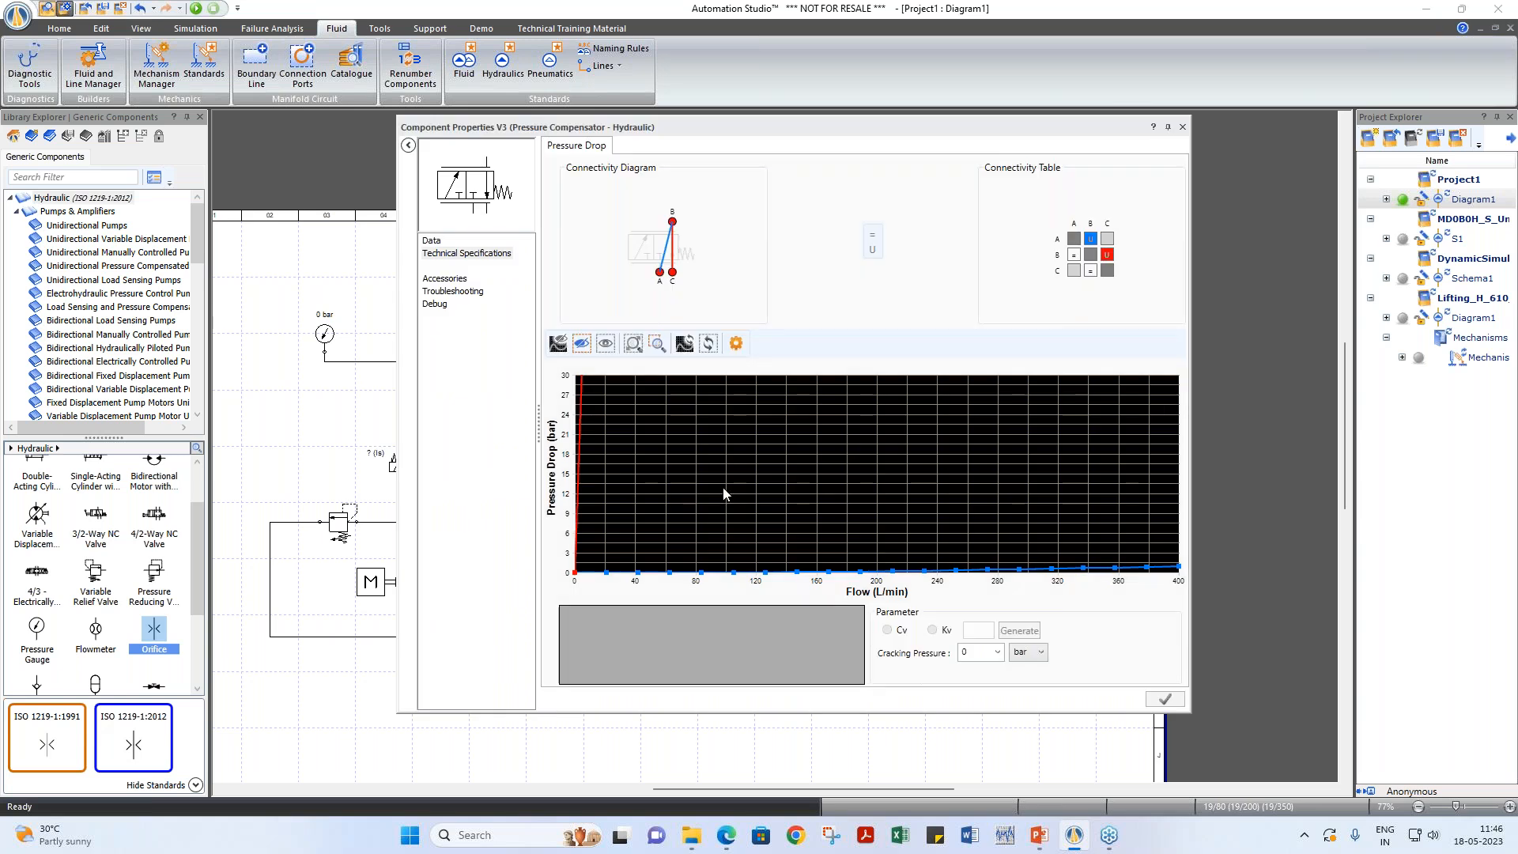
{"action": "double_click", "coordinate": [986, 632]}
{"action": "type", "text": "0.5"}
{"action": "left_click", "coordinate": [1000, 632]}
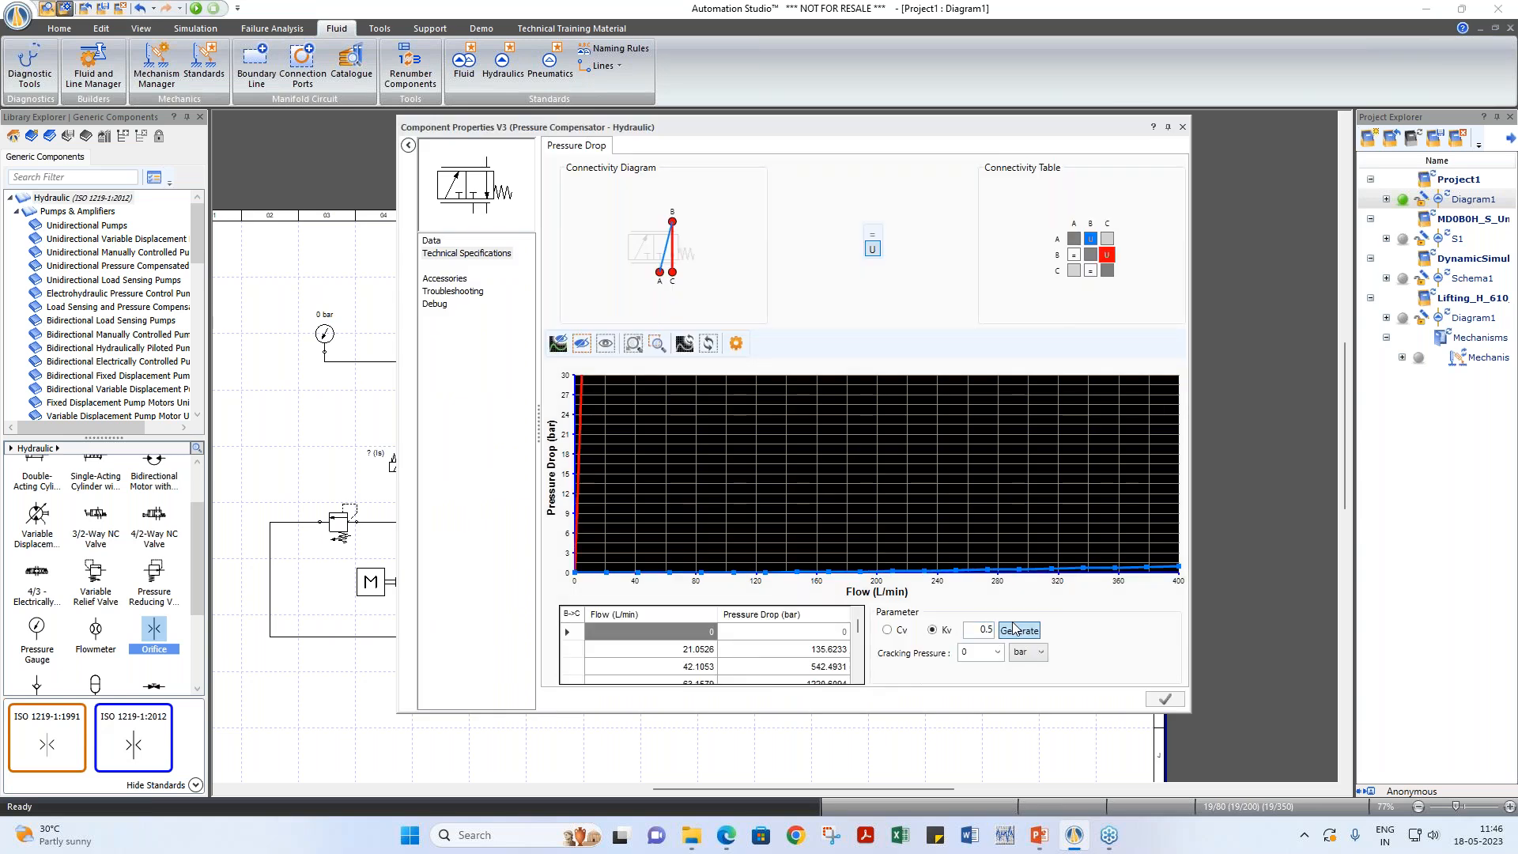
Step: Generate the Pressure Compensator's A-B pressure drop curve with a Cv of 5 and close its properties
{"action": "left_click", "coordinate": [990, 569]}
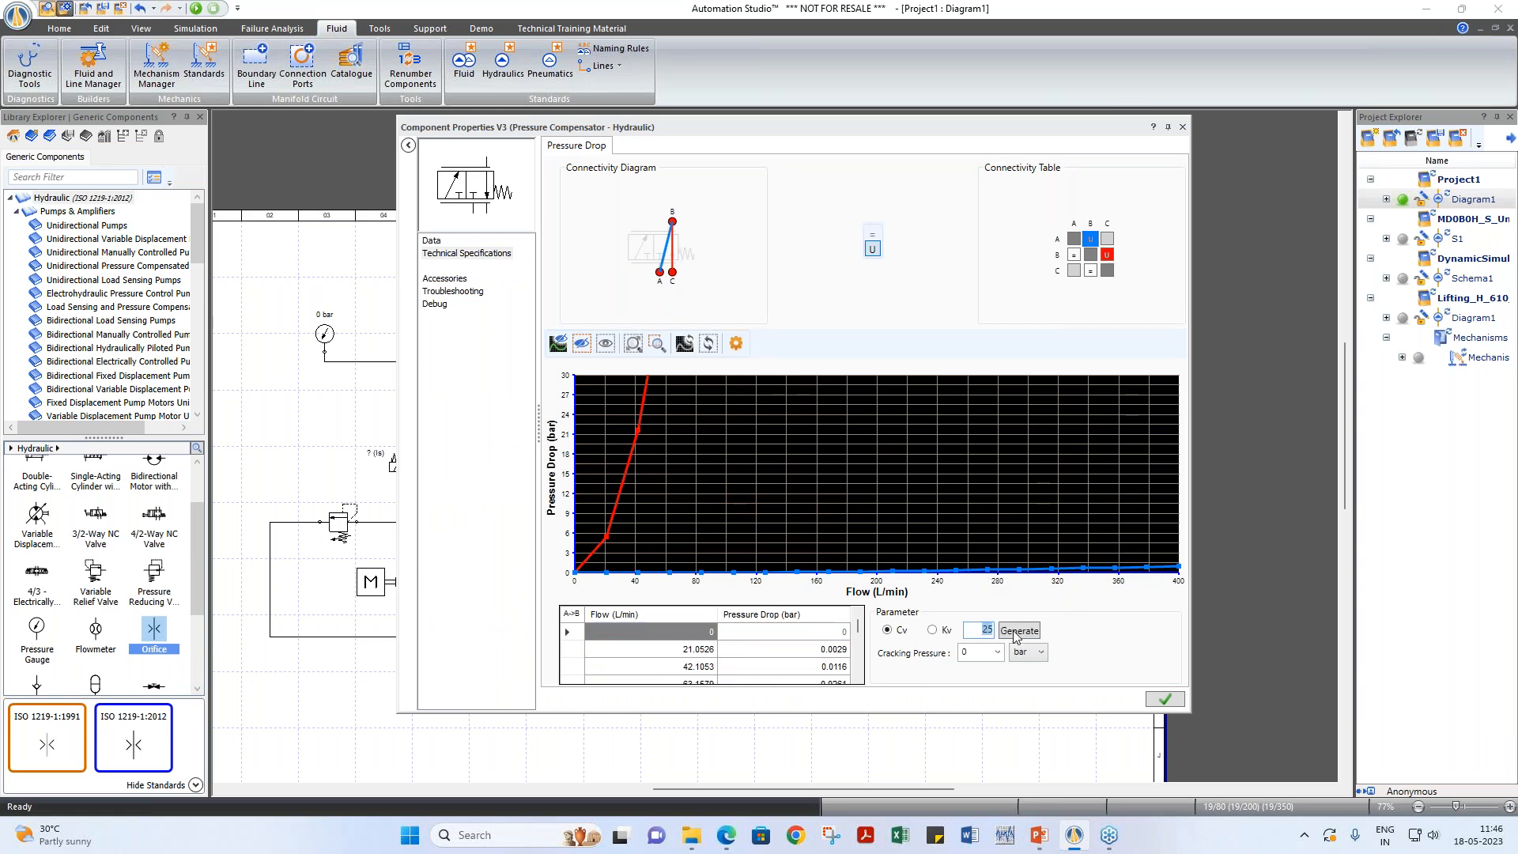
{"action": "type", "text": "5"}
{"action": "left_click", "coordinate": [1016, 631]}
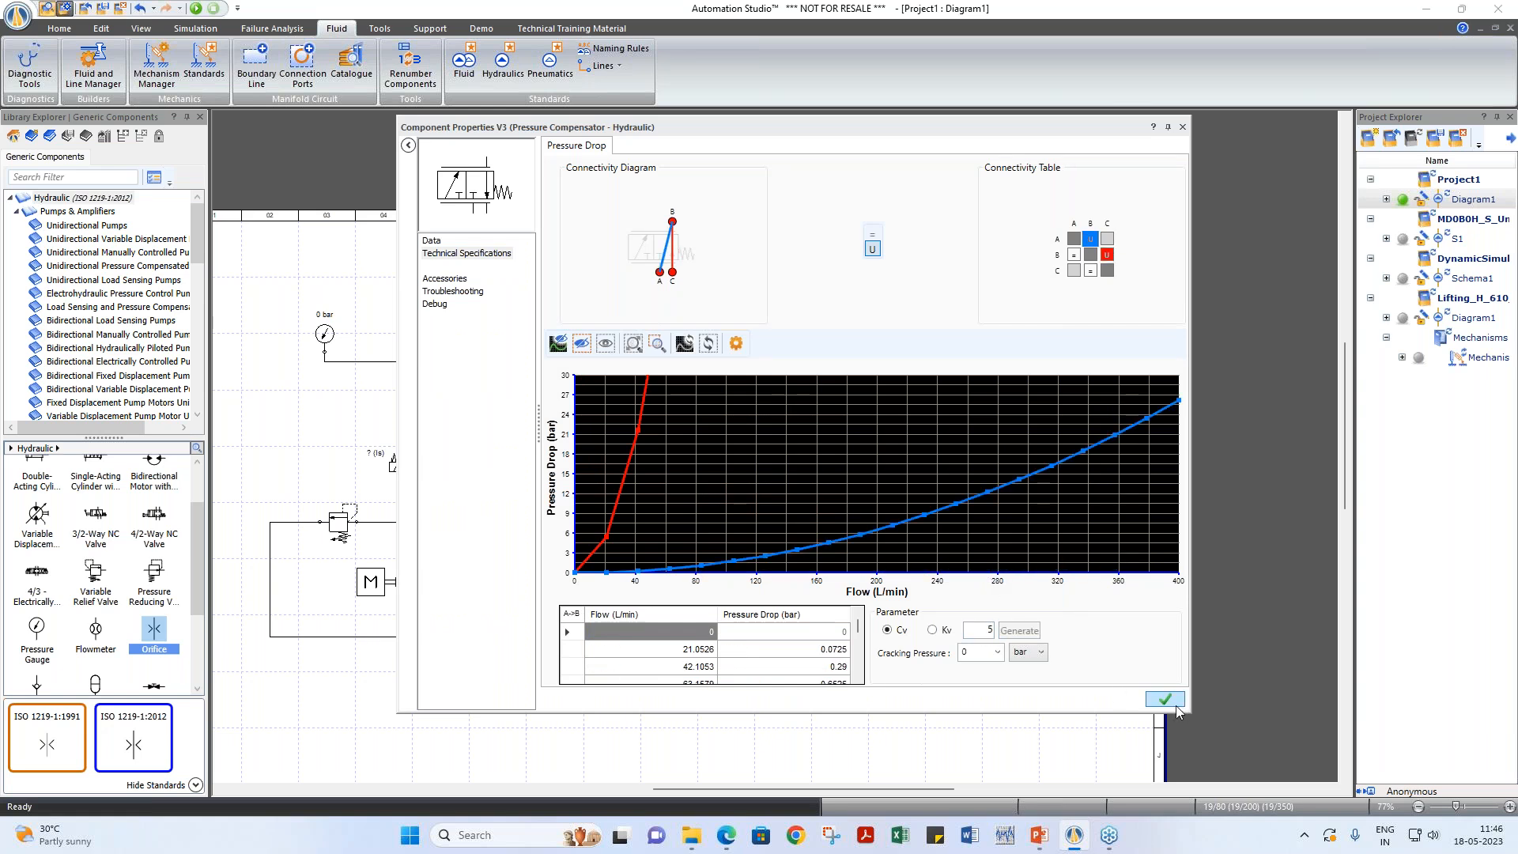
{"action": "left_click", "coordinate": [1181, 128]}
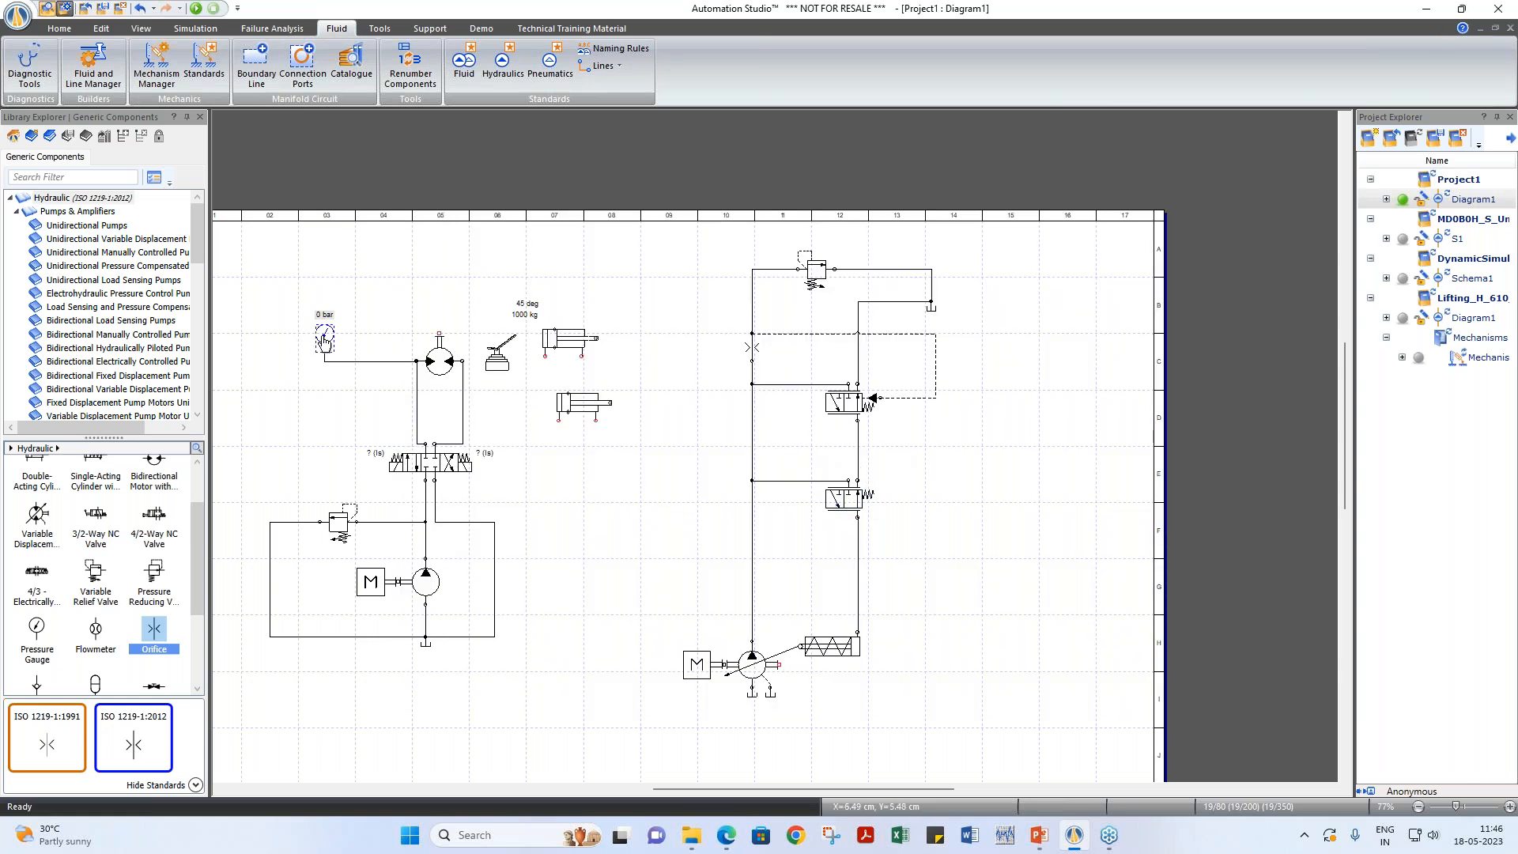
Step: Connect a copy of the pressure gauge to the axial piston pump's outlet and start the normal simulation
{"action": "left_click_drag", "start_coordinate": [325, 334], "coordinate": [752, 642]}
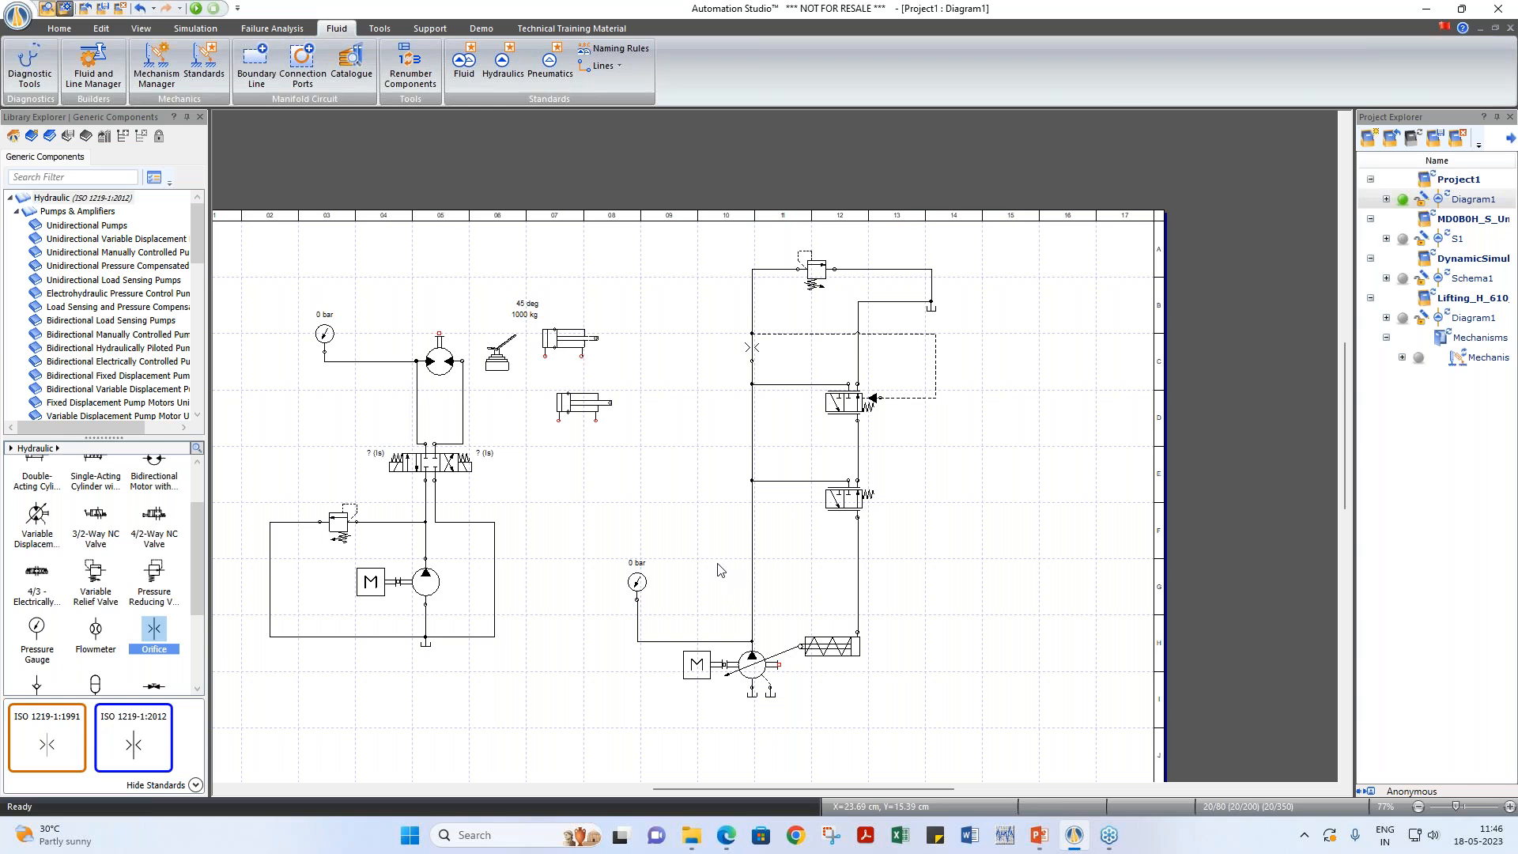
{"action": "left_click", "coordinate": [196, 10]}
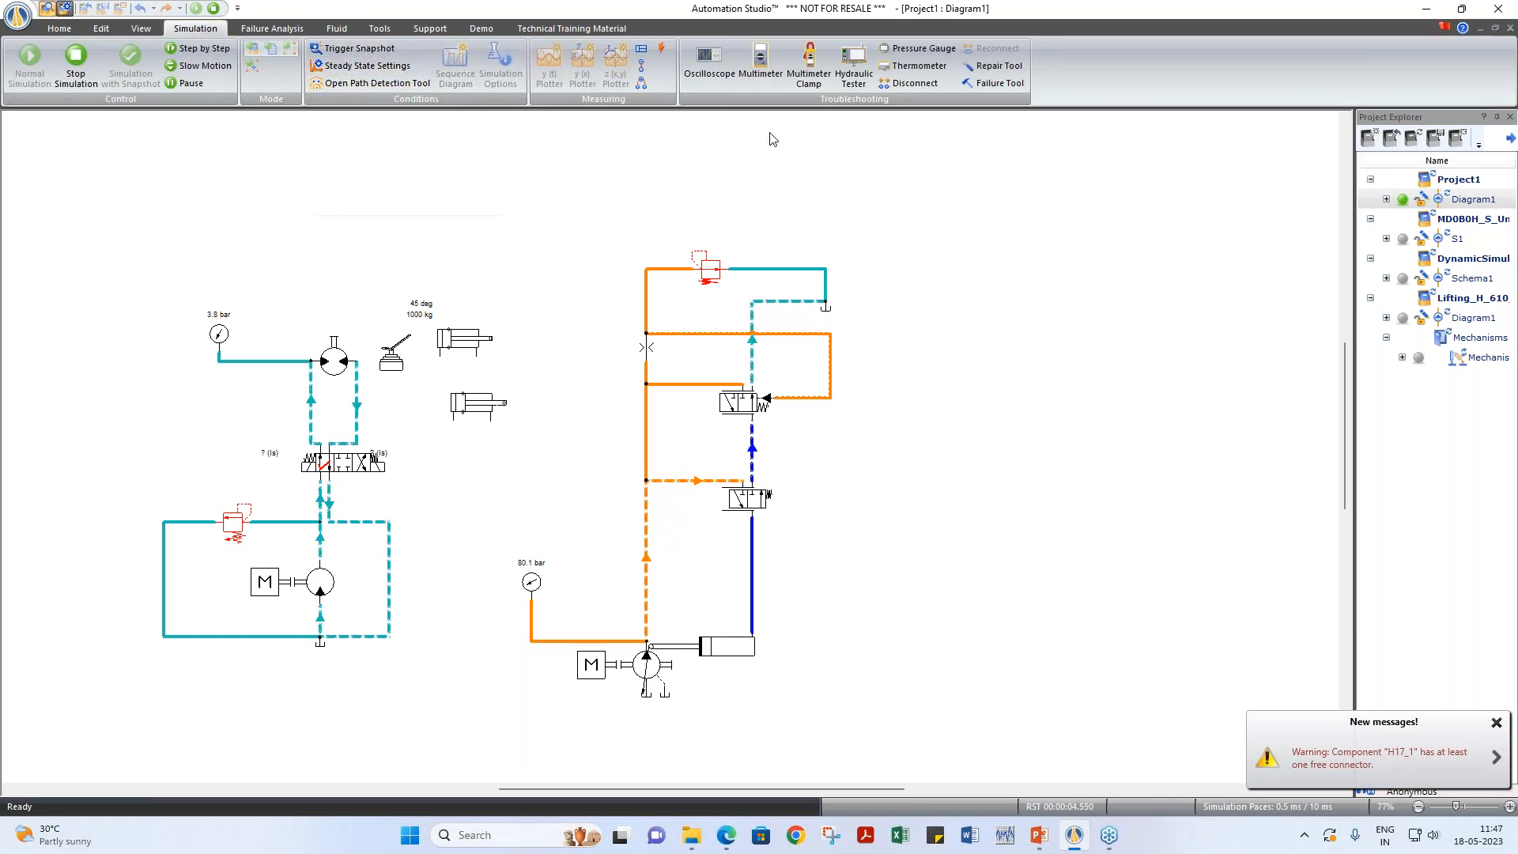
Step: Attach a differential pressure measuring instrument across the orifice, displayed in bar with a precision of 0.0001
{"action": "left_click", "coordinate": [643, 86]}
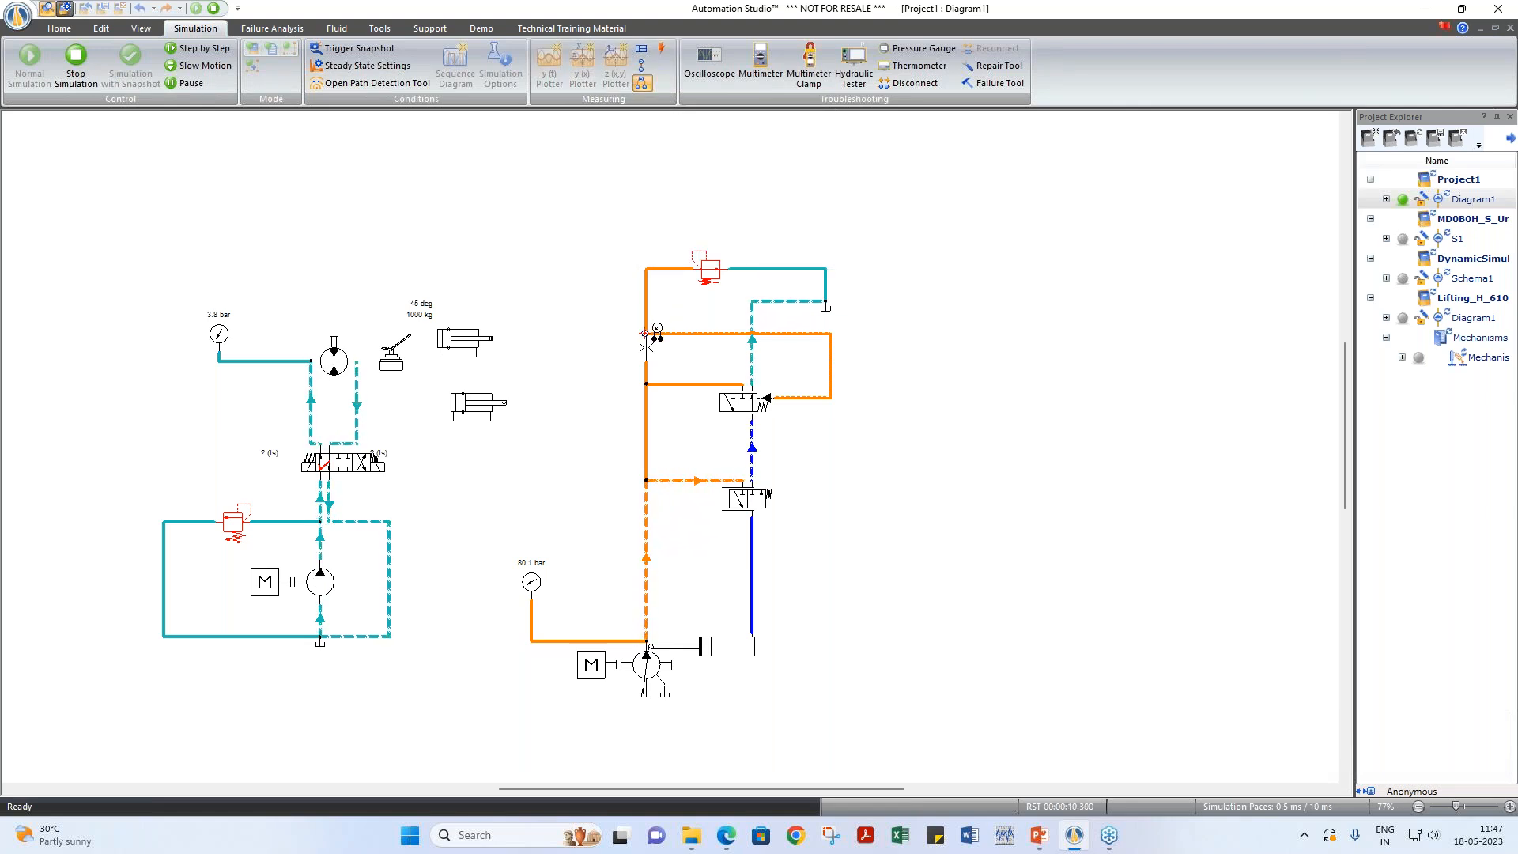
{"action": "left_click", "coordinate": [645, 335]}
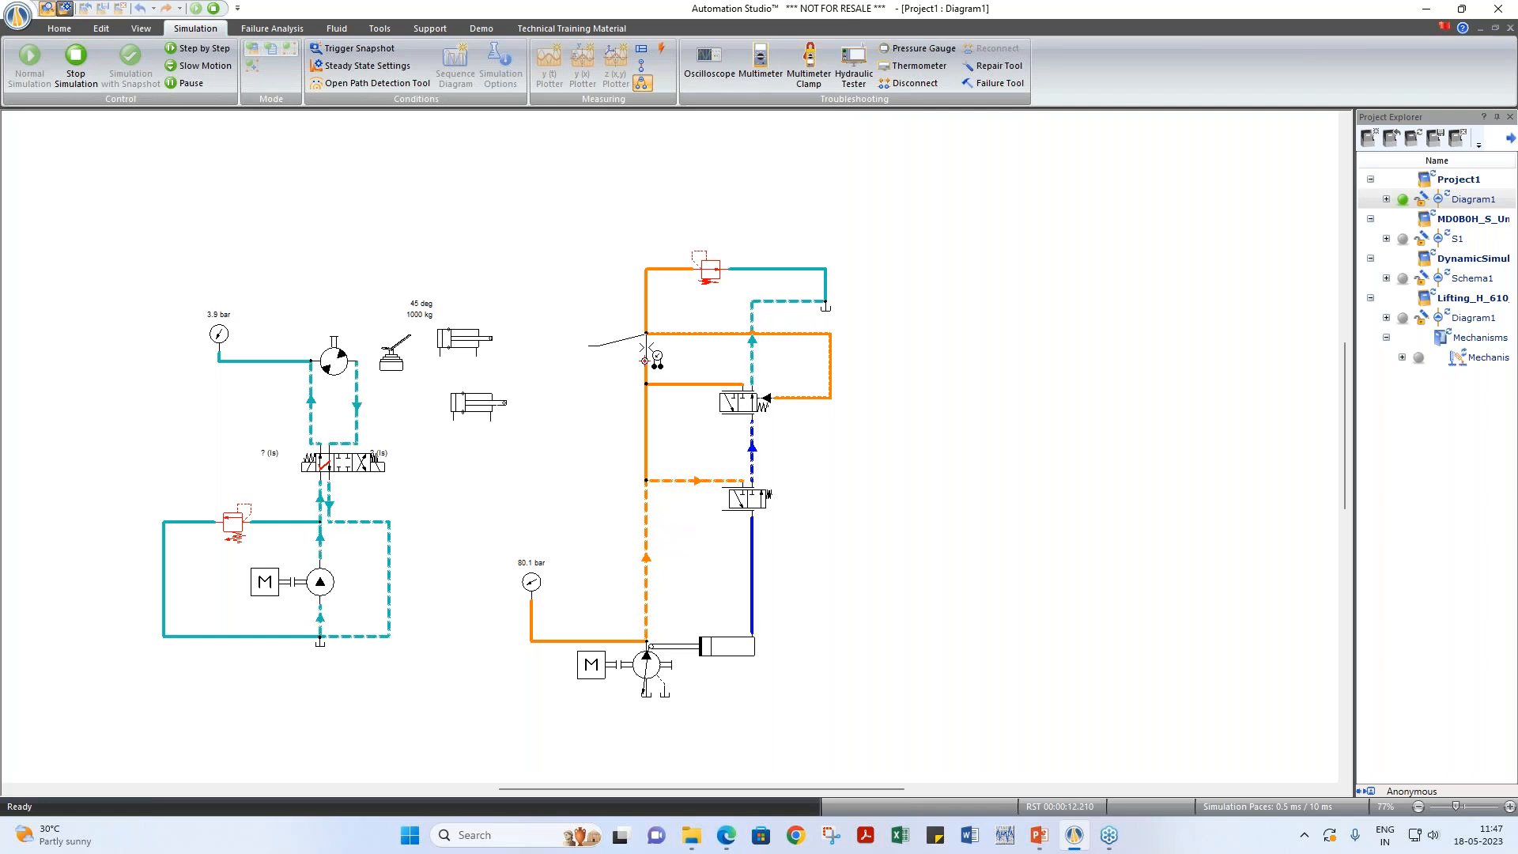
{"action": "left_click", "coordinate": [647, 348]}
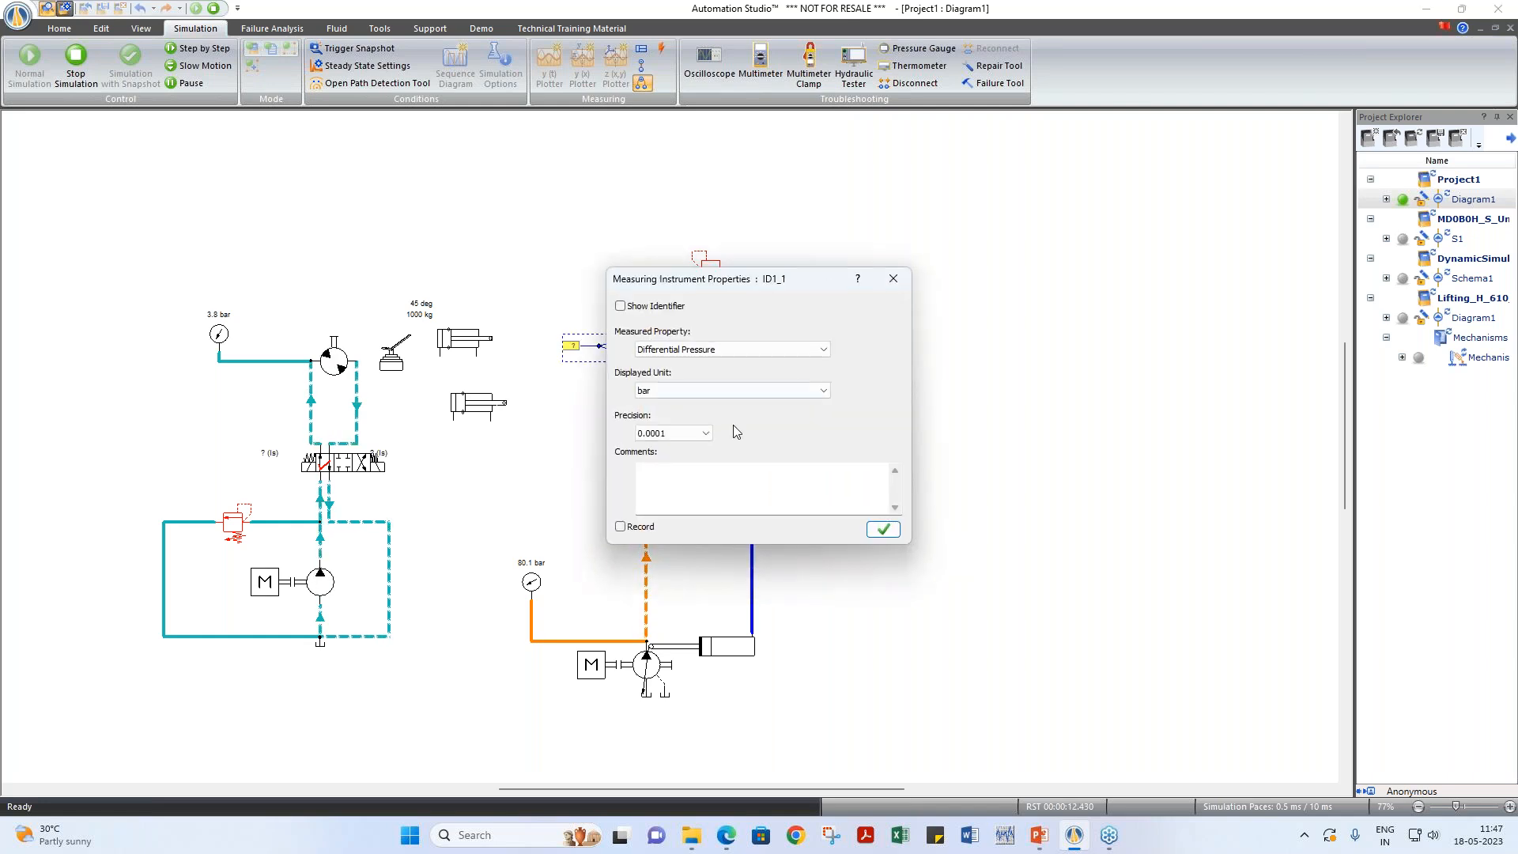
{"action": "left_click", "coordinate": [882, 529]}
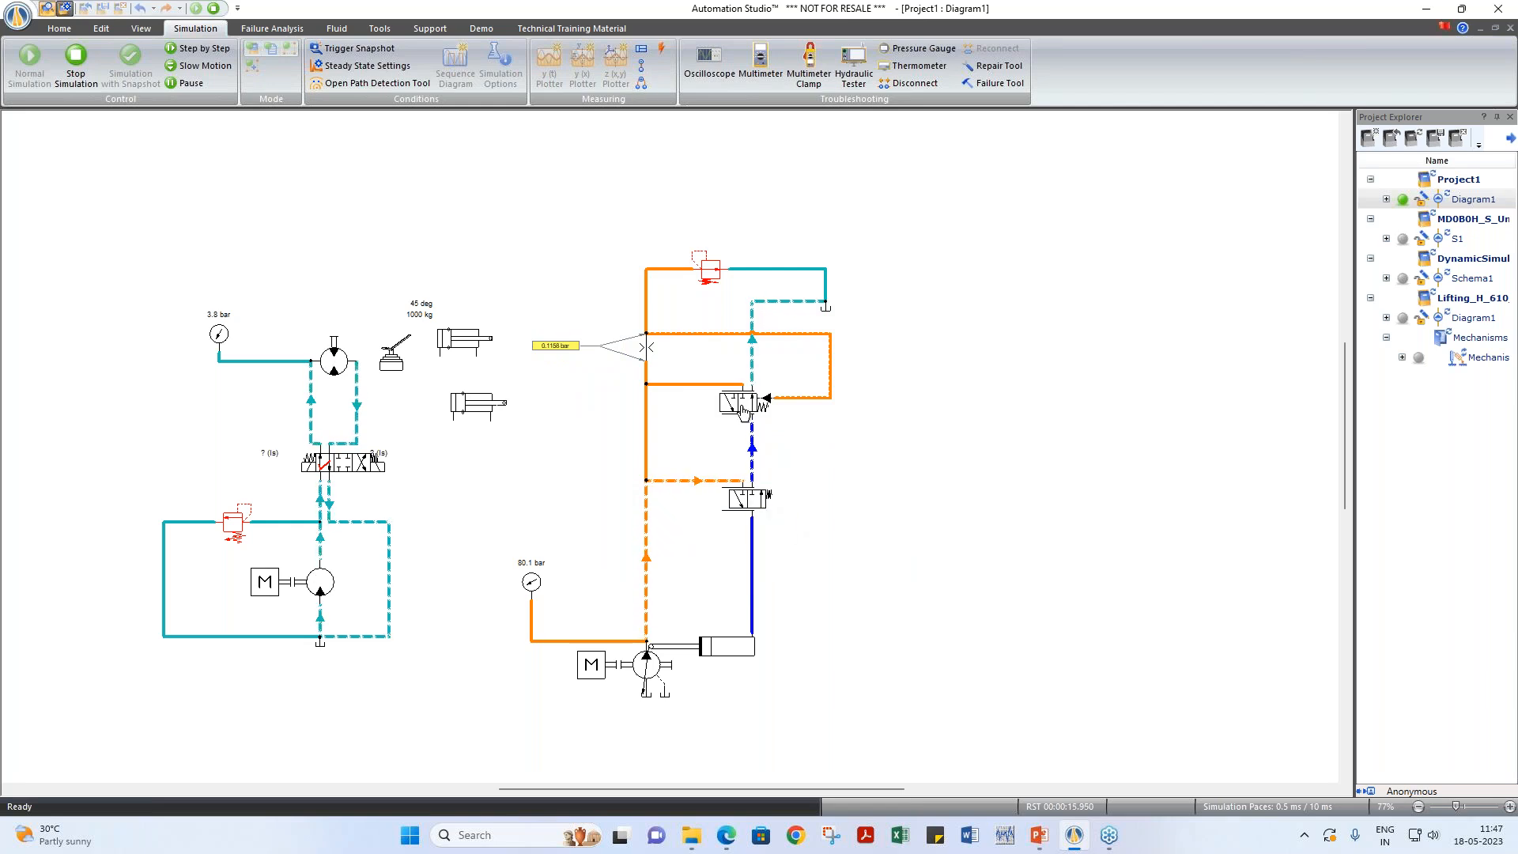
Step: Set the pressure compensator's cracking pressure to 250 bar
{"action": "left_click", "coordinate": [748, 485]}
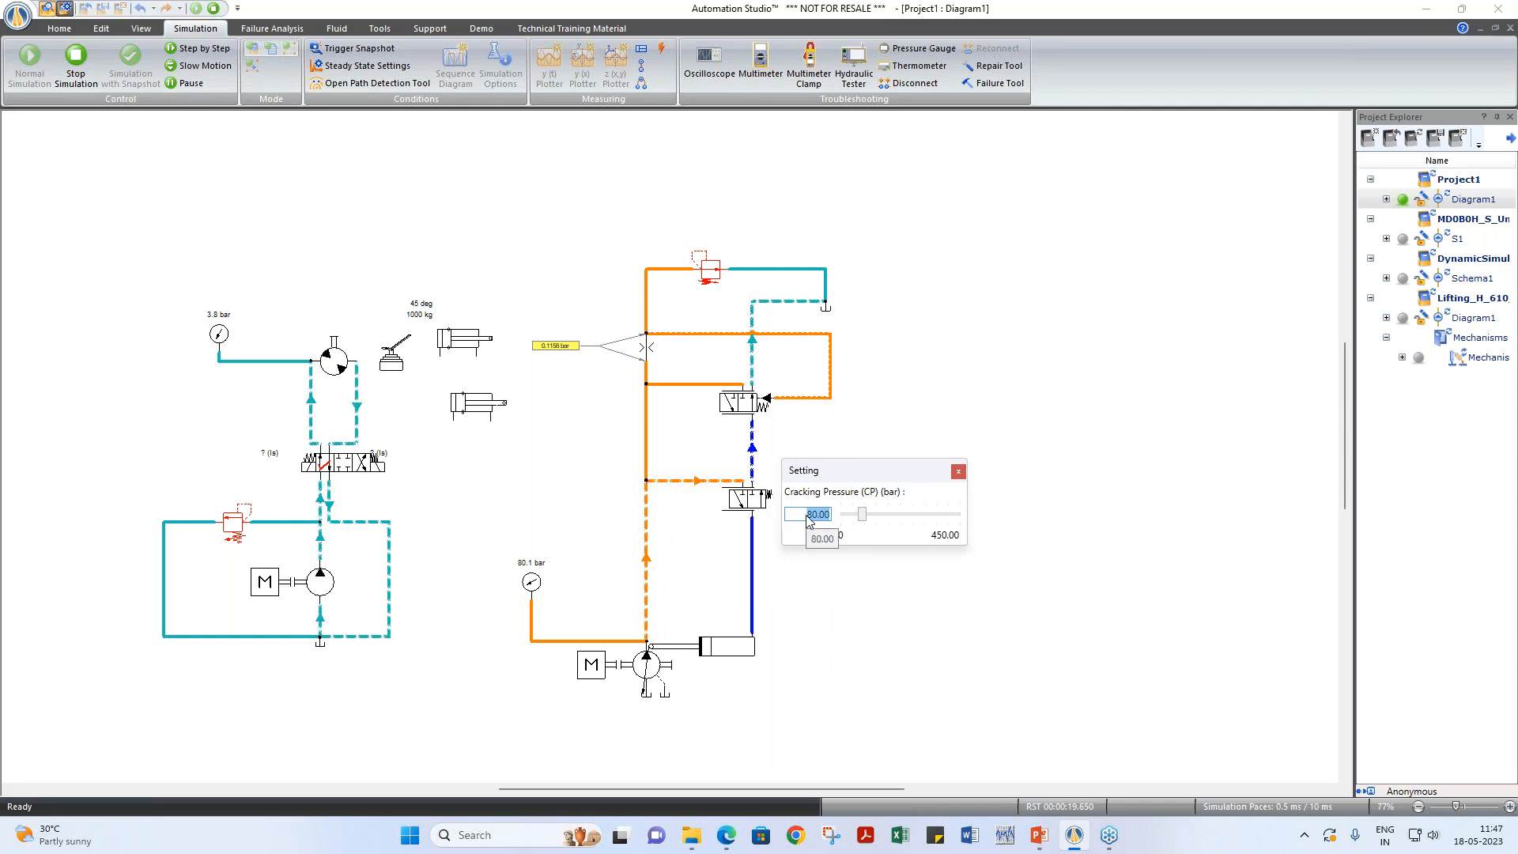
{"action": "type", "text": "250"}
{"action": "key", "text": "Return"}
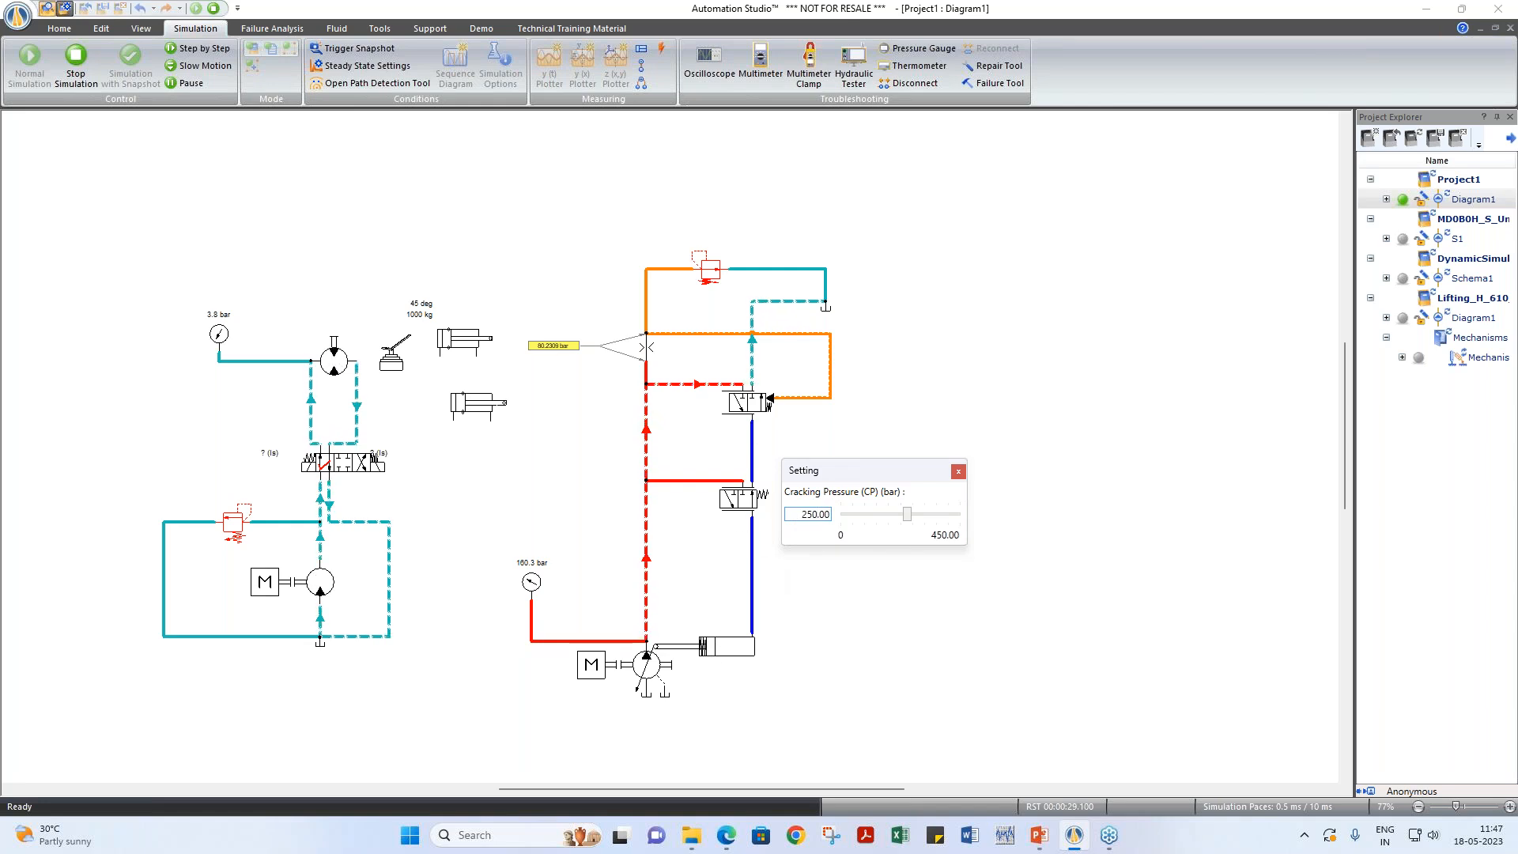
Step: Set the orifice's internal diameter to 20 mm in the running simulation and close its setting
{"action": "left_click", "coordinate": [647, 352]}
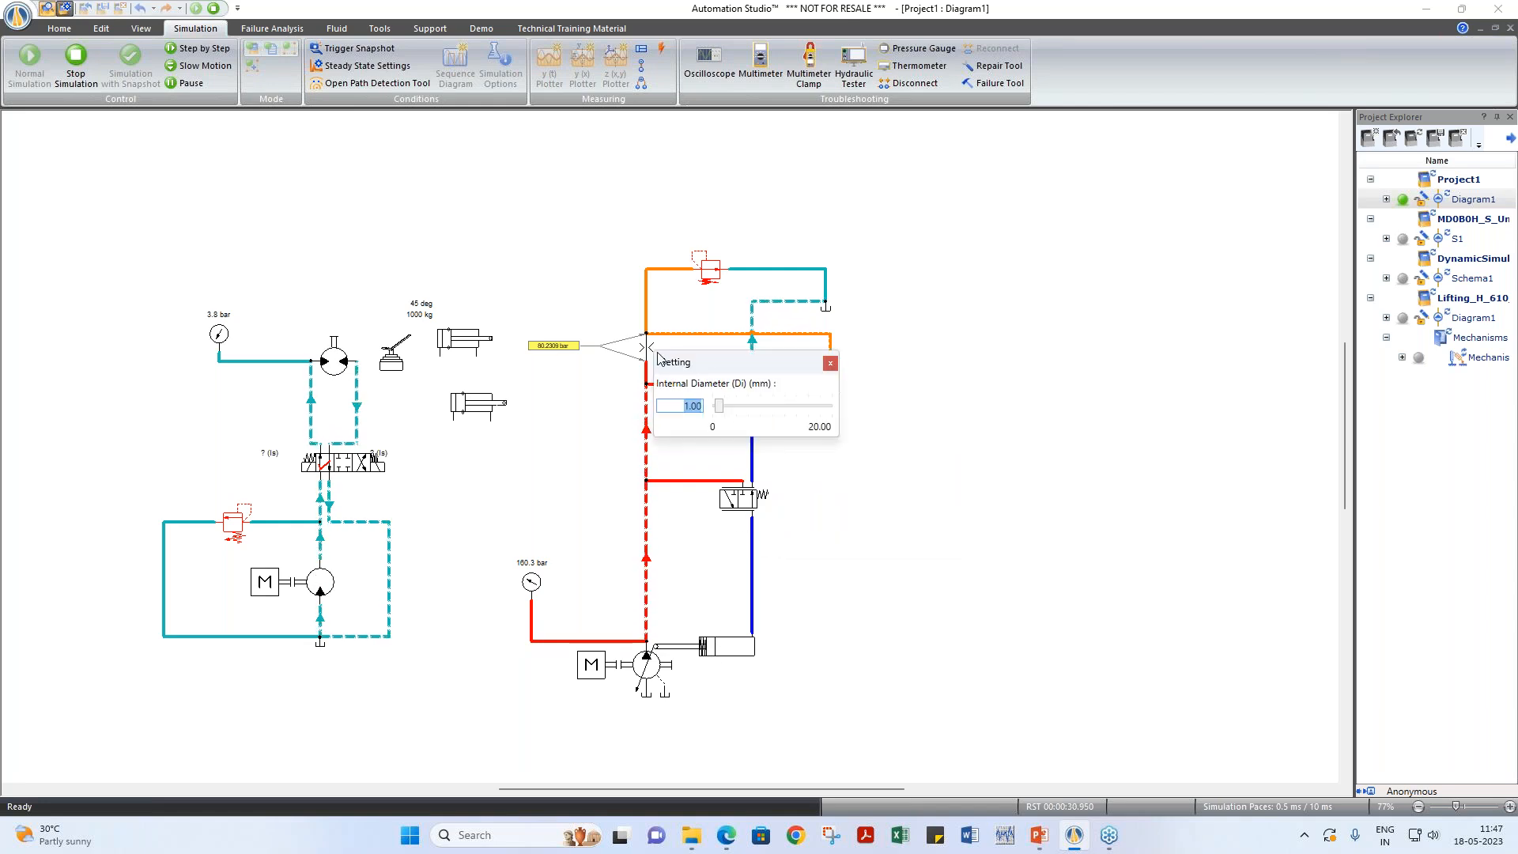
{"action": "left_click_drag", "start_coordinate": [720, 408], "coordinate": [859, 425]}
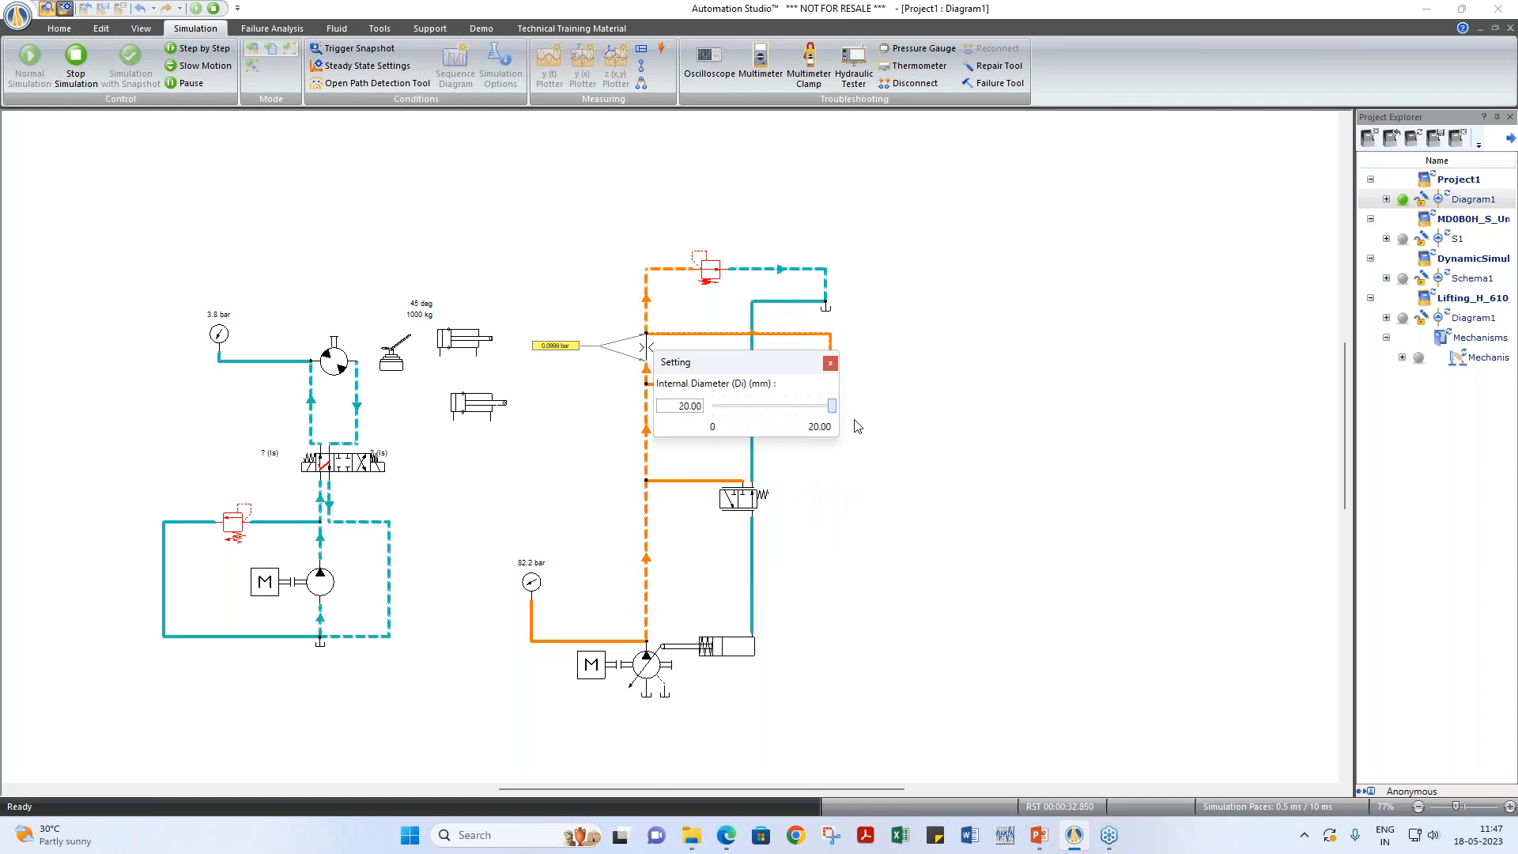
{"action": "left_click", "coordinate": [830, 365]}
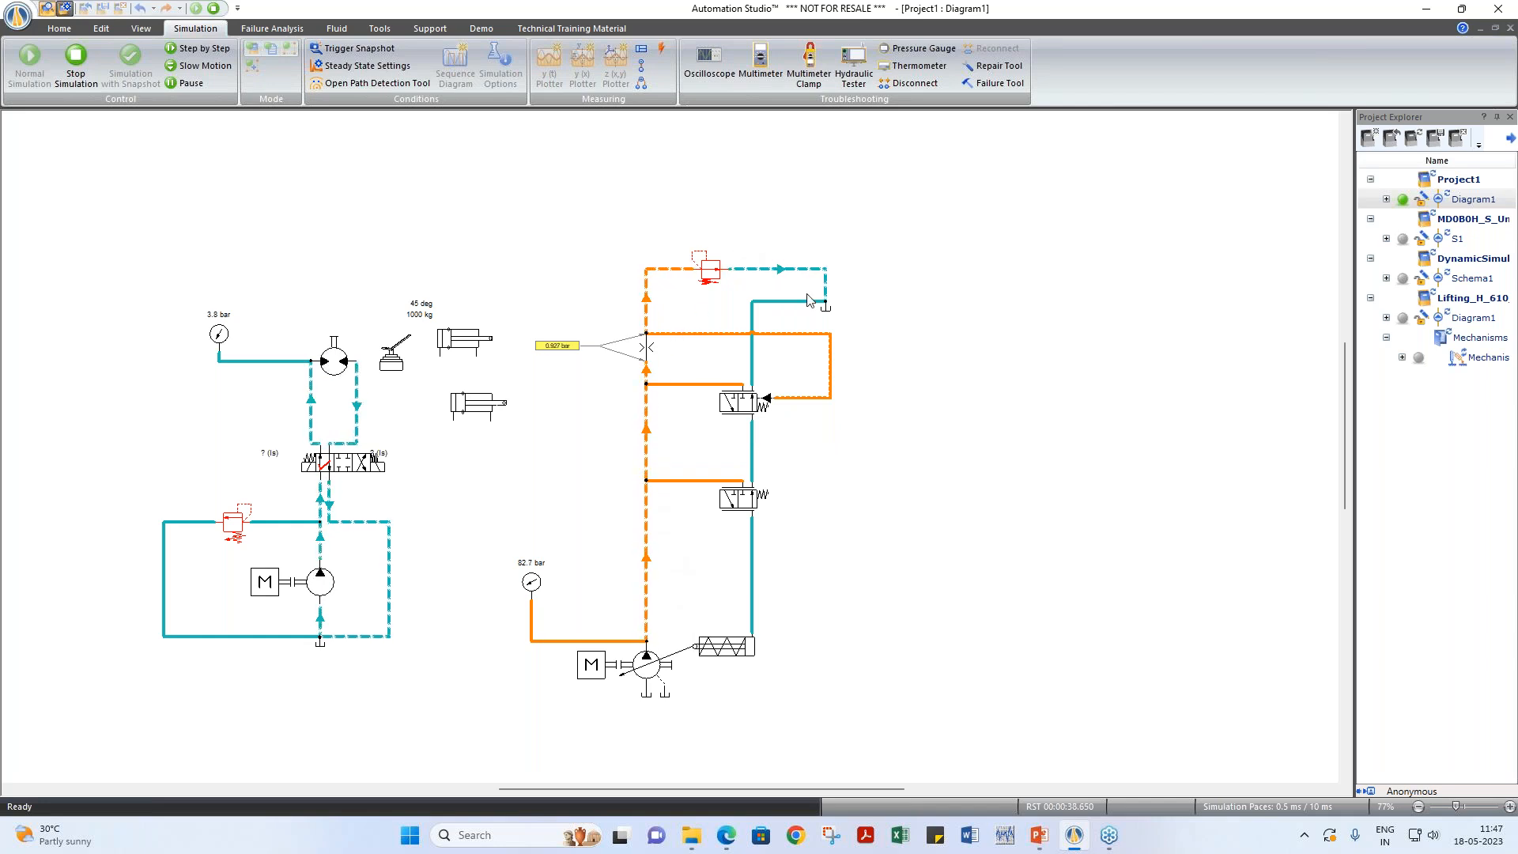
Step: Set the differential pressure compensator's cracking pressure to 20 bar and close its setting
{"action": "left_click", "coordinate": [763, 405]}
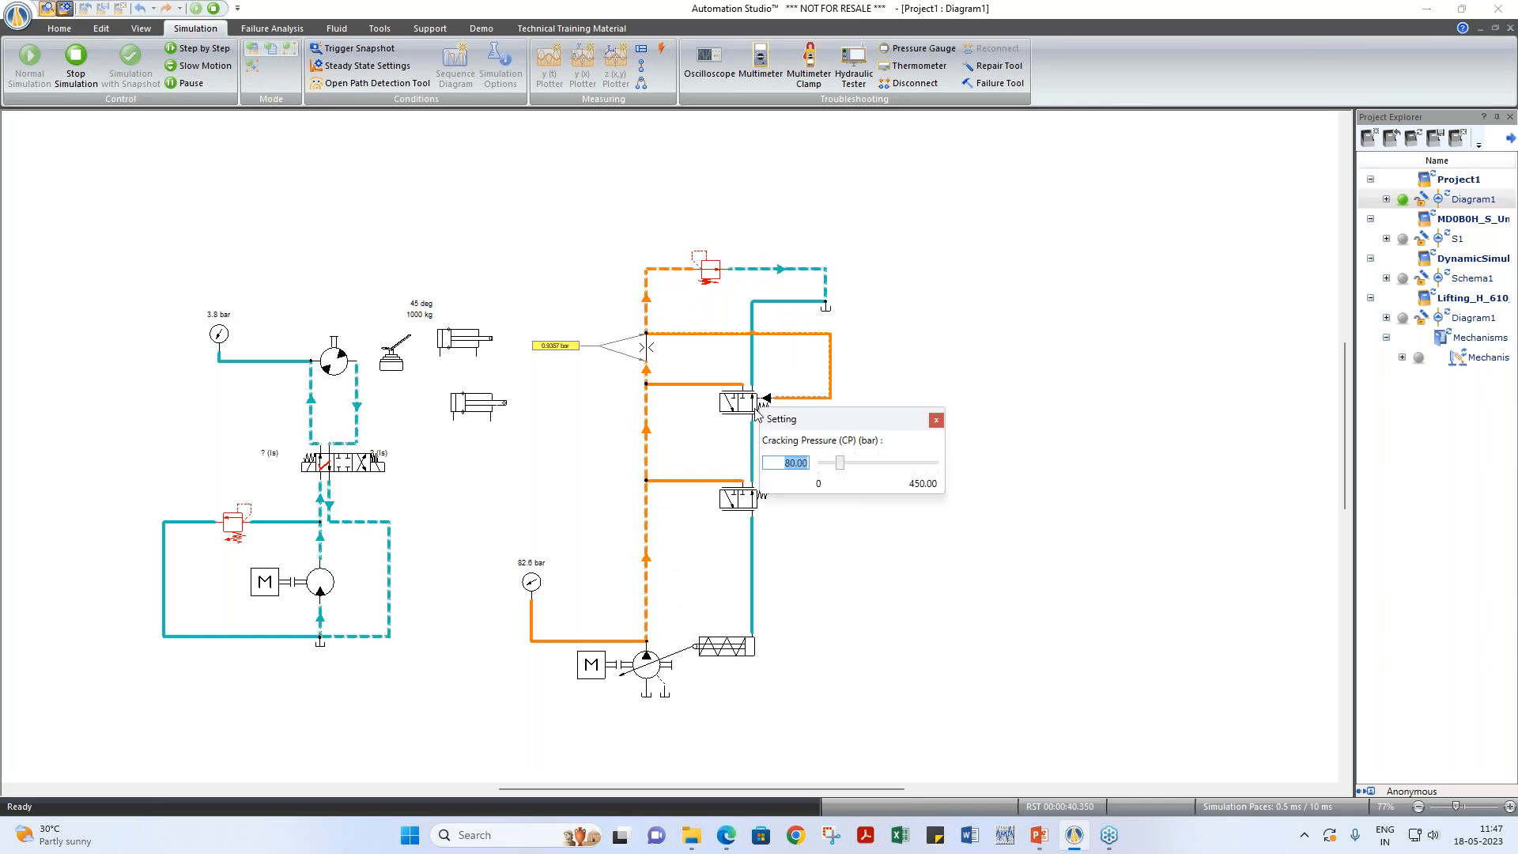
{"action": "type", "text": "20"}
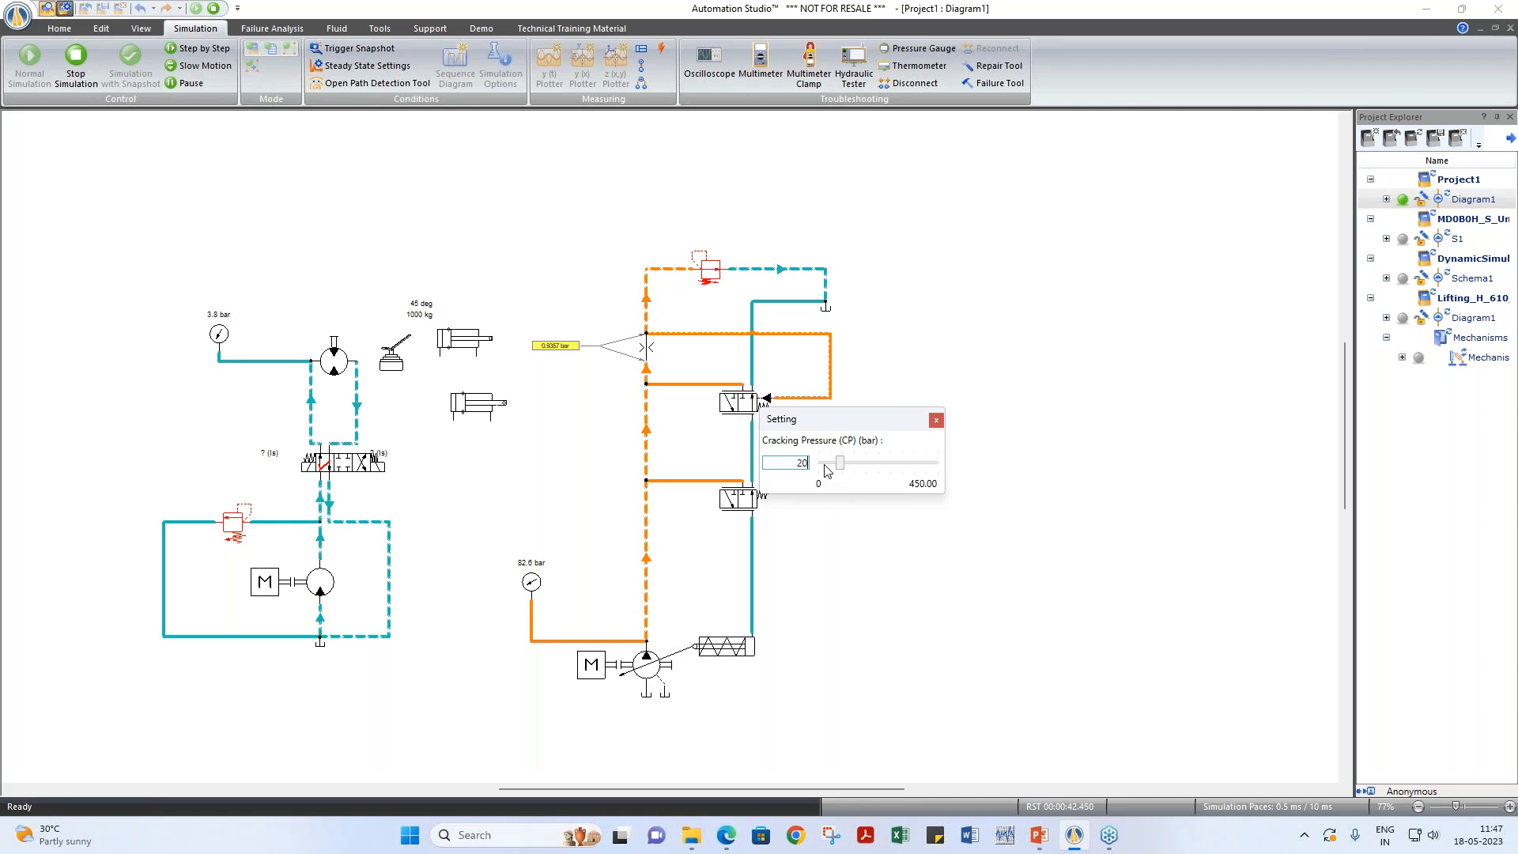
{"action": "key", "text": "Return"}
{"action": "key", "text": "Escape"}
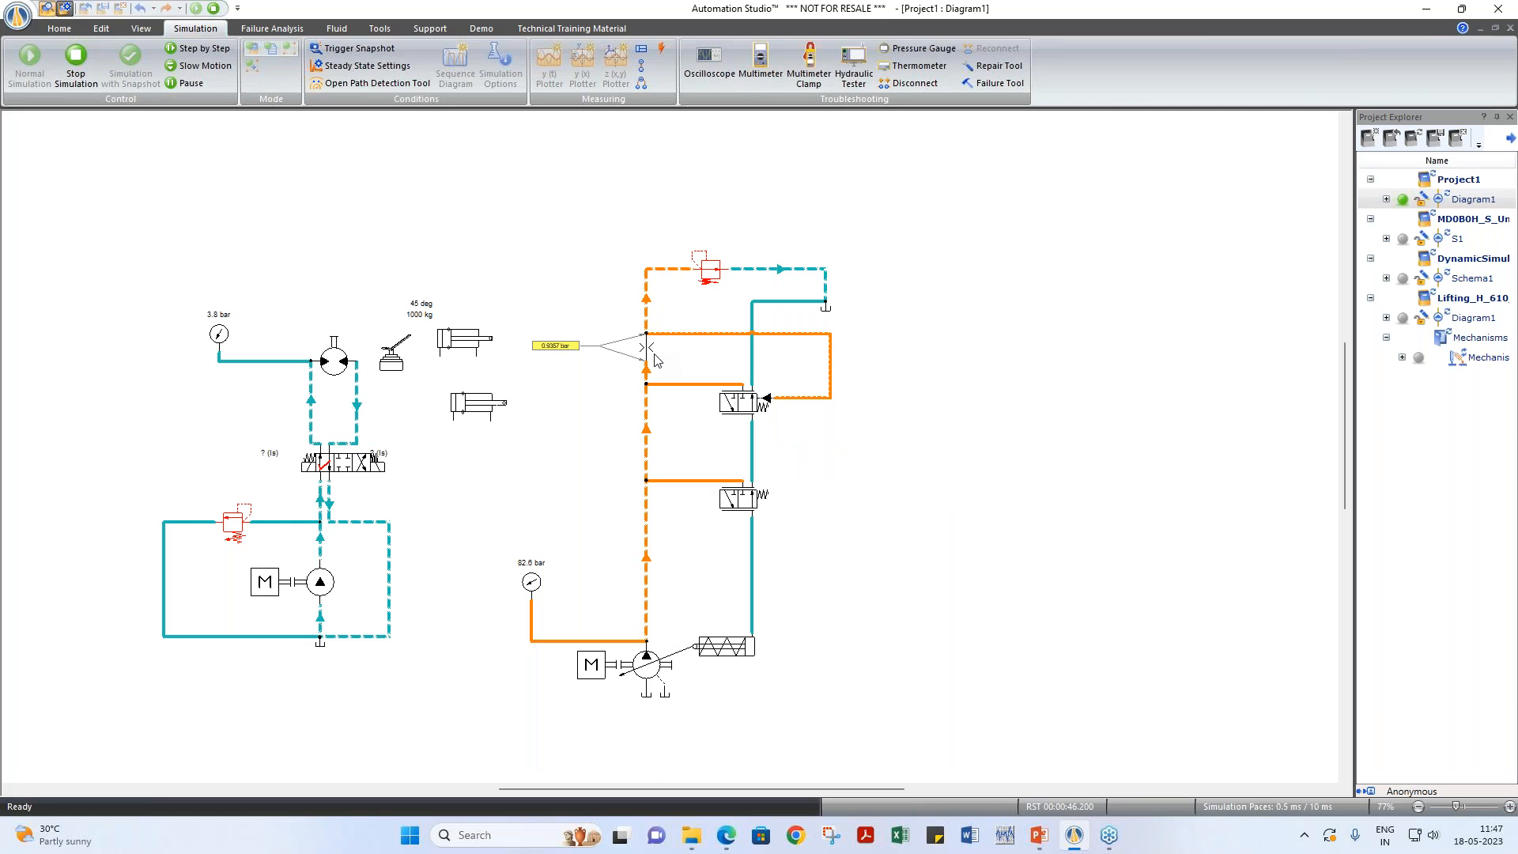
Step: Reduce the orifice's internal diameter to 16.4 mm and enlarge the differential pressure readout
{"action": "left_click", "coordinate": [646, 347]}
{"action": "left_click_drag", "start_coordinate": [715, 274], "coordinate": [506, 230]}
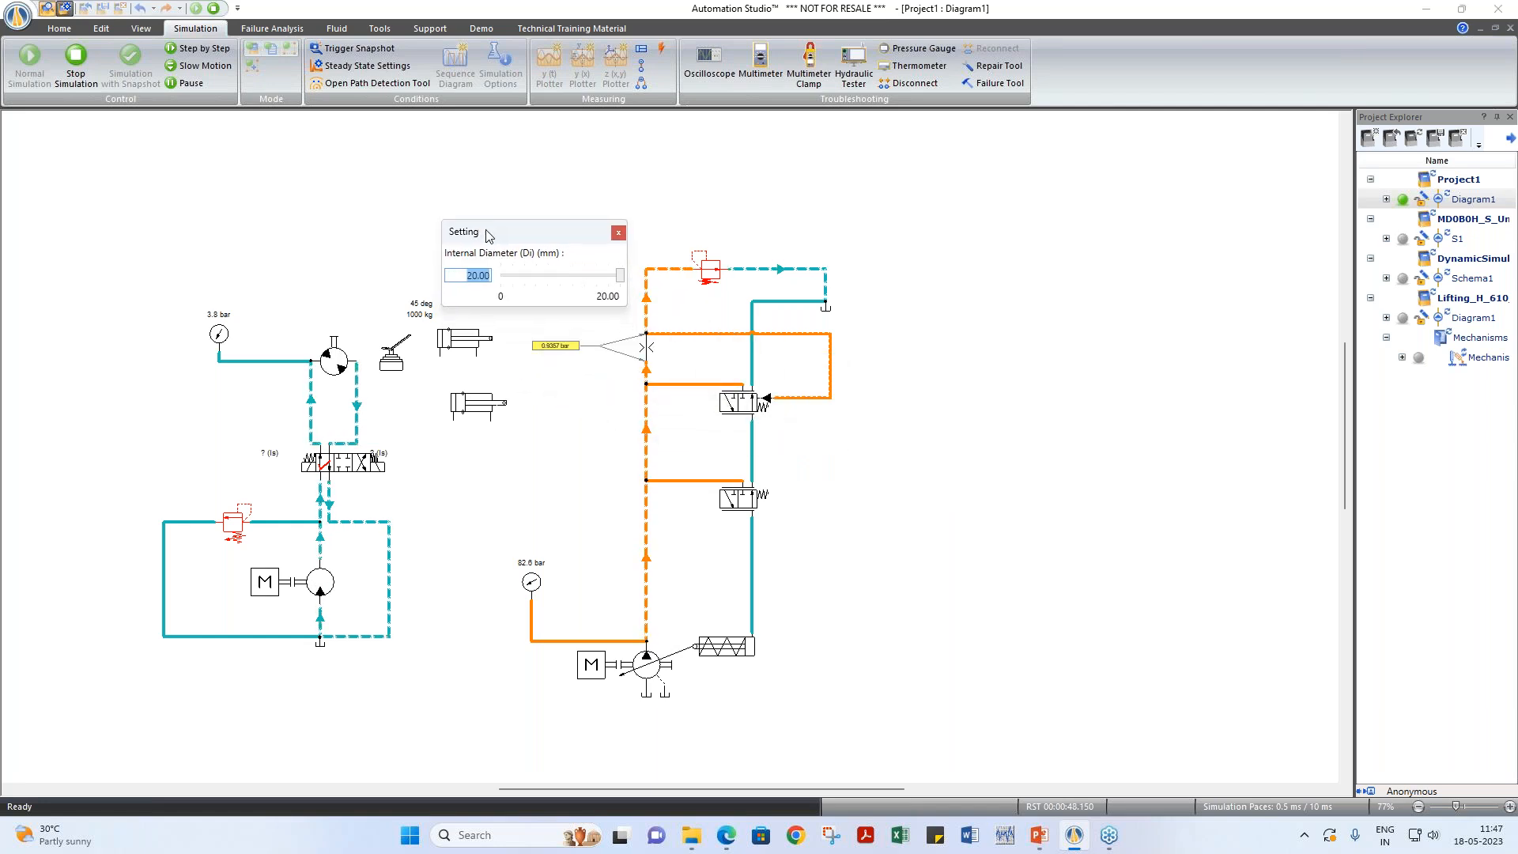
{"action": "left_click", "coordinate": [622, 278]}
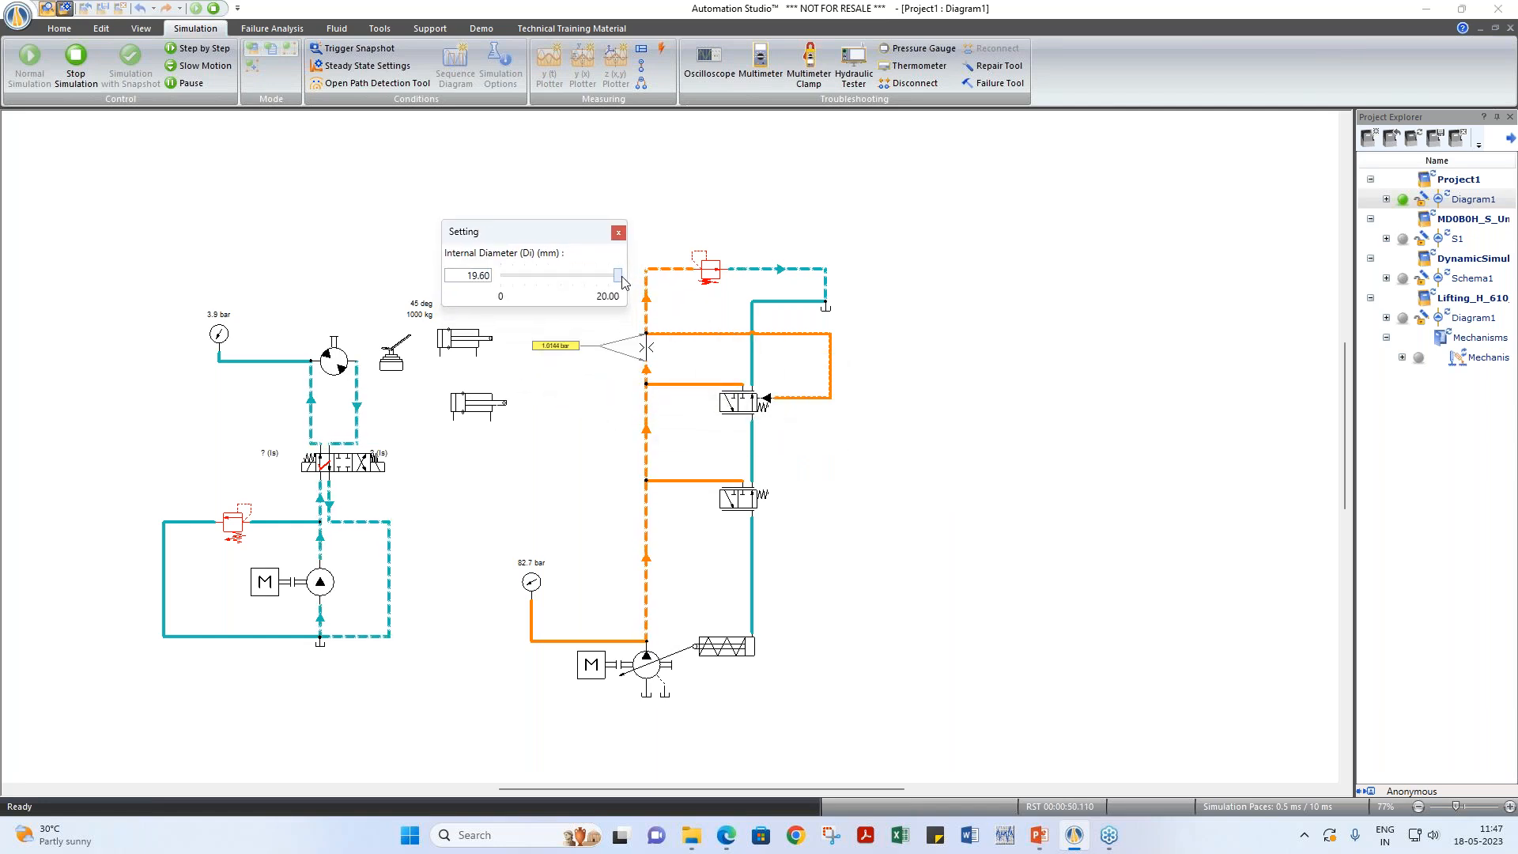
{"action": "scroll", "coordinate": [623, 282], "scroll_direction": "down", "scroll_amount": 3}
{"action": "left_click", "coordinate": [555, 350]}
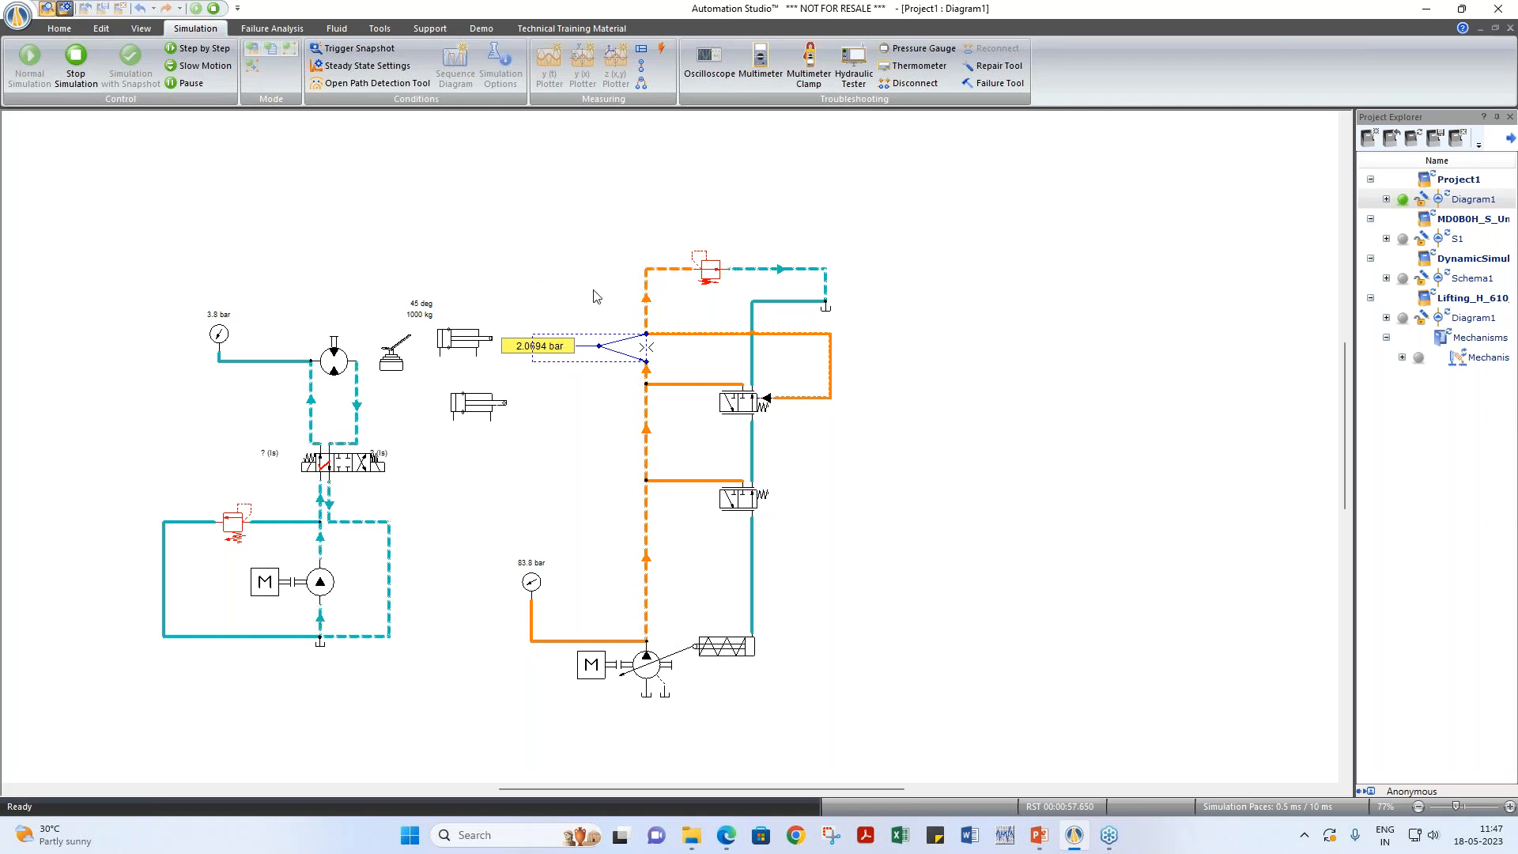
Step: Reopen the orifice setting clear of the readout and gradually lower its internal diameter to 8.8 mm
{"action": "left_click", "coordinate": [654, 346]}
{"action": "left_click_drag", "start_coordinate": [722, 362], "coordinate": [534, 229]}
{"action": "left_click", "coordinate": [626, 278]}
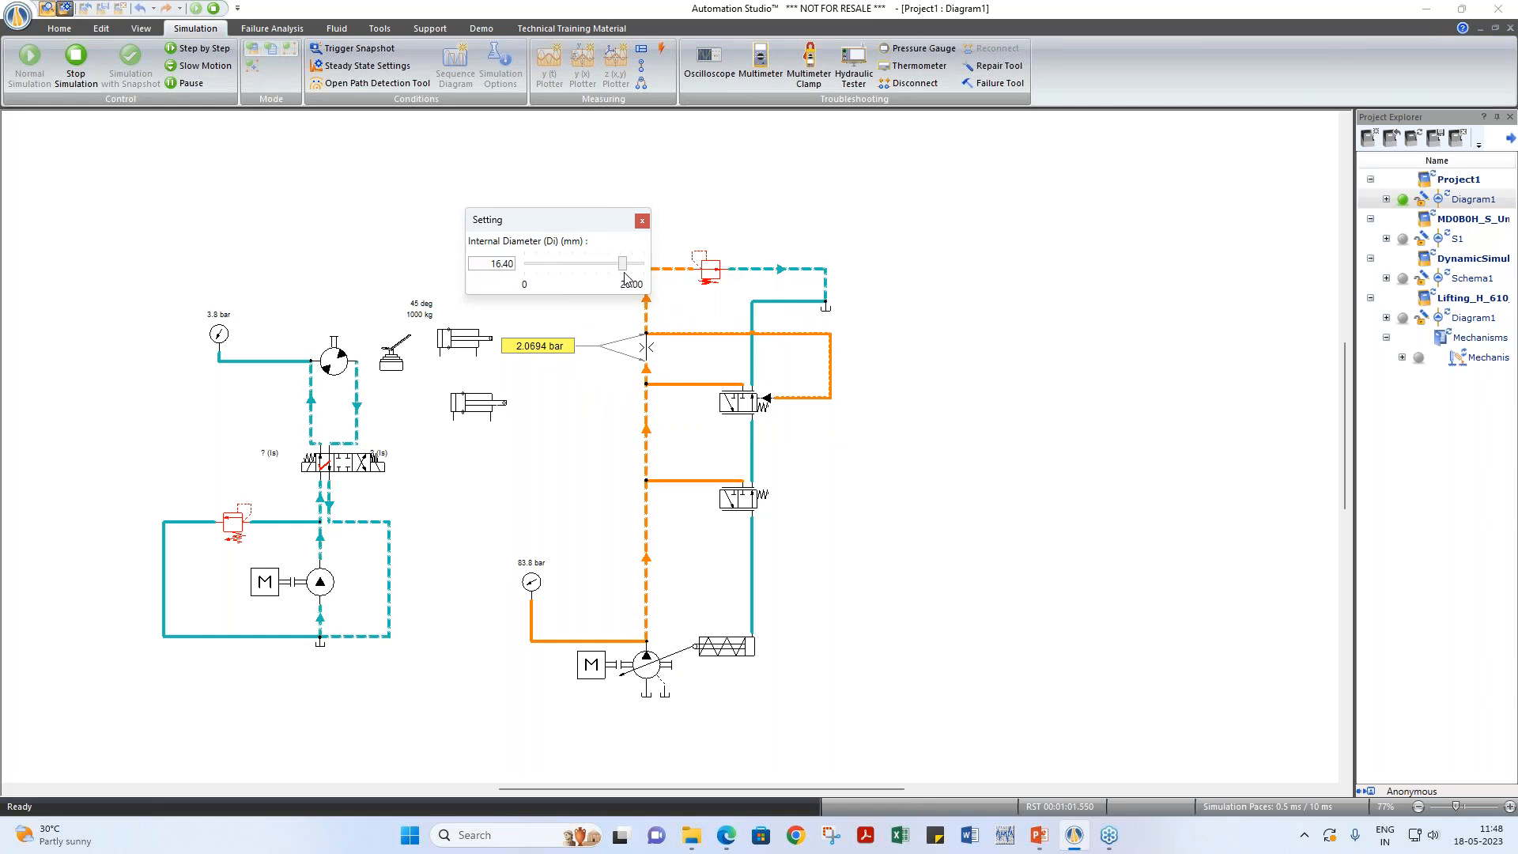
{"action": "scroll", "coordinate": [625, 278], "scroll_direction": "down", "scroll_amount": 2}
{"action": "scroll", "coordinate": [625, 278], "scroll_direction": "down", "scroll_amount": 1}
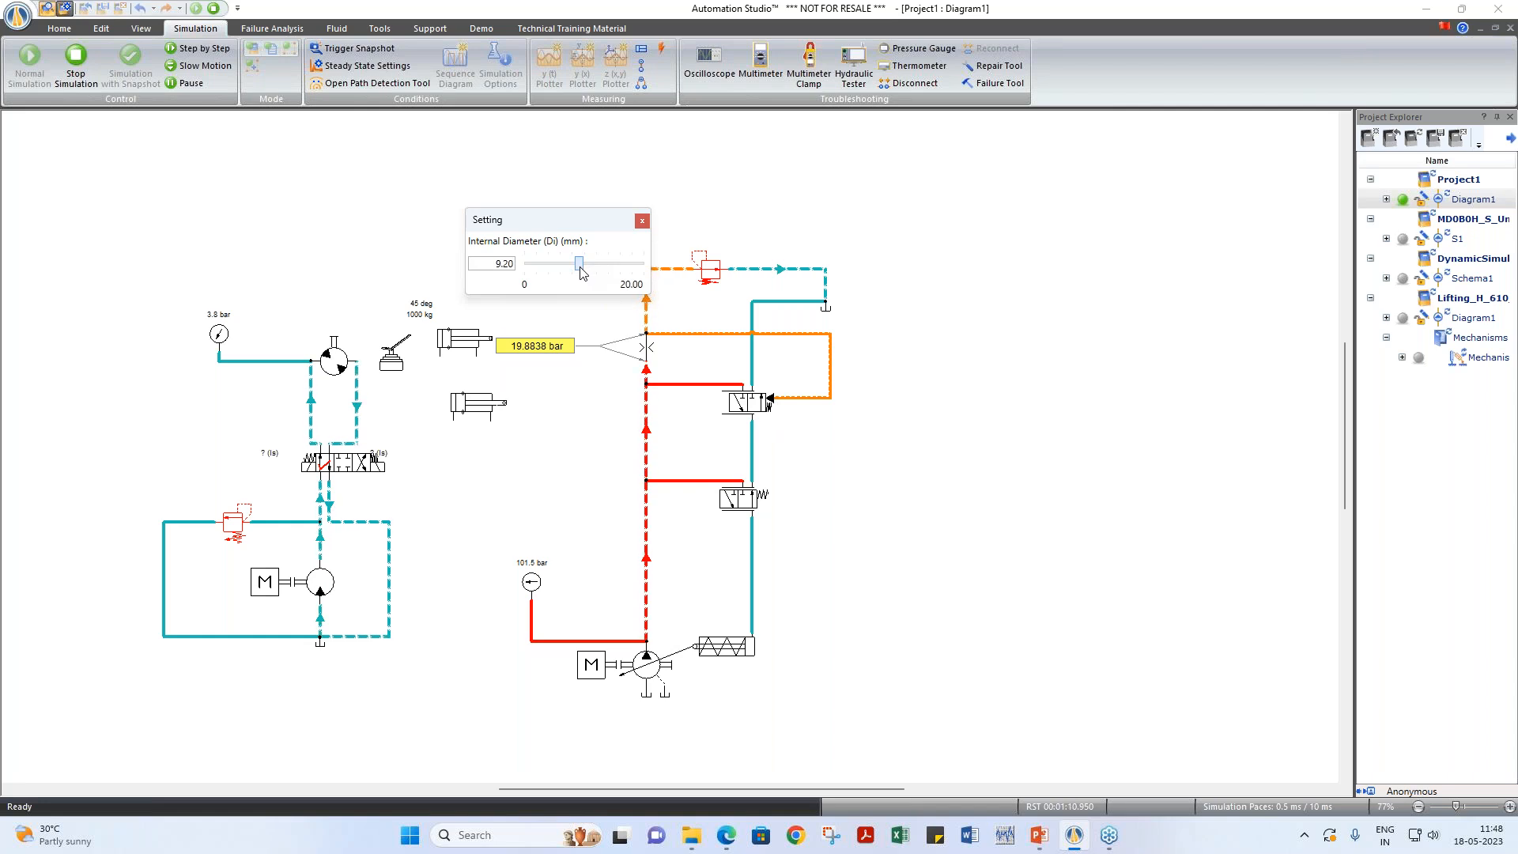
{"action": "scroll", "coordinate": [583, 273], "scroll_direction": "down", "scroll_amount": 1}
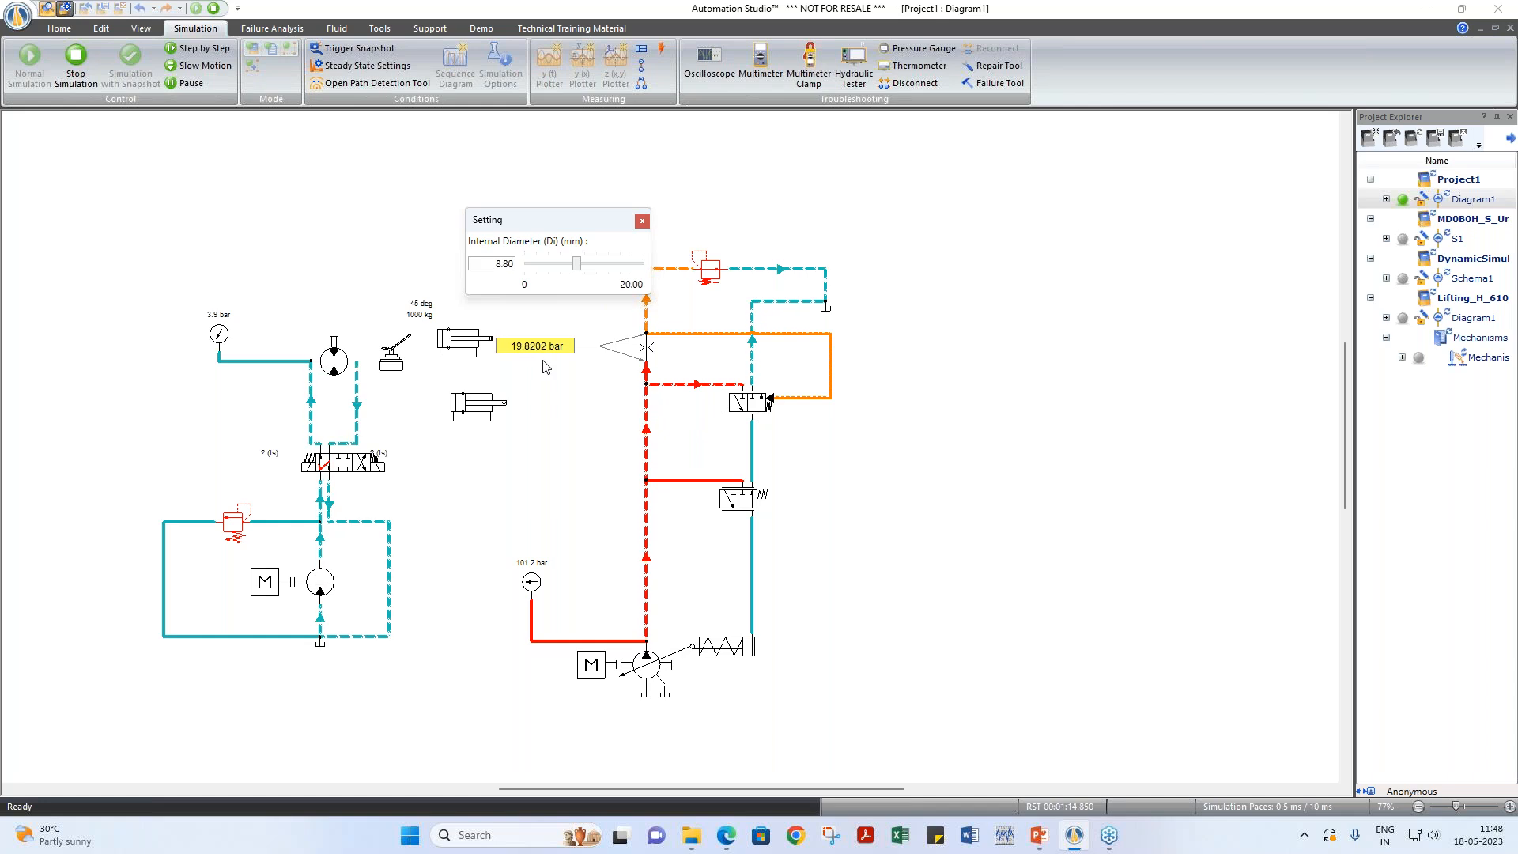
Step: Set the orifice's internal diameter to 8.00 mm
{"action": "scroll", "coordinate": [579, 271], "scroll_direction": "down", "scroll_amount": 1}
{"action": "scroll", "coordinate": [579, 271], "scroll_direction": "down", "scroll_amount": 1}
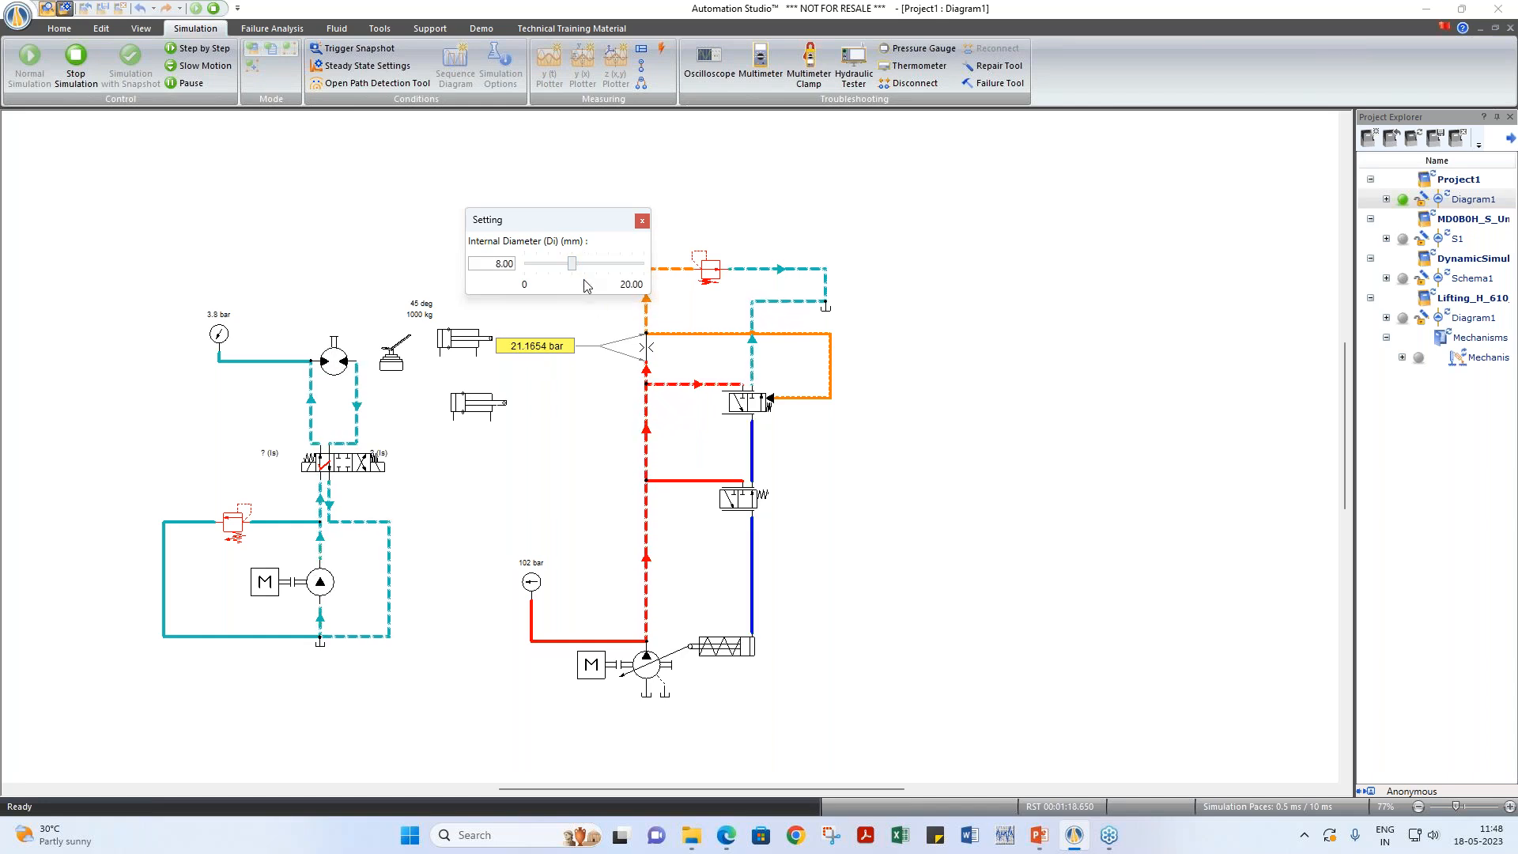
{"action": "left_click", "coordinate": [642, 222]}
Step: Add a measuring instrument at the line corner before the upper relief valve and set it to measure flow in L/min
{"action": "left_click", "coordinate": [641, 48]}
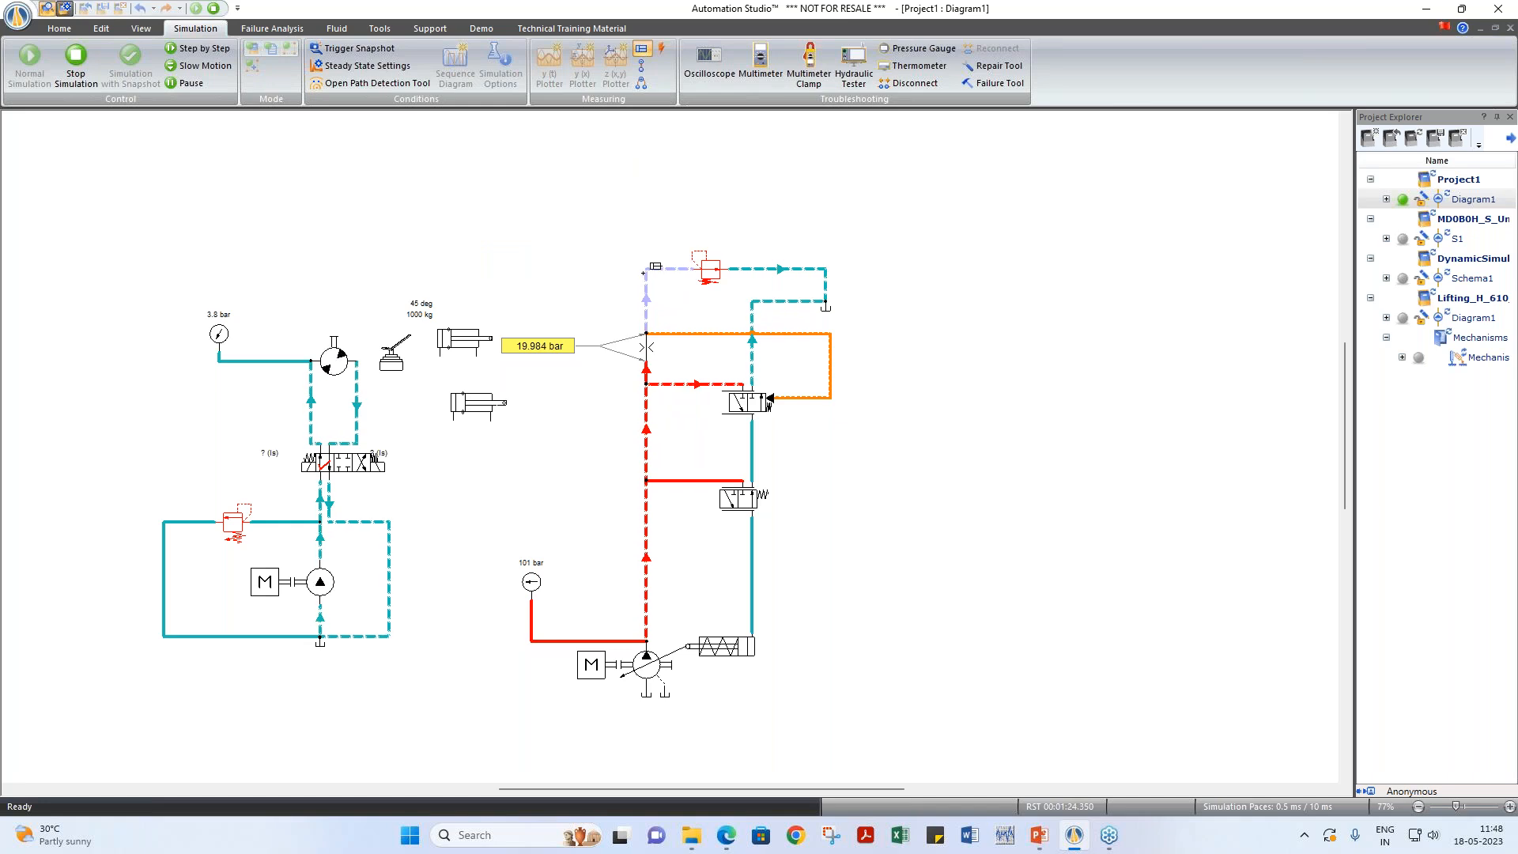
{"action": "left_click", "coordinate": [601, 229]}
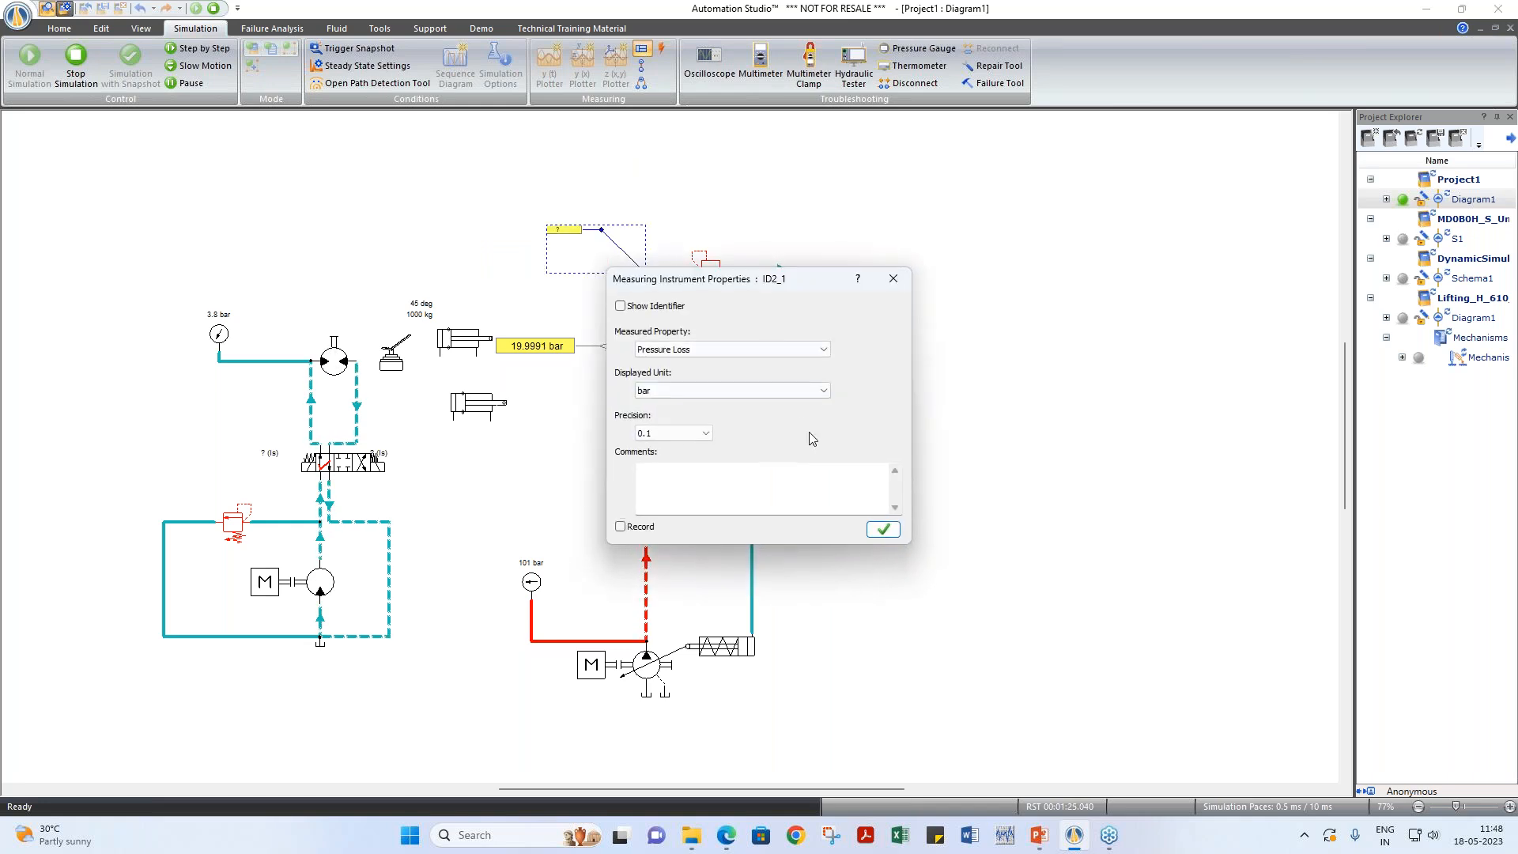
{"action": "left_click", "coordinate": [749, 348]}
{"action": "left_click", "coordinate": [696, 363]}
{"action": "left_click", "coordinate": [883, 530]}
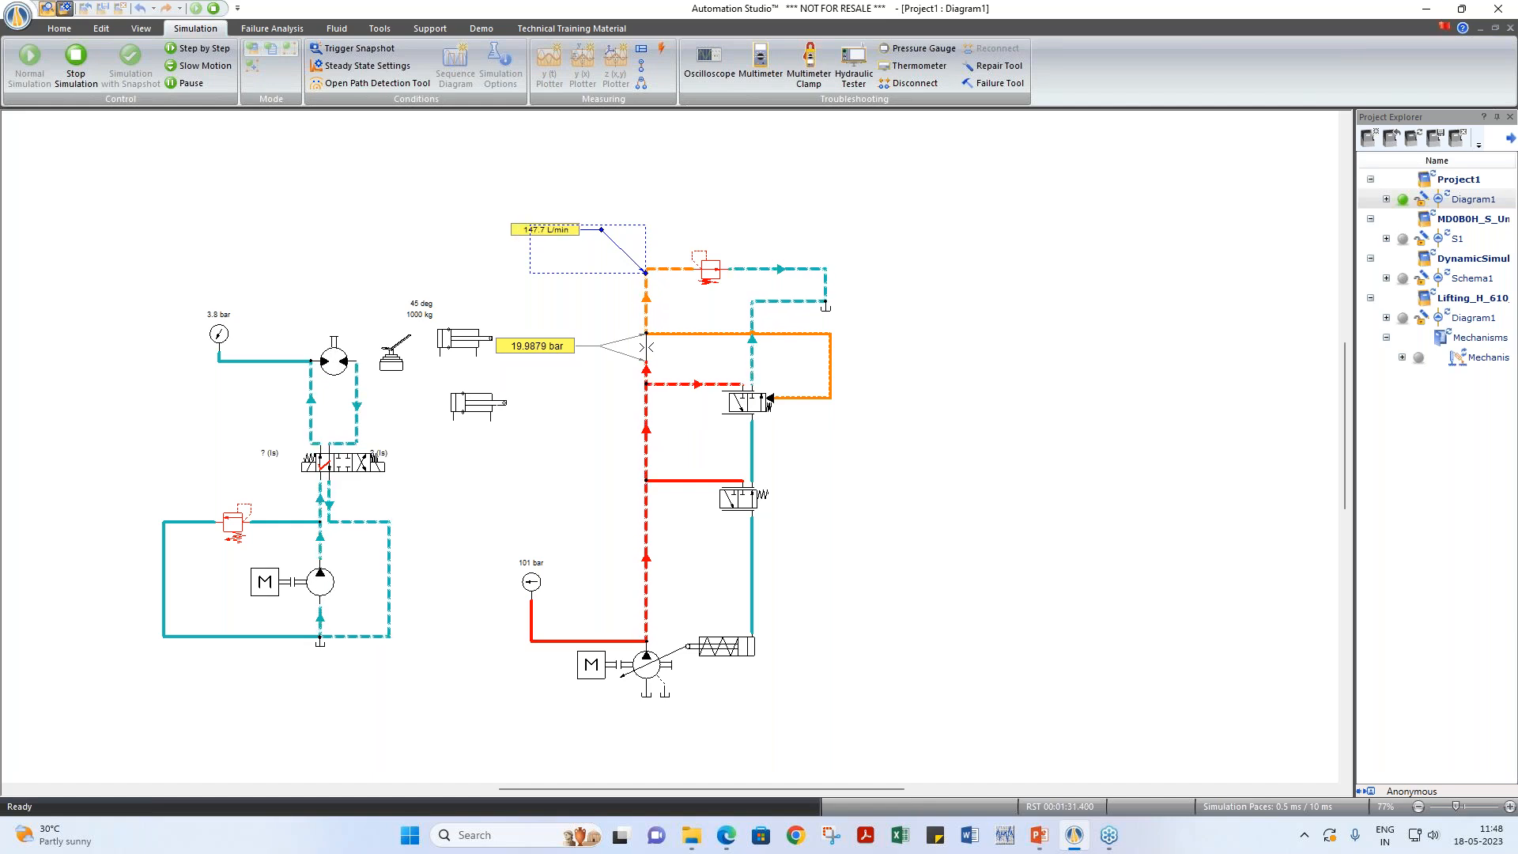
{"action": "left_click", "coordinate": [622, 212]}
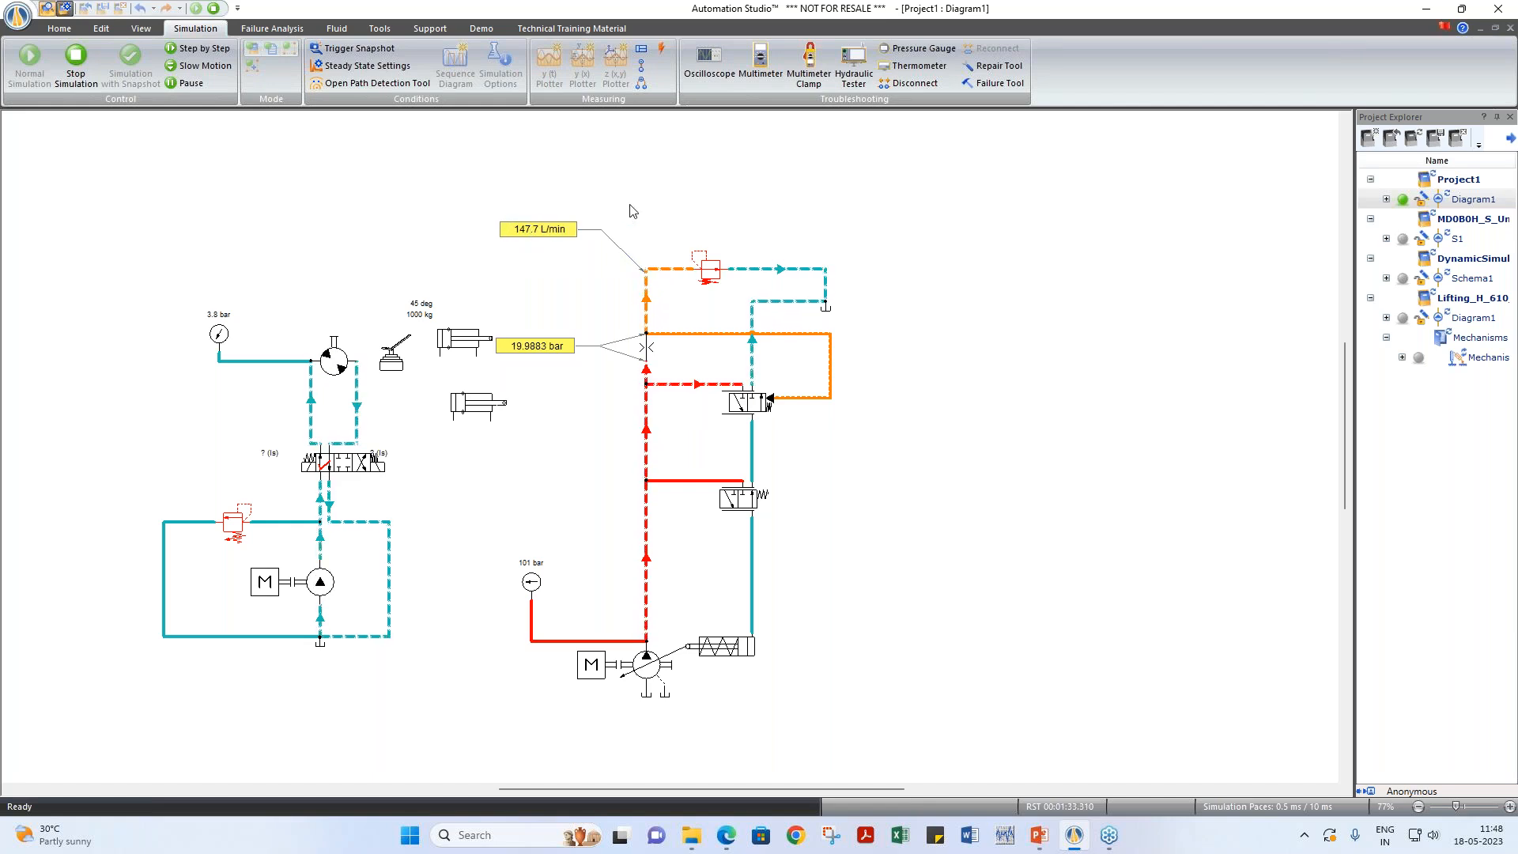
Step: Lower the cracking pressure of the upper relief valve to 53 bar in the running simulation
{"action": "left_click", "coordinate": [710, 269]}
{"action": "left_click_drag", "start_coordinate": [765, 299], "coordinate": [752, 171]}
{"action": "left_click", "coordinate": [785, 212]}
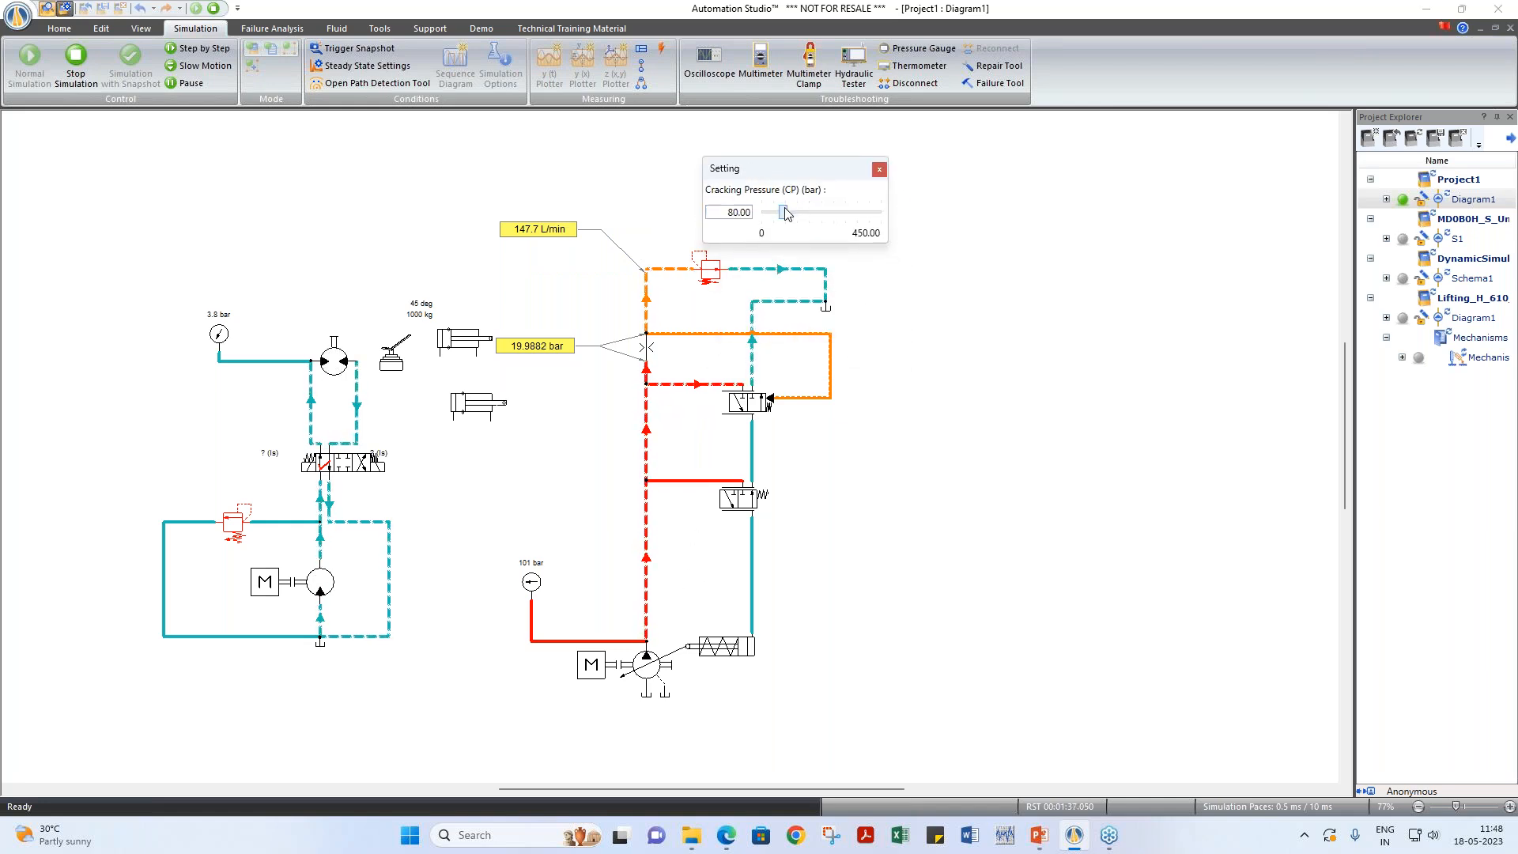
{"action": "scroll", "coordinate": [785, 211], "scroll_direction": "down", "scroll_amount": 3}
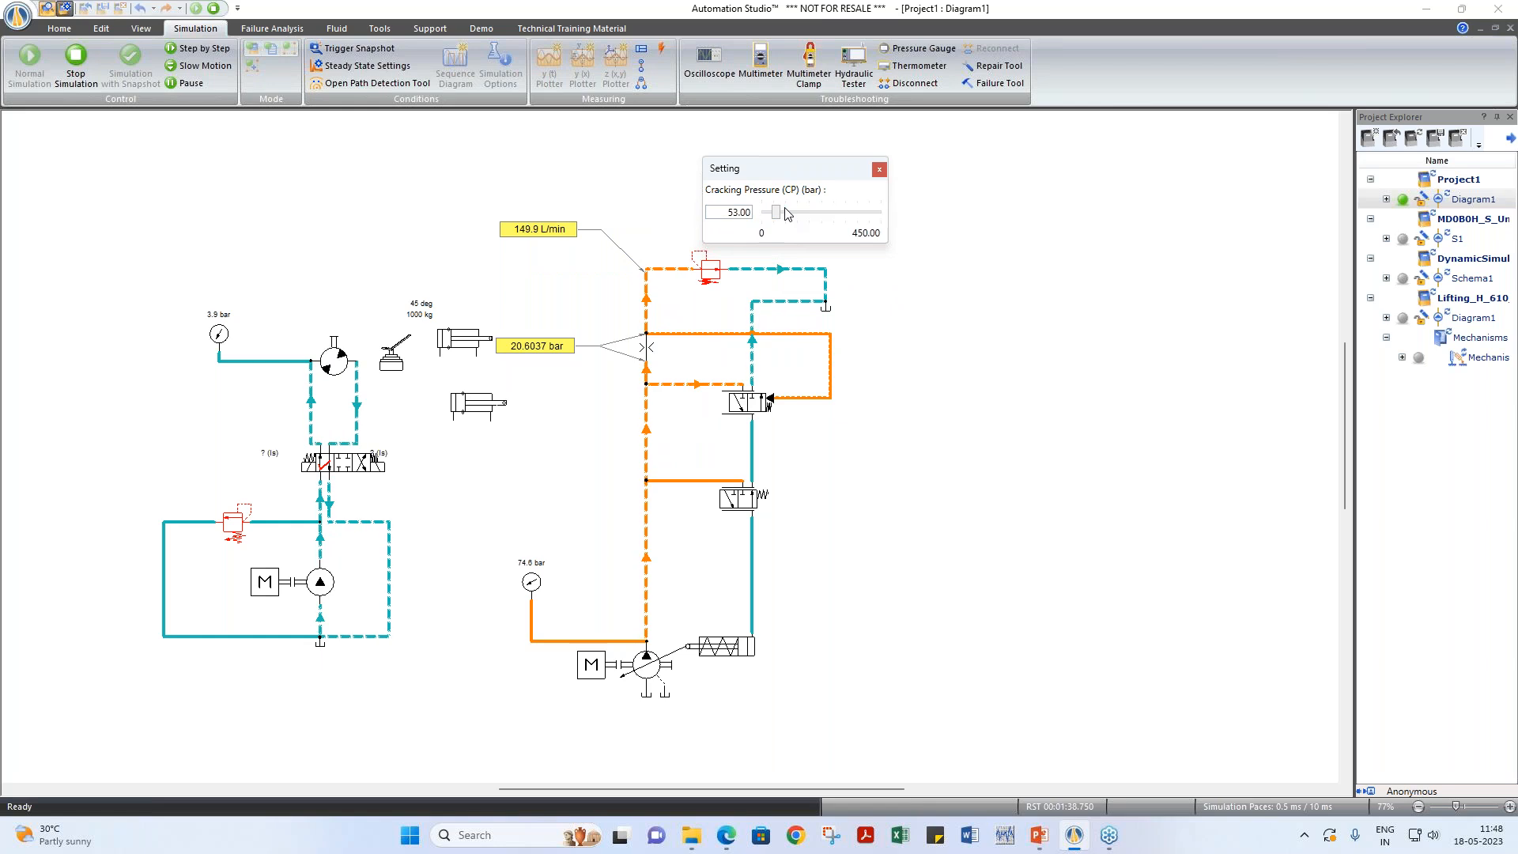
Step: Raise the upper relief valve's cracking pressure gradually through 80, 89, 107 and 116 bar to 125 bar
{"action": "scroll", "coordinate": [785, 212], "scroll_direction": "up", "scroll_amount": 3}
{"action": "scroll", "coordinate": [785, 214], "scroll_direction": "up", "scroll_amount": 3}
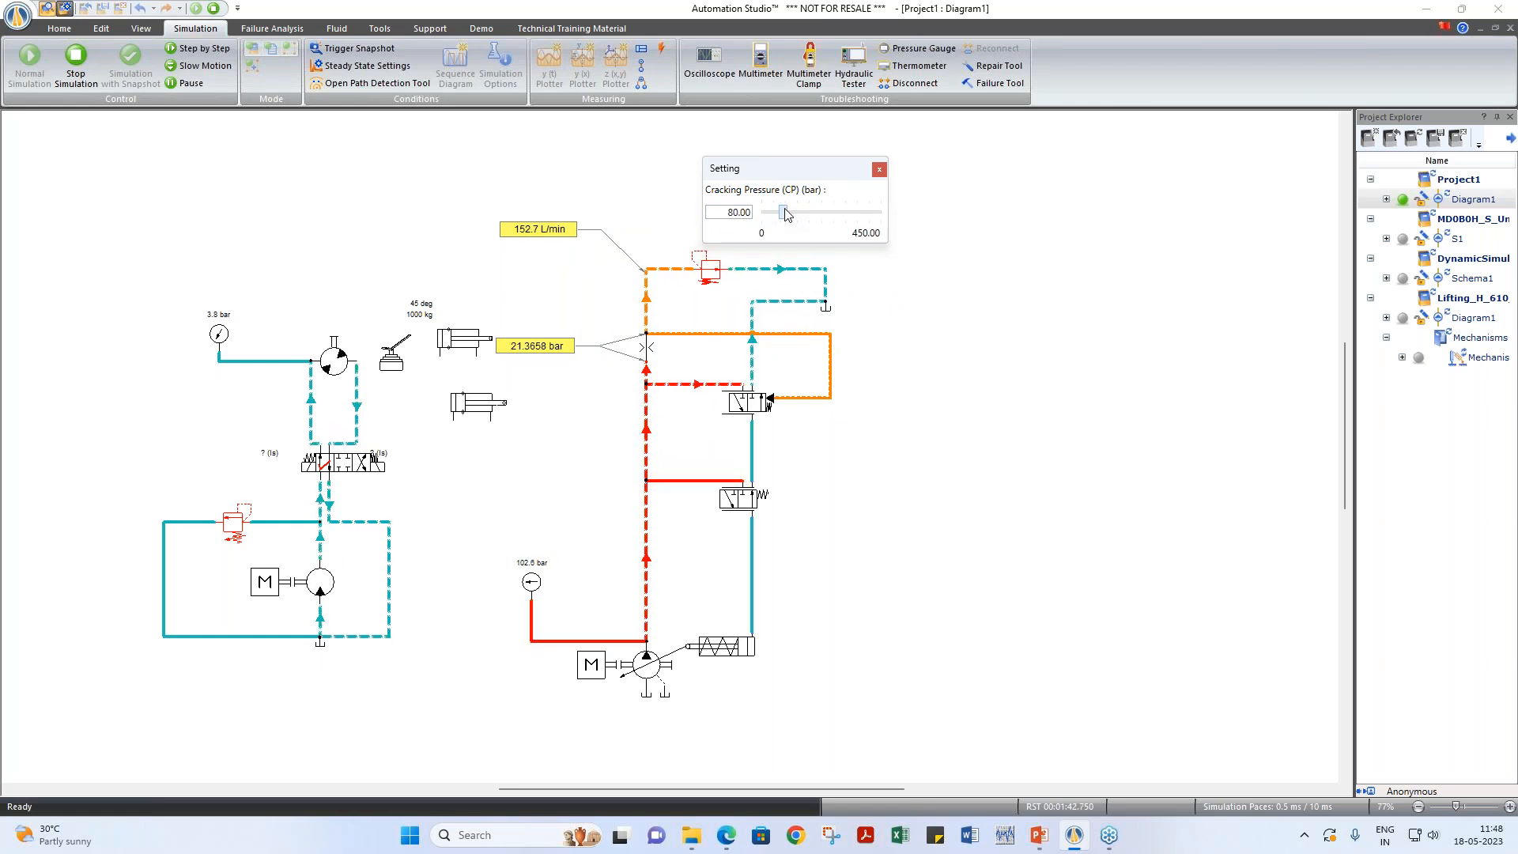
{"action": "scroll", "coordinate": [787, 214], "scroll_direction": "up", "scroll_amount": 3}
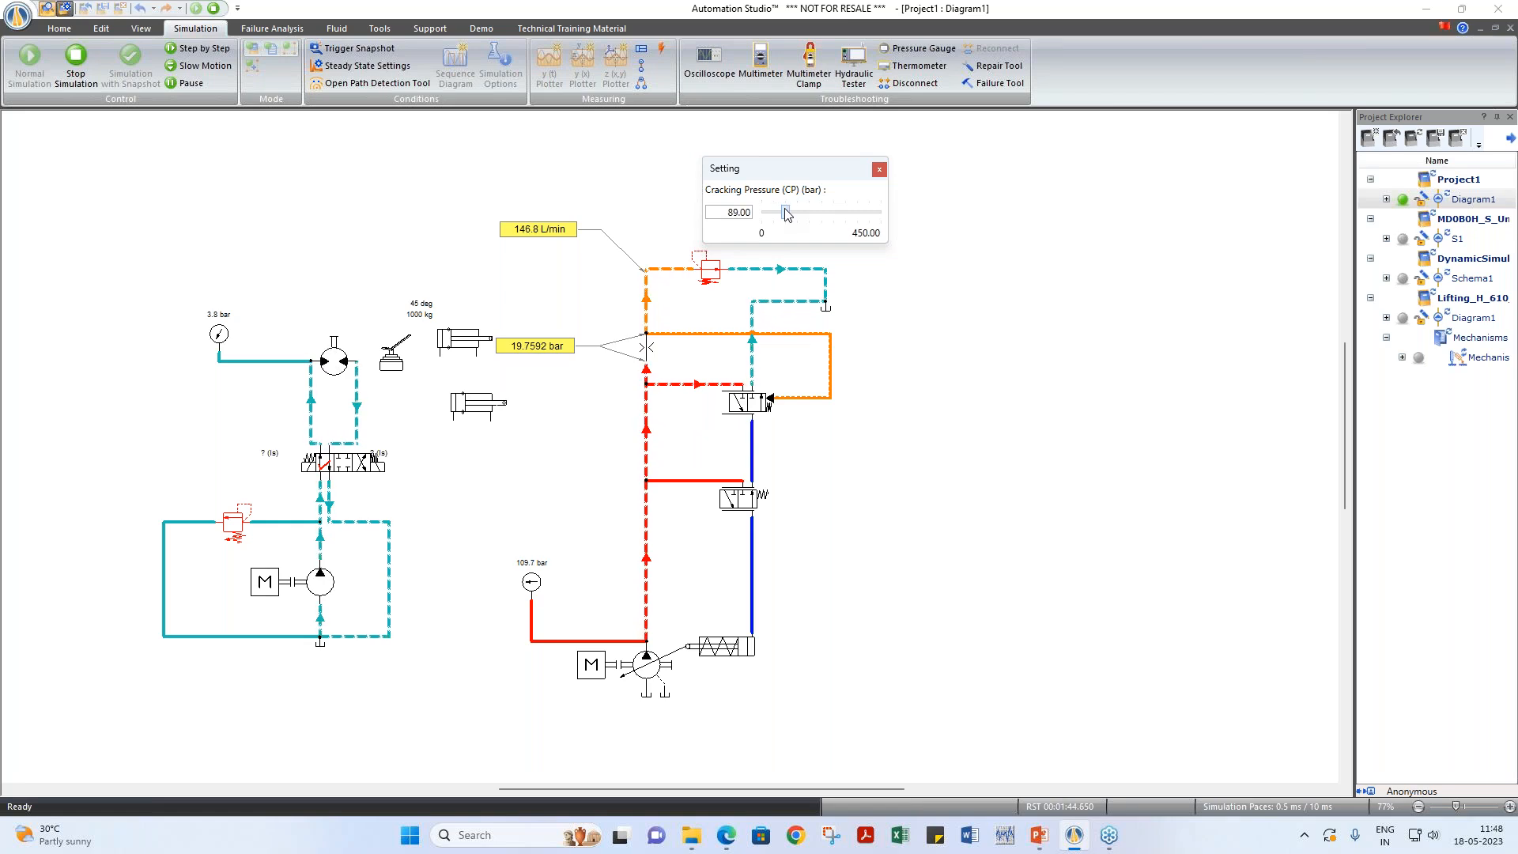
{"action": "scroll", "coordinate": [785, 213], "scroll_direction": "up", "scroll_amount": 6}
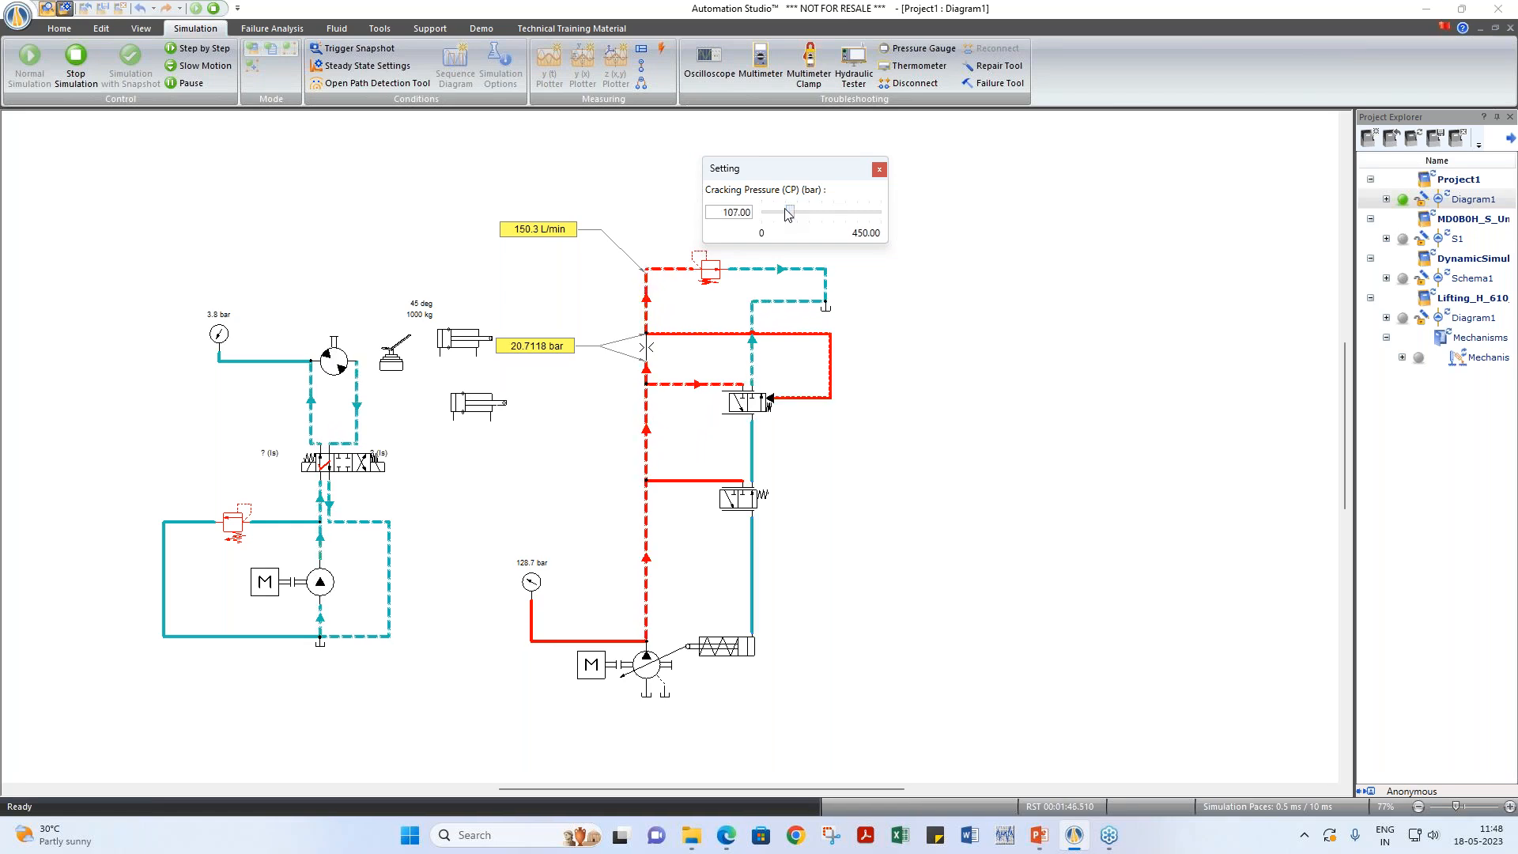
{"action": "scroll", "coordinate": [787, 214], "scroll_direction": "up", "scroll_amount": 3}
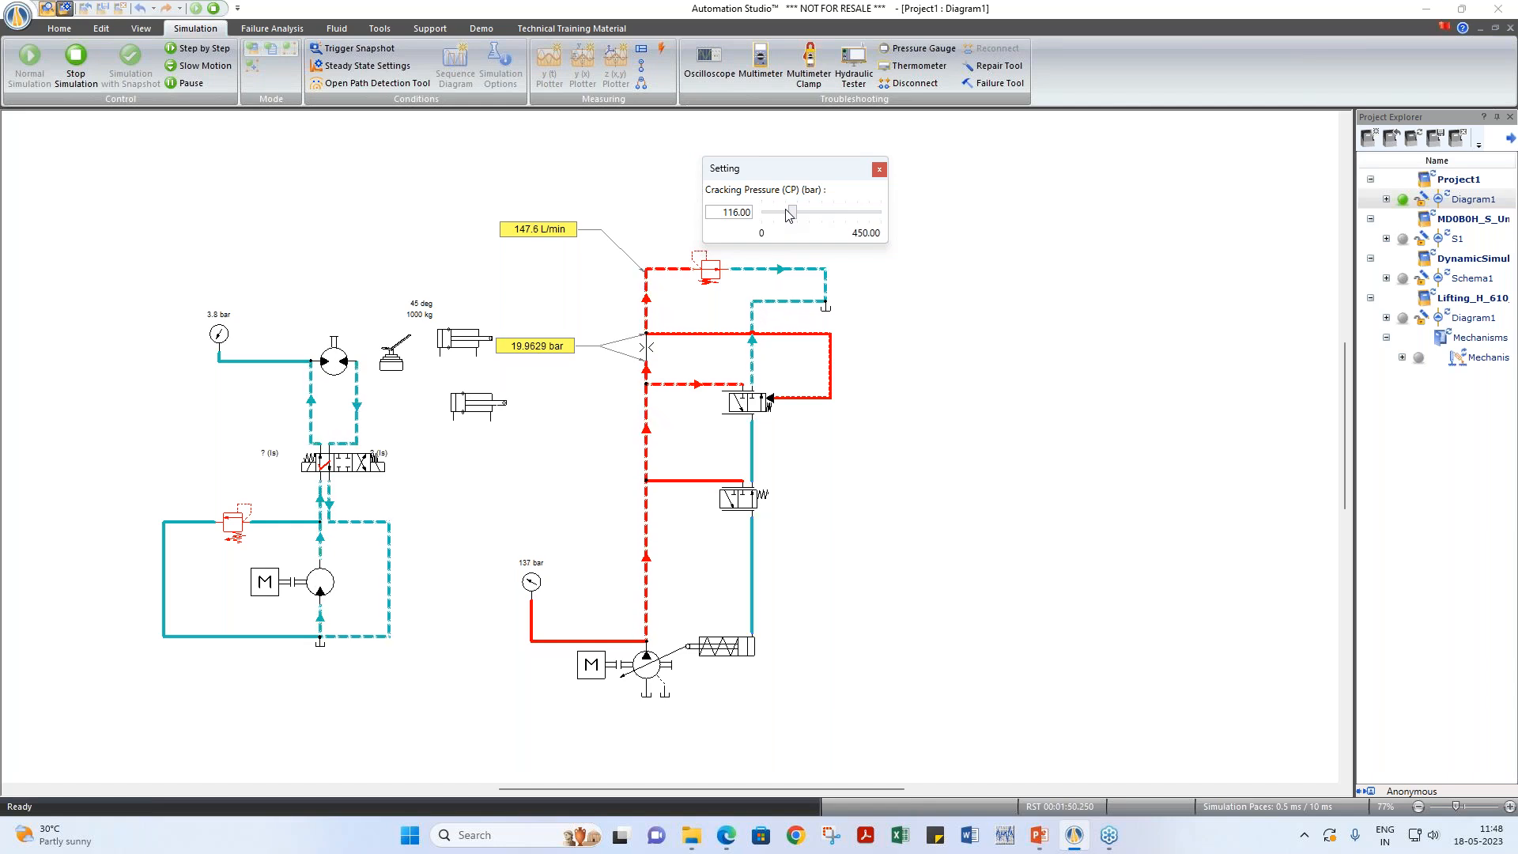
{"action": "scroll", "coordinate": [787, 214], "scroll_direction": "up", "scroll_amount": 3}
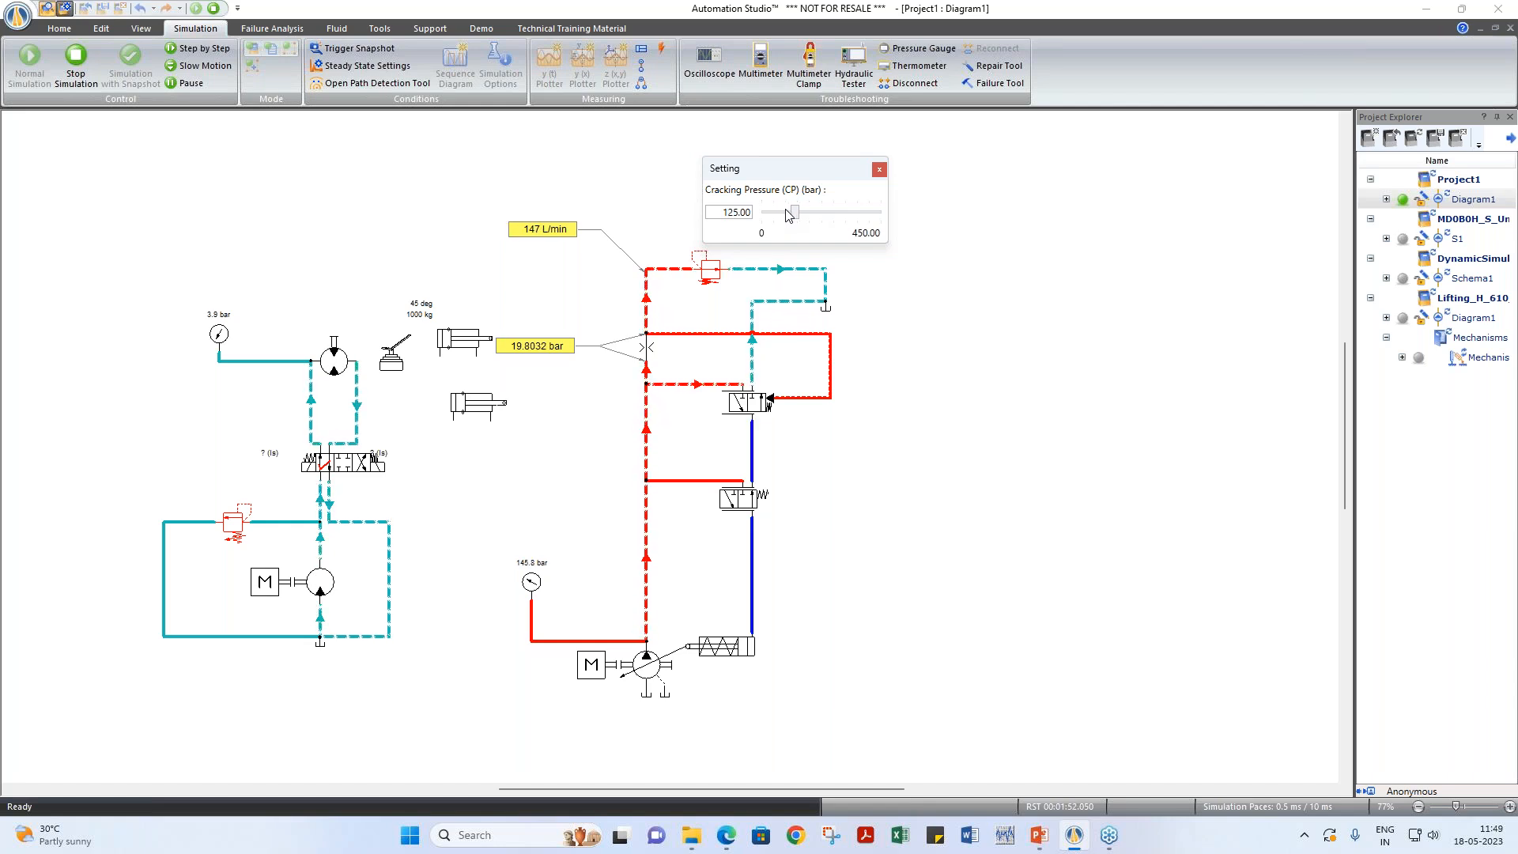
Step: Keep raising the relief valve's cracking pressure through 170 bar to beyond 233 bar, and stop the simulation
{"action": "scroll", "coordinate": [787, 214], "scroll_direction": "up", "scroll_amount": 3}
{"action": "scroll", "coordinate": [788, 214], "scroll_direction": "up", "scroll_amount": 3}
{"action": "scroll", "coordinate": [788, 215], "scroll_direction": "up", "scroll_amount": 18}
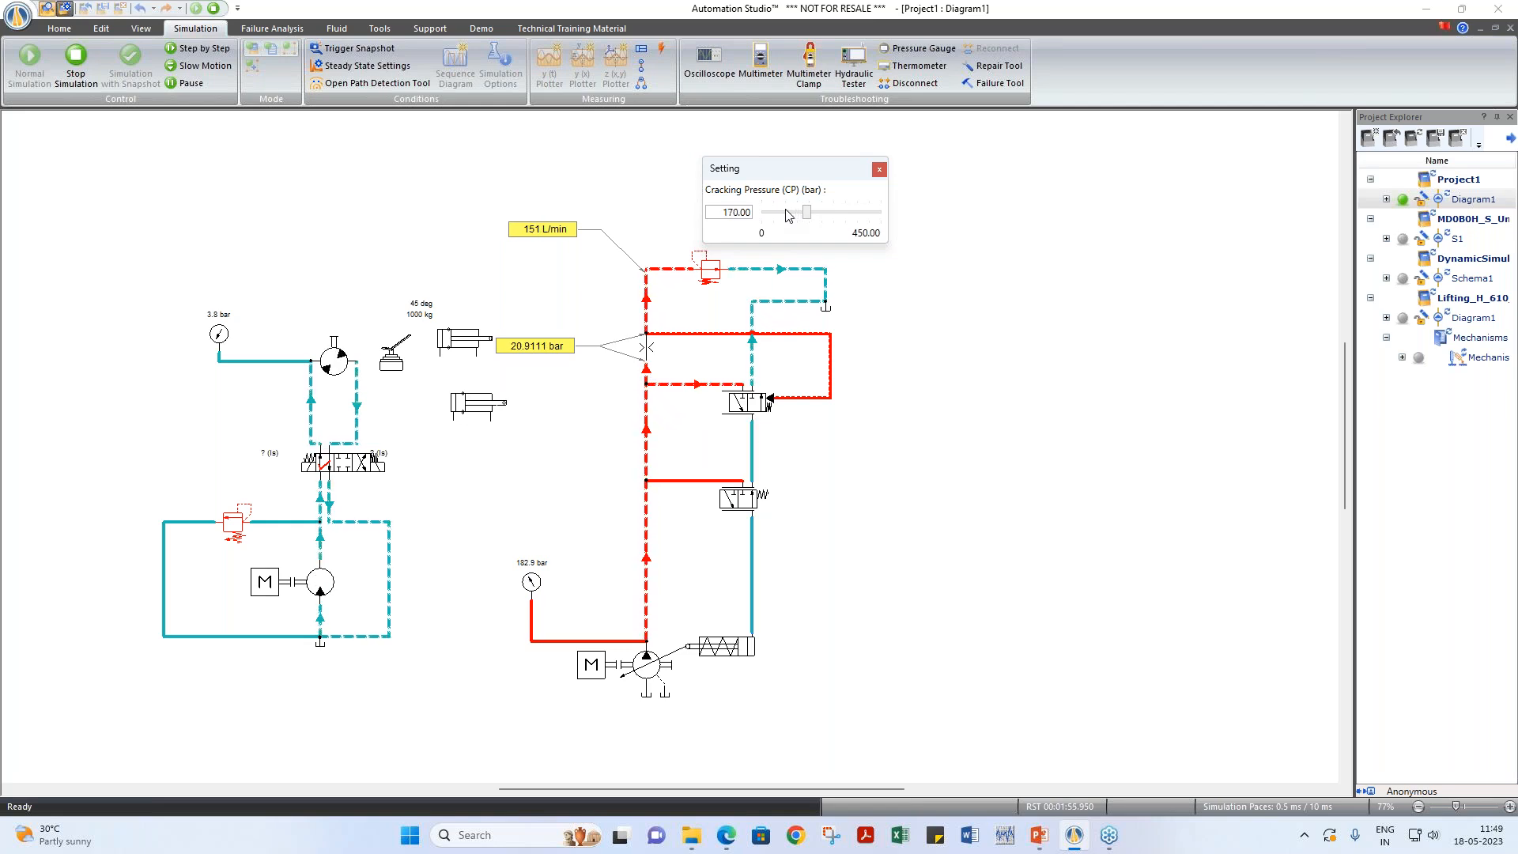
{"action": "scroll", "coordinate": [788, 215], "scroll_direction": "up", "scroll_amount": 12}
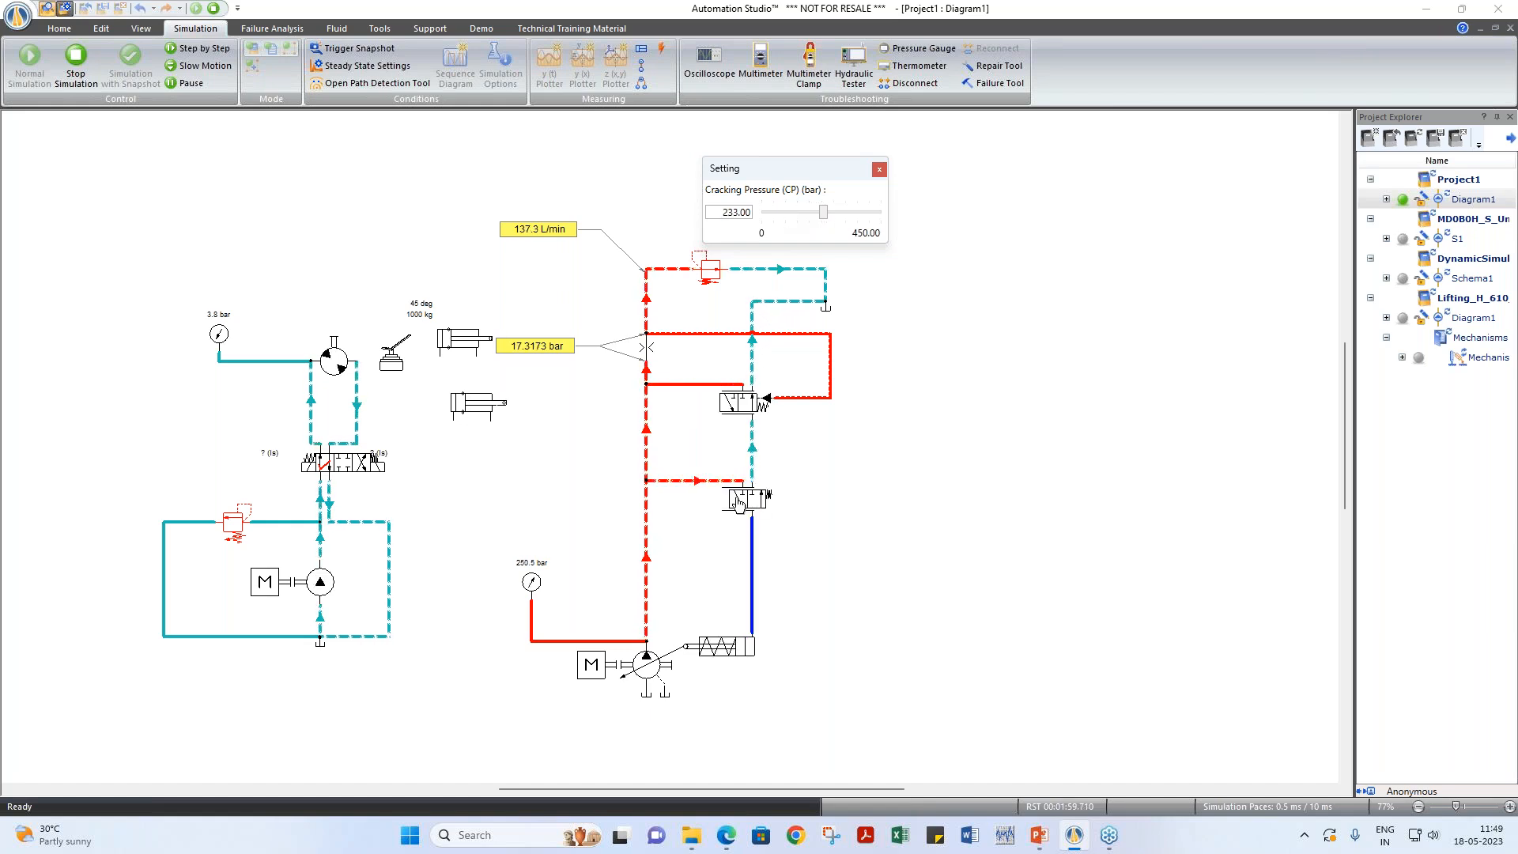
{"action": "scroll", "coordinate": [828, 218], "scroll_direction": "up", "scroll_amount": 6}
{"action": "scroll", "coordinate": [828, 218], "scroll_direction": "up", "scroll_amount": 6}
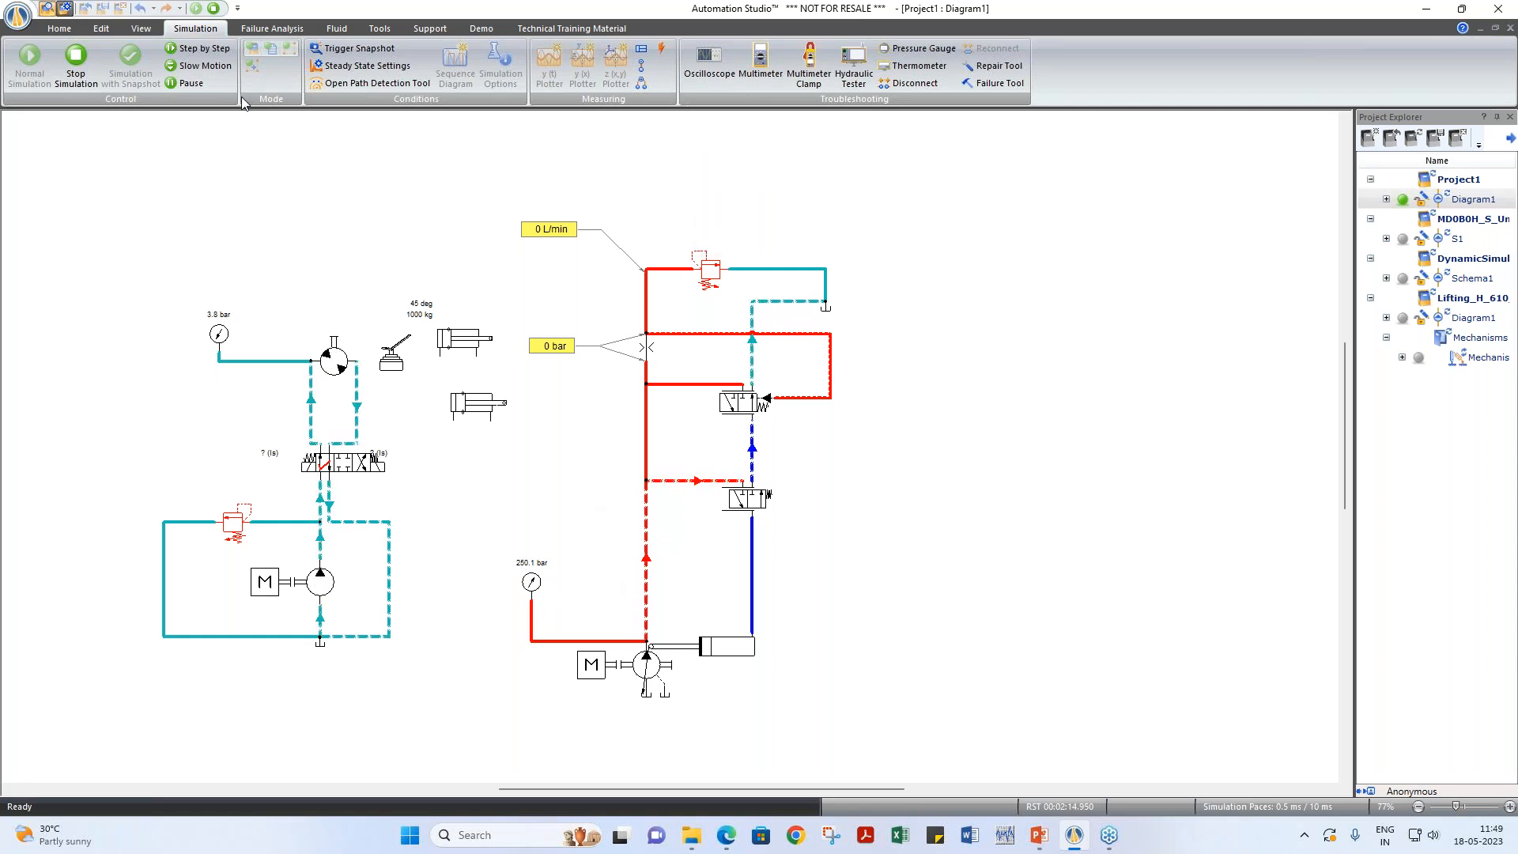
{"action": "left_click", "coordinate": [211, 11]}
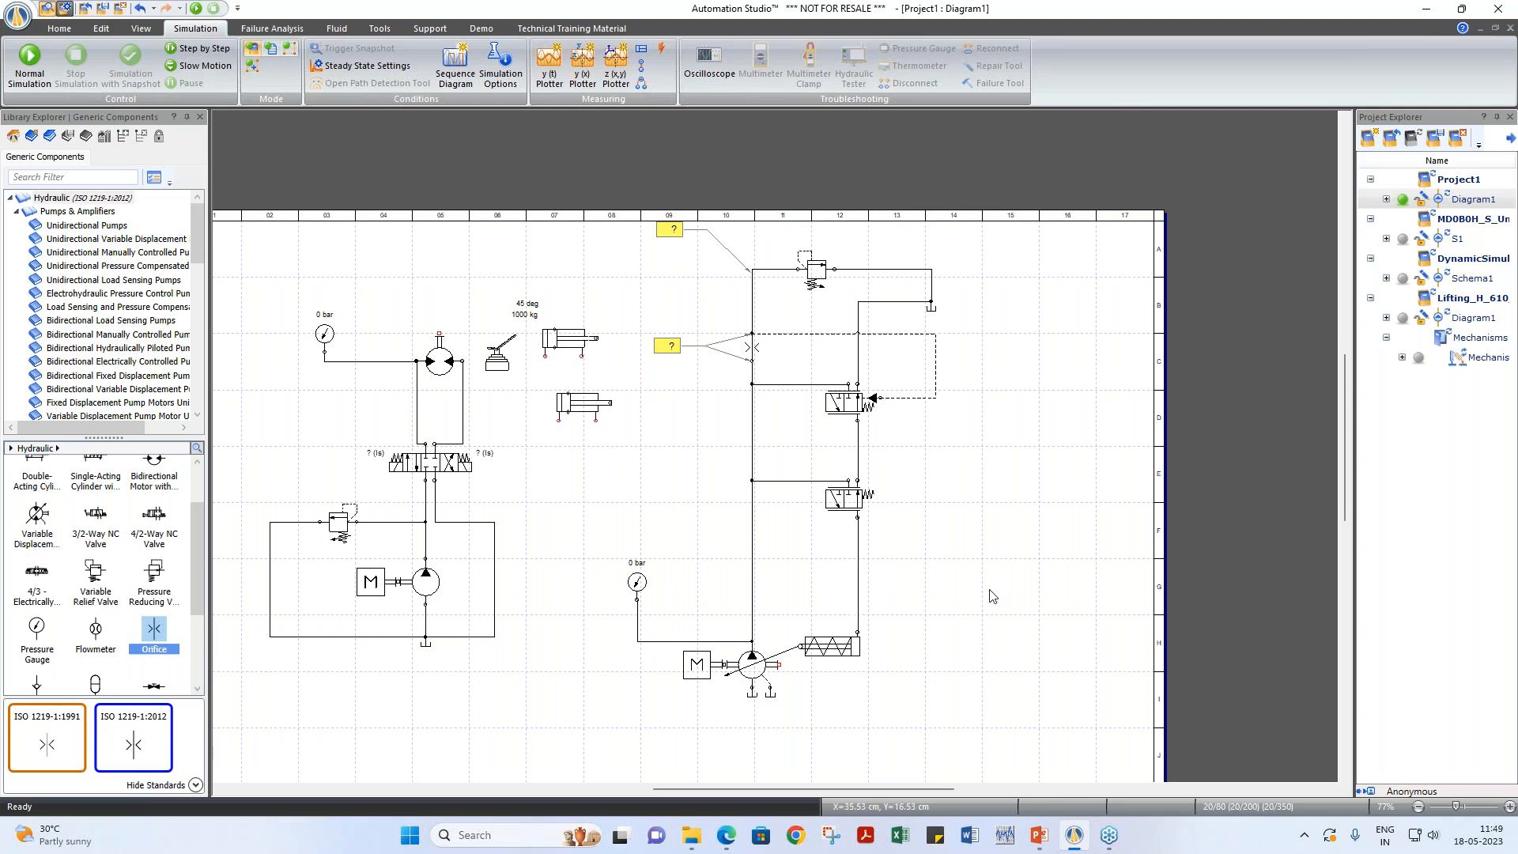
Step: Open the Catalogue Manager and select the variable P2/P3 pump in the Parker Pumps catalogue
{"action": "scroll", "coordinate": [993, 596], "scroll_direction": "down", "scroll_amount": 1}
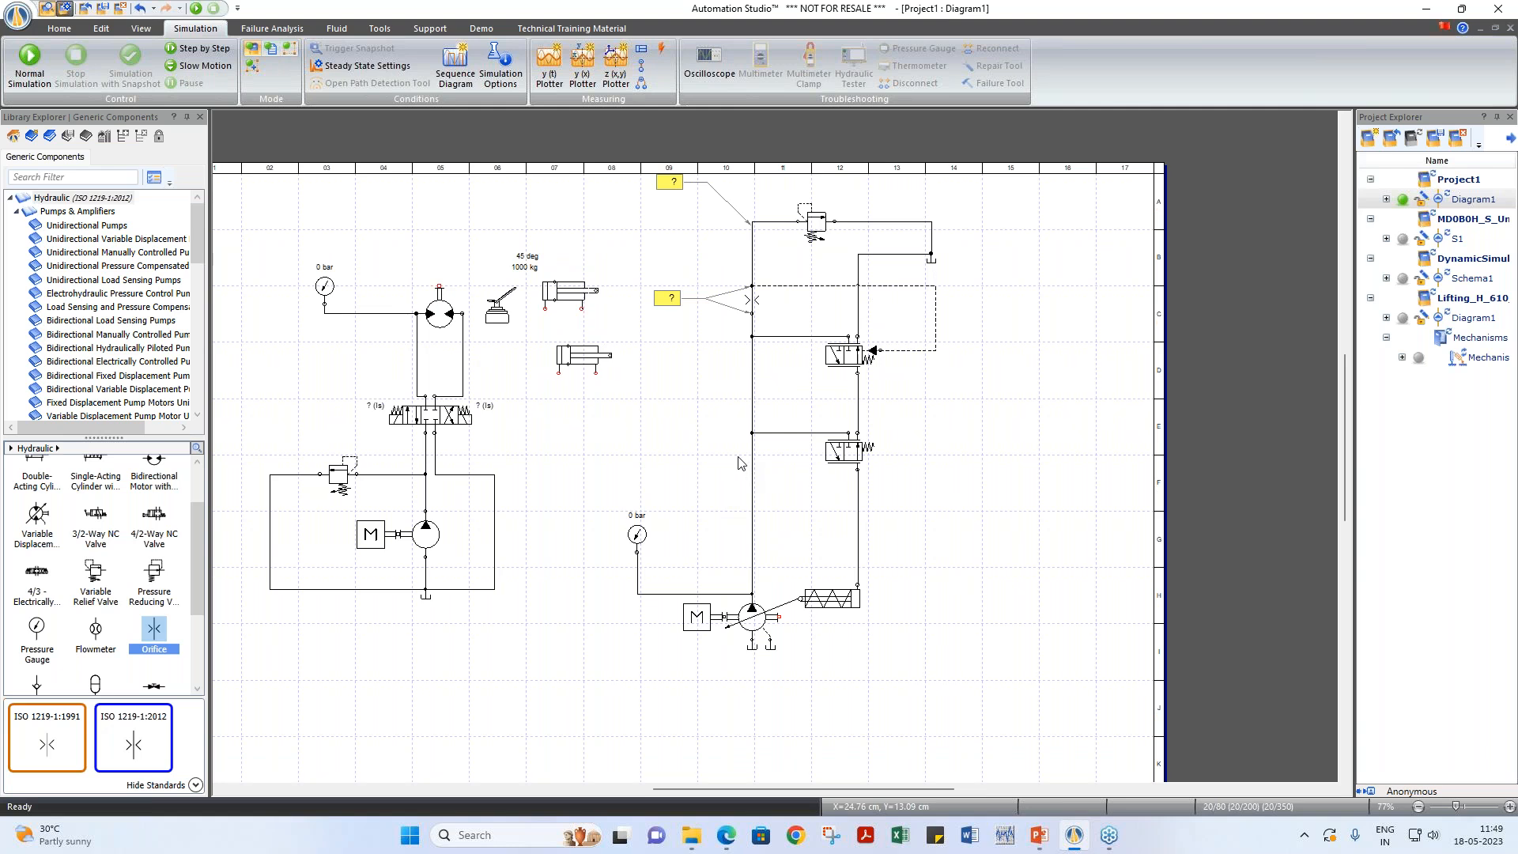
{"action": "left_click", "coordinate": [63, 30]}
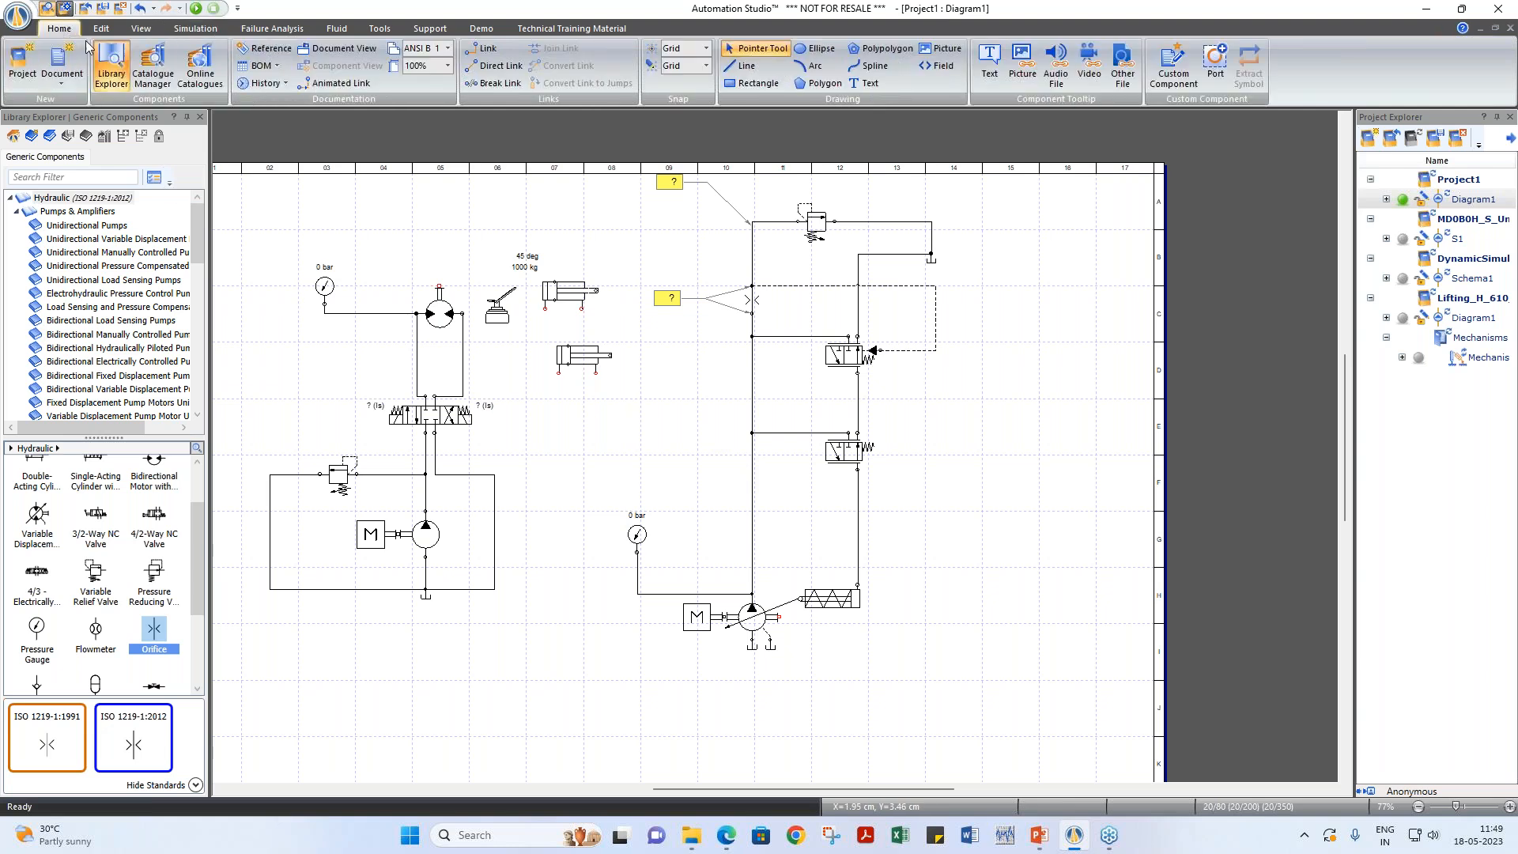
{"action": "left_click", "coordinate": [154, 88]}
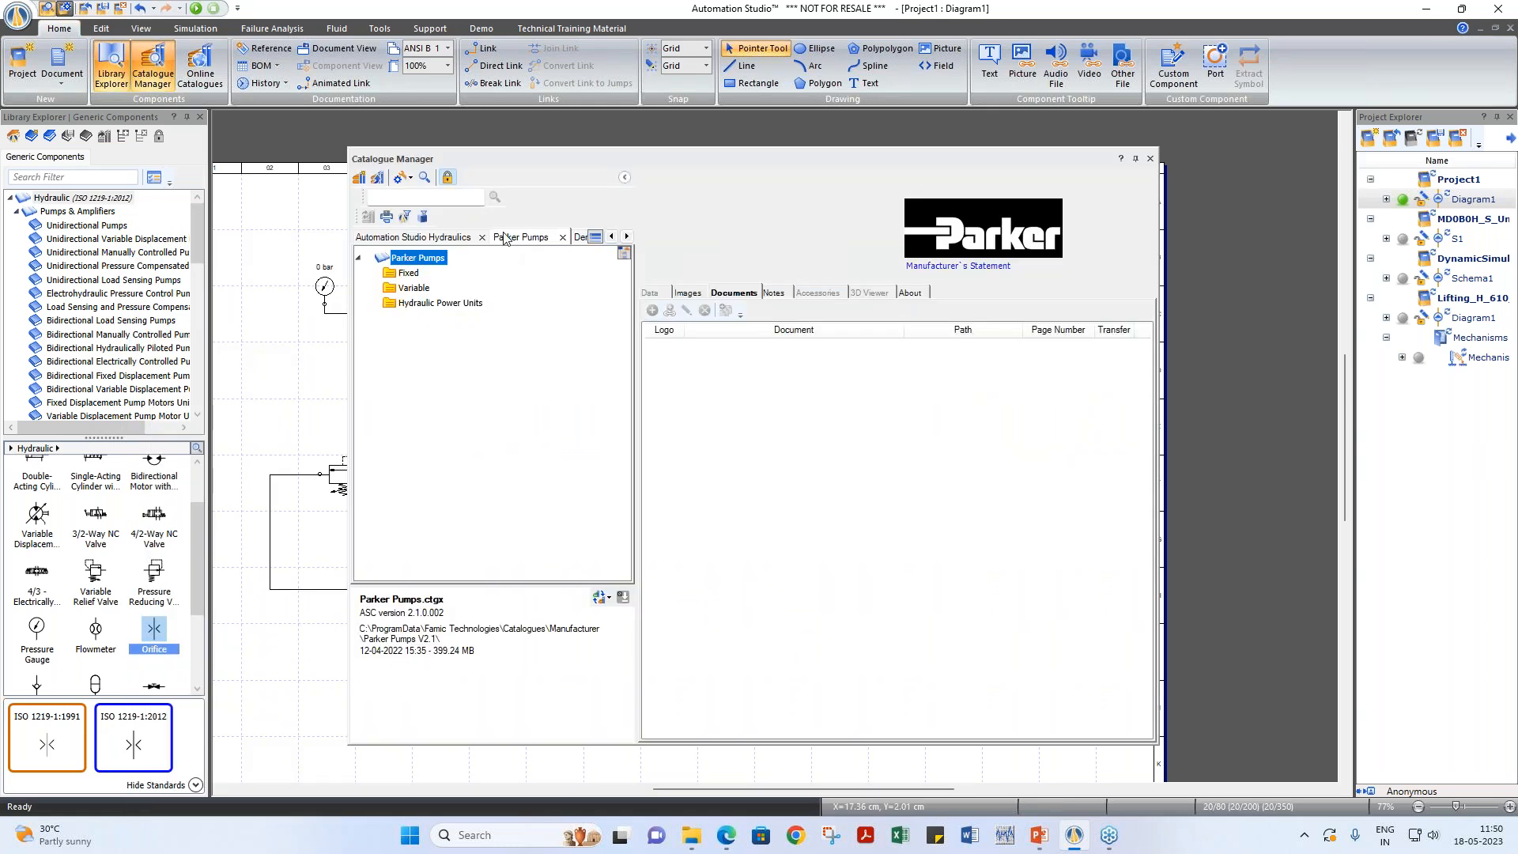
{"action": "double_click", "coordinate": [413, 291]}
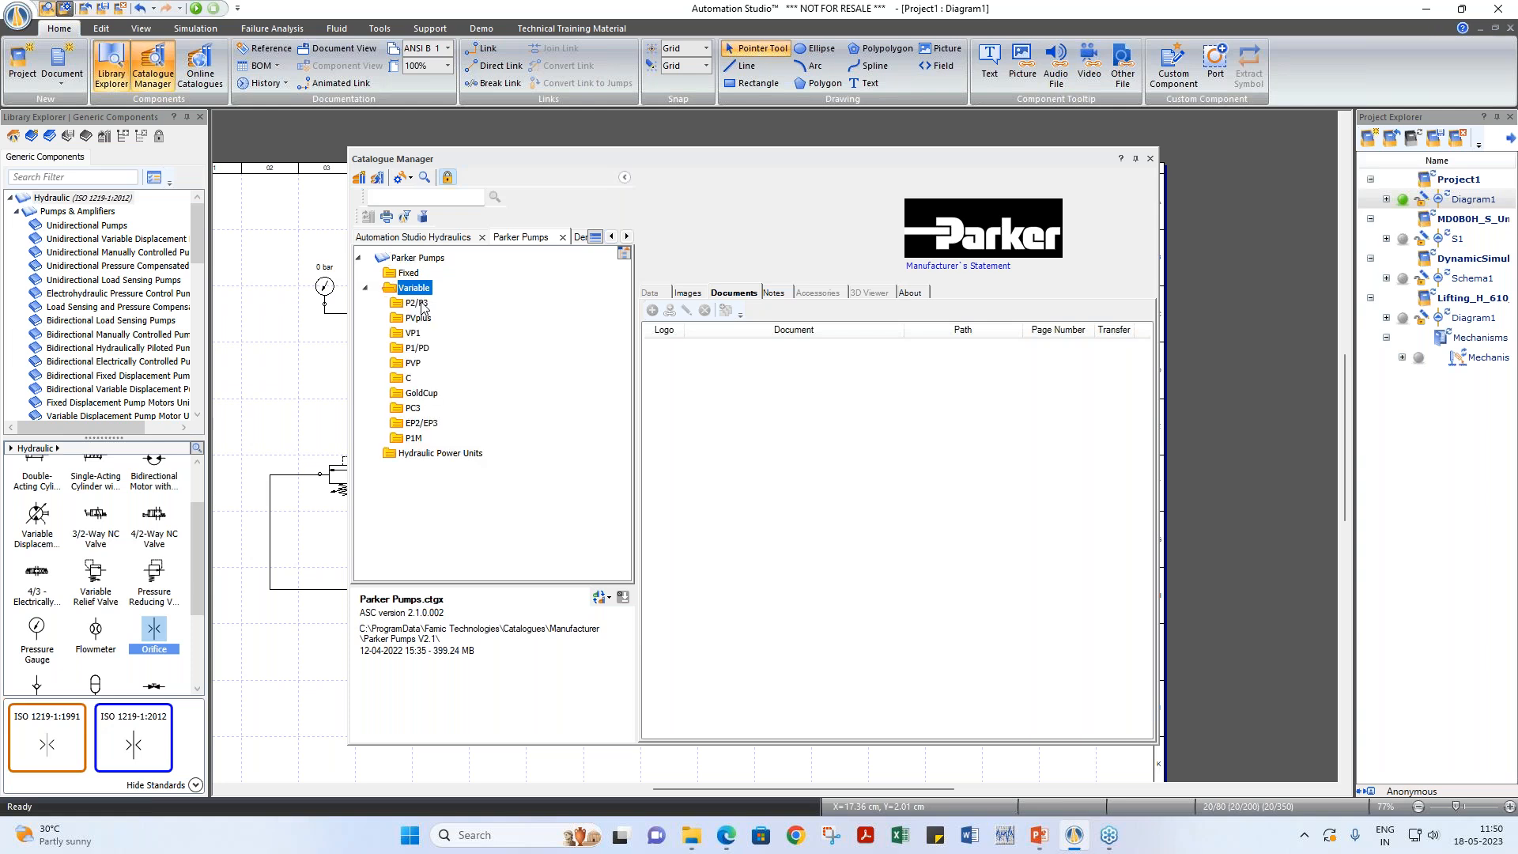
{"action": "double_click", "coordinate": [422, 307]}
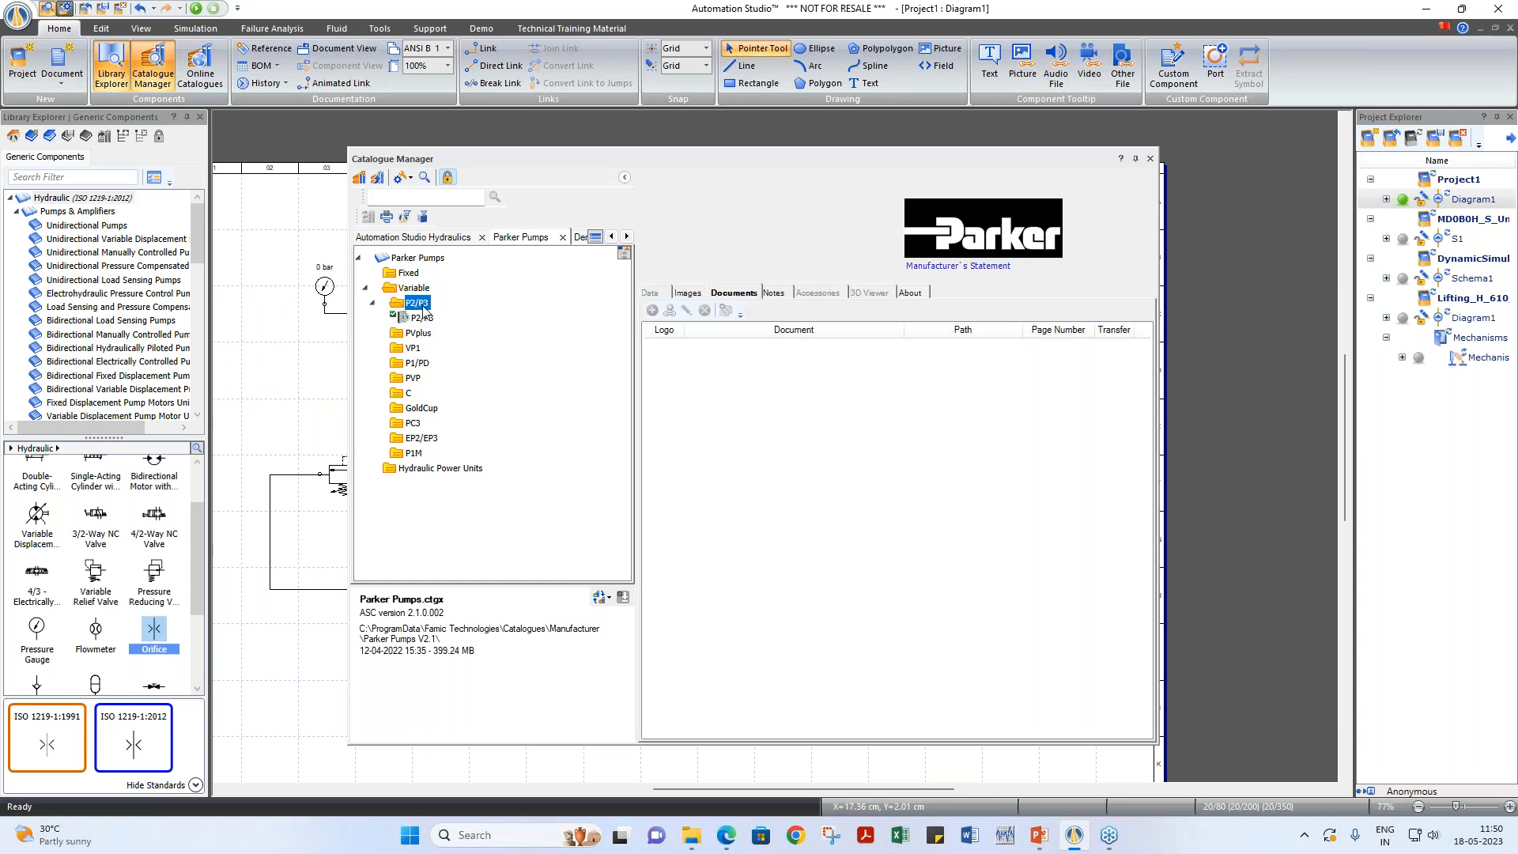
{"action": "mouse_move", "coordinate": [427, 318]}
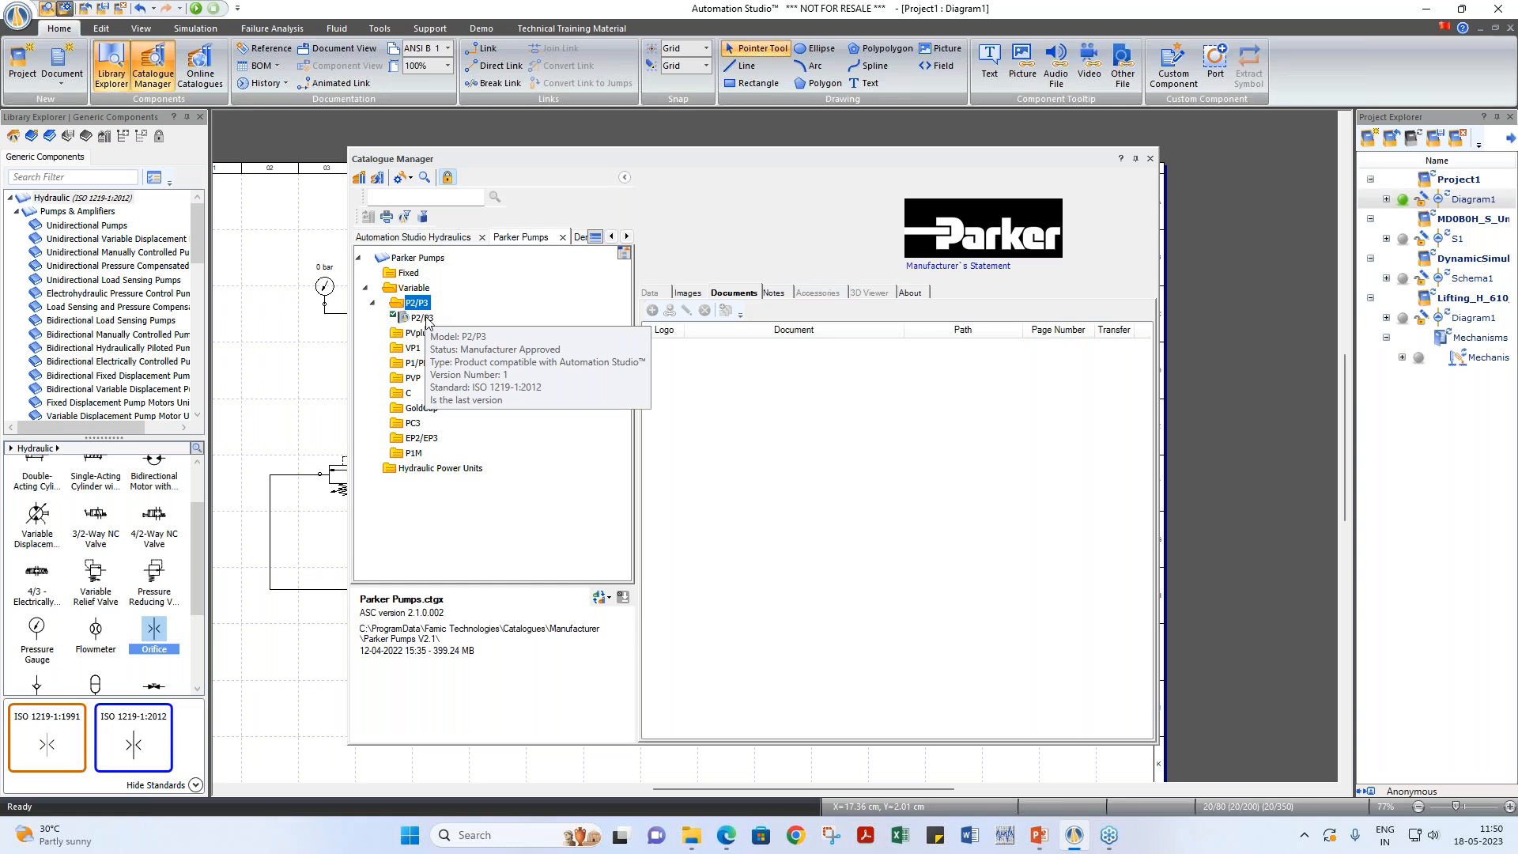
{"action": "left_click", "coordinate": [427, 319]}
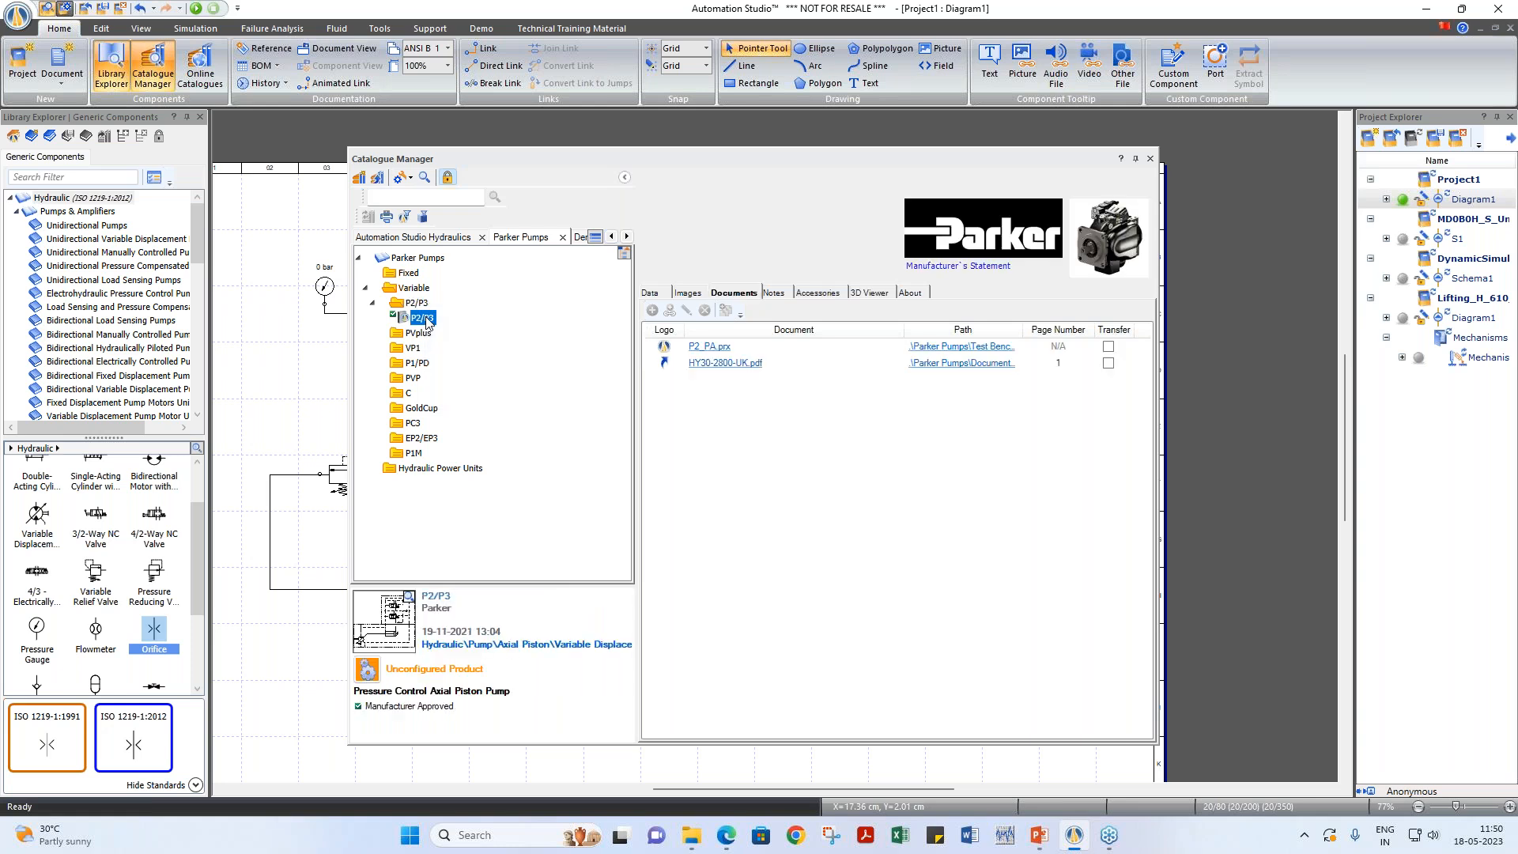
Step: Examine the P2/P3 pump's circuit symbol in the Symbol Viewer
{"action": "left_click", "coordinate": [408, 596]}
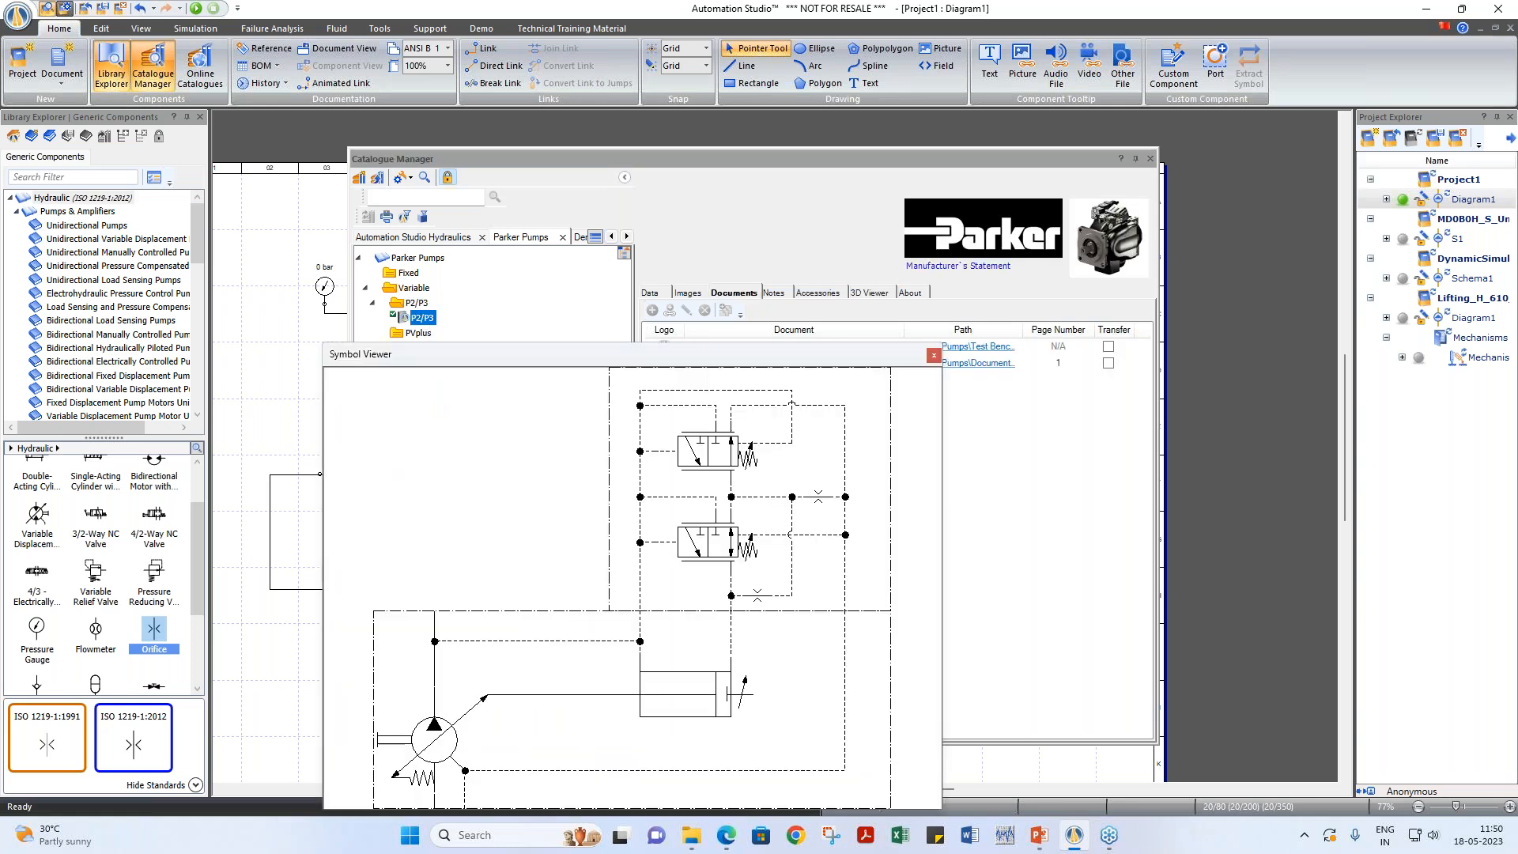
{"action": "left_click_drag", "start_coordinate": [660, 354], "coordinate": [954, 195]}
{"action": "left_click", "coordinate": [954, 460]}
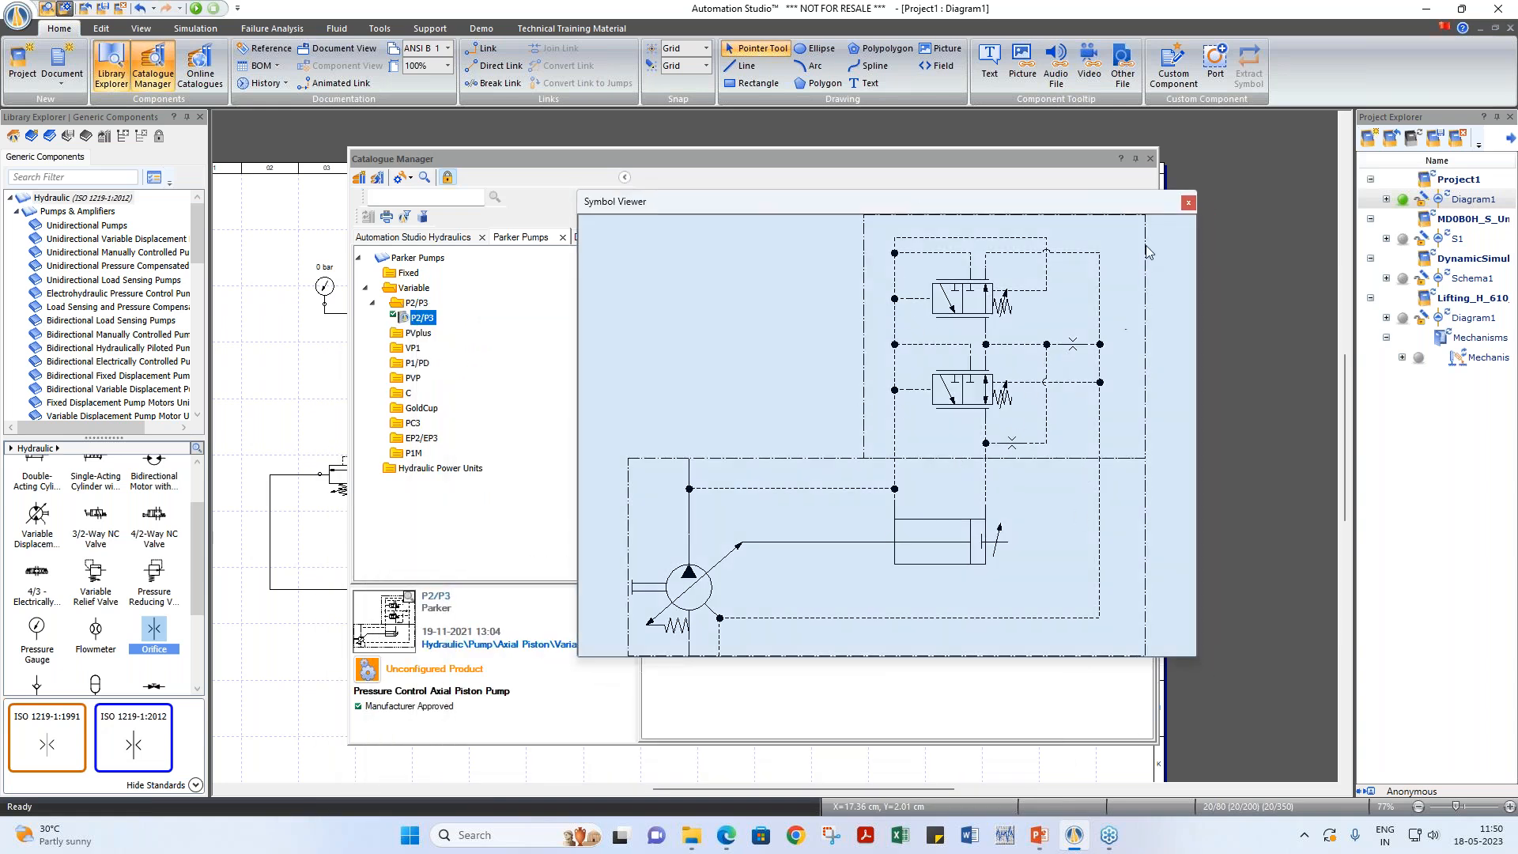
{"action": "left_click", "coordinate": [1188, 202]}
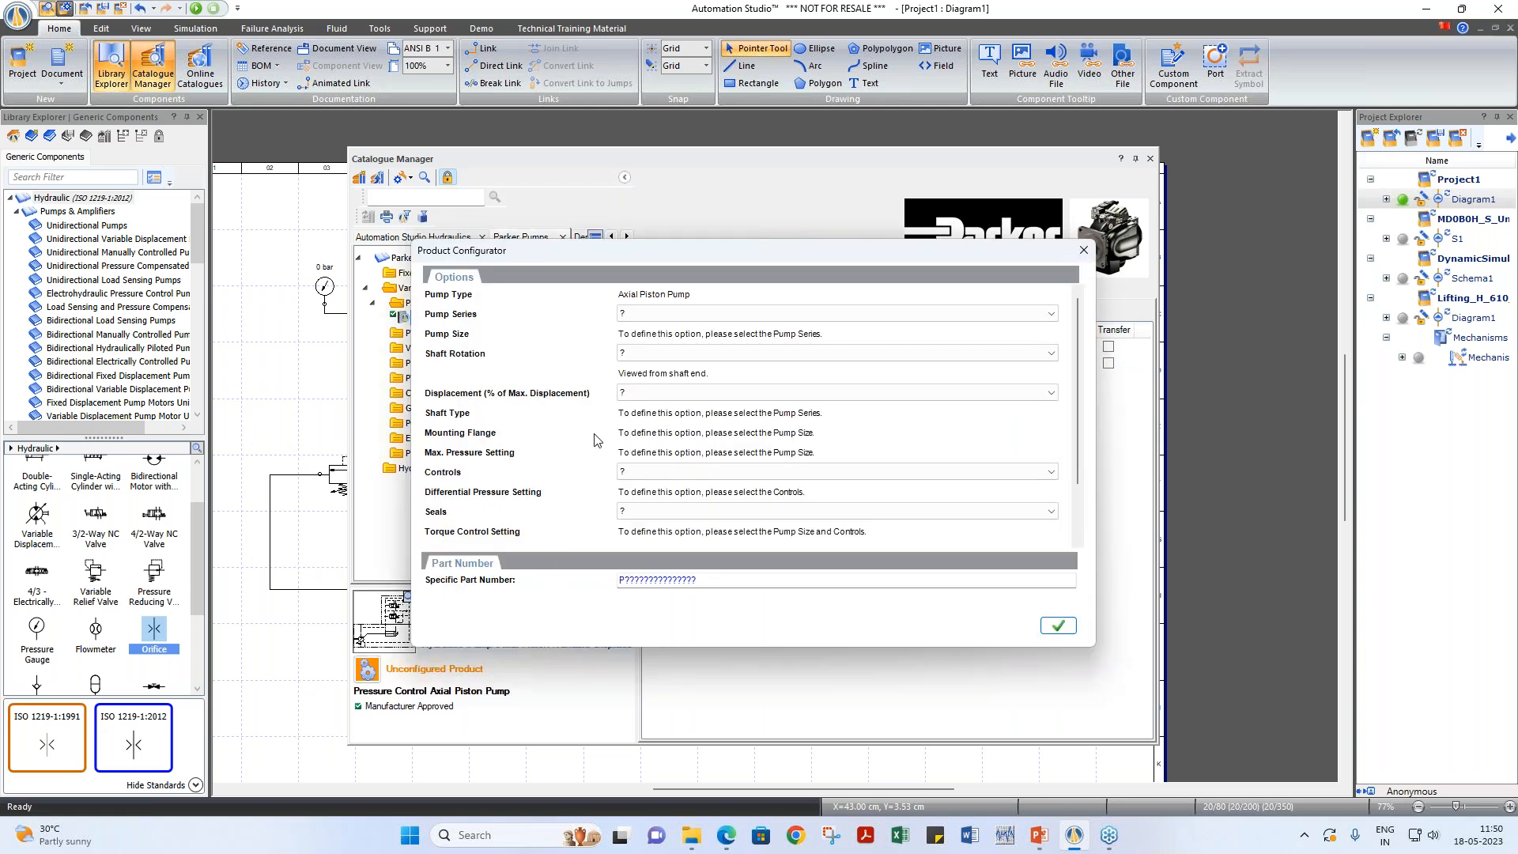
Step: Configure the P2/P3 pump as Standard series with 145 cc/rev maximum displacement and Left (CCW) shaft rotation
{"action": "left_click", "coordinate": [705, 221]}
{"action": "left_click", "coordinate": [693, 247]}
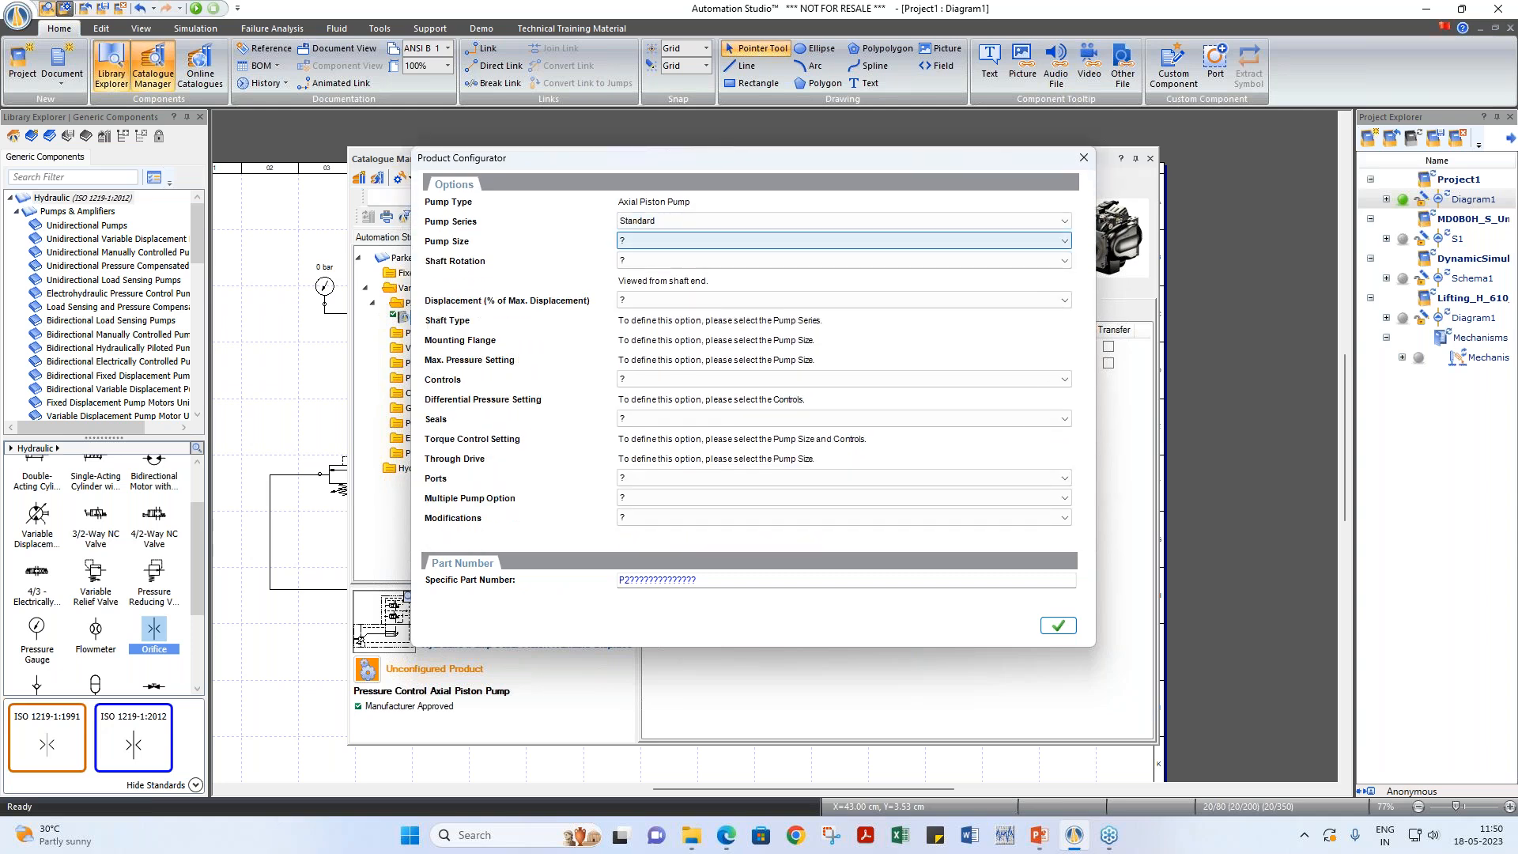
{"action": "left_click", "coordinate": [682, 241]}
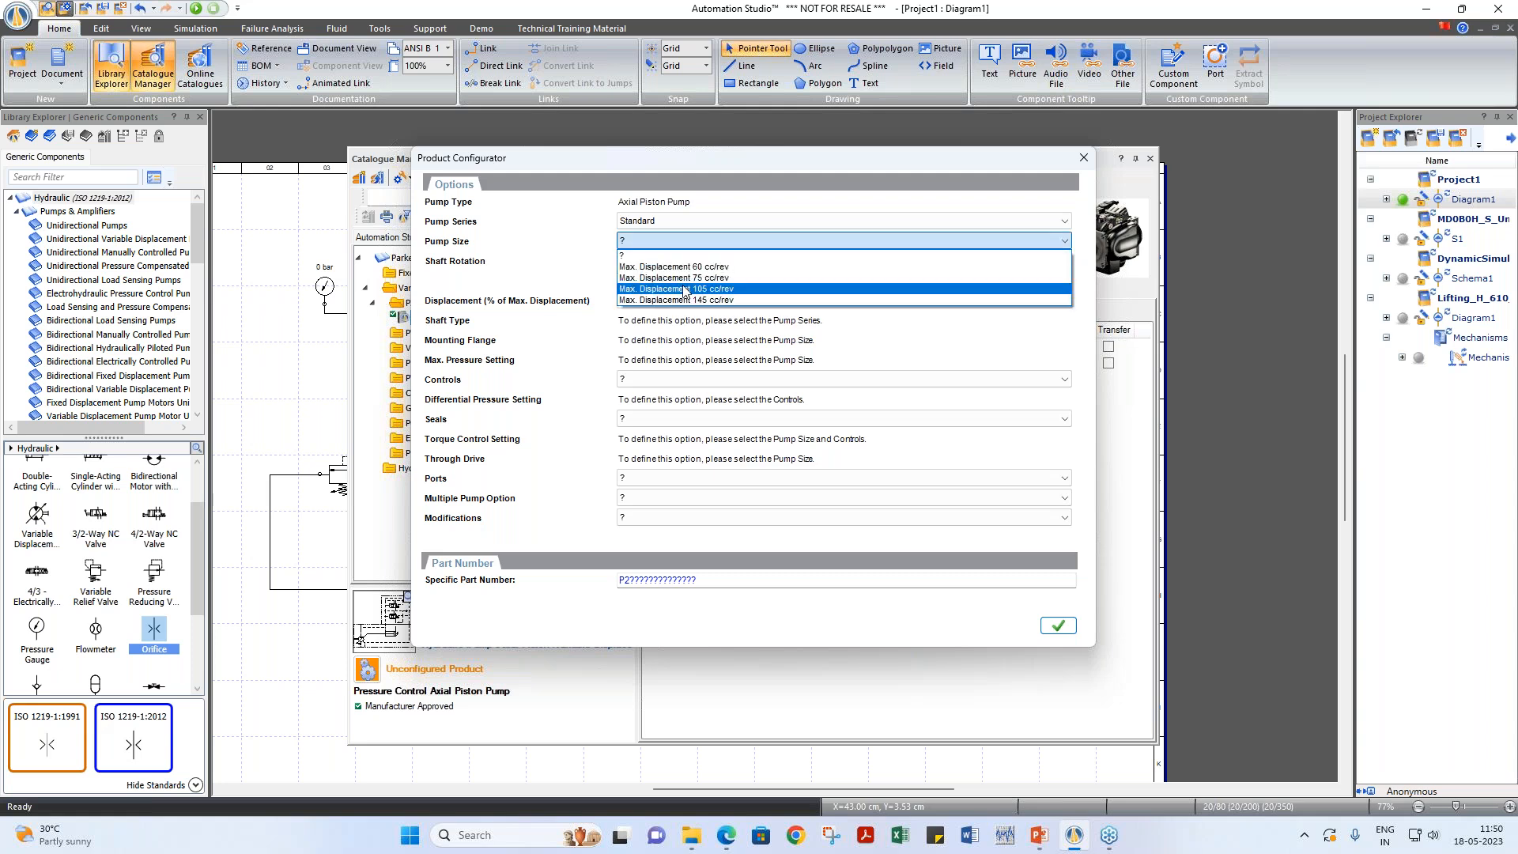
{"action": "left_click", "coordinate": [684, 300]}
{"action": "left_click", "coordinate": [666, 263]}
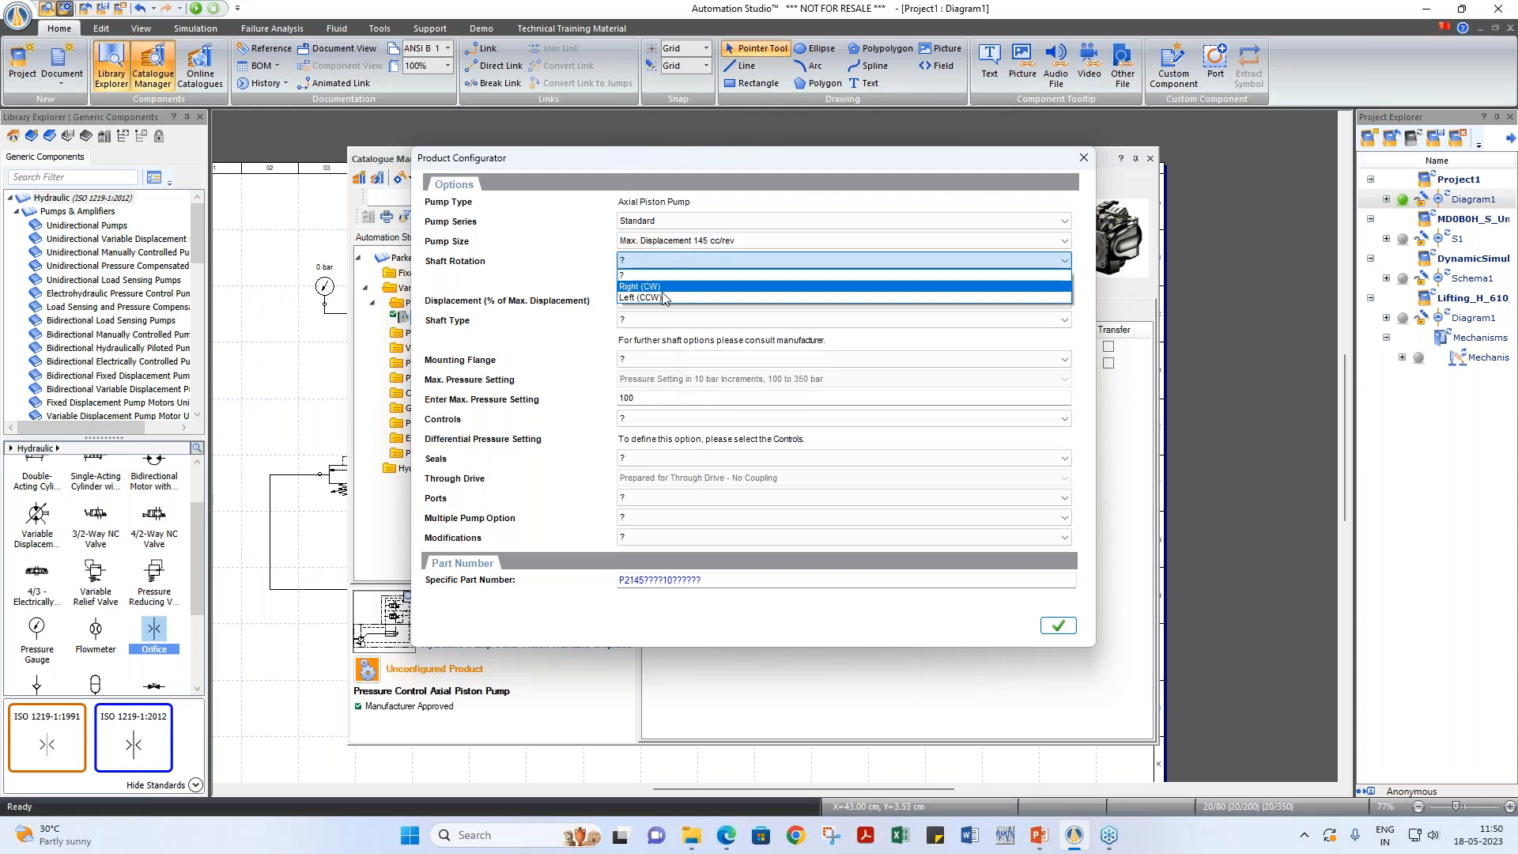
{"action": "left_click", "coordinate": [659, 297]}
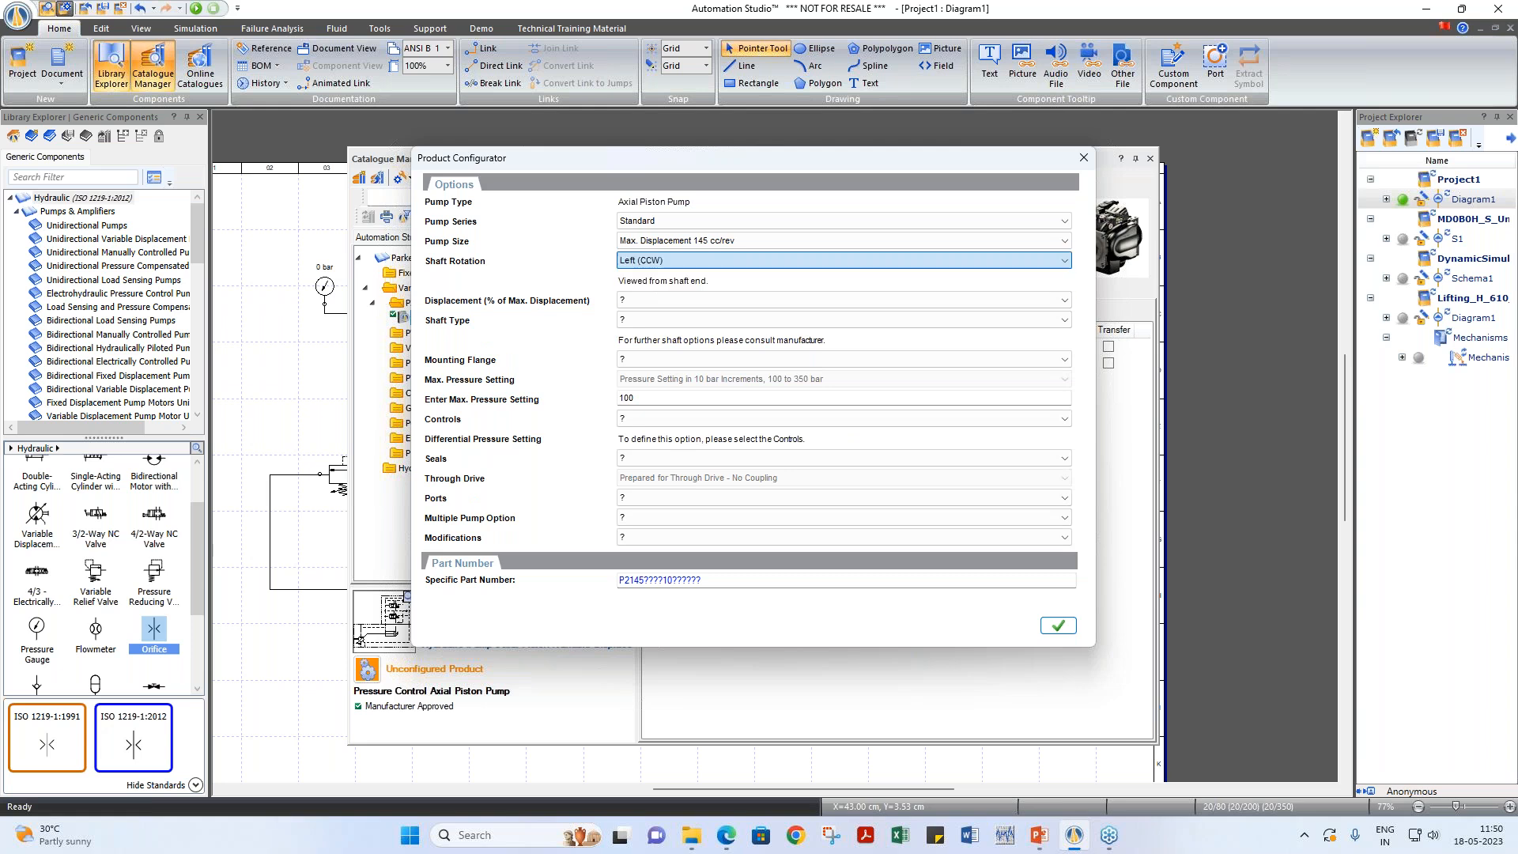
Step: Specify 100 % Stroke Standard Factory Set displacement, a Splined SAE C shaft and an SAE C 2-Bolt mounting flange
{"action": "left_click", "coordinate": [656, 300]}
{"action": "left_click", "coordinate": [654, 325]}
{"action": "left_click", "coordinate": [656, 320]}
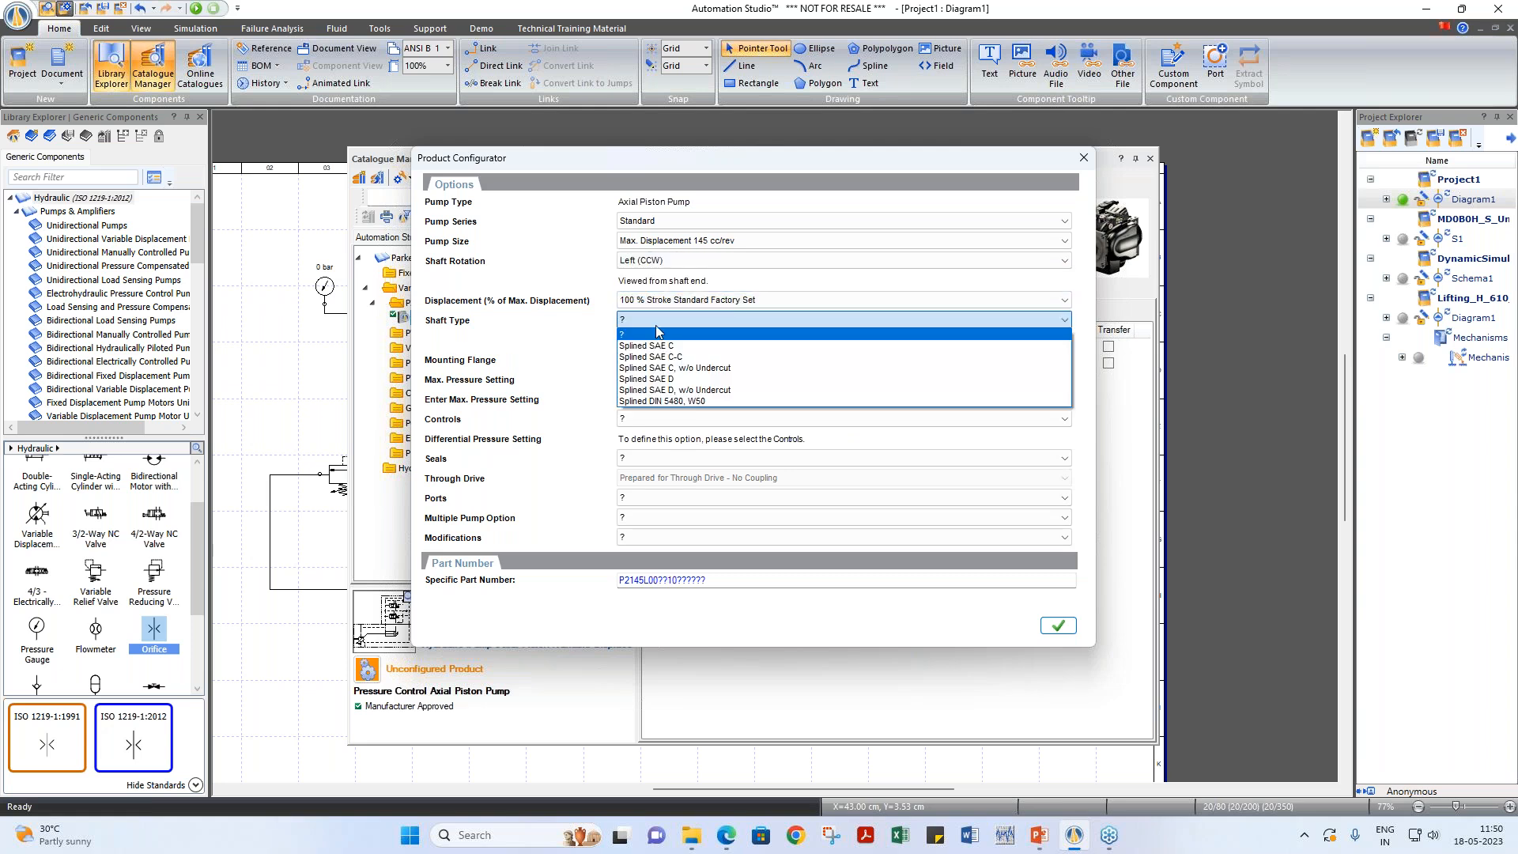
{"action": "left_click", "coordinate": [664, 350]}
{"action": "left_click", "coordinate": [671, 357]}
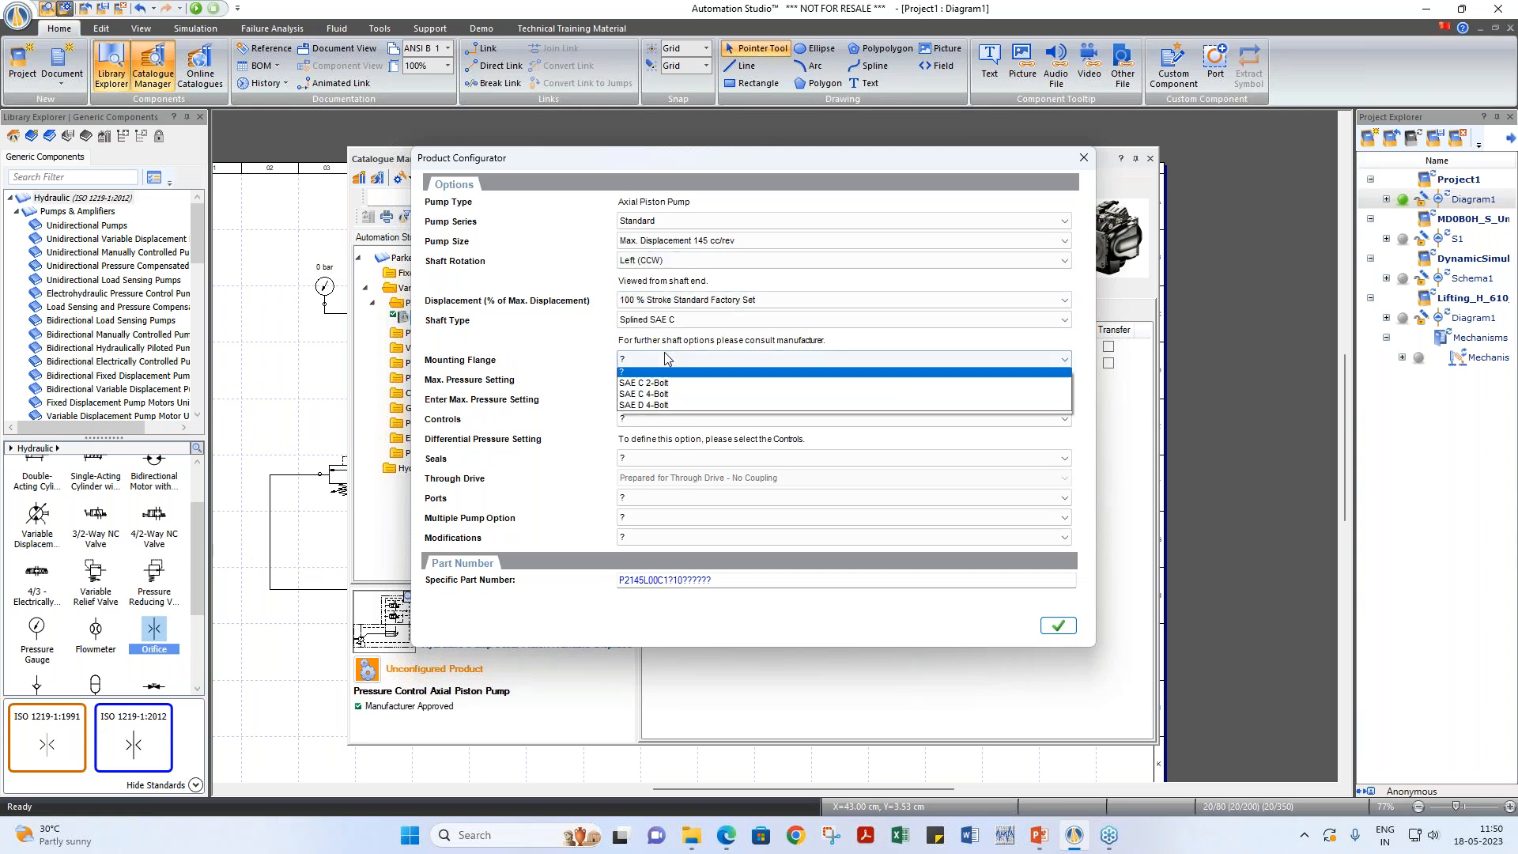
{"action": "left_click", "coordinate": [679, 393]}
Step: Choose torque control, load sensing with bleed-off orifice and max. pressure control, range 50...90 %, with NBR seals and FPM single shaft seal
{"action": "left_click", "coordinate": [682, 420]}
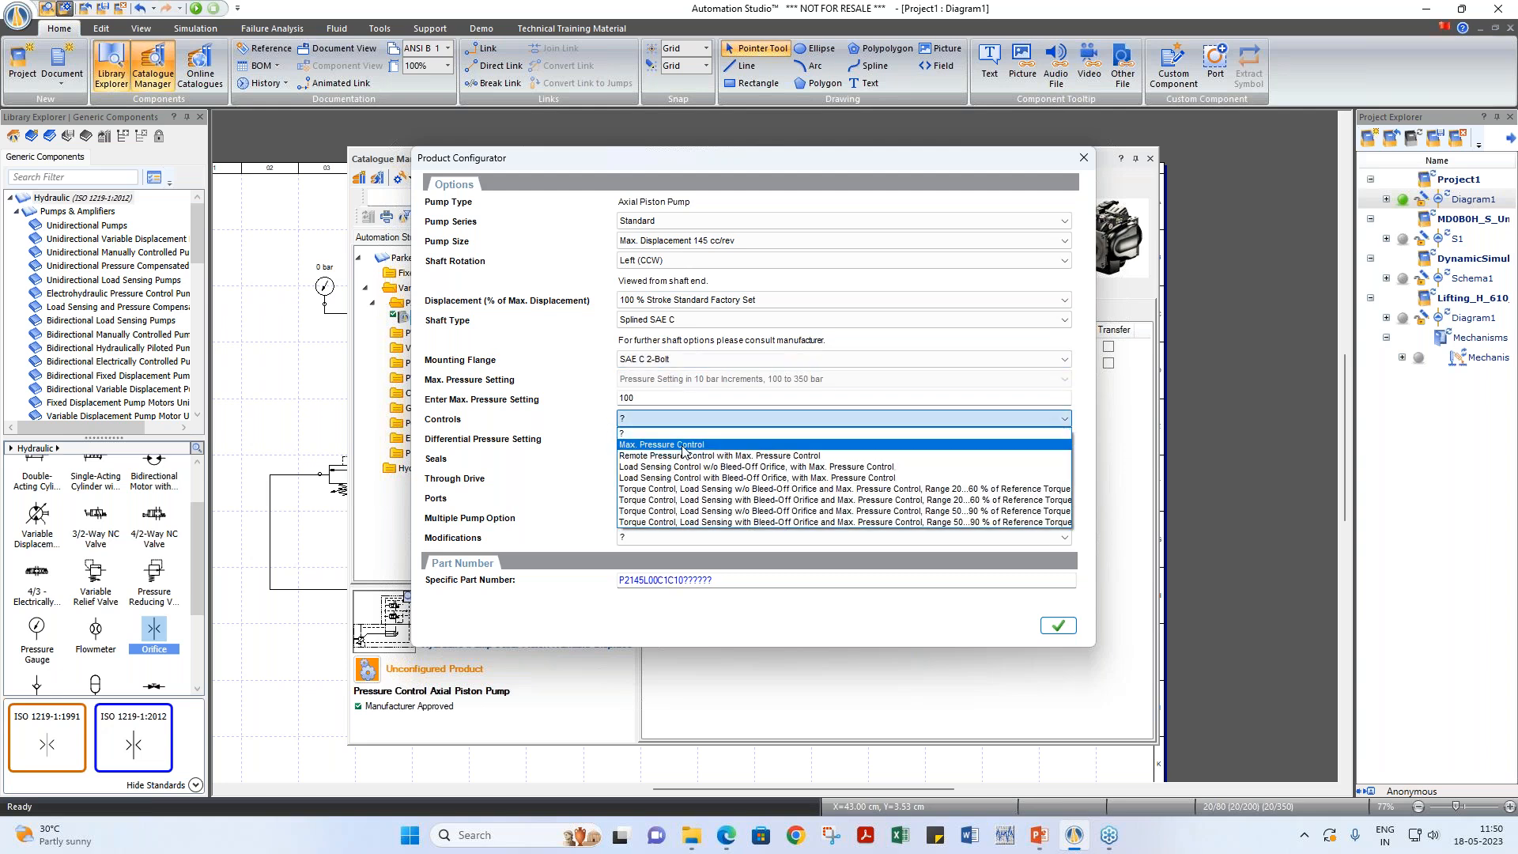
{"action": "left_click", "coordinate": [695, 523]}
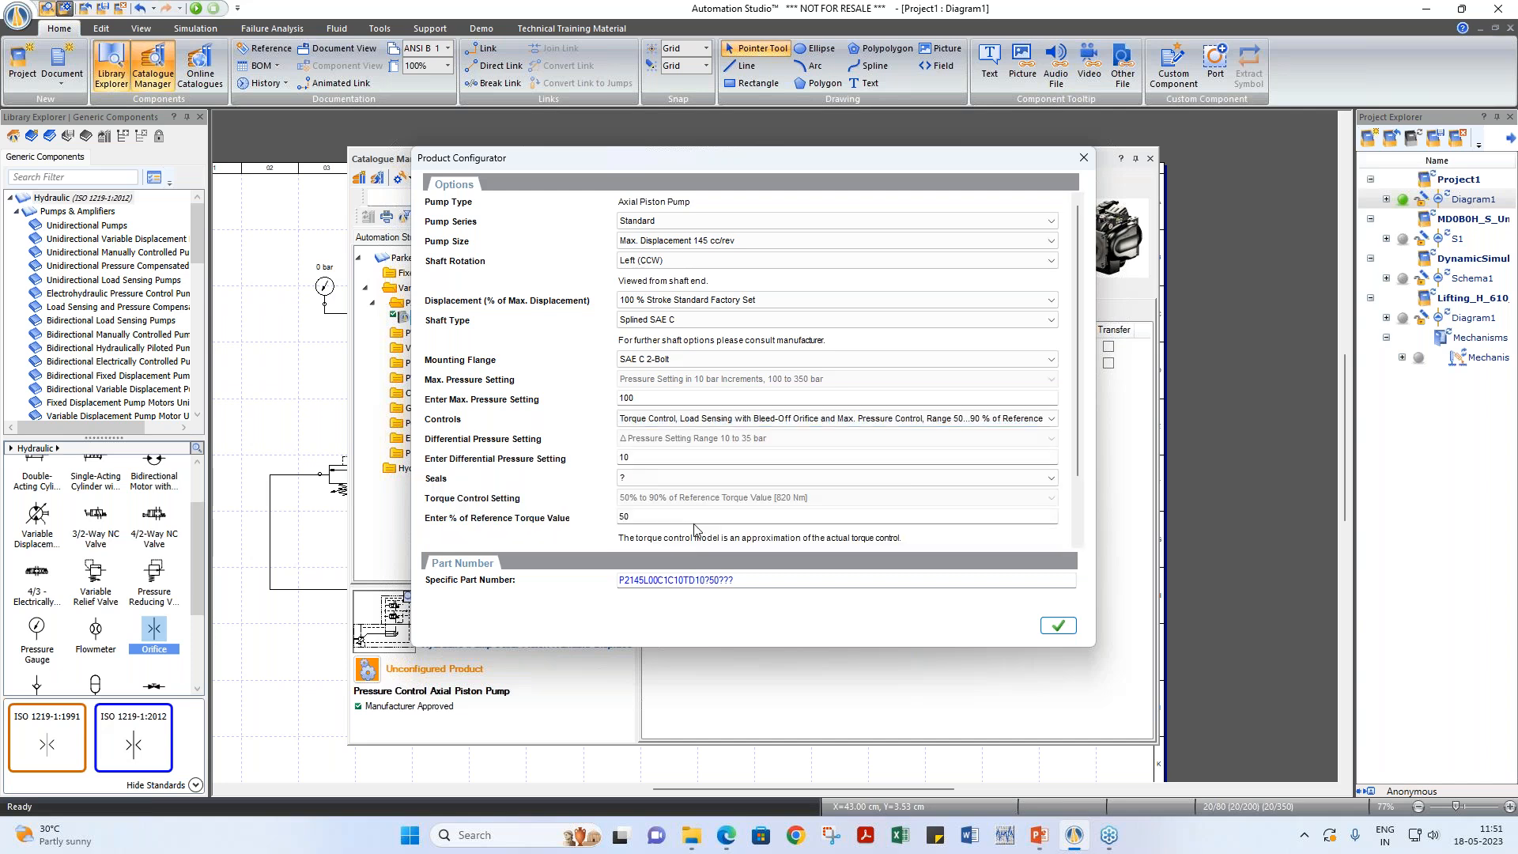
{"action": "left_click", "coordinate": [656, 478]}
{"action": "left_click", "coordinate": [653, 493]}
Step: Set the pump's ports to Side Ports, UNC Threads
{"action": "scroll", "coordinate": [644, 475], "scroll_direction": "down", "scroll_amount": 1}
{"action": "left_click", "coordinate": [684, 506]}
{"action": "left_click", "coordinate": [681, 535]}
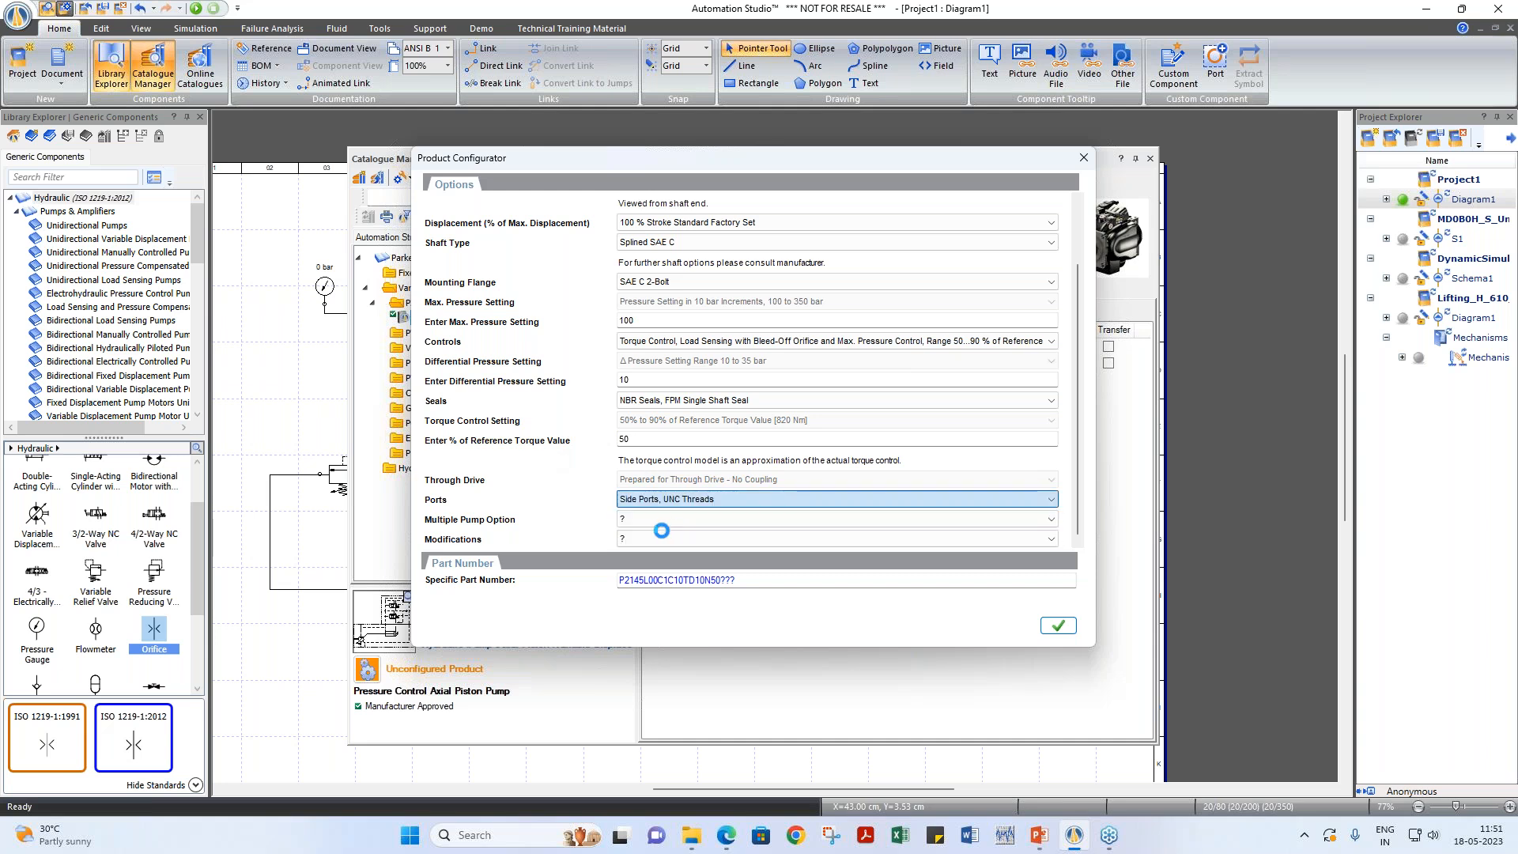
Step: Set the multiple pump option to Single Pump and the modifications to No Paint, and accept the P2/P3 pump configuration
{"action": "left_click", "coordinate": [653, 519]}
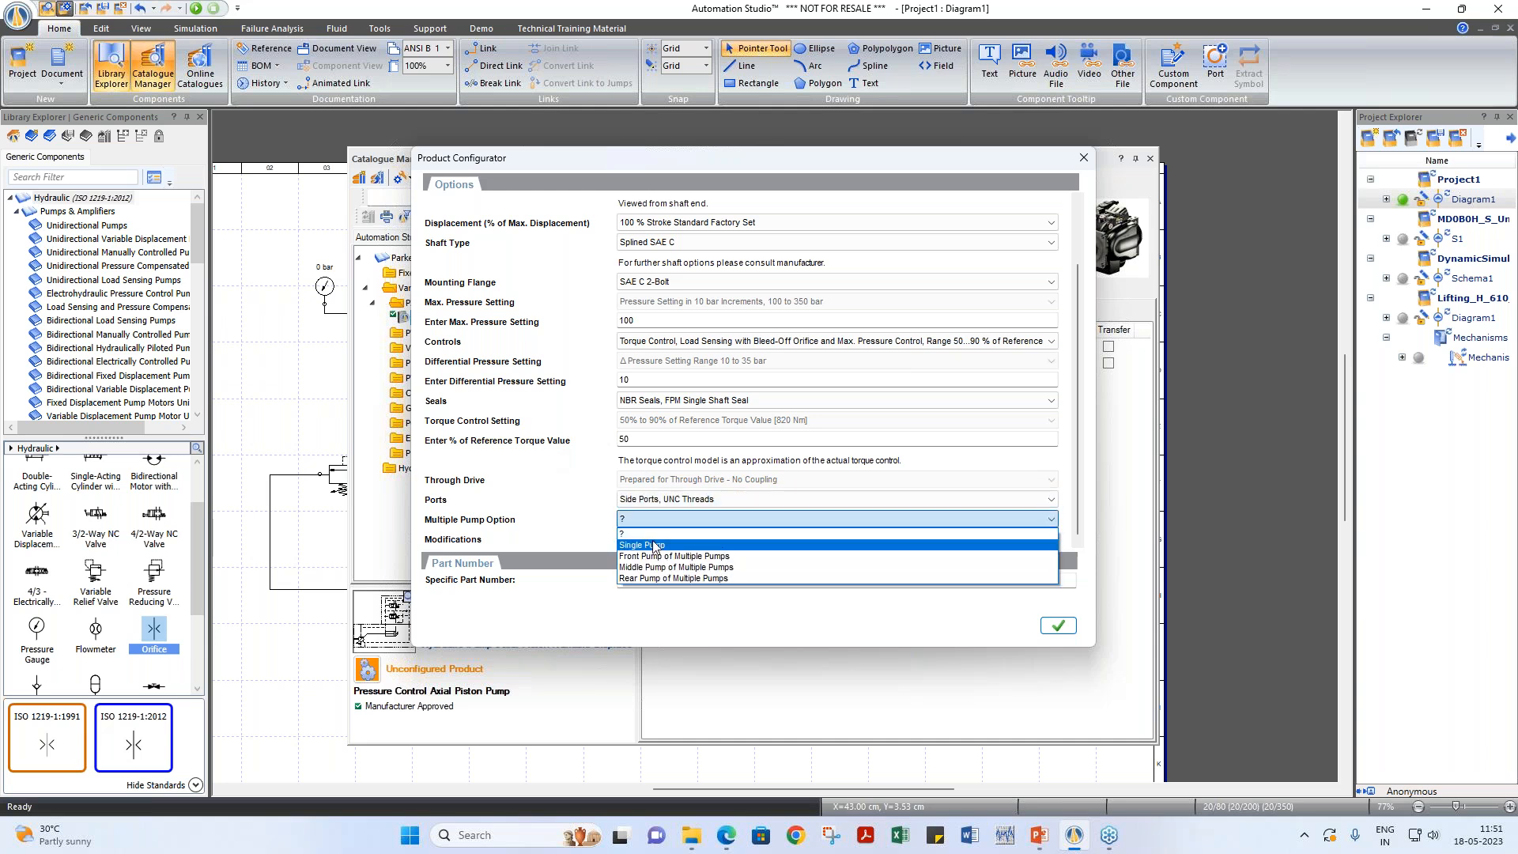
{"action": "left_click", "coordinate": [653, 545]}
{"action": "left_click", "coordinate": [650, 541]}
{"action": "left_click", "coordinate": [657, 565]}
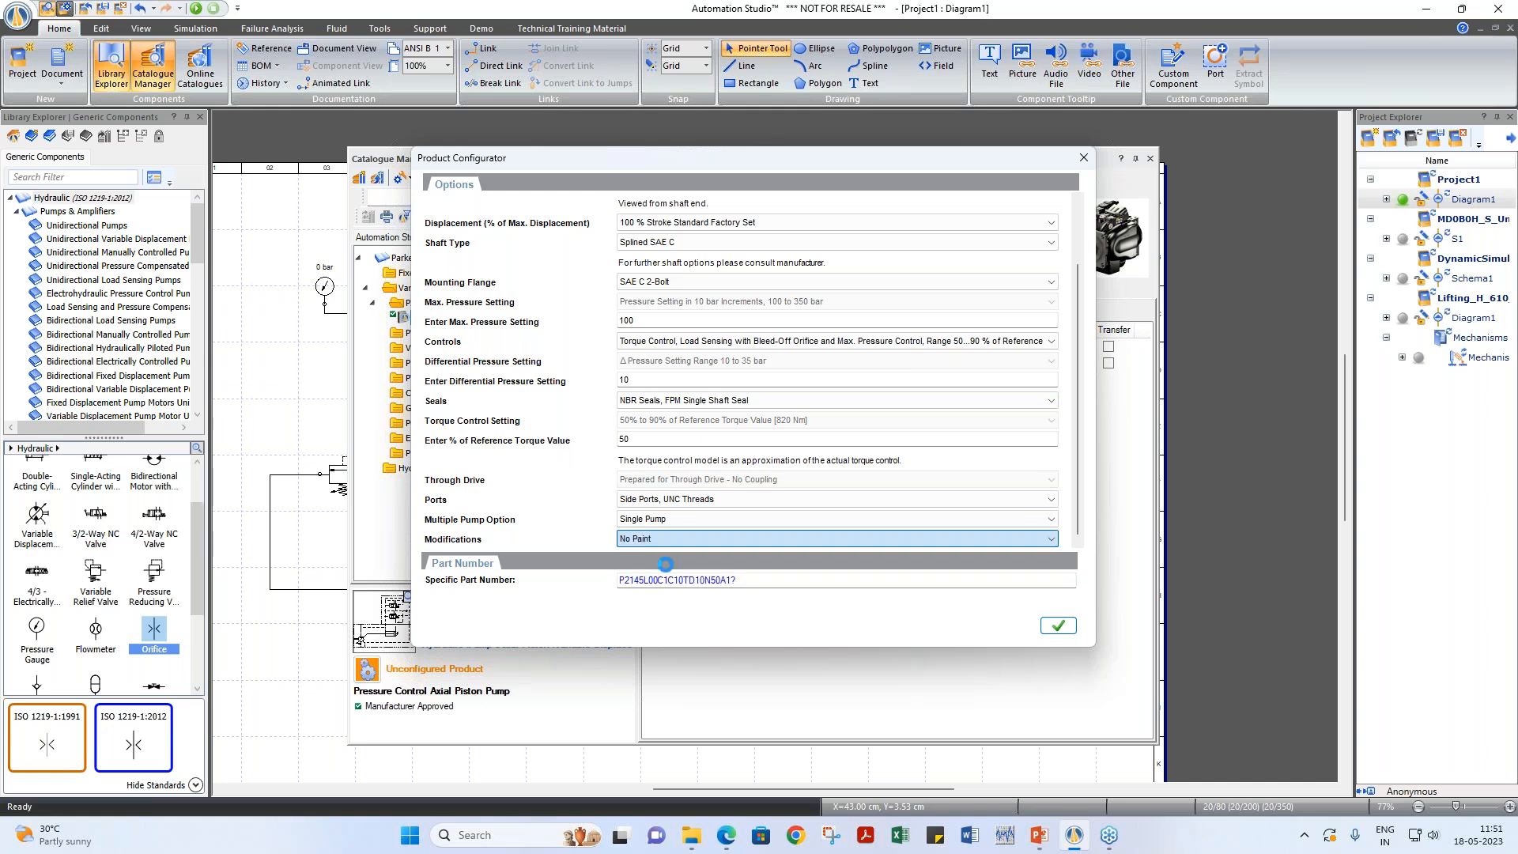
{"action": "left_click_drag", "start_coordinate": [790, 580], "coordinate": [605, 577]}
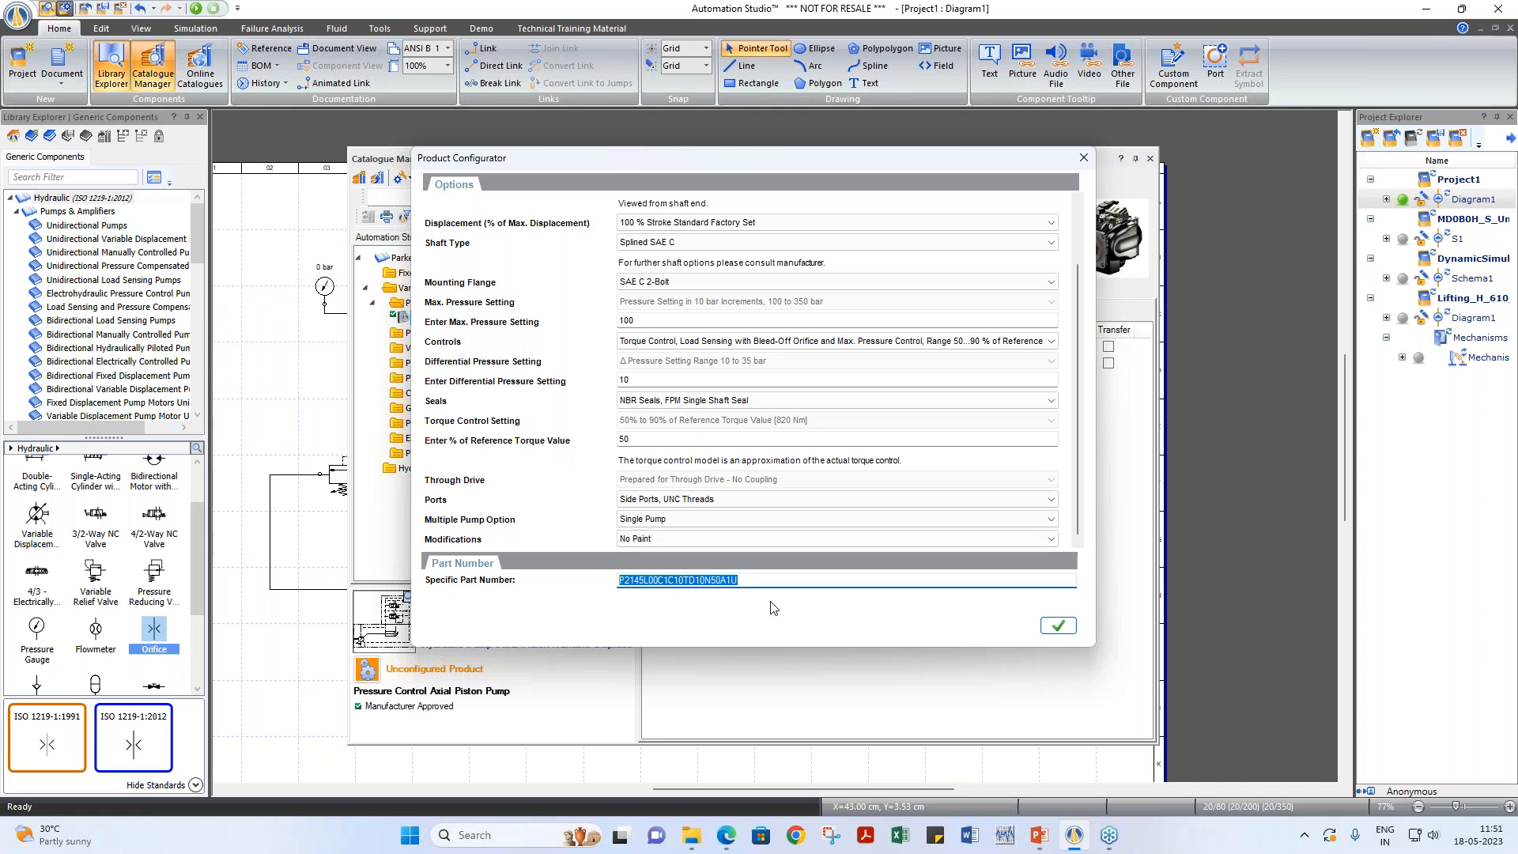
{"action": "left_click", "coordinate": [1059, 628]}
Step: Place the configured P2/P3 pump from the catalogue on the diagram, beside and below the load-sensing circuit
{"action": "left_click_drag", "start_coordinate": [771, 155], "coordinate": [1184, 92]}
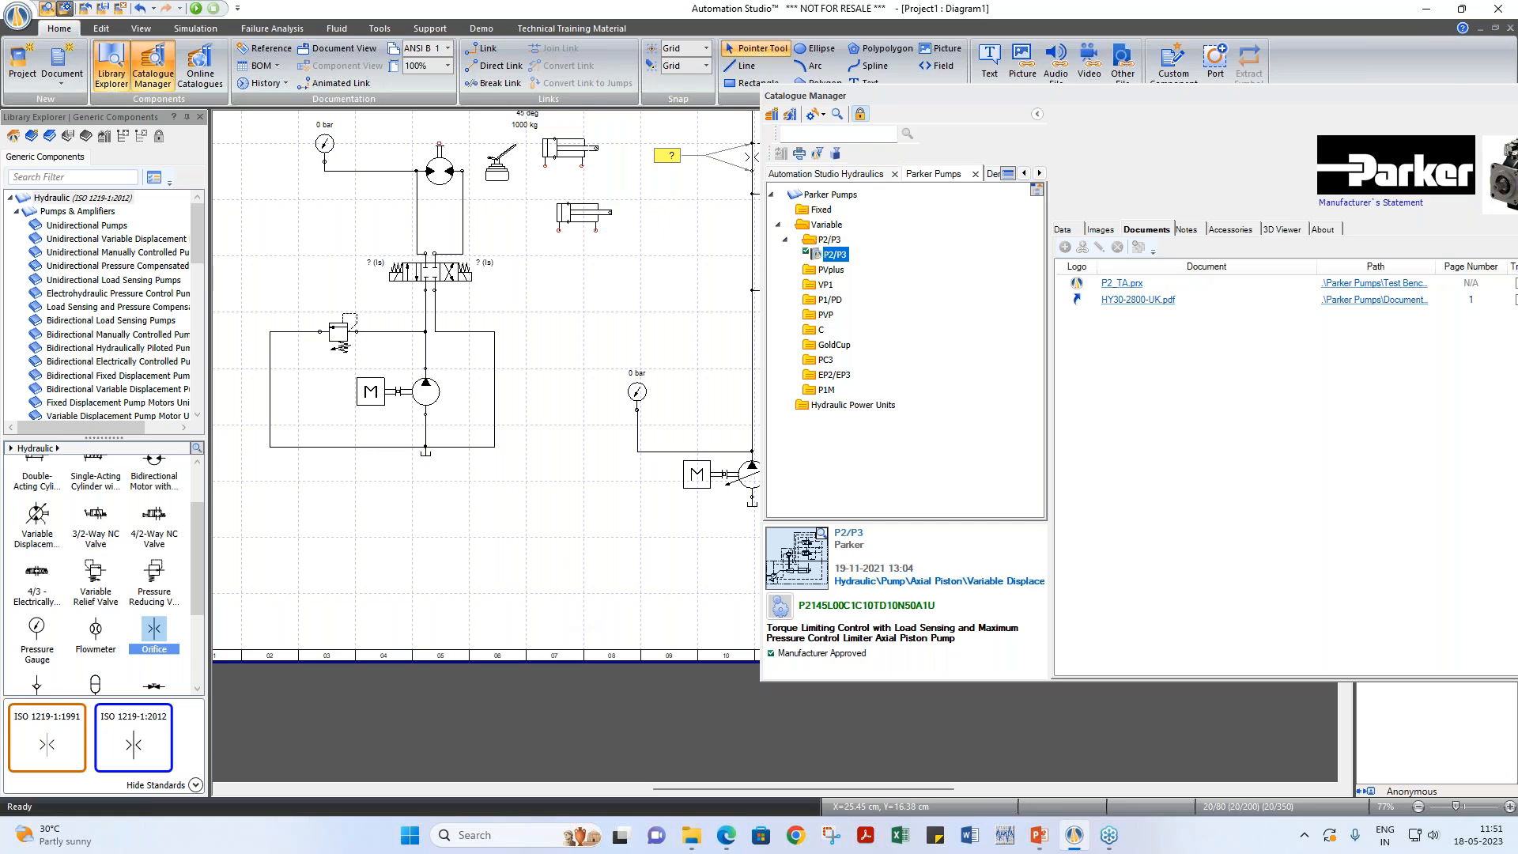
{"action": "left_click_drag", "start_coordinate": [796, 557], "coordinate": [560, 510]}
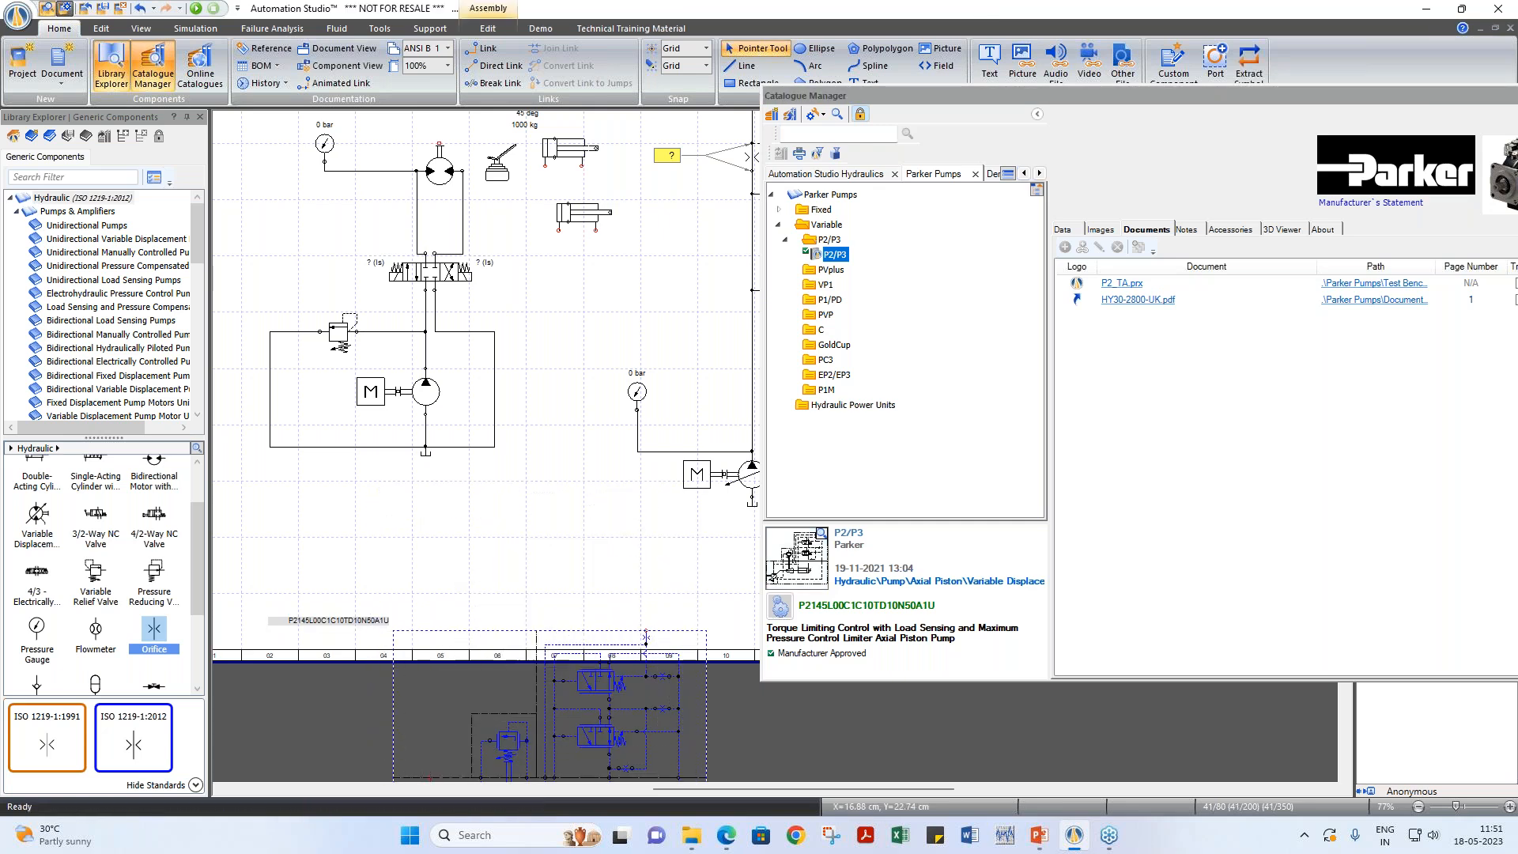
{"action": "left_click_drag", "start_coordinate": [1075, 96], "coordinate": [1209, 129]}
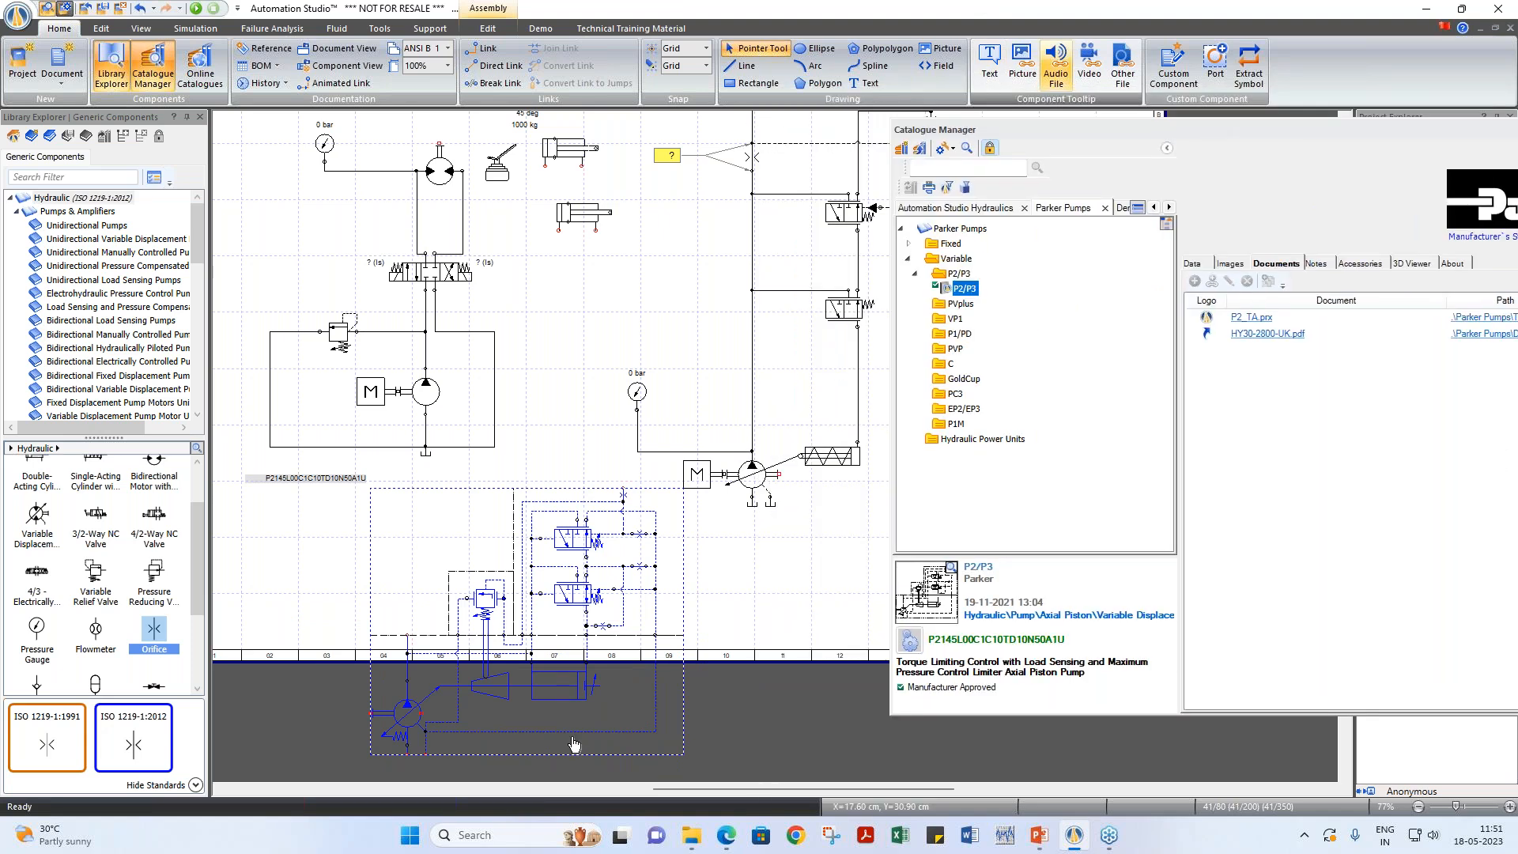
{"action": "left_click_drag", "start_coordinate": [995, 132], "coordinate": [1270, 289]}
{"action": "left_click_drag", "start_coordinate": [562, 609], "coordinate": [1045, 489]}
{"action": "left_click", "coordinate": [1029, 308]}
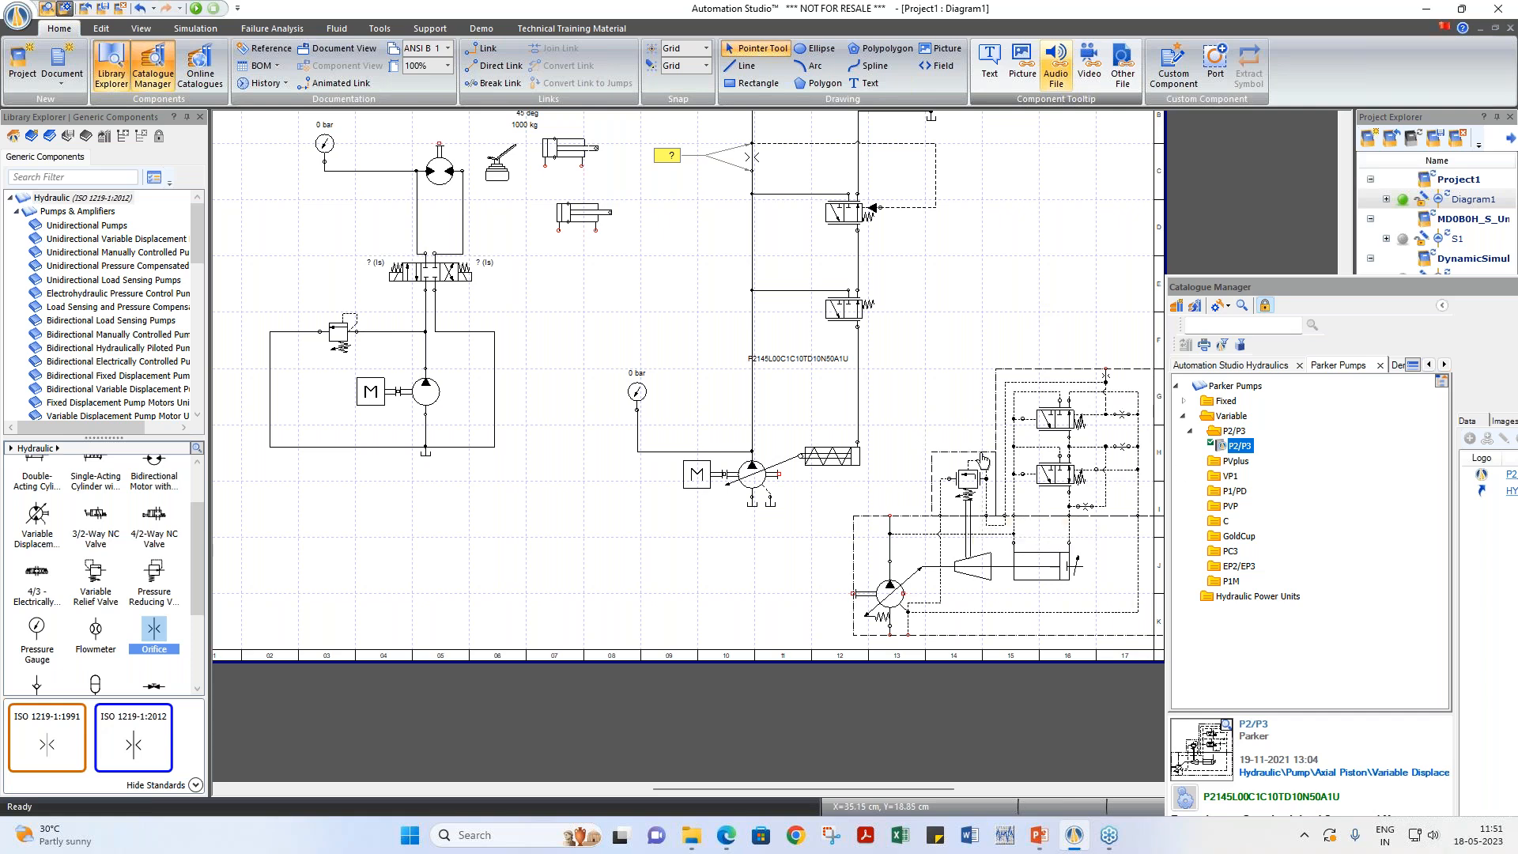
Step: Review the technical data, product image and attached documents of the configured P2/P3 pump in the catalogue
{"action": "left_click_drag", "start_coordinate": [1350, 292], "coordinate": [548, 169]}
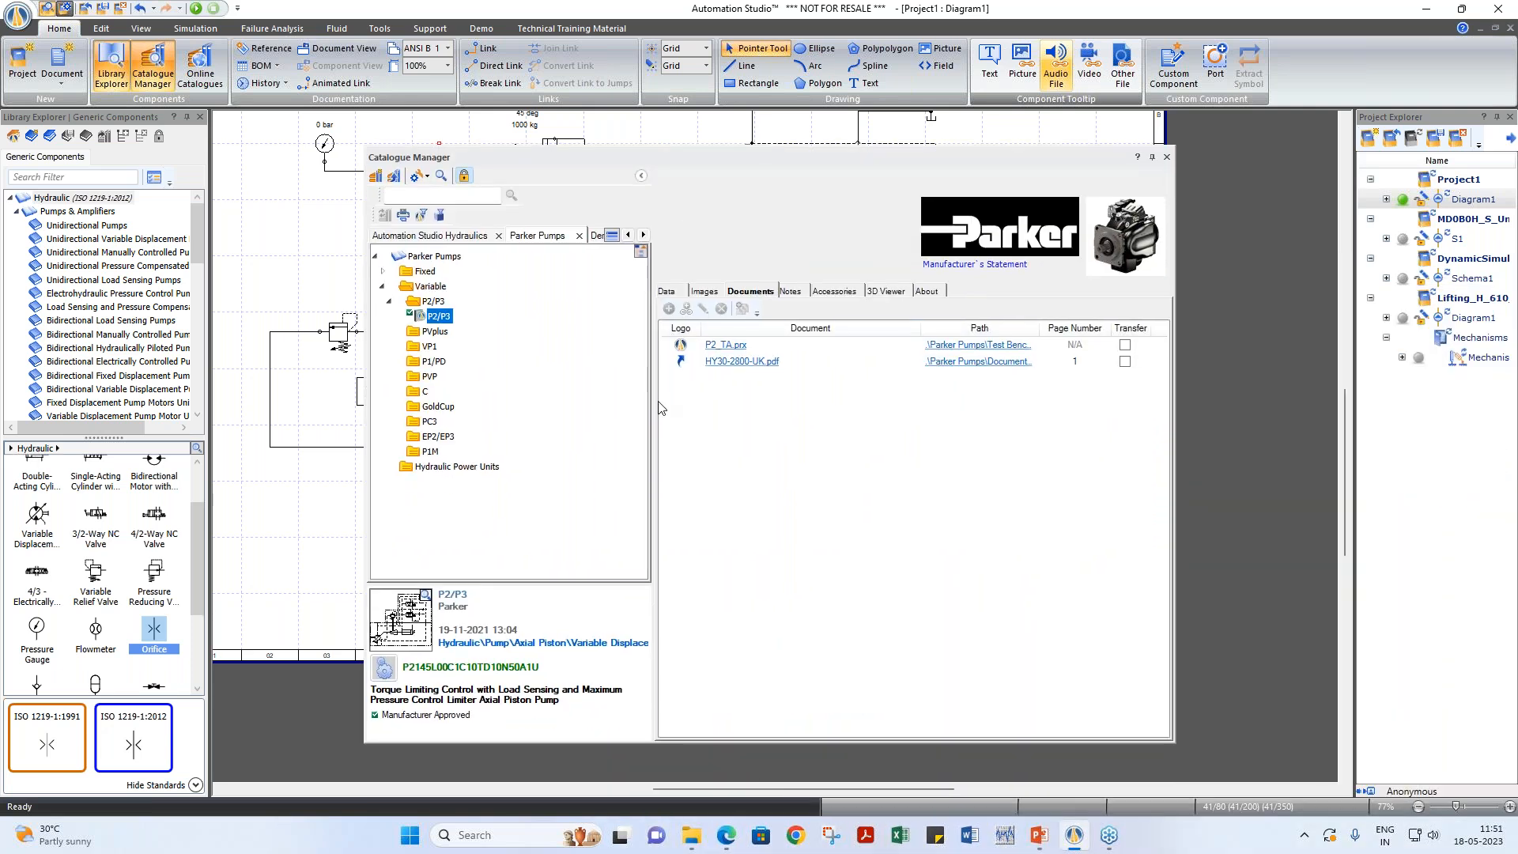
{"action": "left_click", "coordinate": [666, 293]}
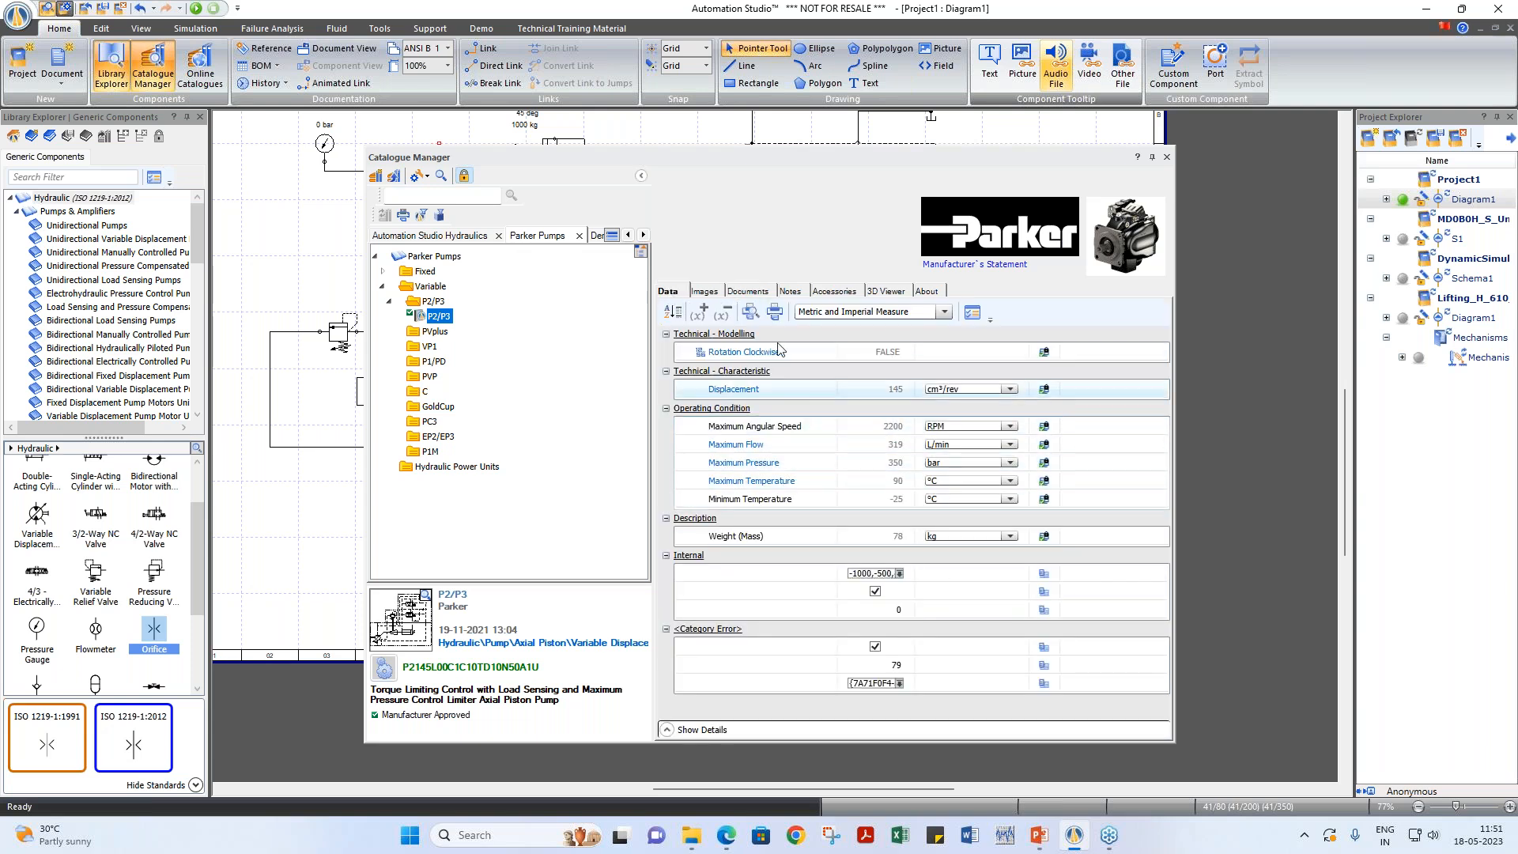
{"action": "left_click", "coordinate": [704, 292]}
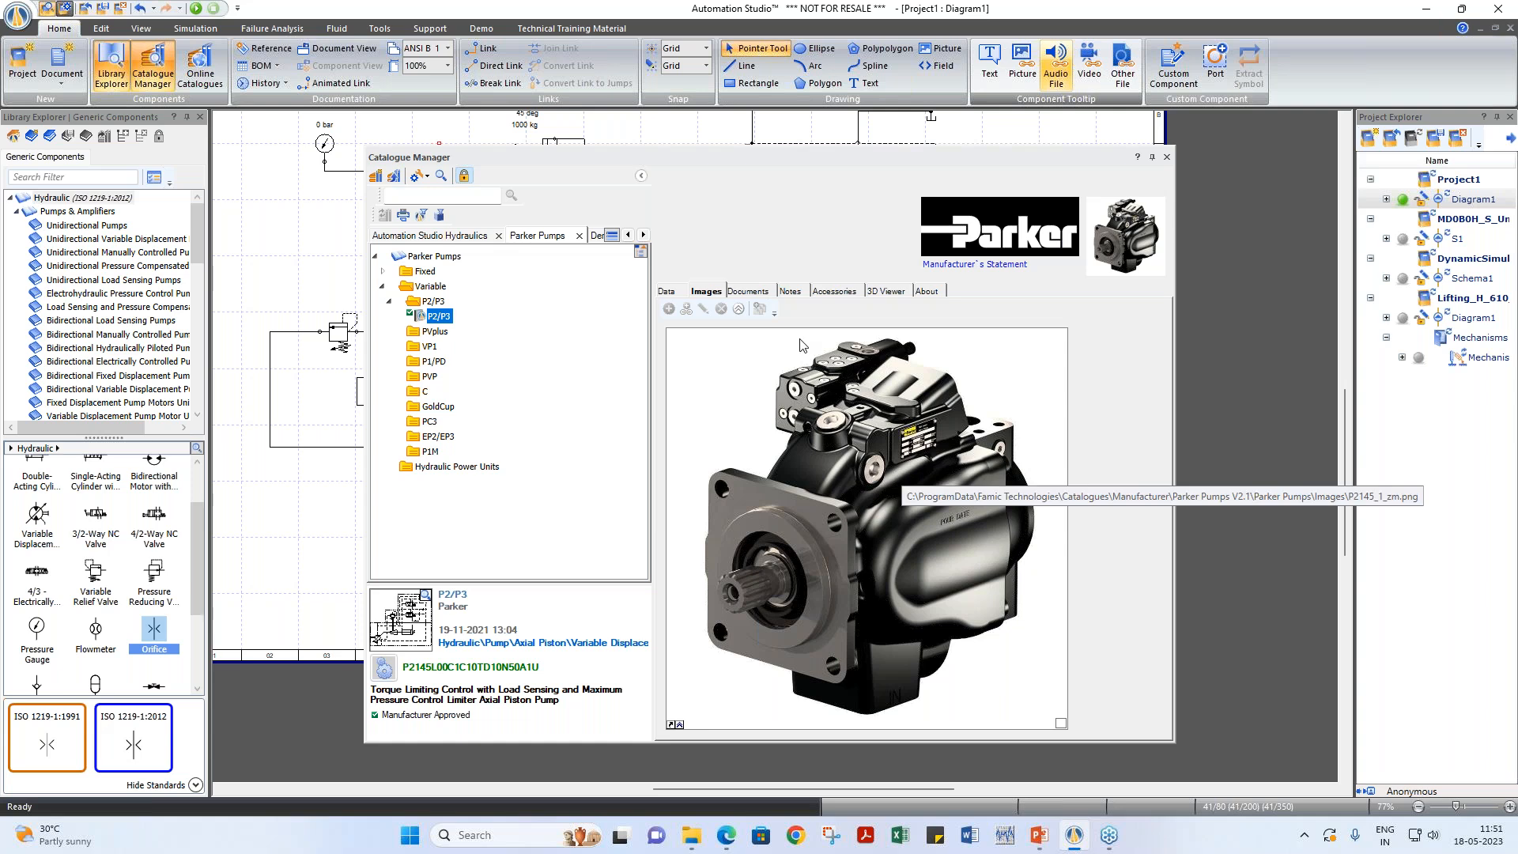
{"action": "left_click", "coordinate": [747, 292]}
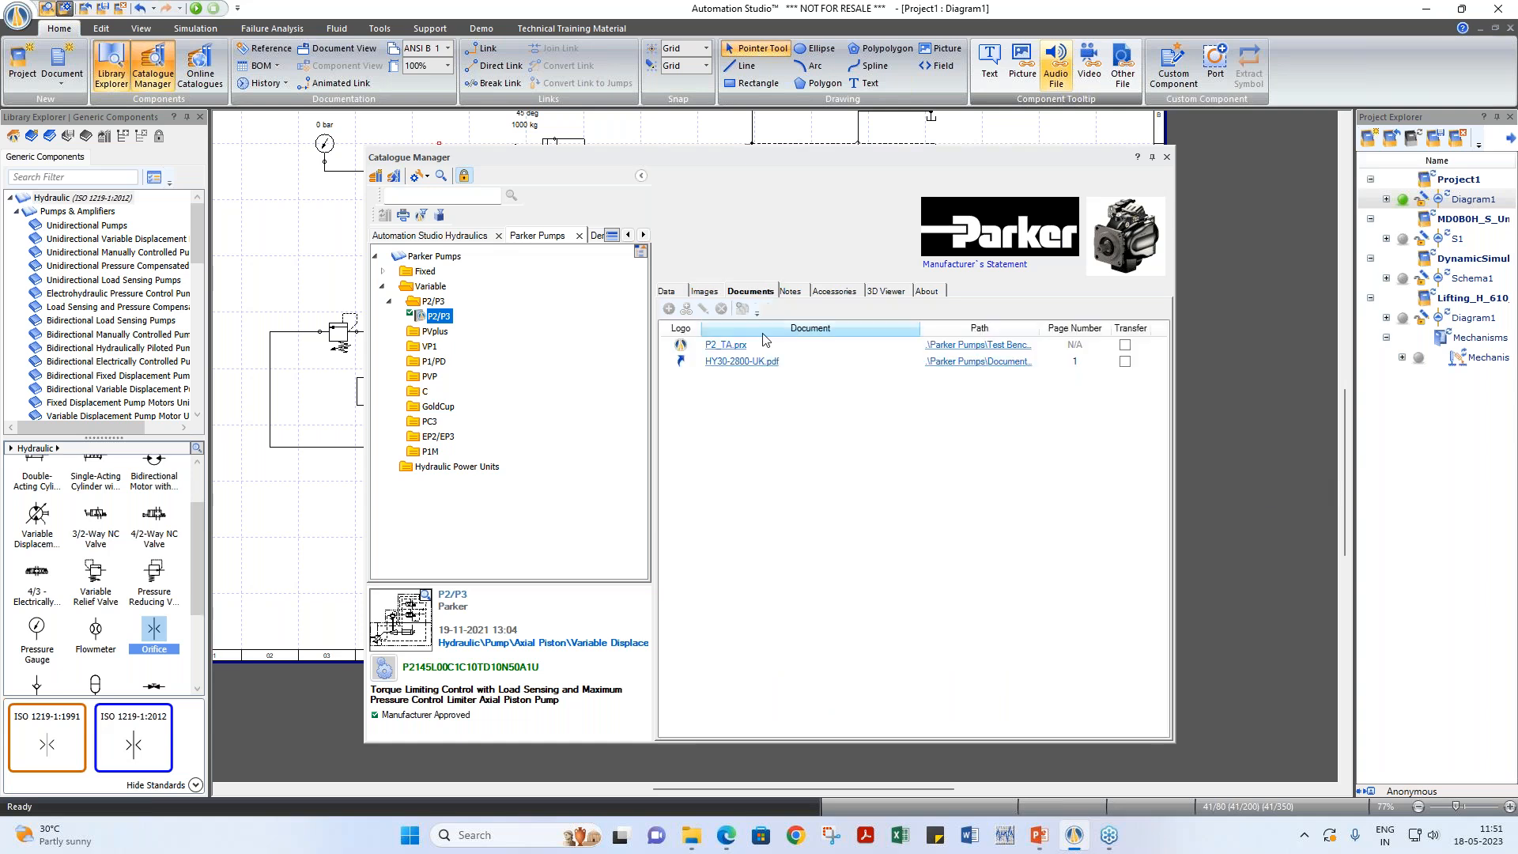
Step: Examine the P2 typical torque control characteristics on page 10 of HY30-2800-UK.pdf at full-page zoom, and return to the catalogue
{"action": "left_click", "coordinate": [741, 362]}
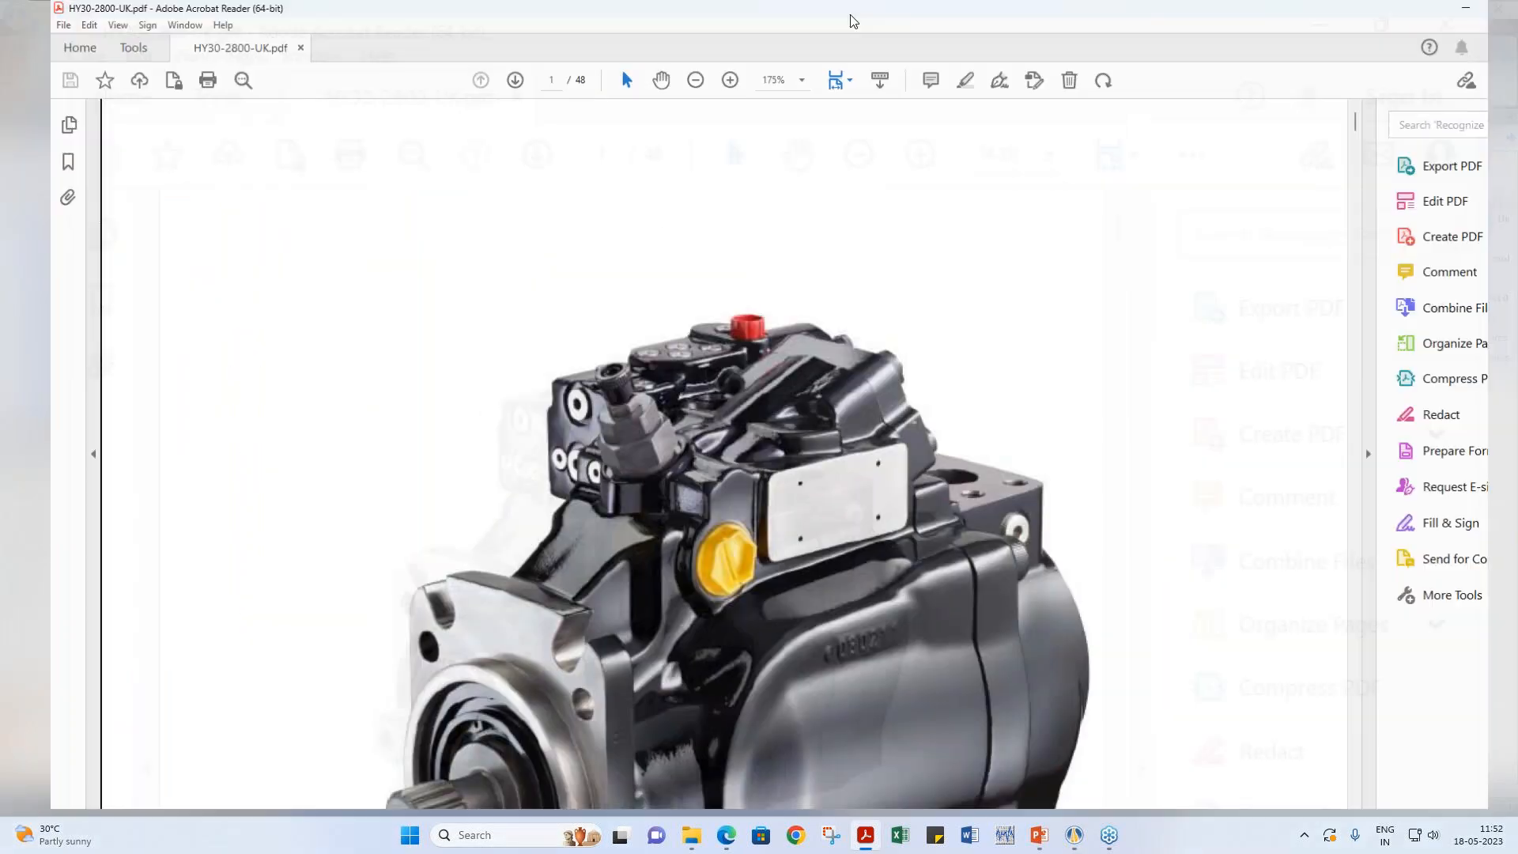
{"action": "left_click", "coordinate": [797, 81]}
{"action": "left_click", "coordinate": [818, 130]}
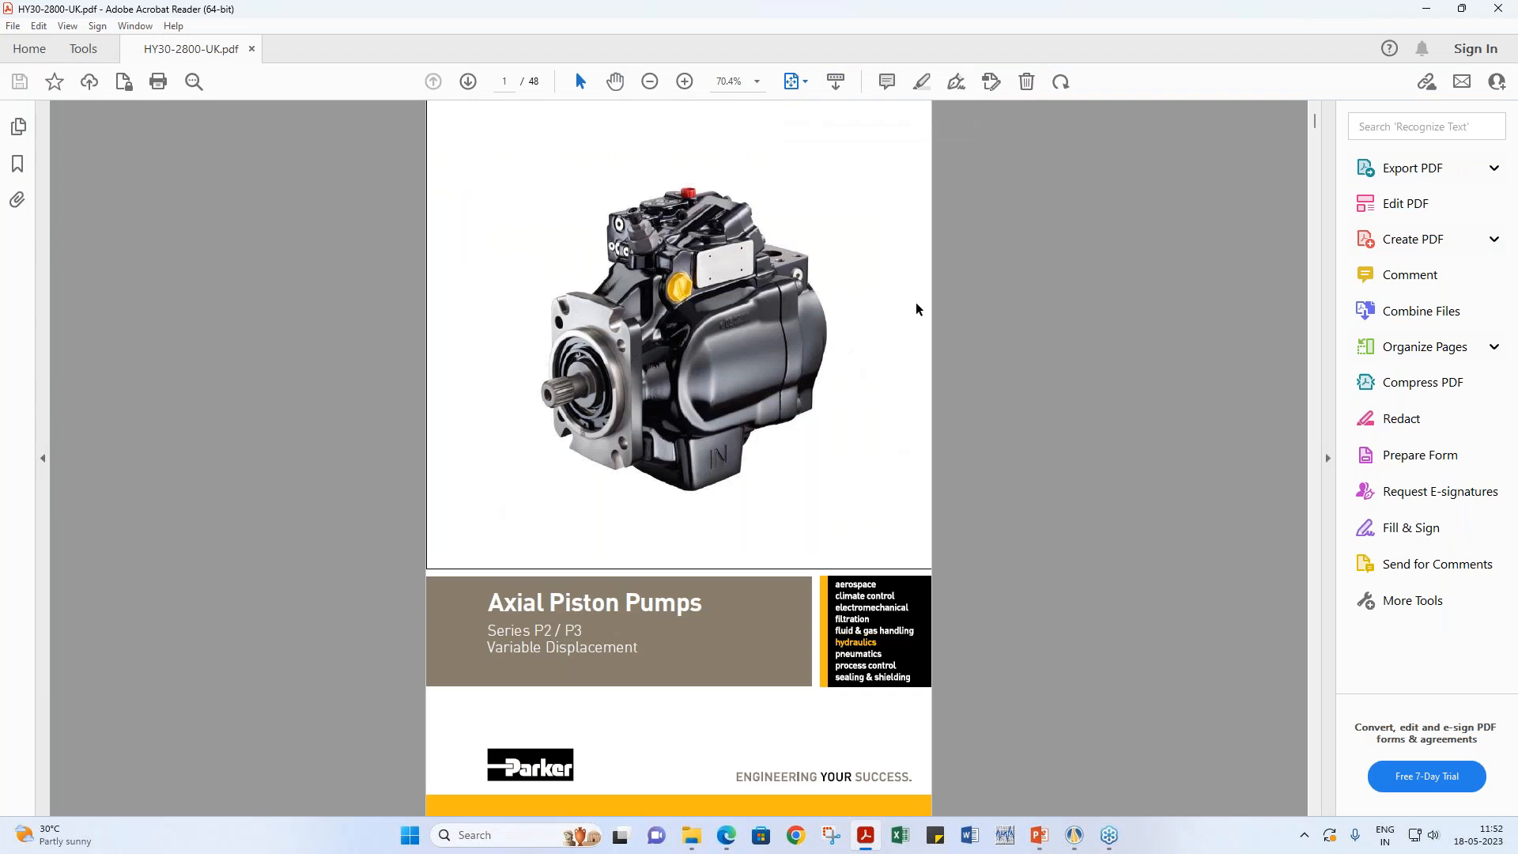
{"action": "scroll", "coordinate": [921, 313], "scroll_direction": "down", "scroll_amount": 4}
{"action": "scroll", "coordinate": [922, 313], "scroll_direction": "down", "scroll_amount": 5}
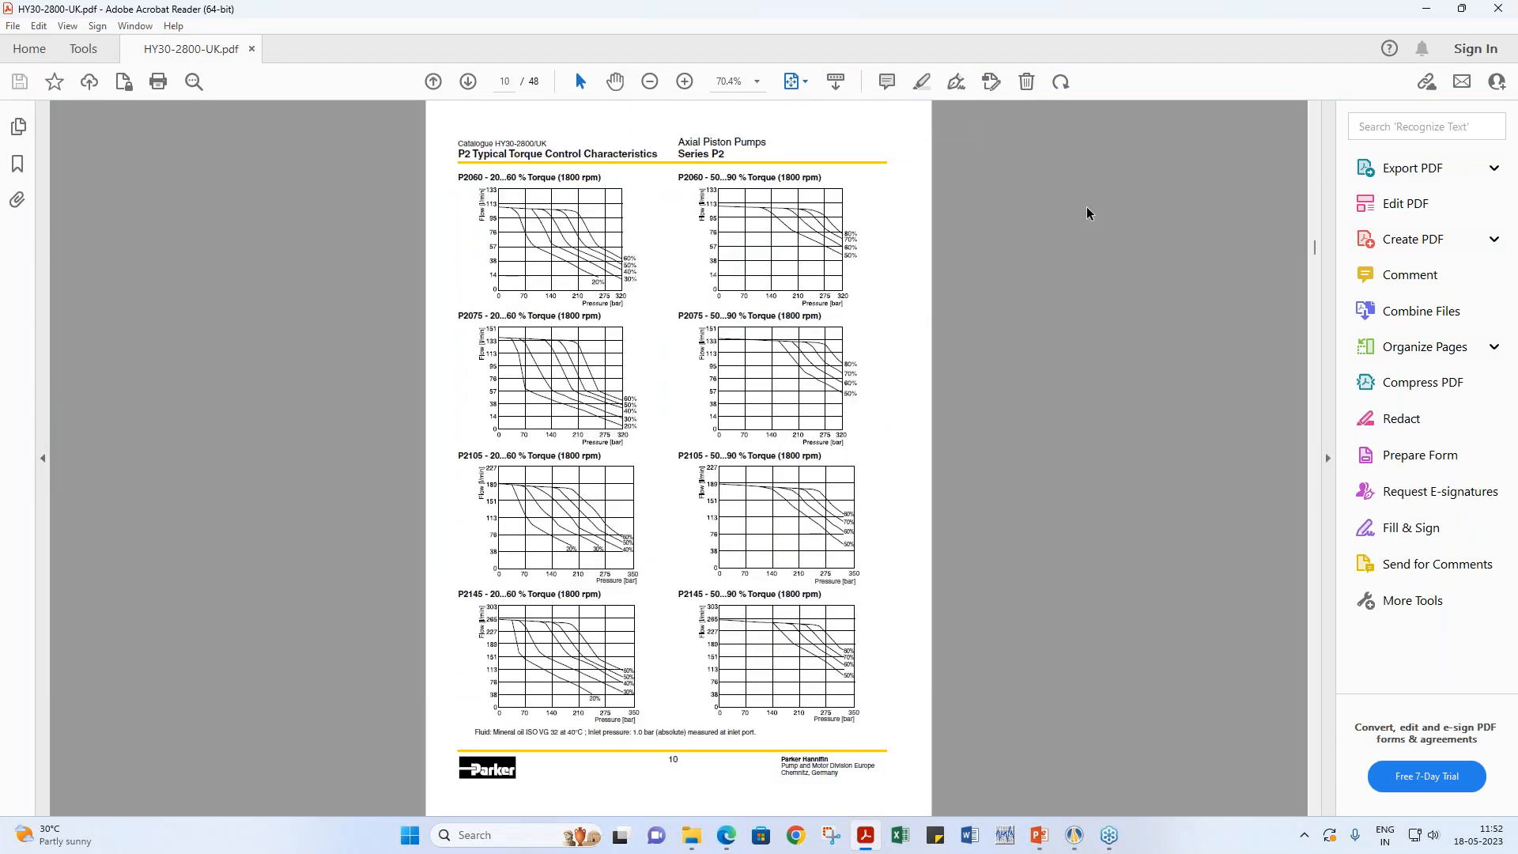
{"action": "left_click", "coordinate": [1430, 15]}
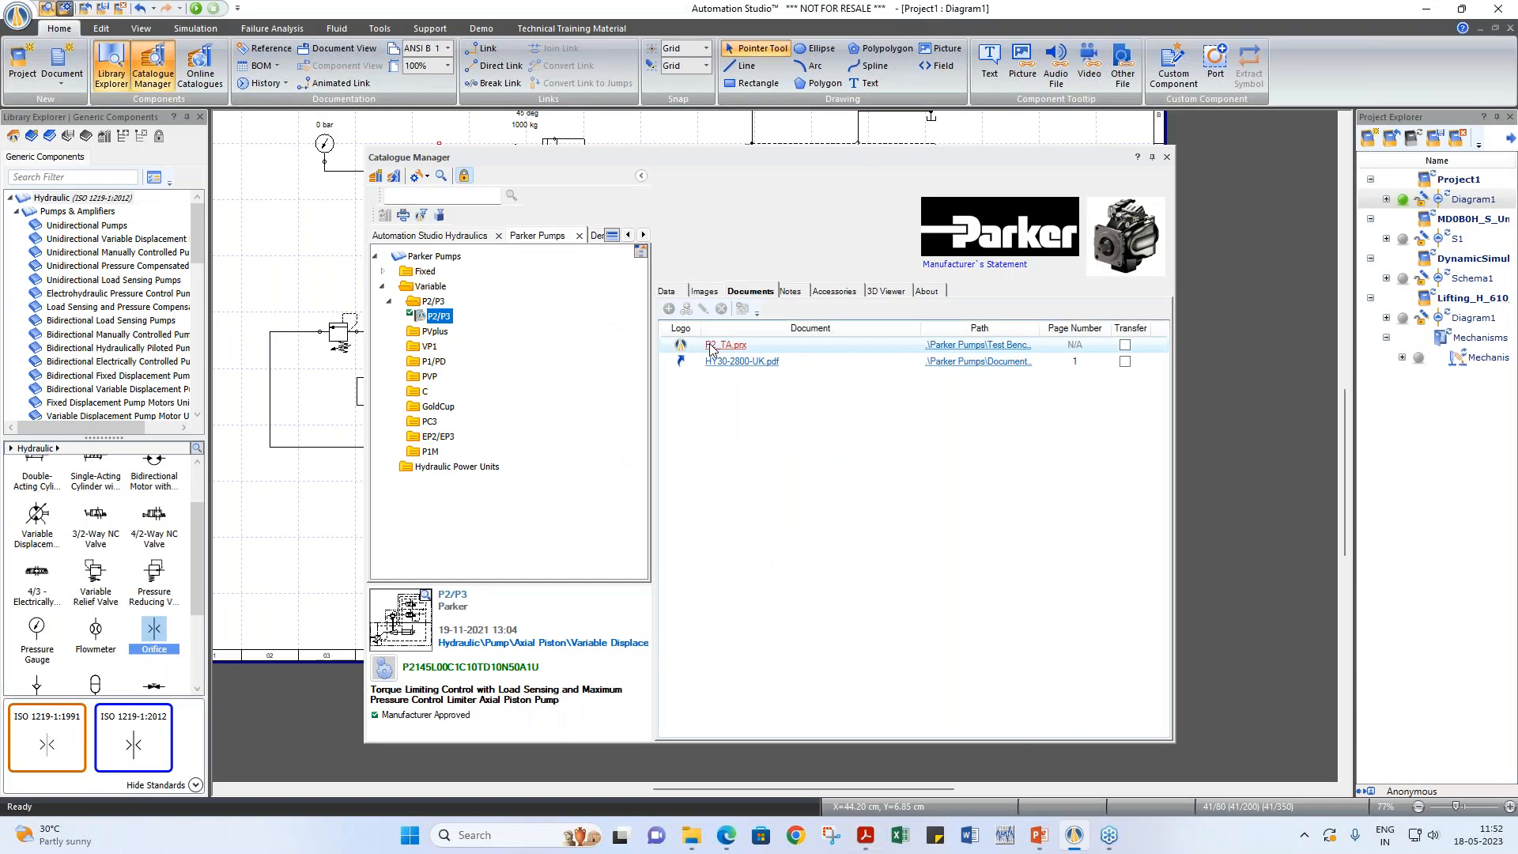
Step: Open the pump's P2_TA.prx test bench, close the catalogue and start simulating the Performance Test diagram
{"action": "left_click", "coordinate": [712, 348]}
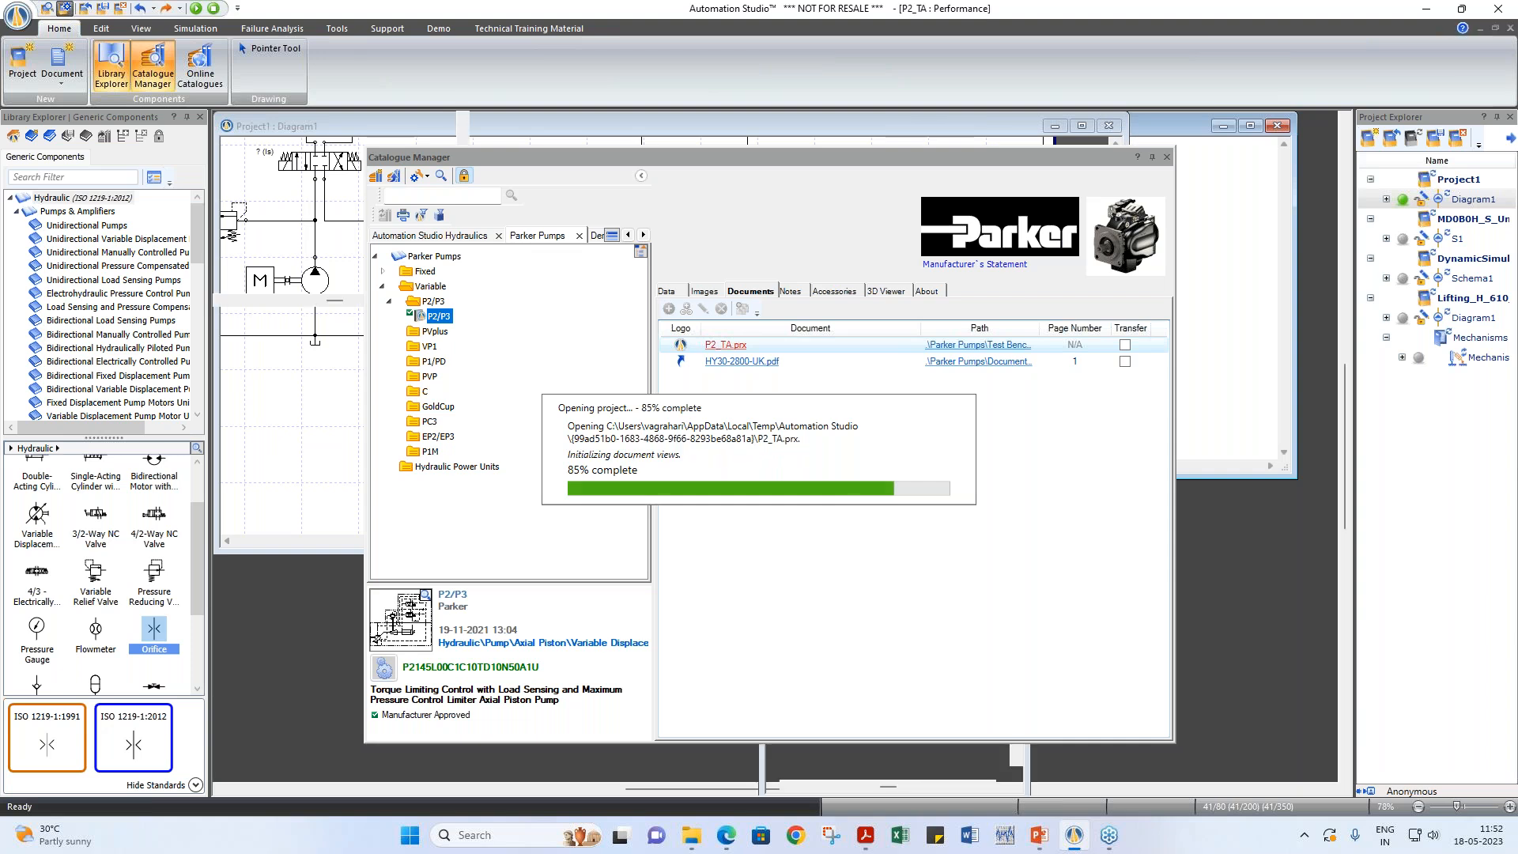
{"action": "left_click", "coordinate": [1167, 159]}
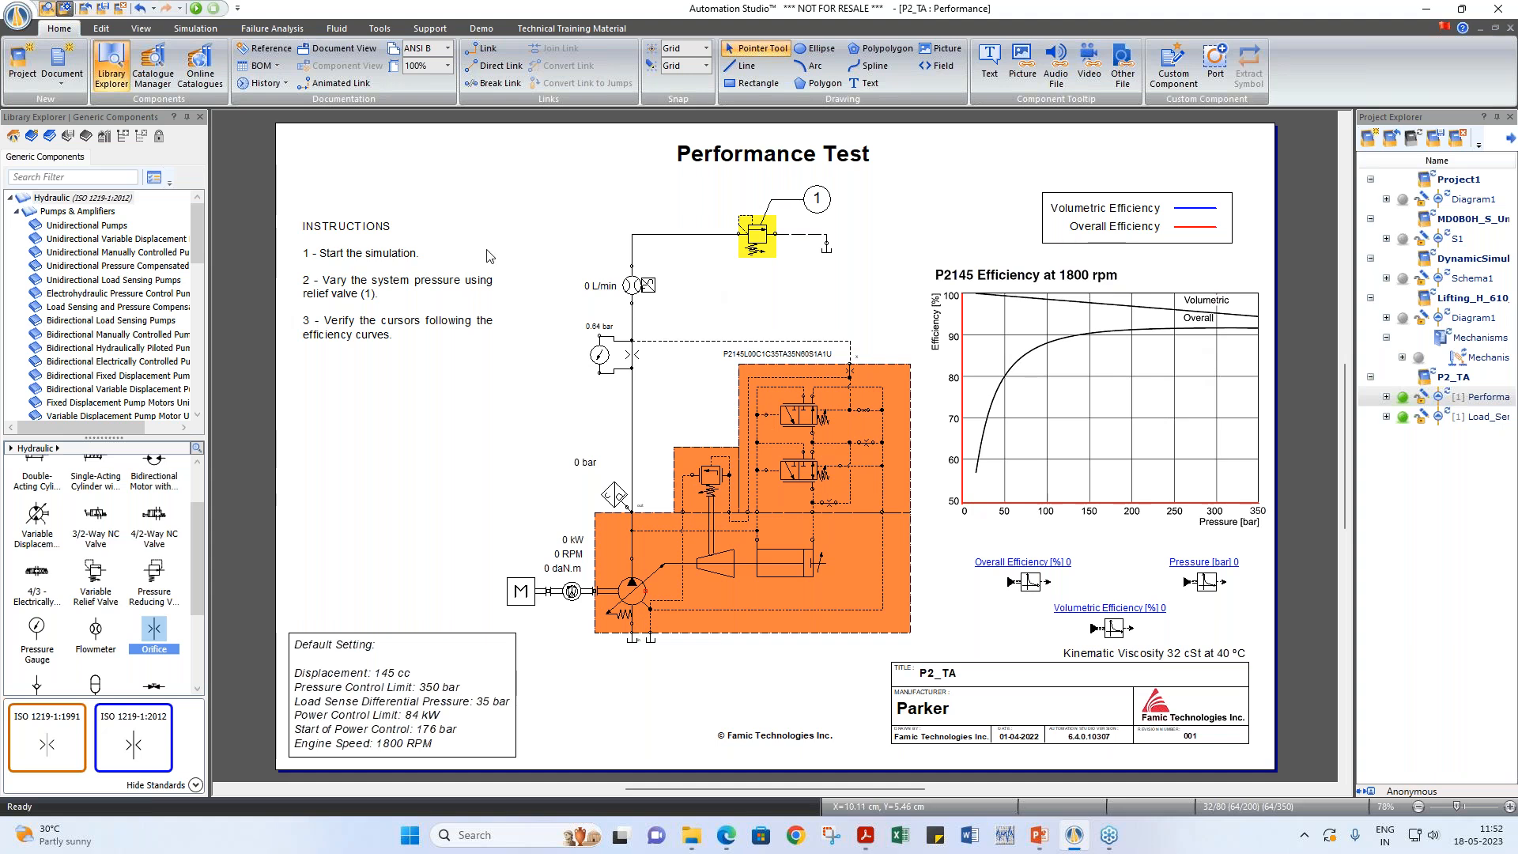
{"action": "left_click", "coordinate": [195, 9]}
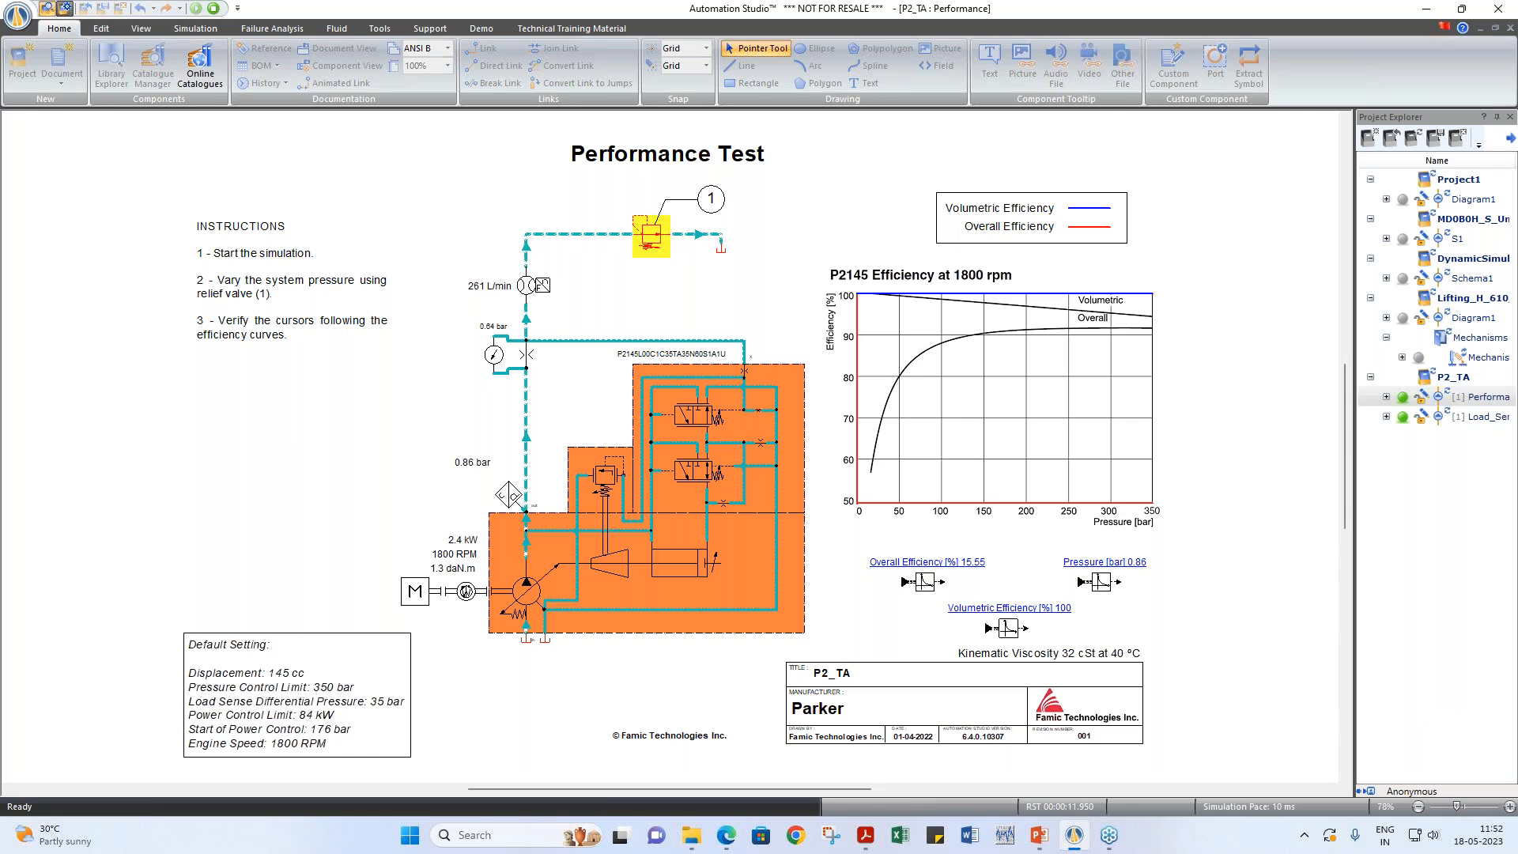
Step: Set the cracking pressure of relief valve (1) to 36 bar in the running performance test
{"action": "left_click", "coordinate": [650, 232]}
{"action": "left_click_drag", "start_coordinate": [703, 241], "coordinate": [721, 231]}
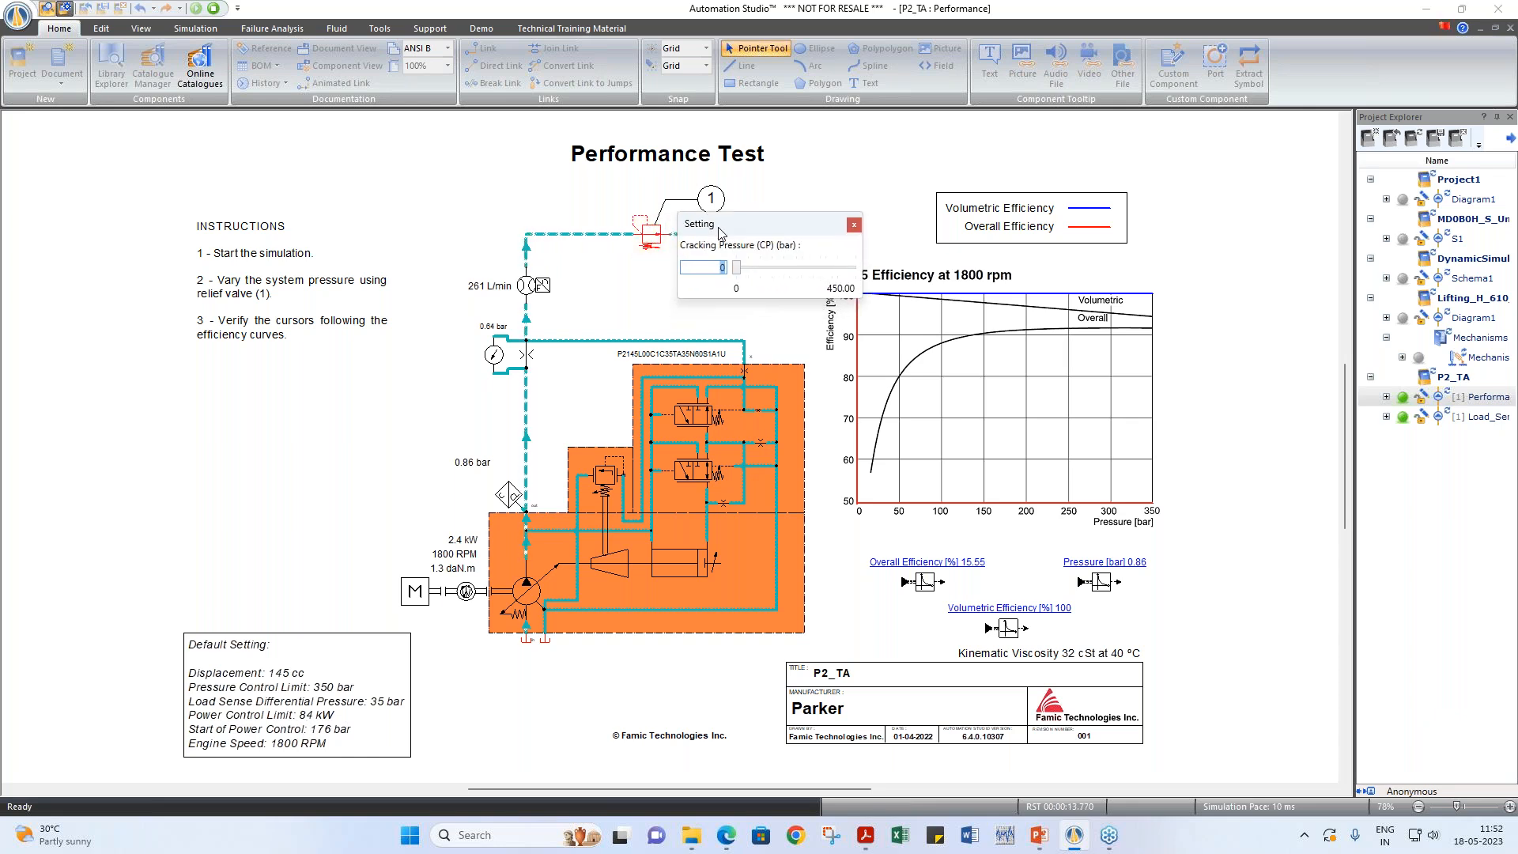
{"action": "left_click", "coordinate": [741, 268]}
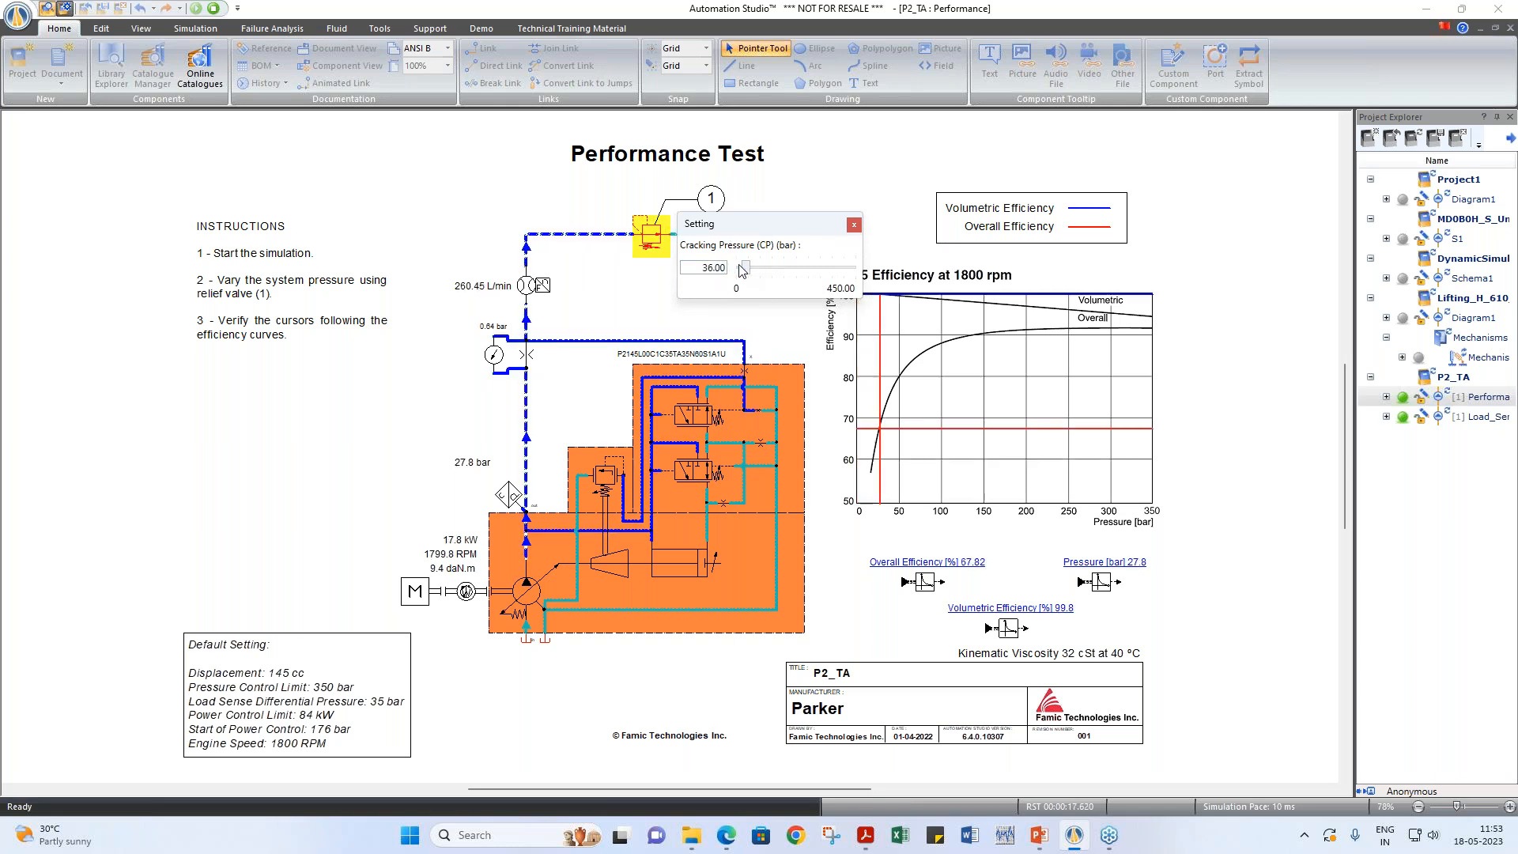
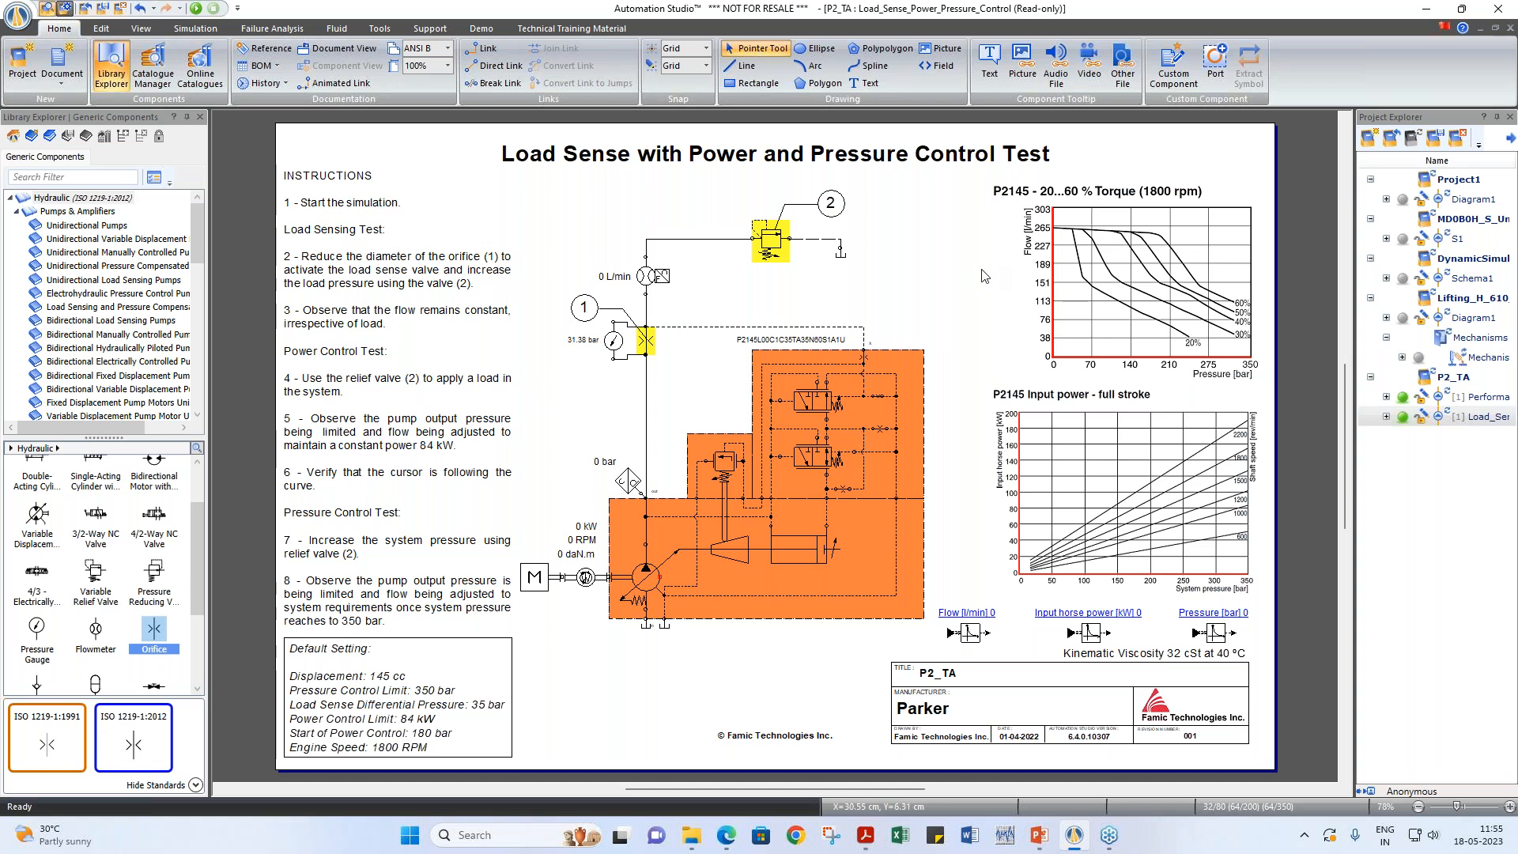
Step: Return to Diagram1 of Project1 and clear the load-sensing circuit, the Parker pump and the unconnected cylinders from it
{"action": "left_click", "coordinate": [1498, 201]}
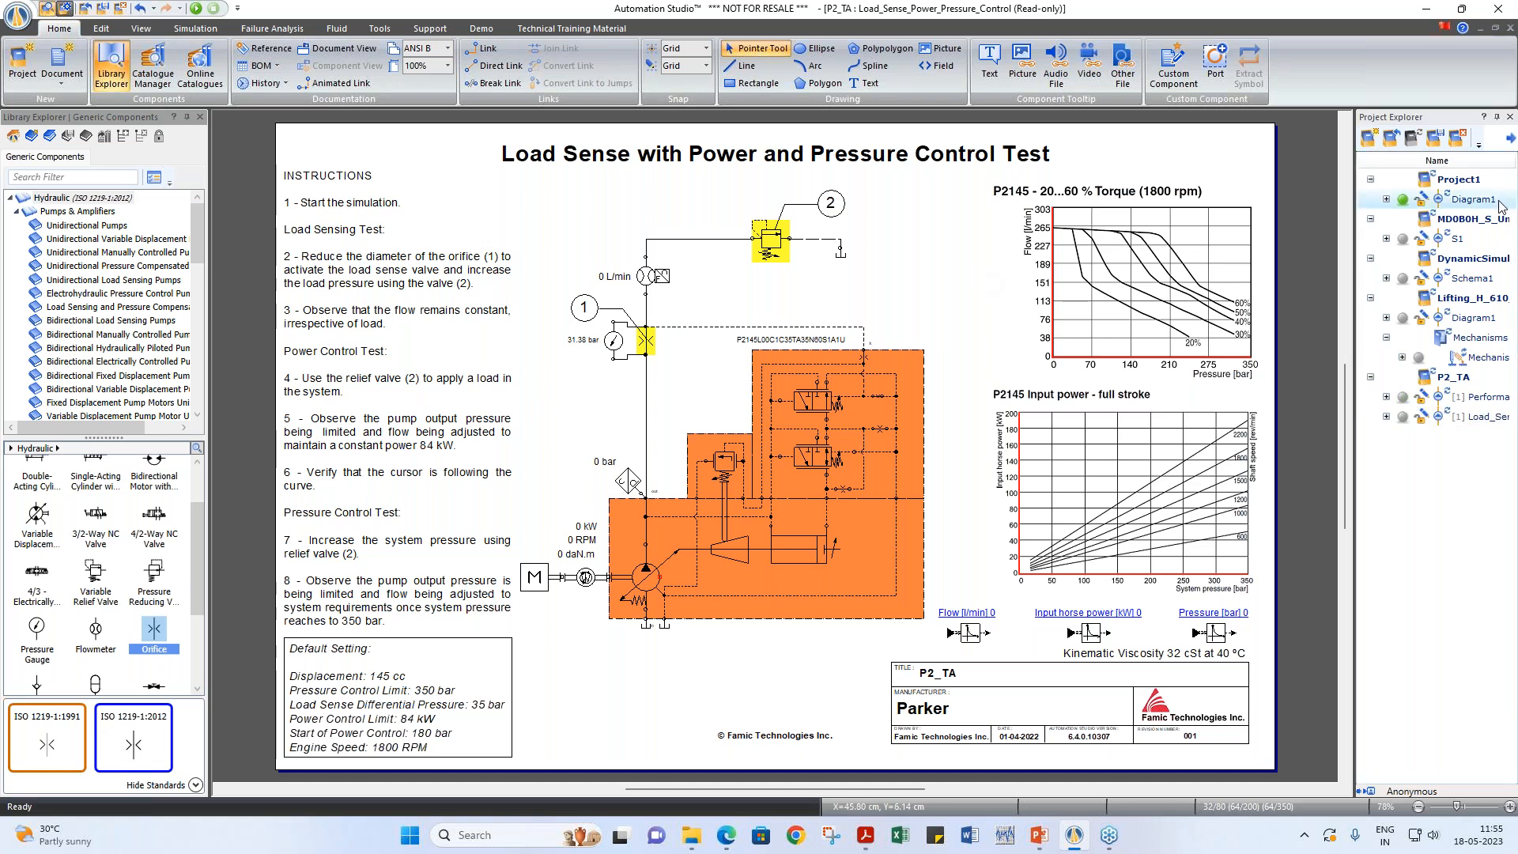
{"action": "double_click", "coordinate": [1499, 203]}
{"action": "scroll", "coordinate": [988, 466], "scroll_direction": "down", "scroll_amount": 2}
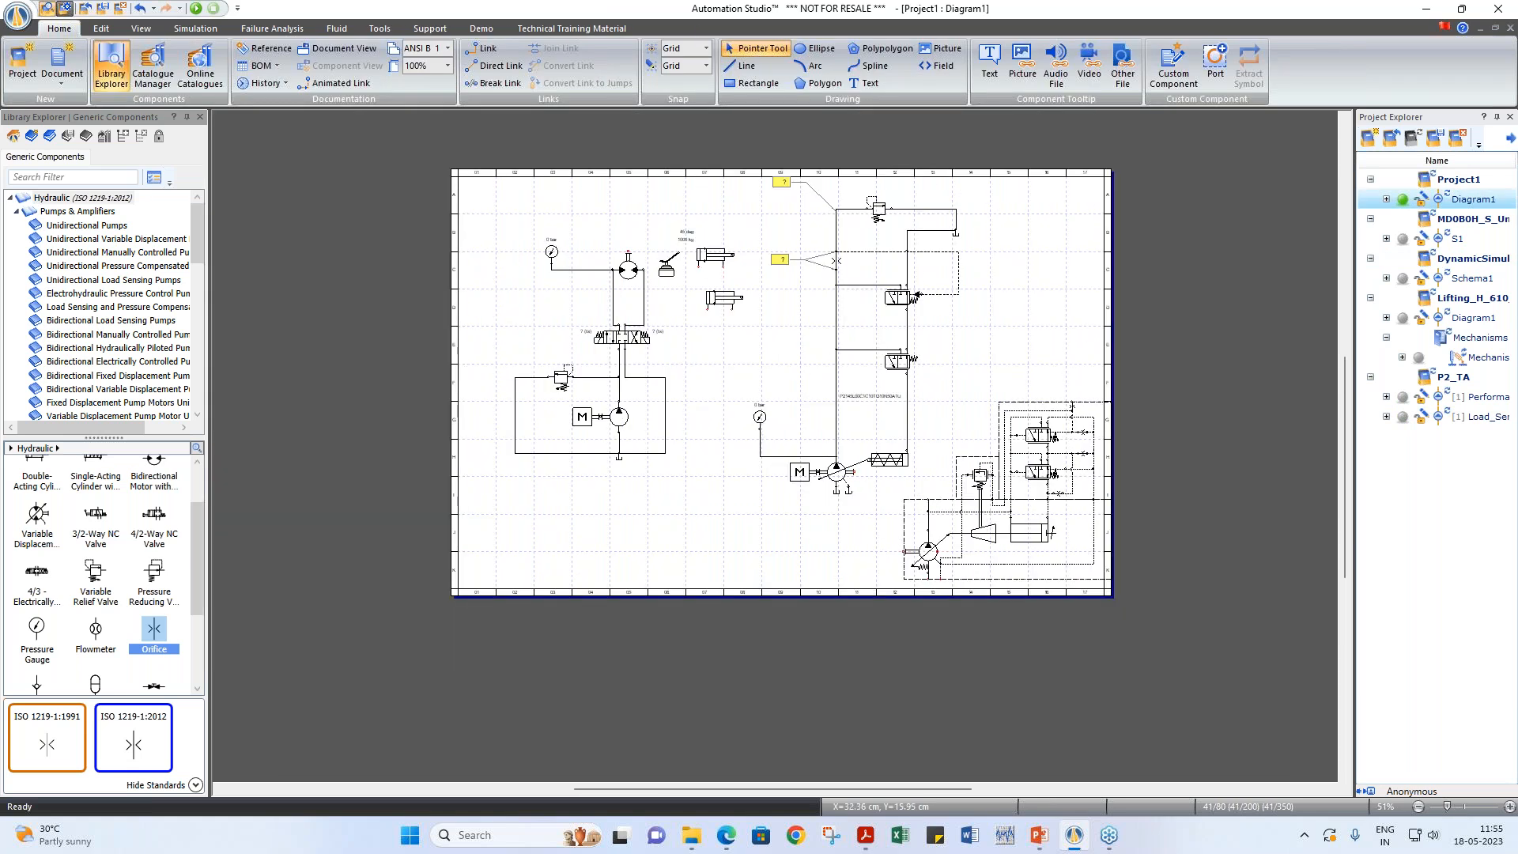
{"action": "left_click", "coordinate": [931, 510]}
{"action": "key", "text": "ctrl+z"}
{"action": "key", "text": "ctrl+z"}
Step: Select the PMV0 pump from the PM series in the Poclain Pumps and Motors catalogue
{"action": "scroll", "coordinate": [909, 308], "scroll_direction": "up", "scroll_amount": 1}
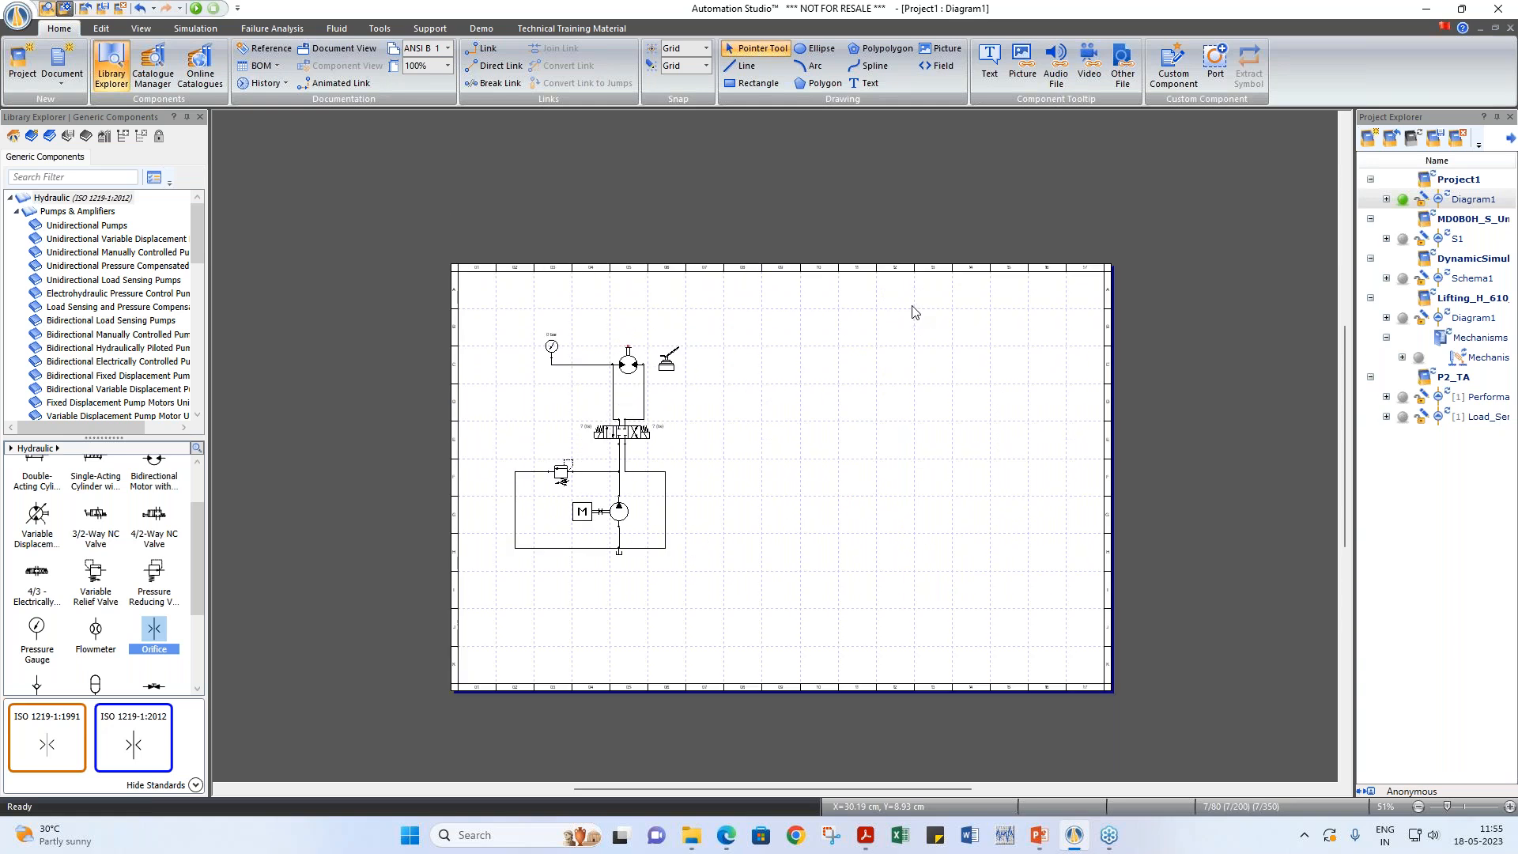
{"action": "scroll", "coordinate": [816, 472], "scroll_direction": "up", "scroll_amount": 2}
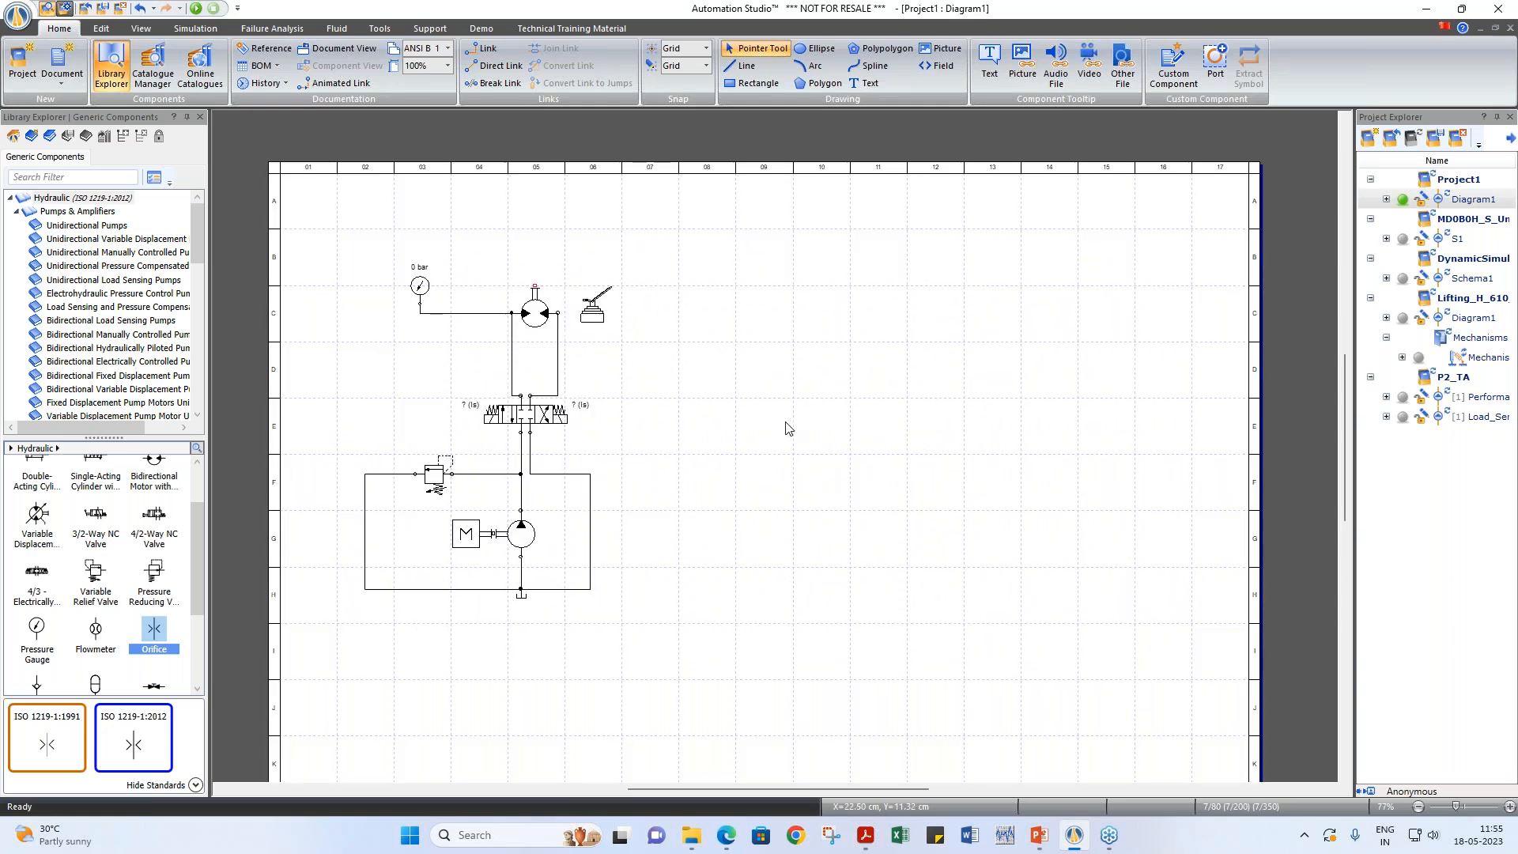
{"action": "scroll", "coordinate": [786, 428], "scroll_direction": "down", "scroll_amount": 1}
{"action": "left_click", "coordinate": [150, 89]}
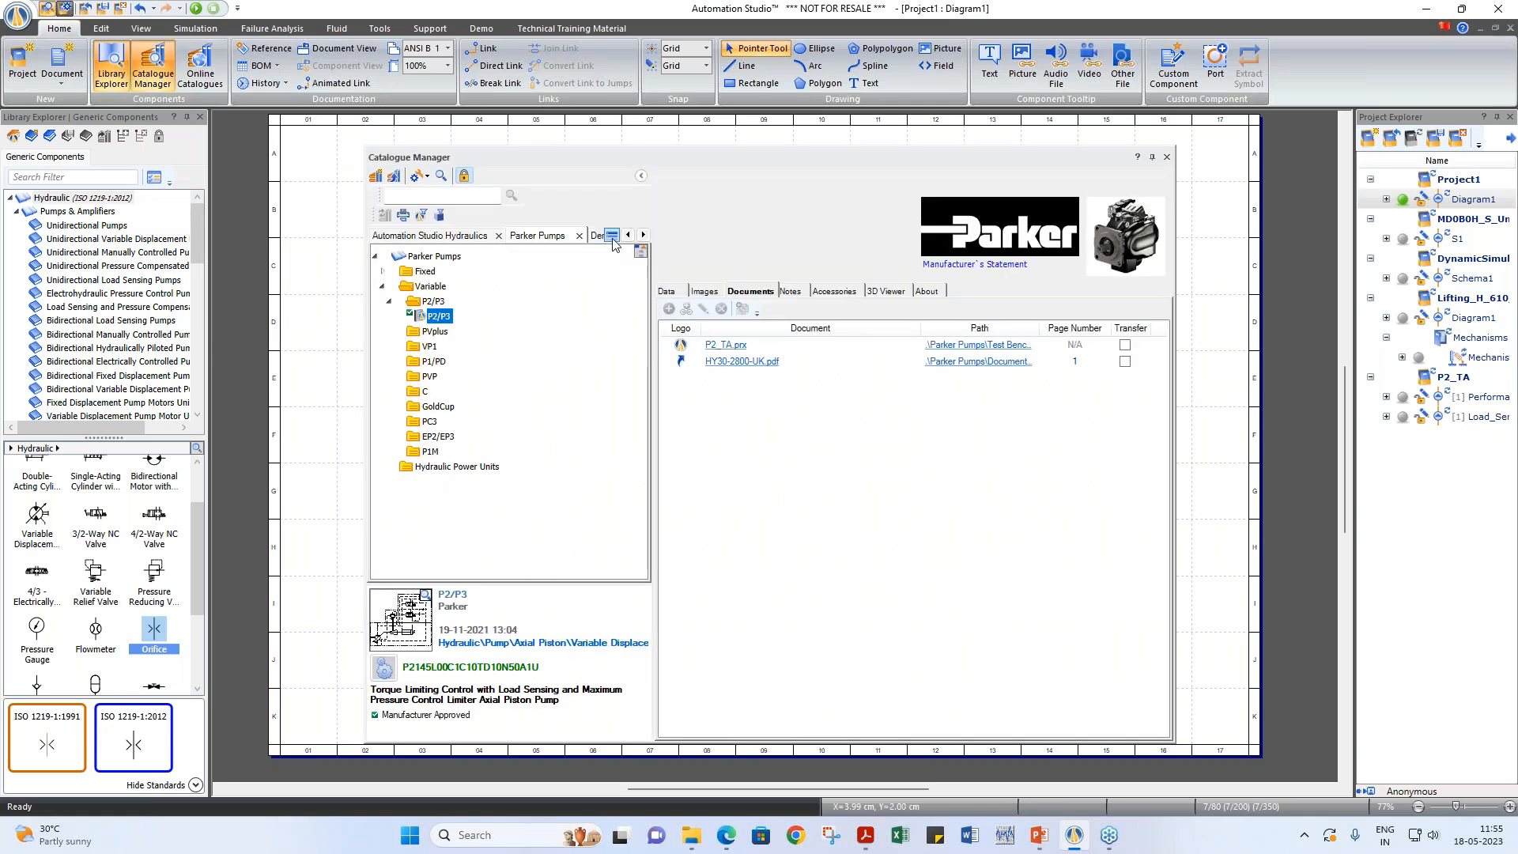
{"action": "left_click", "coordinate": [613, 239]}
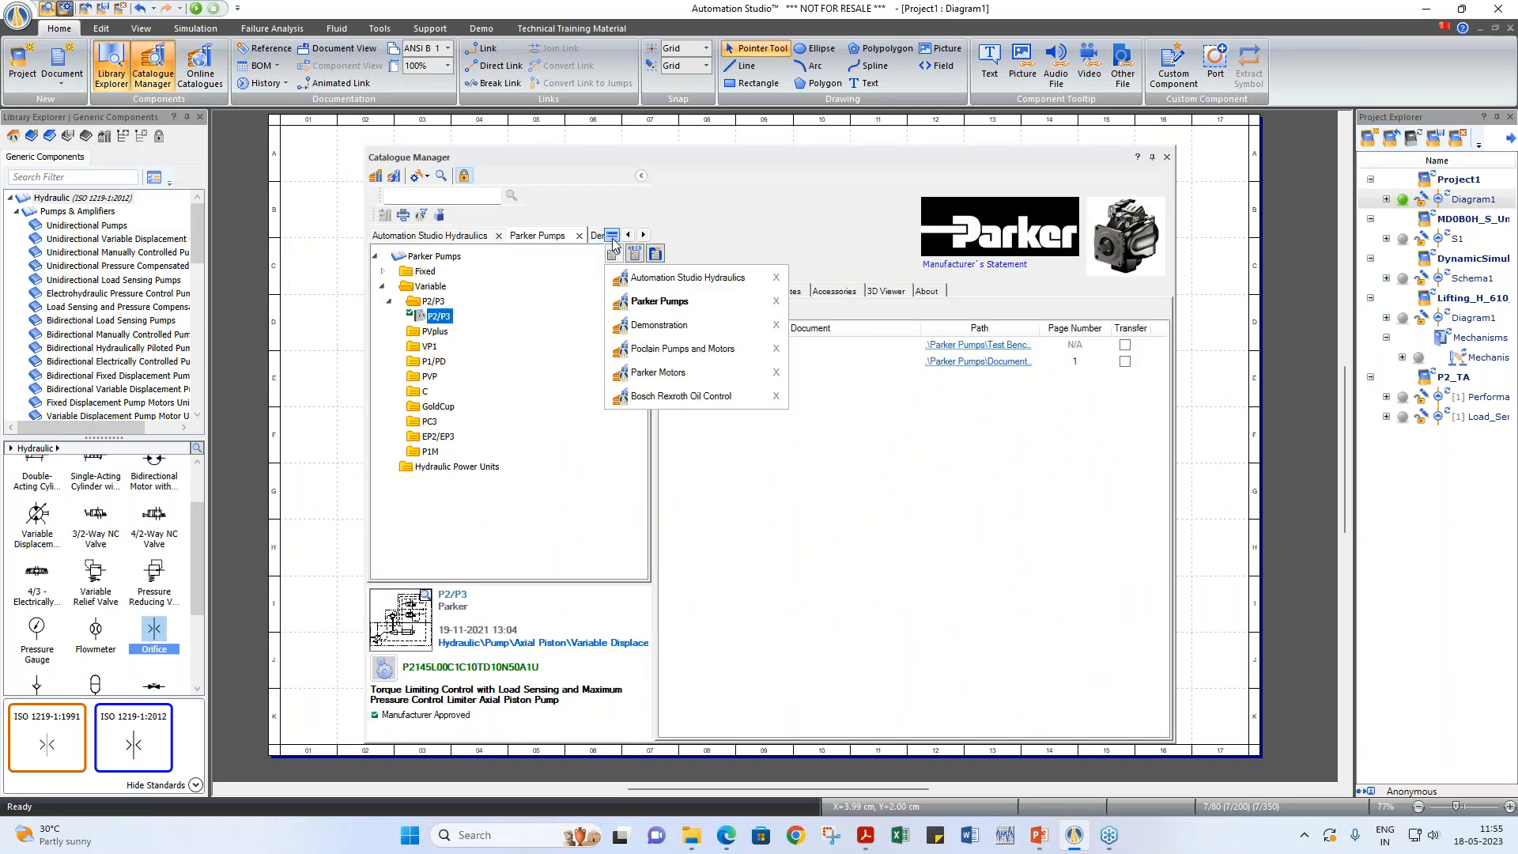
{"action": "left_click", "coordinate": [672, 349]}
{"action": "double_click", "coordinate": [427, 271]}
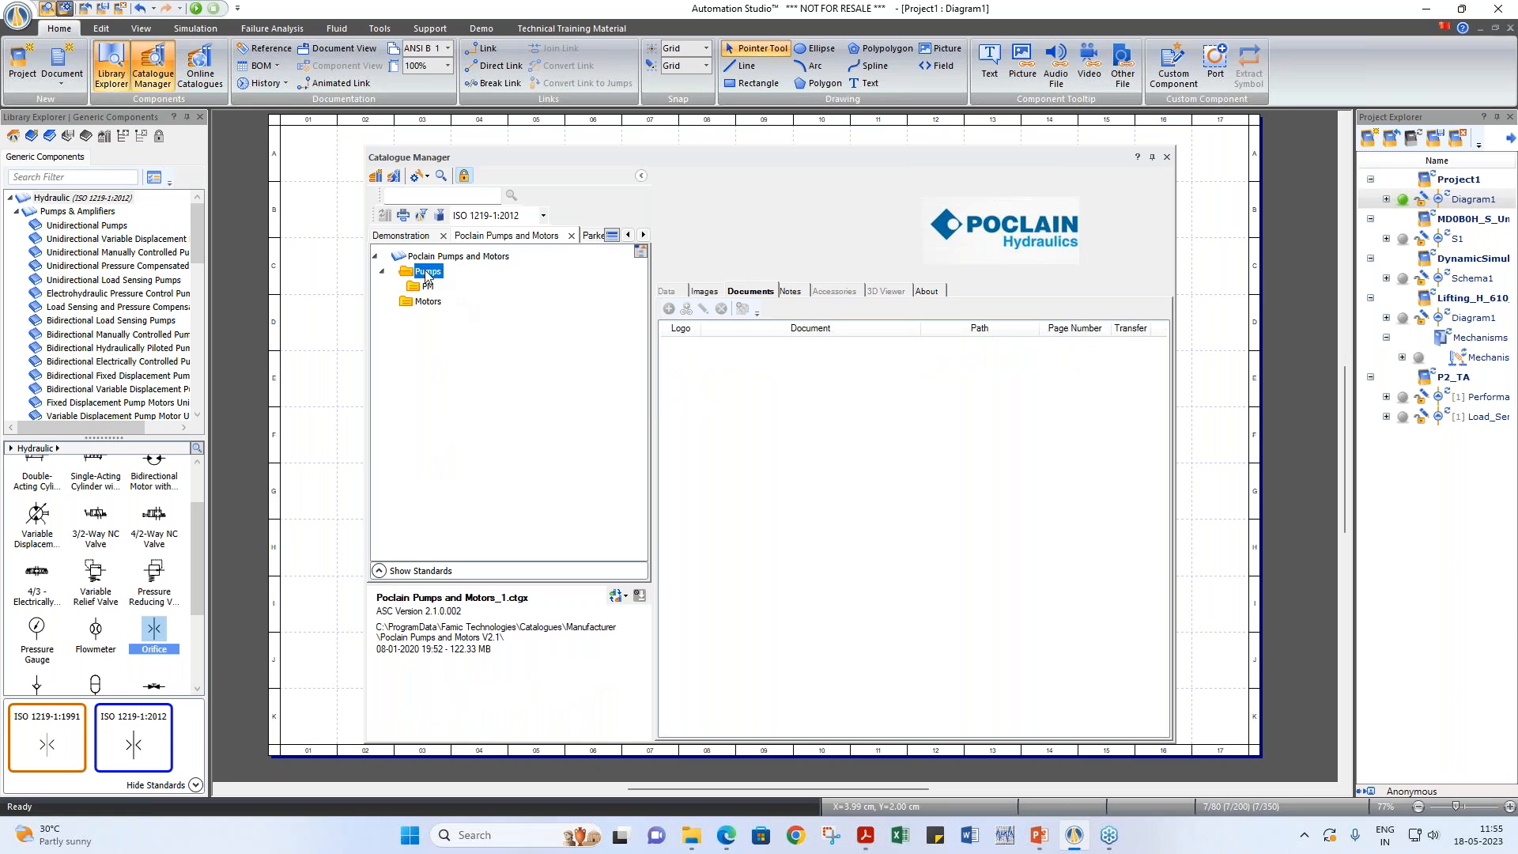
{"action": "double_click", "coordinate": [428, 287]}
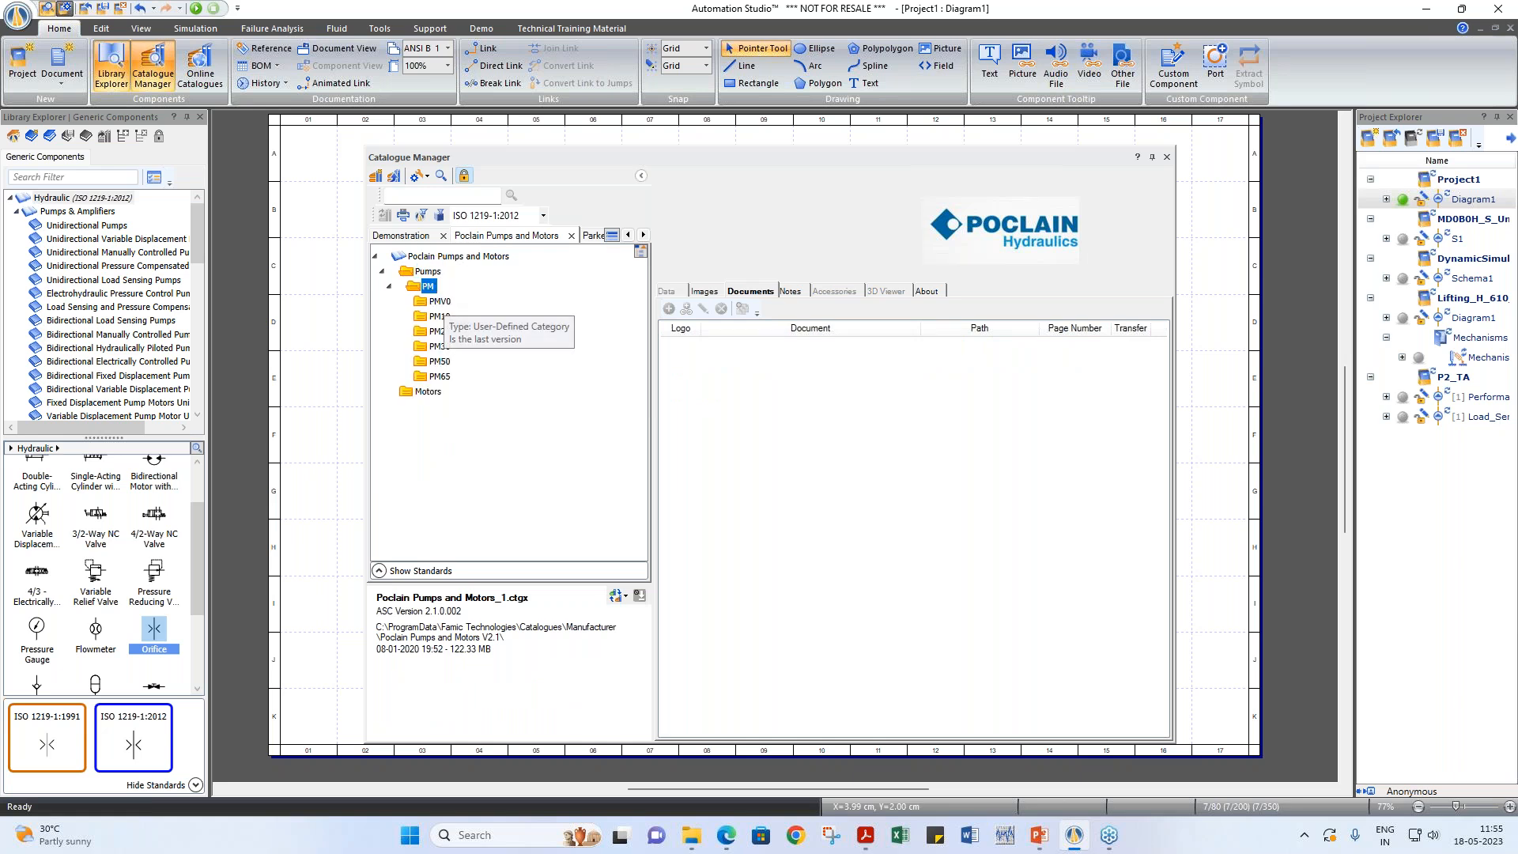
{"action": "double_click", "coordinate": [439, 301]}
{"action": "left_click", "coordinate": [445, 315]}
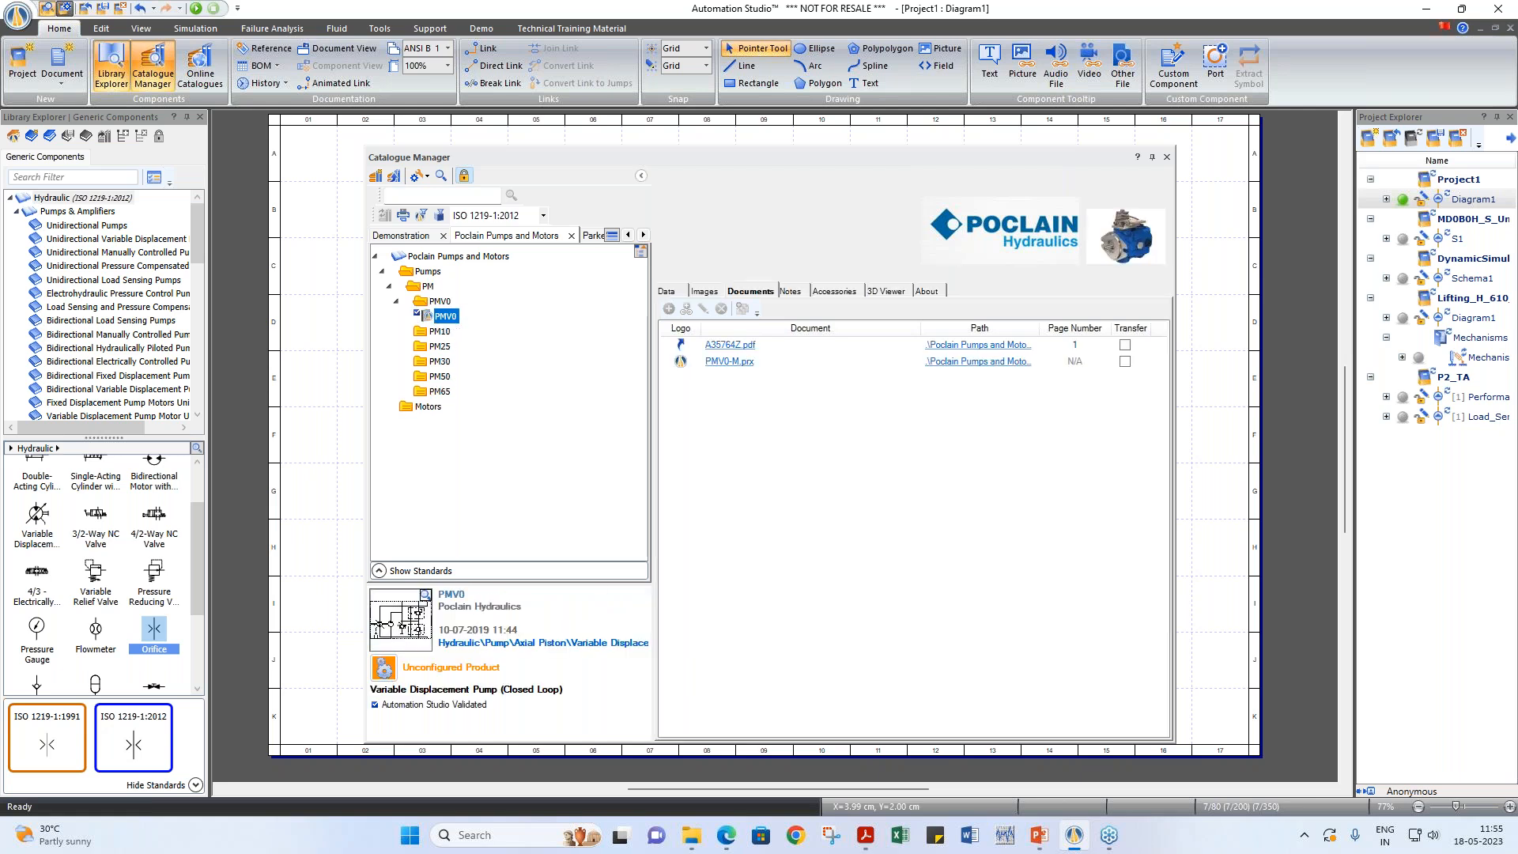
Step: Start configuring the PMV0 pump with Direct Mechanical Control and Without Filter
{"action": "left_click", "coordinate": [383, 667]}
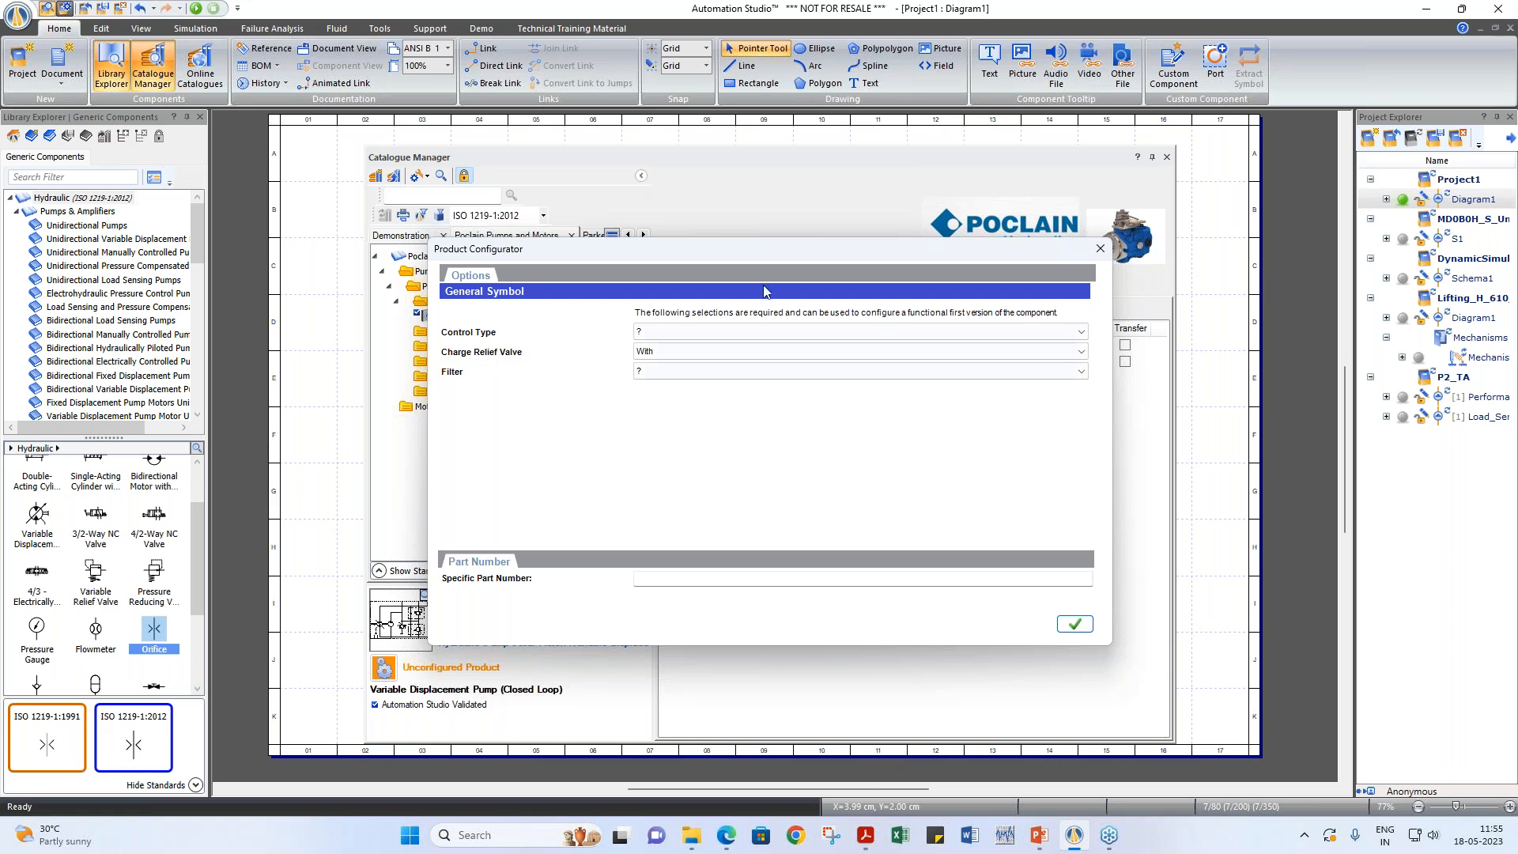
{"action": "left_click", "coordinate": [759, 332]}
{"action": "left_click", "coordinate": [707, 345]}
{"action": "left_click", "coordinate": [695, 372]}
{"action": "left_click", "coordinate": [695, 387]}
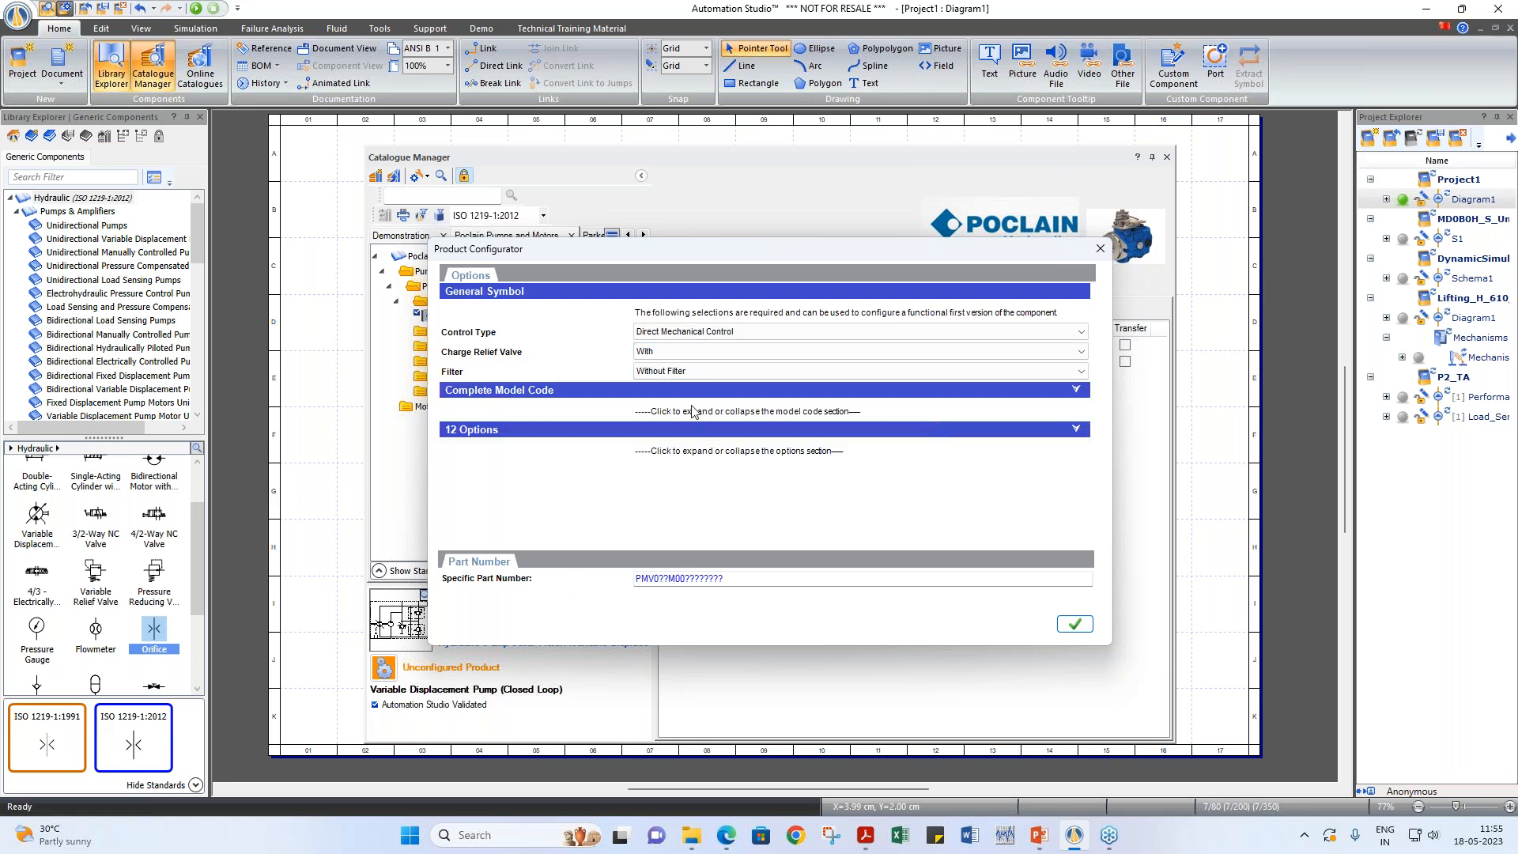
Step: Set the PMV0 displacement to 17.85 [1.09] and the mounting flange and shaft to SAE A - Splined Shaft (z=9; 16/32 D.P.)
{"action": "left_click", "coordinate": [1073, 390]}
{"action": "left_click", "coordinate": [696, 431]}
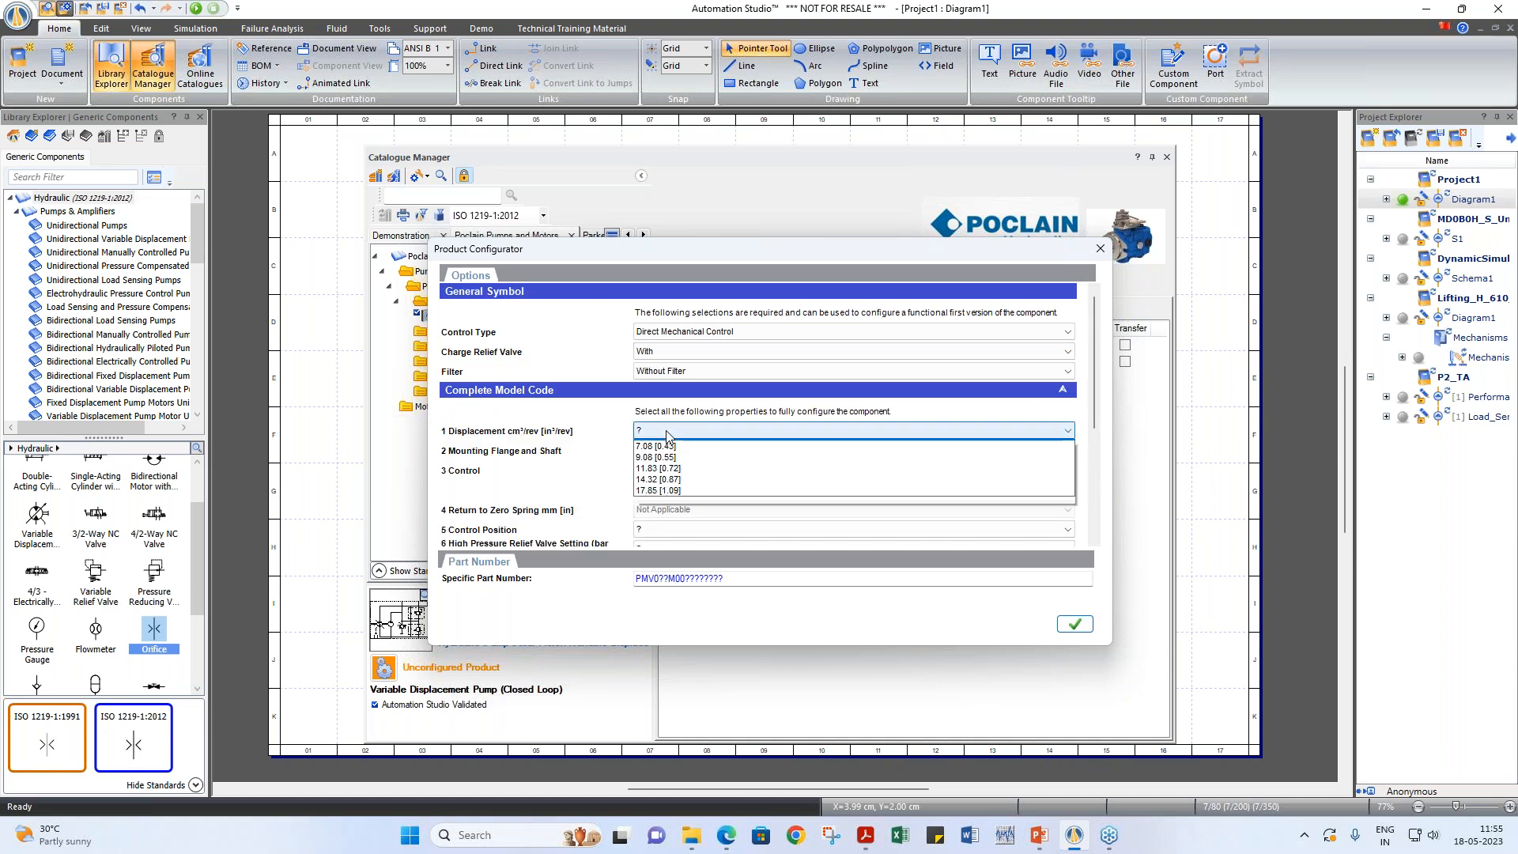
{"action": "left_click", "coordinate": [687, 501]}
{"action": "left_click", "coordinate": [680, 451]}
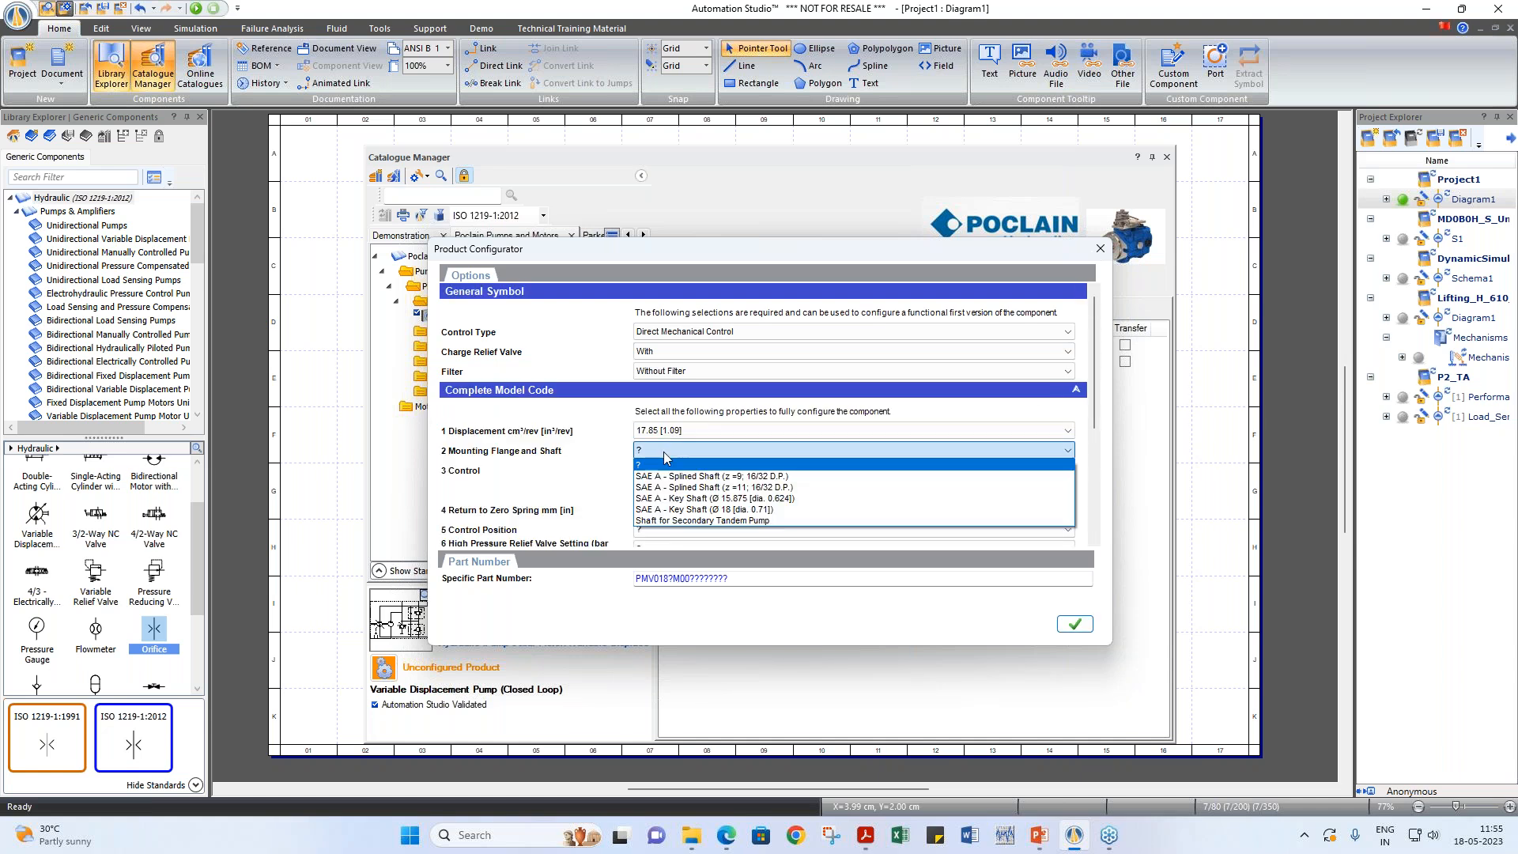
{"action": "left_click", "coordinate": [678, 475]}
Step: Set the PMV0 pump's control position to Control on the Top and its high pressure relief valve setting to 300 [4351]
{"action": "scroll", "coordinate": [672, 443], "scroll_direction": "down", "scroll_amount": 2}
{"action": "left_click", "coordinate": [670, 437]}
{"action": "left_click", "coordinate": [672, 456]}
{"action": "left_click", "coordinate": [671, 454]}
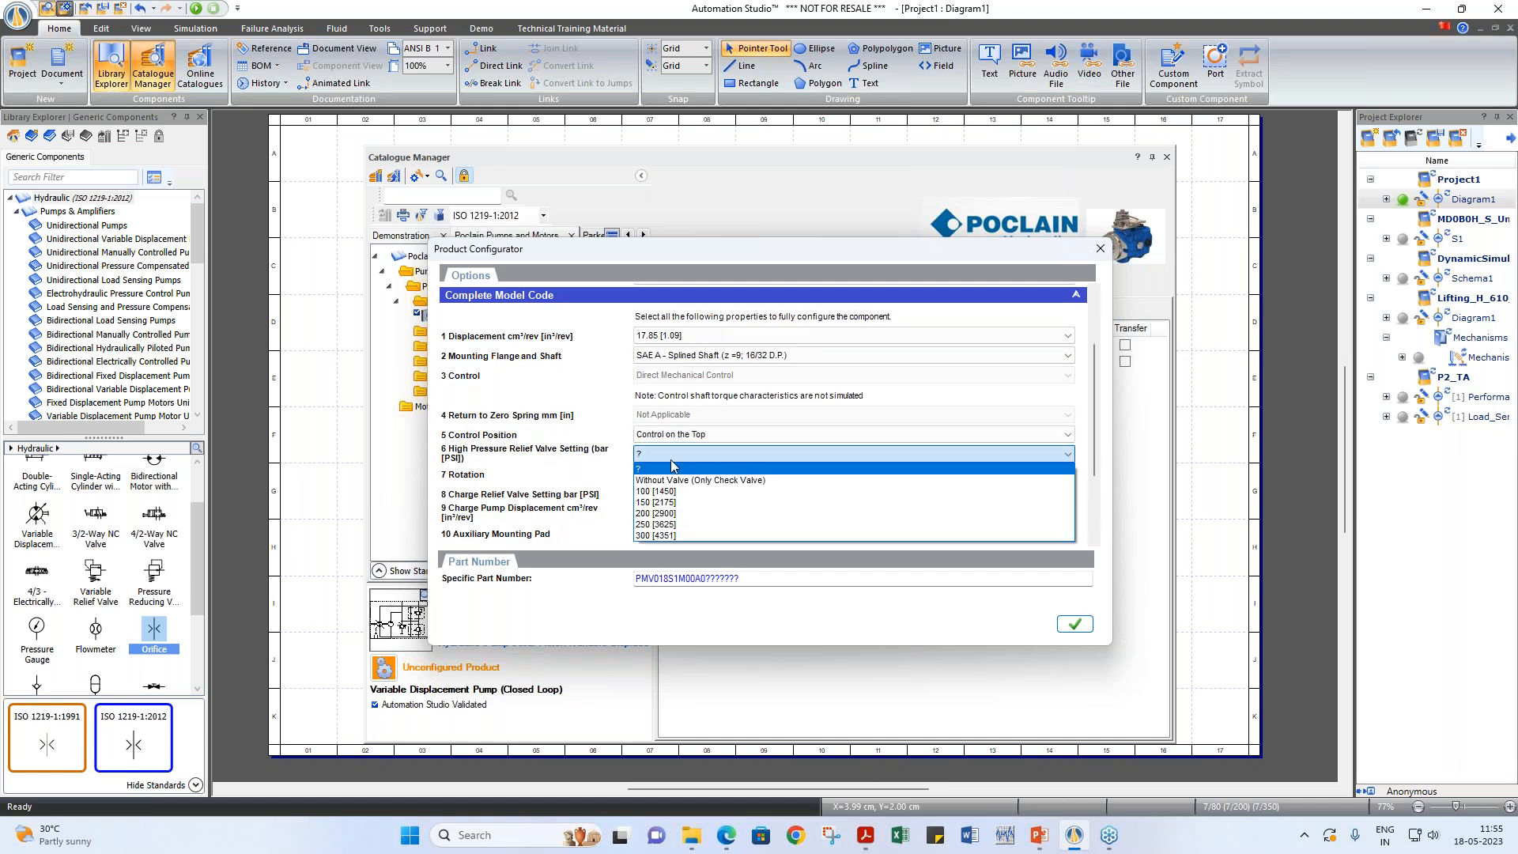
{"action": "left_click", "coordinate": [656, 535]}
Step: Set the pump's rotation to Counter Clockwise, charge relief valve setting to 20 [290] and charge pump displacement to 4.9 [0.30]
{"action": "left_click", "coordinate": [672, 475]}
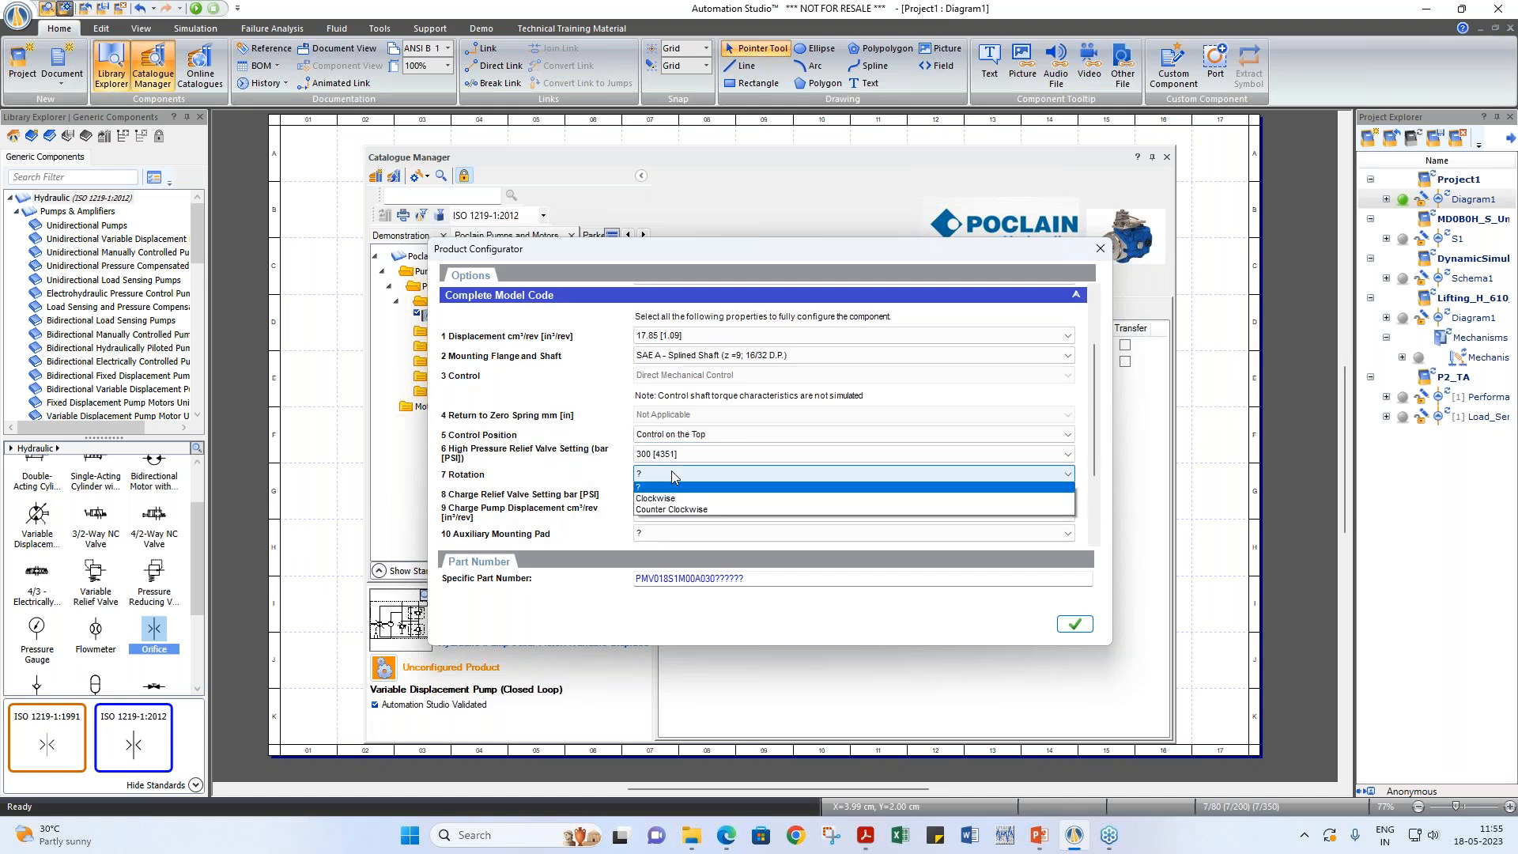
{"action": "left_click", "coordinate": [672, 510]}
{"action": "left_click", "coordinate": [671, 494]}
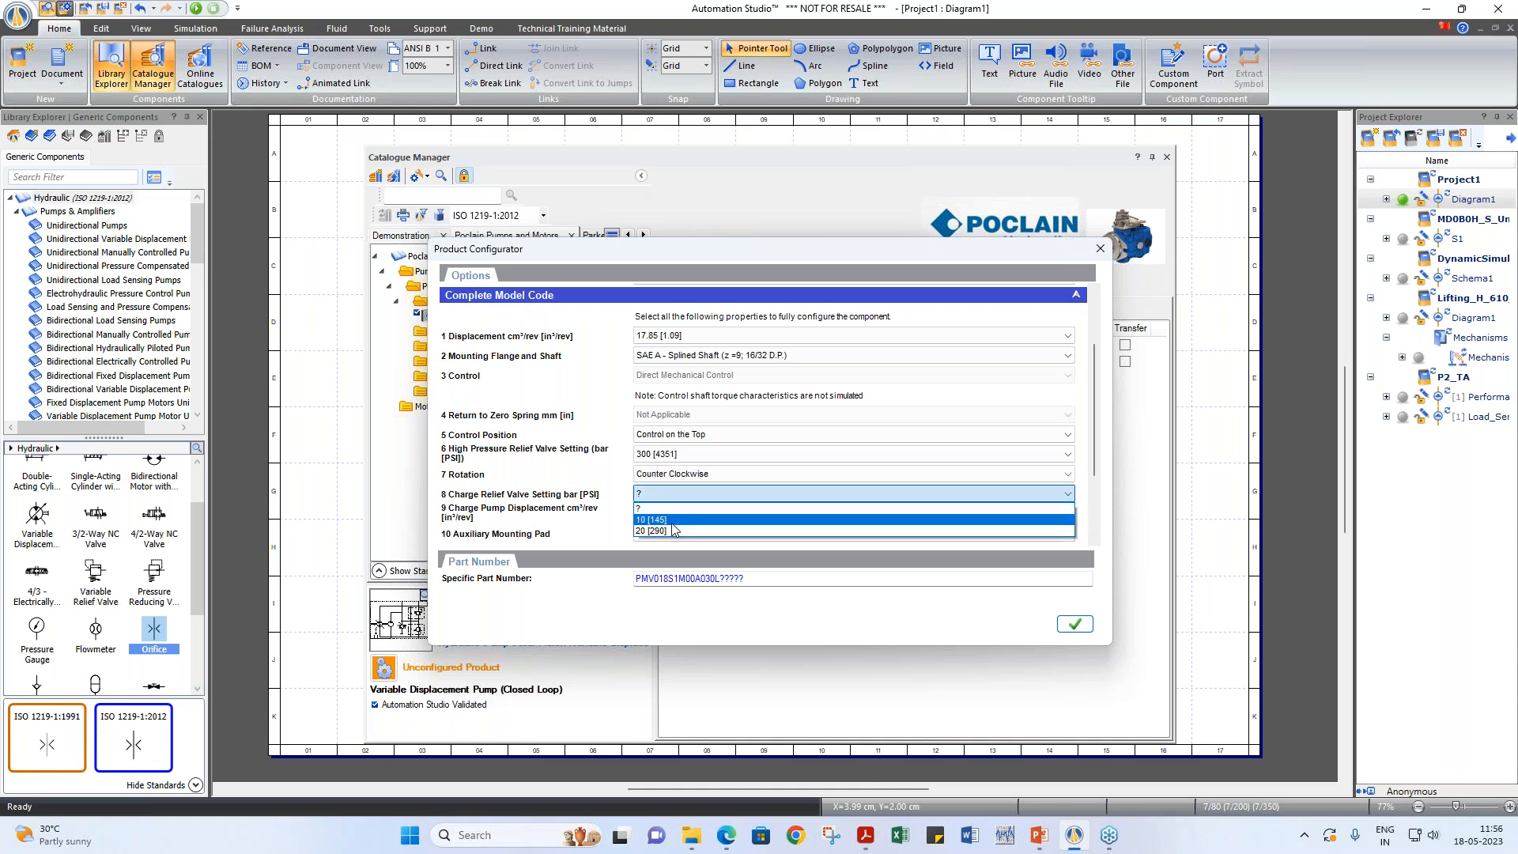
{"action": "left_click", "coordinate": [671, 531]}
{"action": "left_click", "coordinate": [672, 513]}
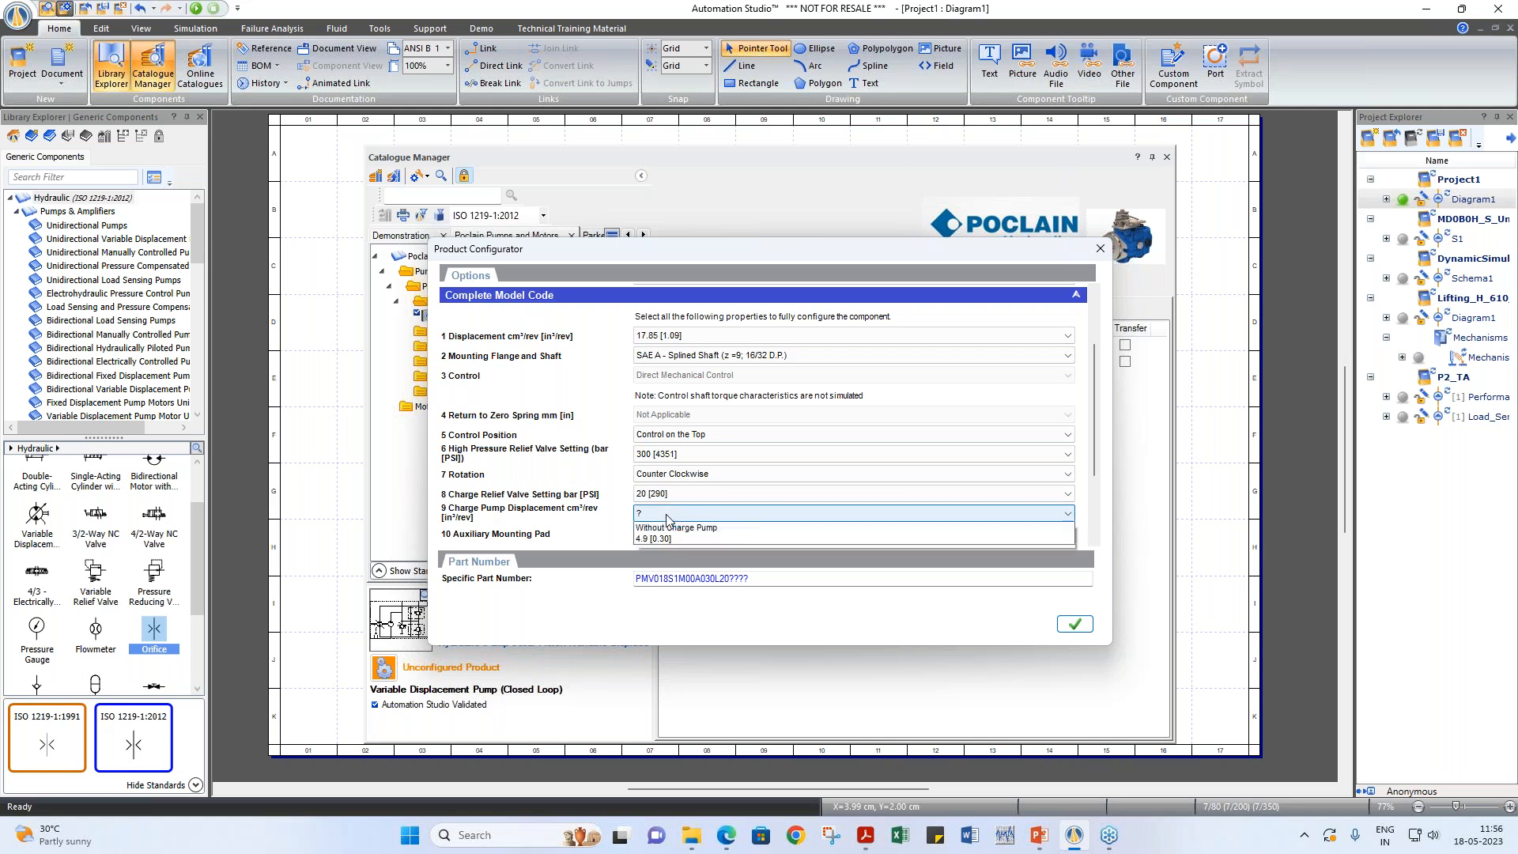
{"action": "left_click", "coordinate": [669, 551]}
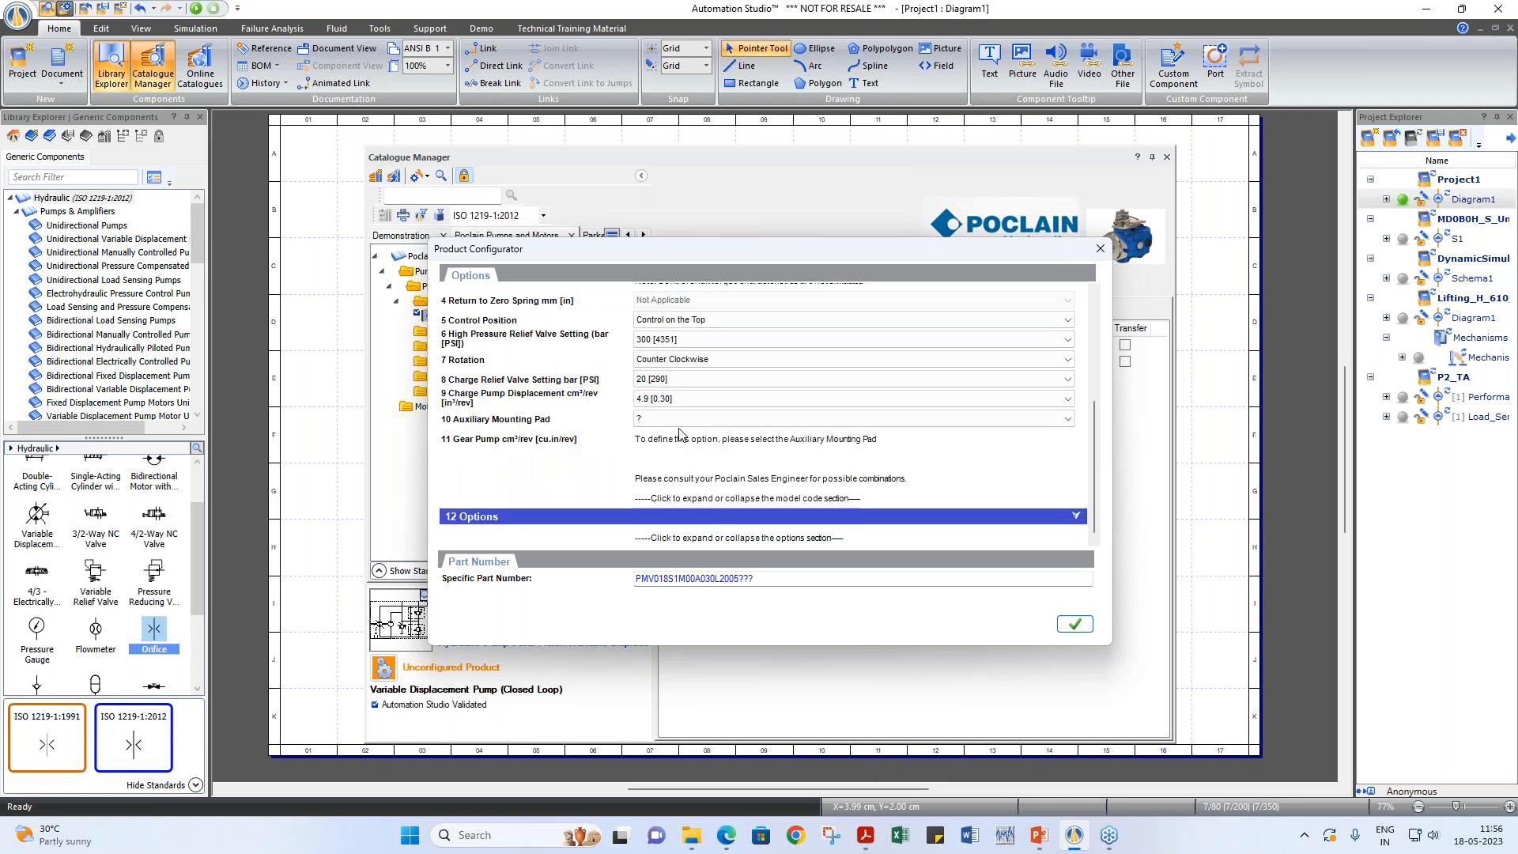
Step: Finish the pump configuration with Without Auxiliary Mounting Pad and Without Option, and accept it
{"action": "left_click", "coordinate": [678, 419]}
{"action": "left_click", "coordinate": [678, 444]}
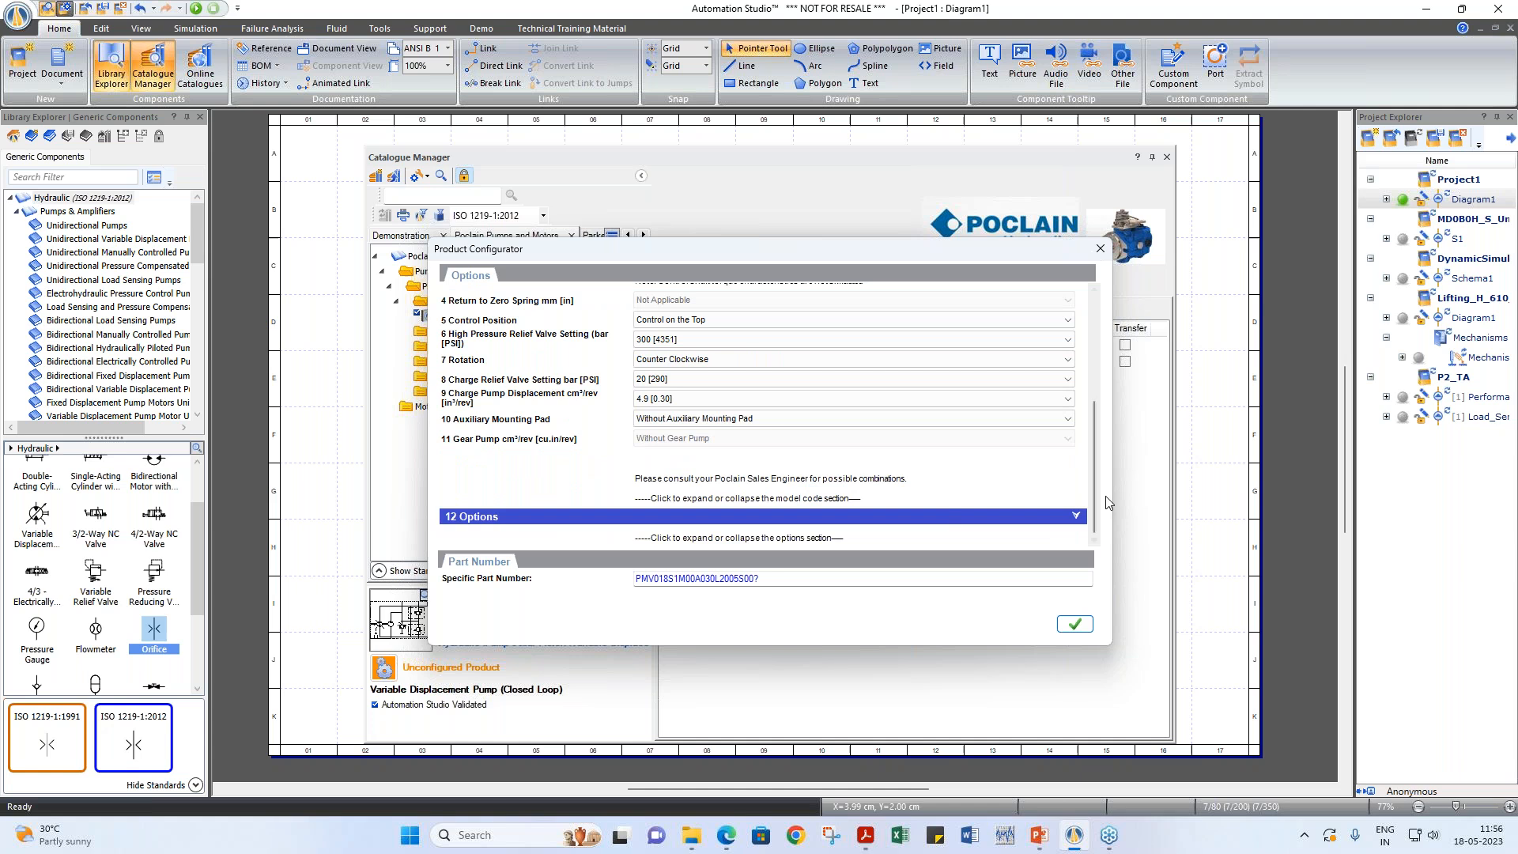
{"action": "left_click", "coordinate": [1028, 522]}
{"action": "left_click", "coordinate": [638, 538]}
{"action": "left_click_drag", "start_coordinate": [799, 576], "coordinate": [611, 580]}
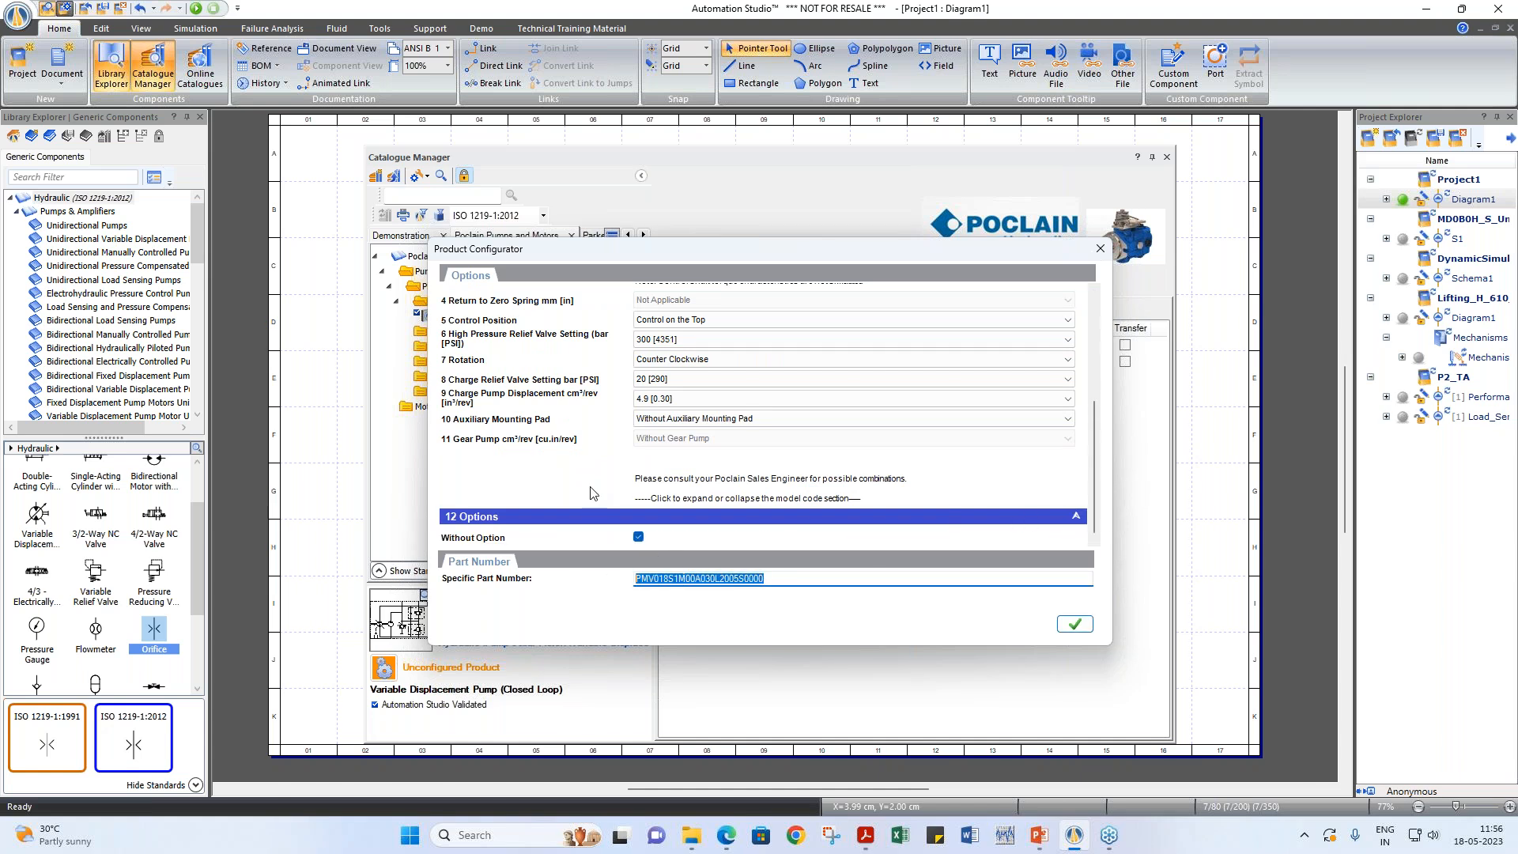
{"action": "left_click", "coordinate": [1081, 625]}
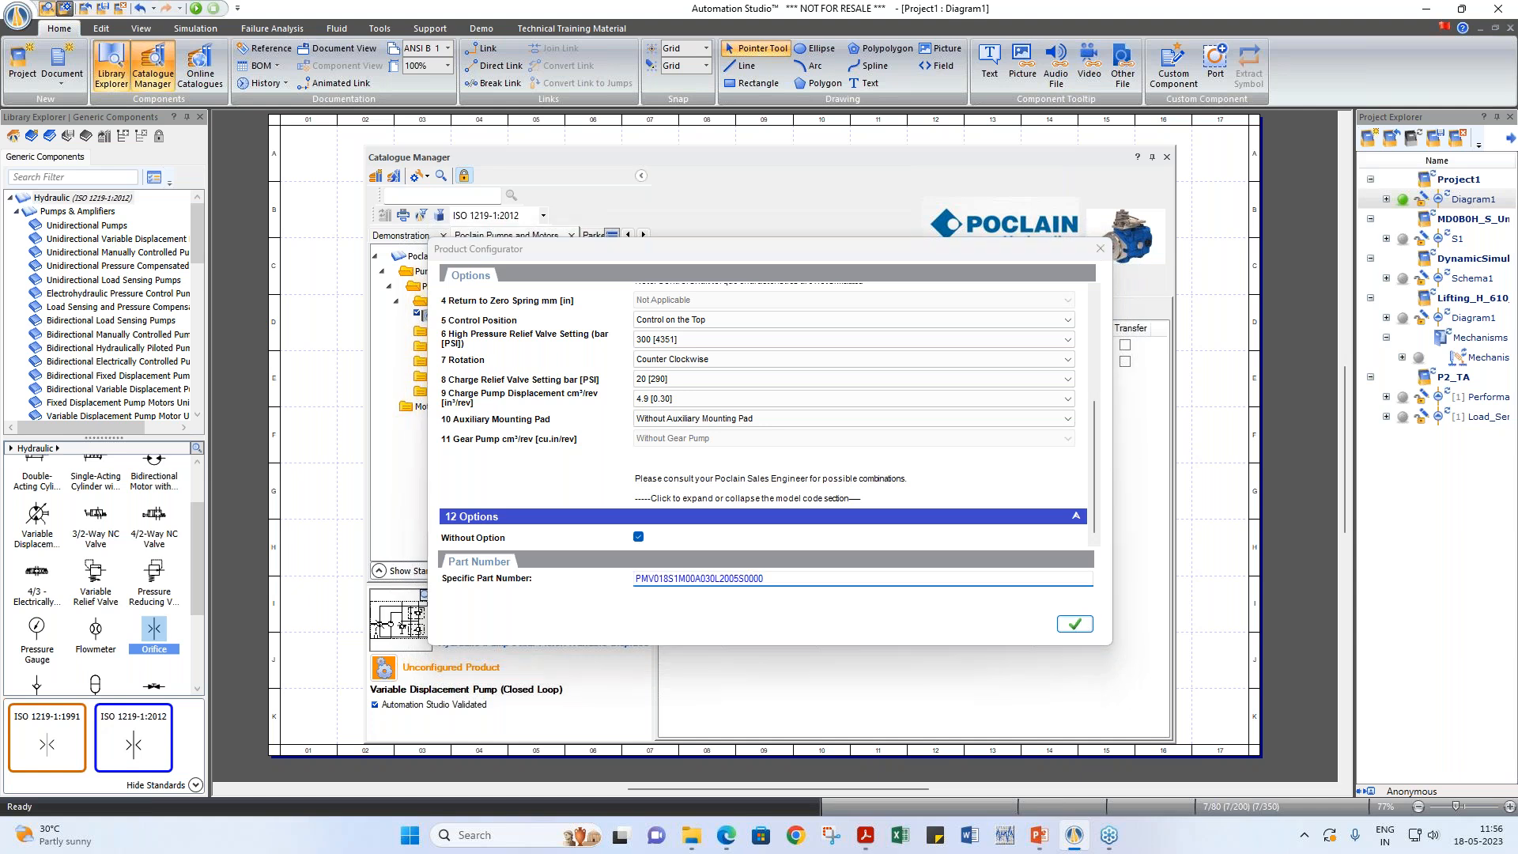
Step: Place the configured PMV0 pump in the empty area of the diagram beside the existing motor circuit
{"action": "left_click_drag", "start_coordinate": [693, 164], "coordinate": [1247, 149]}
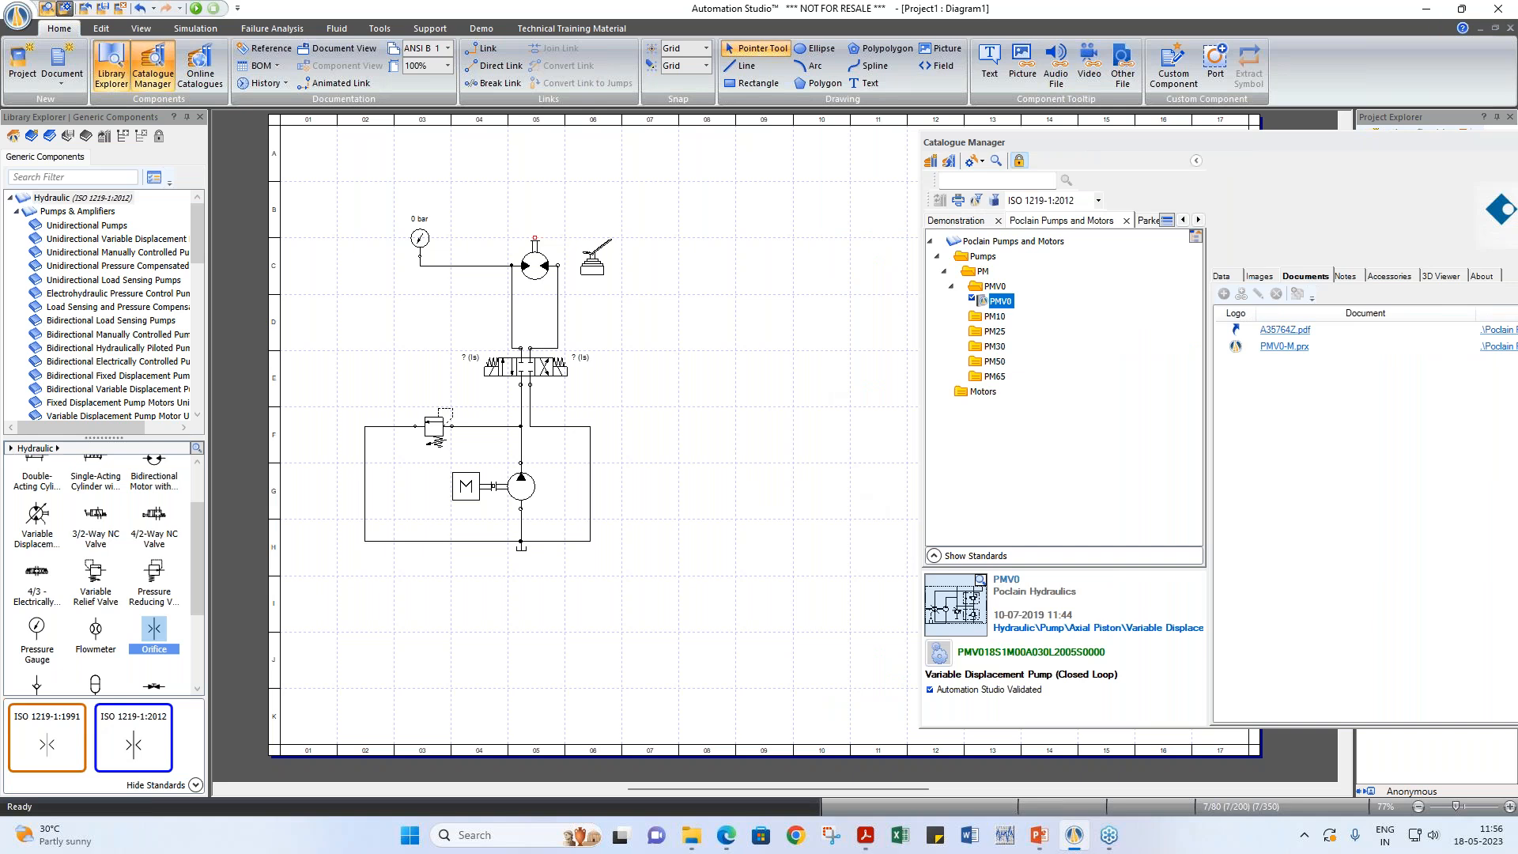
{"action": "left_click_drag", "start_coordinate": [999, 300], "coordinate": [790, 475]}
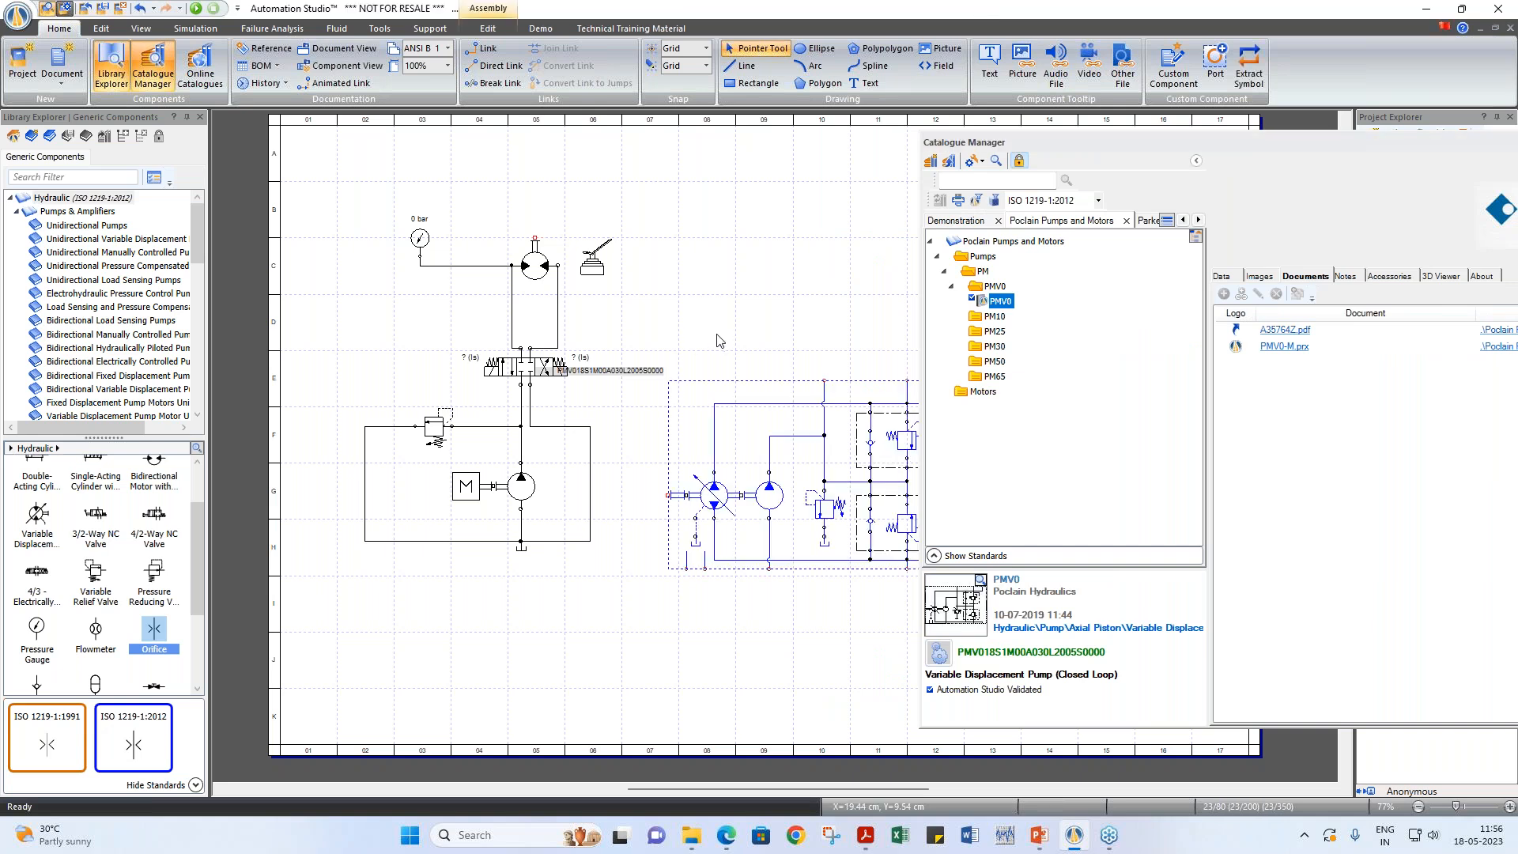
{"action": "left_click_drag", "start_coordinate": [1178, 141], "coordinate": [277, 132]}
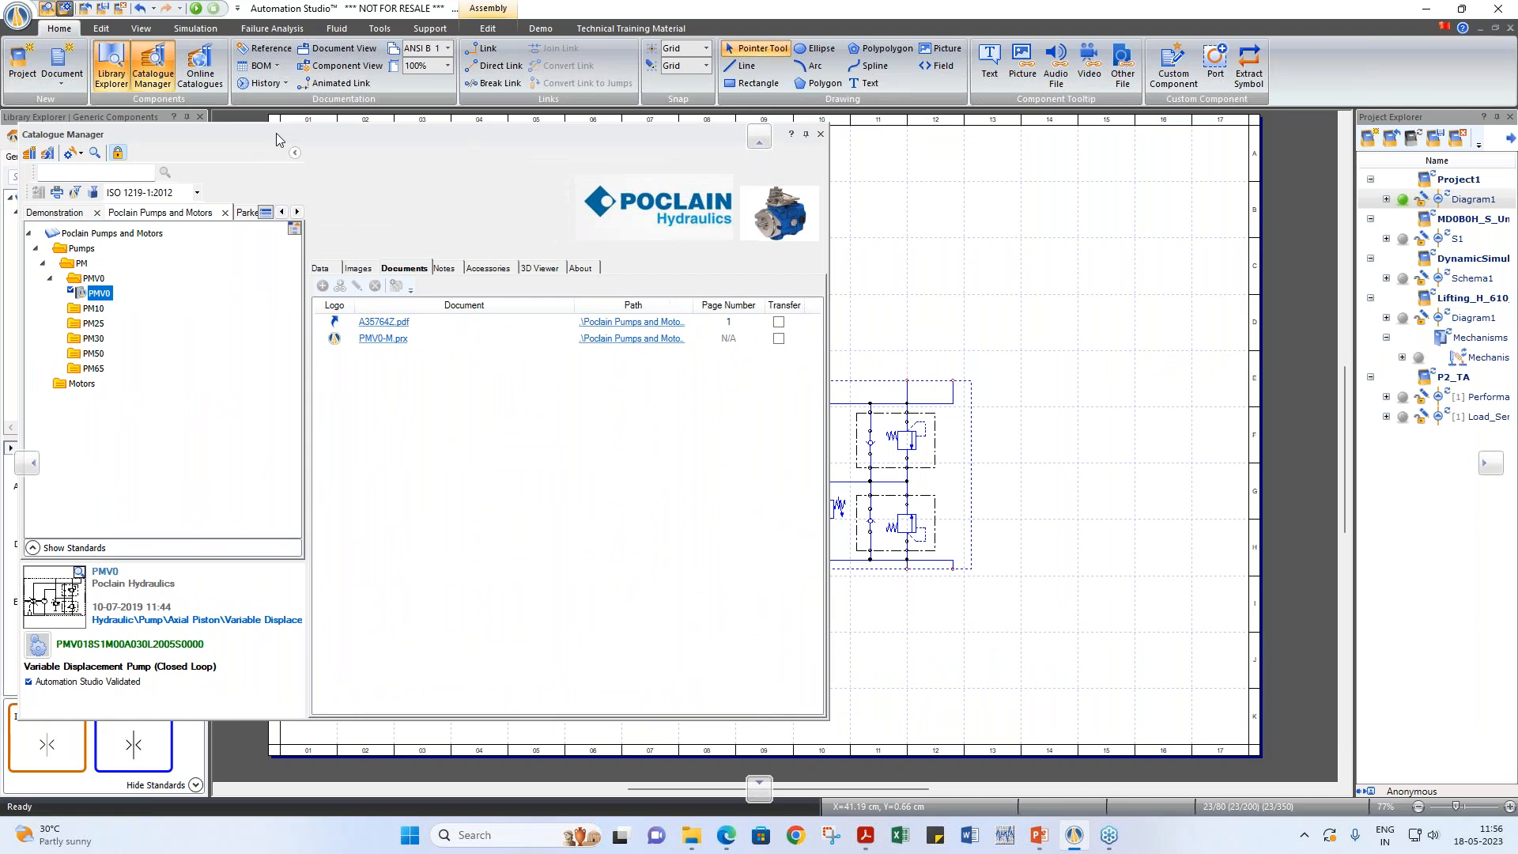
Step: Open the Parker Motors catalogue and select the MR high torque radial piston motor
{"action": "left_click", "coordinate": [265, 212]}
{"action": "left_click", "coordinate": [316, 348]}
{"action": "left_click", "coordinate": [316, 348]}
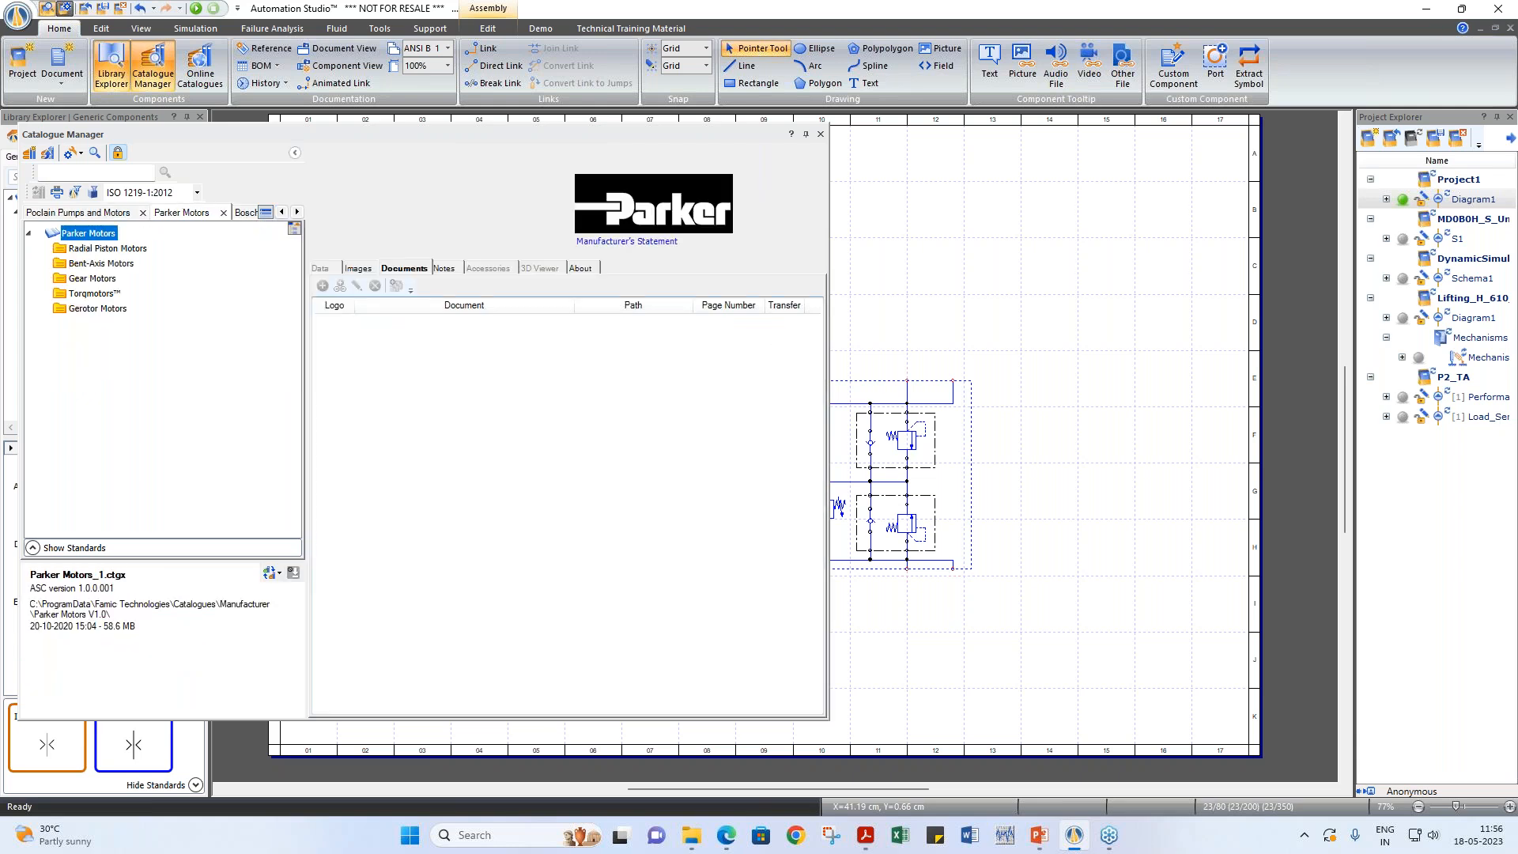
{"action": "double_click", "coordinate": [117, 249]}
{"action": "left_click", "coordinate": [80, 263]}
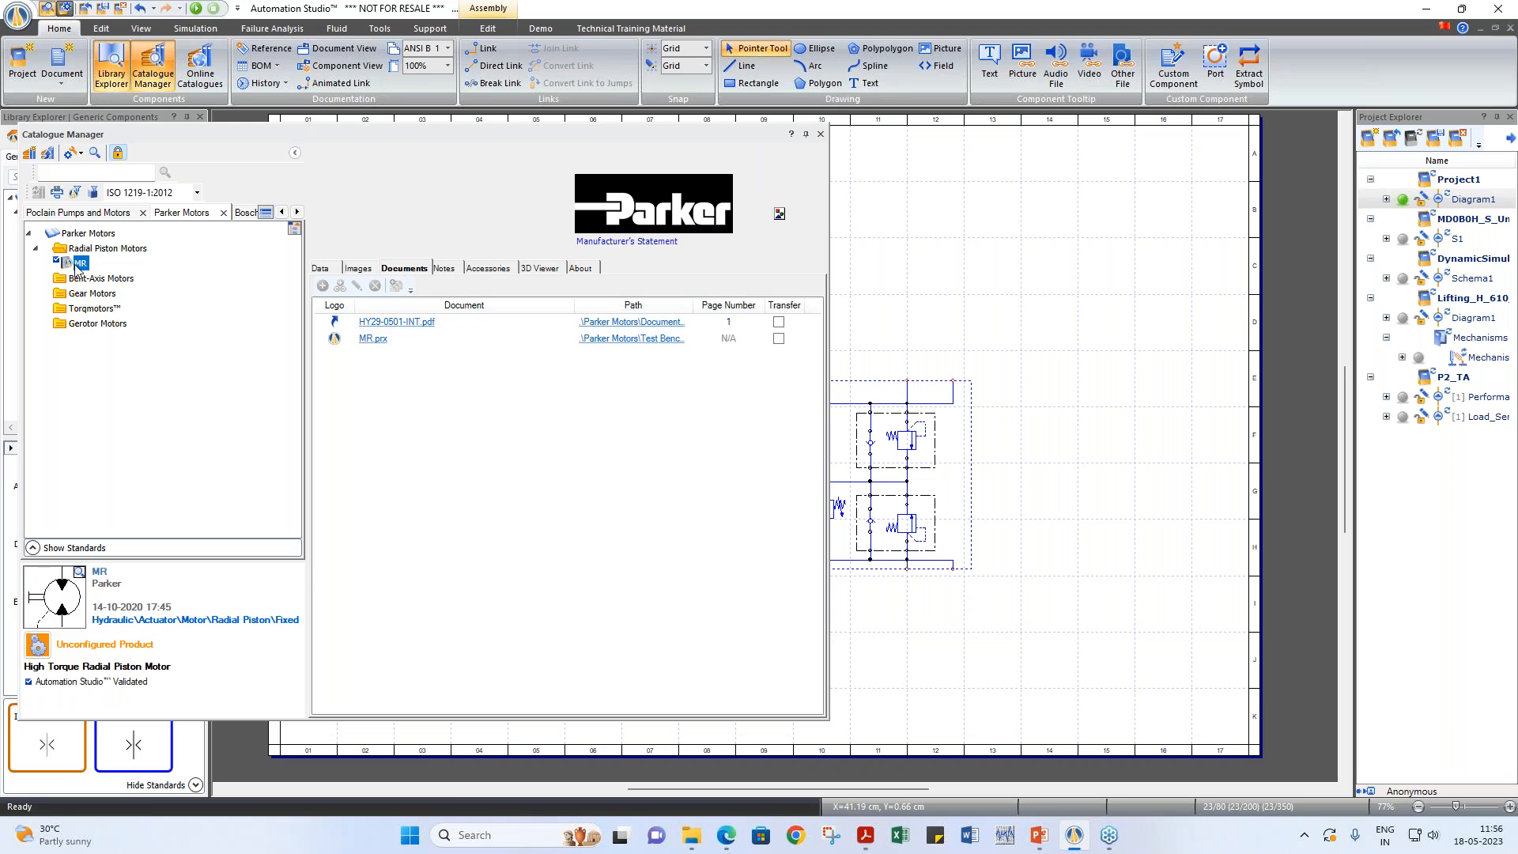
Step: Configure the MR motor as MR33A with DIN 5463 splined male shaft, no speed sensor, NBR 5 bar seal, 6000 psi SAE metric connection and clockwise rotation
{"action": "left_click", "coordinate": [43, 649]}
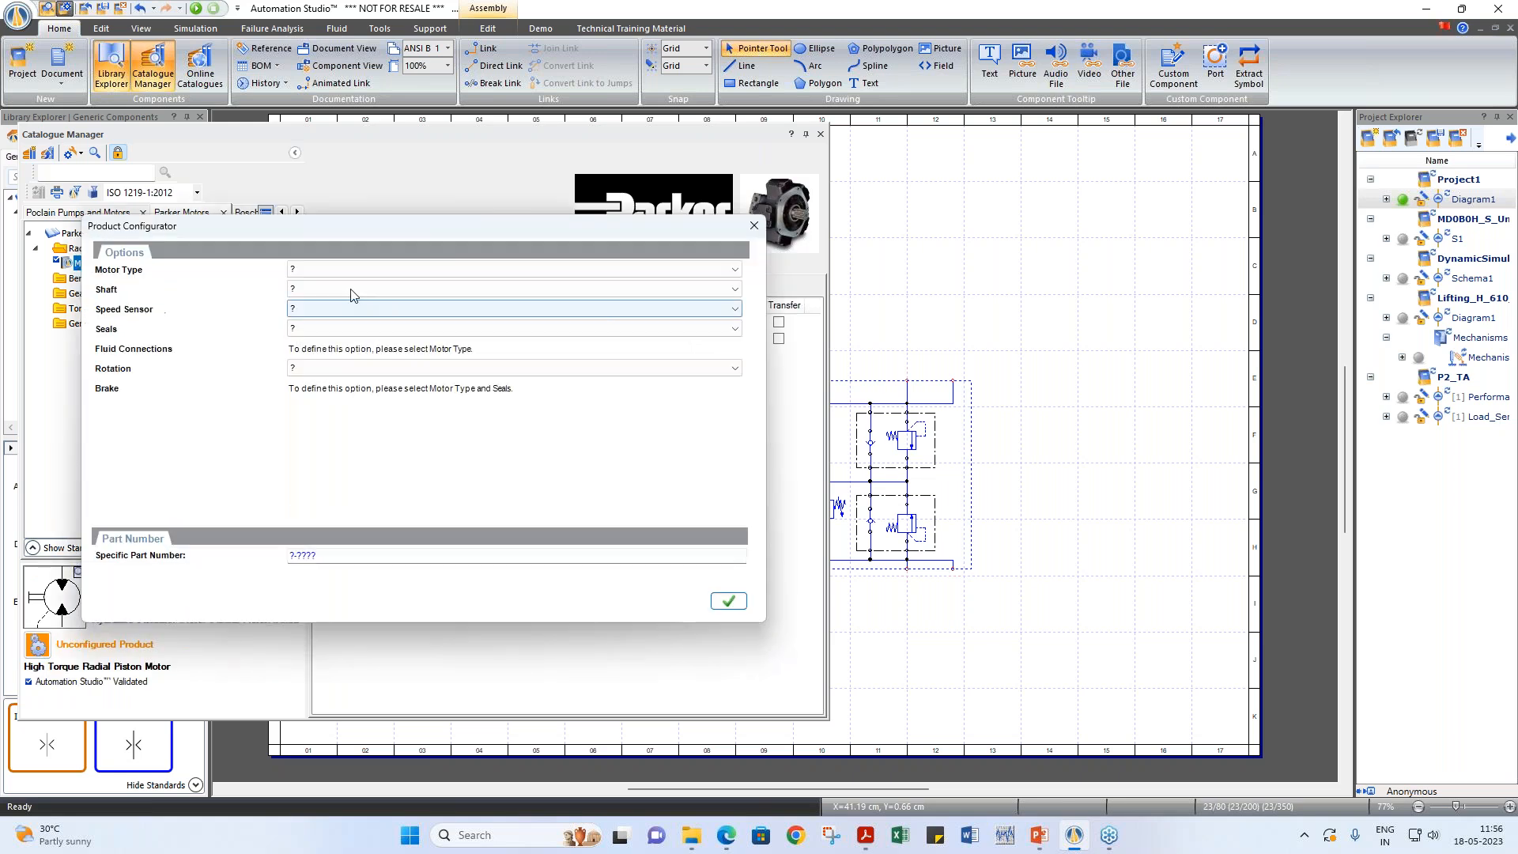
{"action": "left_click", "coordinate": [353, 271]}
{"action": "left_click", "coordinate": [349, 298]}
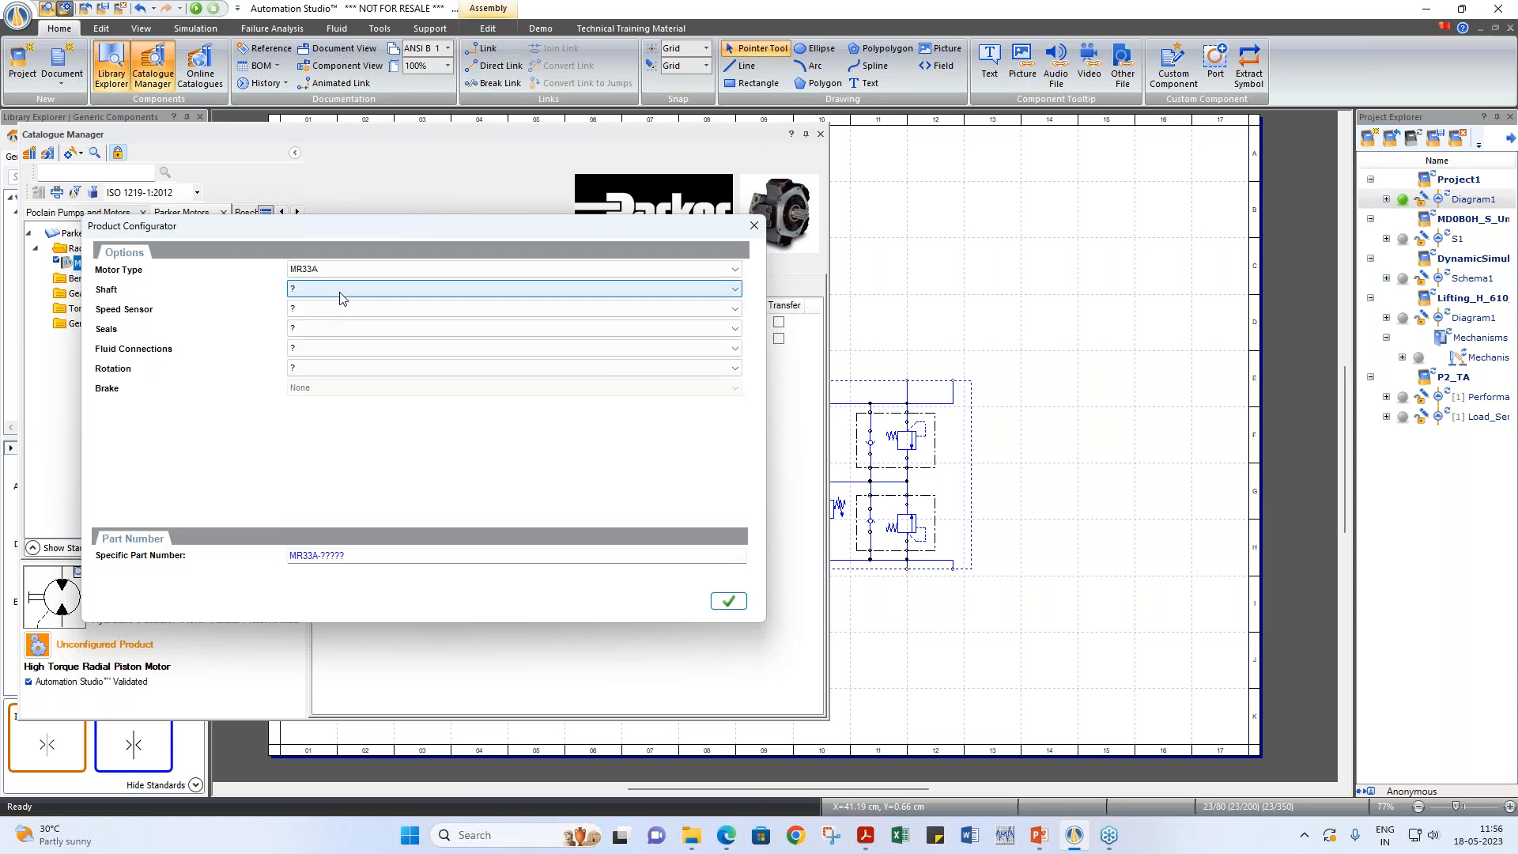
{"action": "scroll", "coordinate": [334, 310], "scroll_direction": "down", "scroll_amount": 1}
{"action": "scroll", "coordinate": [326, 329], "scroll_direction": "down", "scroll_amount": 1}
{"action": "scroll", "coordinate": [322, 348], "scroll_direction": "down", "scroll_amount": 1}
{"action": "scroll", "coordinate": [320, 368], "scroll_direction": "down", "scroll_amount": 1}
{"action": "left_click", "coordinate": [726, 601]}
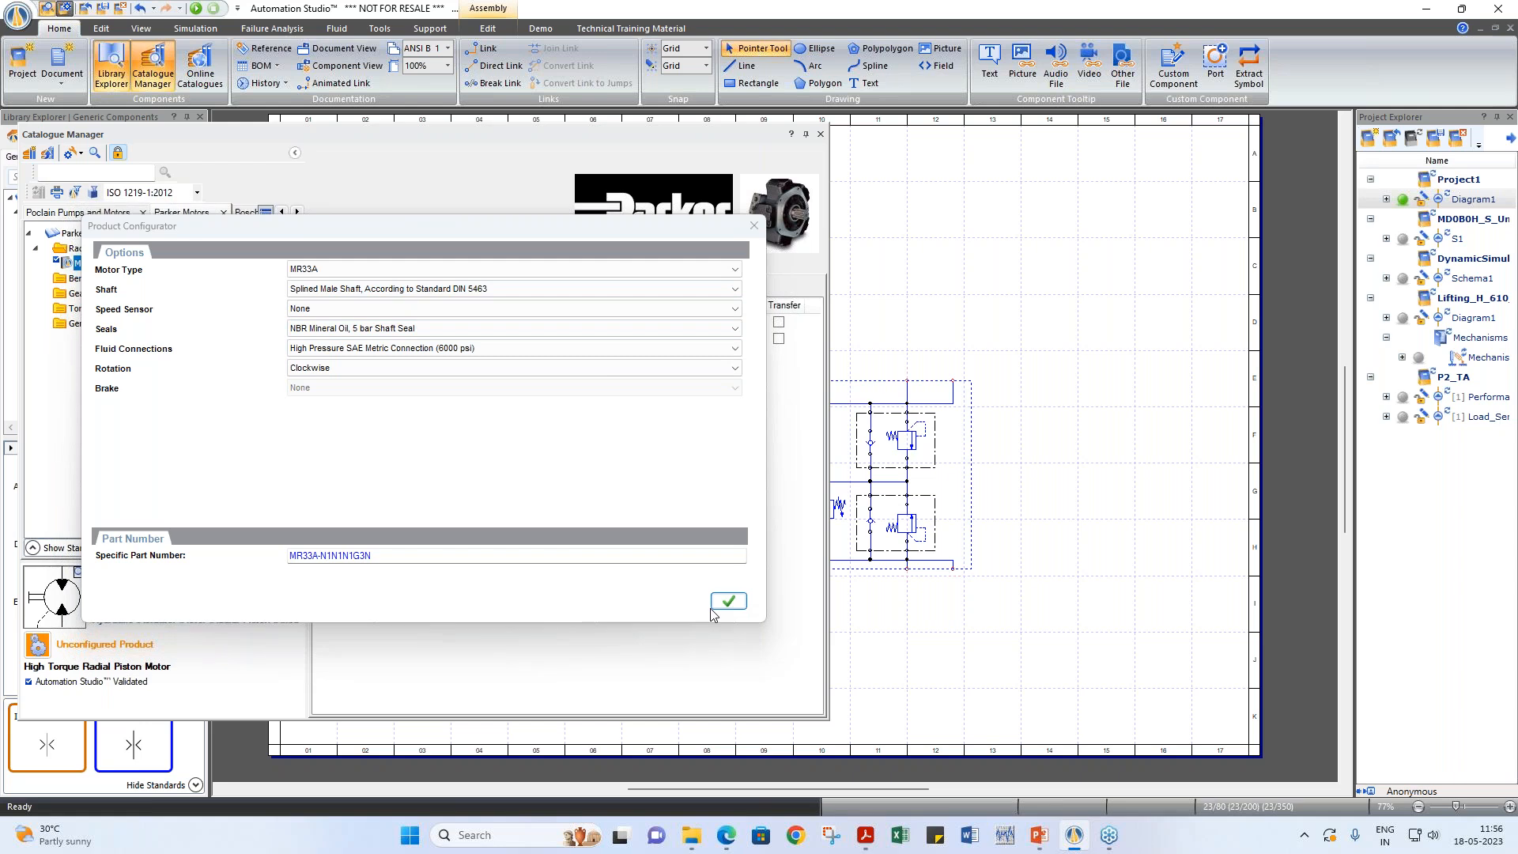
Step: Place the configured MR33A motor beside the PMV0 pump assembly and flip it horizontally so its shaft points away from the pump
{"action": "left_click_drag", "start_coordinate": [37, 645], "coordinate": [1102, 468]}
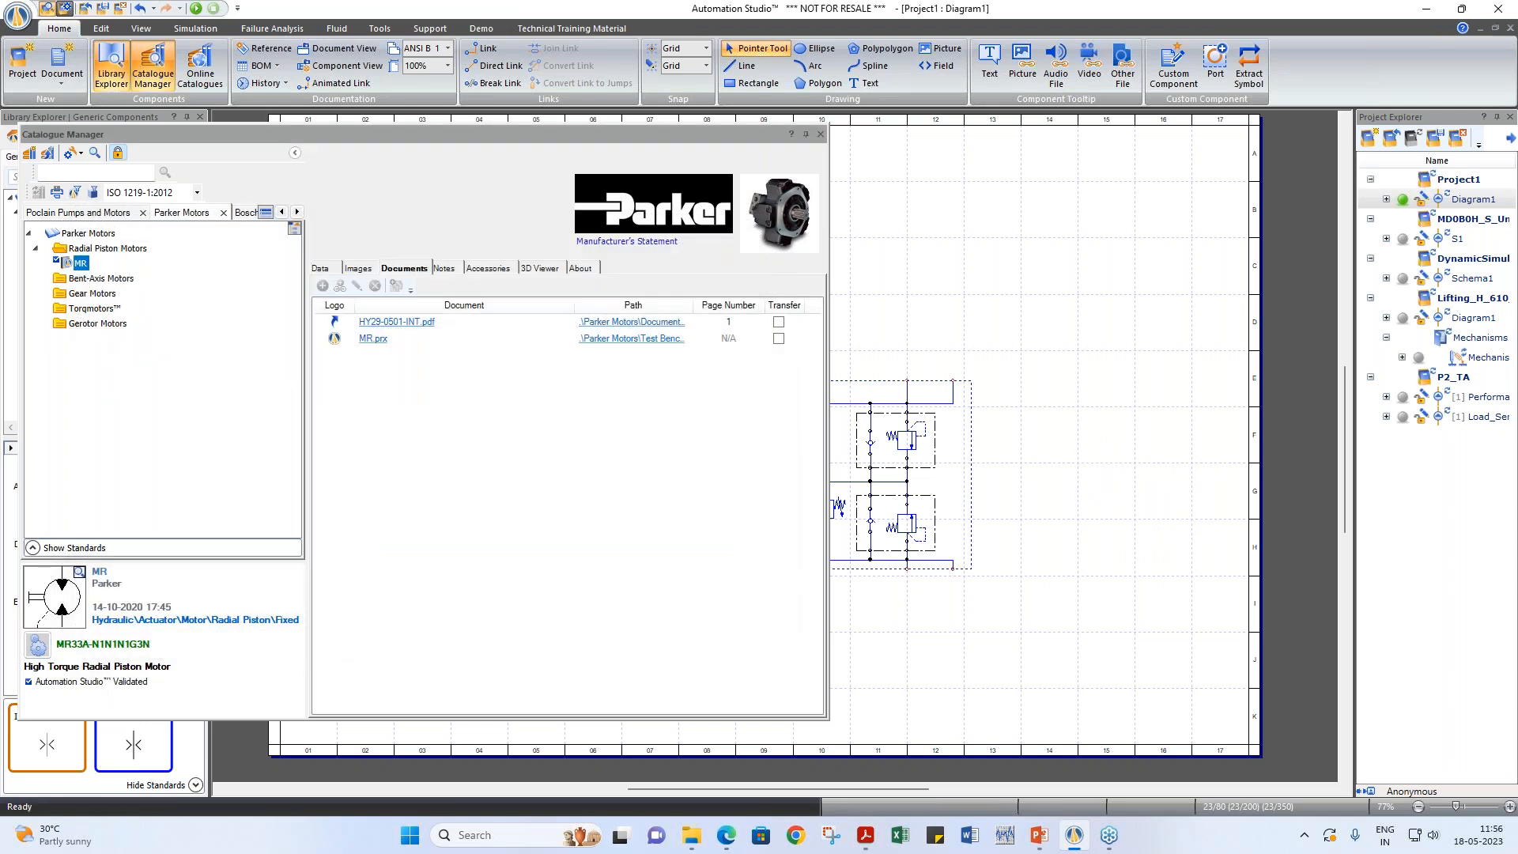
{"action": "left_click", "coordinate": [820, 134]}
{"action": "left_click", "coordinate": [1104, 474]}
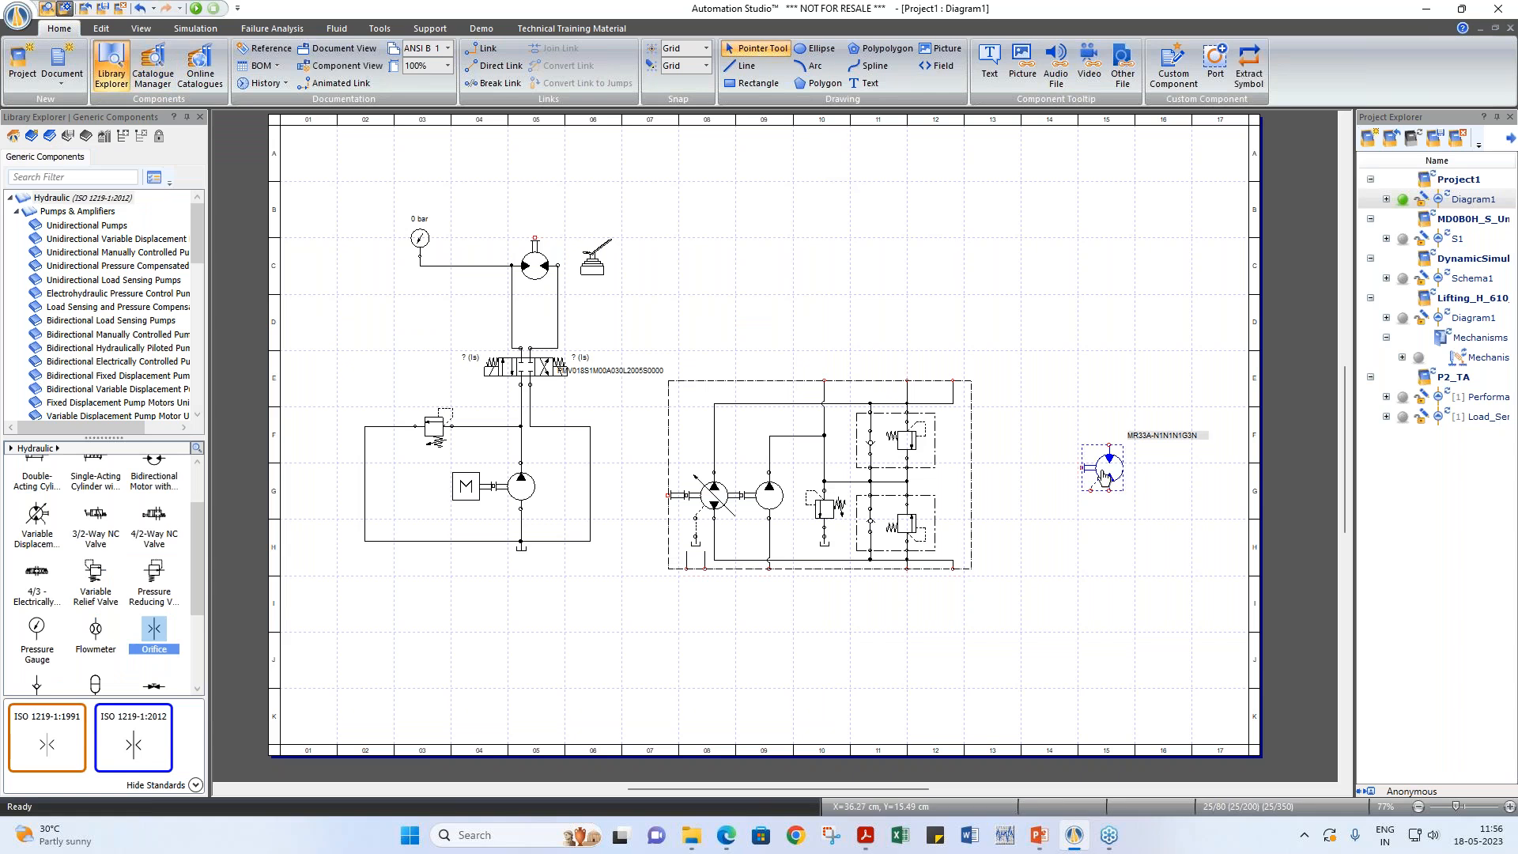
{"action": "key", "text": "ctrl+h"}
Step: Connect the two working ports of the MR33A motor to the upper and lower outlet ports of the PMV0 pump
{"action": "left_click", "coordinate": [1016, 388]}
{"action": "mouse_move", "coordinate": [954, 384]}
{"action": "left_mouse_down"}
{"action": "mouse_move", "coordinate": [957, 313]}
{"action": "mouse_move", "coordinate": [1087, 312]}
{"action": "mouse_move", "coordinate": [1108, 434]}
{"action": "left_mouse_up"}
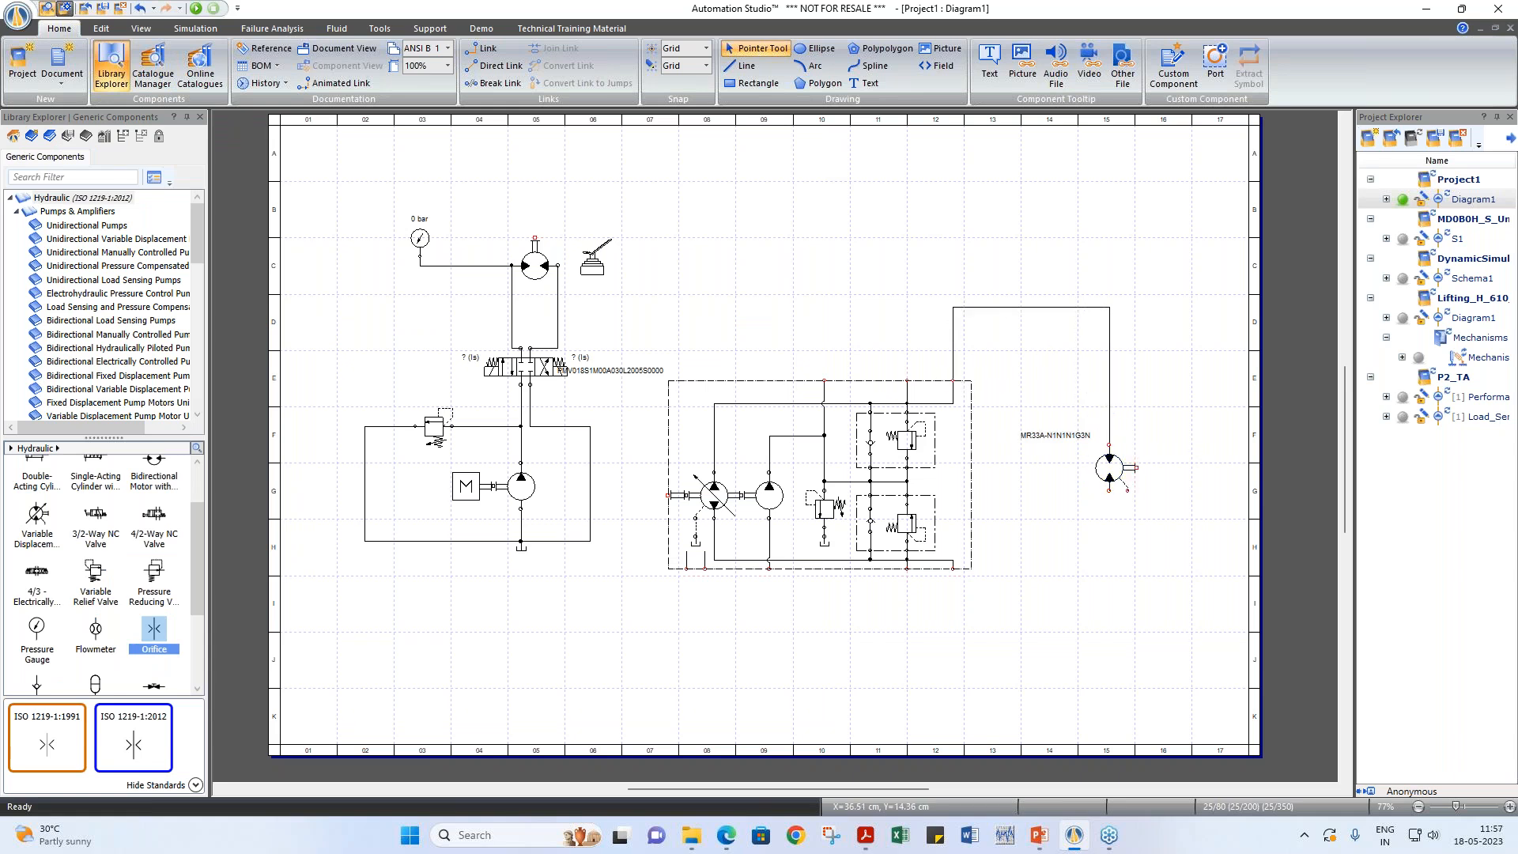
{"action": "mouse_move", "coordinate": [1109, 491]}
{"action": "left_mouse_down"}
{"action": "mouse_move", "coordinate": [1020, 632]}
{"action": "mouse_move", "coordinate": [963, 632]}
{"action": "mouse_move", "coordinate": [953, 568]}
{"action": "left_mouse_up"}
Step: Copy the pressure gauge to the PMV0 assembly's upper and lower gauge ports, turning the lower copy upside down
{"action": "left_click", "coordinate": [414, 248]}
{"action": "left_click_drag", "start_coordinate": [415, 248], "coordinate": [915, 614]}
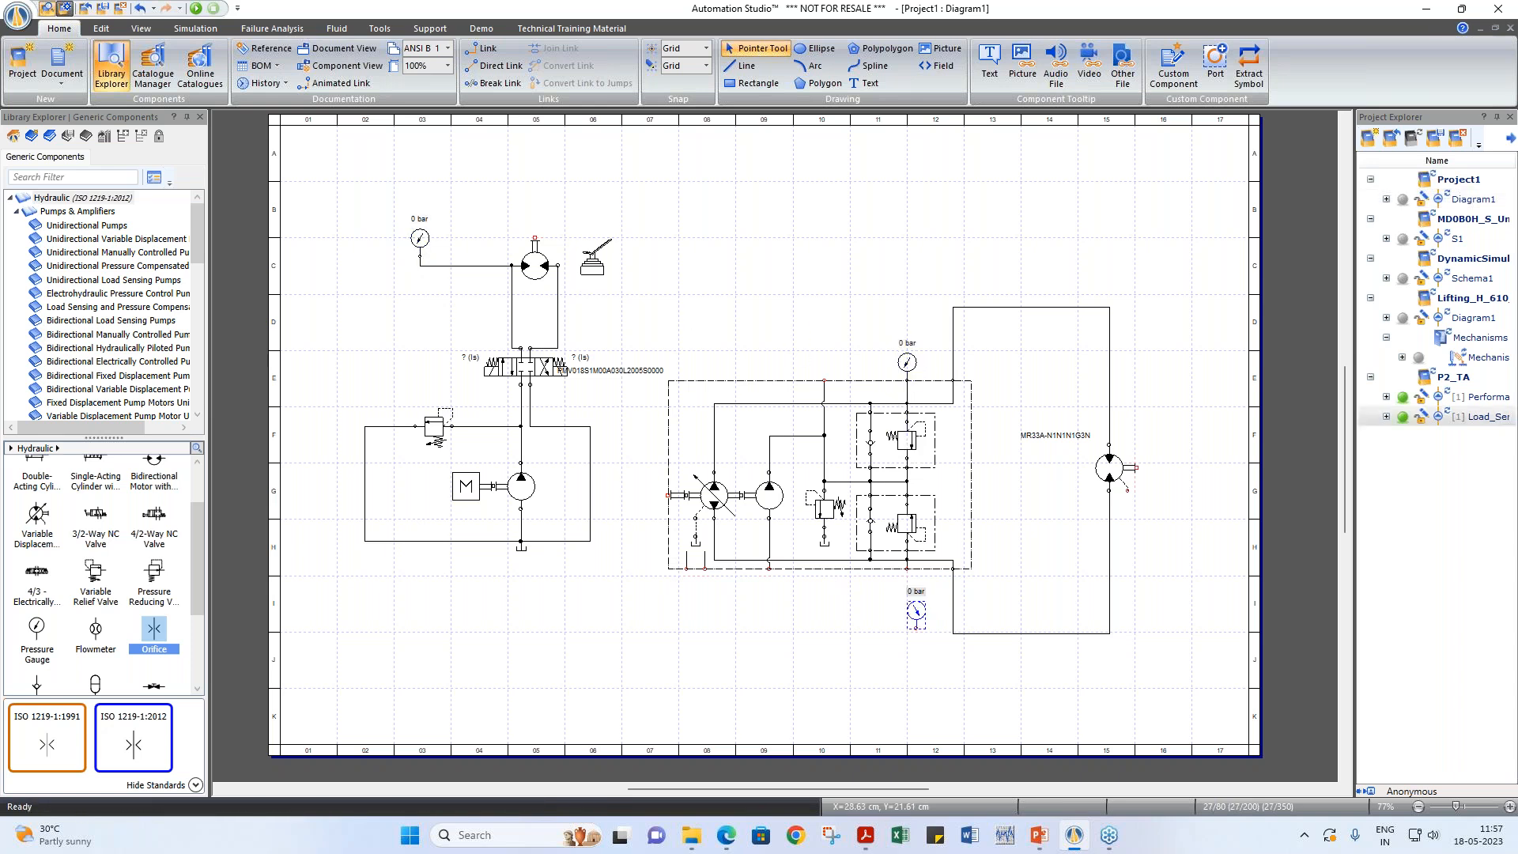
{"action": "key", "text": "ctrl+r"}
{"action": "key", "text": "ctrl+r"}
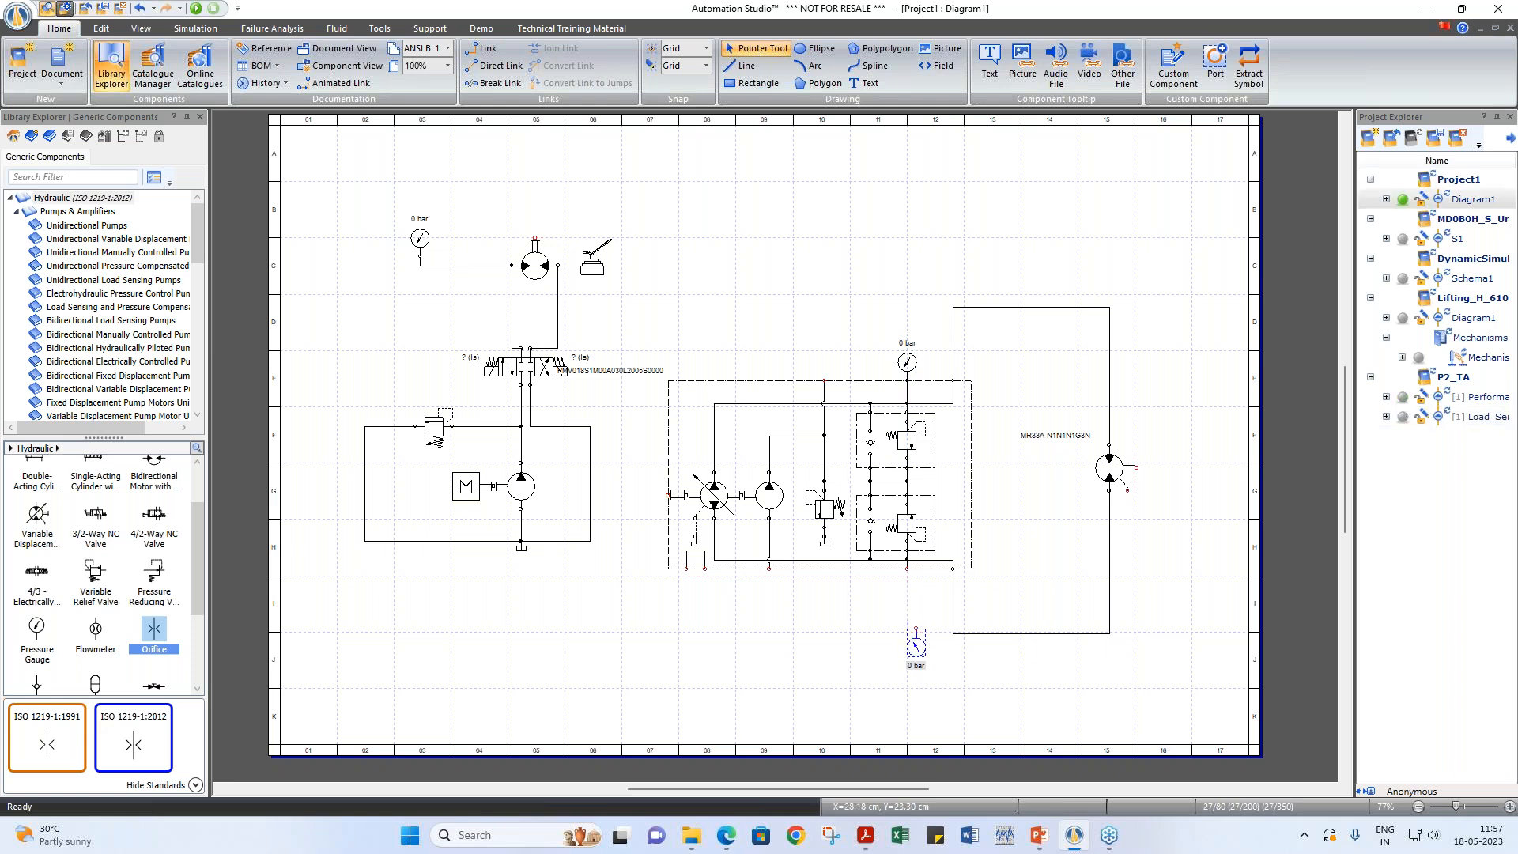
{"action": "left_click_drag", "start_coordinate": [916, 650], "coordinate": [909, 593]}
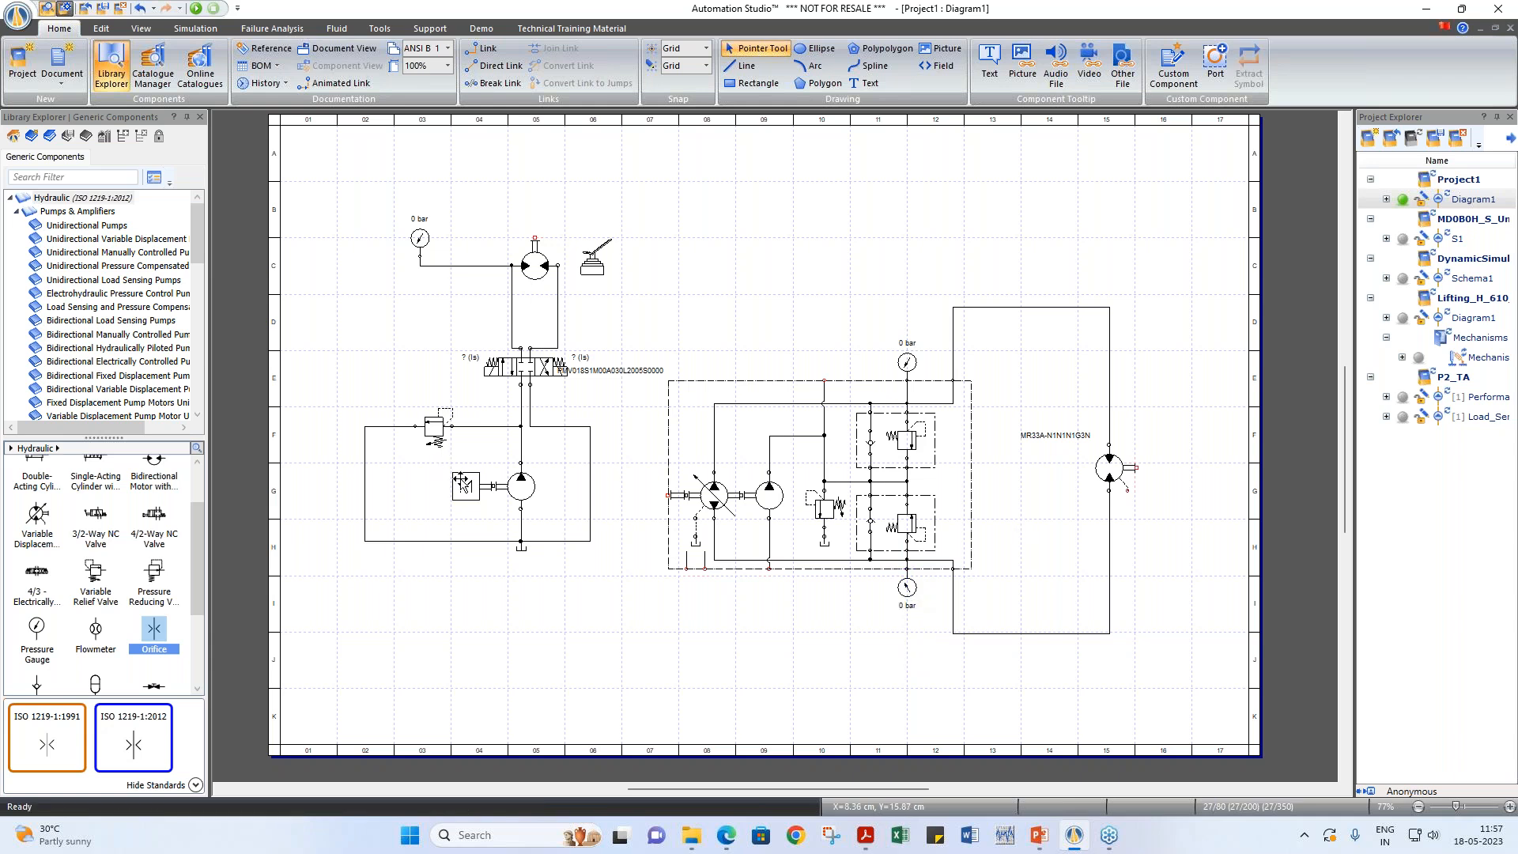
Step: Copy the electric motor onto the PMV0 pump shaft and the tank symbol onto the pump's open bottom ports and the MR33A drain port
{"action": "left_click_drag", "start_coordinate": [461, 480], "coordinate": [639, 498]}
{"action": "left_click", "coordinate": [724, 350]}
{"action": "left_click", "coordinate": [521, 551]}
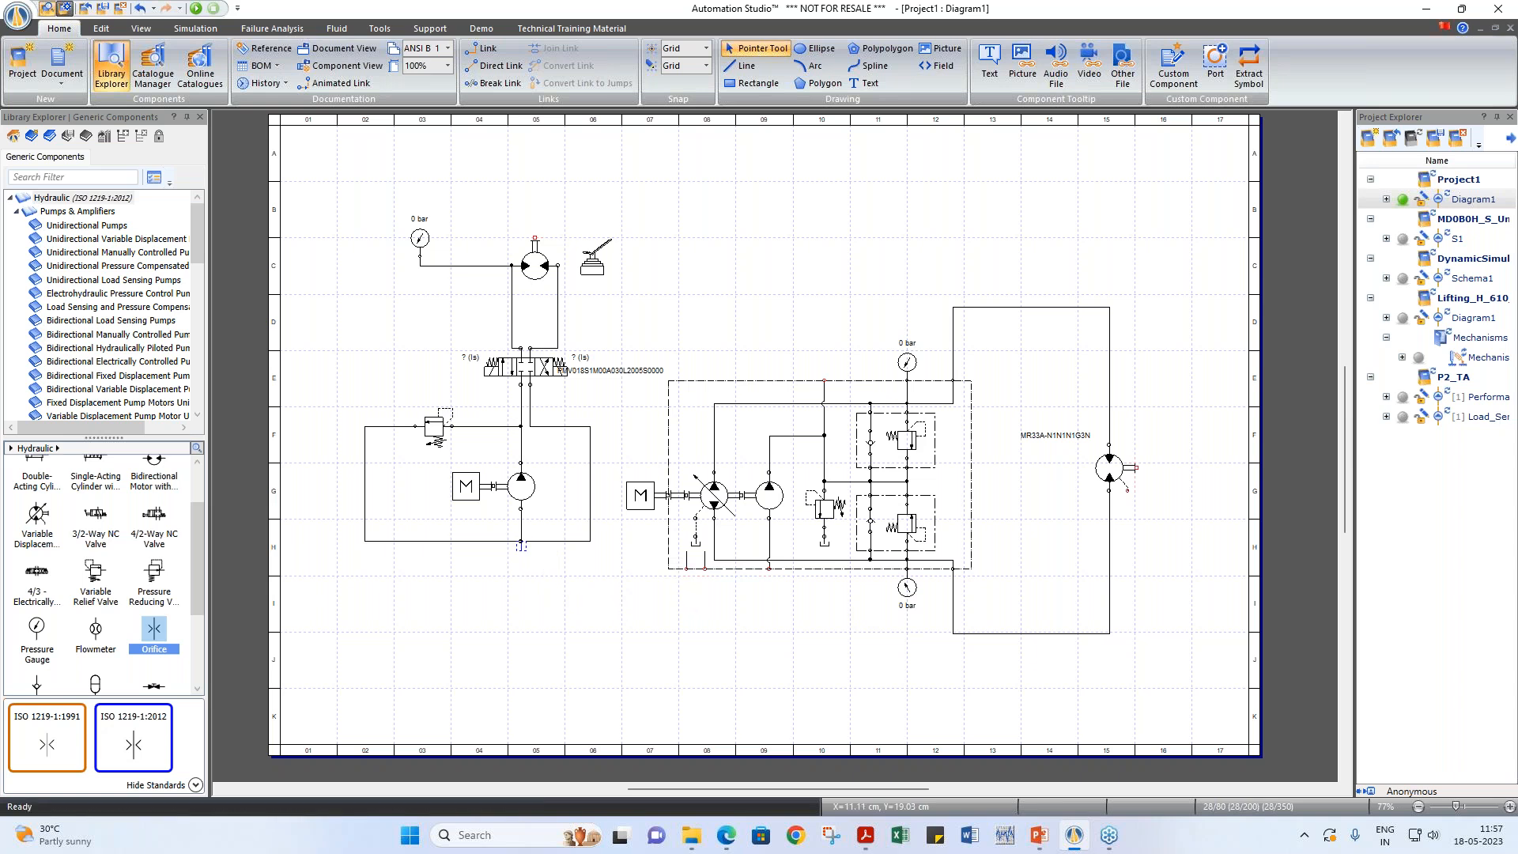
{"action": "left_click_drag", "start_coordinate": [692, 579], "coordinate": [1128, 528]}
{"action": "left_click", "coordinate": [1230, 481]}
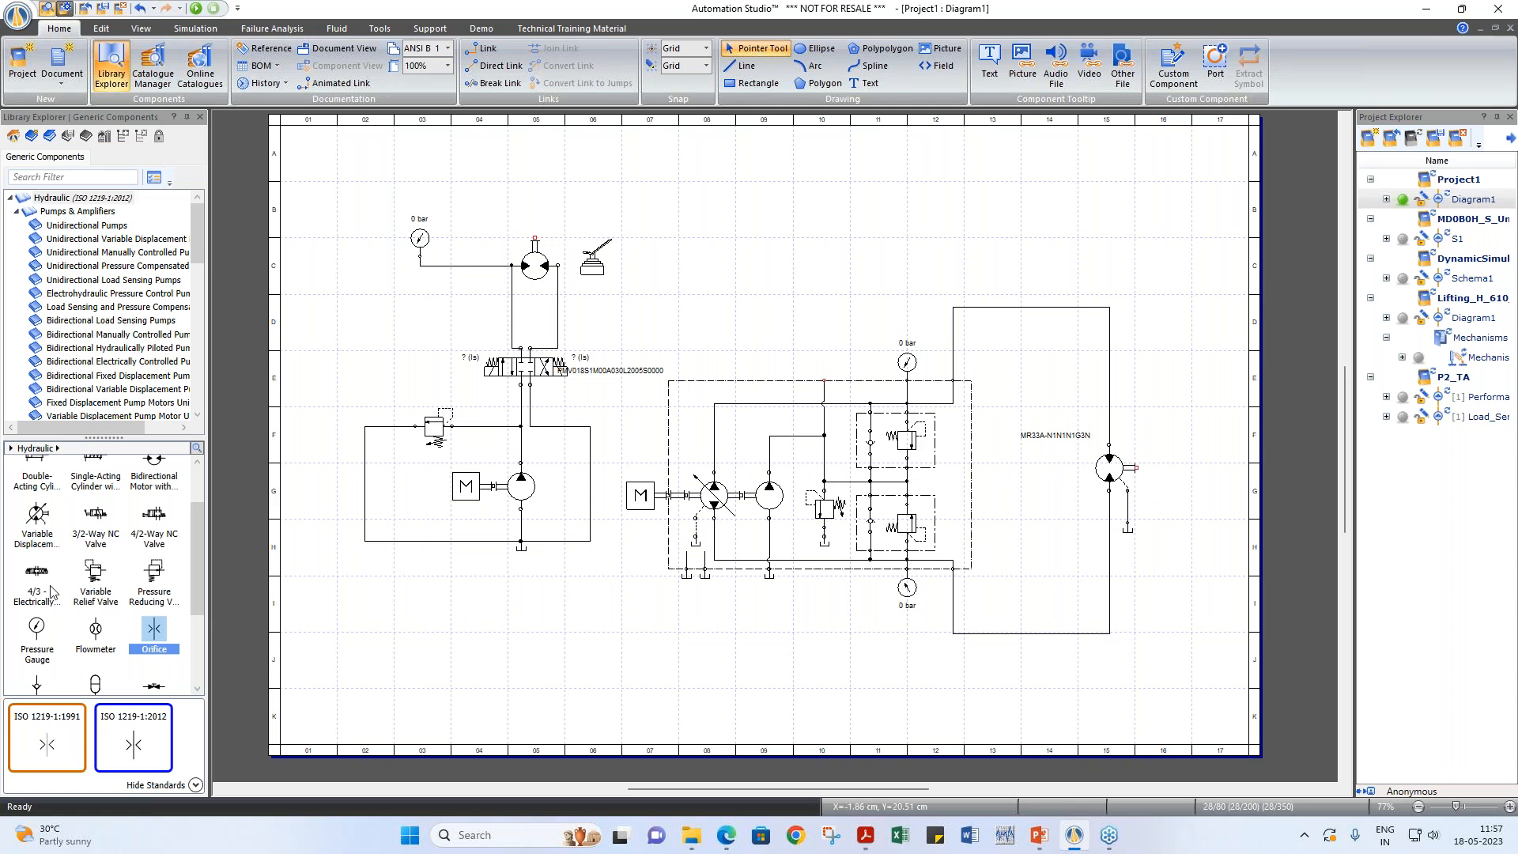
Step: Add a Mechanical Multi-Gauge to the MR33A motor's shaft and attach a Wheel to it from the Drive & Transmission Elements library
{"action": "left_click", "coordinate": [10, 199]}
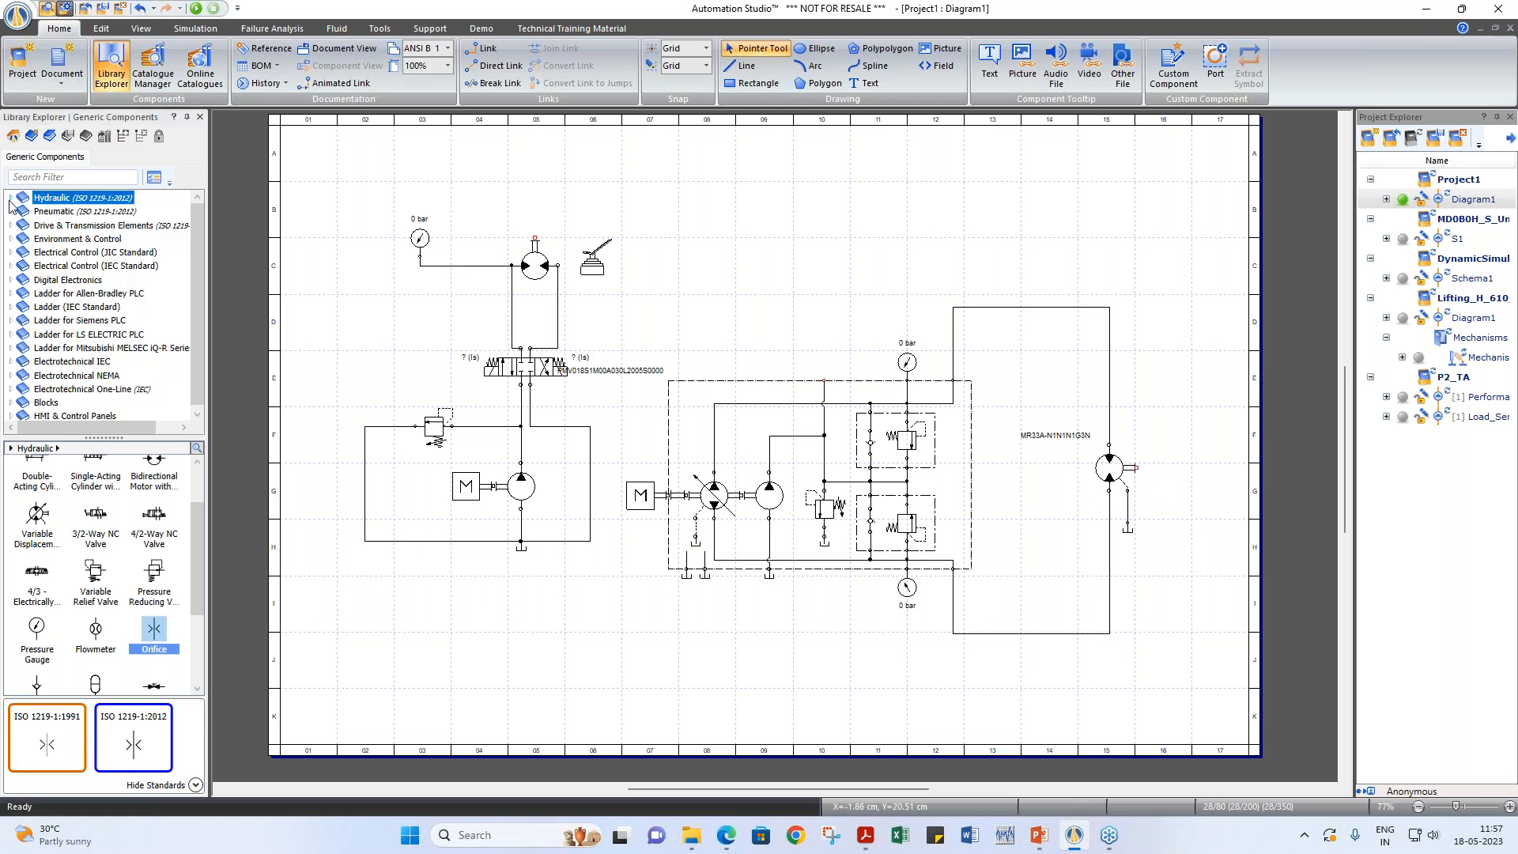
{"action": "left_click", "coordinate": [36, 225]}
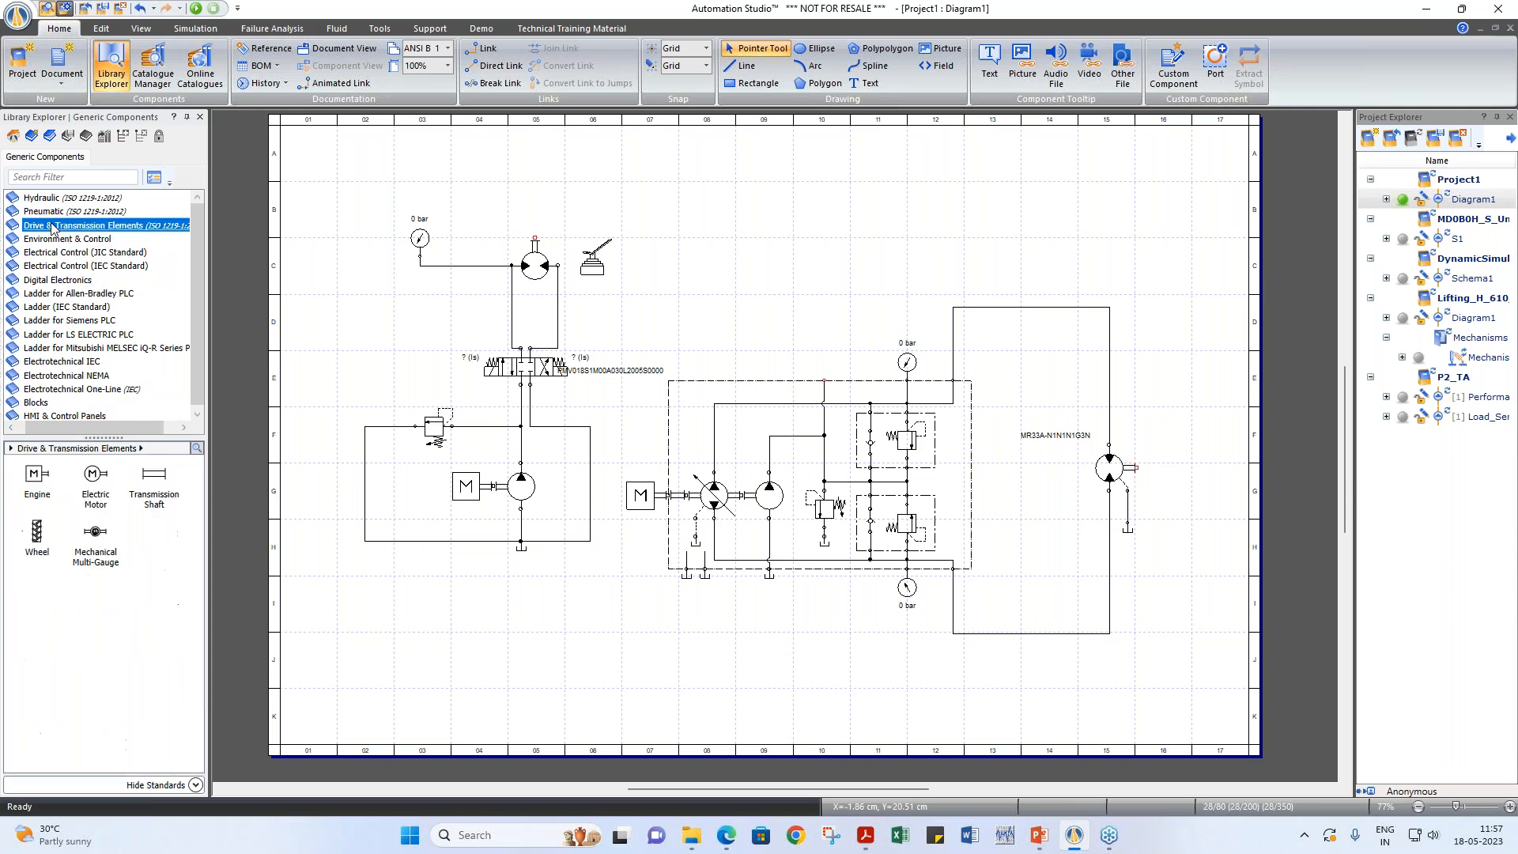
{"action": "left_click_drag", "start_coordinate": [94, 535], "coordinate": [1161, 470]}
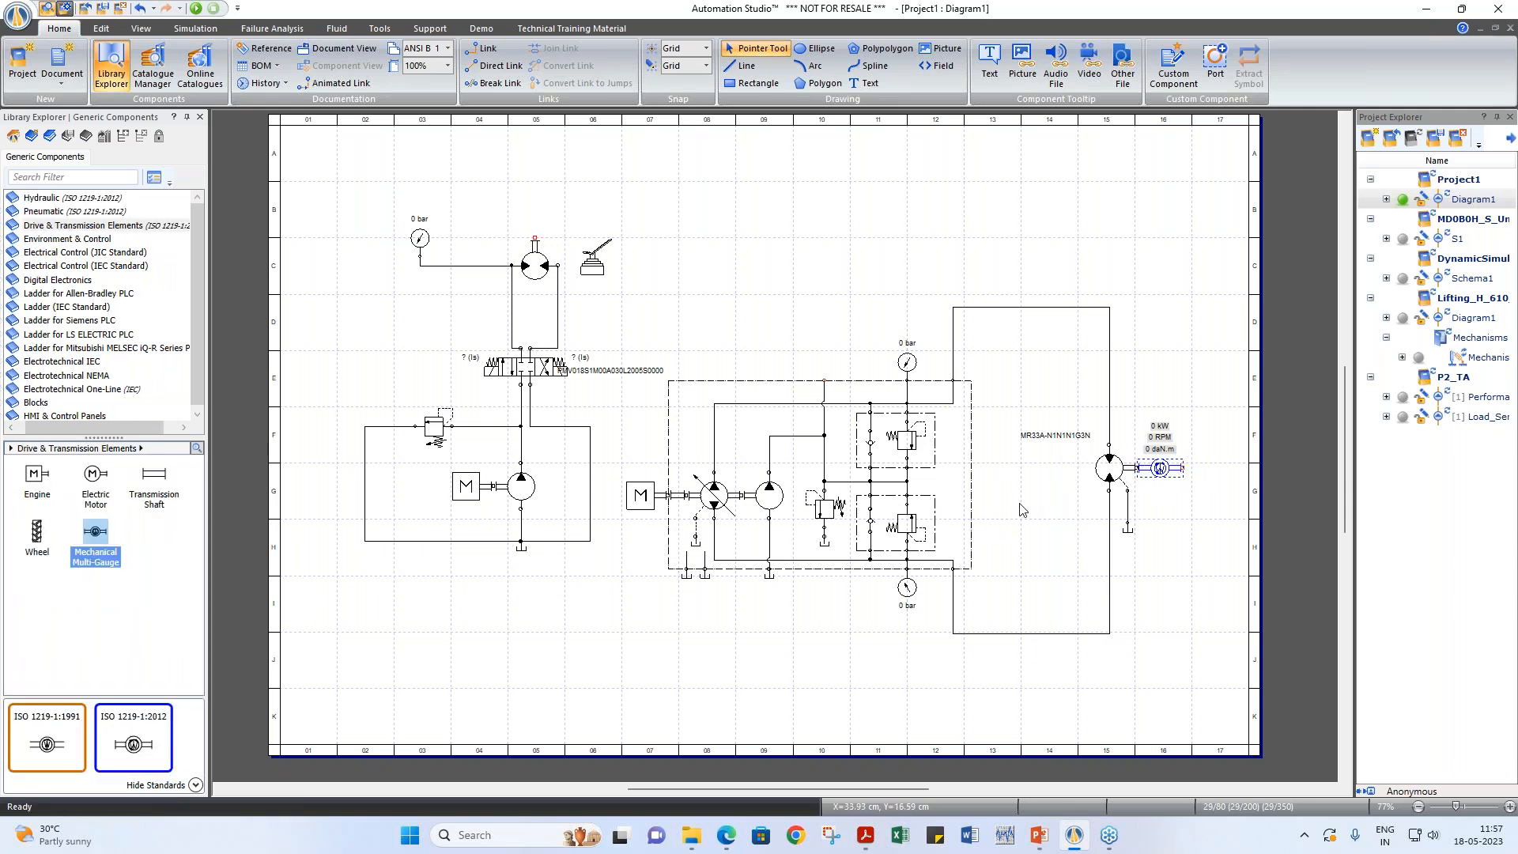
{"action": "mouse_move", "coordinate": [33, 543]}
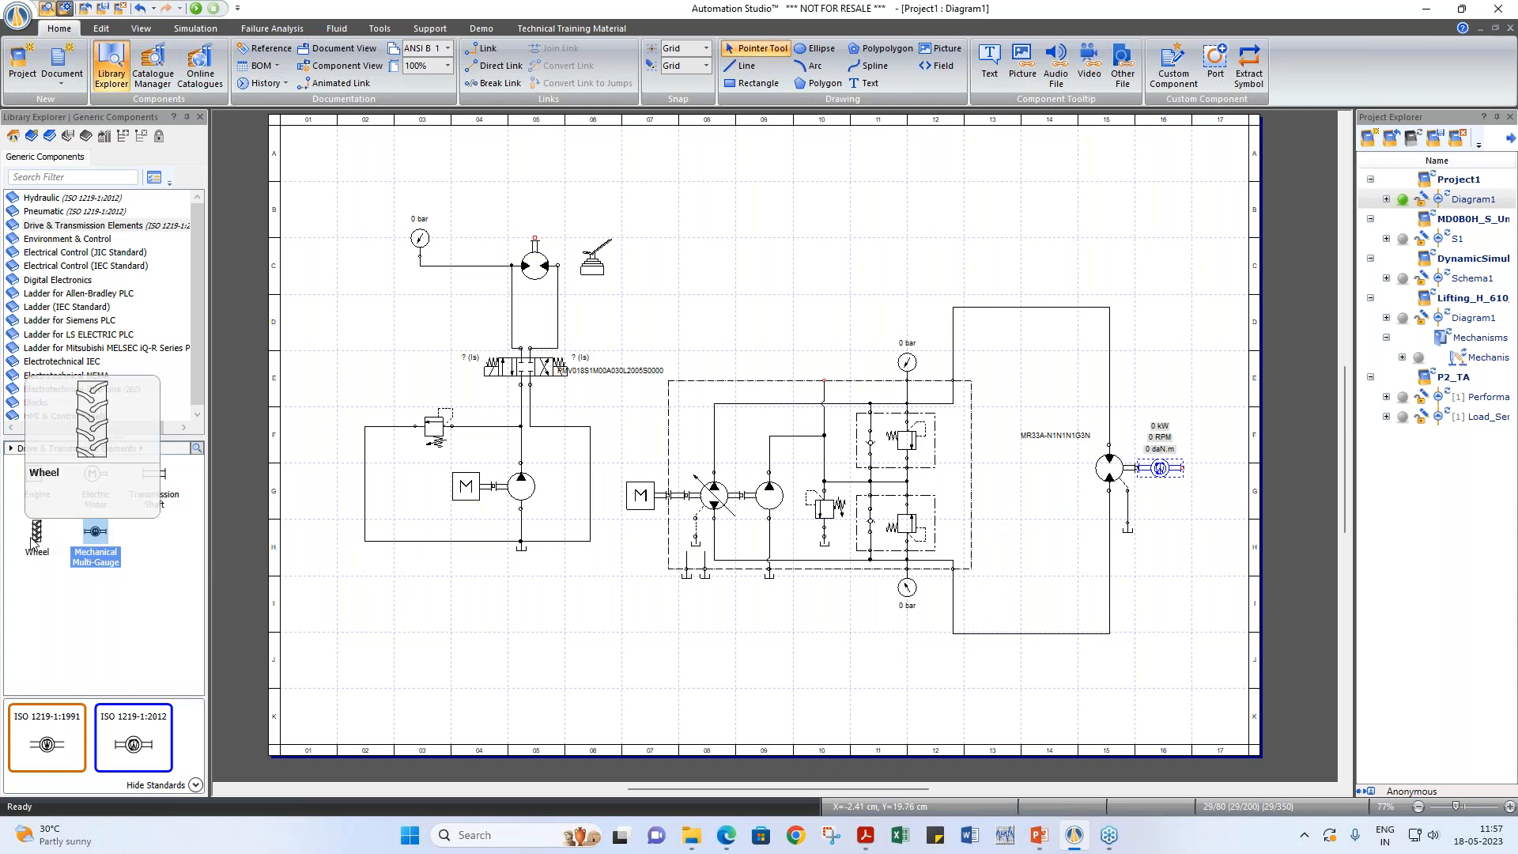
{"action": "left_click_drag", "start_coordinate": [42, 543], "coordinate": [1206, 440]}
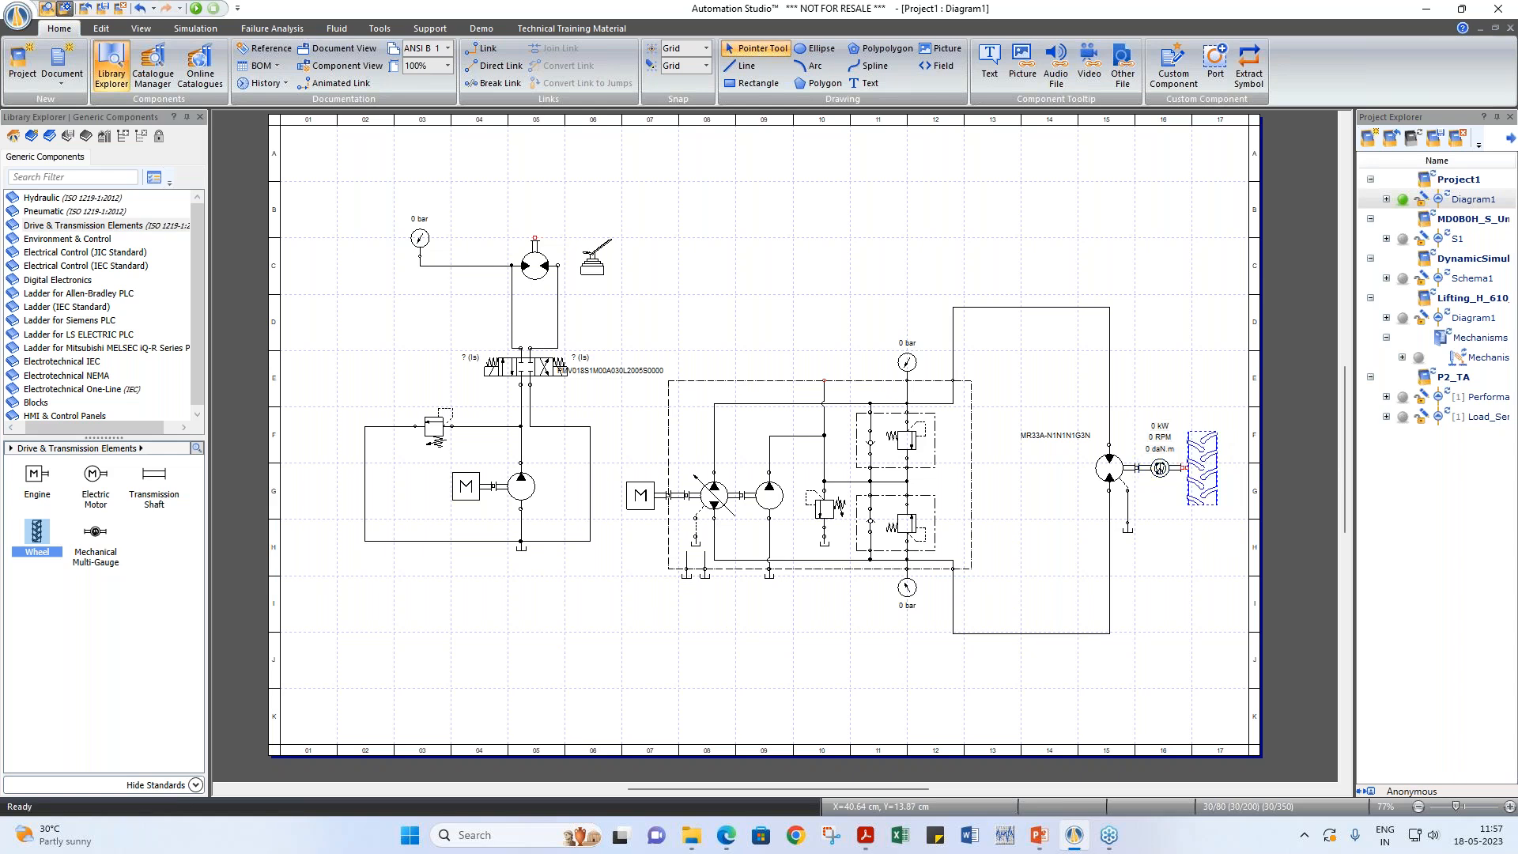
{"action": "left_click", "coordinate": [1148, 395]}
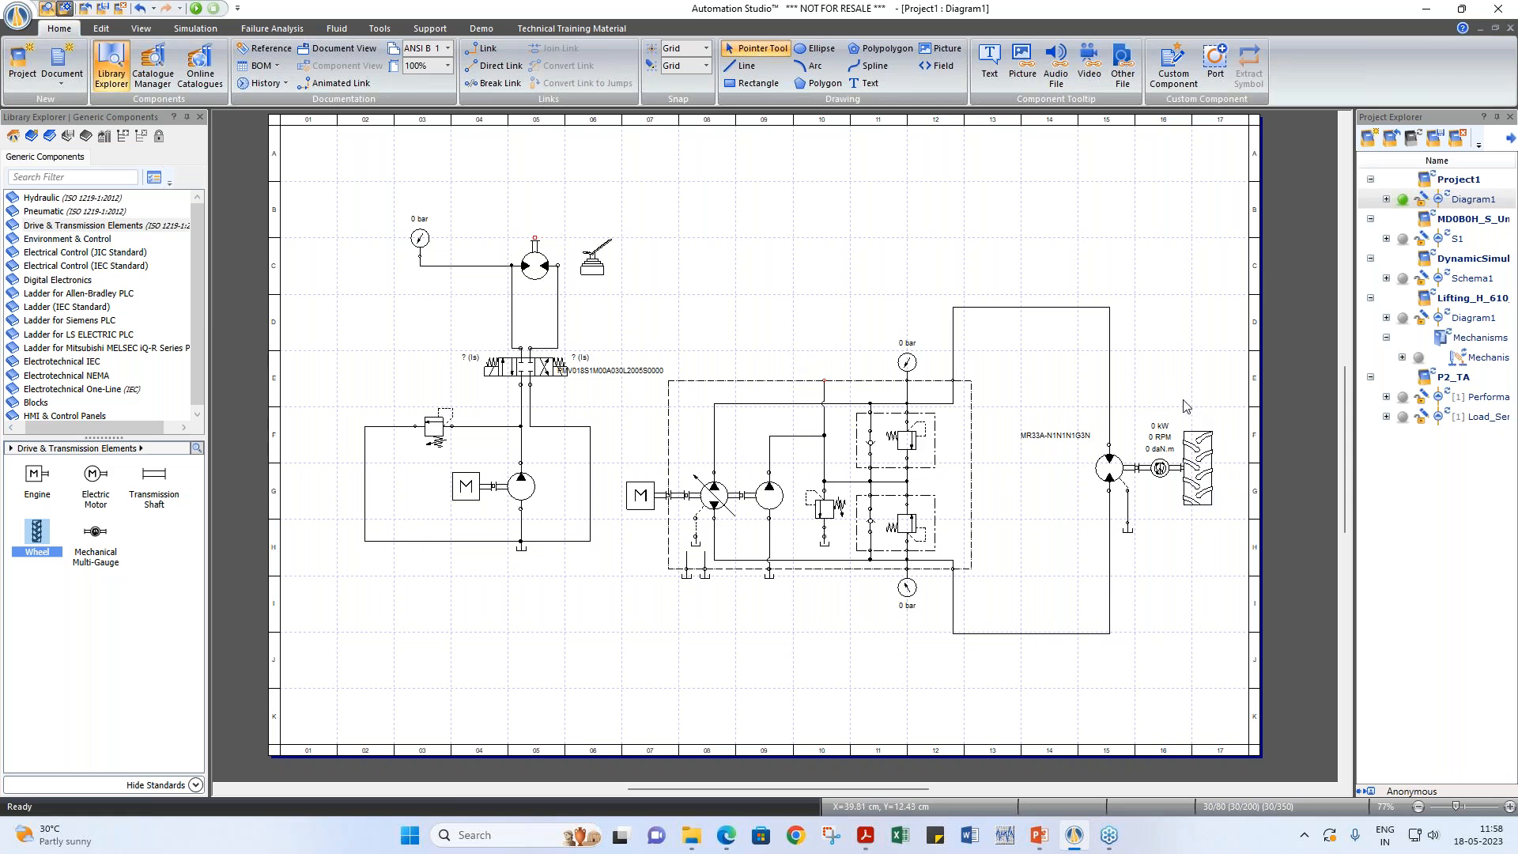
Step: Start the simulation and raise the PMV0 variable pump's displacement to 6.43 cm³/rev
{"action": "left_click", "coordinate": [196, 9]}
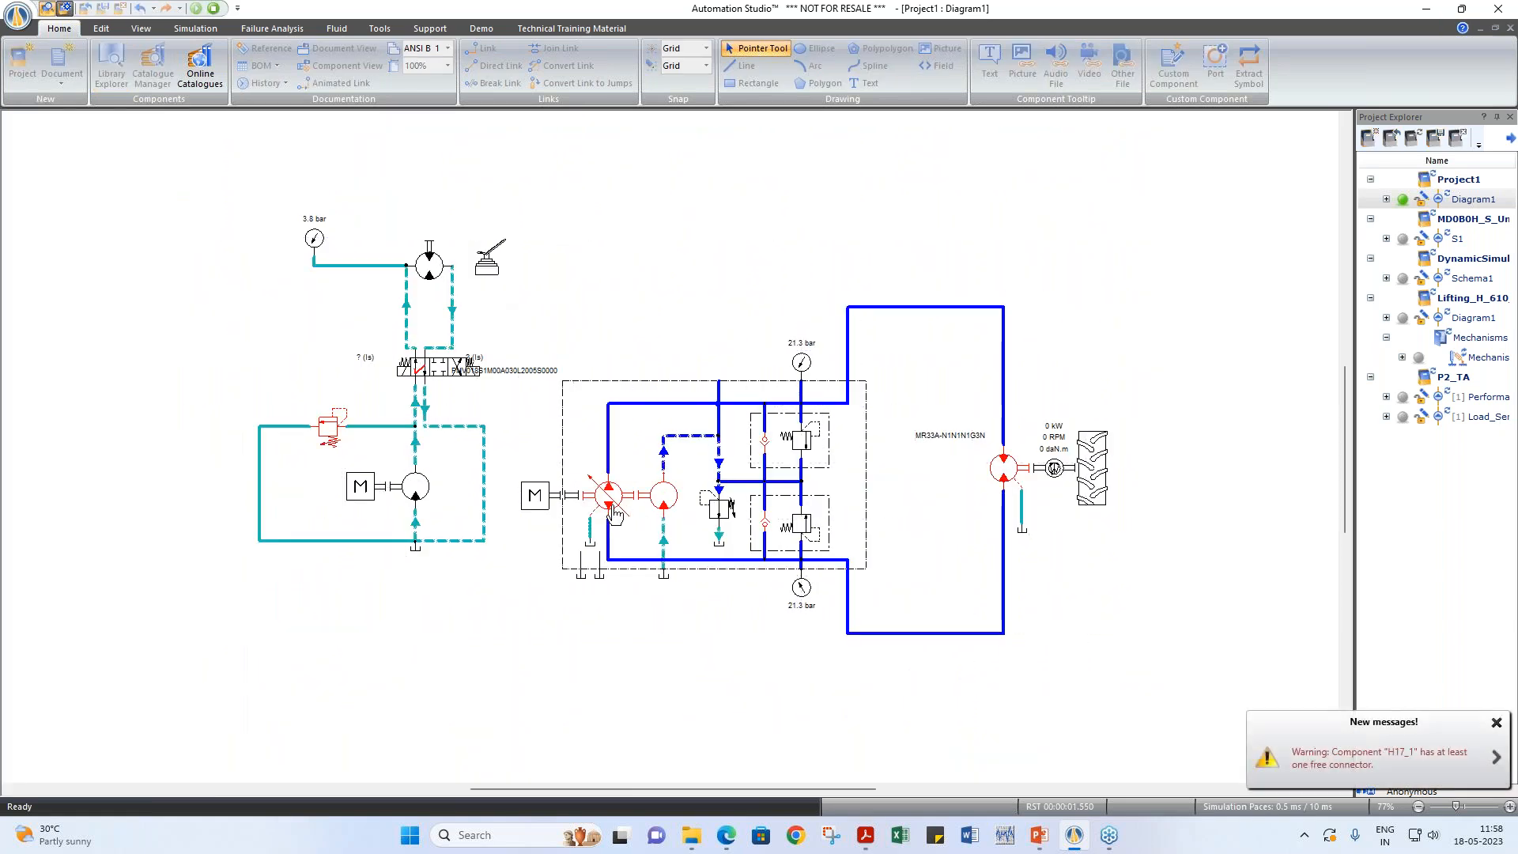
{"action": "left_click", "coordinate": [607, 495]}
{"action": "left_click_drag", "start_coordinate": [657, 511], "coordinate": [538, 591]}
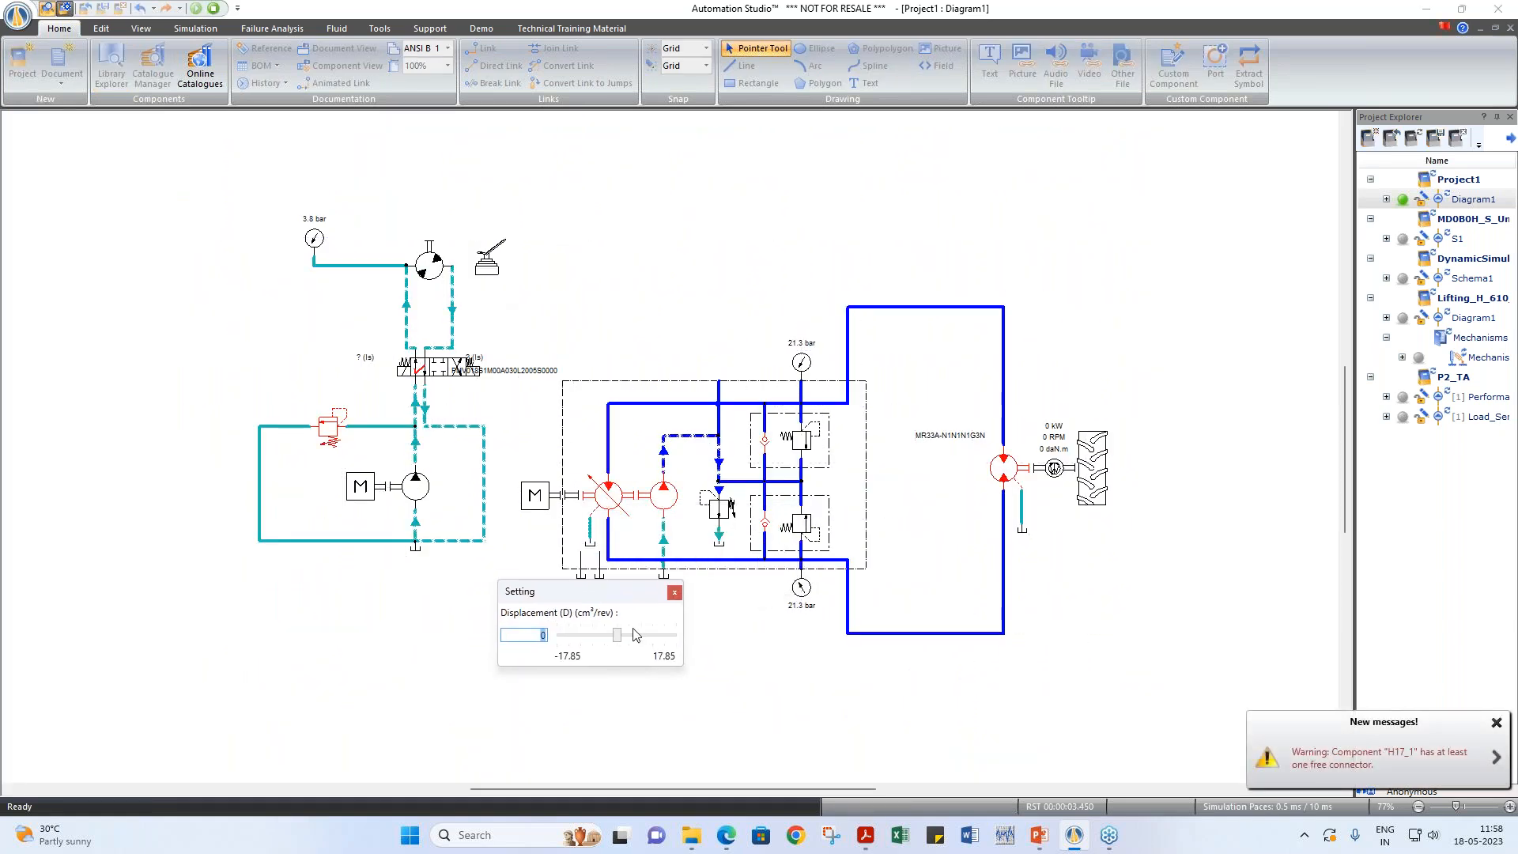
{"action": "left_click_drag", "start_coordinate": [616, 636], "coordinate": [621, 637]}
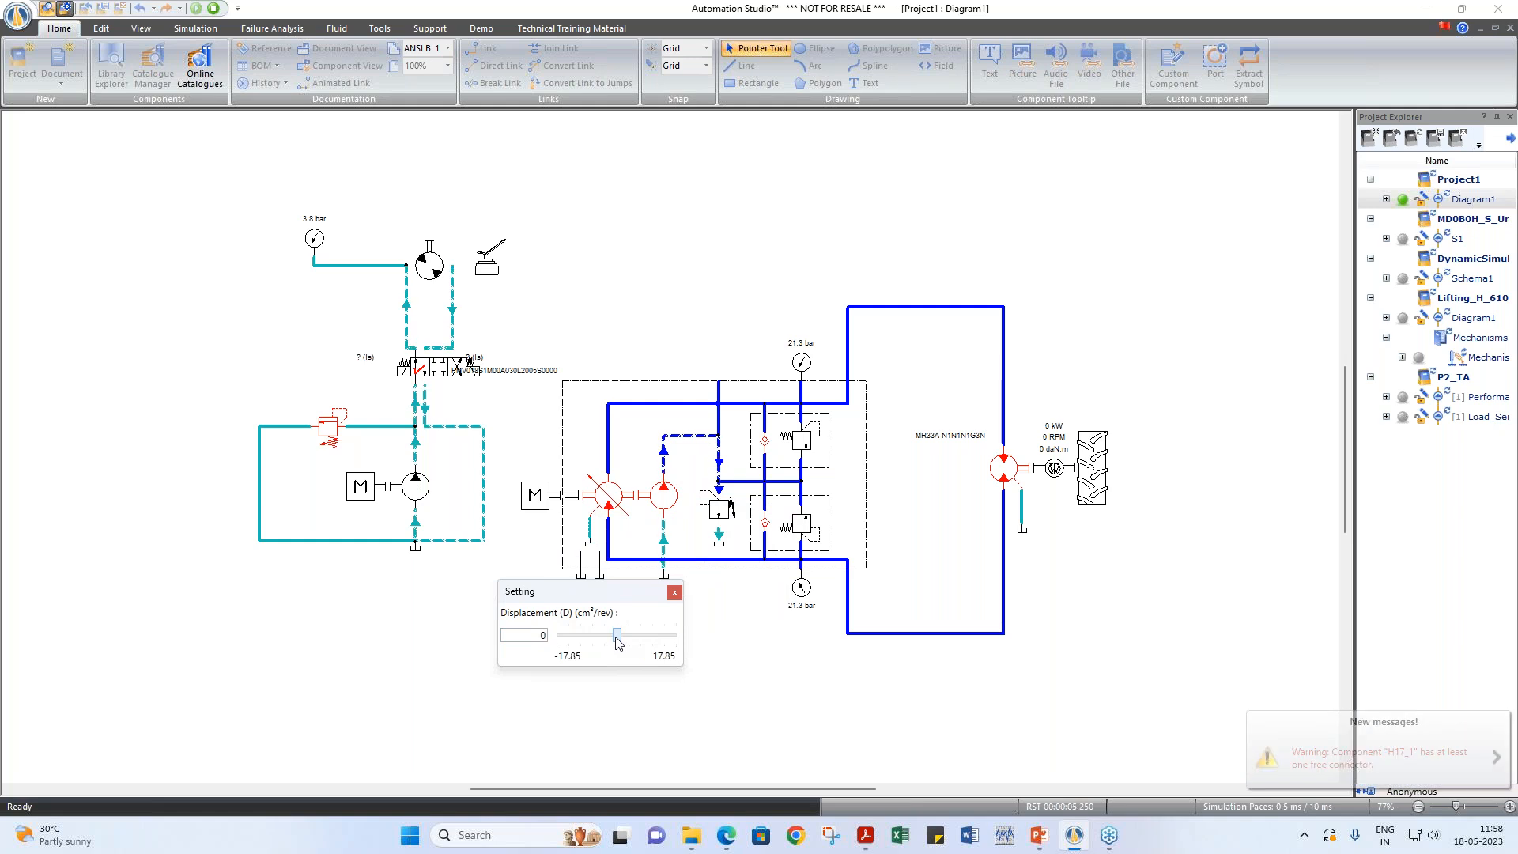
{"action": "key", "text": "Right"}
{"action": "key", "text": "Right"}
{"action": "key", "text": "Right"}
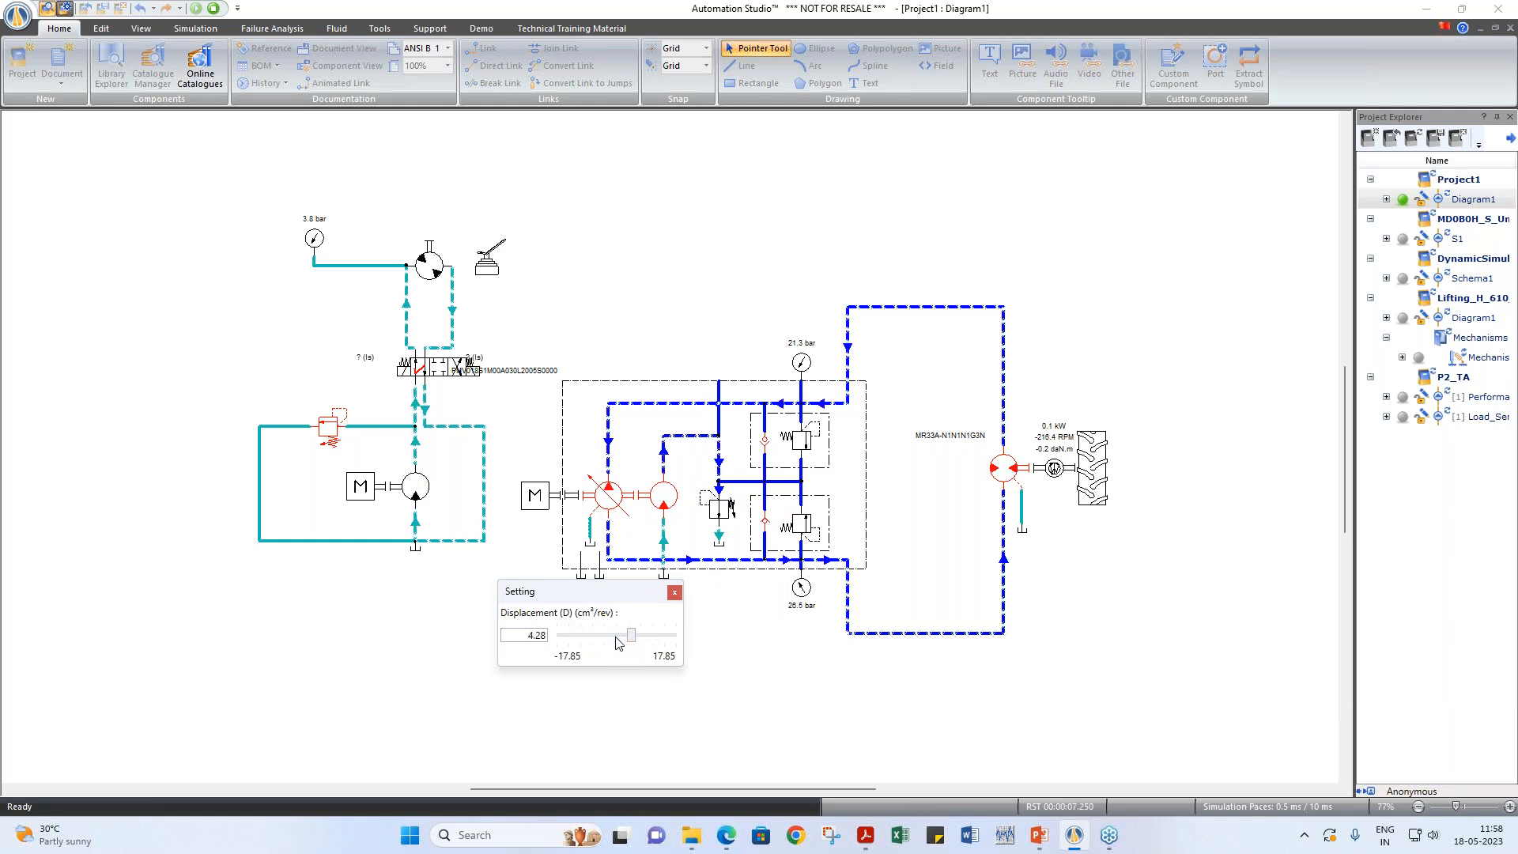
{"action": "key", "text": "Right"}
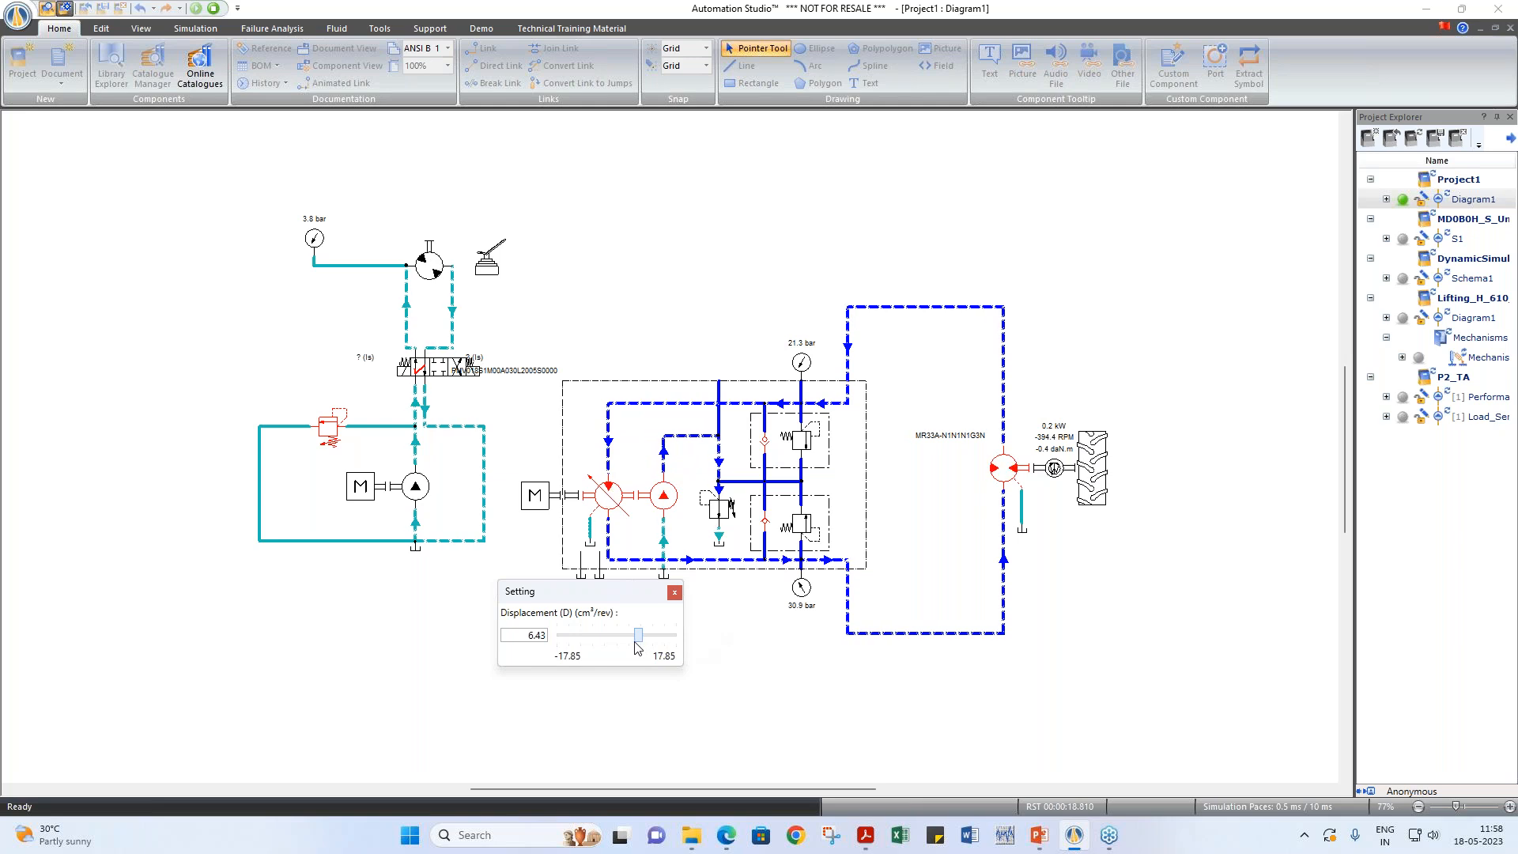
Step: Raise the PMV0 variable pump's displacement to 13.57 cm³/rev, close its setting window and stop the simulation
{"action": "left_click_drag", "start_coordinate": [638, 635], "coordinate": [640, 638]}
{"action": "key", "text": "Right"}
{"action": "key", "text": "Right"}
{"action": "key", "text": "Right"}
{"action": "key", "text": "Right"}
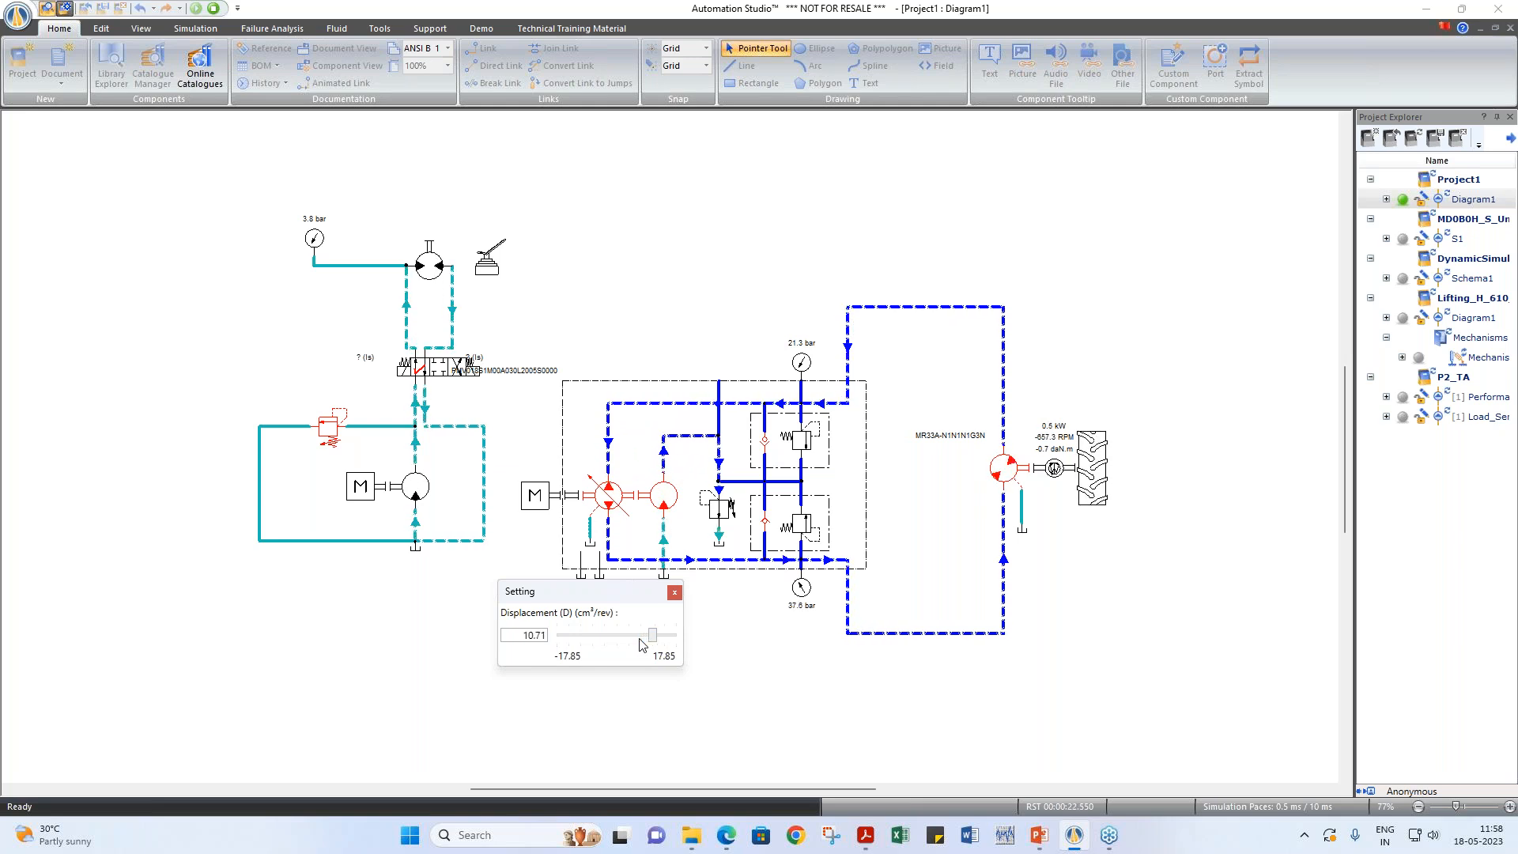
{"action": "key", "text": "Right"}
{"action": "key", "text": "Right"}
{"action": "key", "text": "Right"}
{"action": "key", "text": "Right"}
{"action": "key", "text": "Right"}
{"action": "key", "text": "Right"}
{"action": "key", "text": "Right"}
{"action": "key", "text": "Right"}
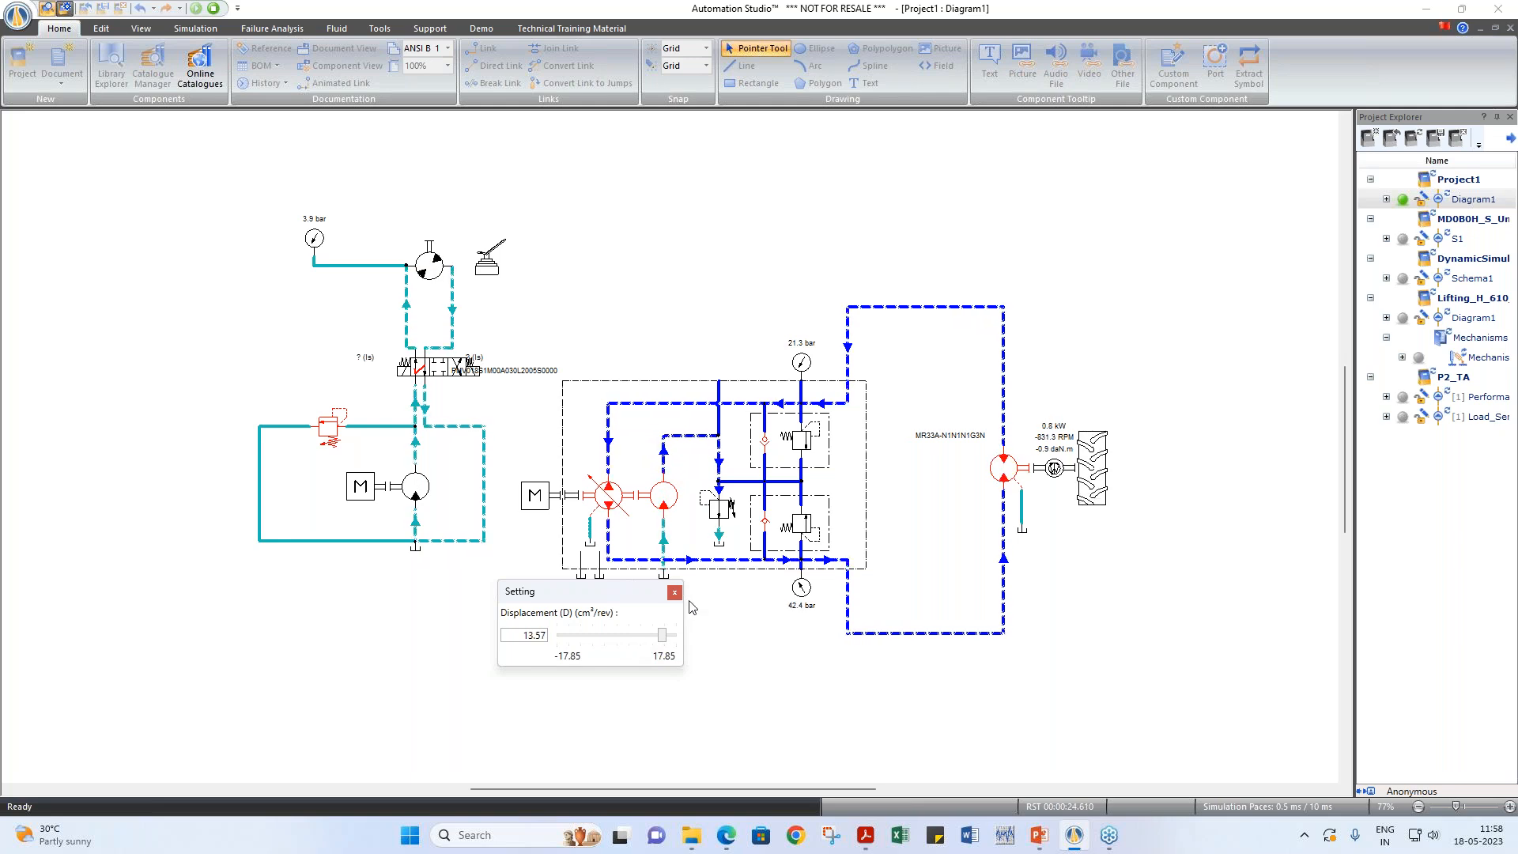
{"action": "left_click", "coordinate": [676, 595]}
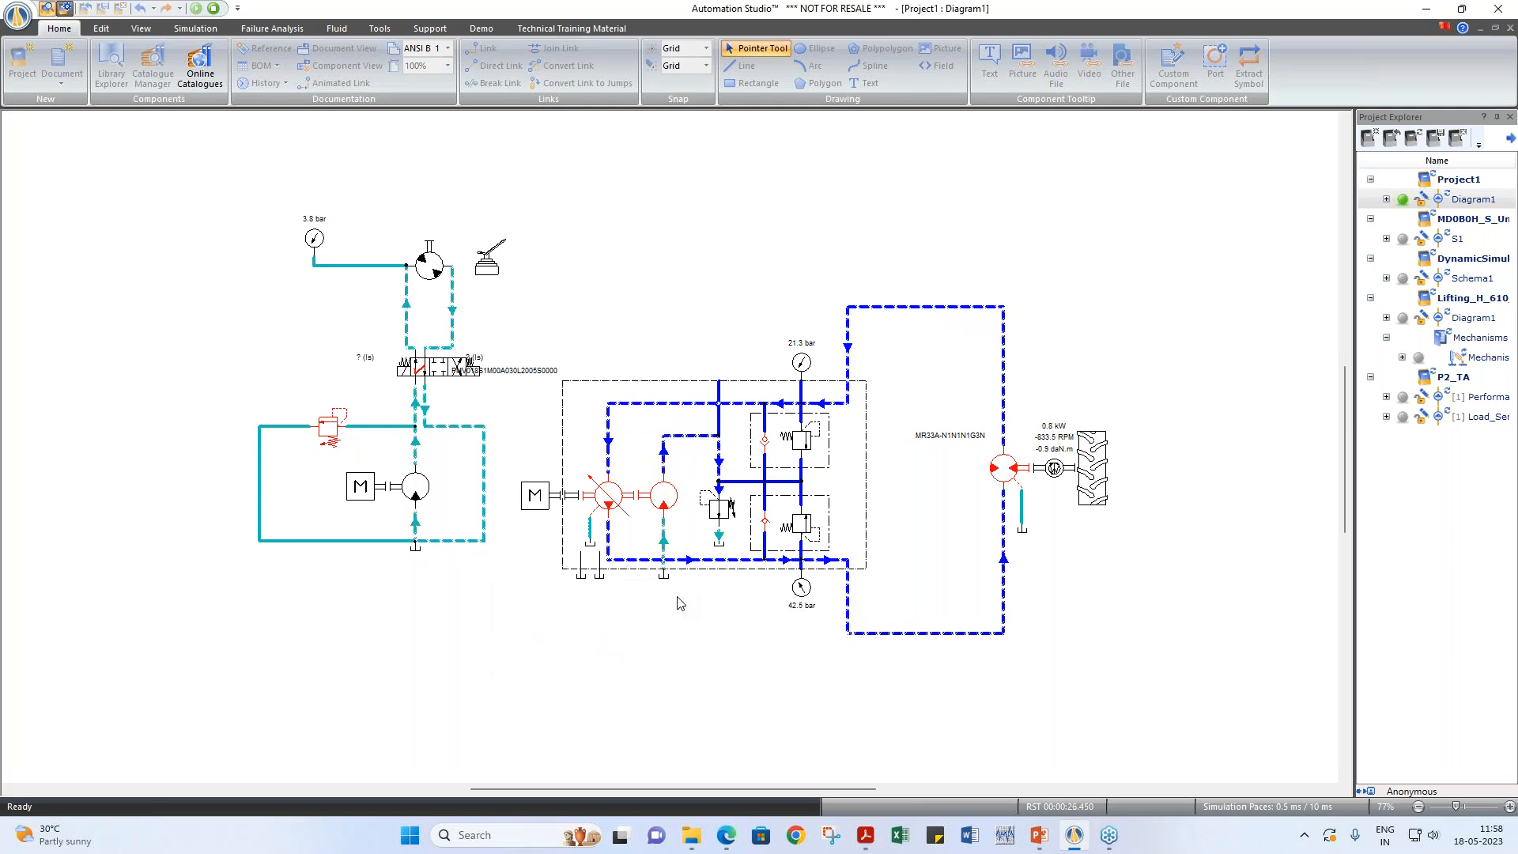
{"action": "left_click", "coordinate": [212, 9]}
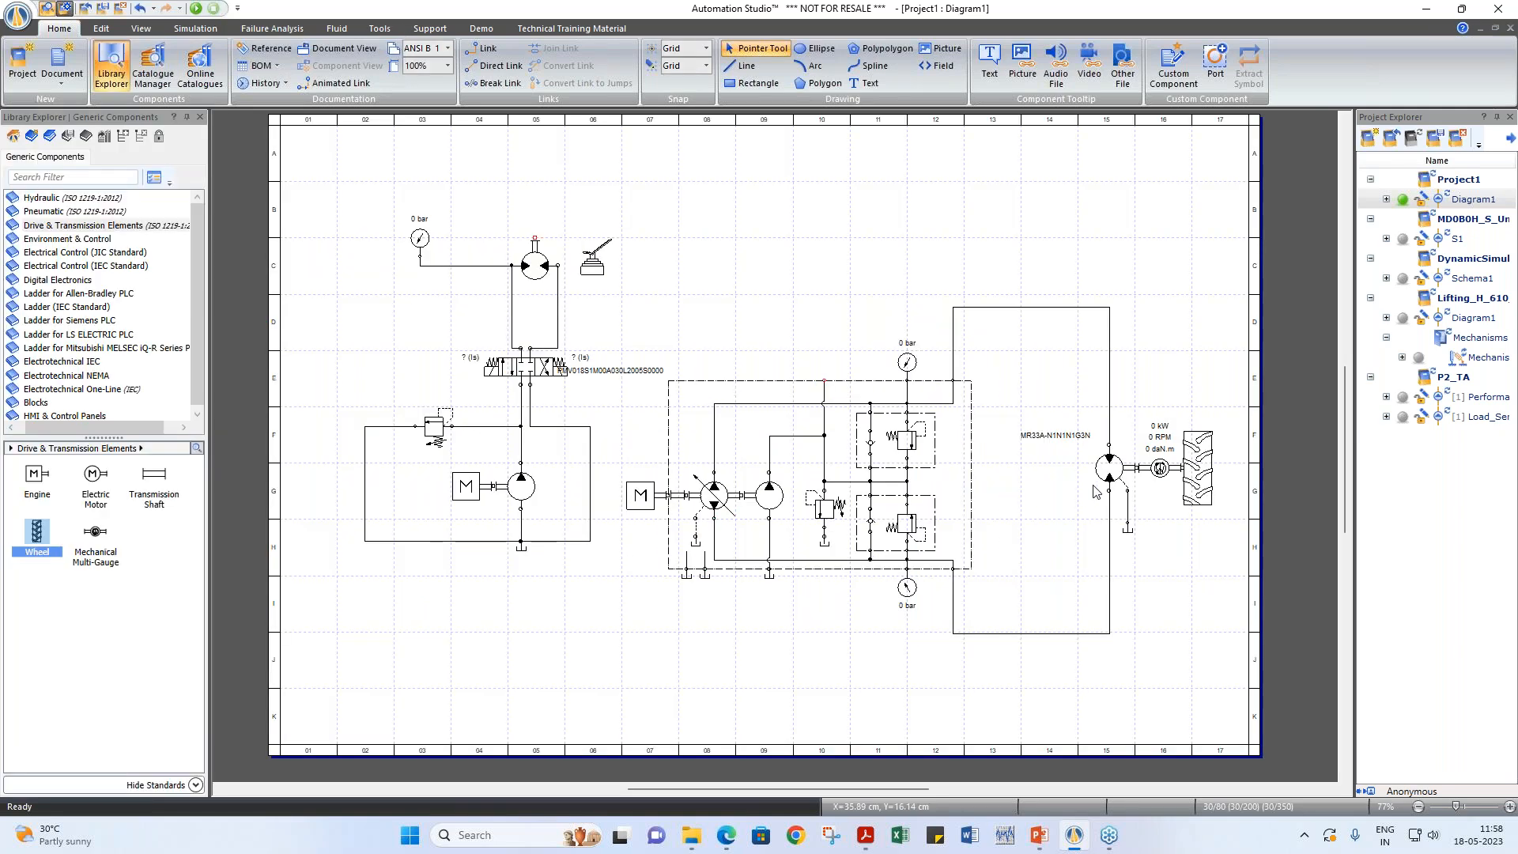
Step: Examine the MR33A motor's volumetric and overall efficiency curves in its component properties
{"action": "double_click", "coordinate": [1103, 485]}
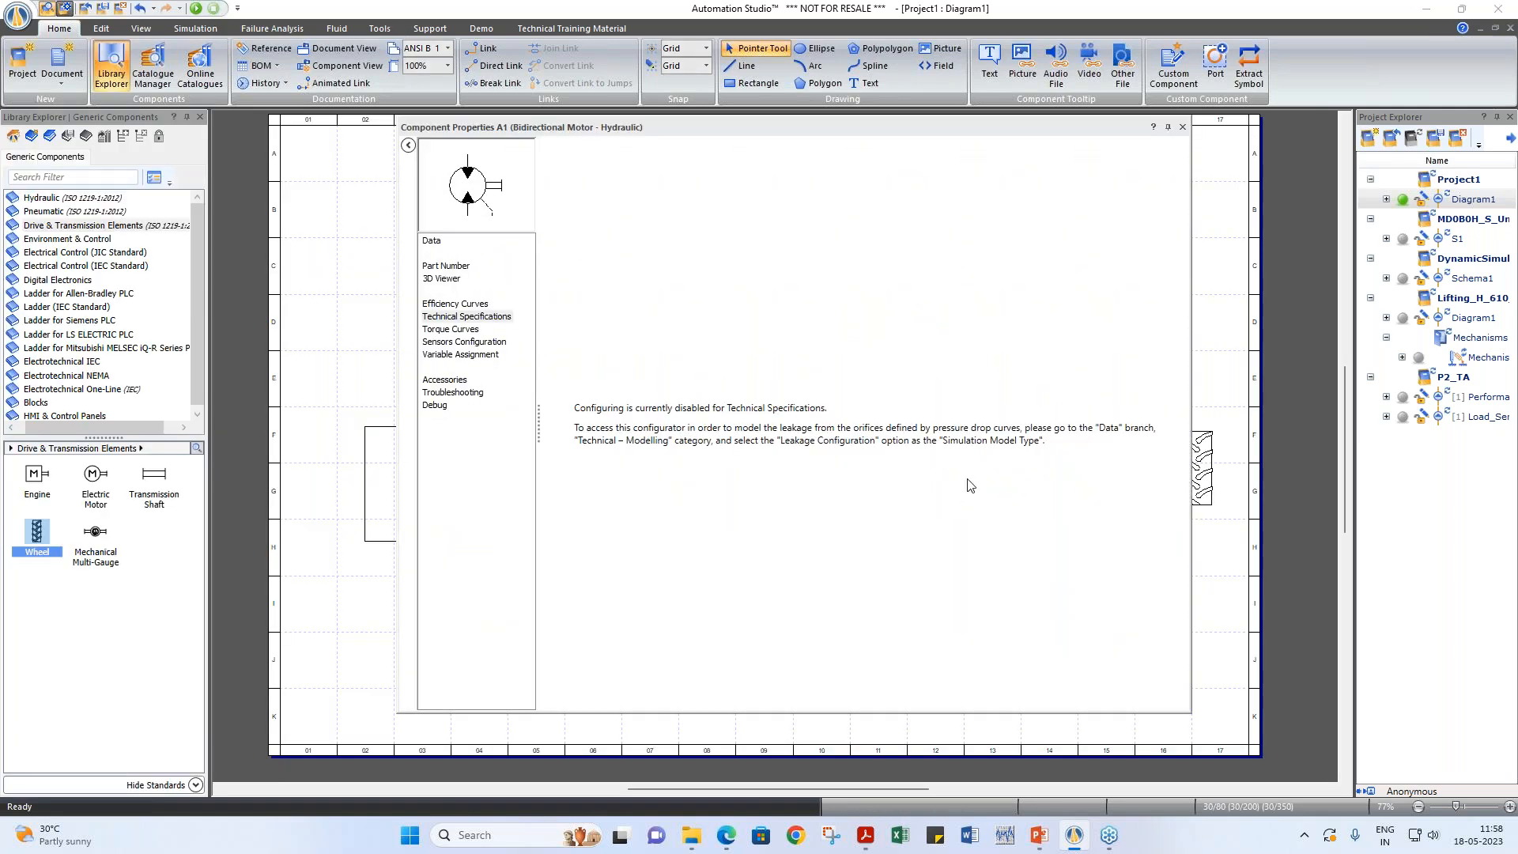
{"action": "left_click", "coordinate": [439, 307]}
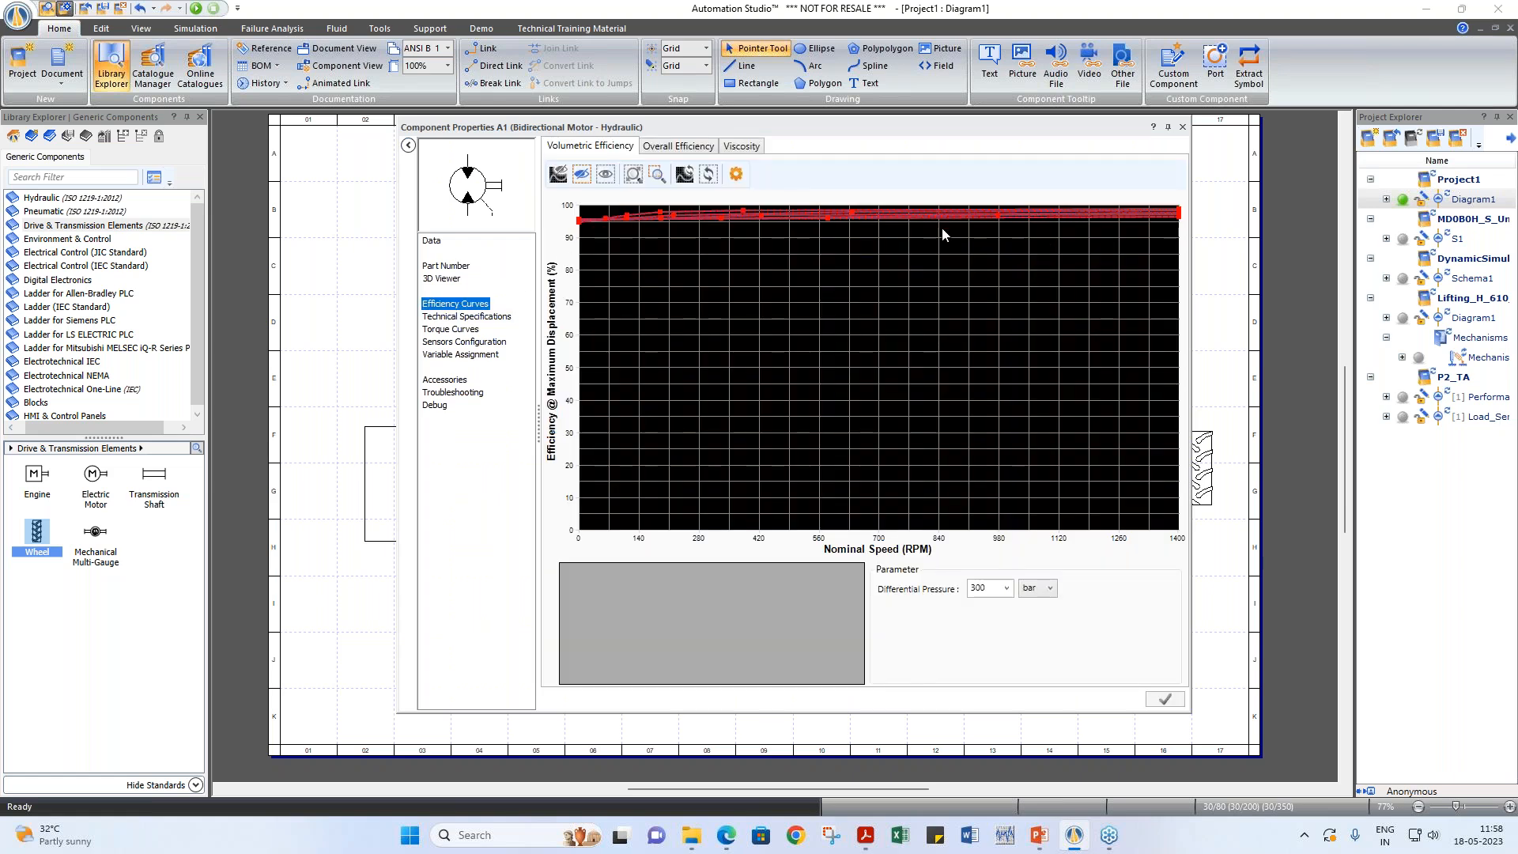
{"action": "left_click", "coordinate": [682, 149]}
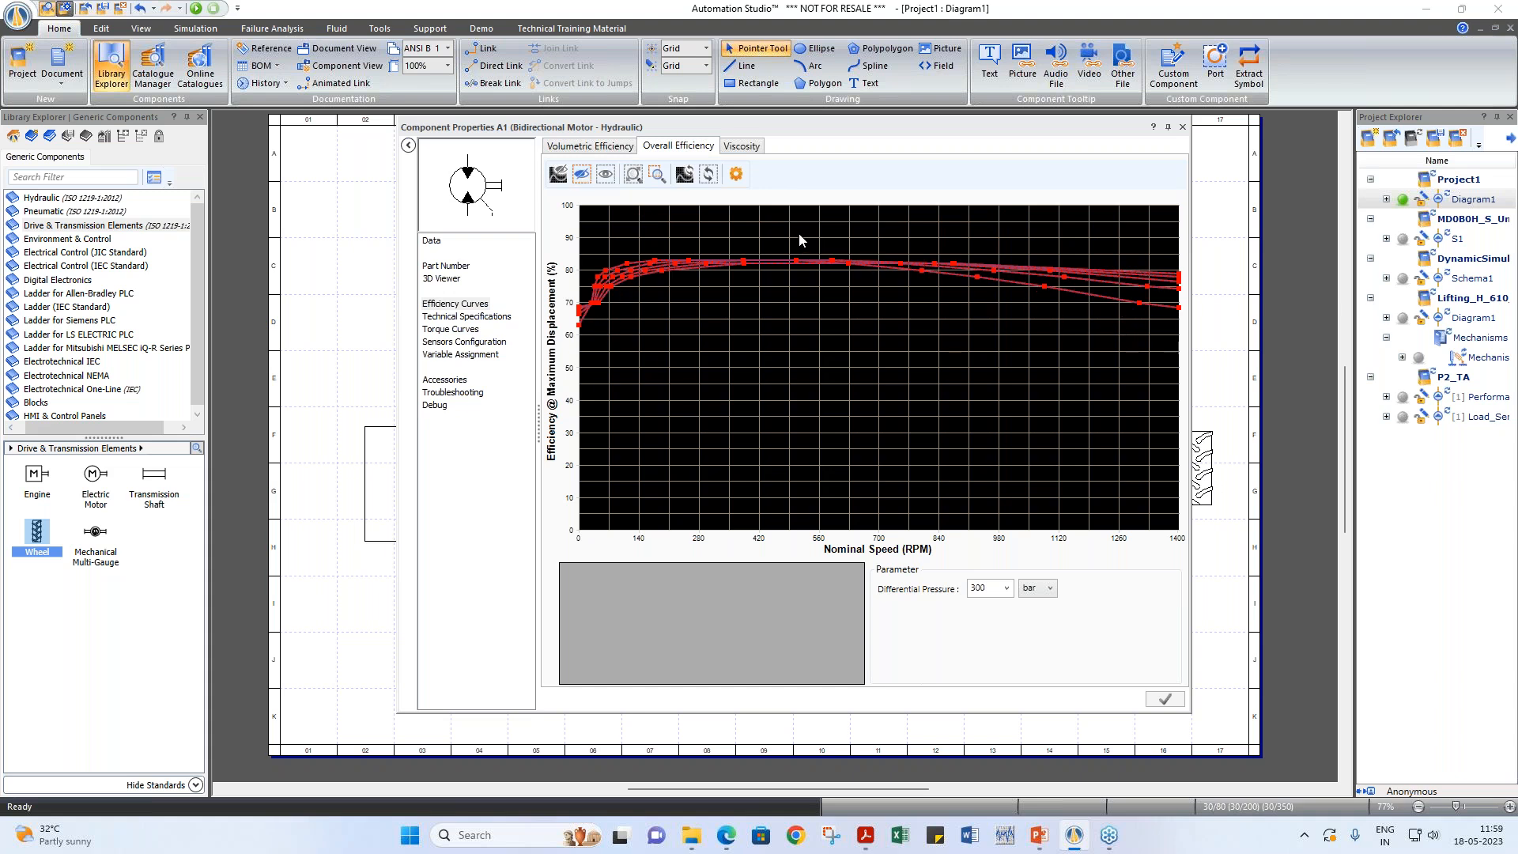
{"action": "mouse_move", "coordinate": [1027, 292]}
{"action": "left_click", "coordinate": [1182, 129]}
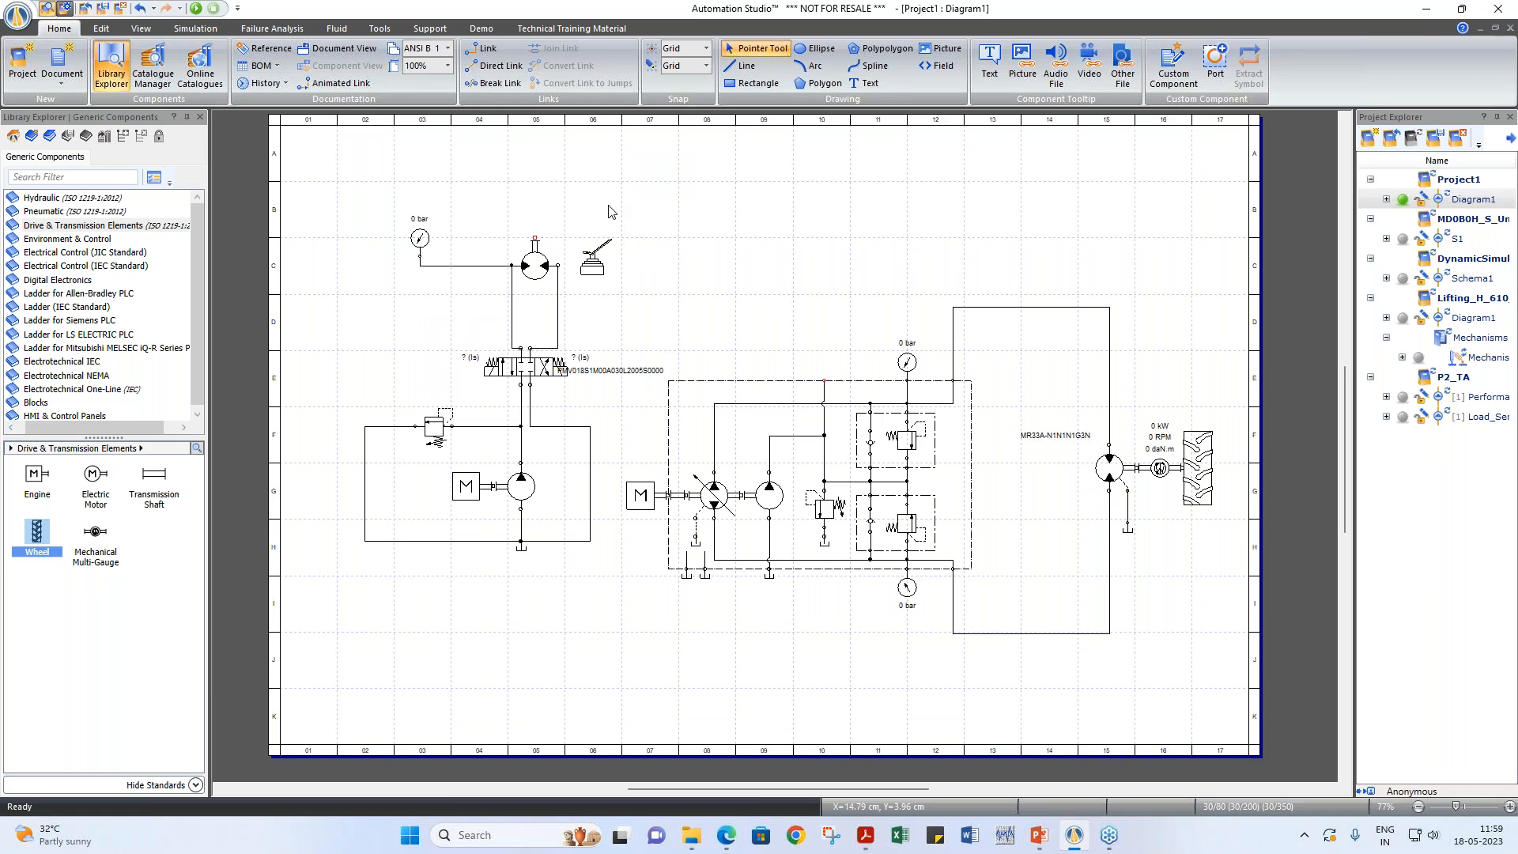
Step: Shift the PMV0 closed-loop circuit right and slightly up, and move the open circuit's pump, electric motor and tank down
{"action": "left_click_drag", "start_coordinate": [1228, 662], "coordinate": [752, 314]}
{"action": "left_click", "coordinate": [633, 310]}
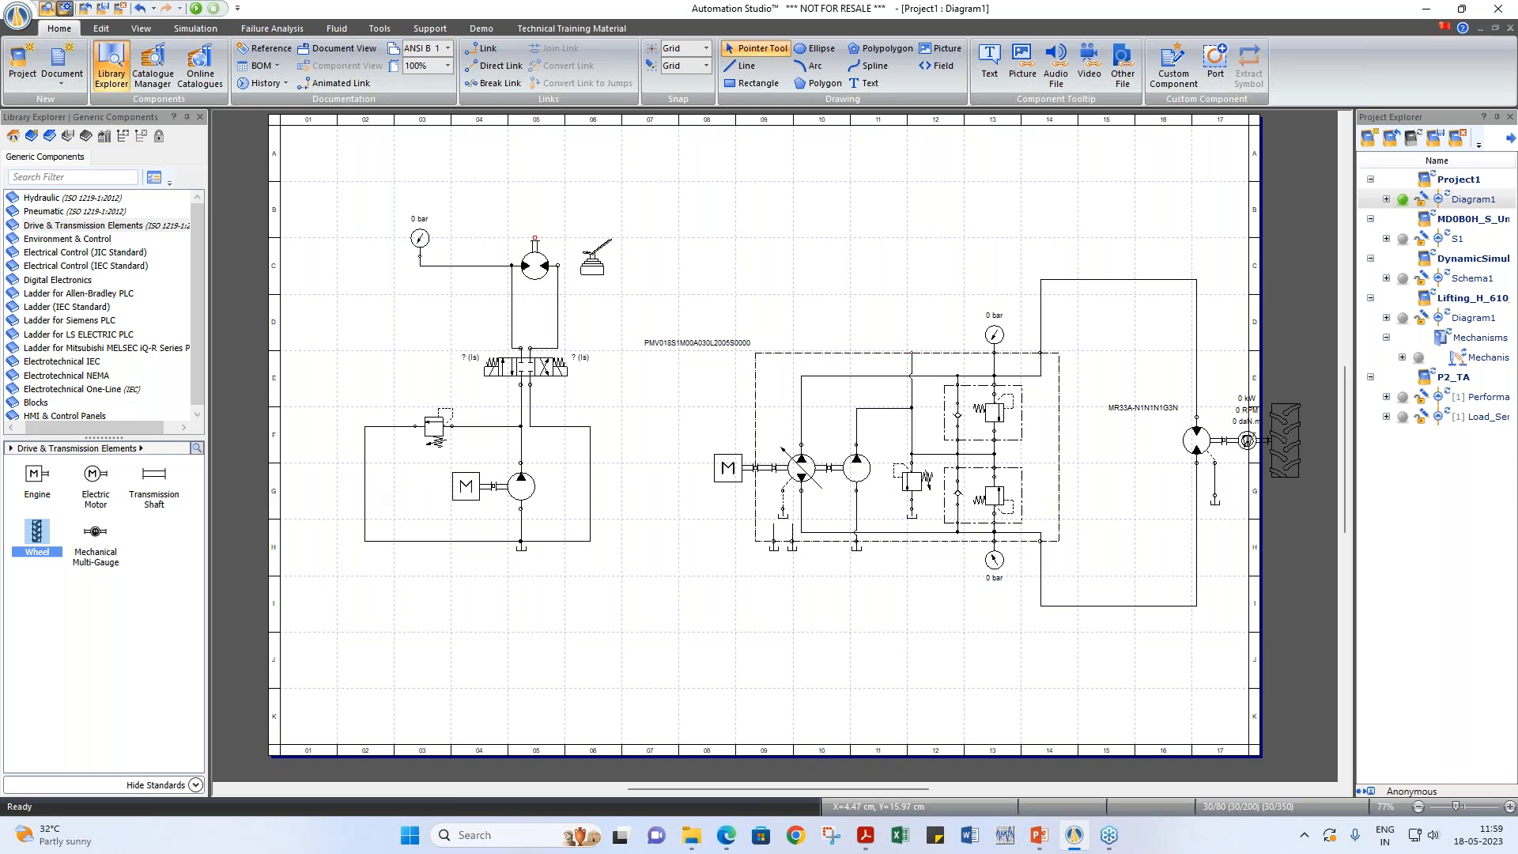
{"action": "left_click_drag", "start_coordinate": [351, 457], "coordinate": [667, 628]}
{"action": "left_click_drag", "start_coordinate": [519, 497], "coordinate": [521, 541]}
{"action": "key", "text": "Escape"}
{"action": "left_click", "coordinate": [630, 411]}
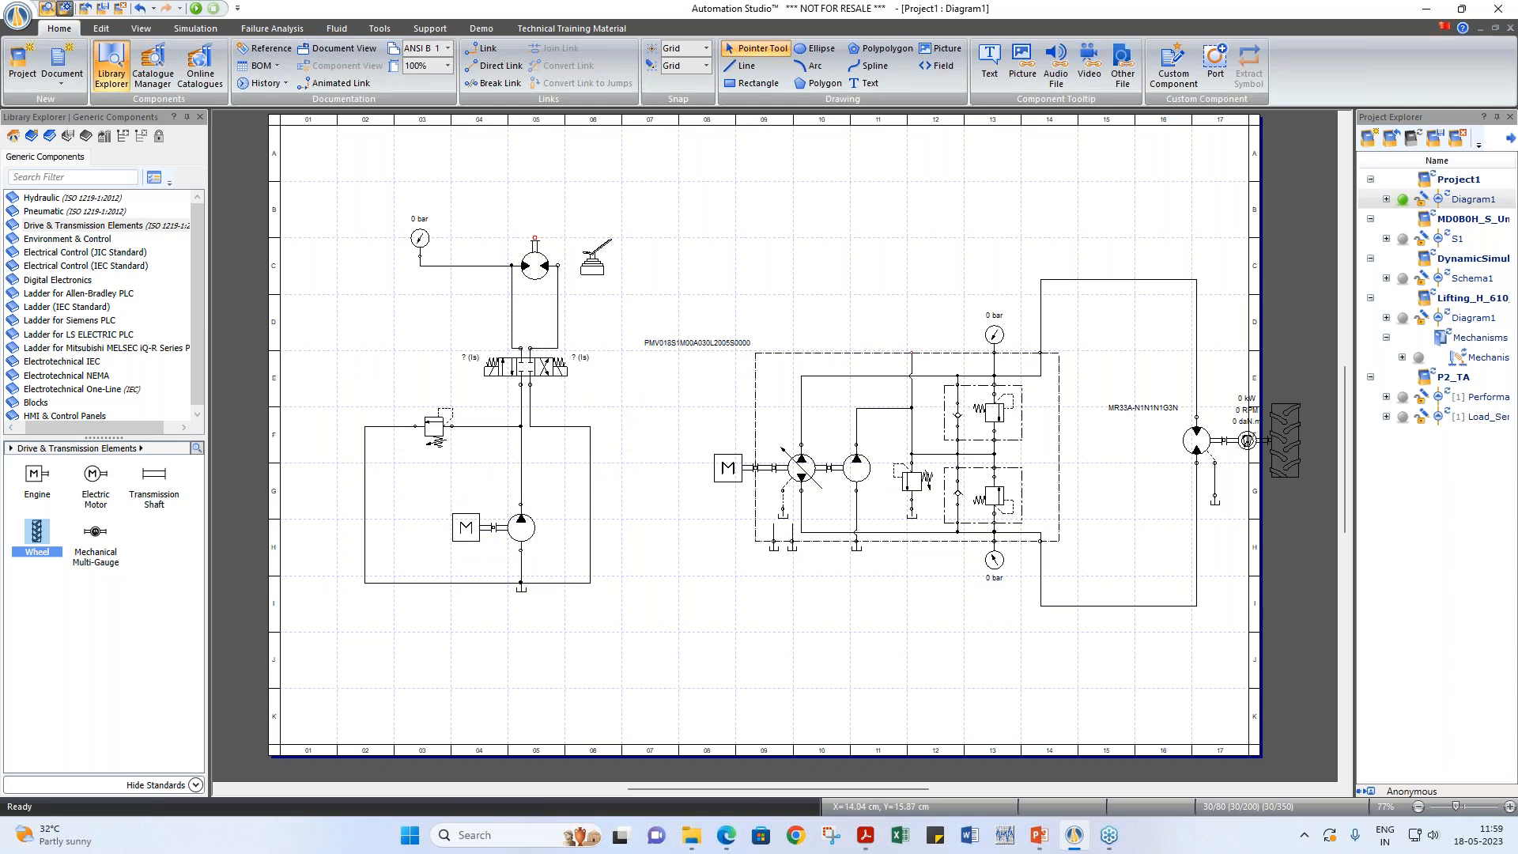
Step: Move the vertical segment of the open circuit's return line outward, redoing the first attempt to place it further right
{"action": "left_click_drag", "start_coordinate": [589, 506], "coordinate": [613, 505]}
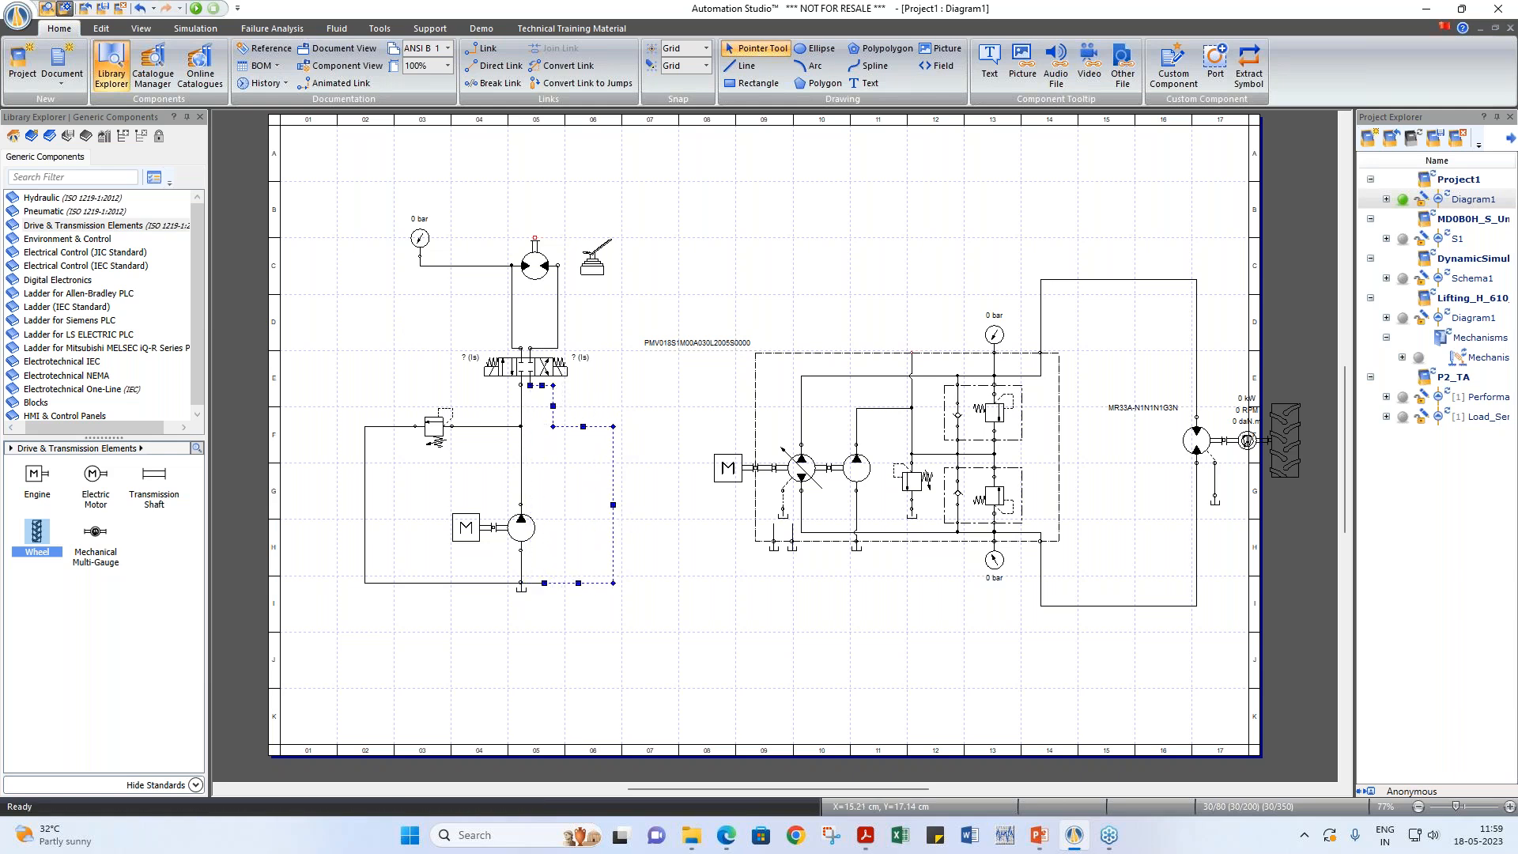
{"action": "key", "text": "ctrl+z"}
{"action": "left_click_drag", "start_coordinate": [590, 504], "coordinate": [620, 500]}
{"action": "left_click", "coordinate": [627, 393]}
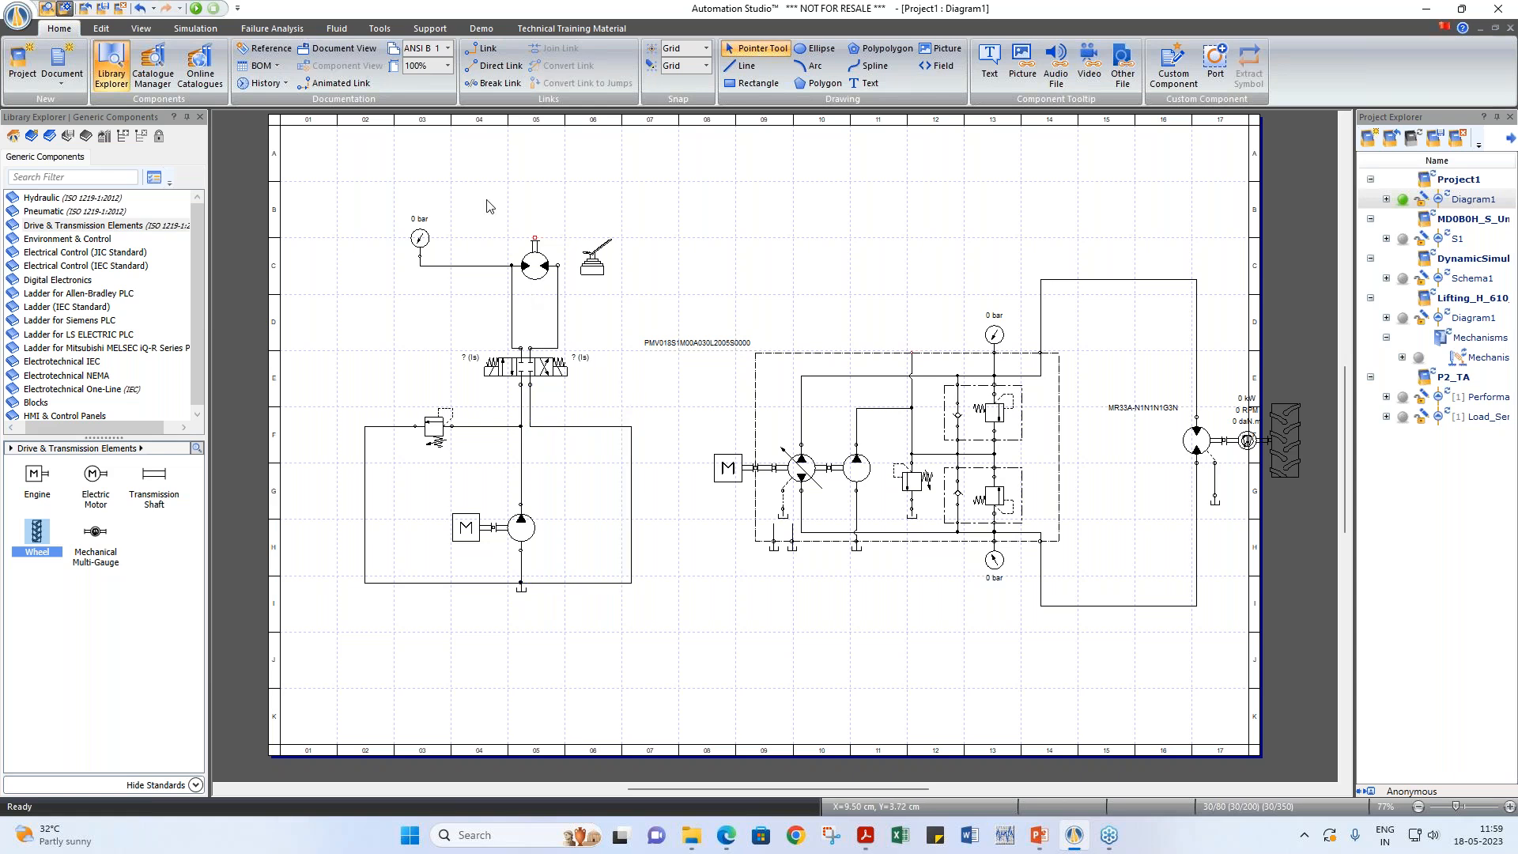
Step: Draw a manifold boundary line around the open circuit's directional valve and relief valve
{"action": "left_click", "coordinate": [337, 29]}
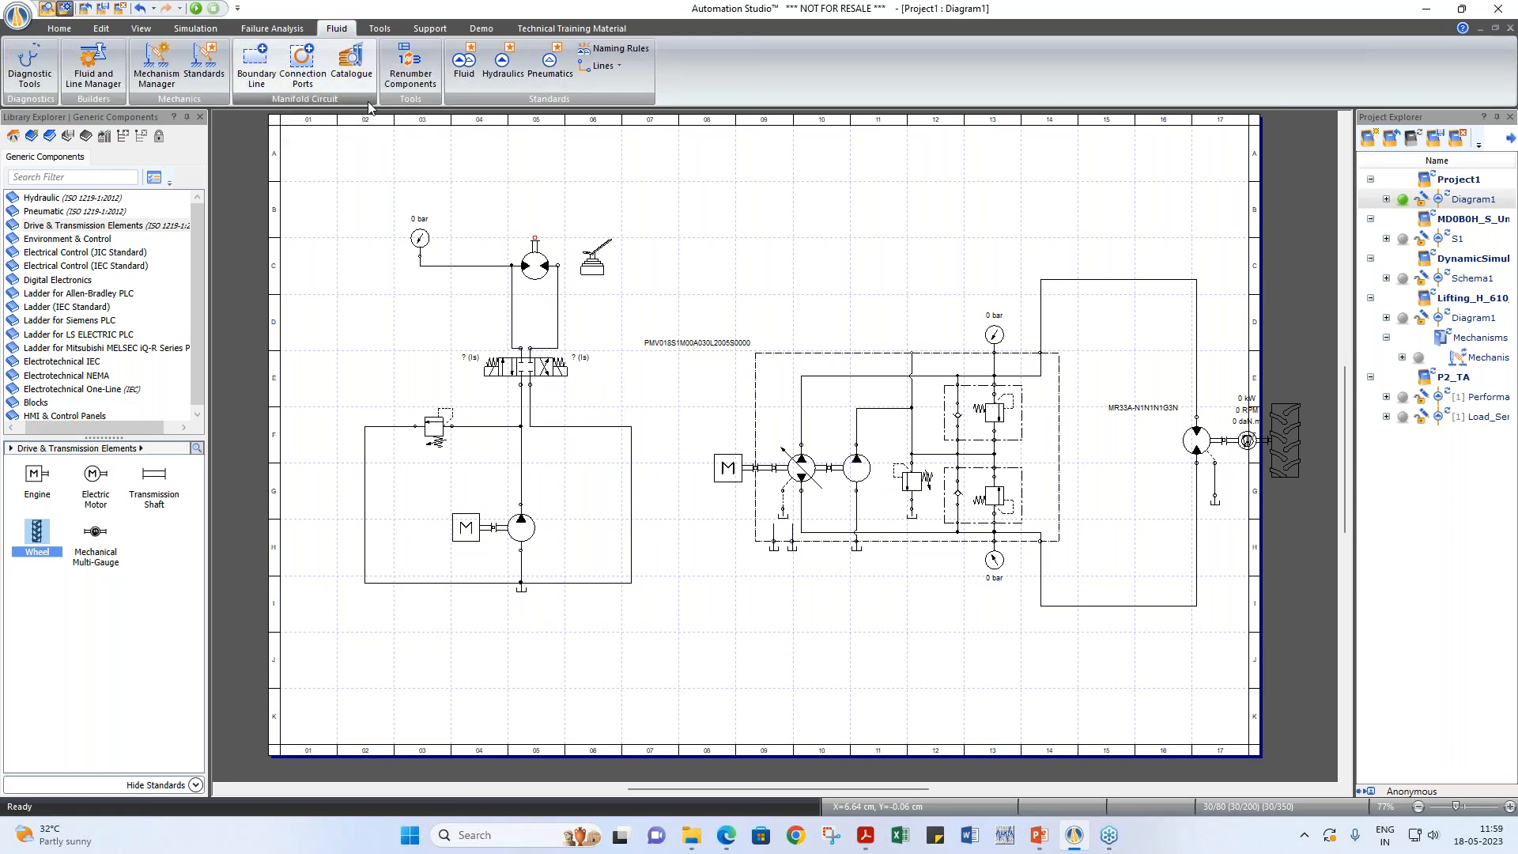
{"action": "left_click", "coordinate": [253, 68]}
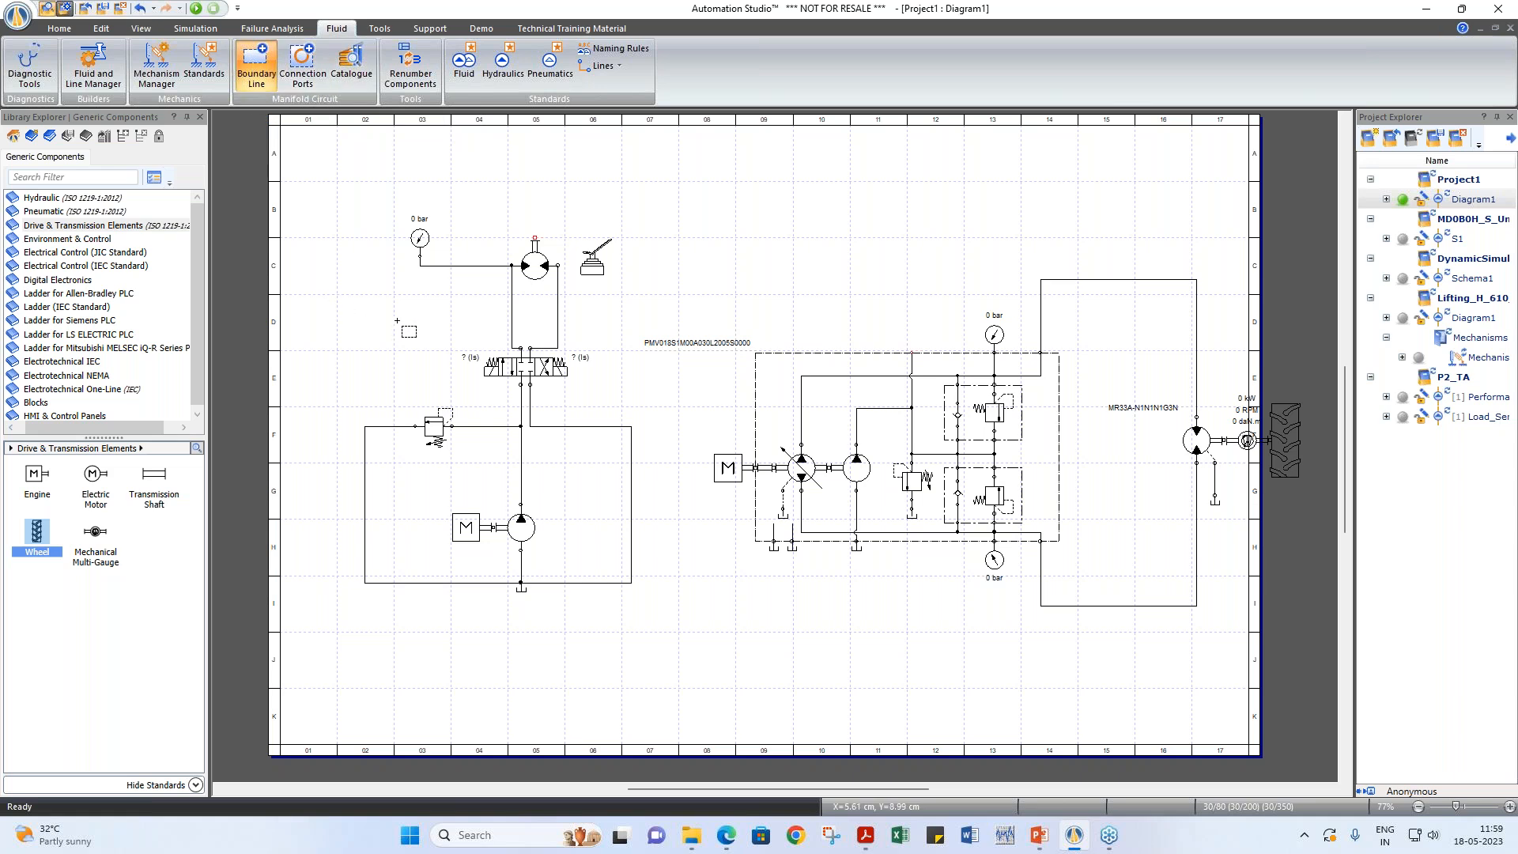
{"action": "left_click_drag", "start_coordinate": [397, 318], "coordinate": [607, 467]}
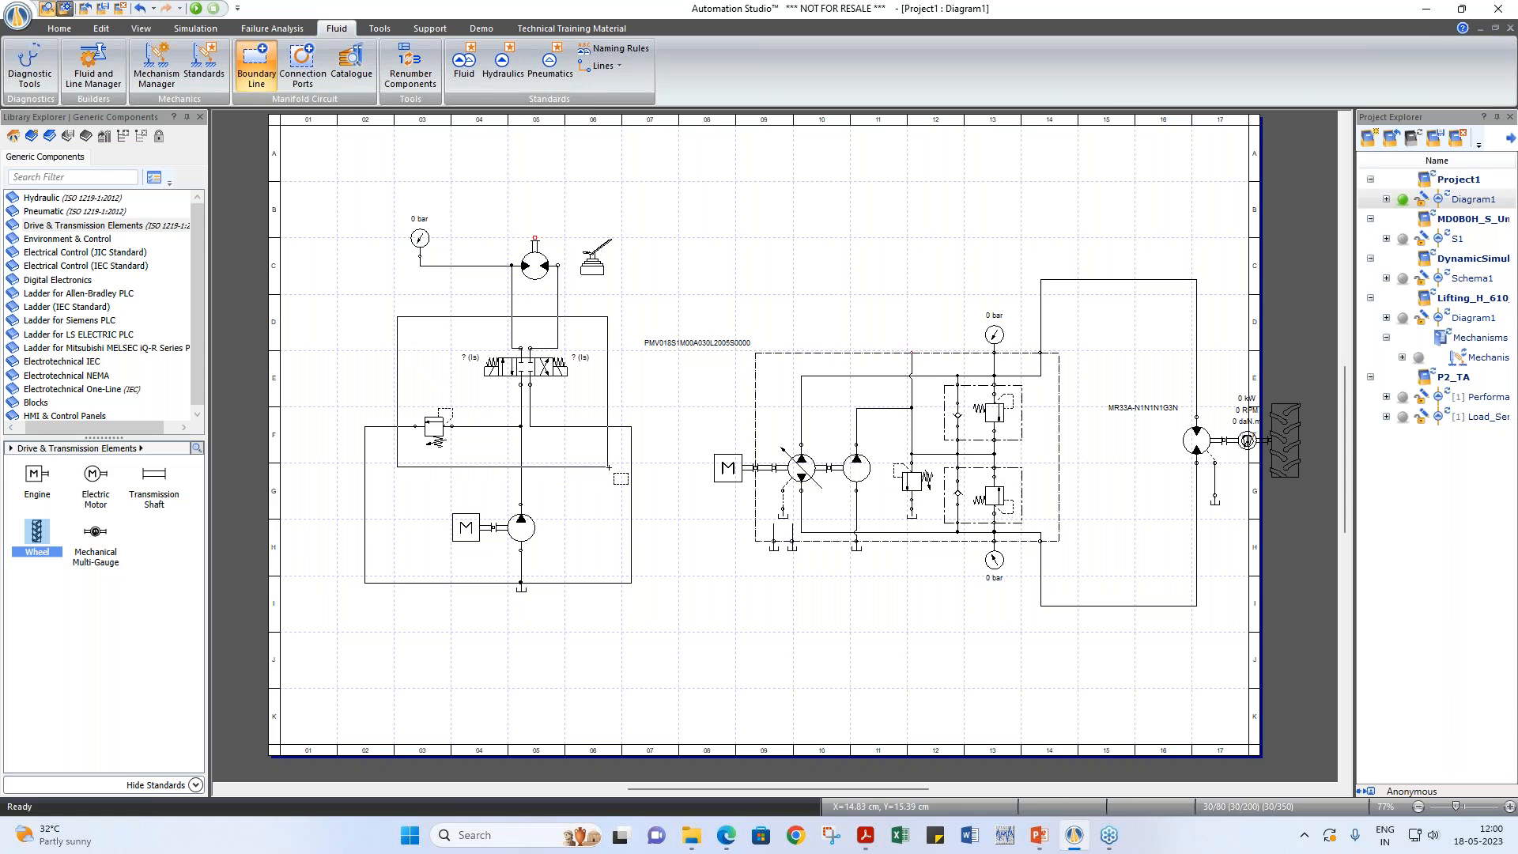
{"action": "key", "text": "Escape"}
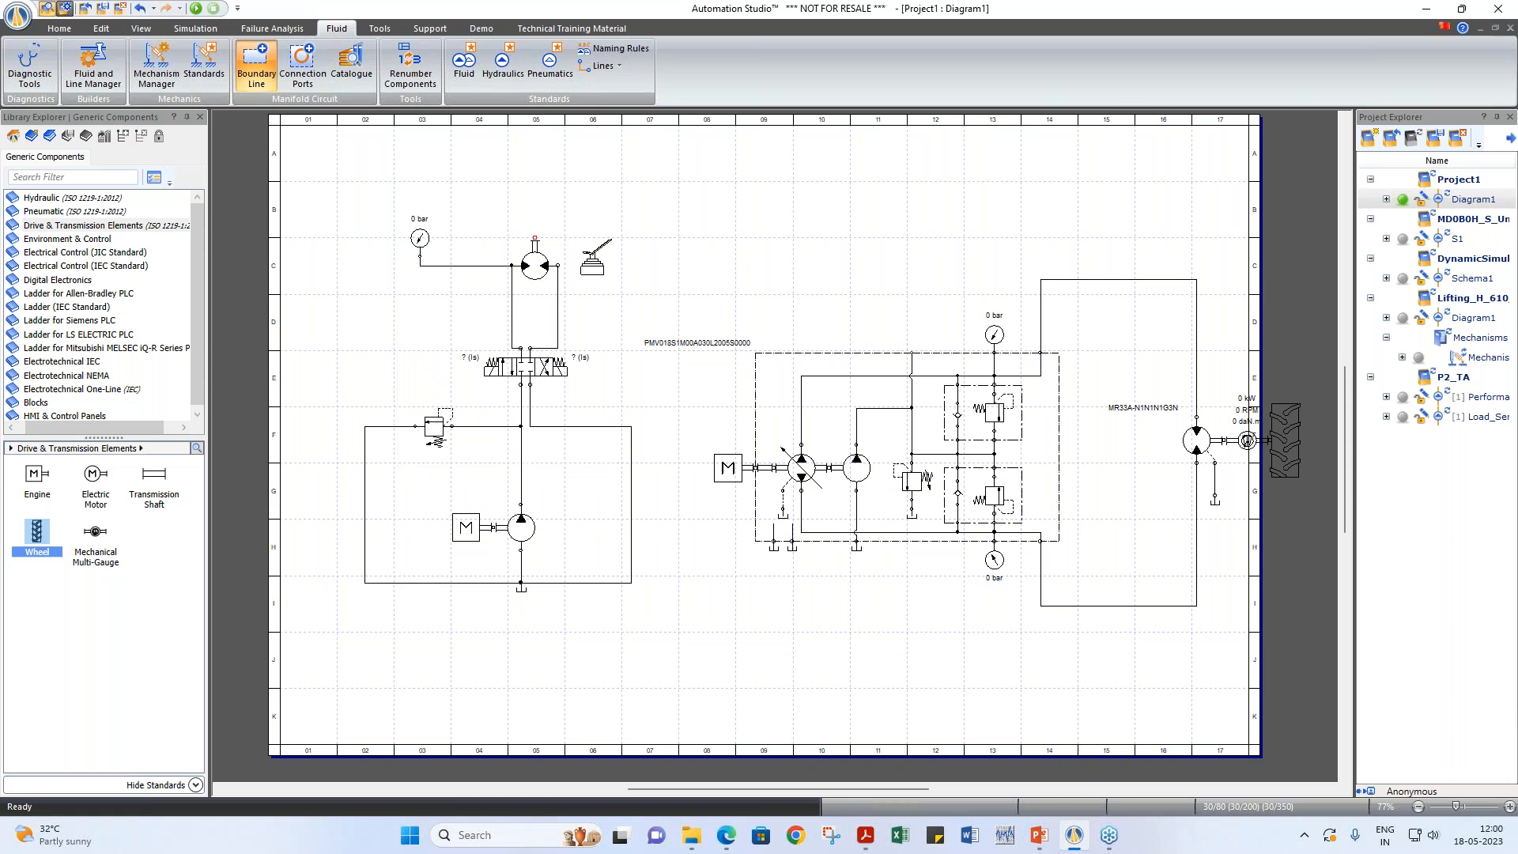
{"action": "left_click", "coordinate": [609, 468]}
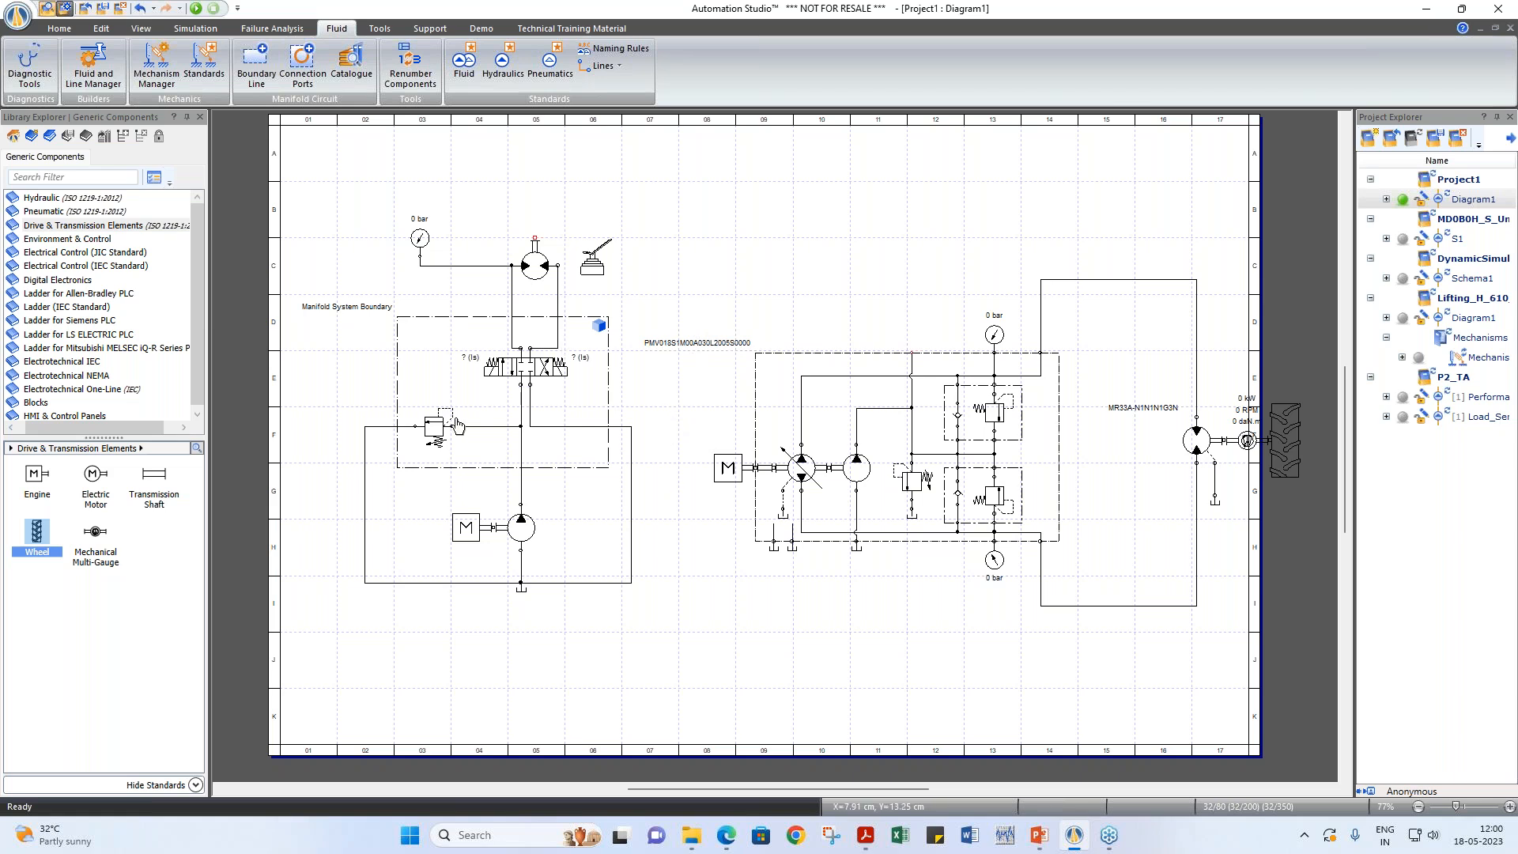
Step: Delete the relief valve and the directional valve inside the manifold boundary
{"action": "left_click", "coordinate": [436, 433]}
{"action": "left_click", "coordinate": [522, 375]}
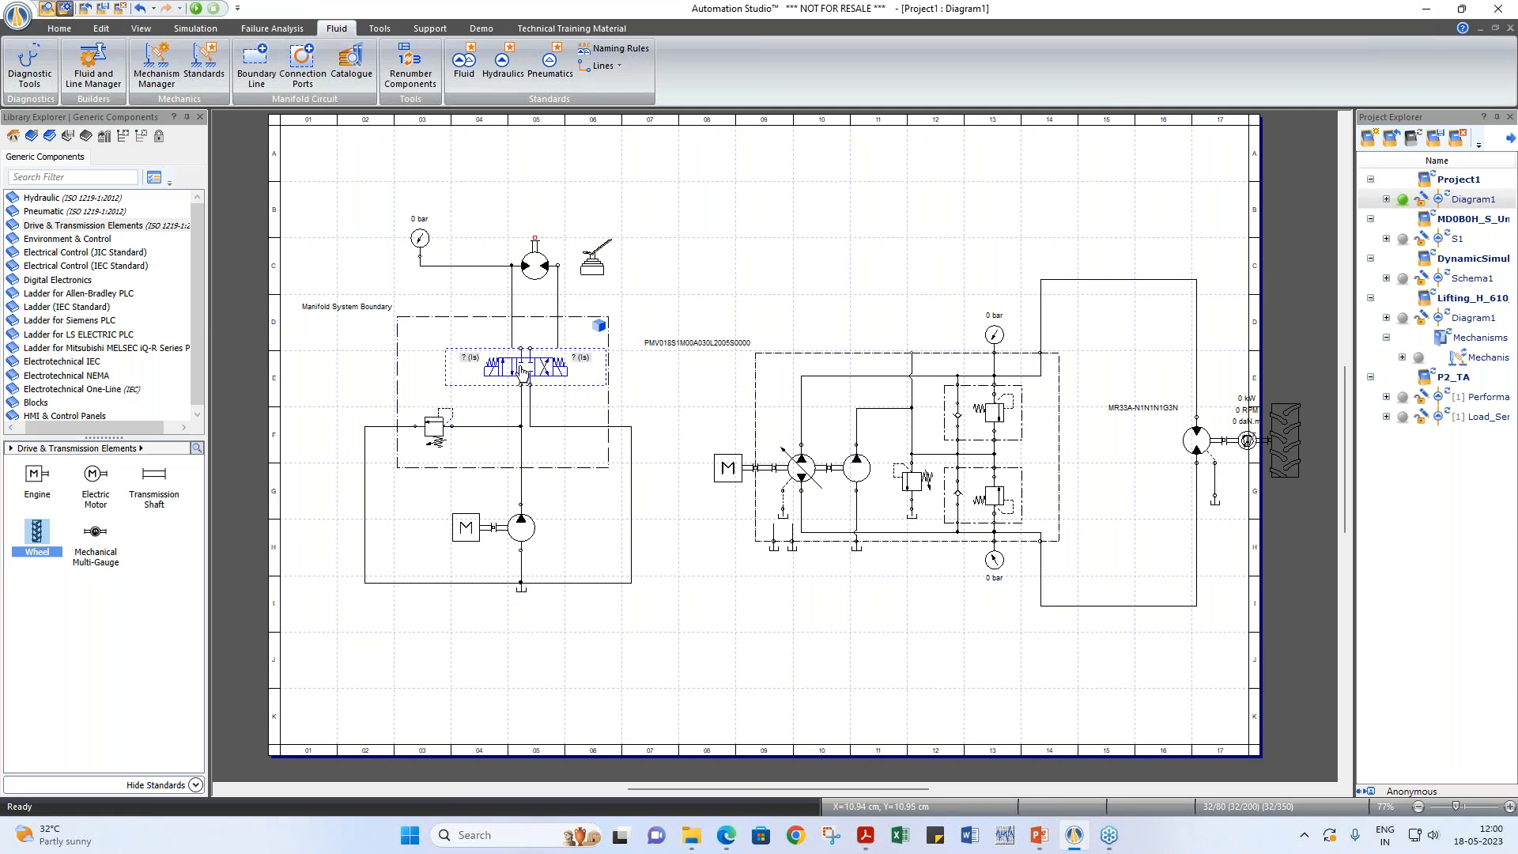
{"action": "key", "text": "Delete"}
{"action": "key", "text": "Delete"}
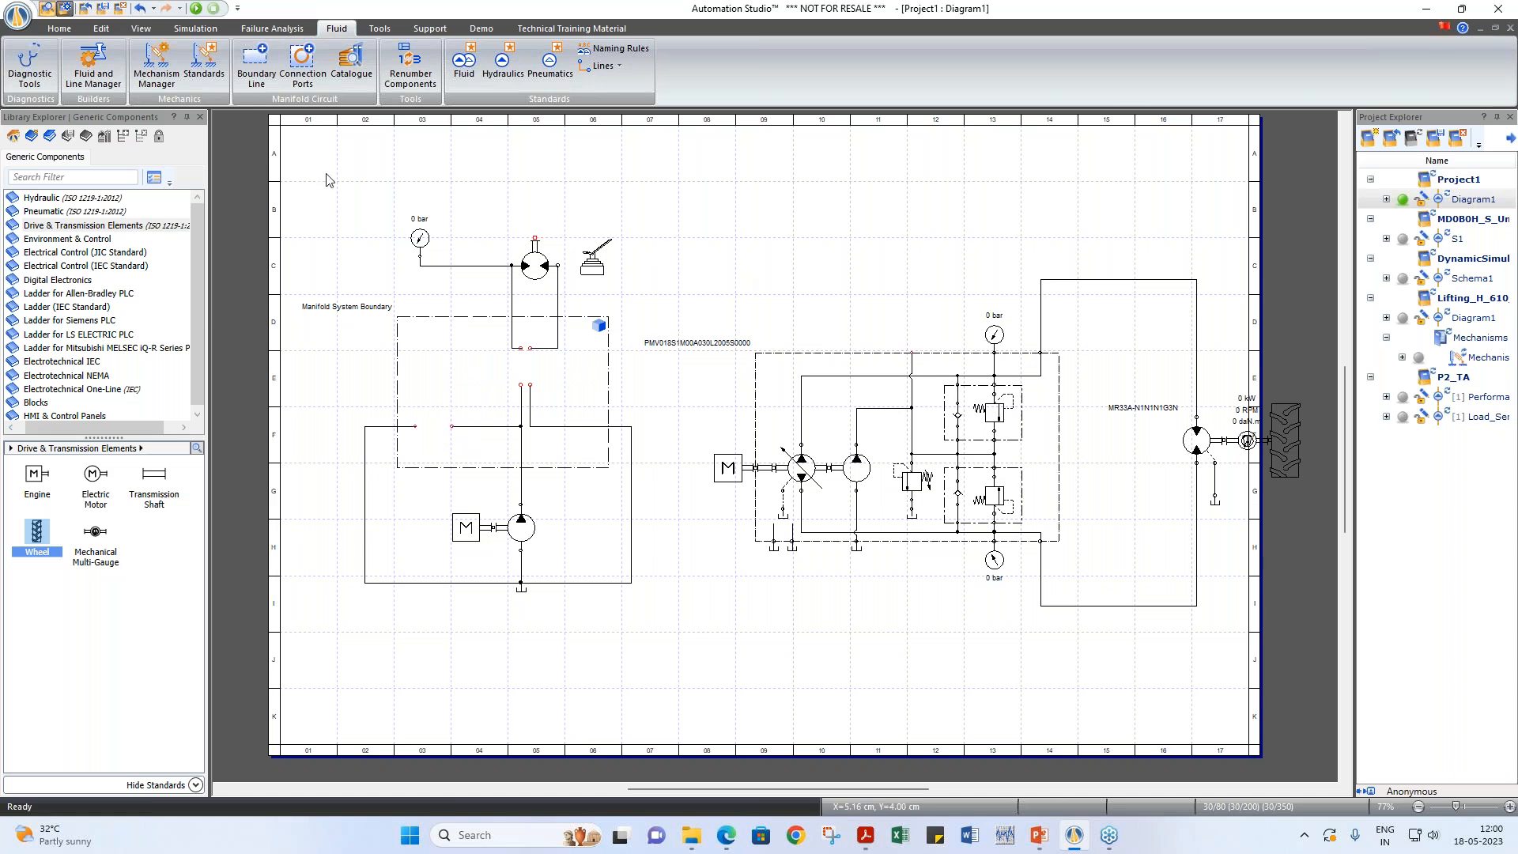
Step: Open the Catalogue Manager, shift it clear of the library and load the Bosch Rexroth Oil Control catalogue
{"action": "left_click", "coordinate": [74, 33]}
{"action": "left_click", "coordinate": [154, 73]}
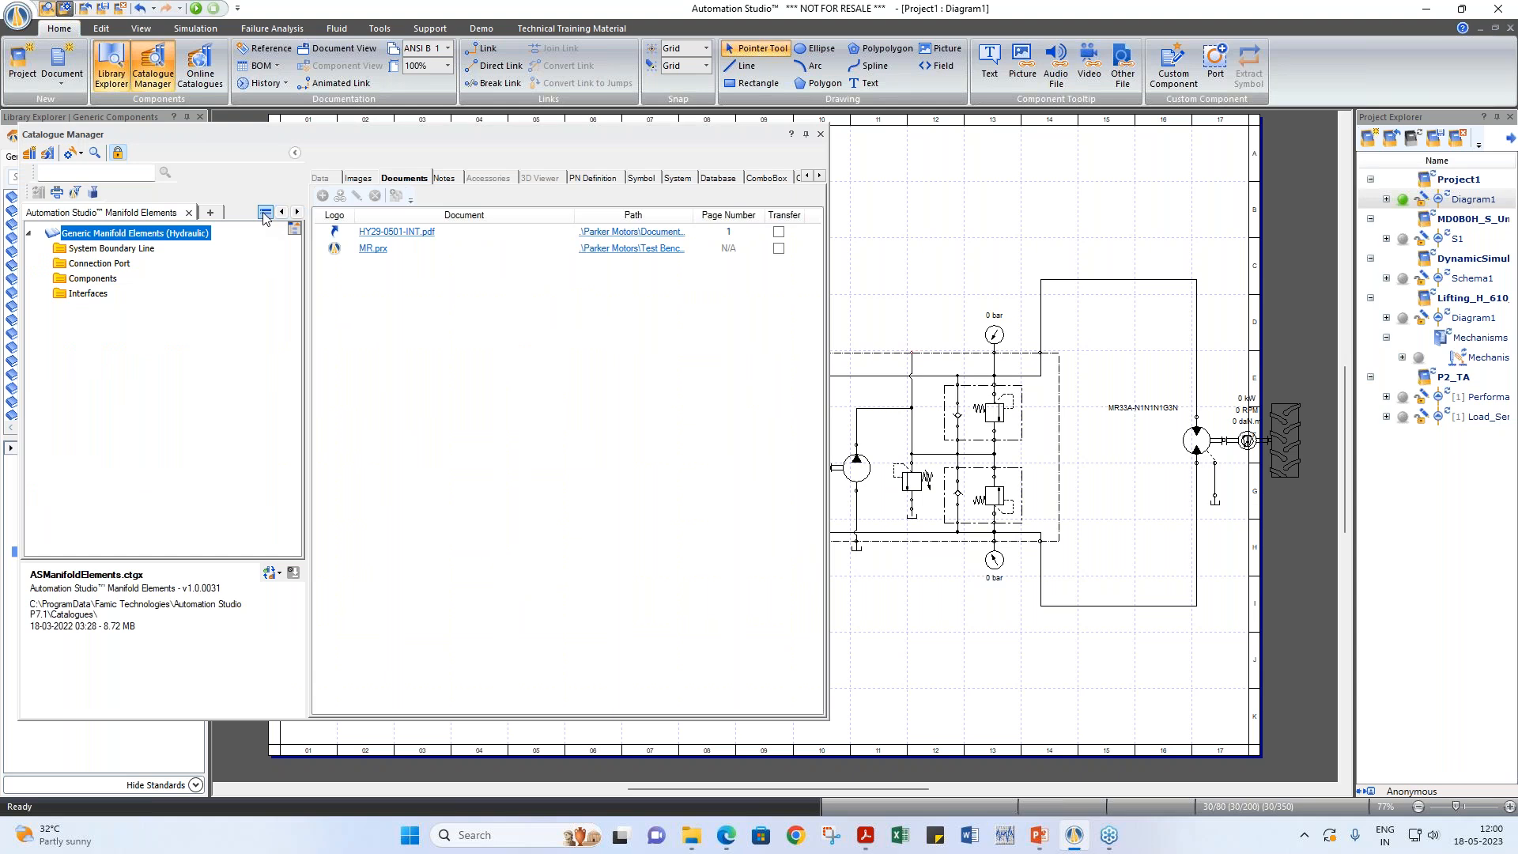
{"action": "left_click_drag", "start_coordinate": [424, 139], "coordinate": [617, 141]}
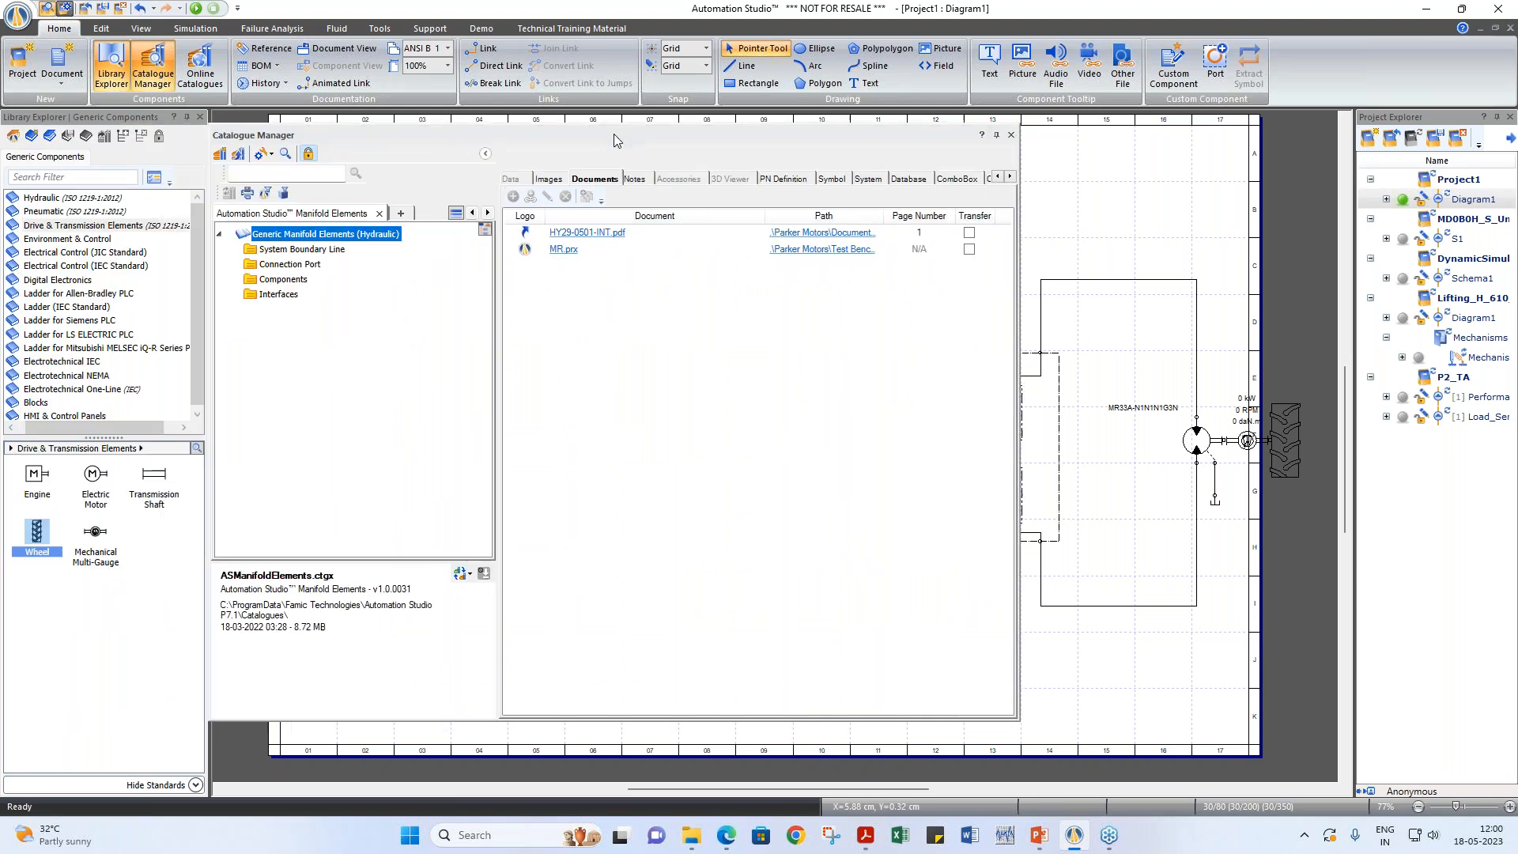
{"action": "left_click", "coordinate": [457, 215]}
{"action": "left_click", "coordinate": [518, 375]}
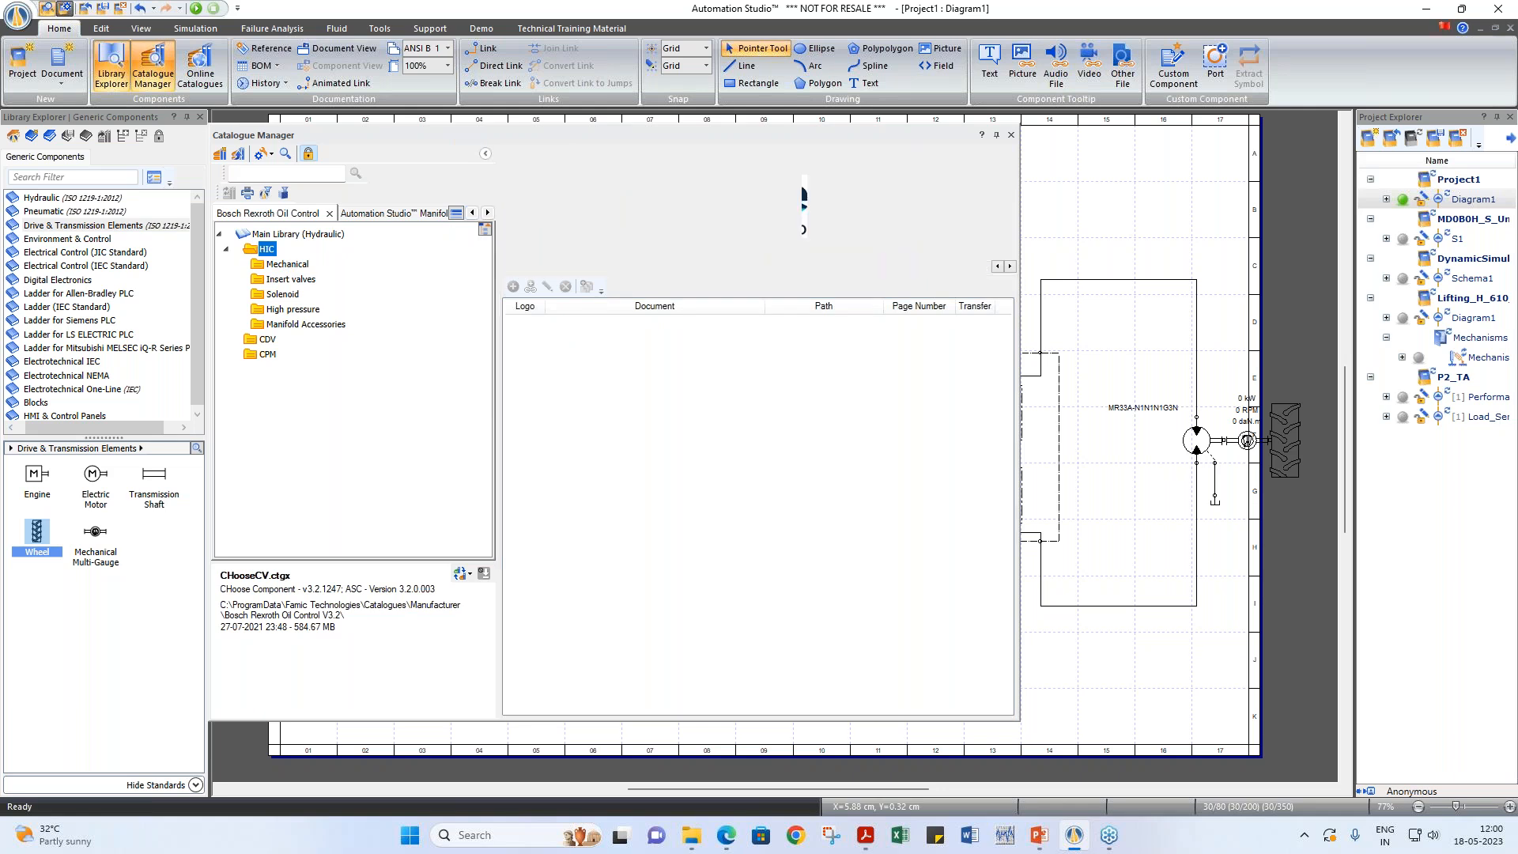
Step: Select the VS-30 valve from the mechanical relief and unloading valves, under Relief direct acting guided poppet type
{"action": "double_click", "coordinate": [288, 265]}
{"action": "double_click", "coordinate": [303, 280]}
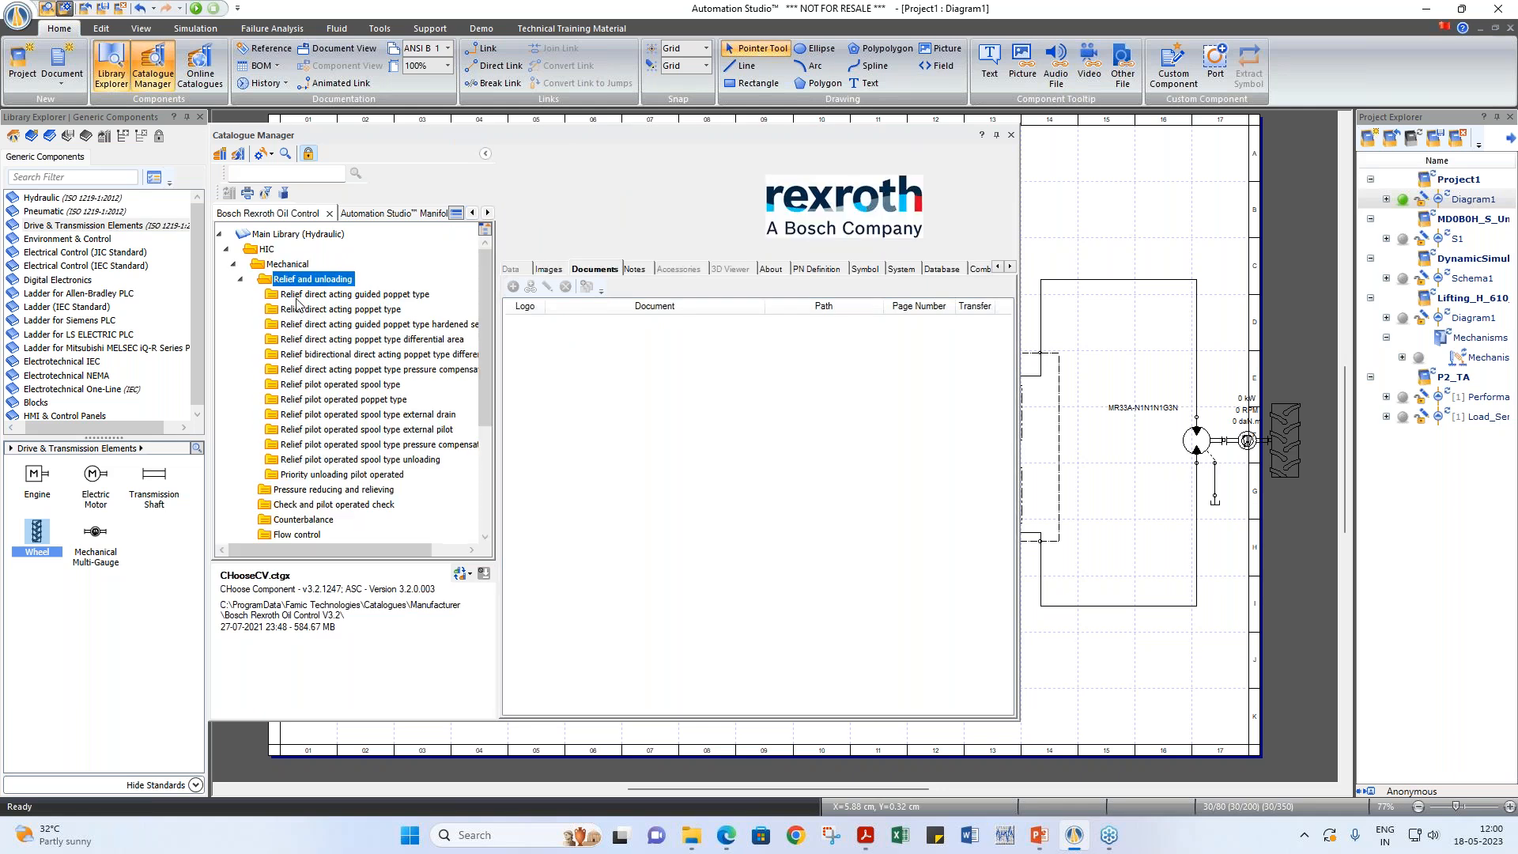
{"action": "double_click", "coordinate": [355, 294]}
{"action": "left_click", "coordinate": [305, 311]}
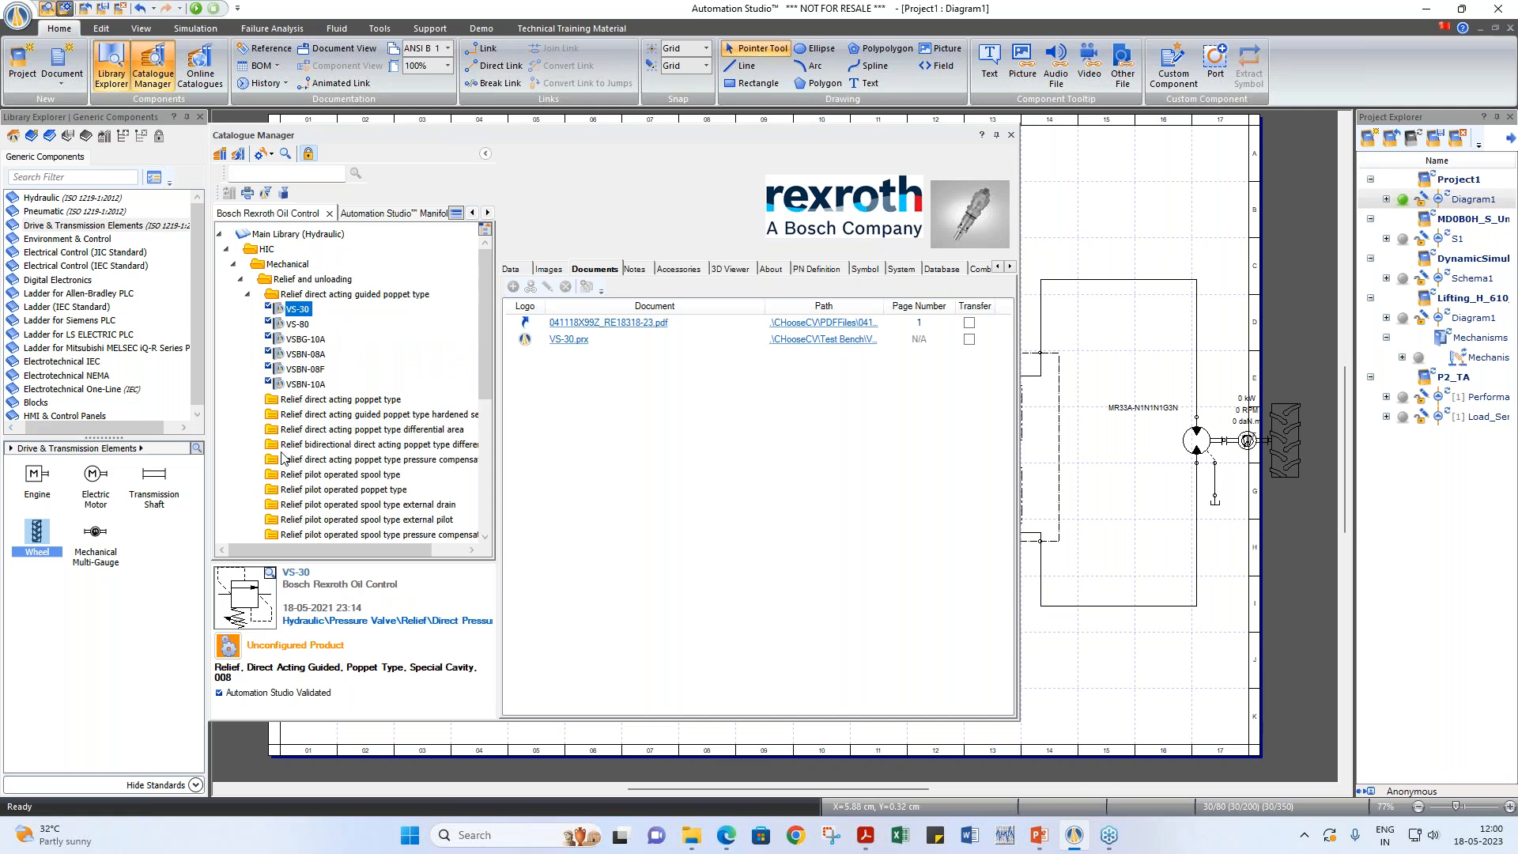
Step: Configure the VS-30 with Leakproof hex. socket screw adjustment and 100-350 bar spring range, and place it above the MR33A motor circuit
{"action": "left_click", "coordinate": [229, 645]}
{"action": "left_click", "coordinate": [538, 270]}
{"action": "left_click", "coordinate": [527, 296]}
{"action": "left_click", "coordinate": [524, 290]}
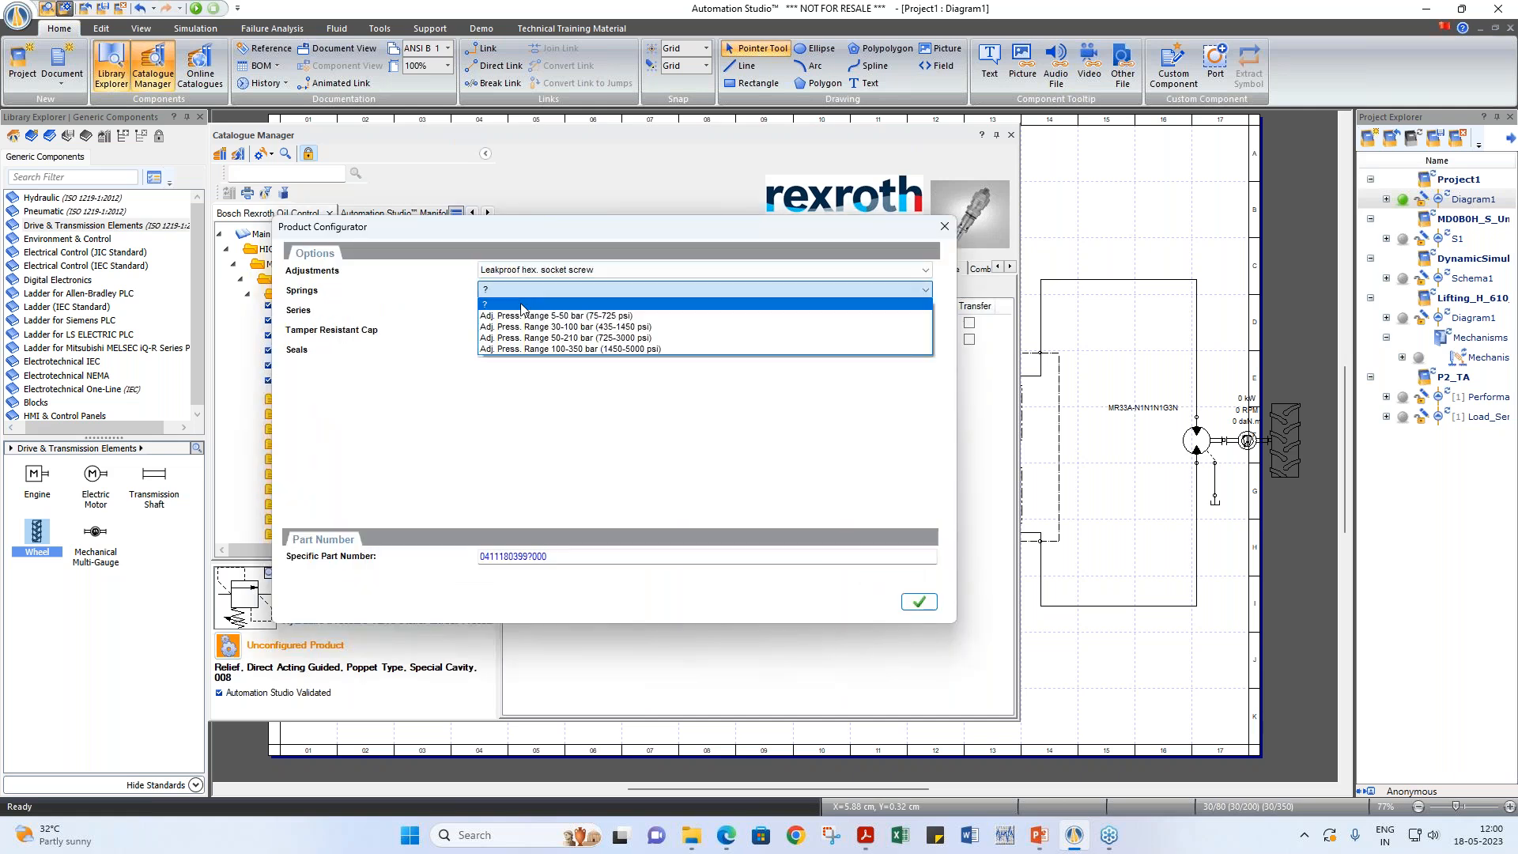
{"action": "left_click", "coordinate": [517, 348]}
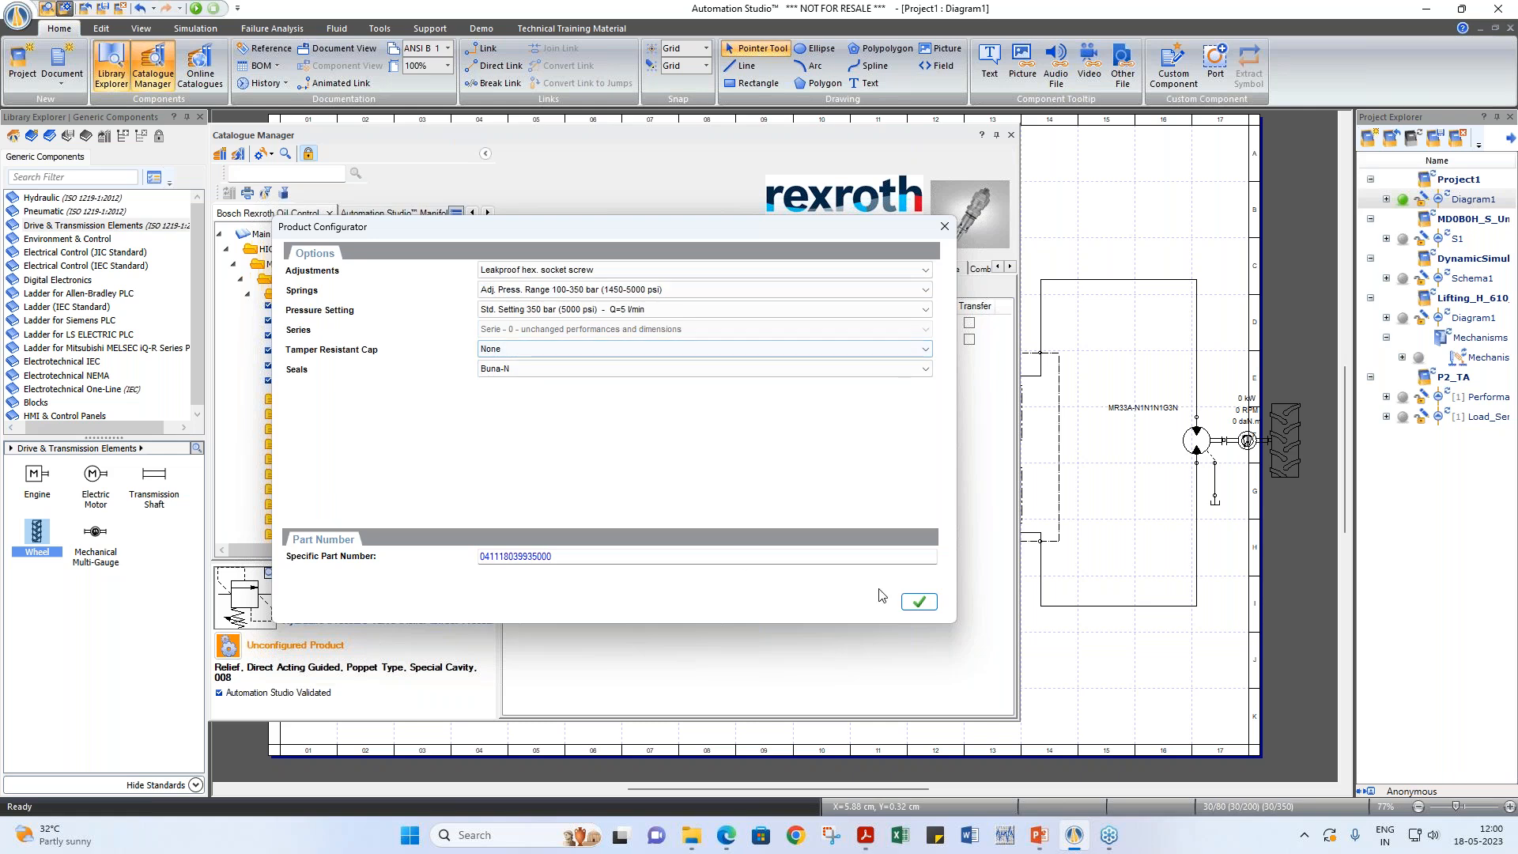
{"action": "left_click", "coordinate": [919, 603]}
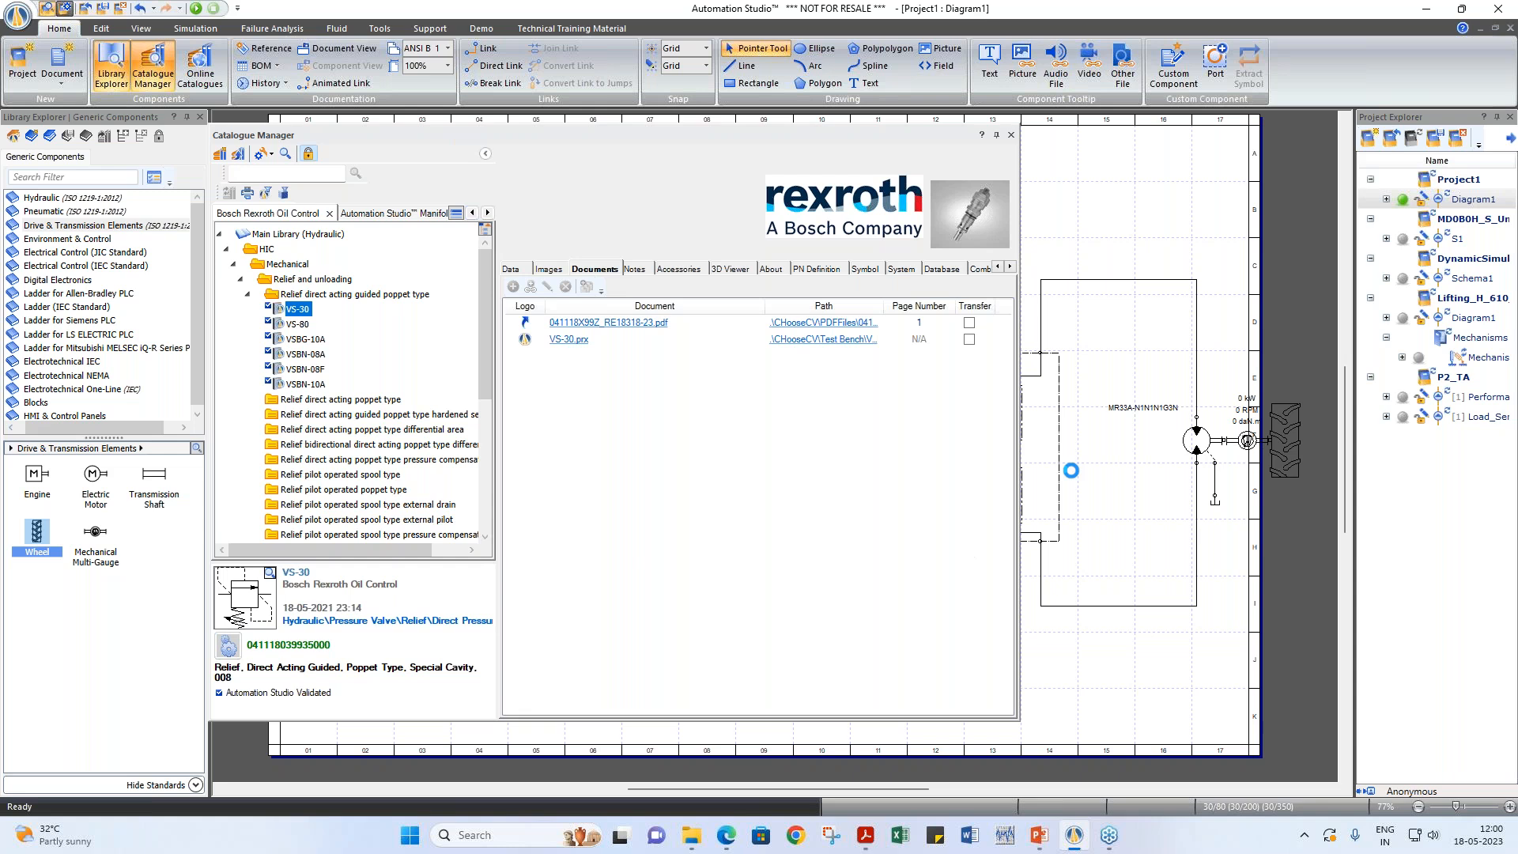
{"action": "left_click", "coordinate": [1081, 199]}
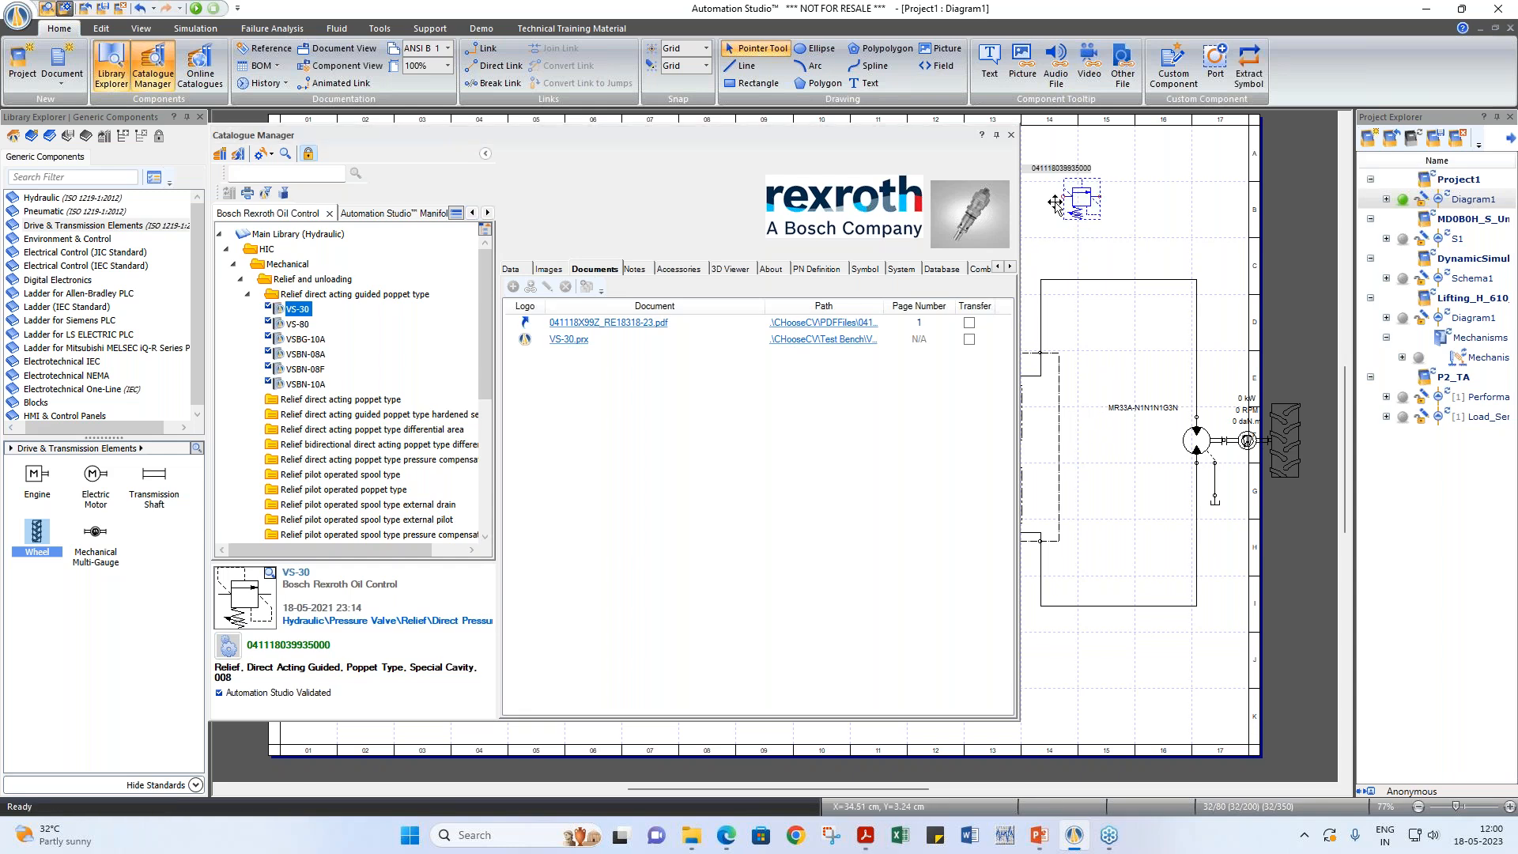
Step: Select the VEDS-08A-43 Type 10 valve from the On/Off solenoid valves, 4-way - 3-position, Size 8
{"action": "left_click", "coordinate": [240, 281]}
{"action": "left_click", "coordinate": [234, 264]}
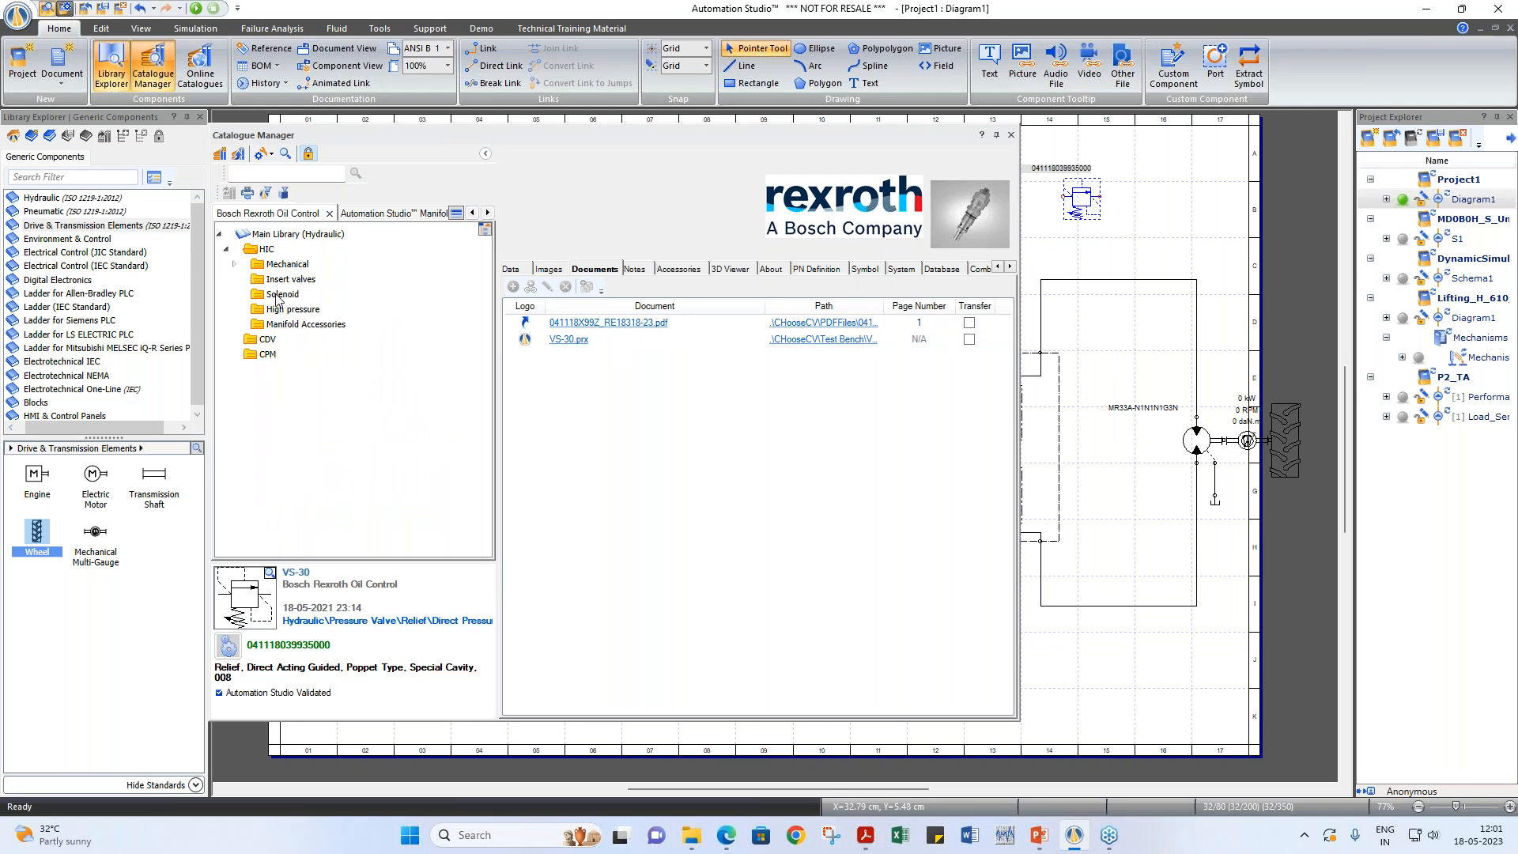
{"action": "double_click", "coordinate": [278, 295]}
{"action": "double_click", "coordinate": [286, 309]}
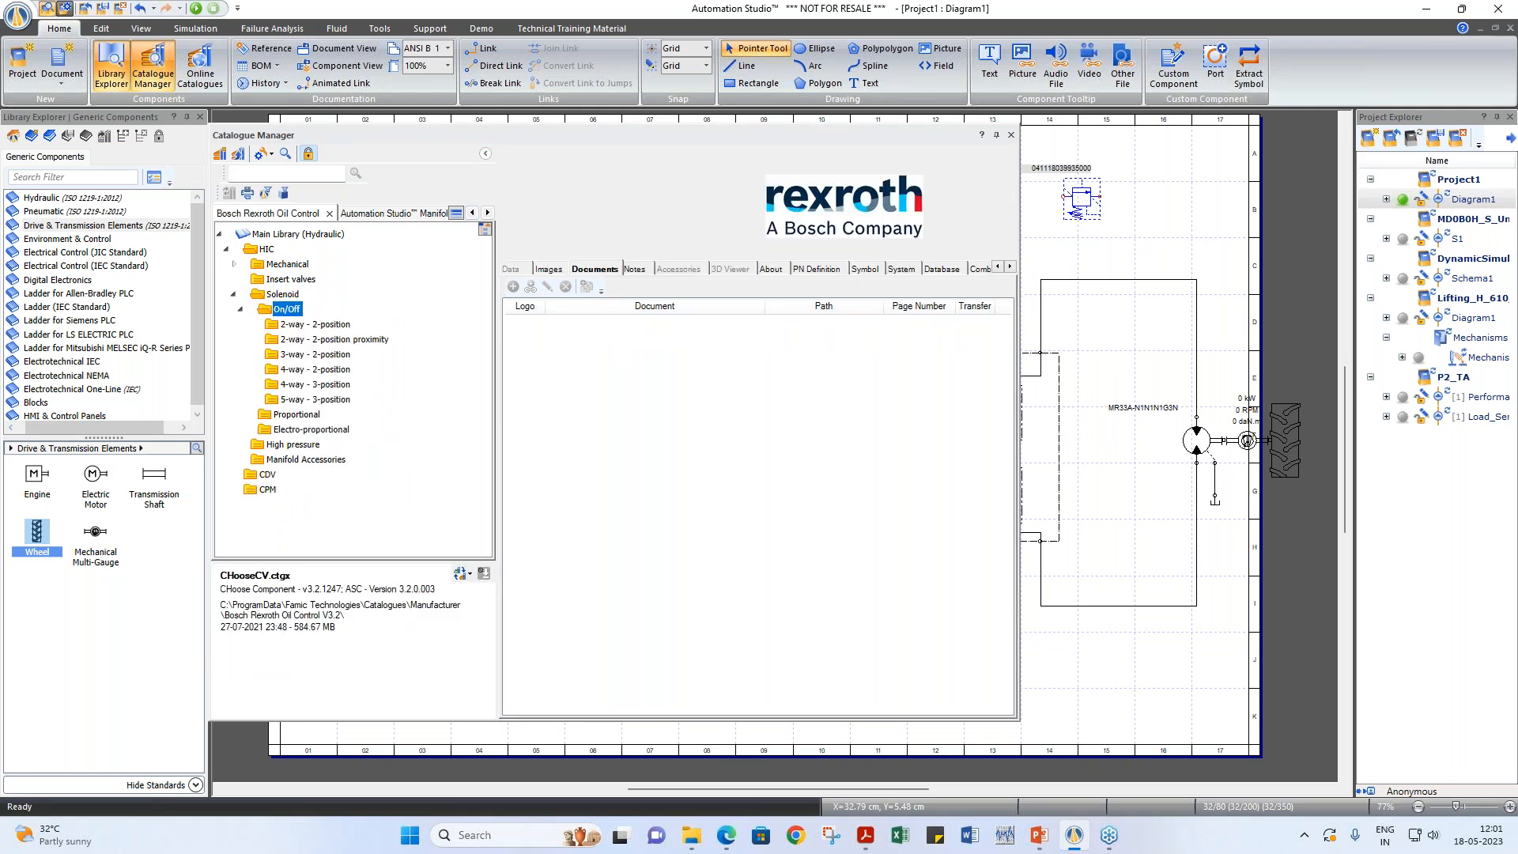
{"action": "double_click", "coordinate": [310, 385]}
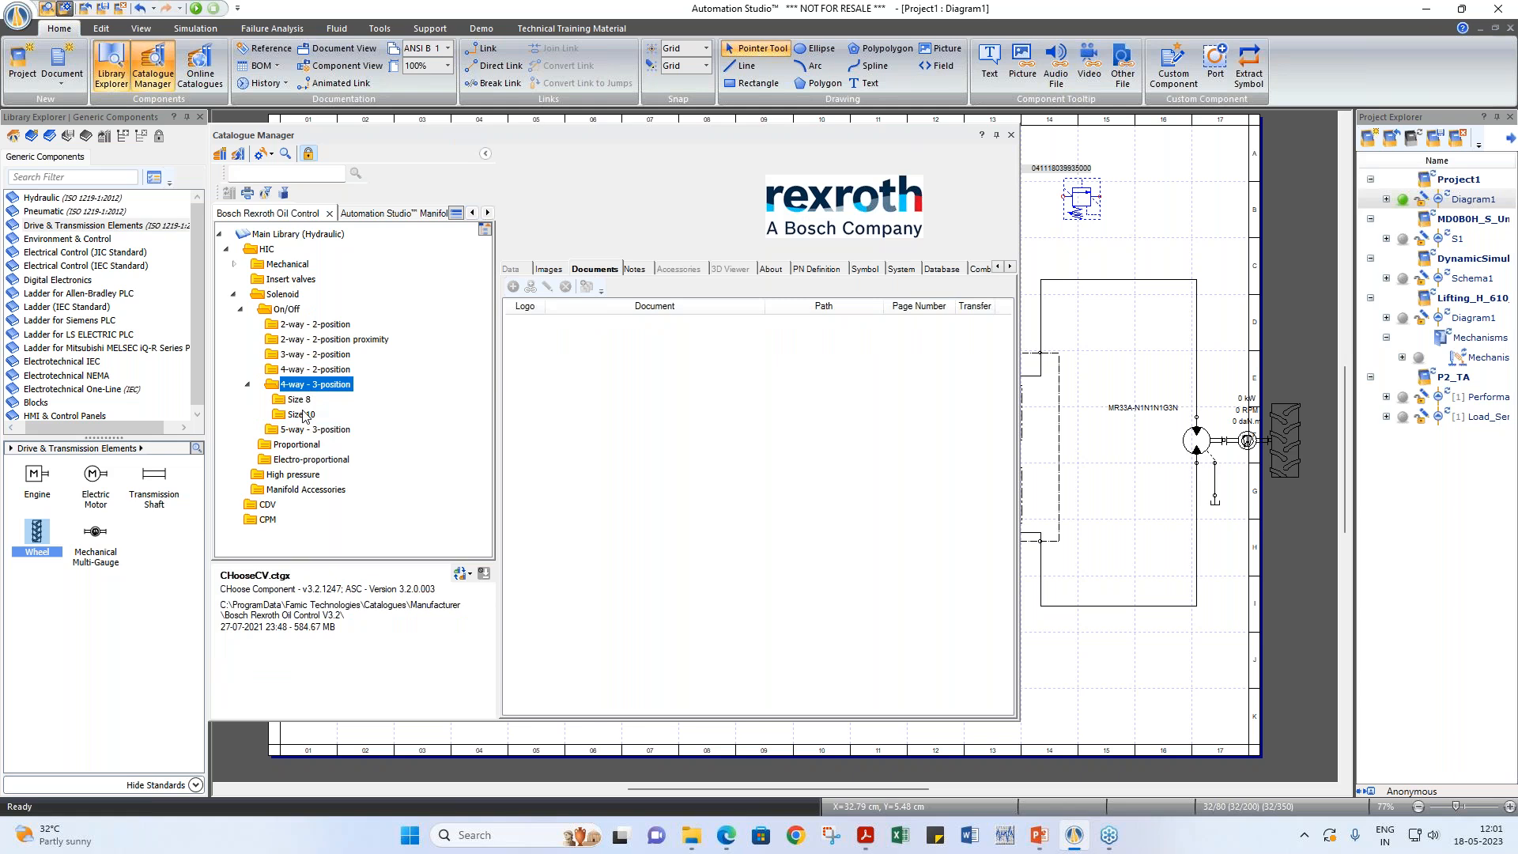
{"action": "double_click", "coordinate": [299, 400]}
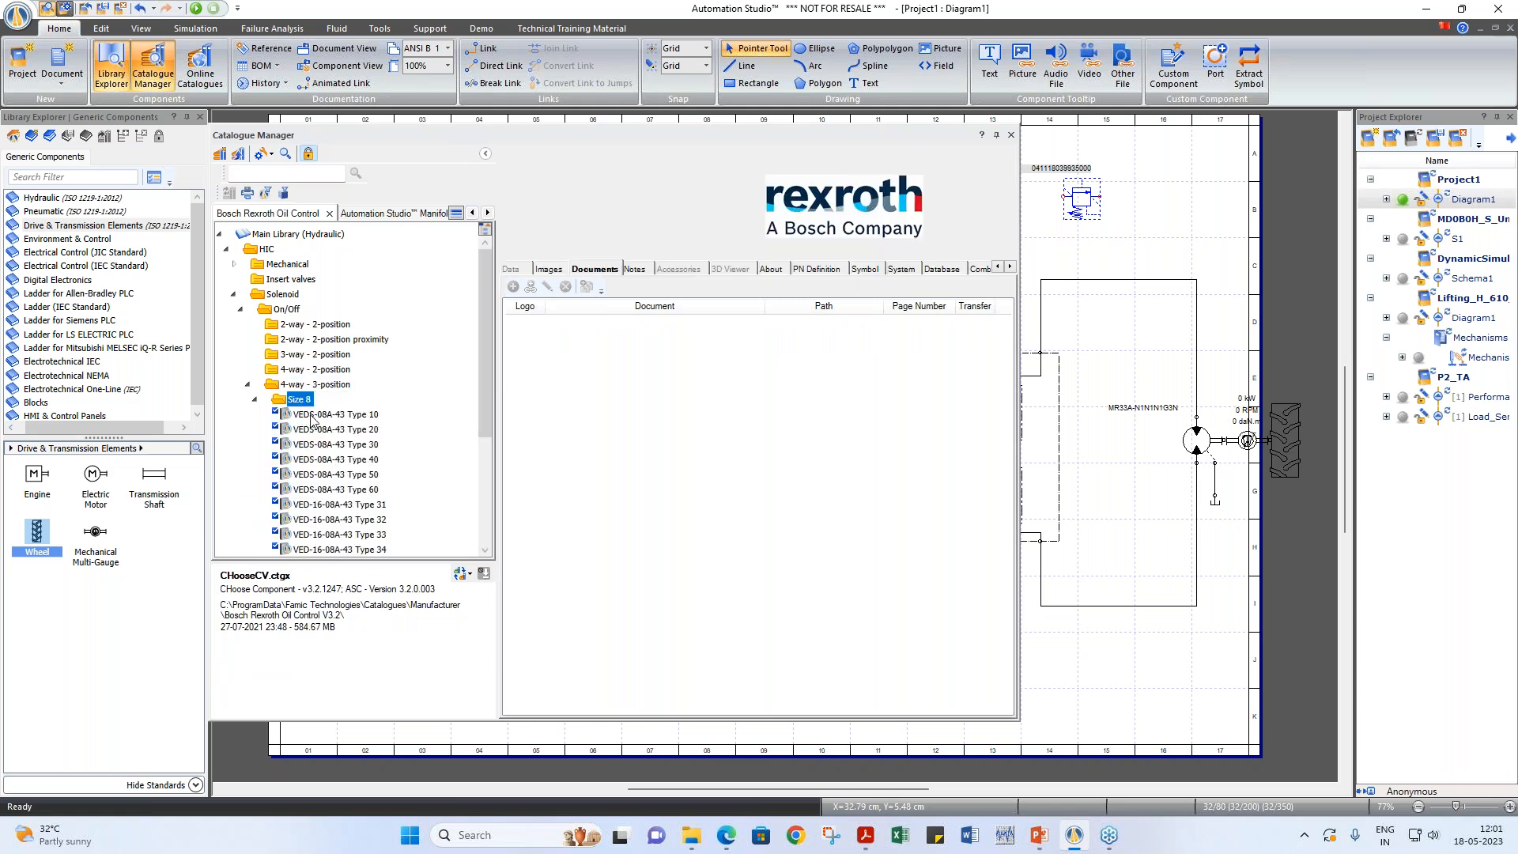
{"action": "left_click", "coordinate": [331, 415]}
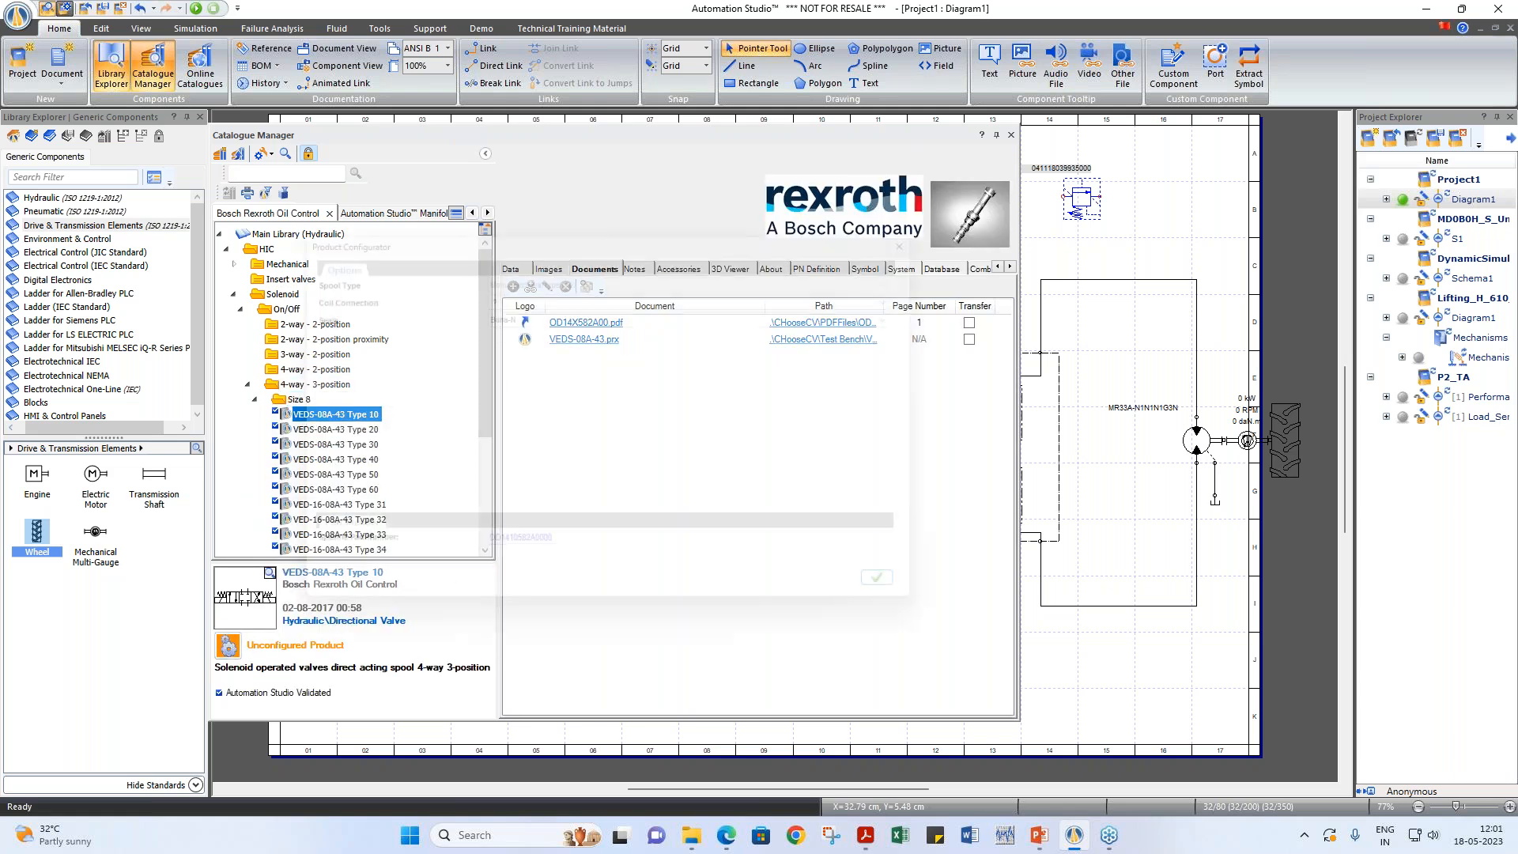
Step: Configure the VEDS-08A-43 Type 10 with coil connection None and Buna-N seals, place it inside the Manifold System Boundary and close the catalogue
{"action": "left_click", "coordinate": [228, 645]}
{"action": "left_click", "coordinate": [554, 290]}
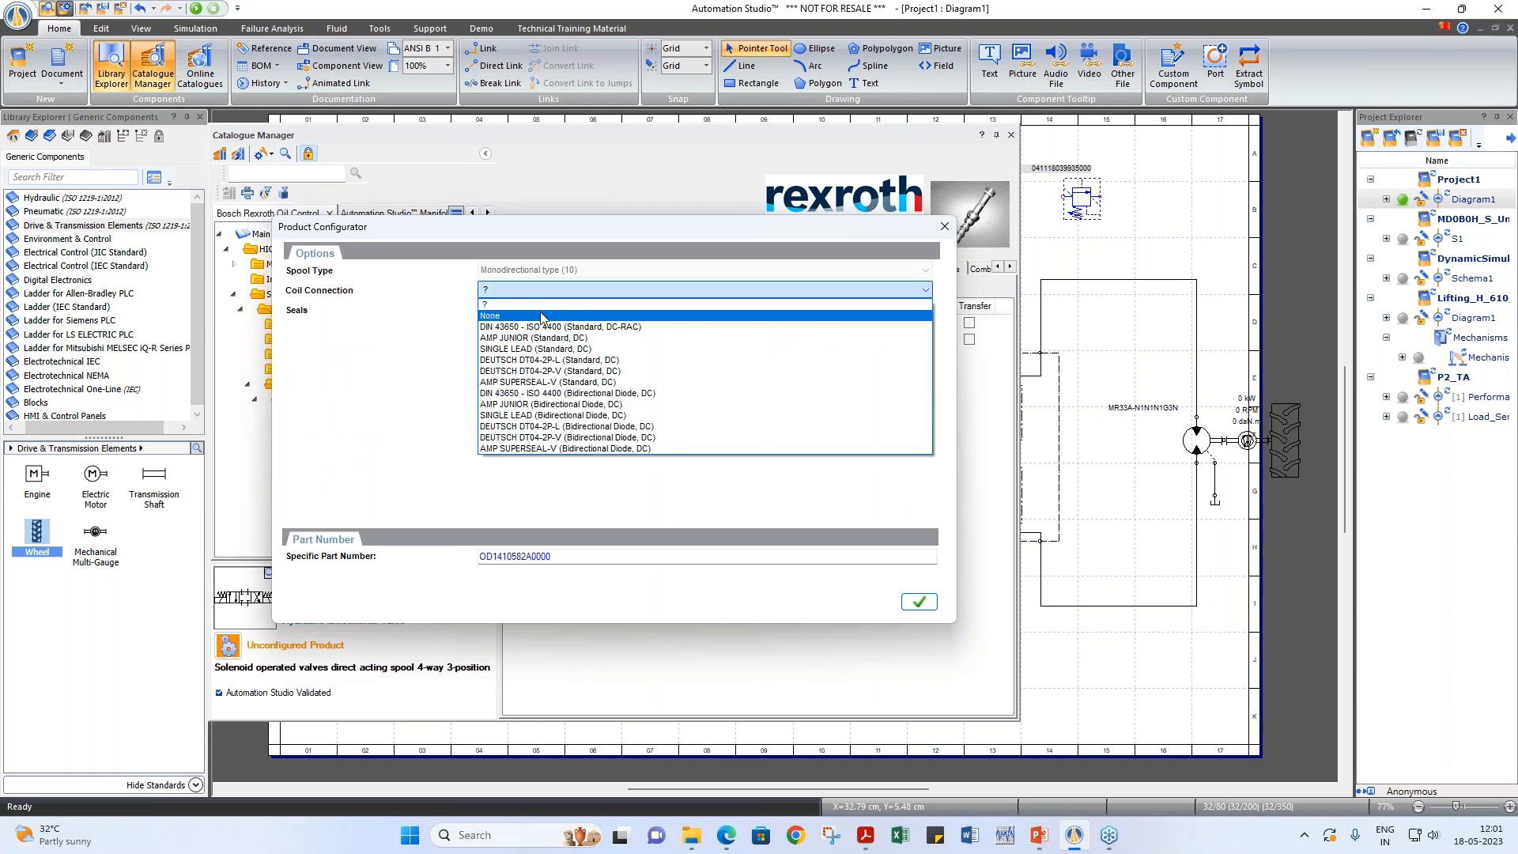
{"action": "left_click", "coordinate": [541, 317]}
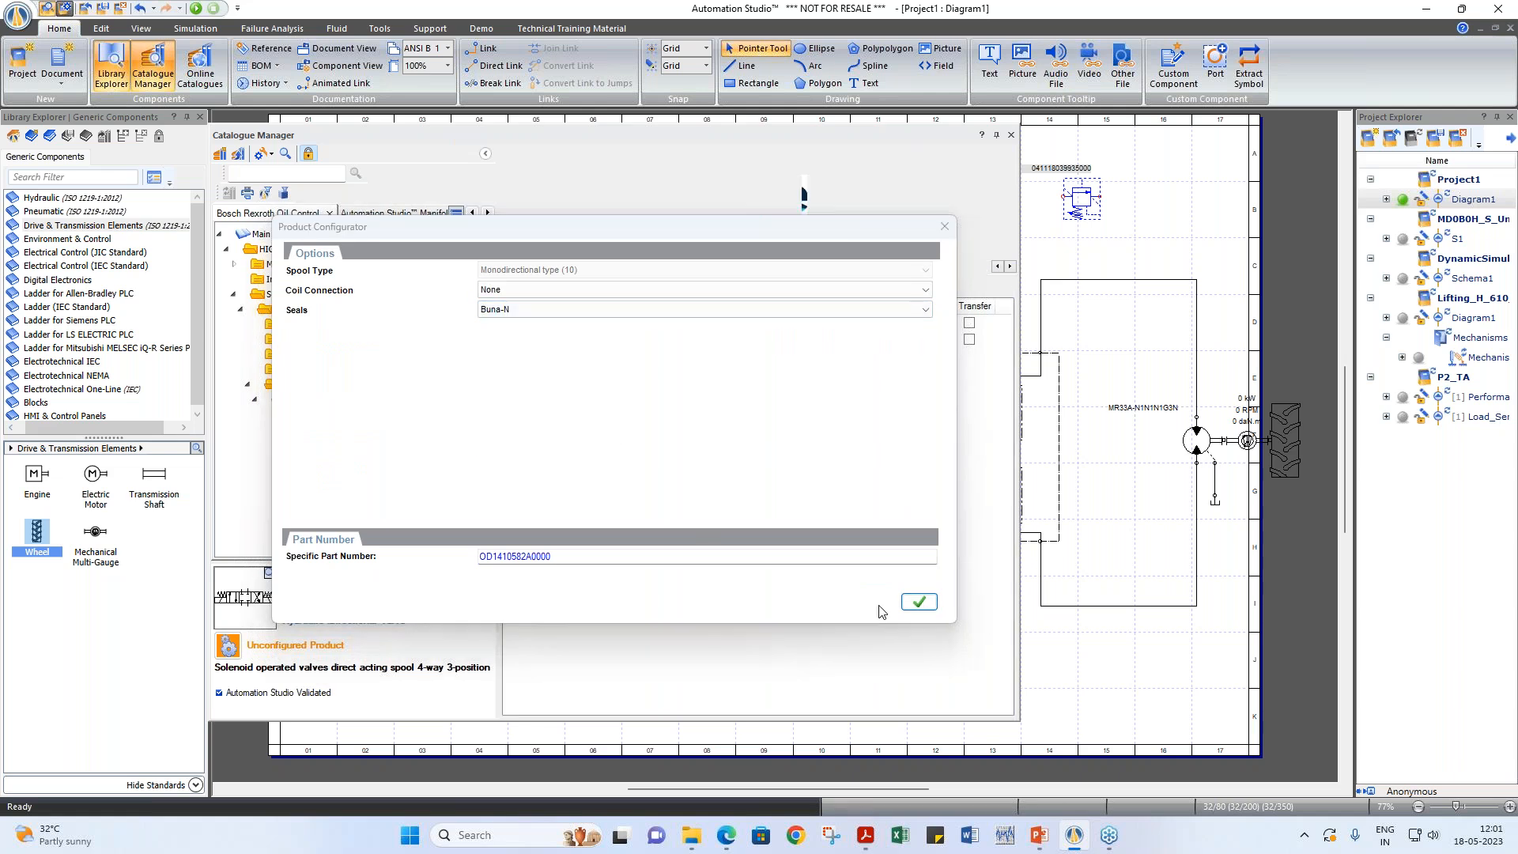
{"action": "left_click", "coordinate": [918, 602]}
{"action": "left_click_drag", "start_coordinate": [1008, 449], "coordinate": [529, 375]}
{"action": "left_click", "coordinate": [1011, 134]}
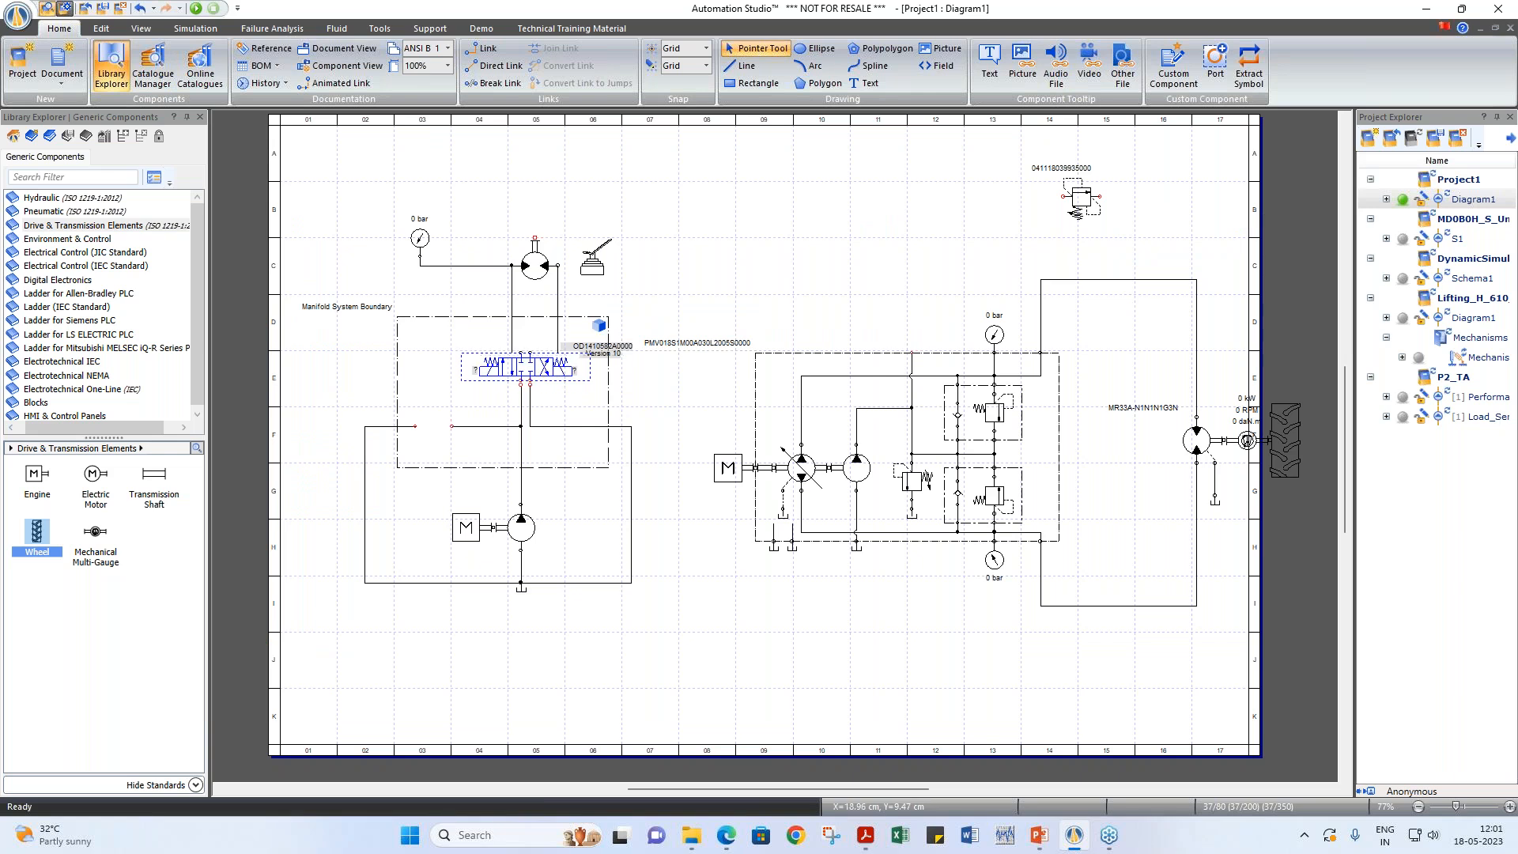
Step: Move the VS-30 relief valve from above the motor circuit into the Manifold System Boundary, bridging the gap in the line
{"action": "left_click_drag", "start_coordinate": [1072, 203], "coordinate": [699, 298]}
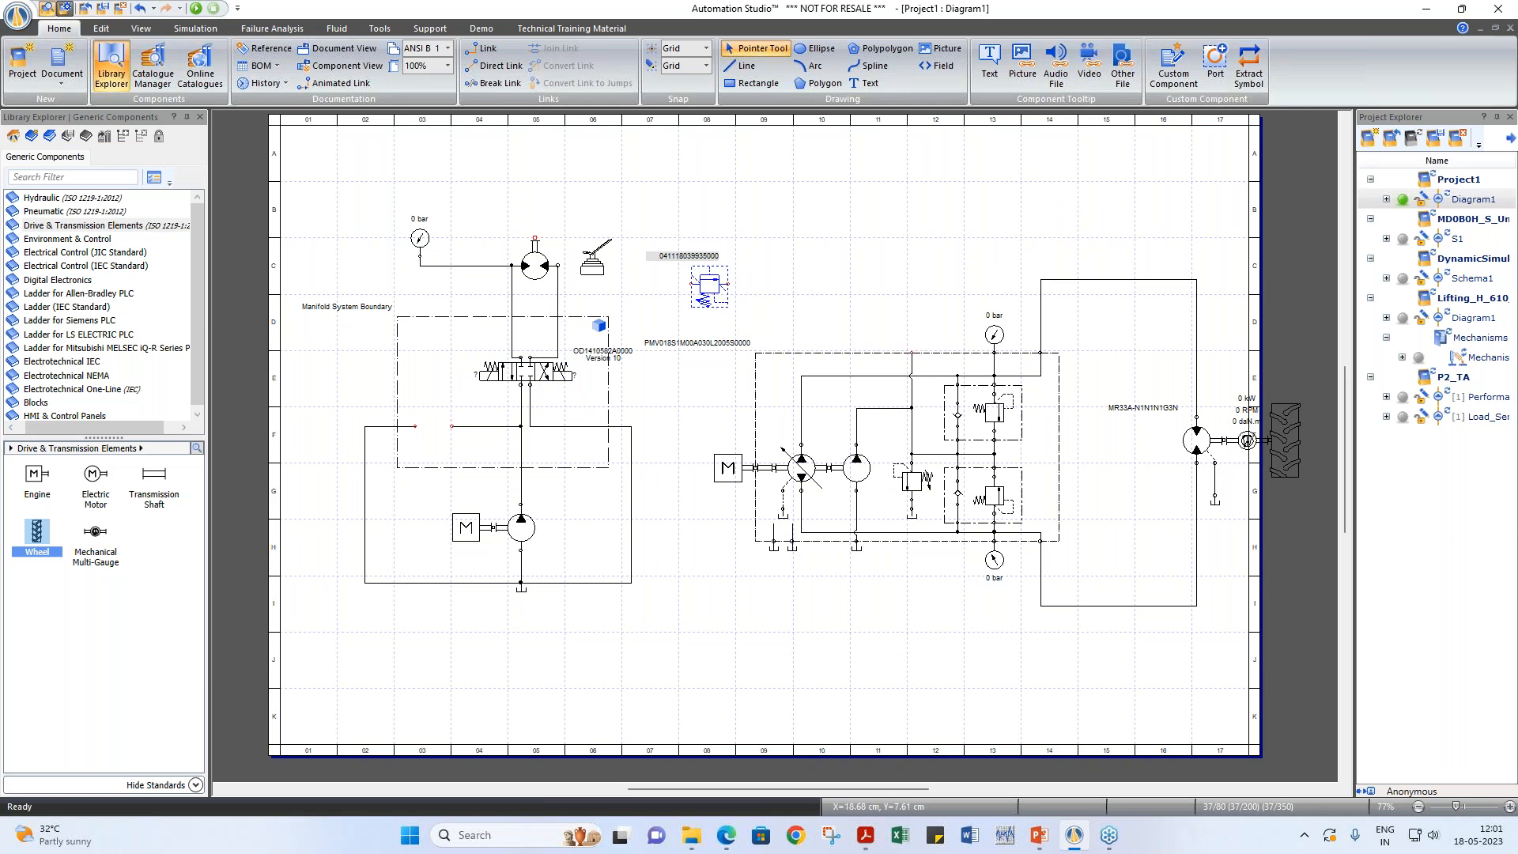
{"action": "left_click_drag", "start_coordinate": [692, 304], "coordinate": [442, 434]}
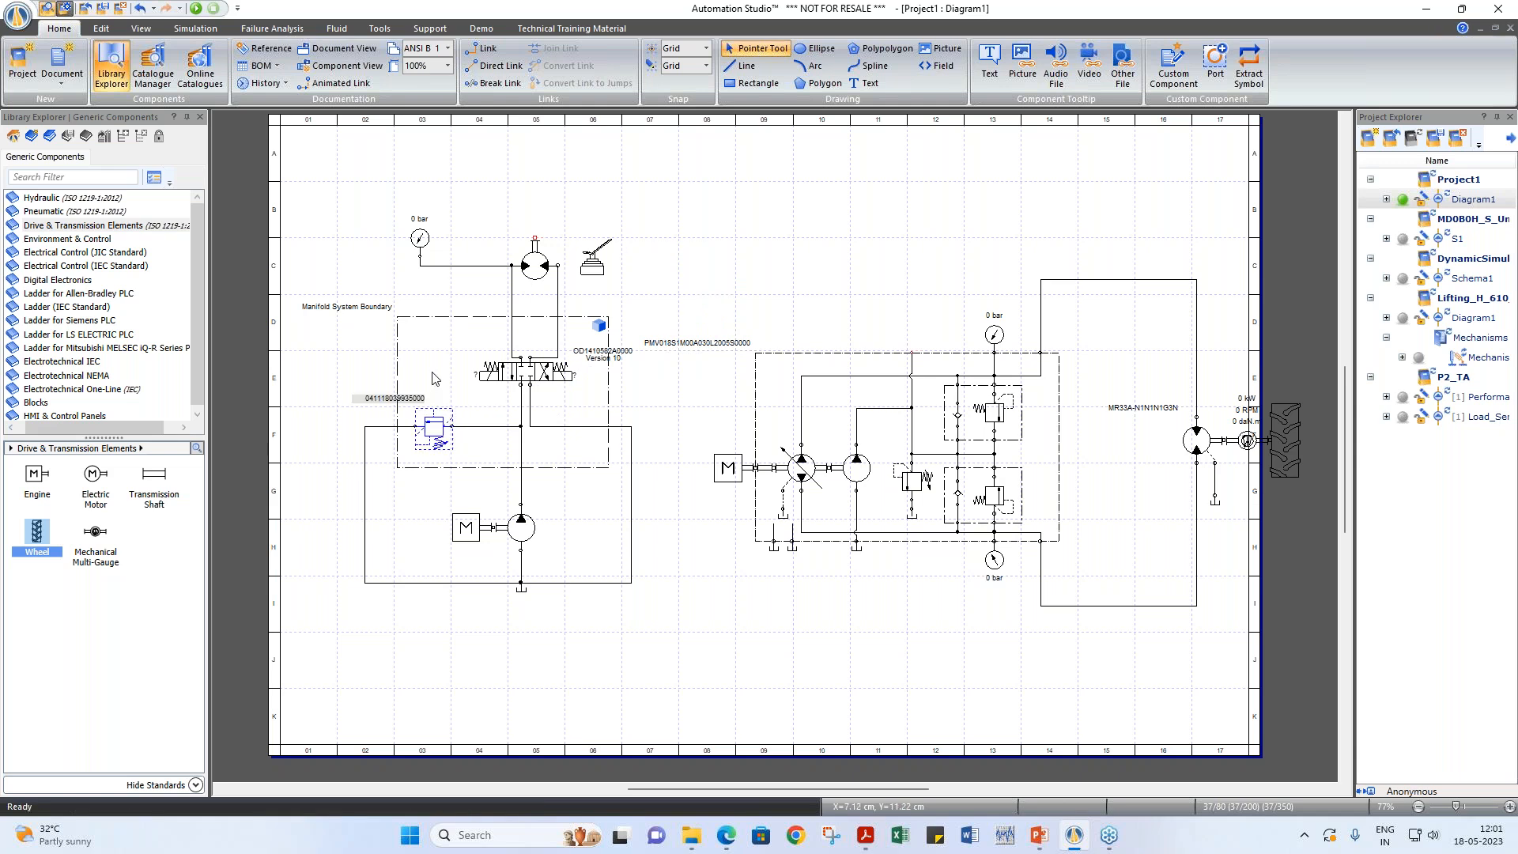
{"action": "left_click", "coordinate": [434, 378]}
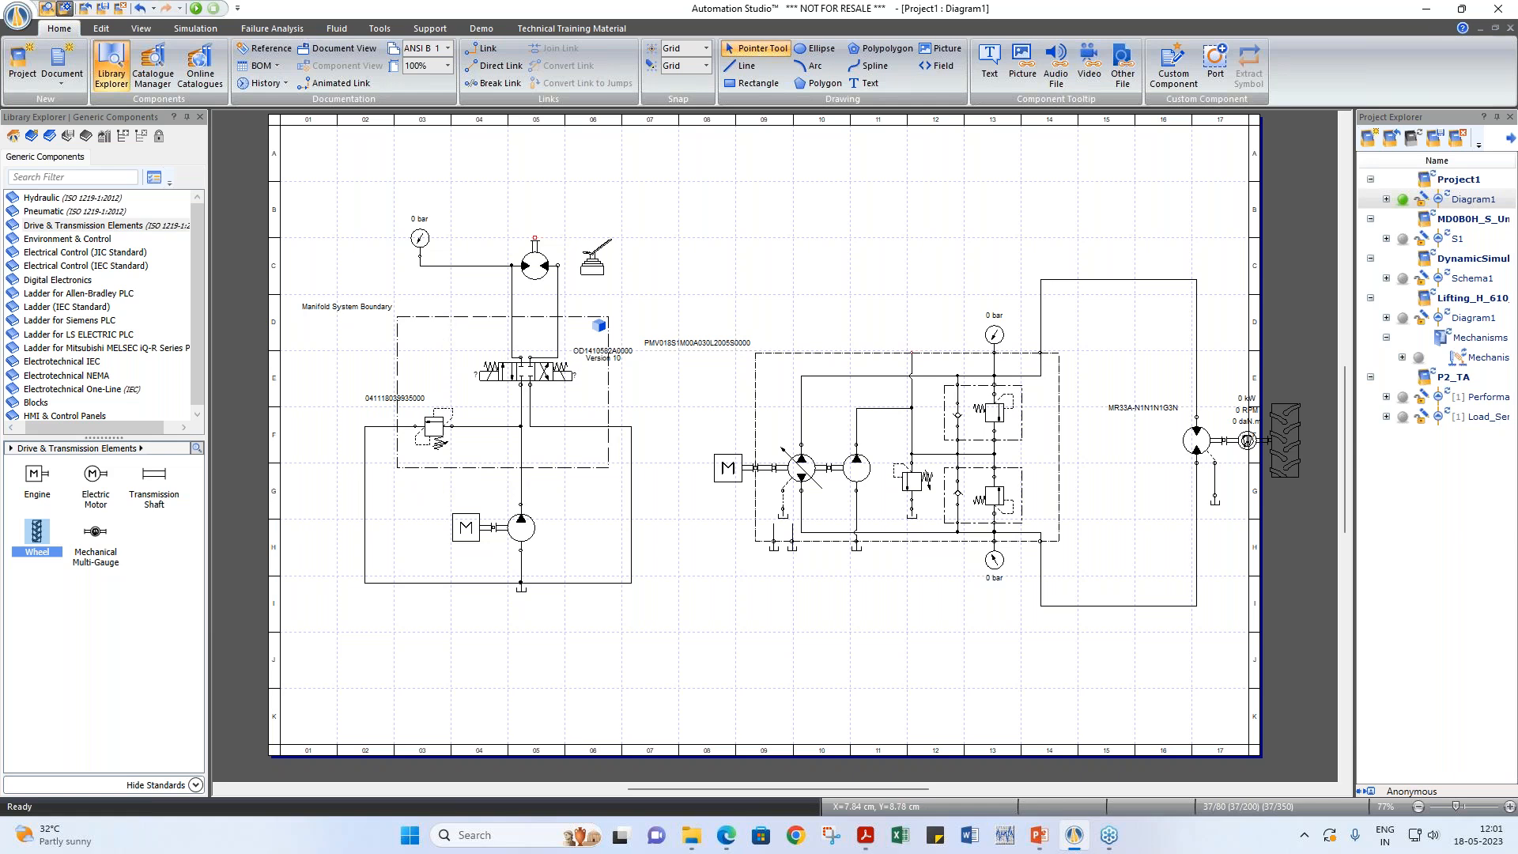
Step: Create the default manifold circuit connection ports on the Manifold System Boundary
{"action": "left_click", "coordinate": [448, 316]}
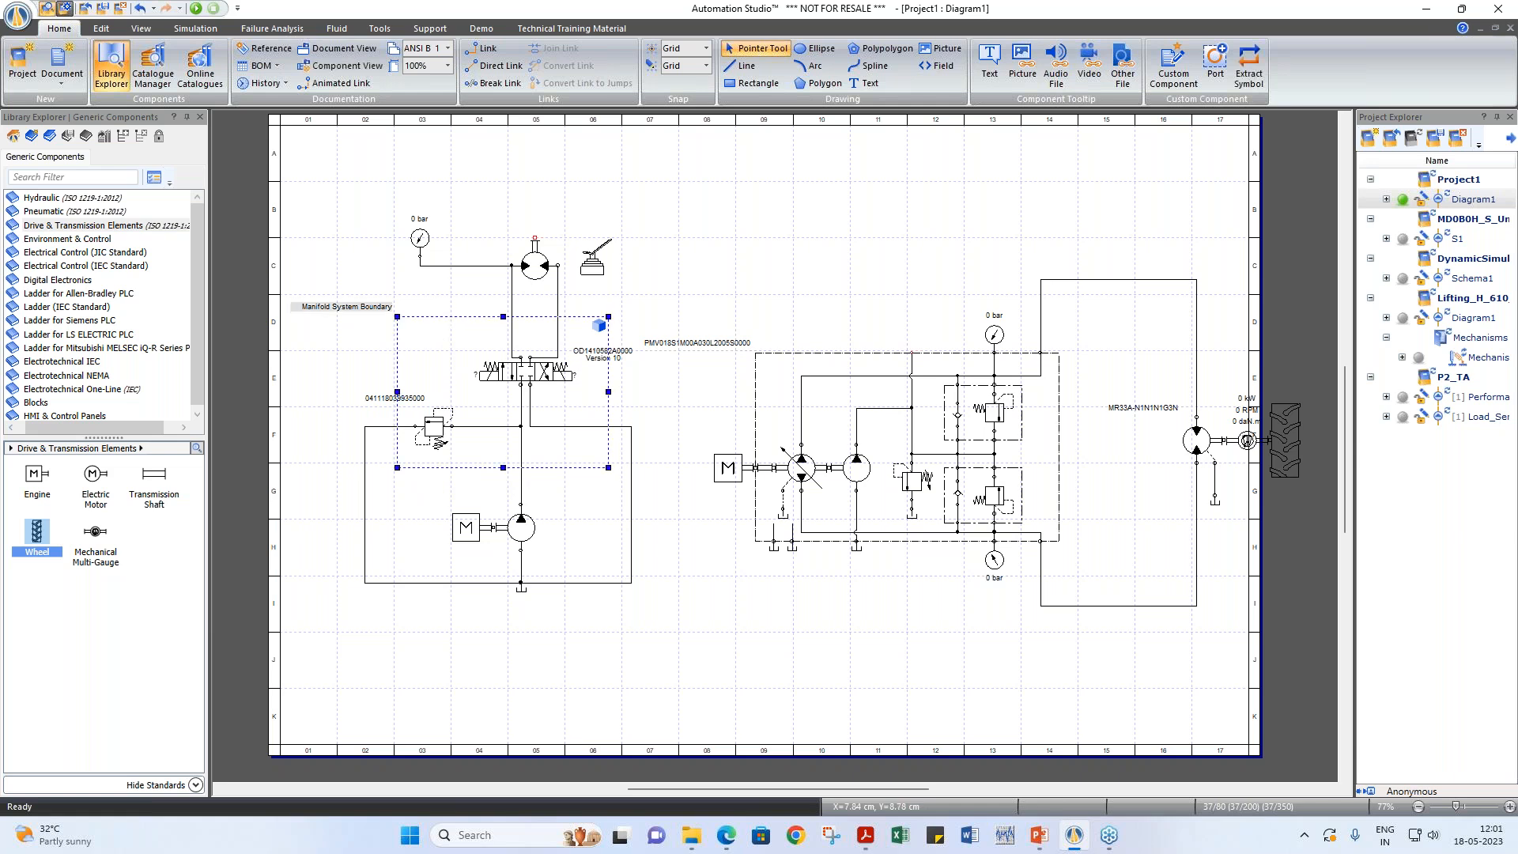
{"action": "right_click", "coordinate": [449, 317]}
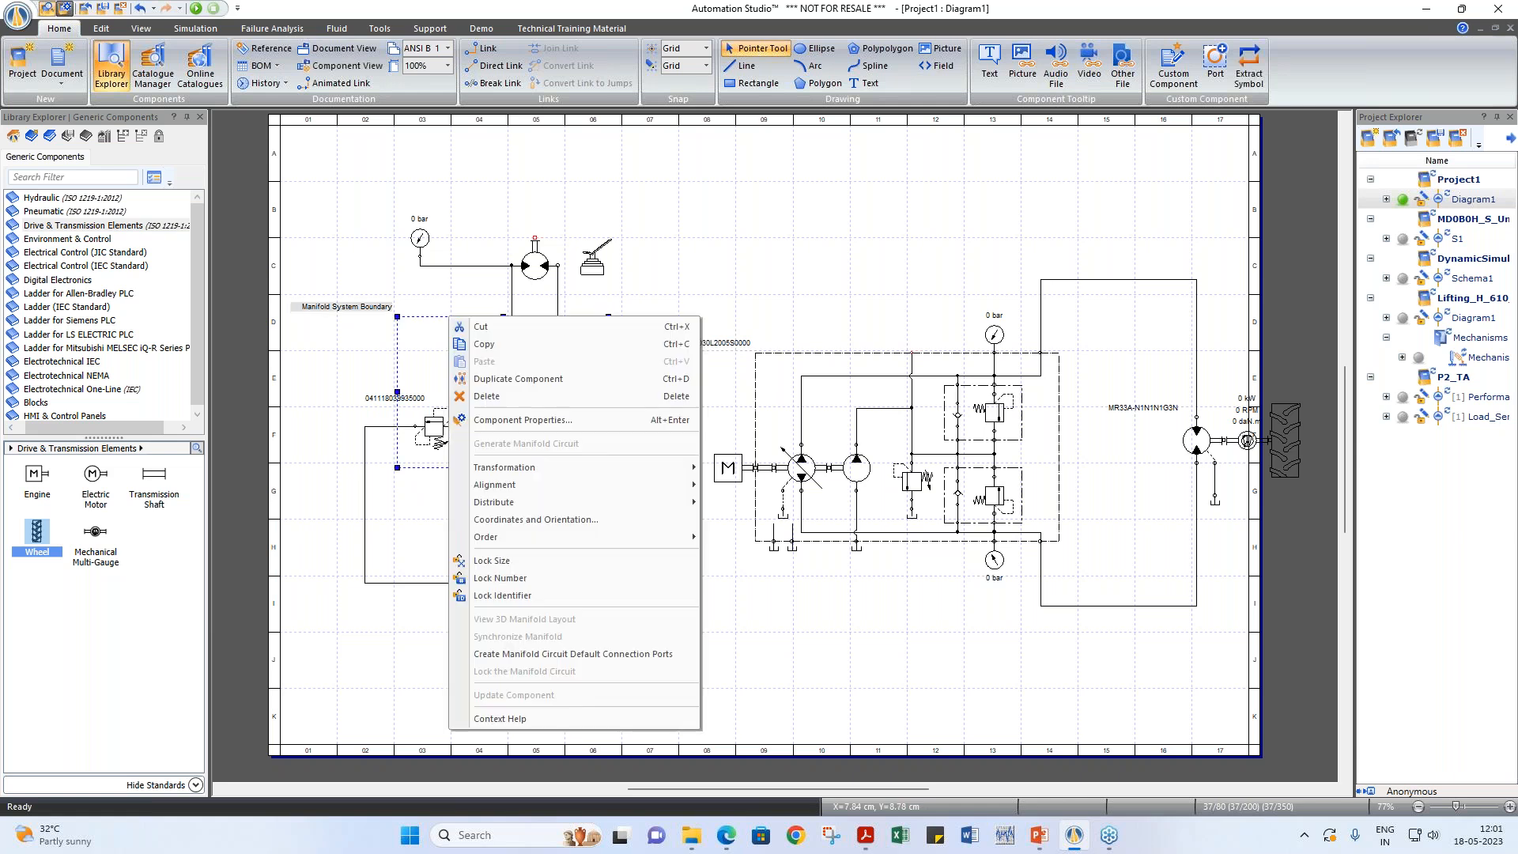
{"action": "left_click", "coordinate": [596, 653]}
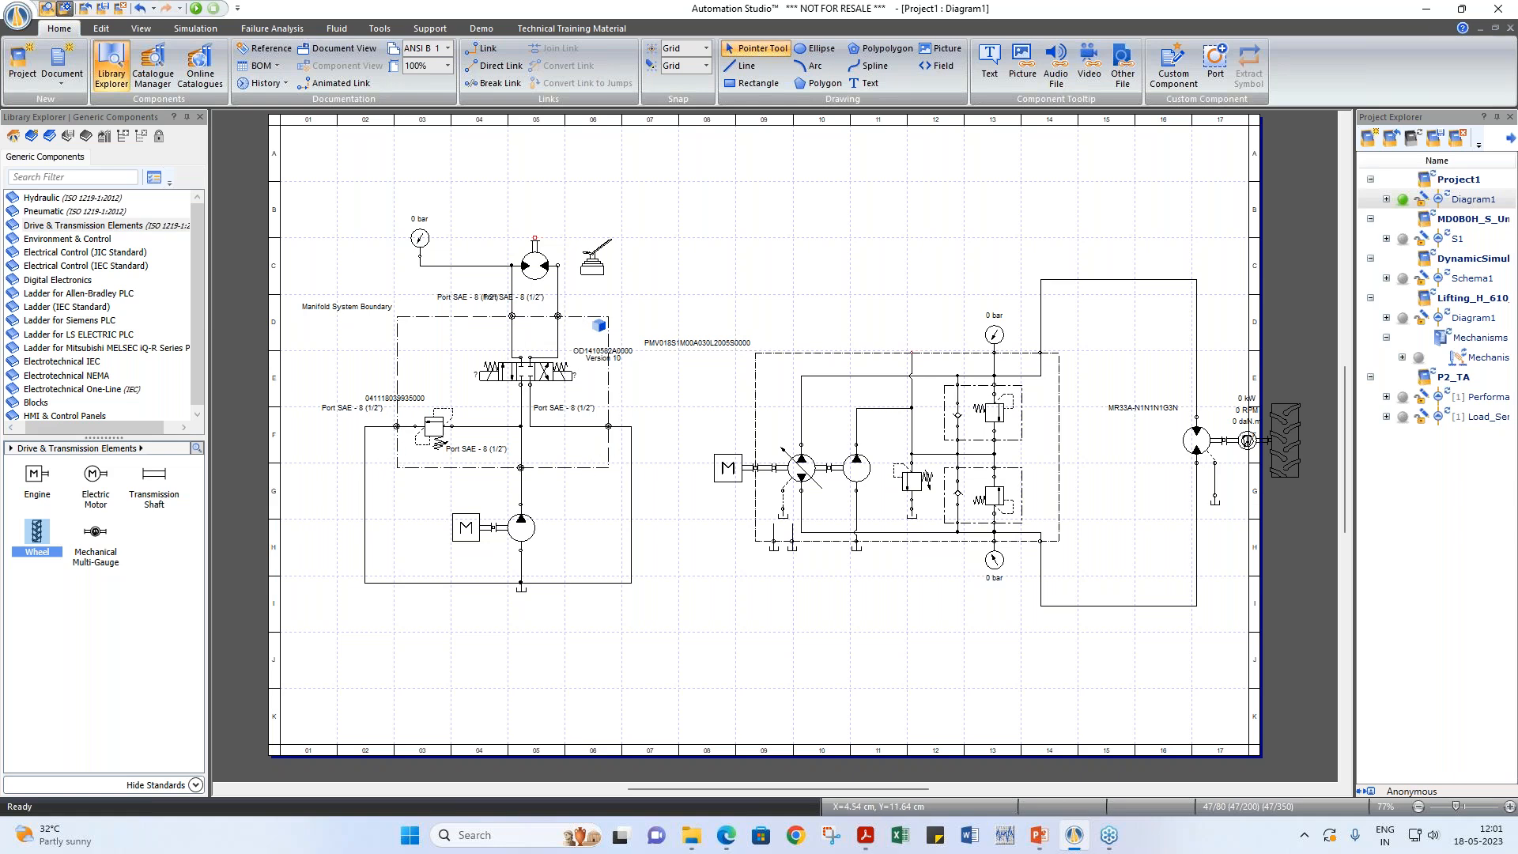
Step: Generate a manifold circuit from the boundary together with its valves, lines and SAE - 8 (1/2") ports
{"action": "left_click_drag", "start_coordinate": [364, 294], "coordinate": [637, 487]}
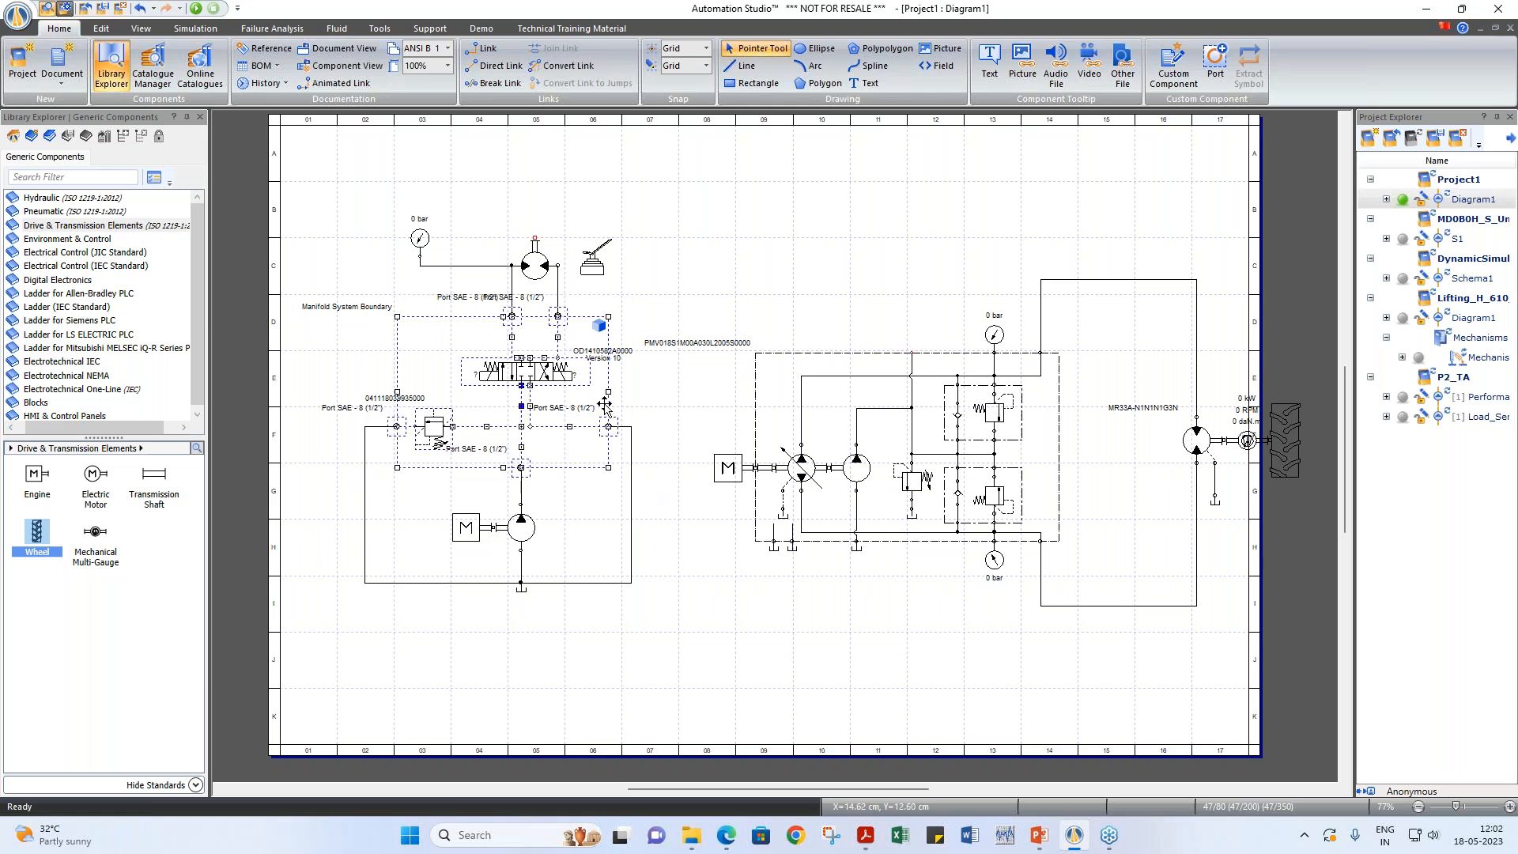
{"action": "right_click", "coordinate": [593, 318]}
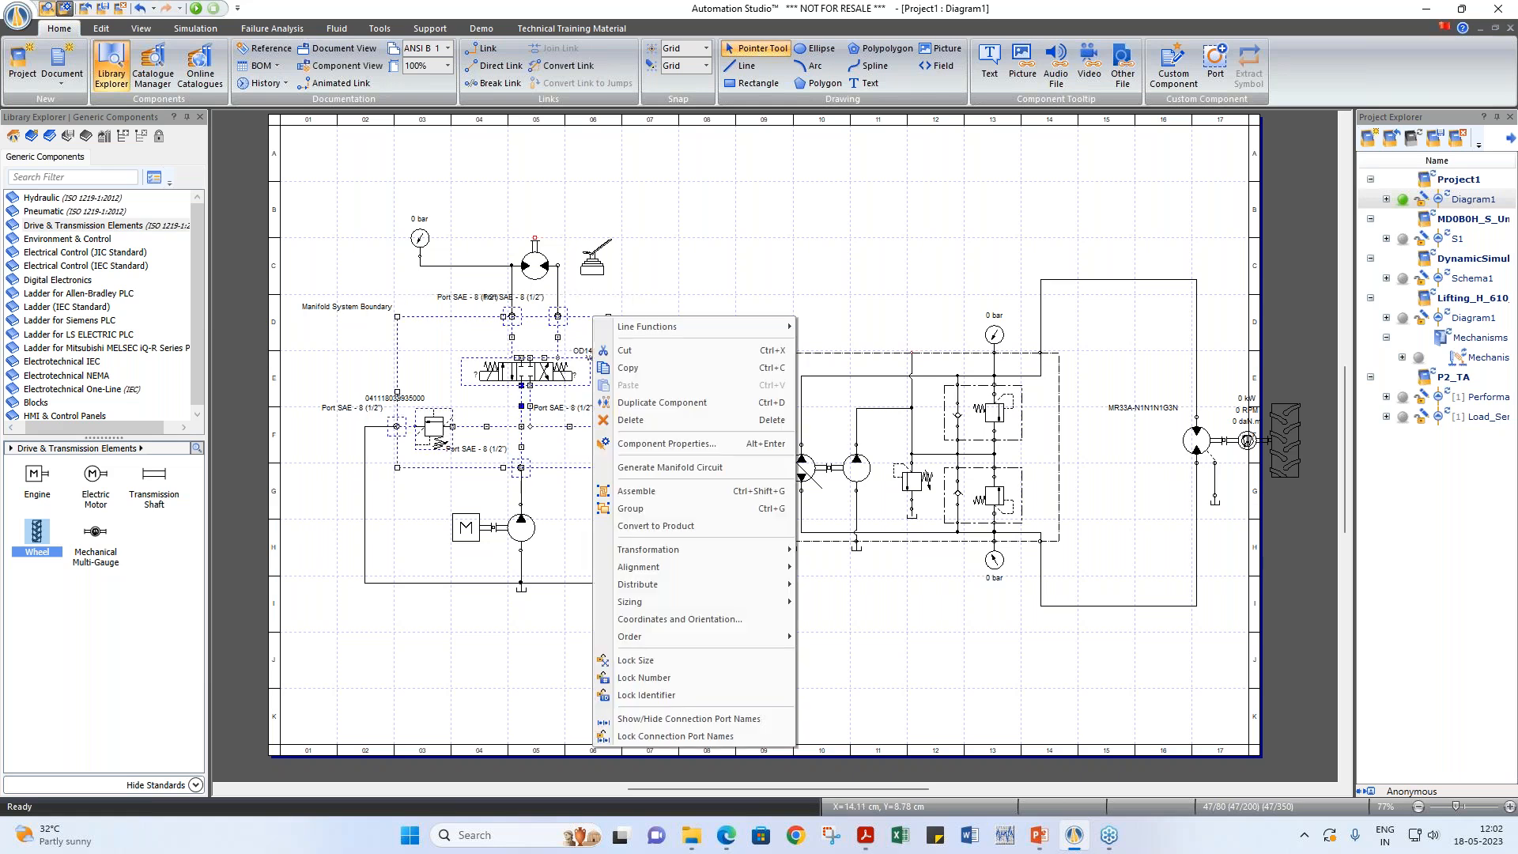
{"action": "left_click", "coordinate": [677, 468]}
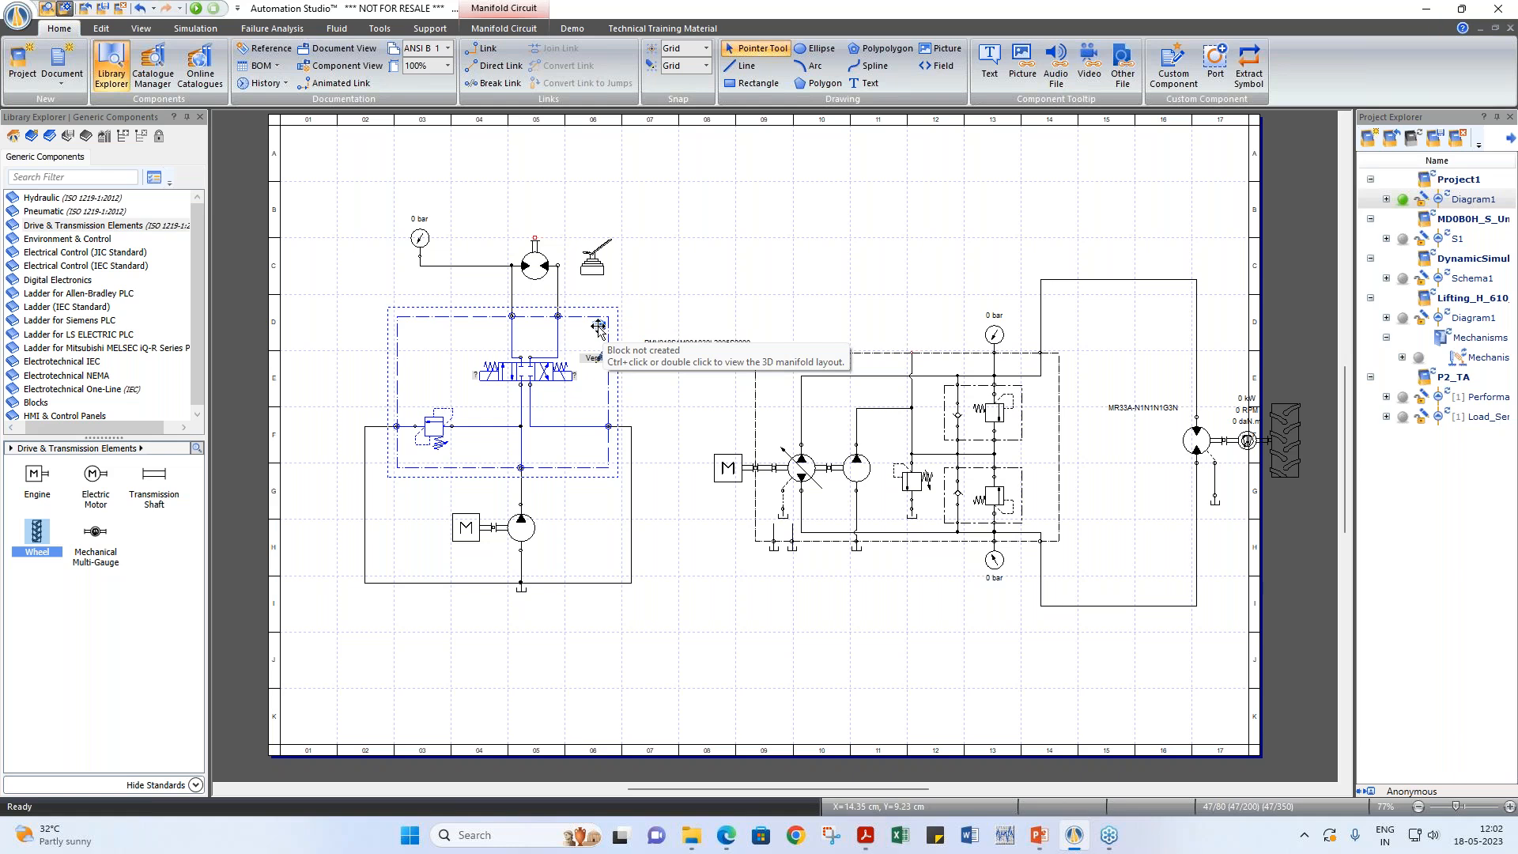
Step: Open the manifold circuit's 3D layout with the Metric unit system and enlarge the Live Manifold window
{"action": "left_click", "coordinate": [599, 326]}
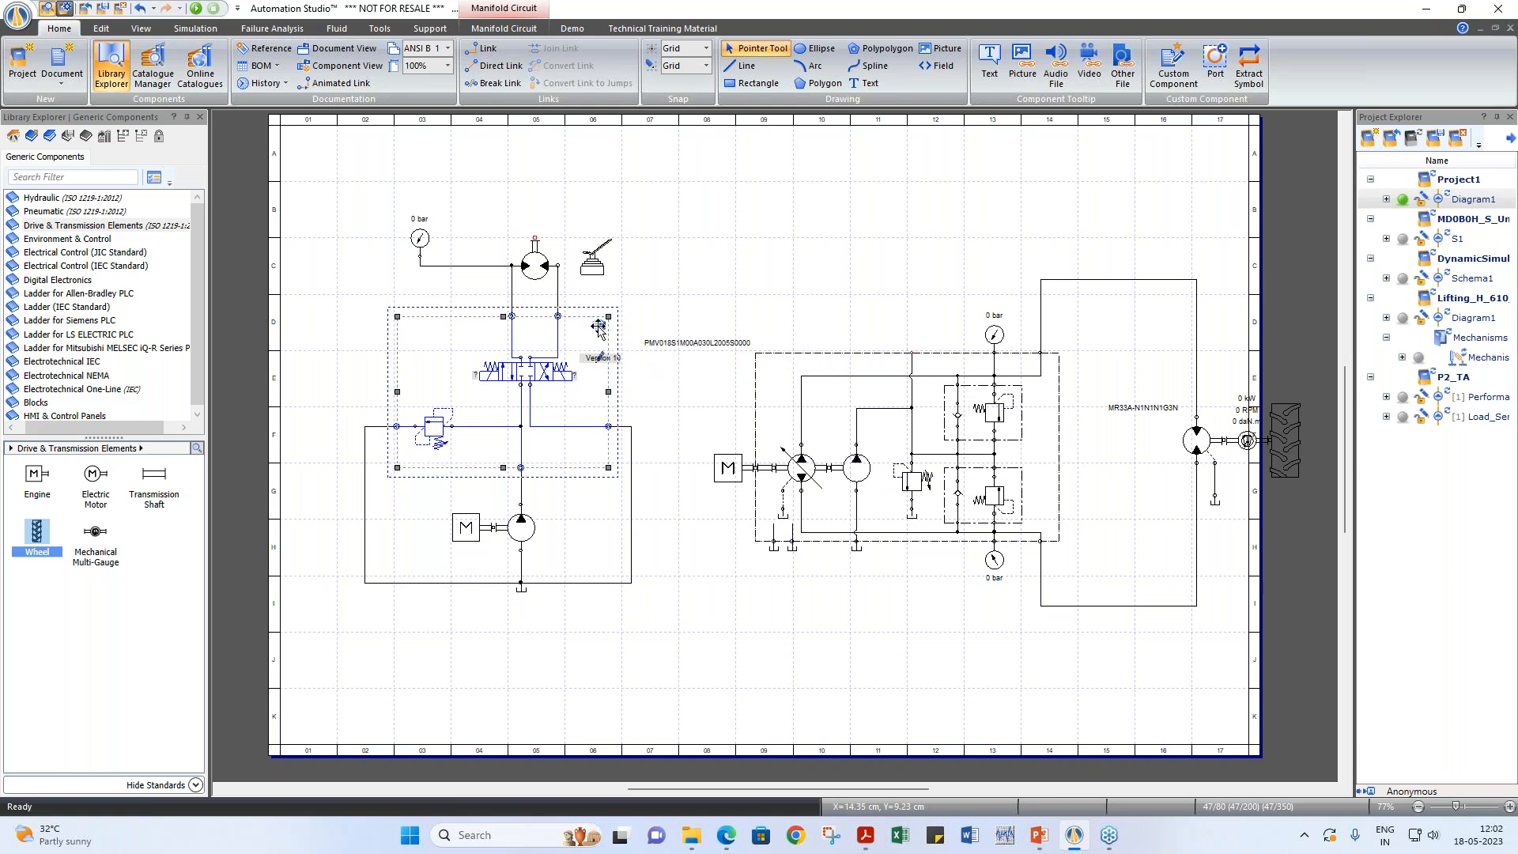
{"action": "double_click", "coordinate": [598, 326]}
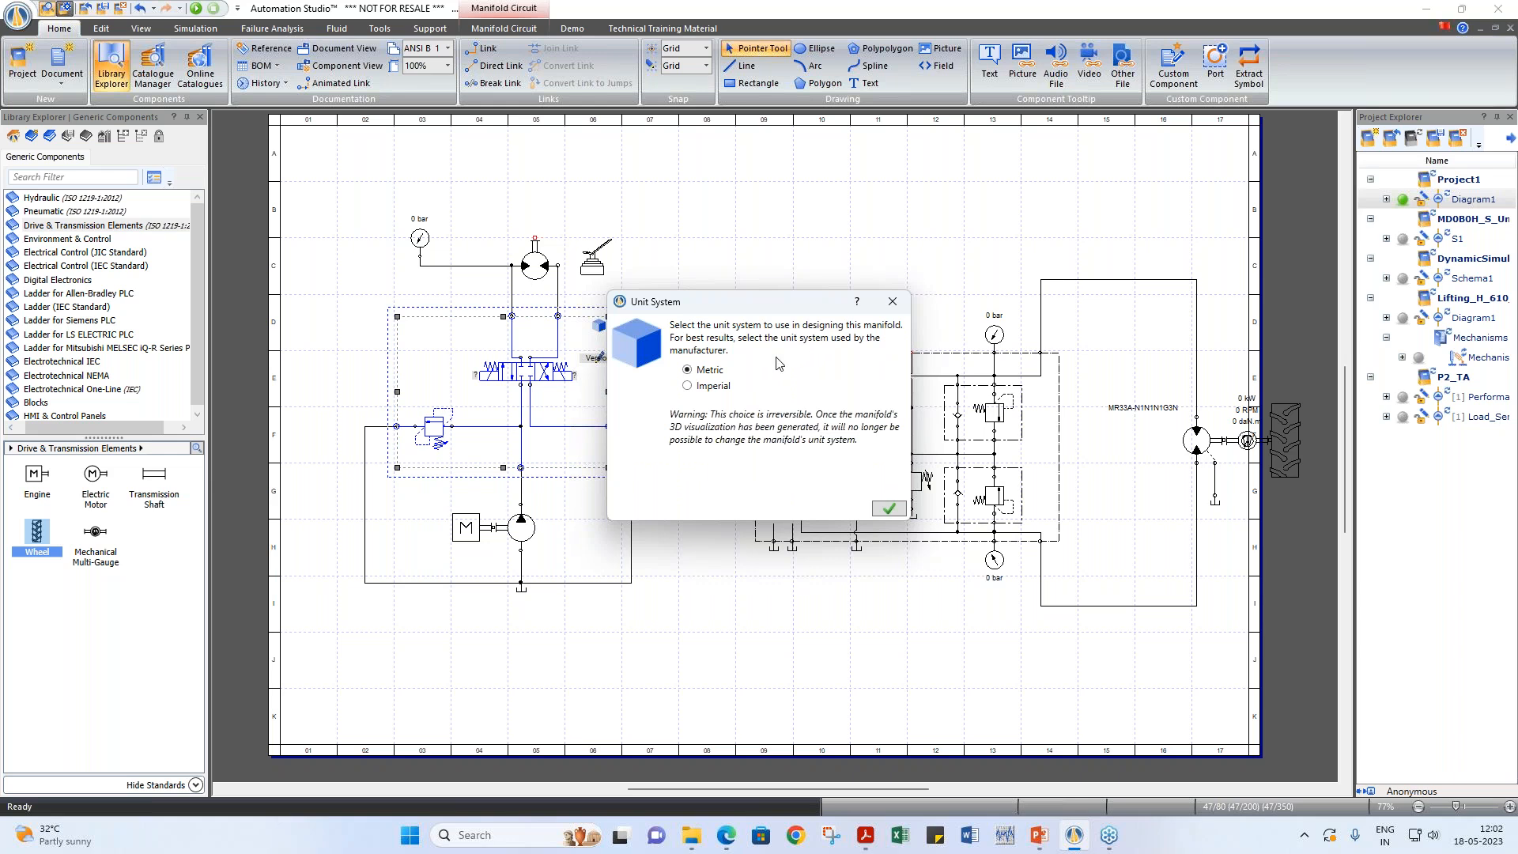
{"action": "left_click", "coordinate": [888, 510]}
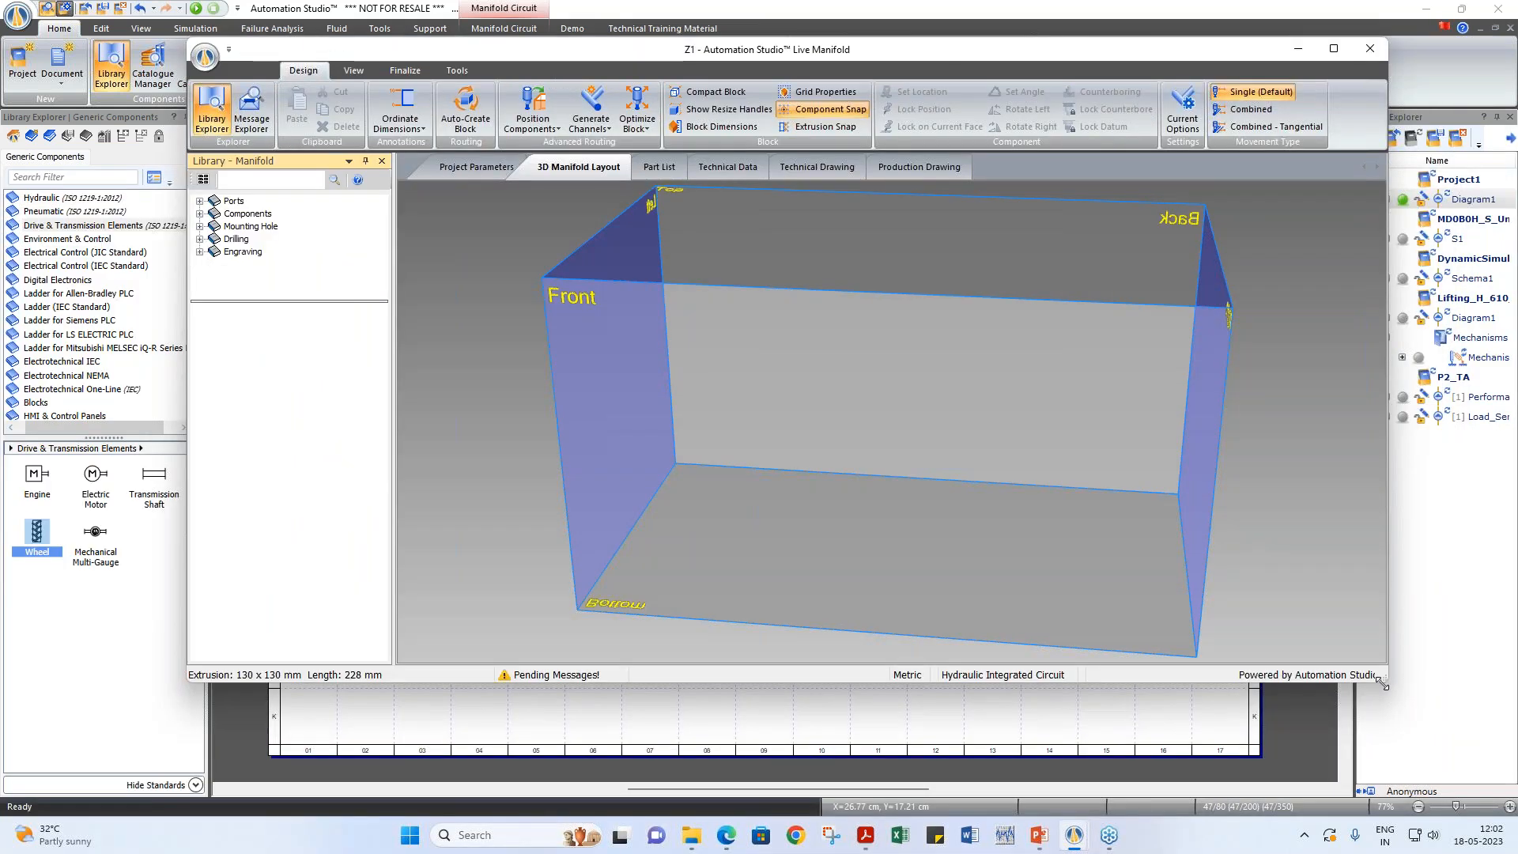
{"action": "left_click_drag", "start_coordinate": [1383, 683], "coordinate": [1437, 776]}
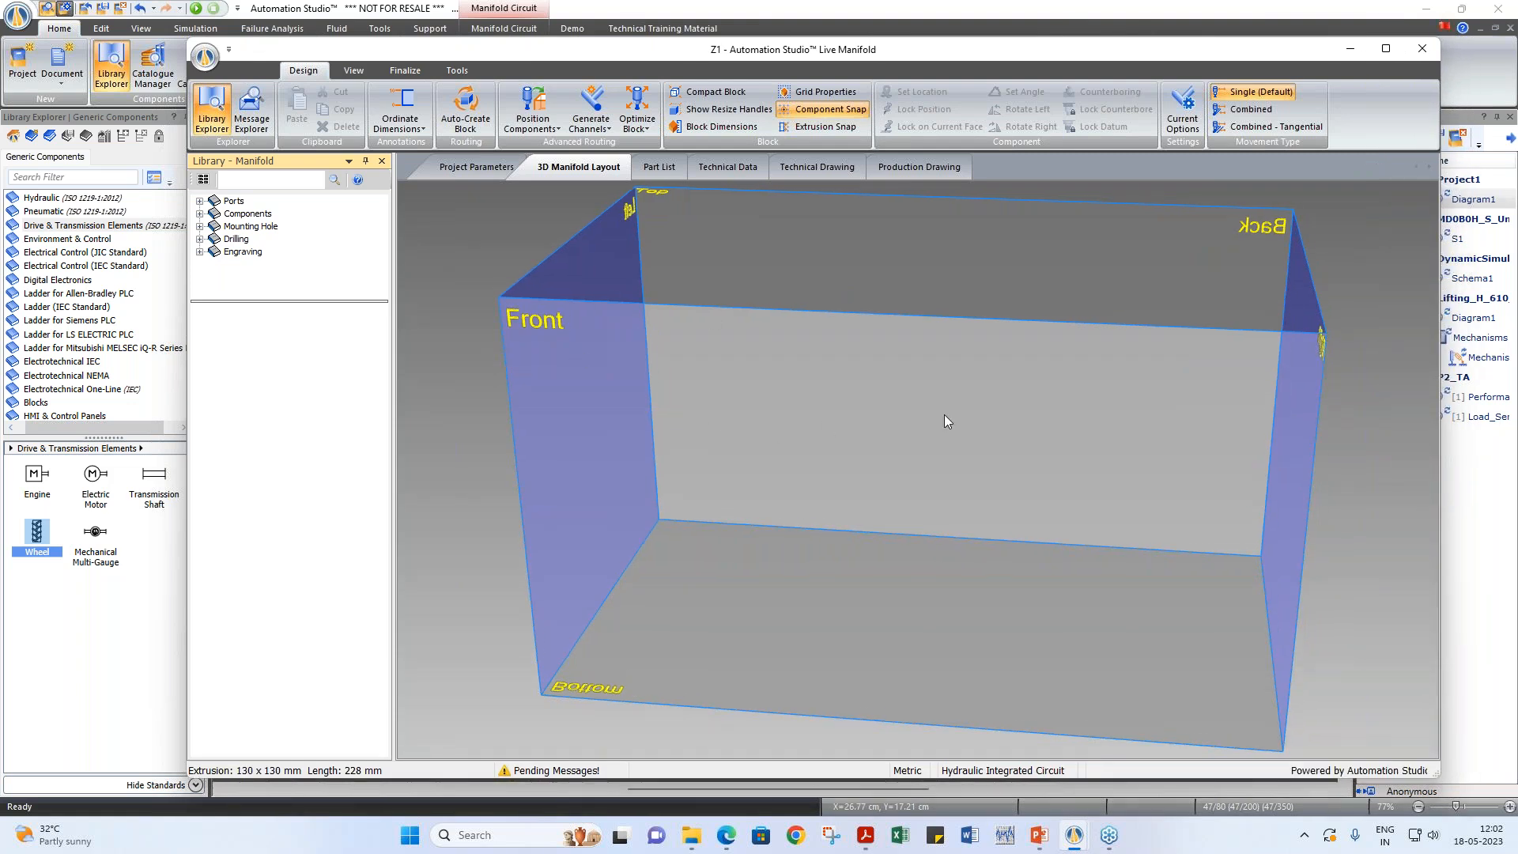
{"action": "scroll", "coordinate": [943, 415], "scroll_direction": "down", "scroll_amount": 1}
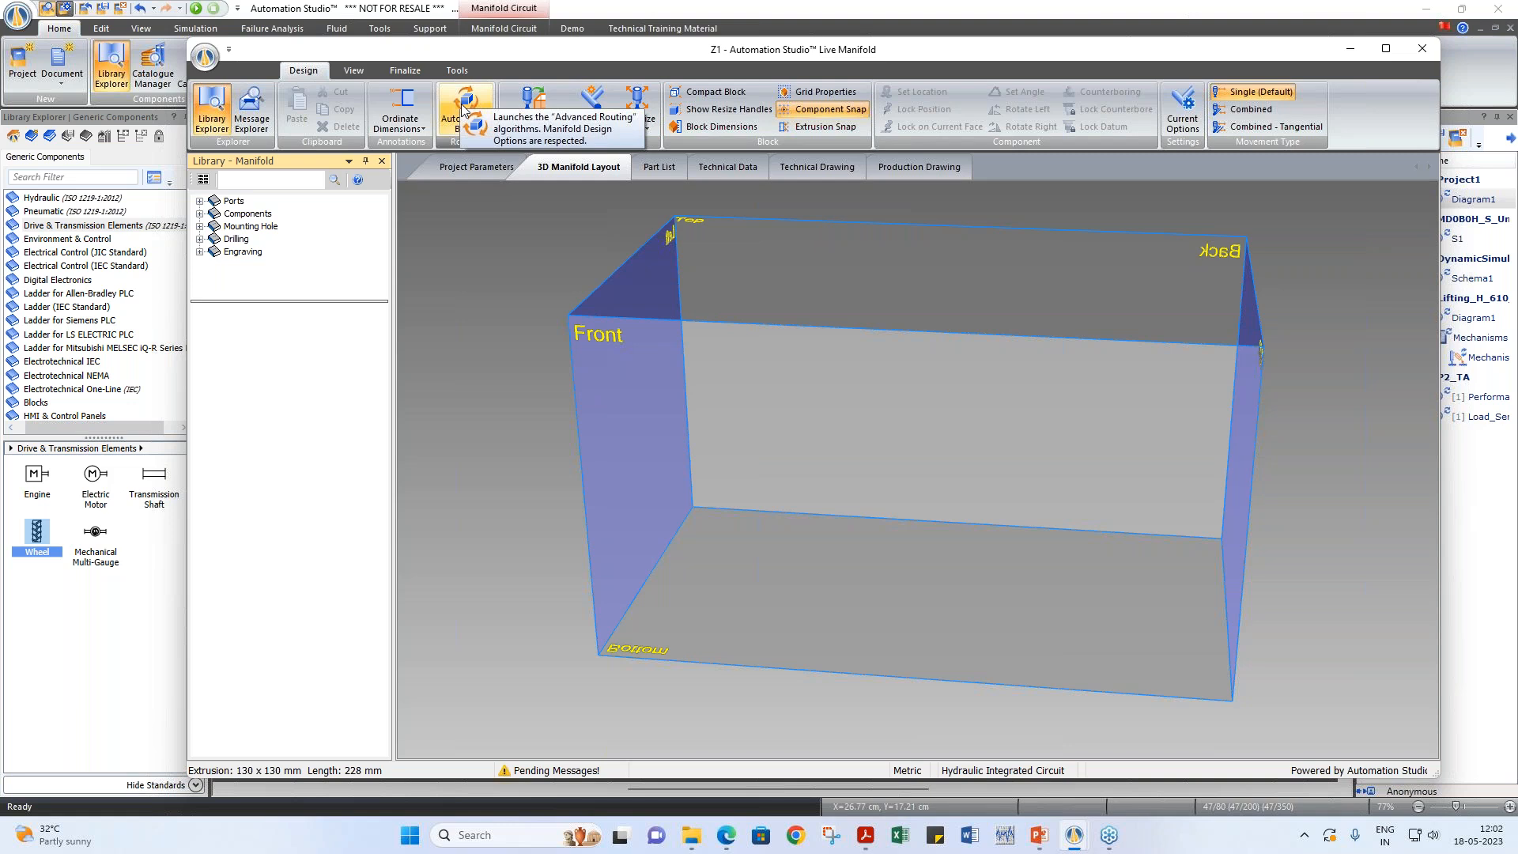
Step: Review the current manifold design options, from positioning, clearances and optimizations to block, hole closures, drill set and drilling rules, leaving them unchanged
{"action": "left_click", "coordinate": [1185, 118]}
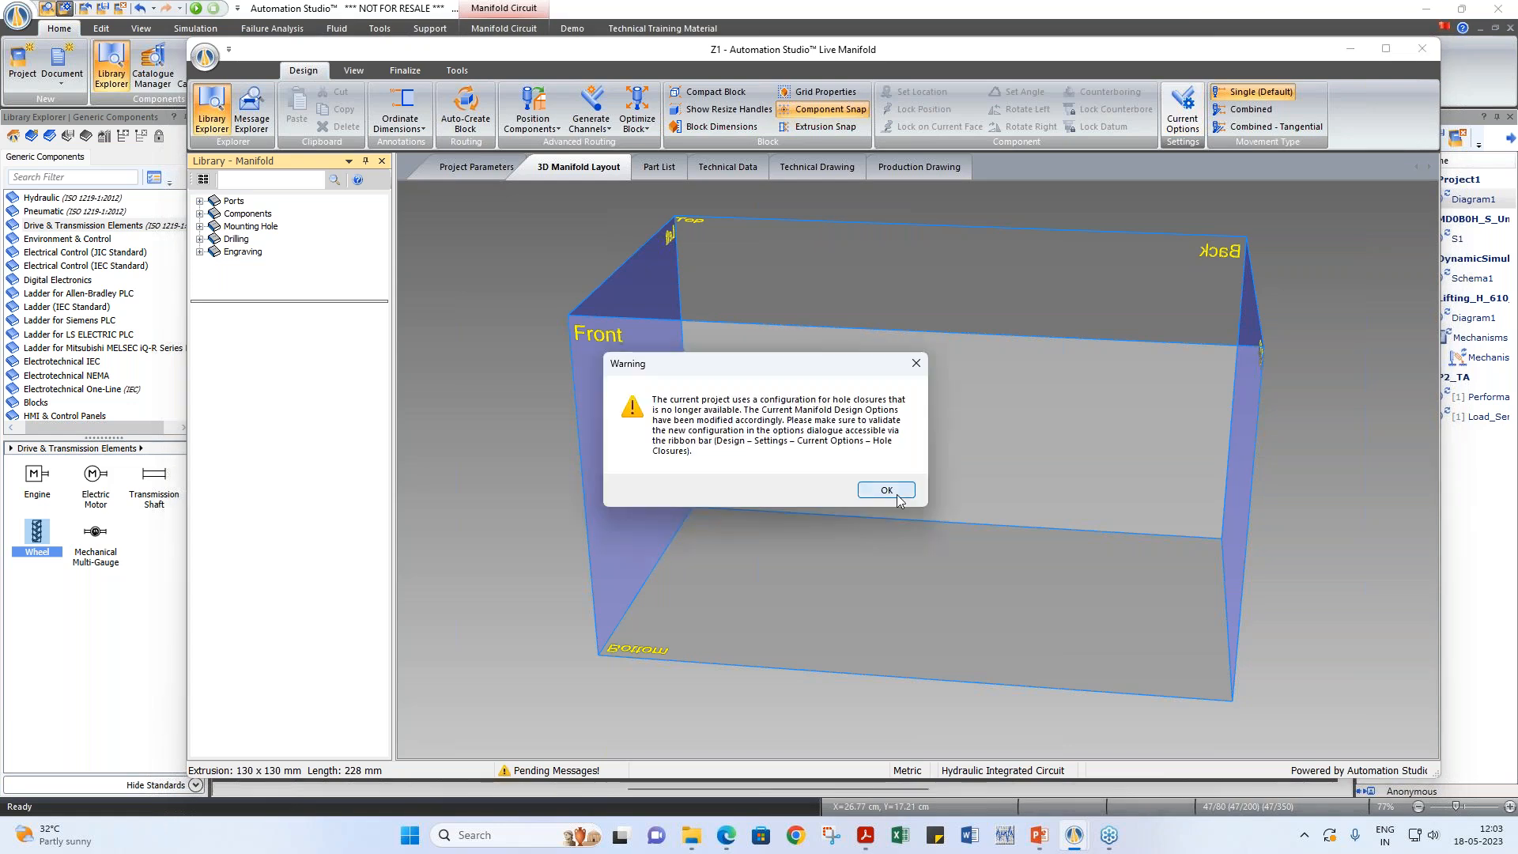
{"action": "left_click", "coordinate": [886, 490]}
{"action": "left_click", "coordinate": [392, 187]}
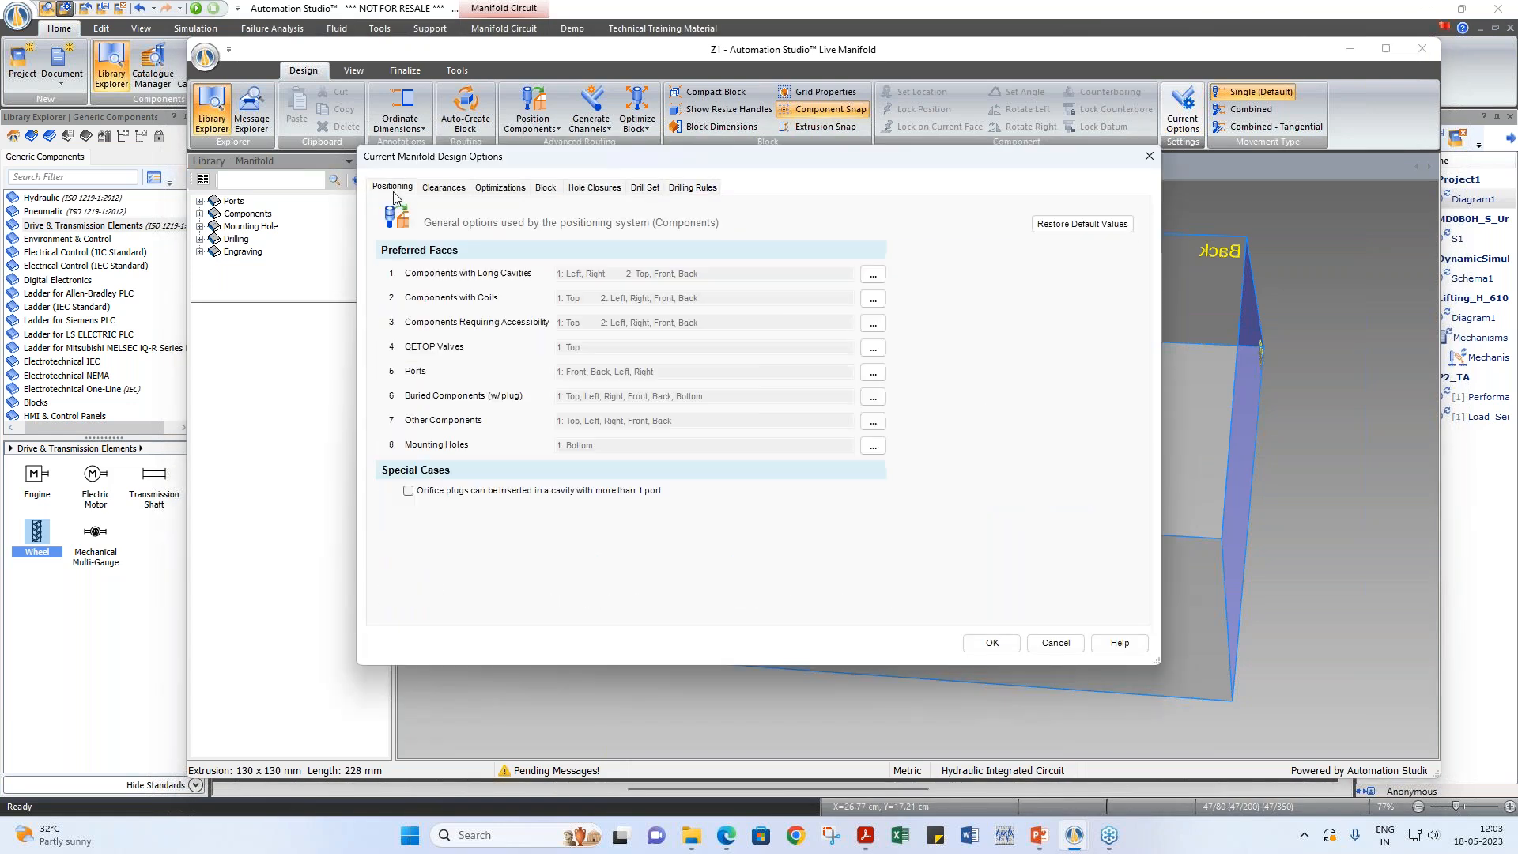
{"action": "left_click", "coordinate": [443, 187]}
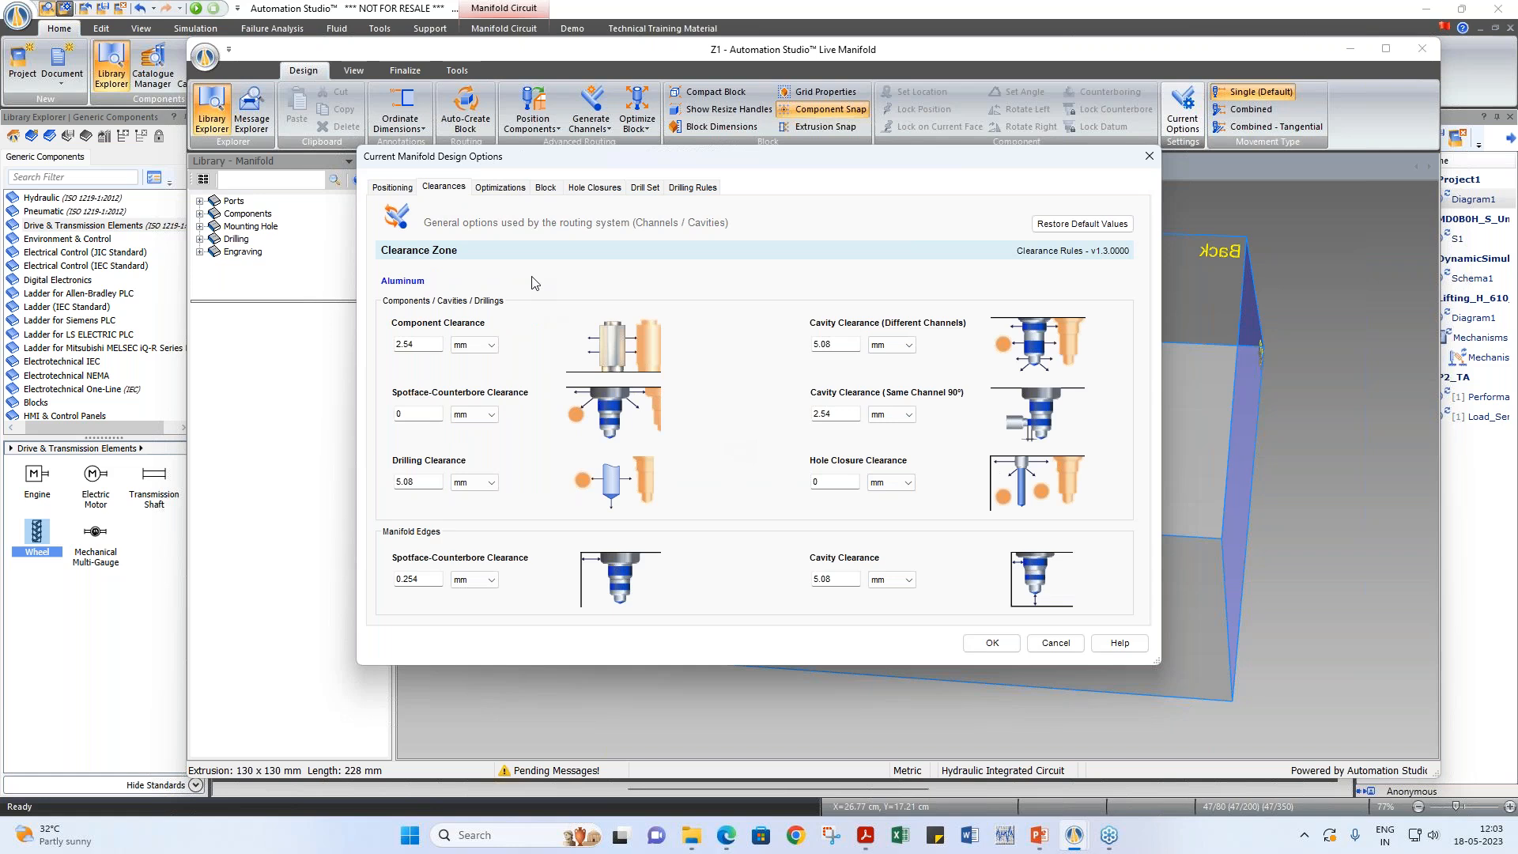
{"action": "left_click", "coordinate": [507, 193]}
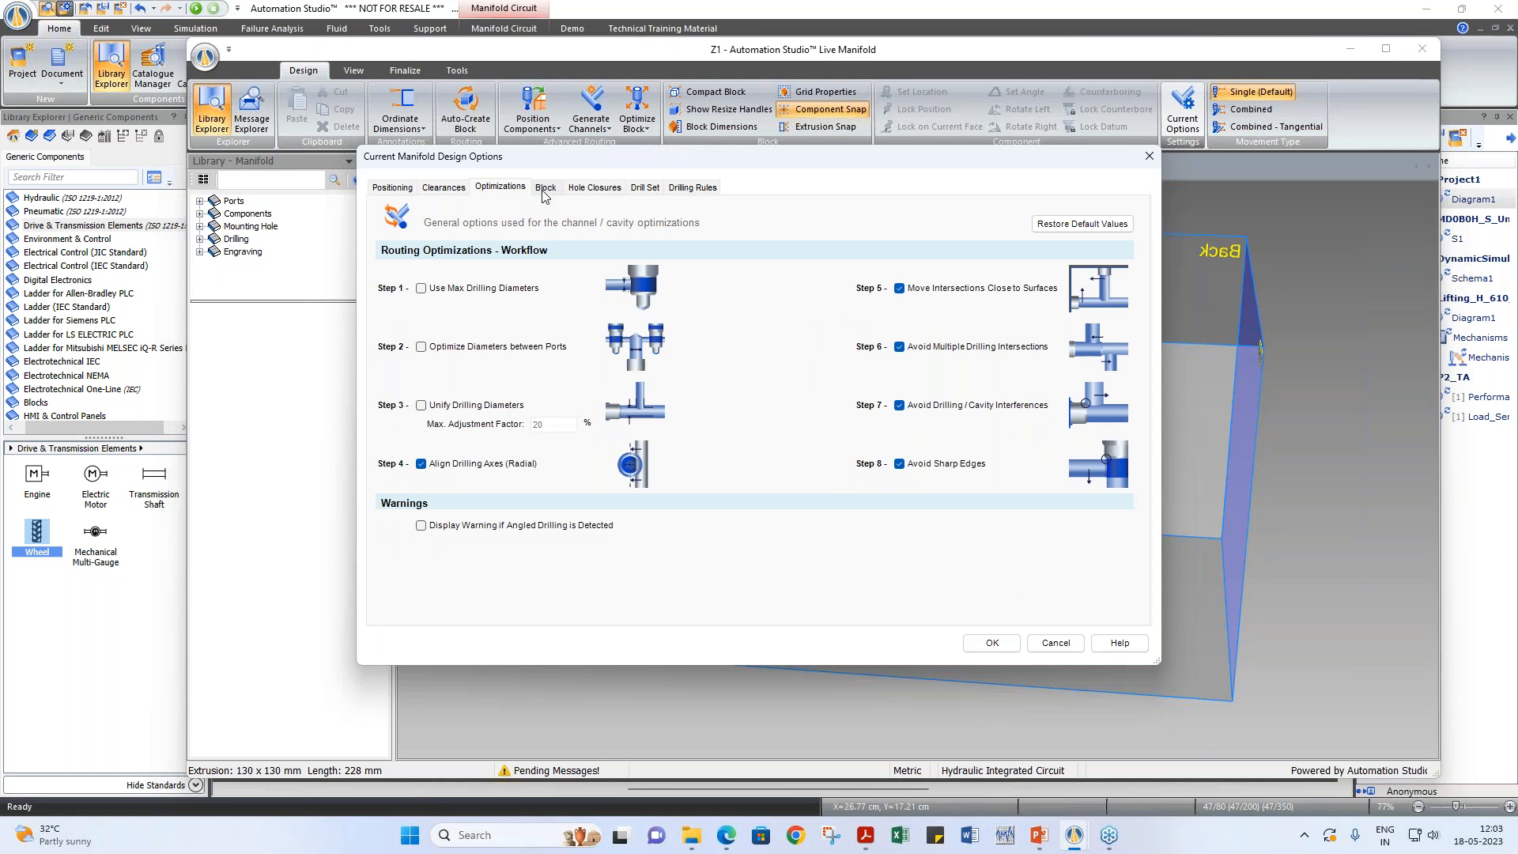
{"action": "left_click", "coordinate": [544, 189]}
{"action": "left_click", "coordinate": [601, 188]}
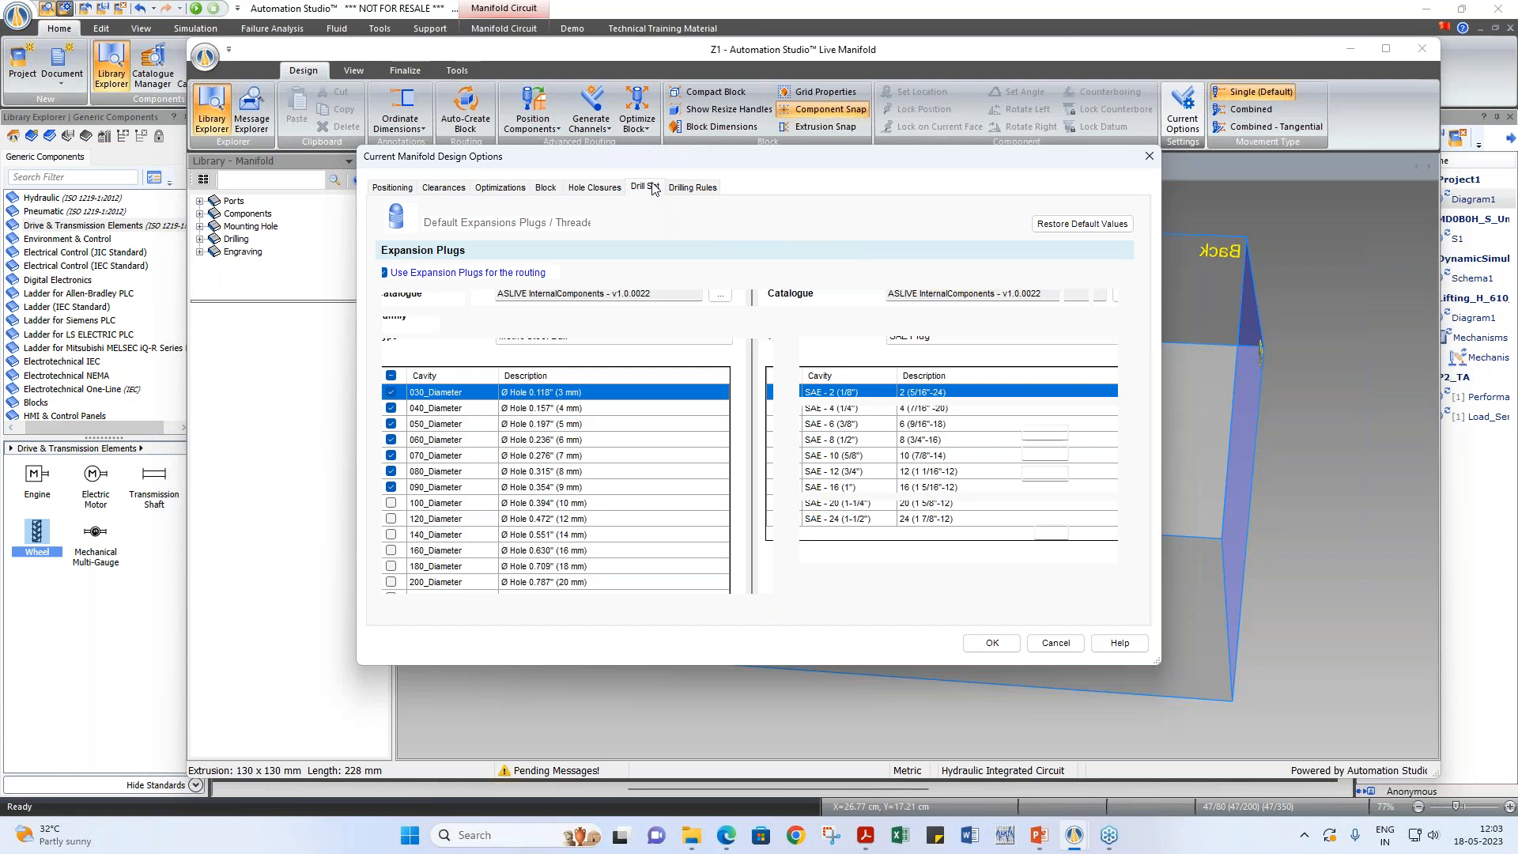
{"action": "left_click", "coordinate": [645, 187]}
{"action": "left_click", "coordinate": [686, 188]}
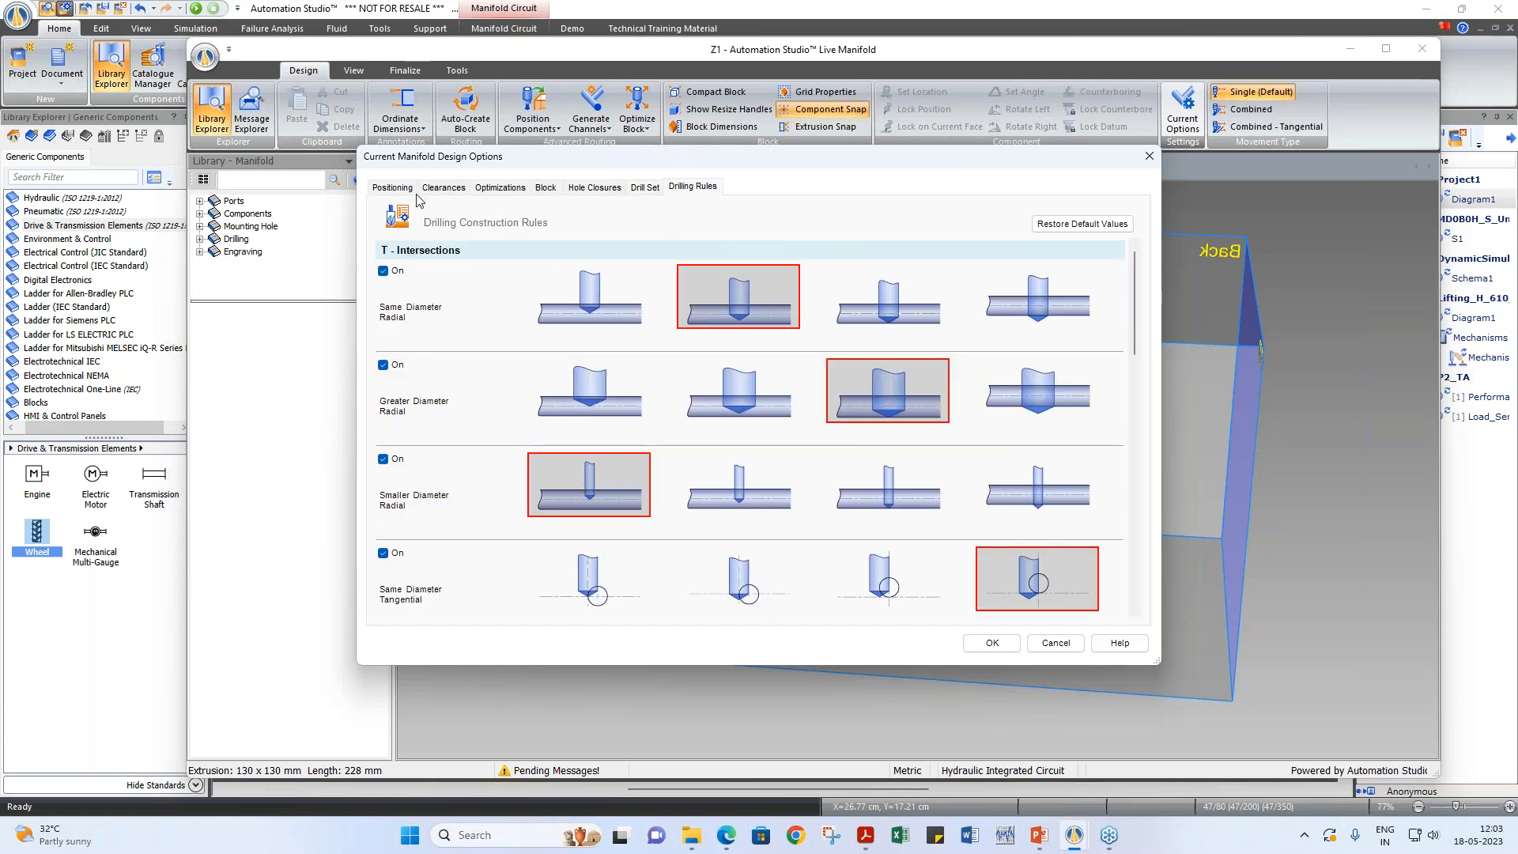
{"action": "left_click", "coordinate": [1145, 159]}
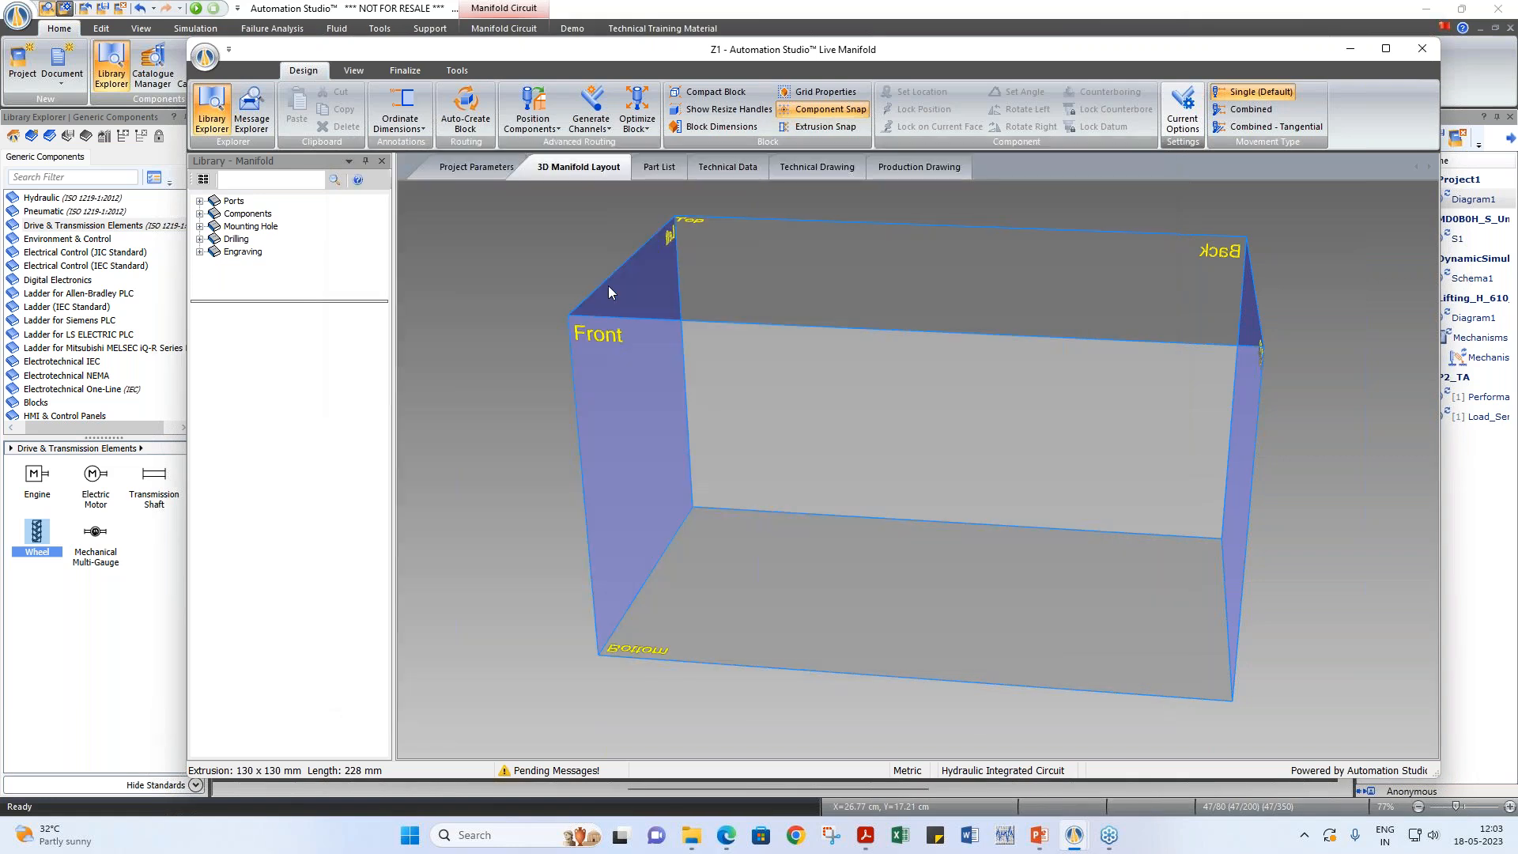
Step: Auto-create the manifold block, allowing its size to be adjusted before positioning, close the routing solutions and inspect the block
{"action": "left_click", "coordinate": [464, 119]}
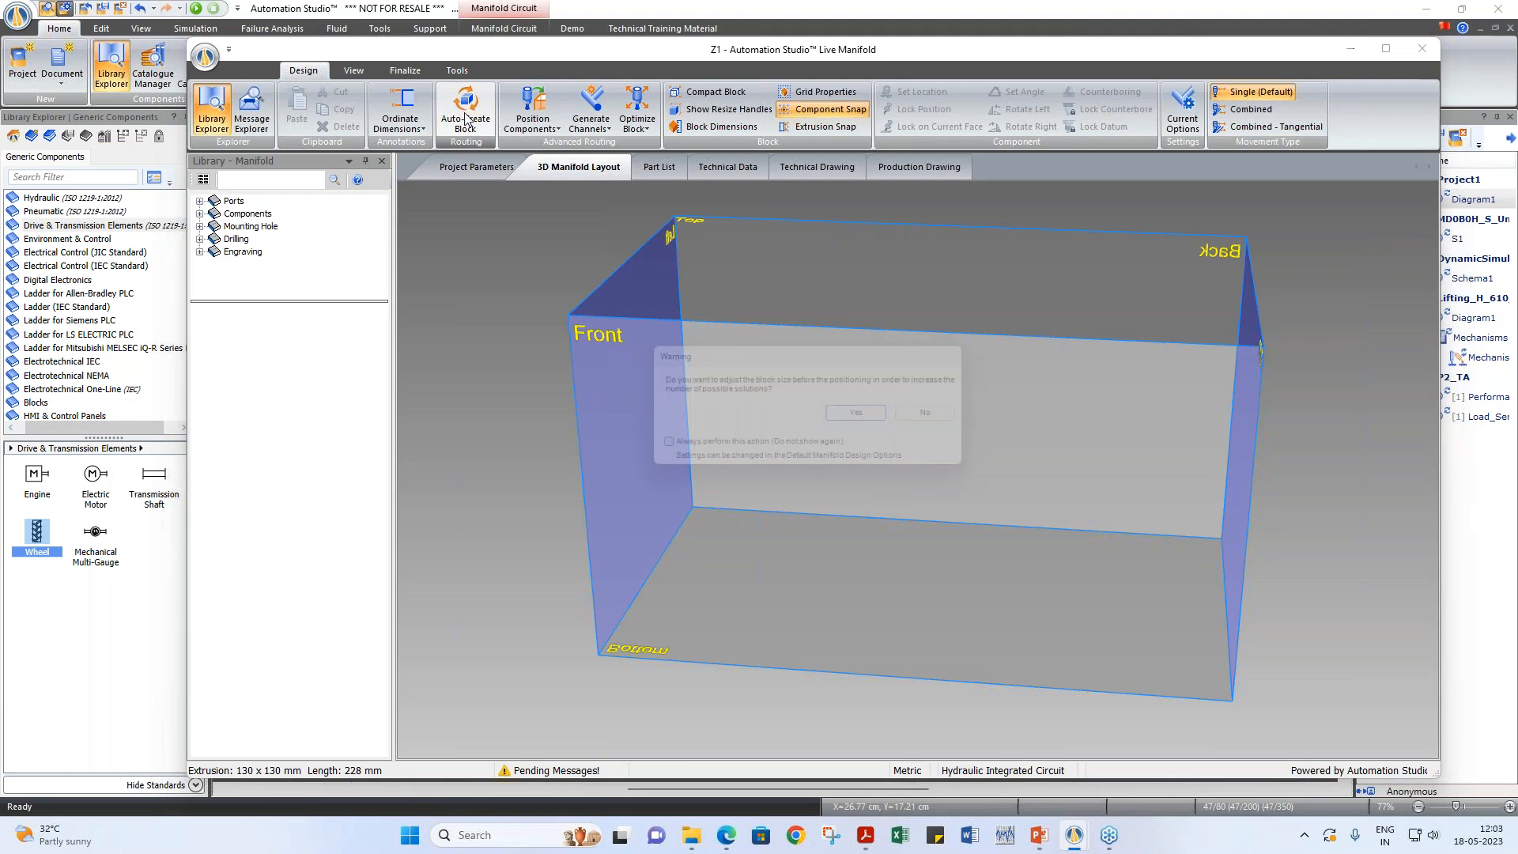
{"action": "left_click", "coordinate": [846, 415]}
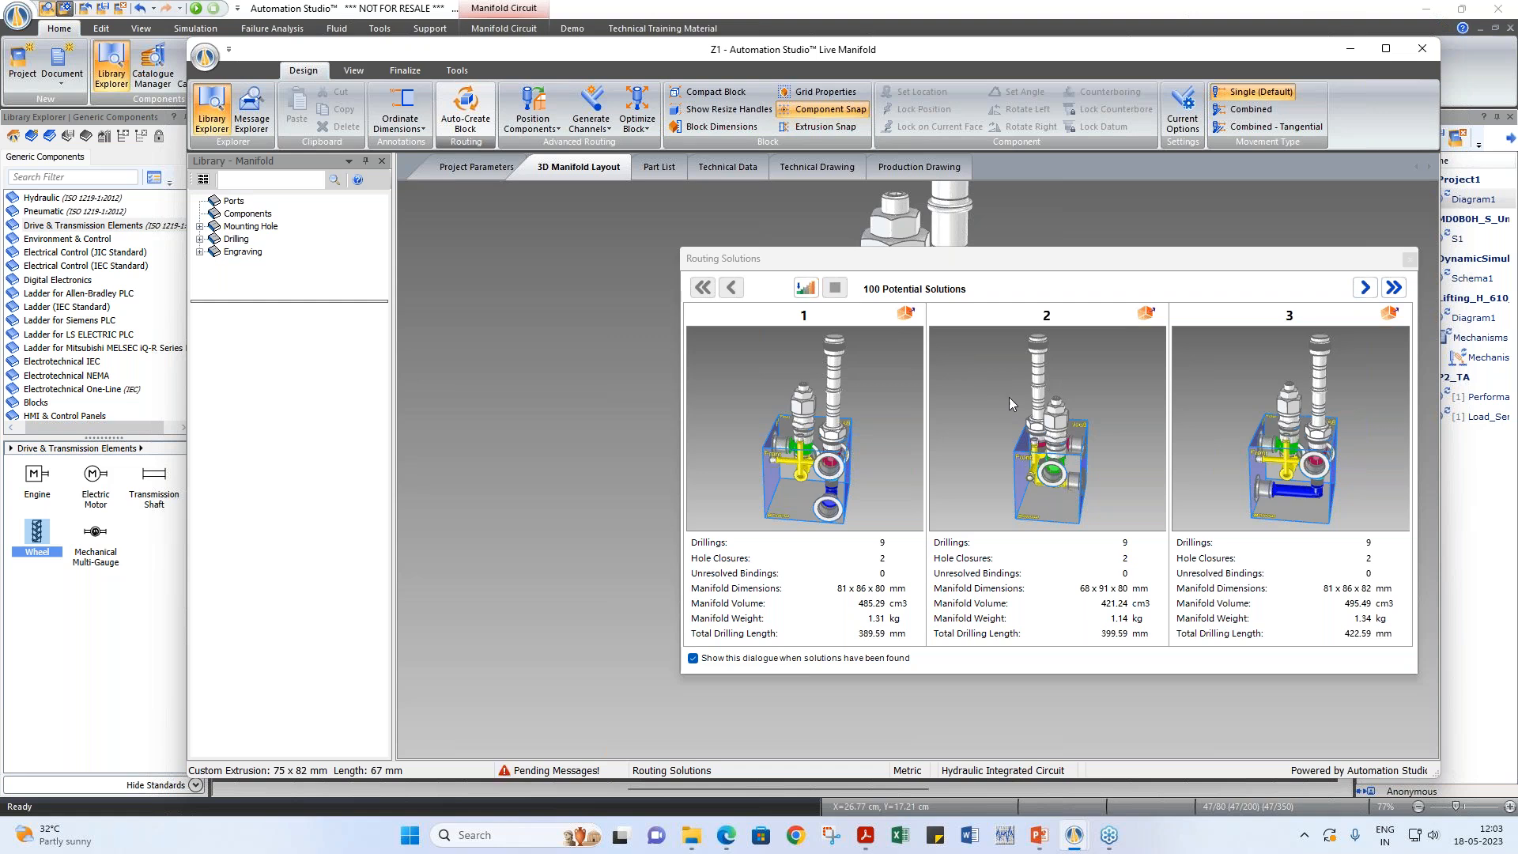
{"action": "left_click", "coordinate": [1410, 262]}
{"action": "left_click_drag", "start_coordinate": [695, 420], "coordinate": [1113, 424]}
{"action": "scroll", "coordinate": [1102, 433], "scroll_direction": "down", "scroll_amount": 1}
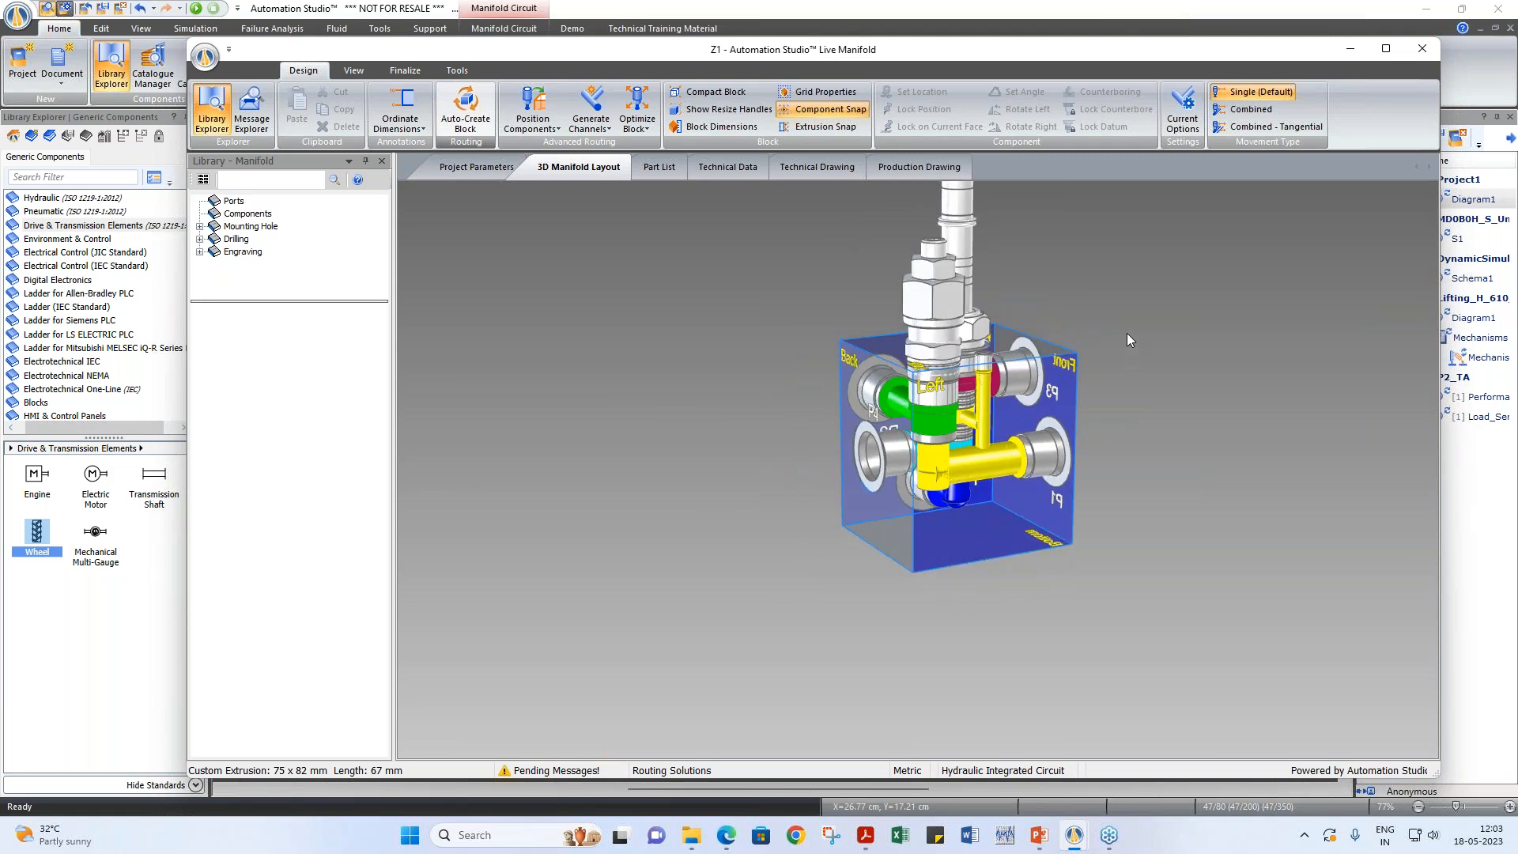
{"action": "left_click_drag", "start_coordinate": [981, 229], "coordinate": [887, 275]}
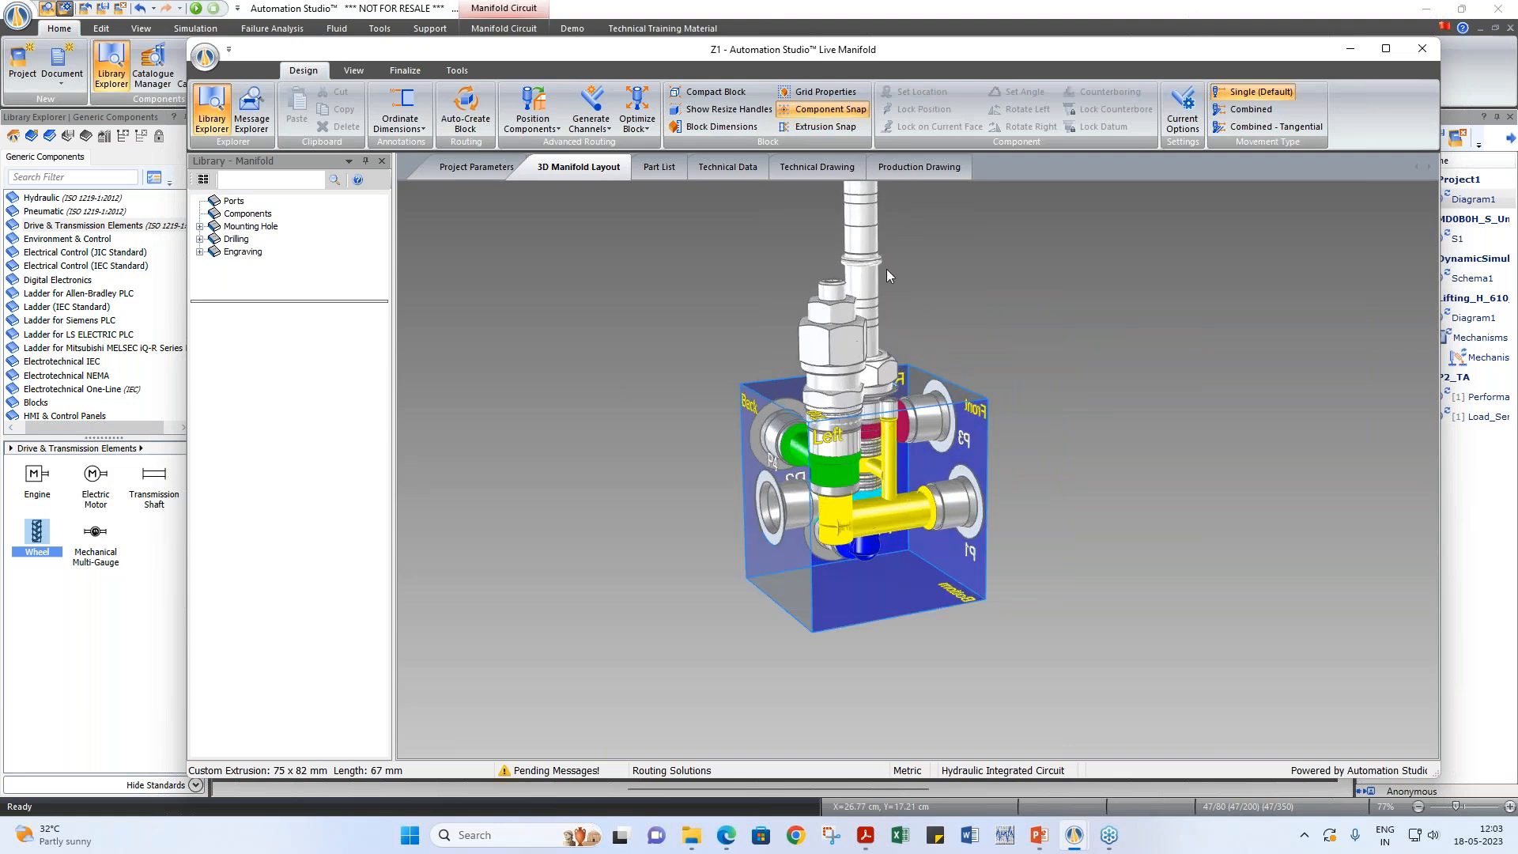
{"action": "scroll", "coordinate": [885, 269], "scroll_direction": "up", "scroll_amount": 2}
Step: Arrange the 3D manifold and the circuit diagram side by side, with the manifold circuit in view and the Project Explorer collapsed
{"action": "left_click_drag", "start_coordinate": [946, 58], "coordinate": [1513, 269]}
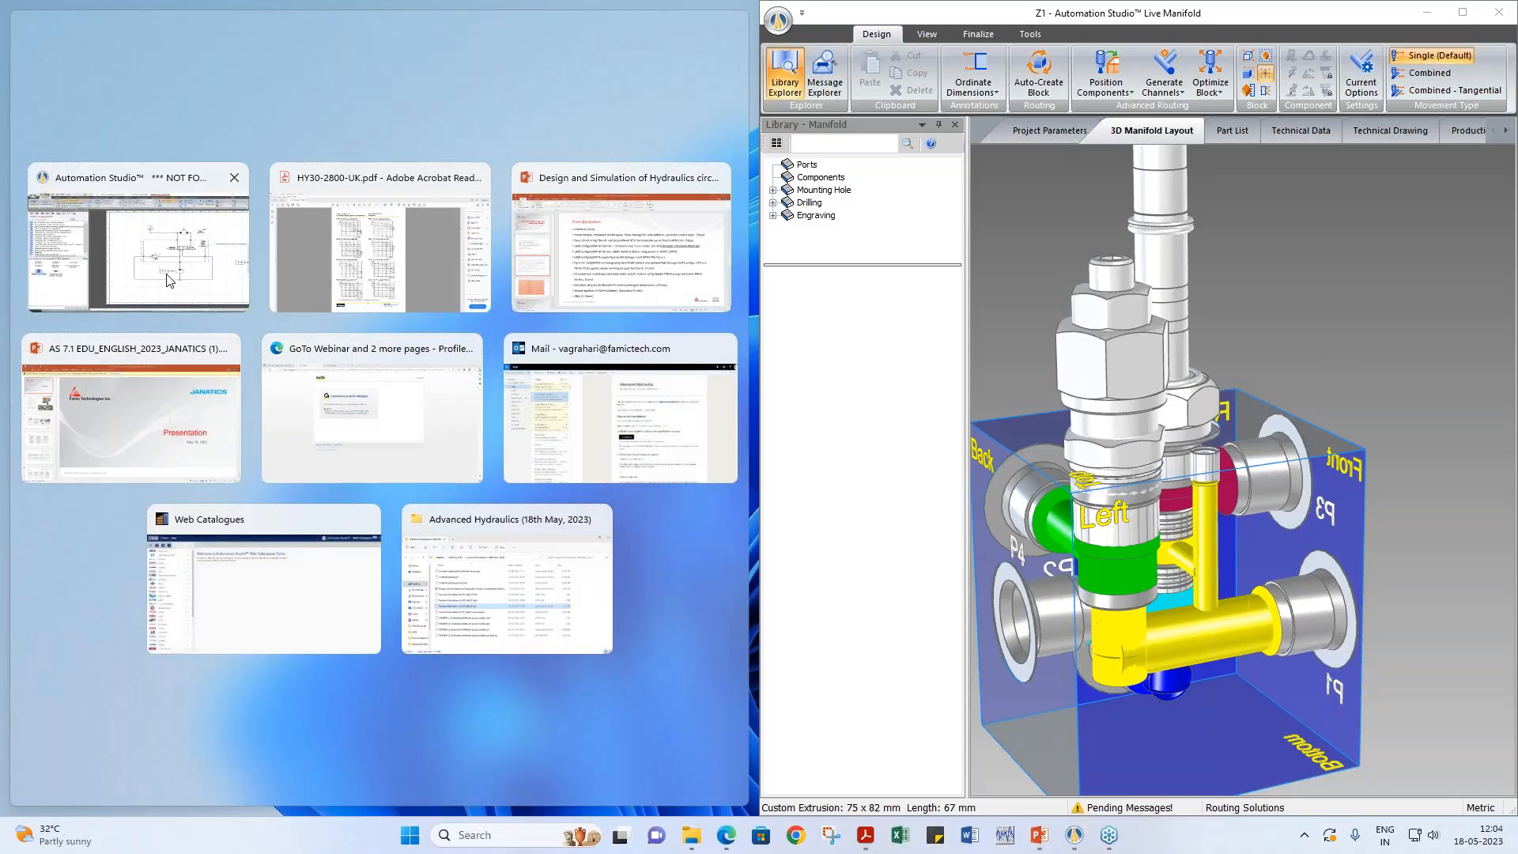
{"action": "left_click", "coordinate": [168, 280]}
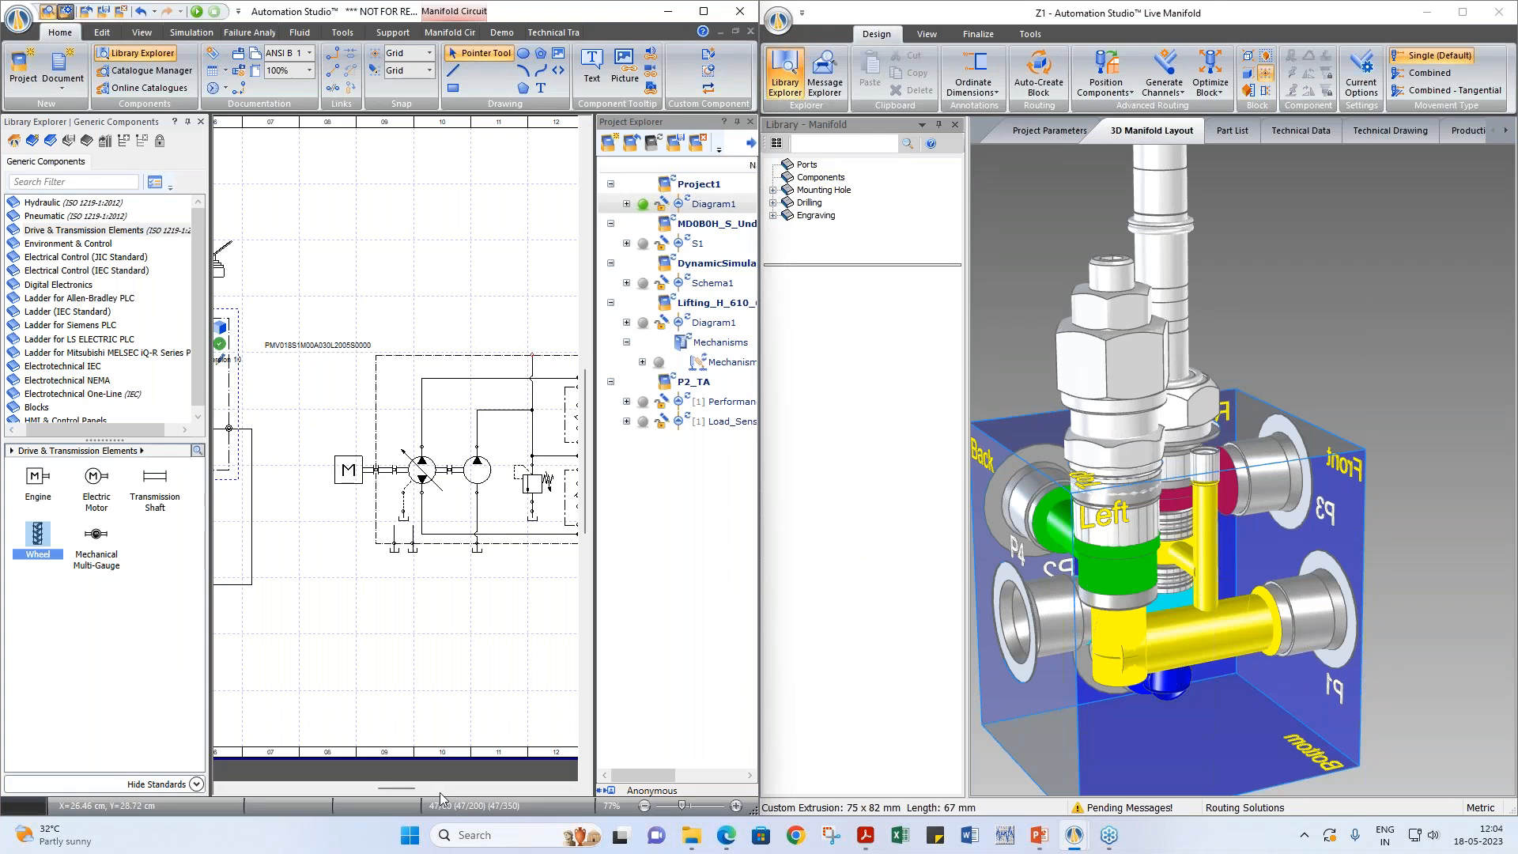
{"action": "left_click_drag", "start_coordinate": [404, 795], "coordinate": [371, 798]}
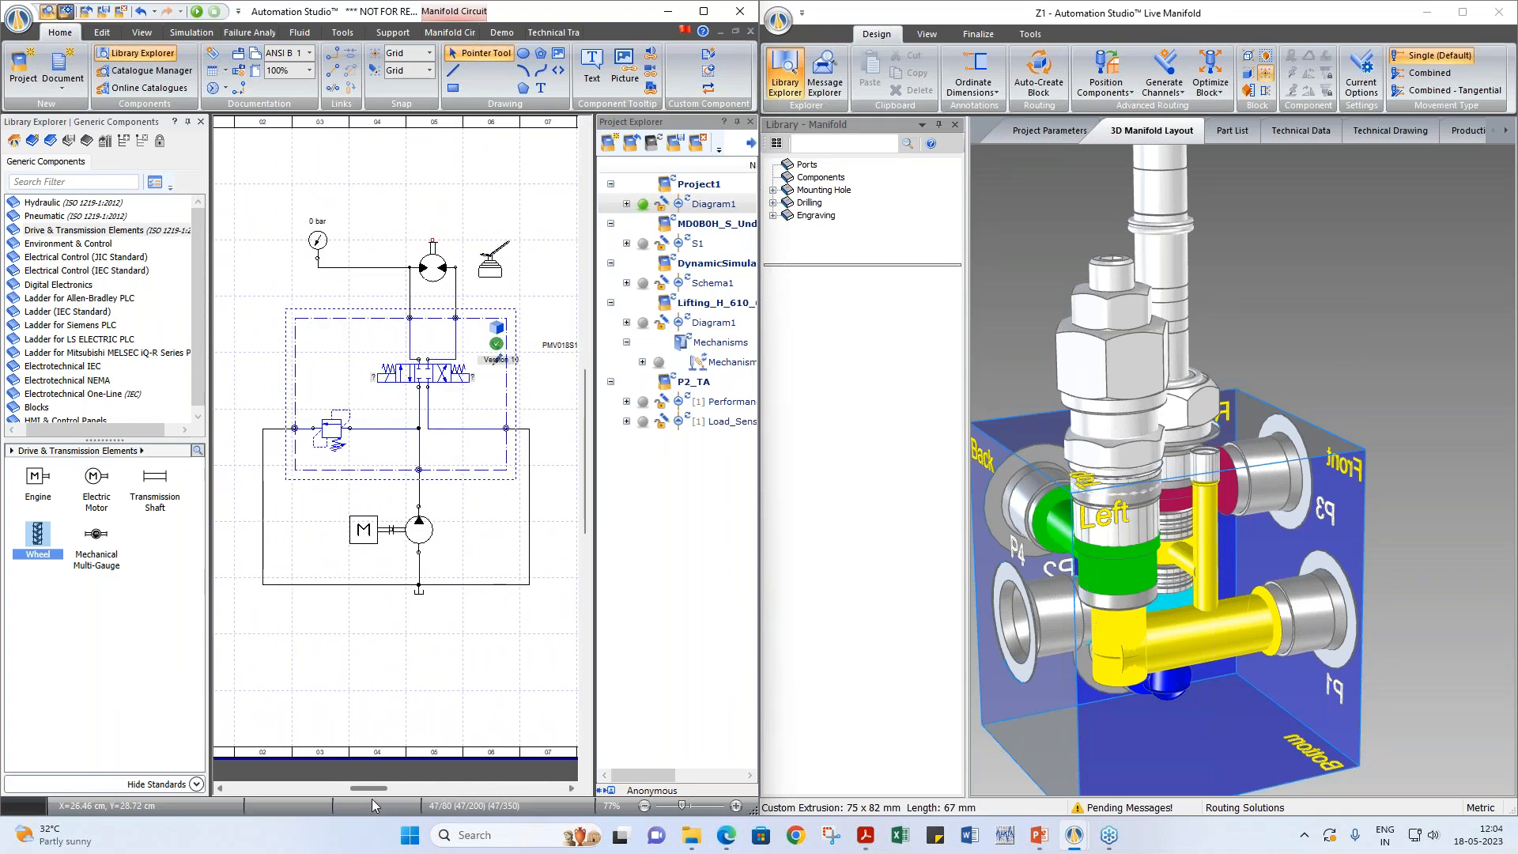
{"action": "left_click", "coordinate": [735, 123]}
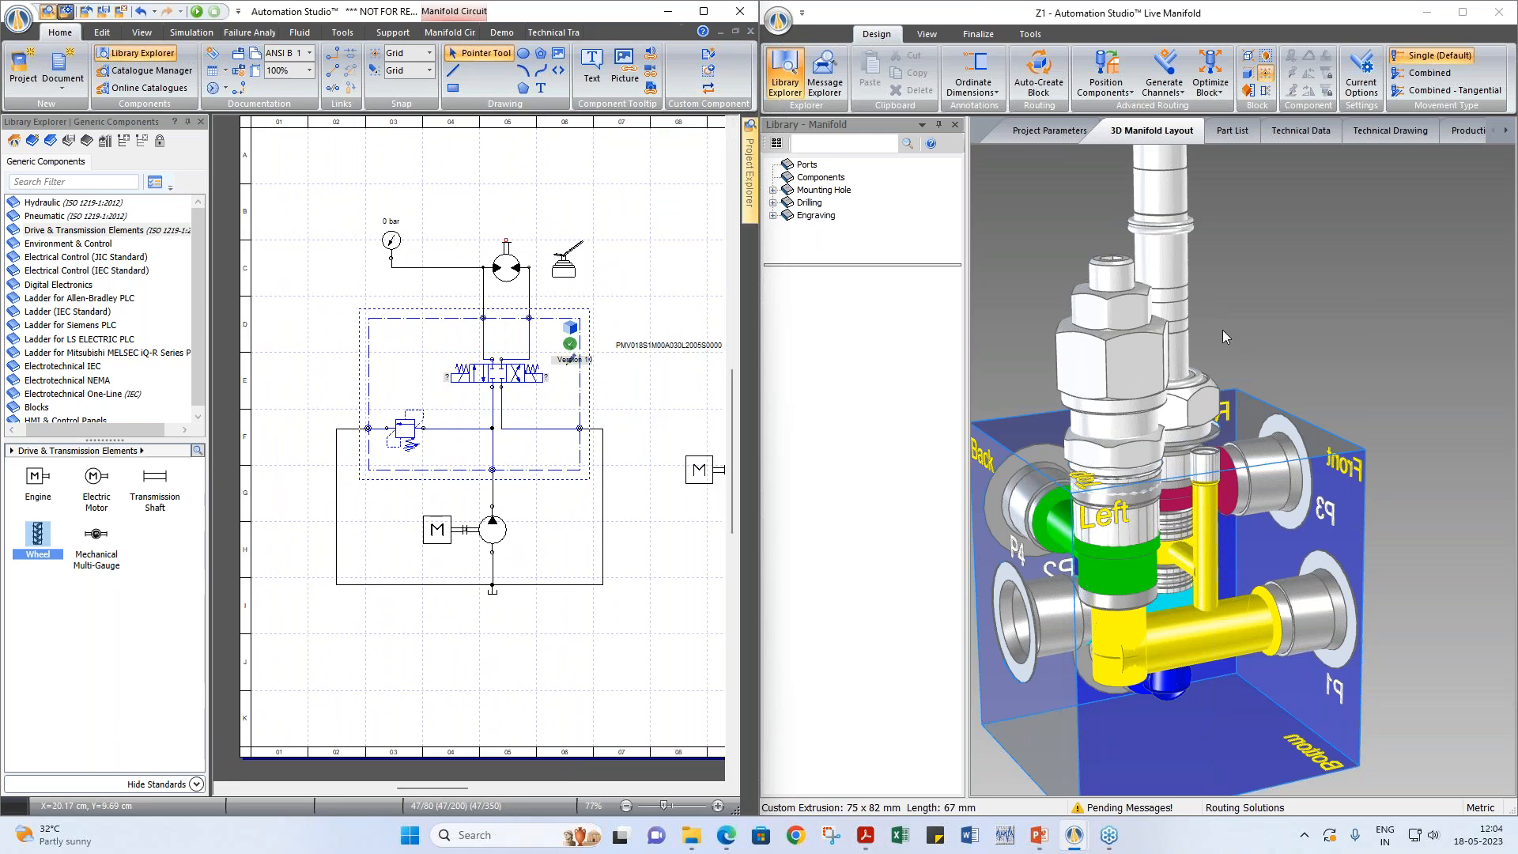
Step: Run the simulation with the whole manifold in view and check the pressure, flow and temperature of the channel leading to port P1
{"action": "scroll", "coordinate": [1245, 416], "scroll_direction": "down", "scroll_amount": 2}
{"action": "scroll", "coordinate": [1248, 431], "scroll_direction": "down", "scroll_amount": 2}
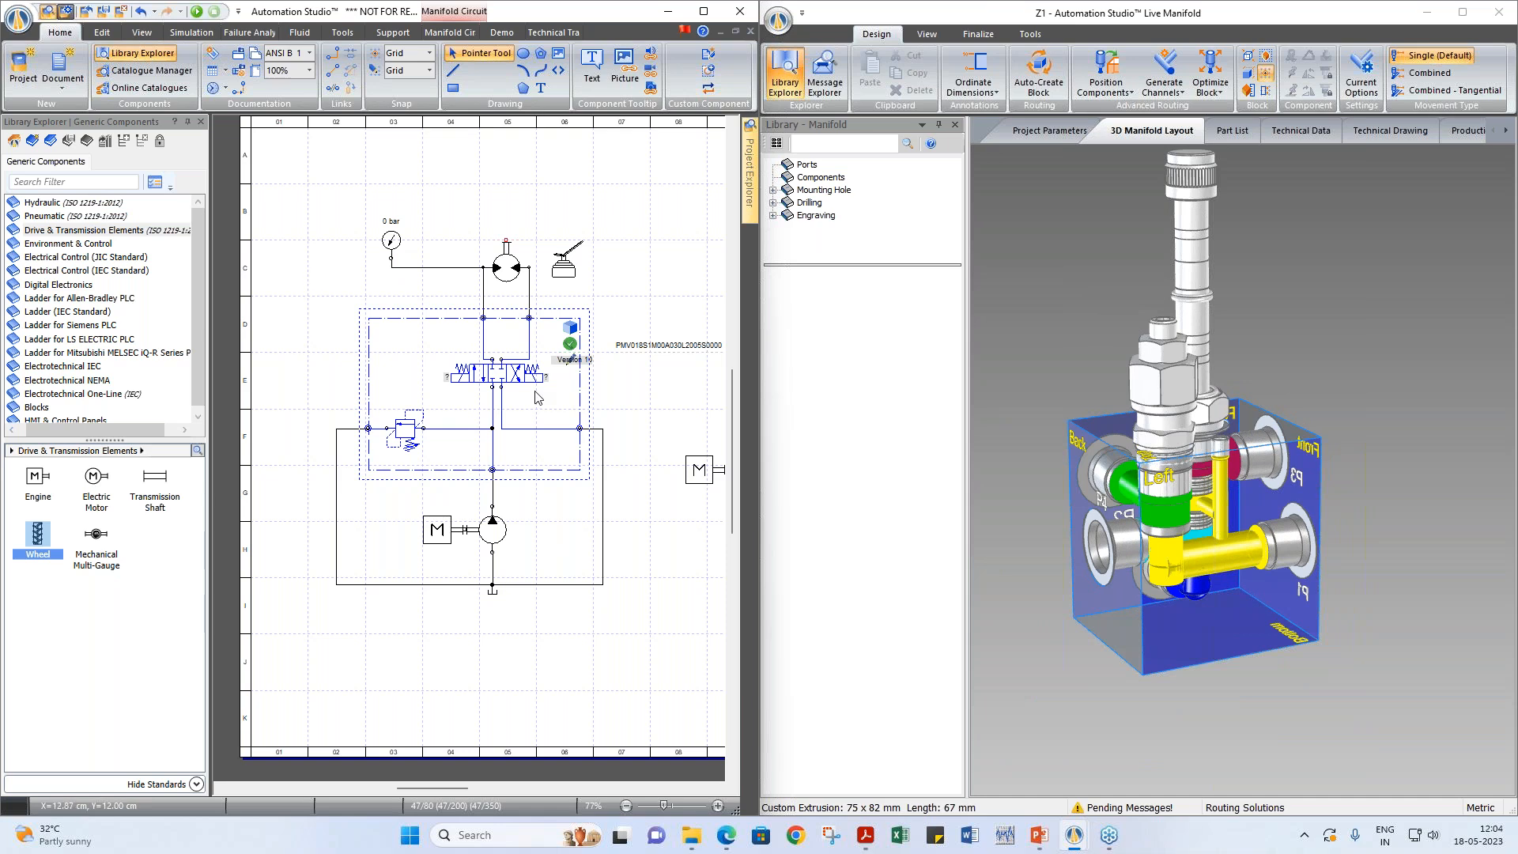
{"action": "left_click", "coordinate": [195, 13]}
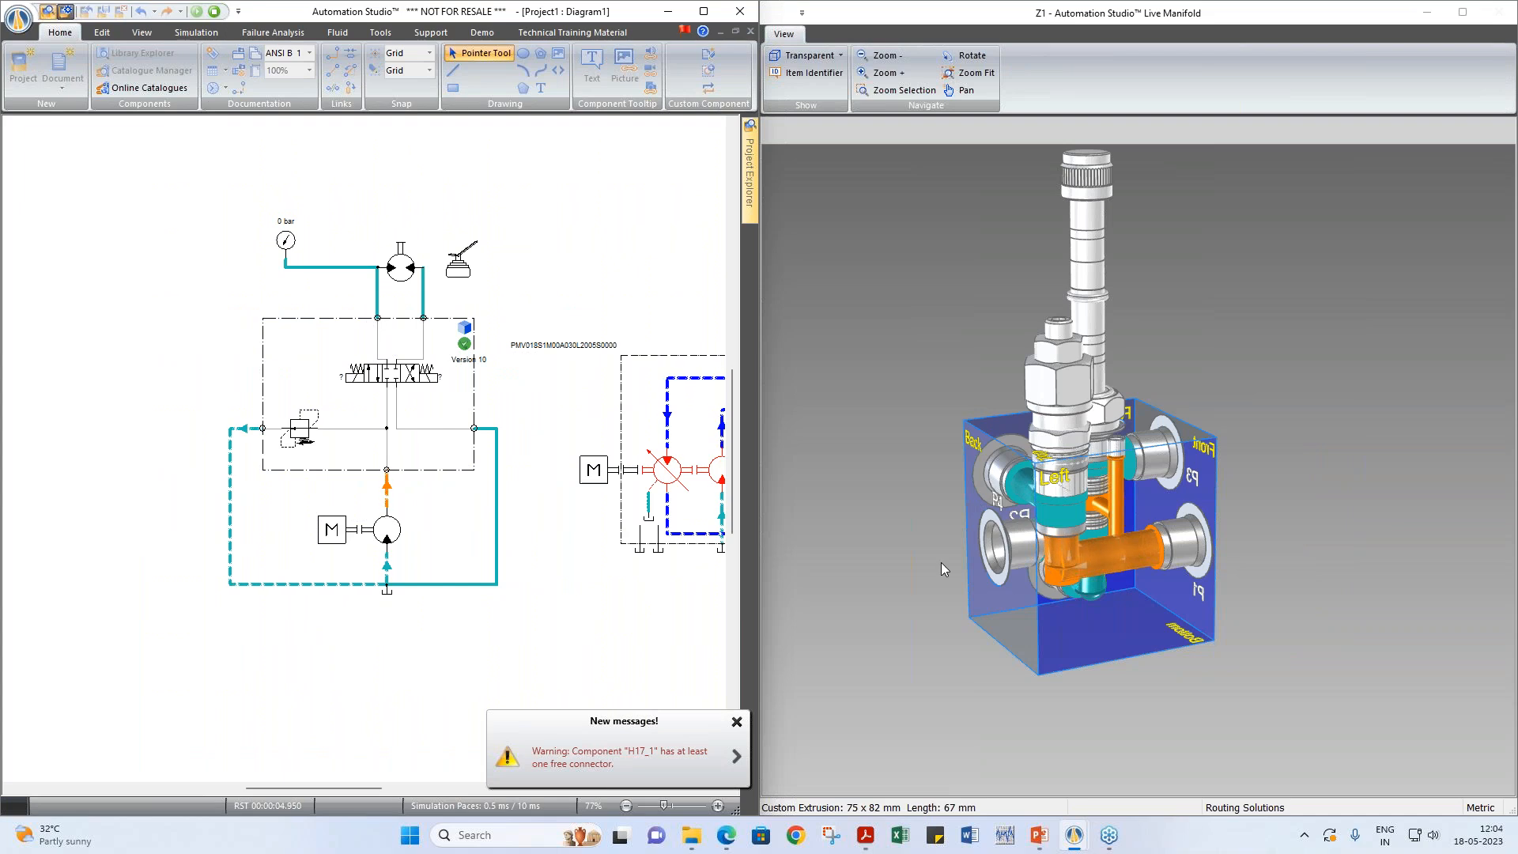
{"action": "mouse_move", "coordinate": [1133, 575]}
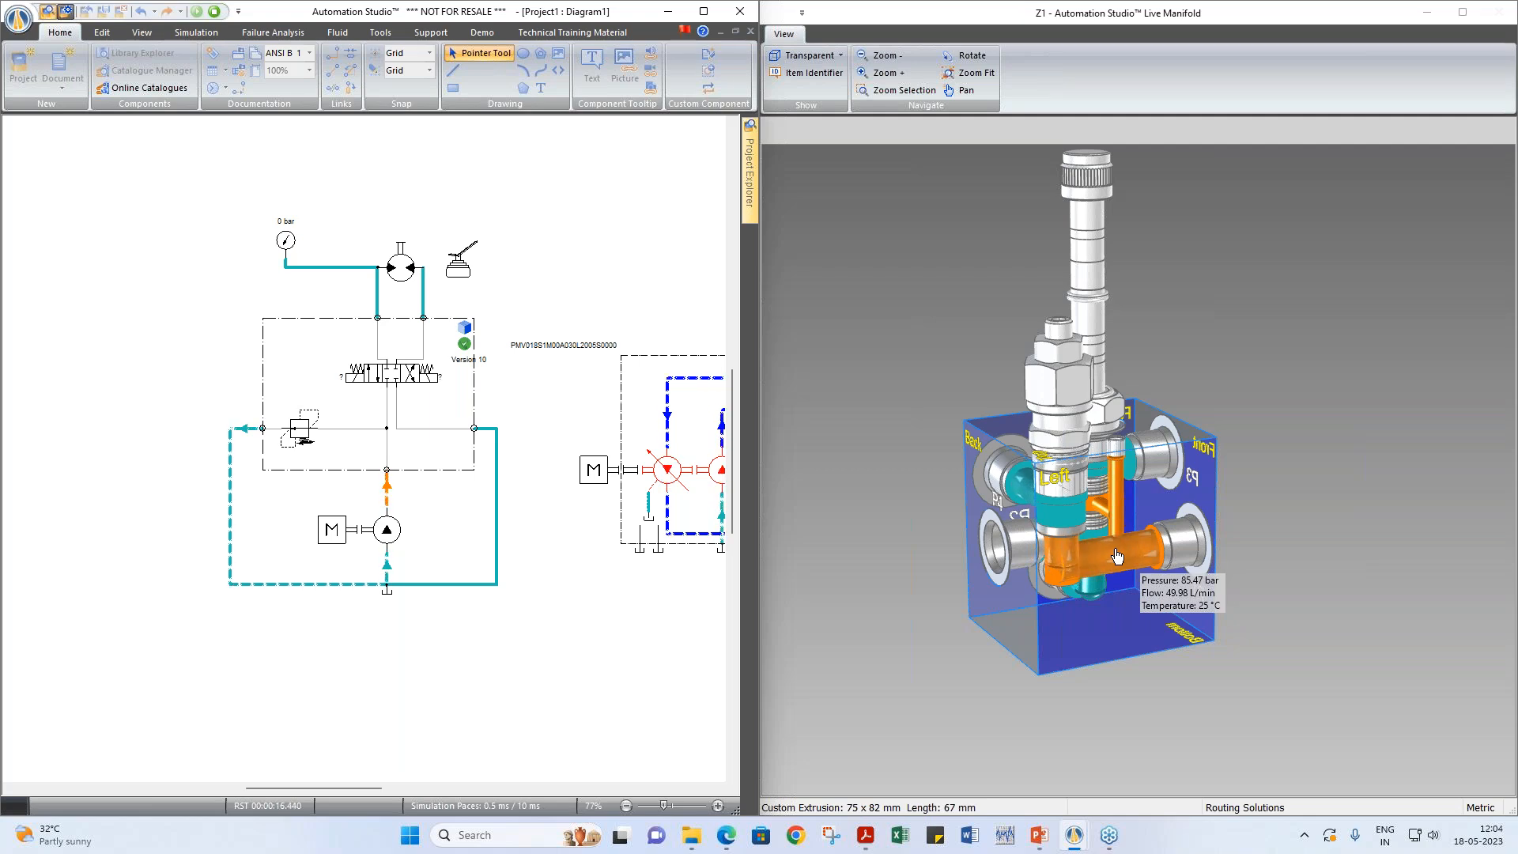
Step: Check the readings of the channel leading to port P4 and shift the manifold circuit's directional valve to drive the motor
{"action": "left_click_drag", "start_coordinate": [1059, 526], "coordinate": [1045, 500]}
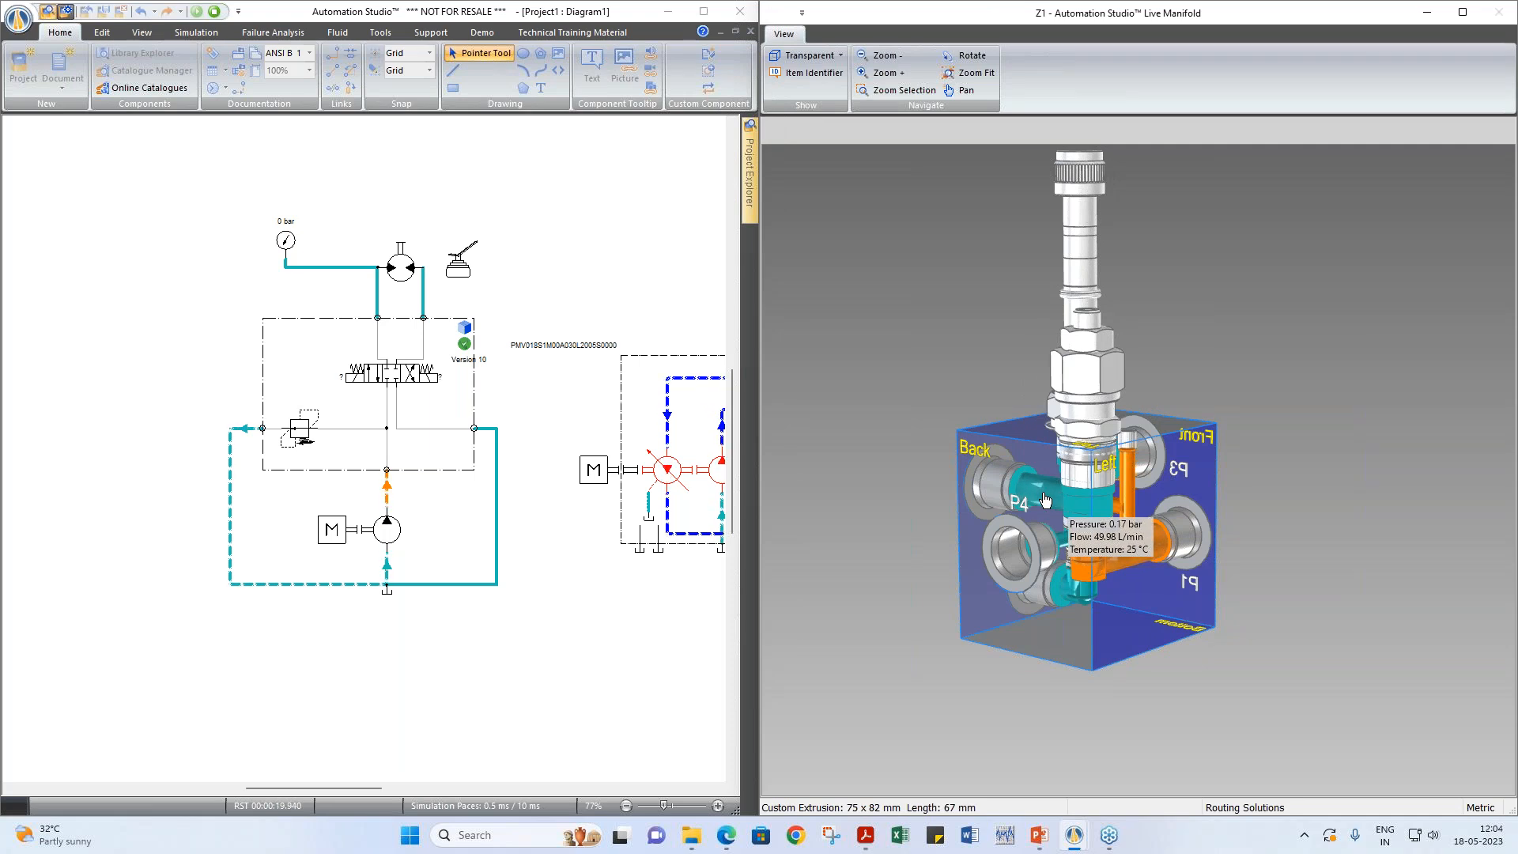
{"action": "left_click", "coordinate": [358, 371]}
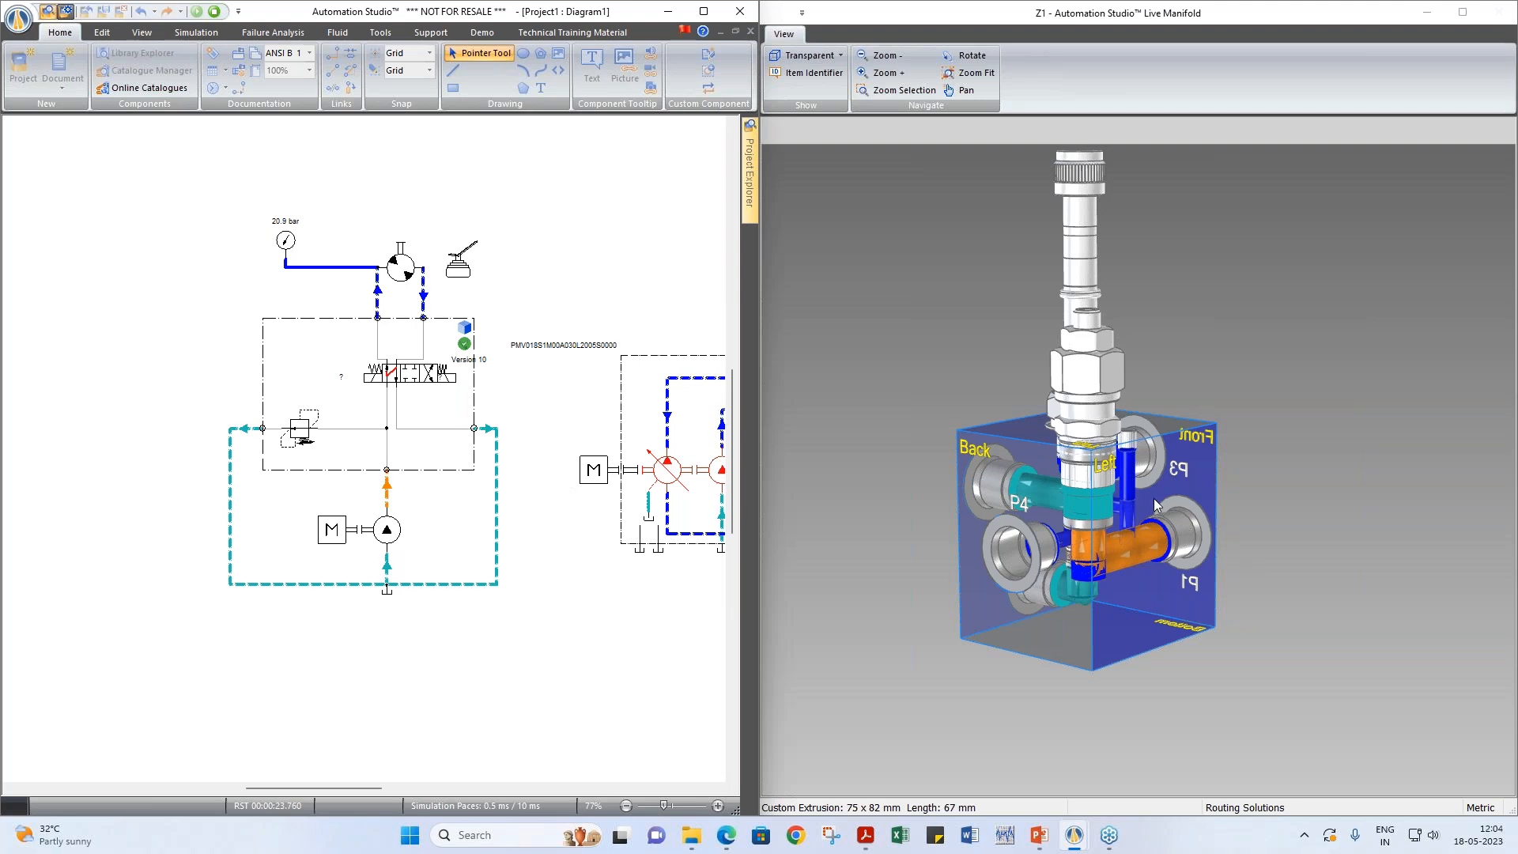
{"action": "left_click_drag", "start_coordinate": [1155, 514], "coordinate": [1100, 531]}
{"action": "mouse_move", "coordinate": [1100, 531]}
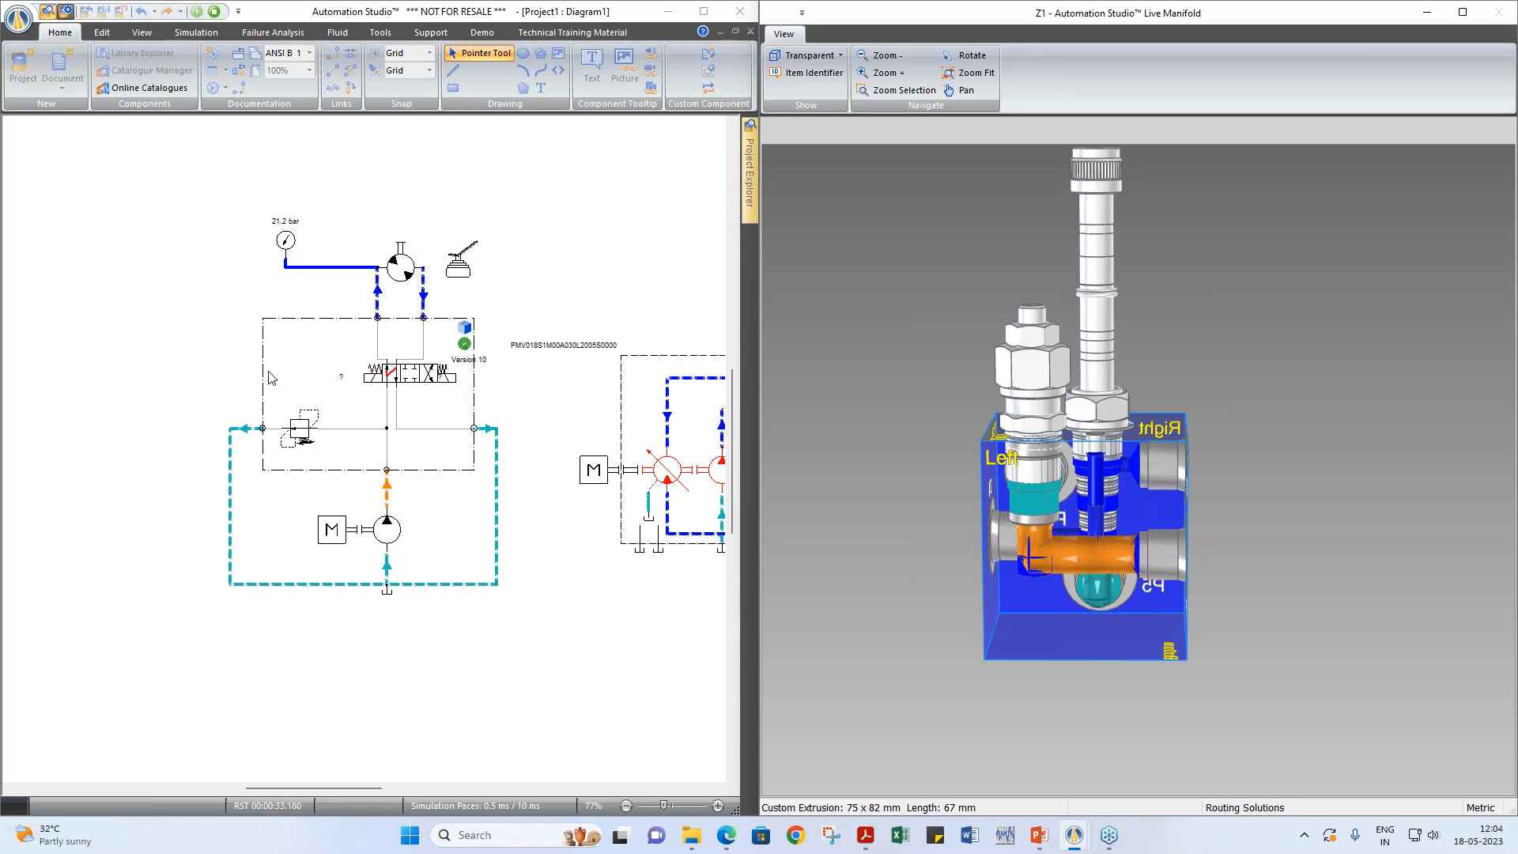
Step: Set the output of pedal PD1 to 2.65 to load the motor while the manifold simulation runs
{"action": "left_click", "coordinate": [458, 266]}
{"action": "left_click_drag", "start_coordinate": [657, 271], "coordinate": [524, 194]}
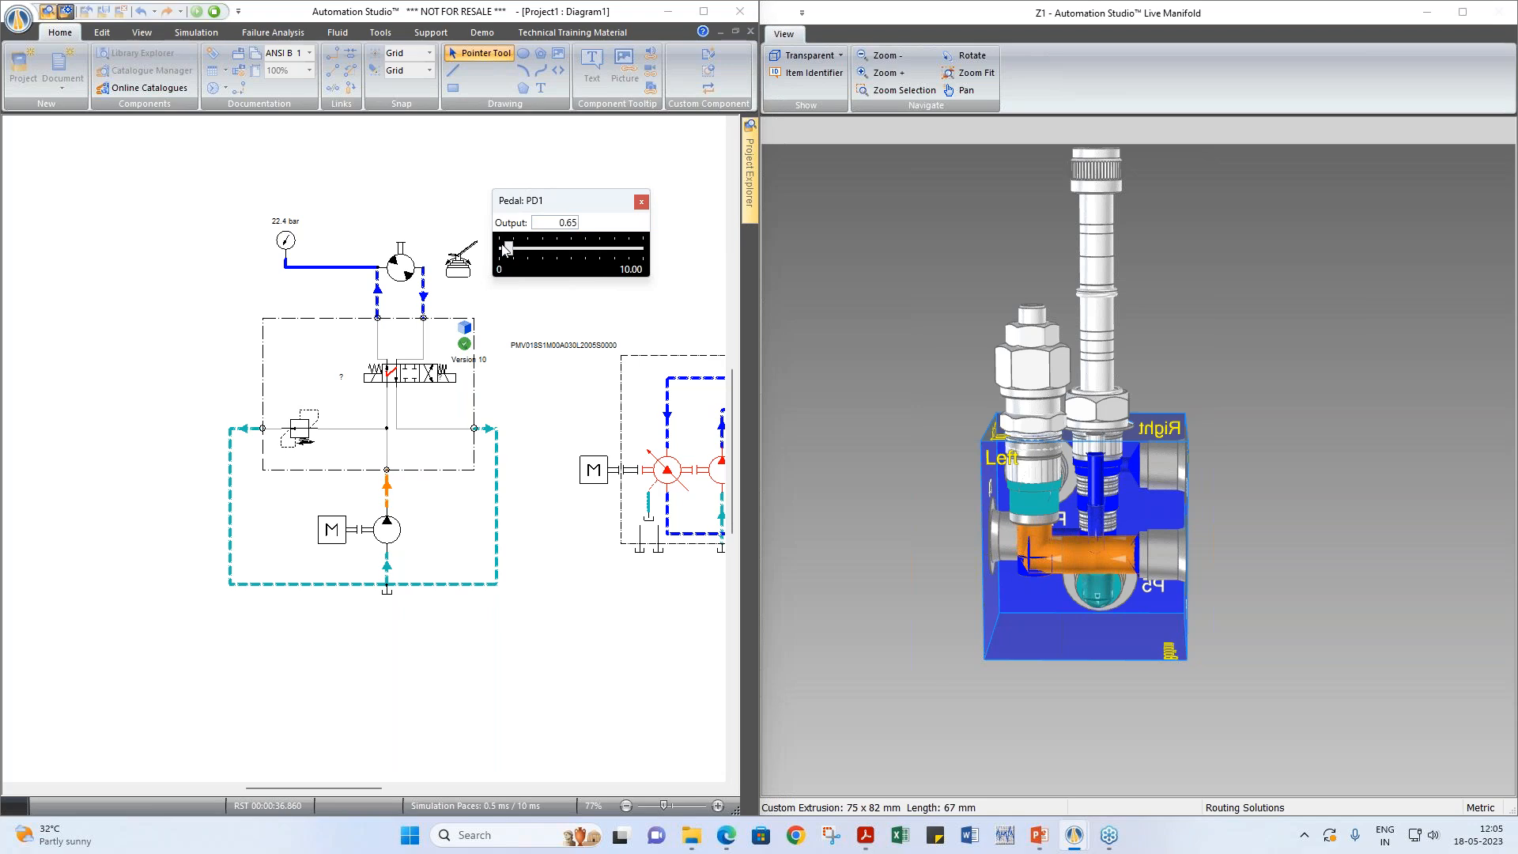
{"action": "mouse_move", "coordinate": [1071, 562]}
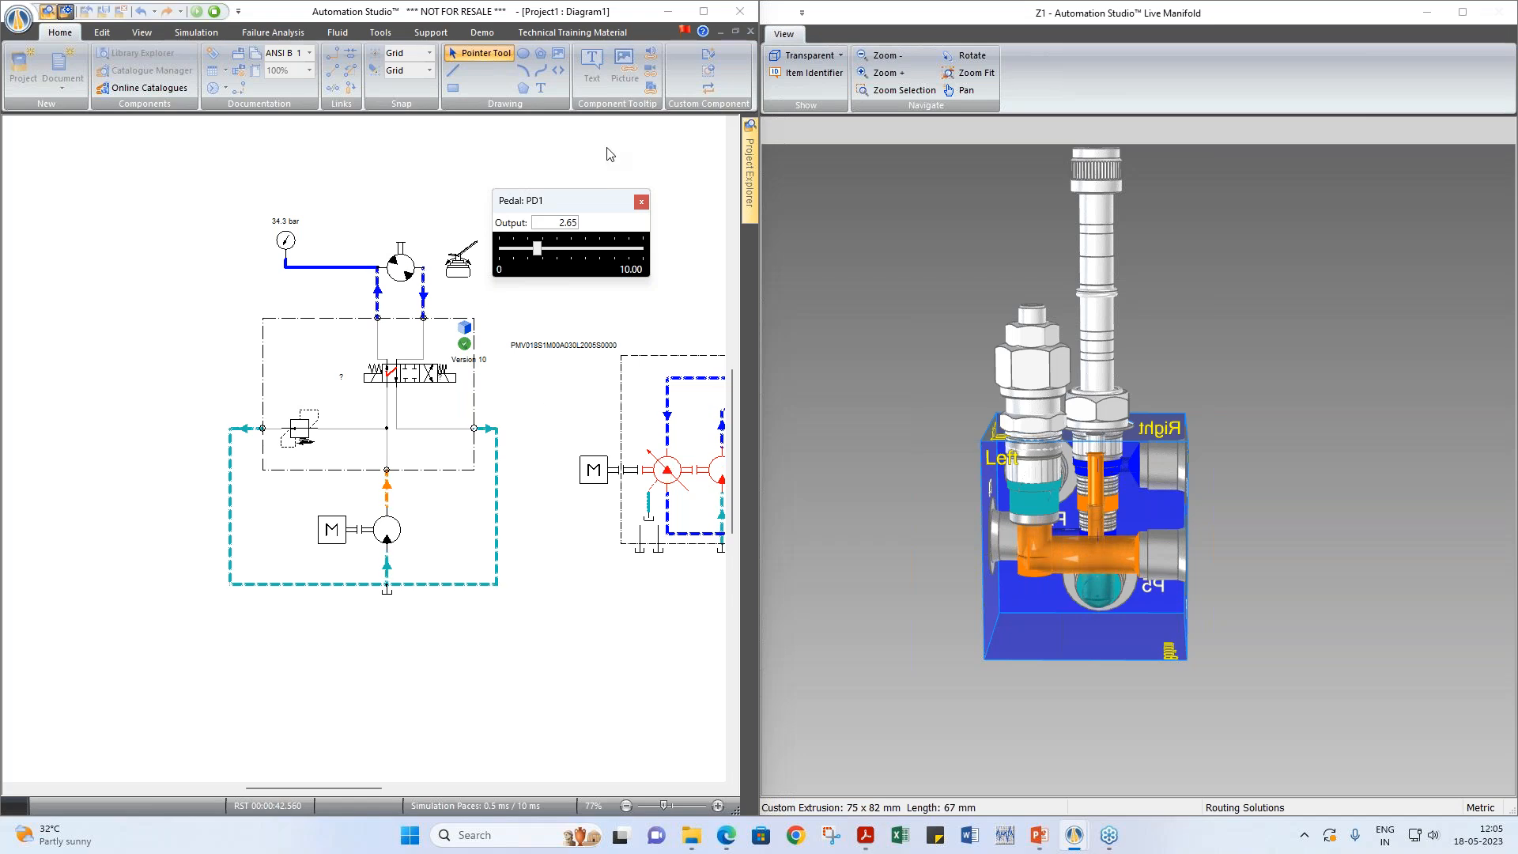
Step: Stop the simulation and review the manifold's part list and technical data in its maximised window
{"action": "double_click", "coordinate": [1032, 19]}
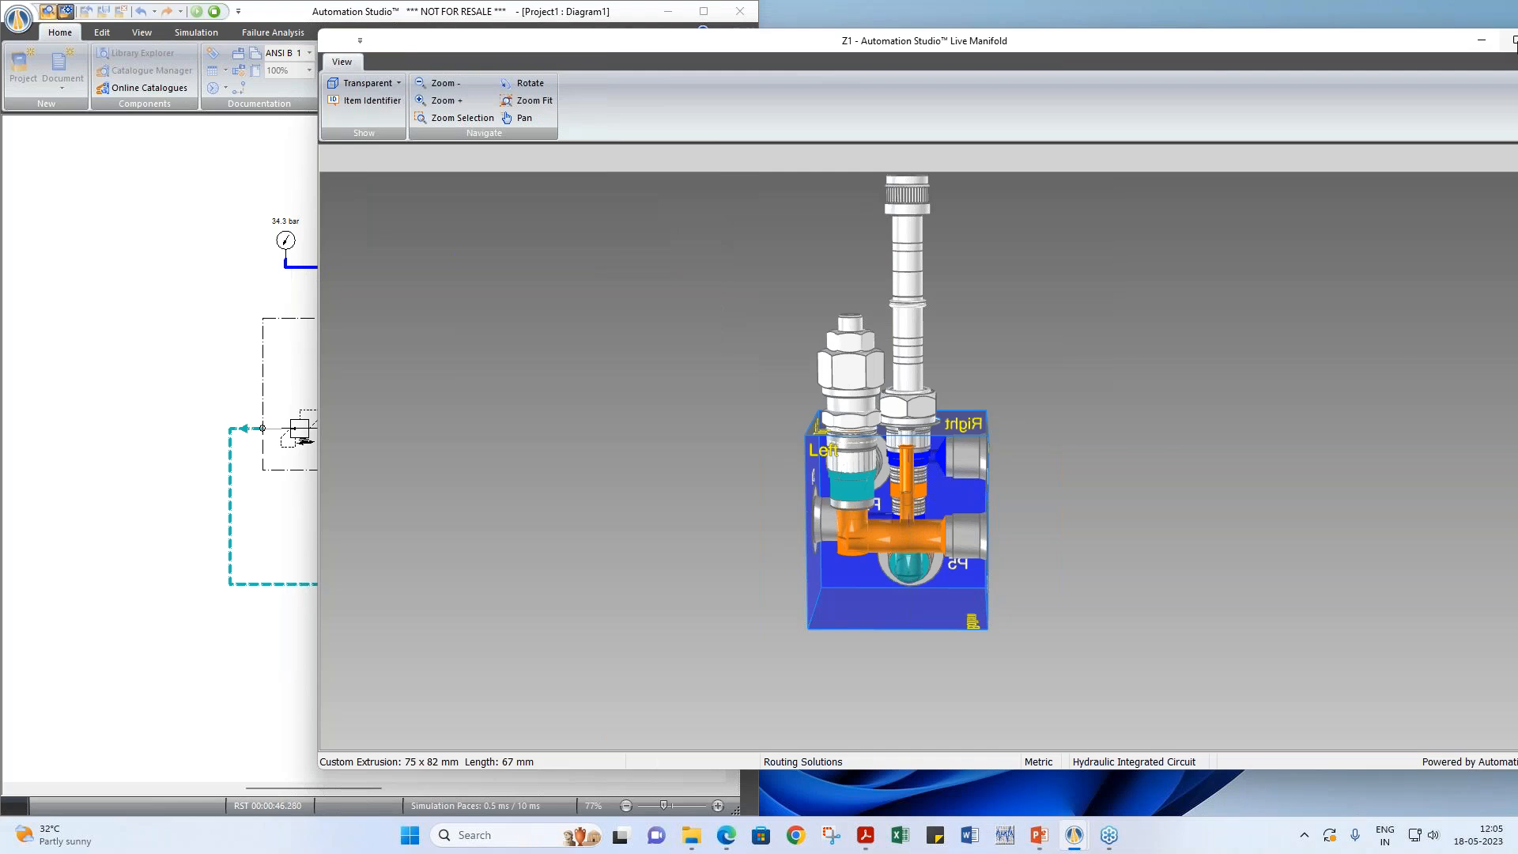
{"action": "left_click", "coordinate": [213, 11]}
{"action": "double_click", "coordinate": [1194, 41]}
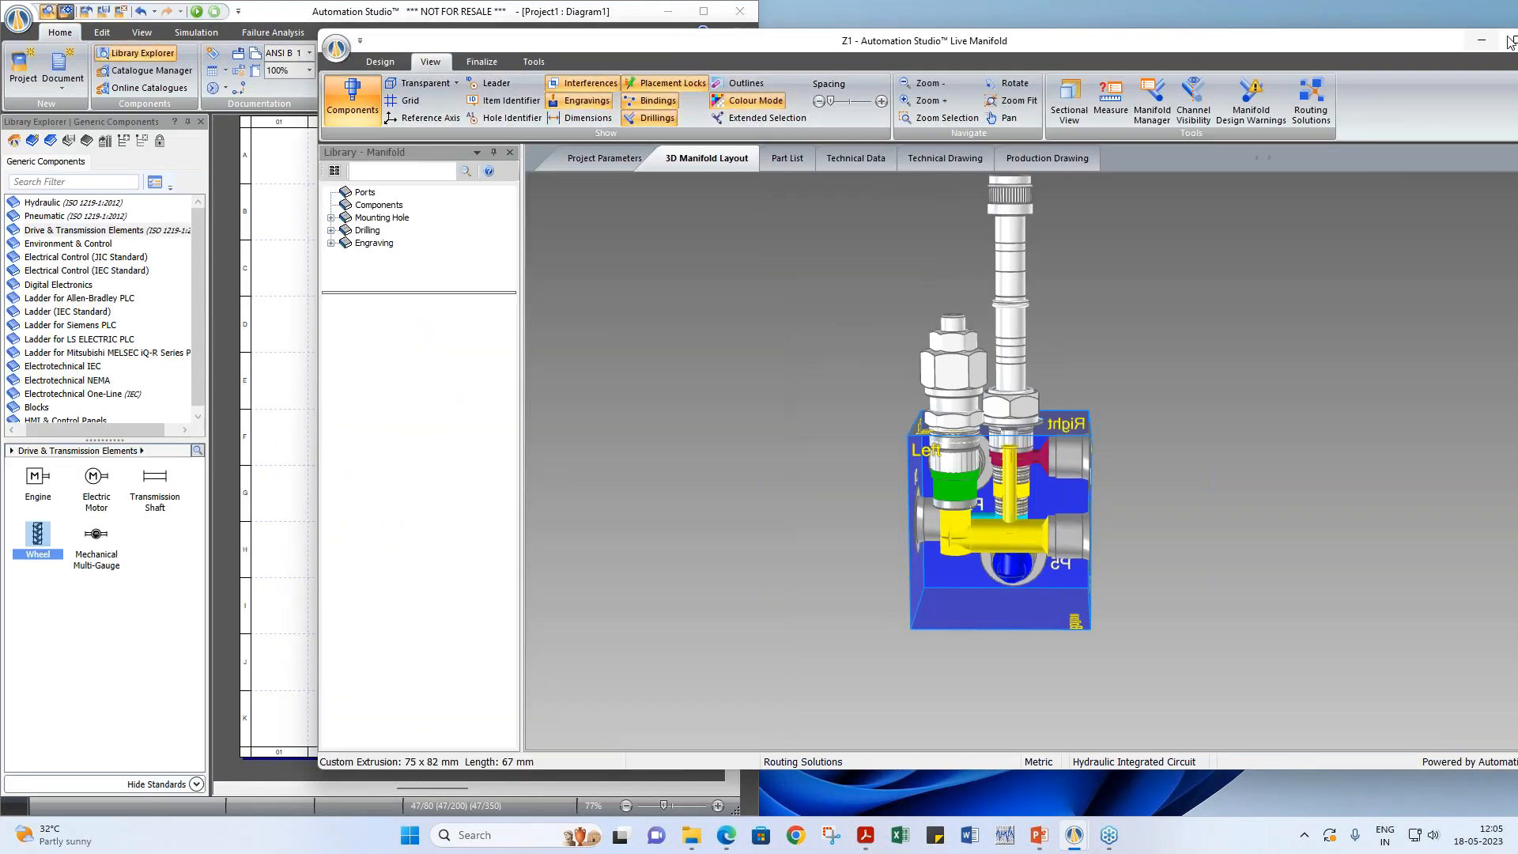
{"action": "double_click", "coordinate": [1027, 18]}
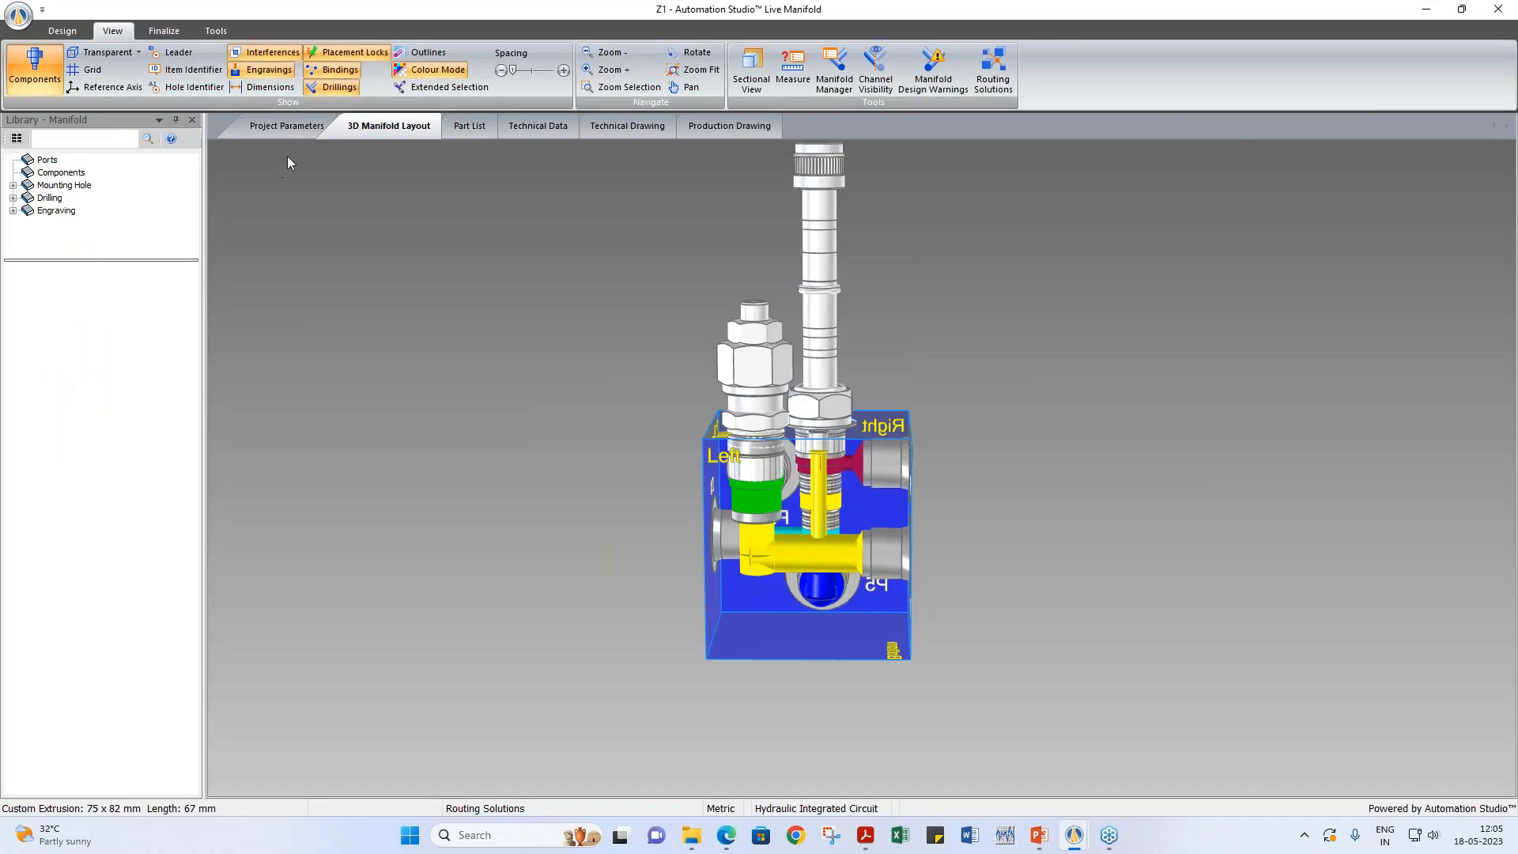
{"action": "left_click", "coordinate": [468, 127]}
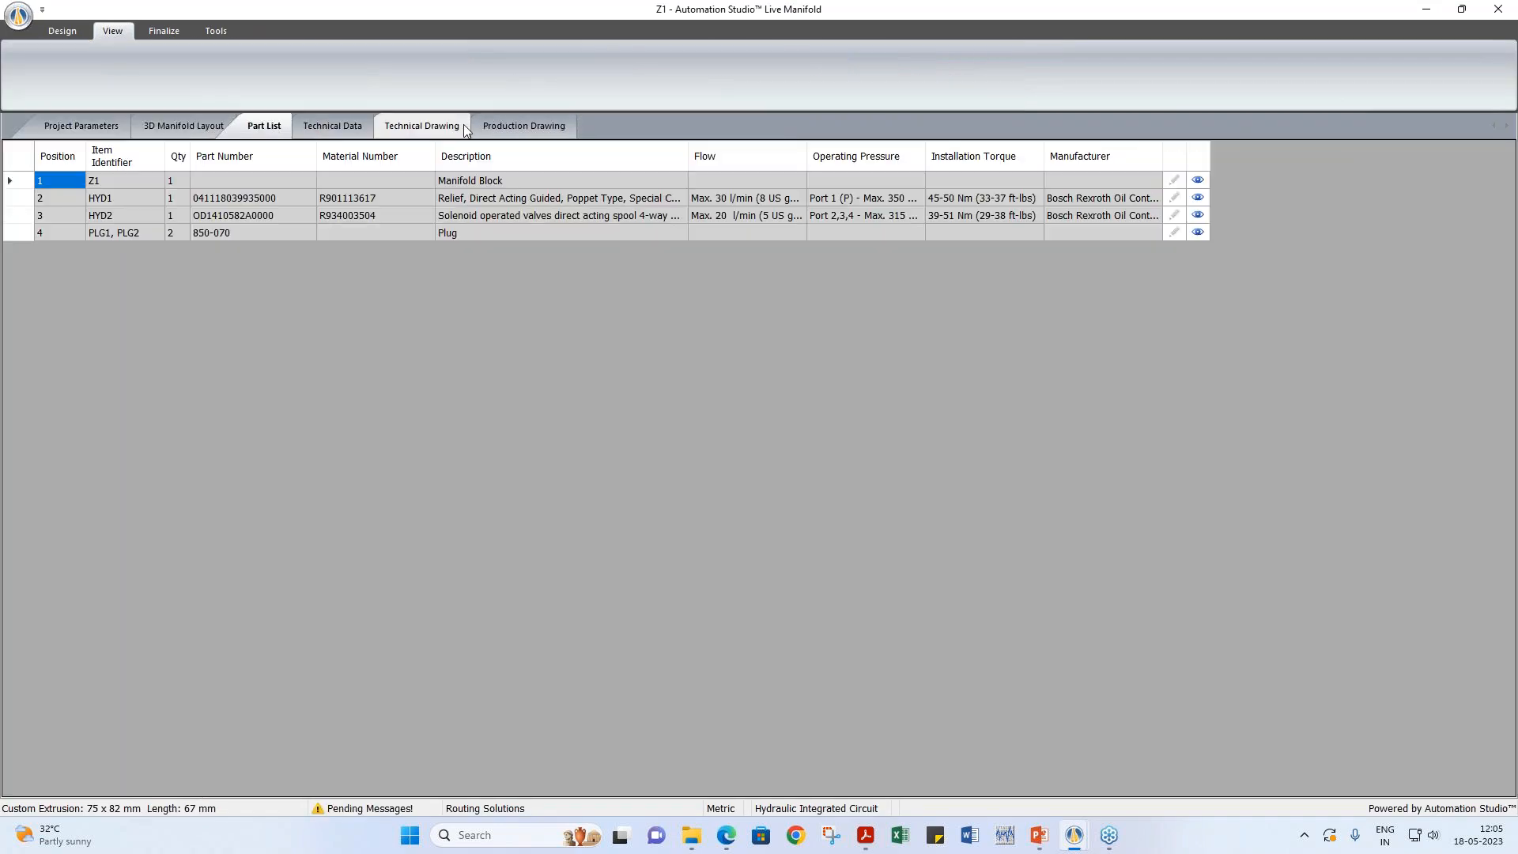
{"action": "left_click", "coordinate": [324, 133]}
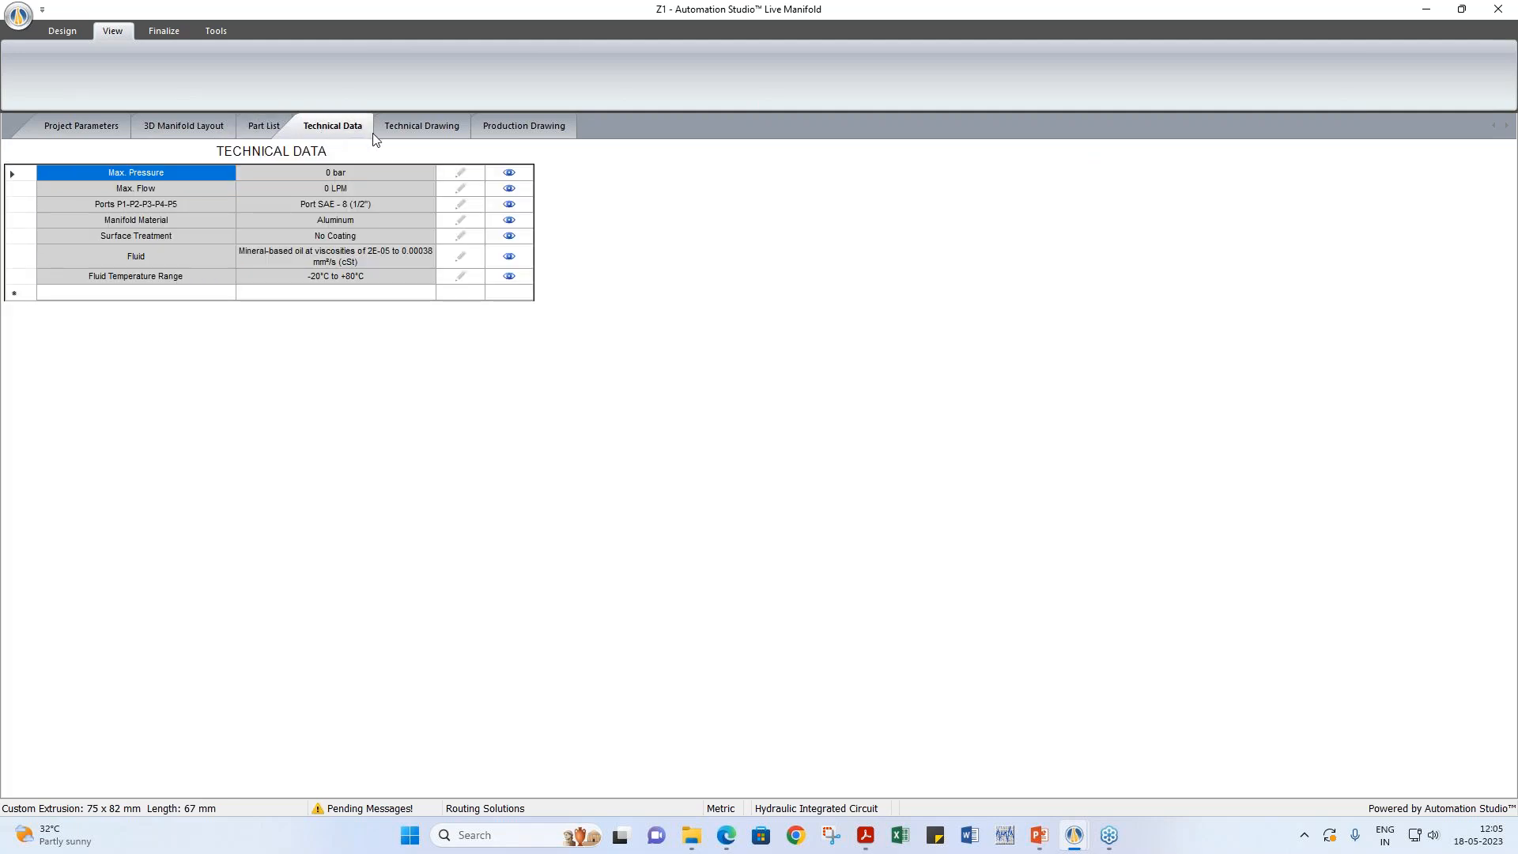
Step: Auto-create the manifold's technical drawing and its production drawing
{"action": "left_click", "coordinate": [397, 133]}
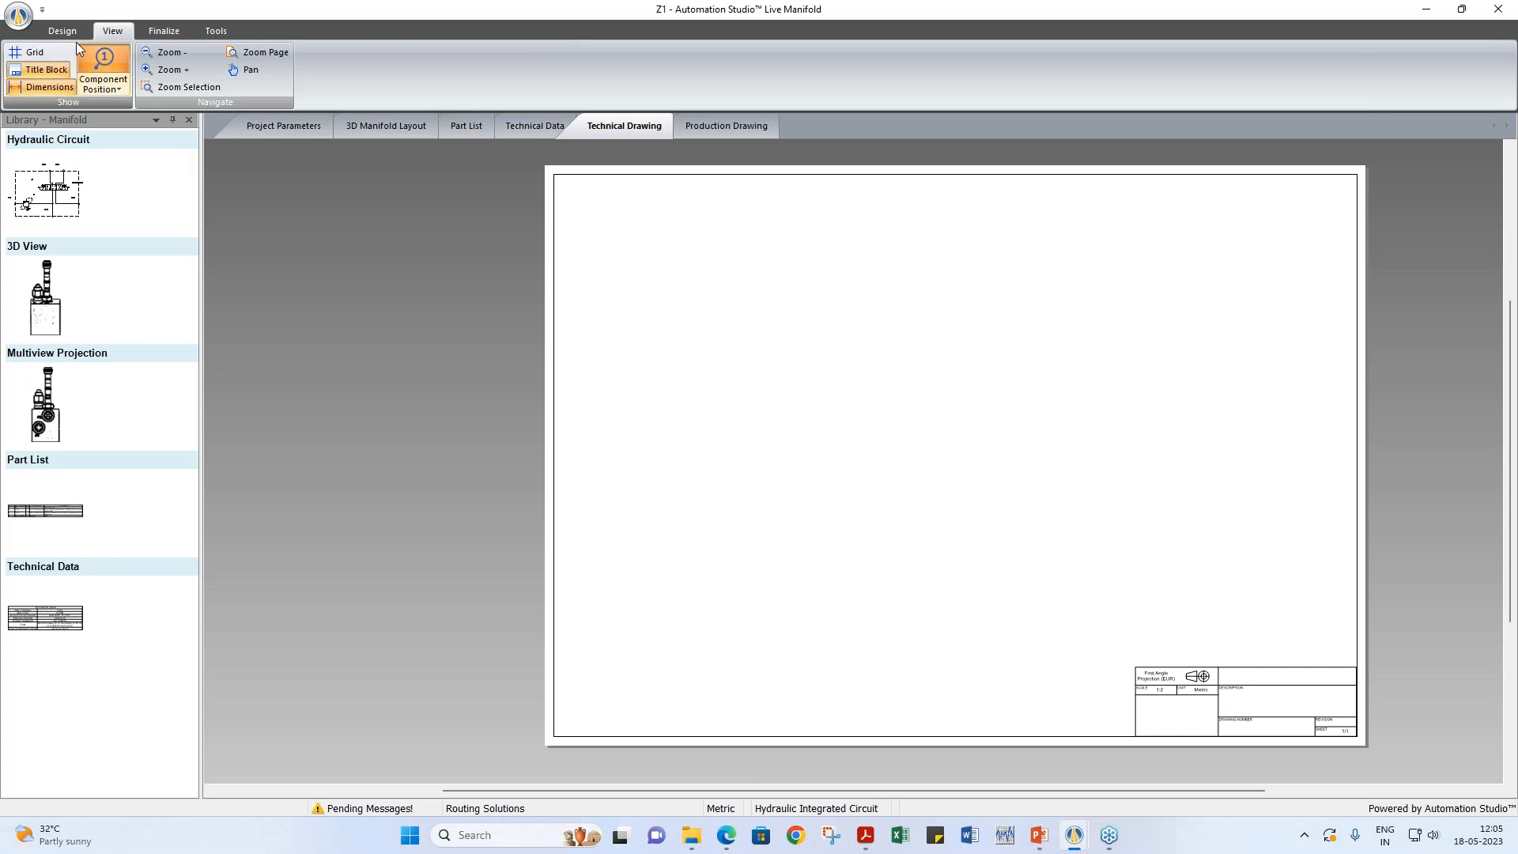
{"action": "left_click", "coordinate": [55, 30]}
{"action": "left_click", "coordinate": [212, 64]}
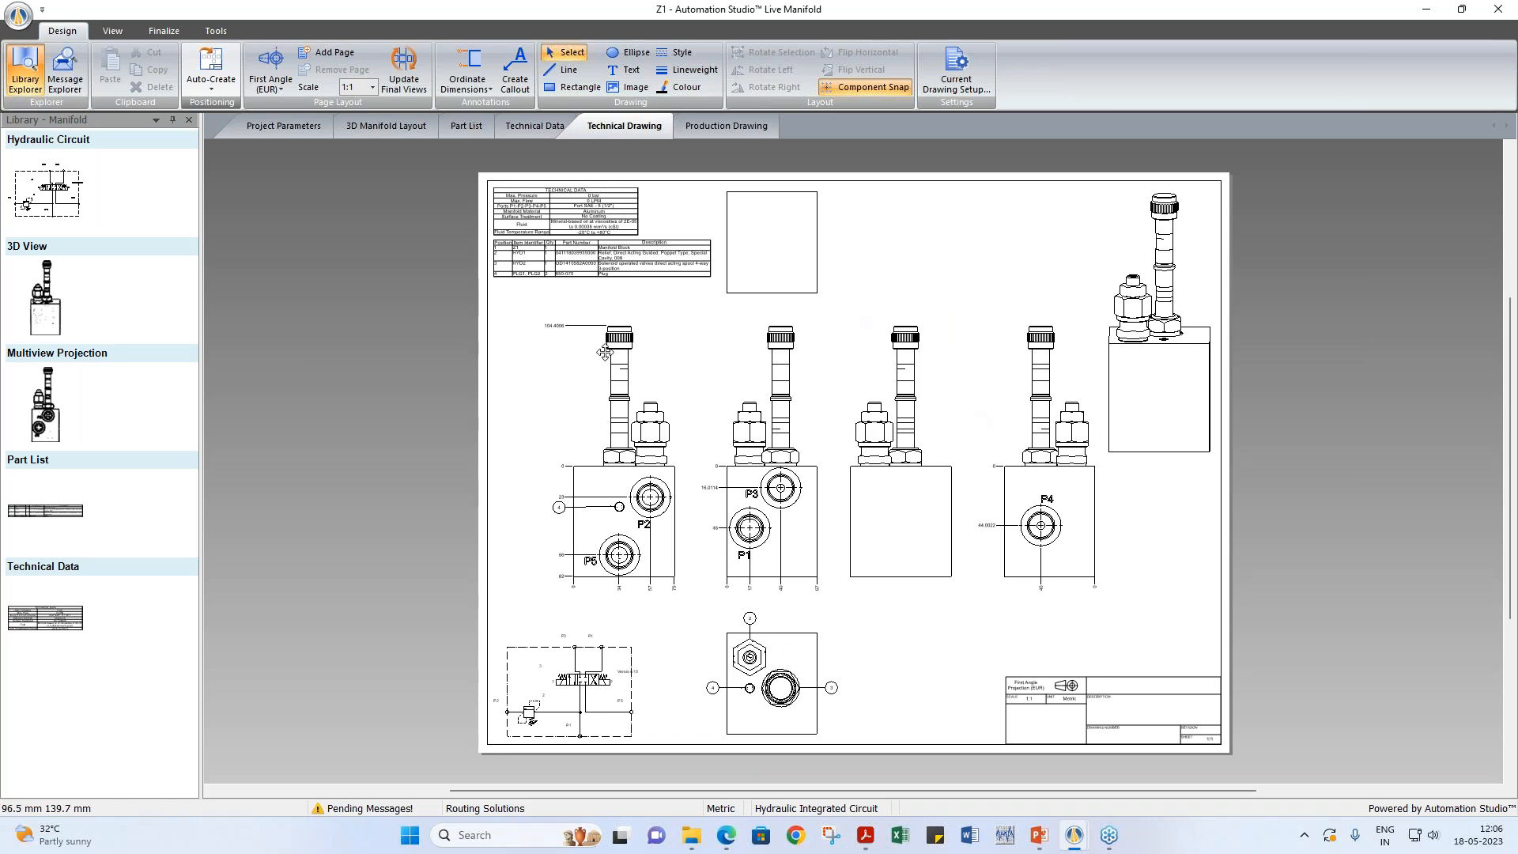
{"action": "left_click", "coordinate": [726, 126]}
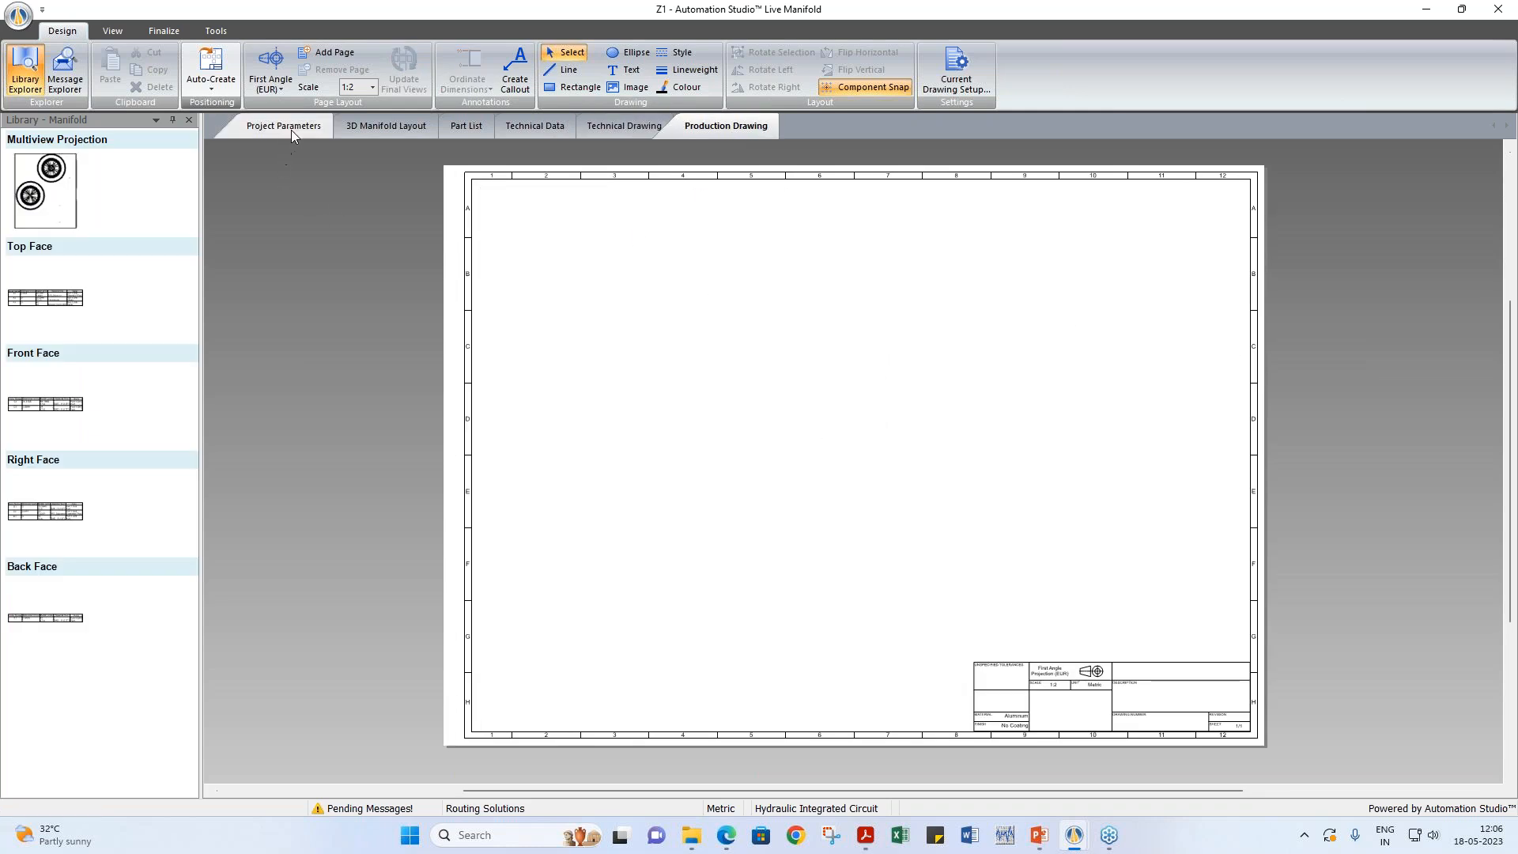
{"action": "left_click", "coordinate": [231, 58]}
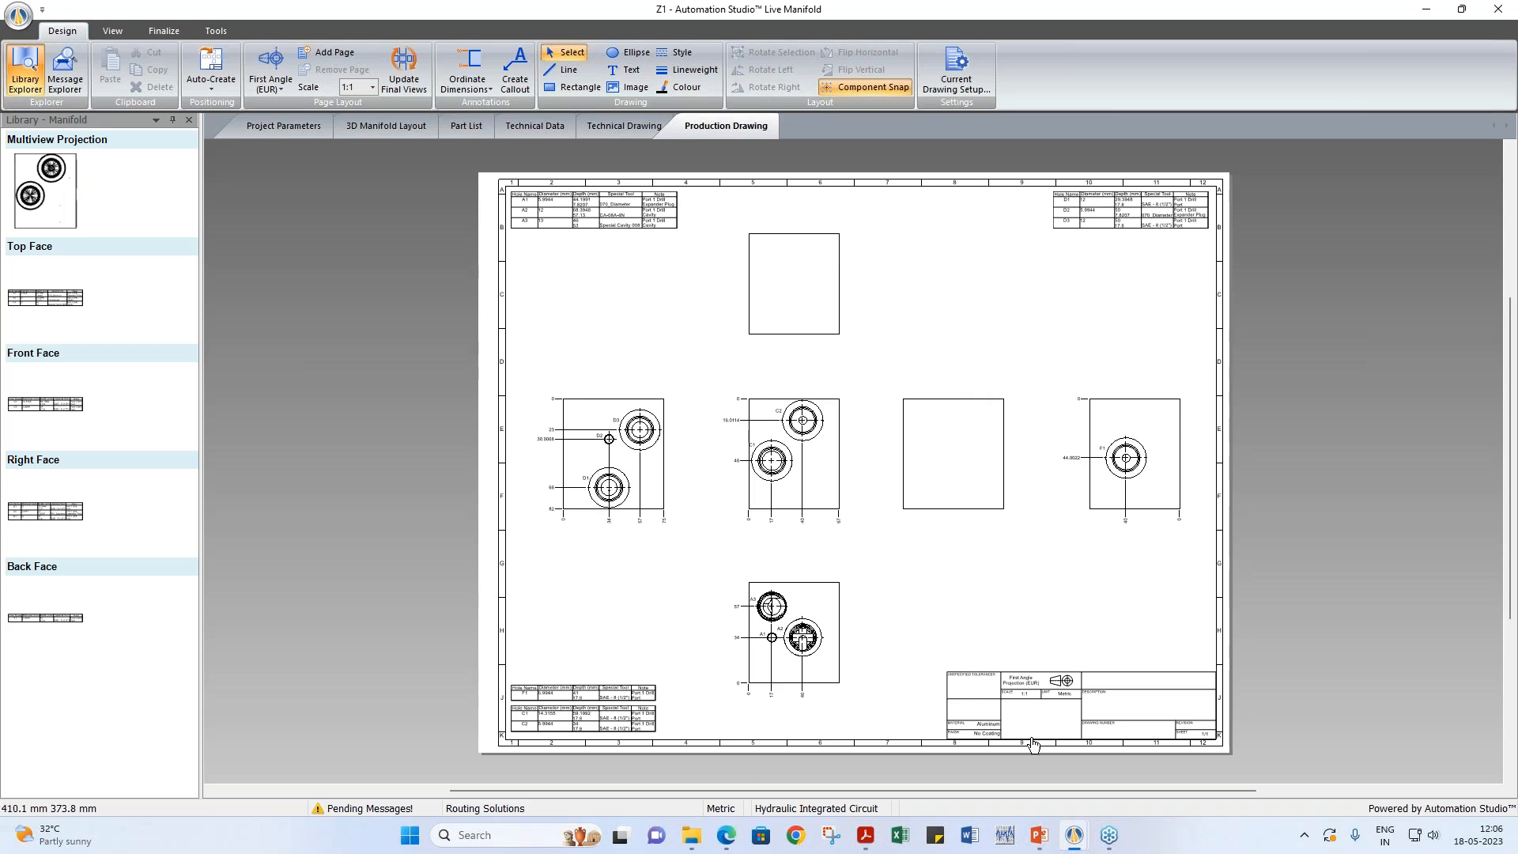
Step: Return to the circuit diagram in a maximised window, keep the Project Explorer pinned open and deselect the manifold circuit
{"action": "mouse_move", "coordinate": [1075, 840]}
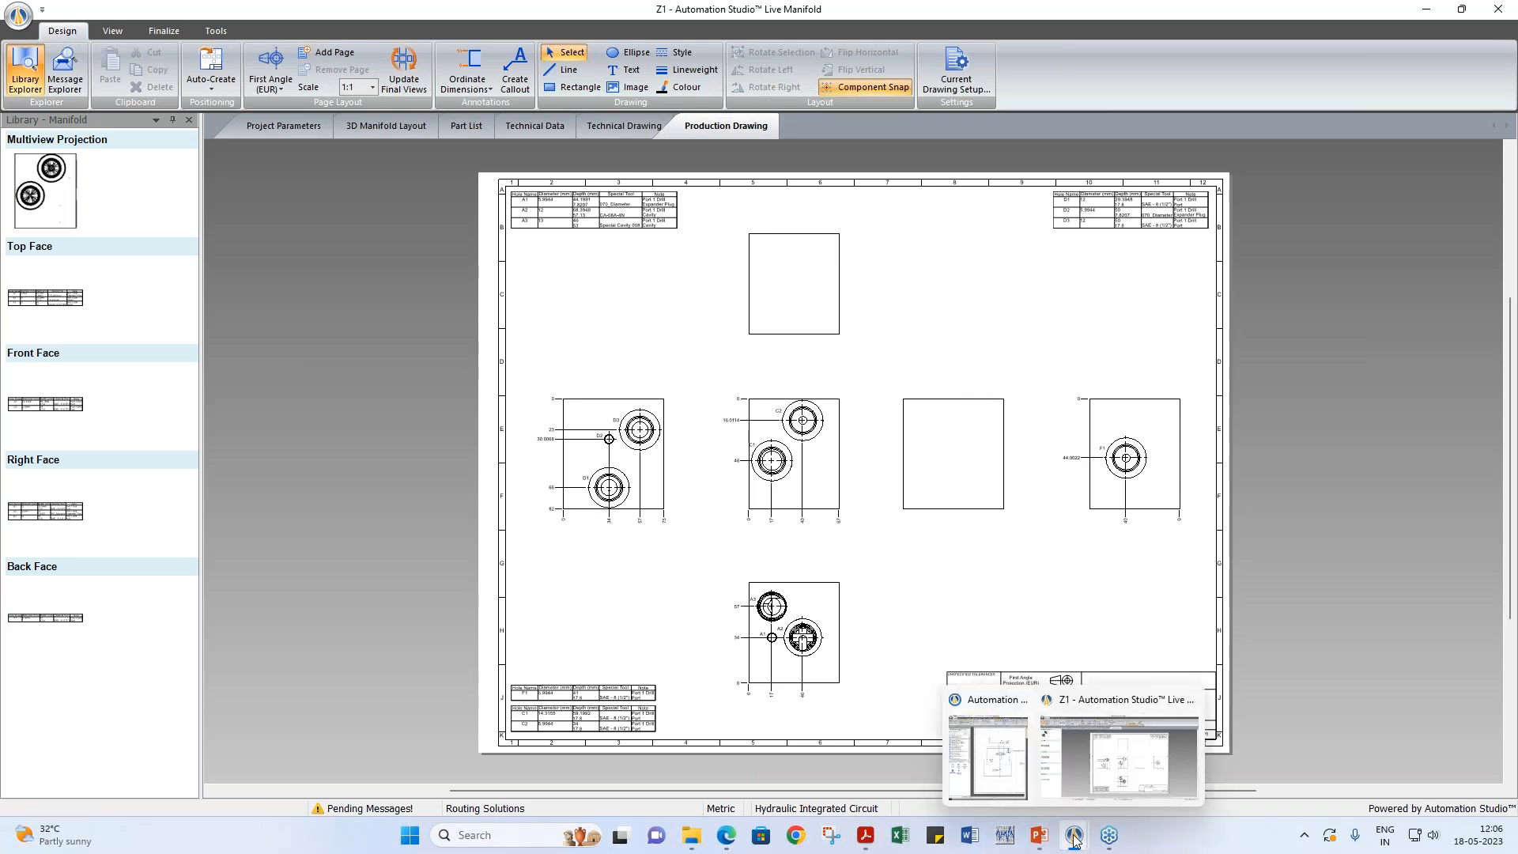
{"action": "left_click", "coordinate": [1004, 792]}
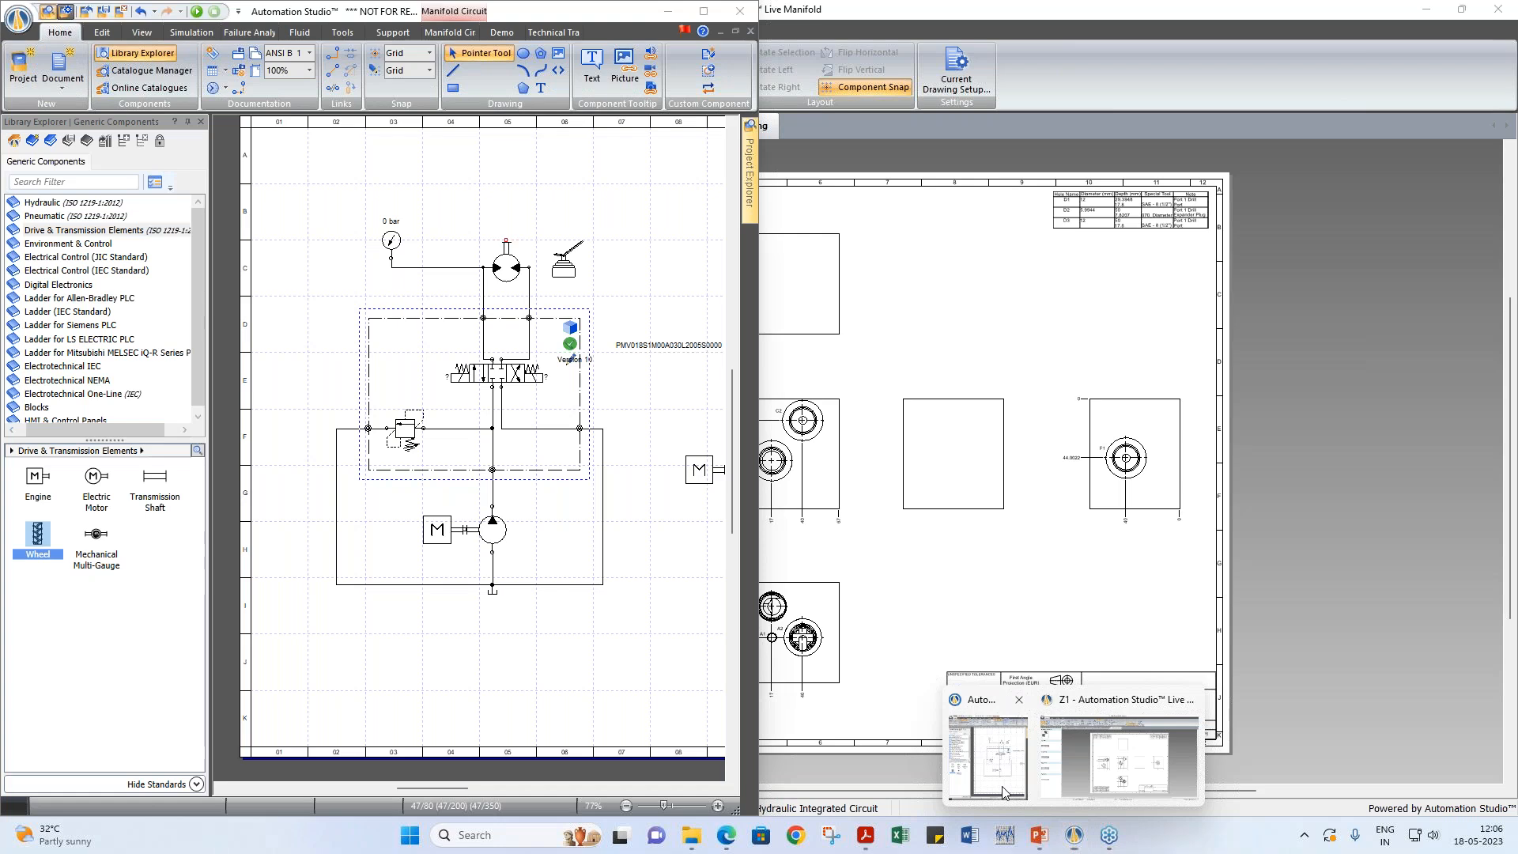
{"action": "left_click", "coordinate": [703, 11]}
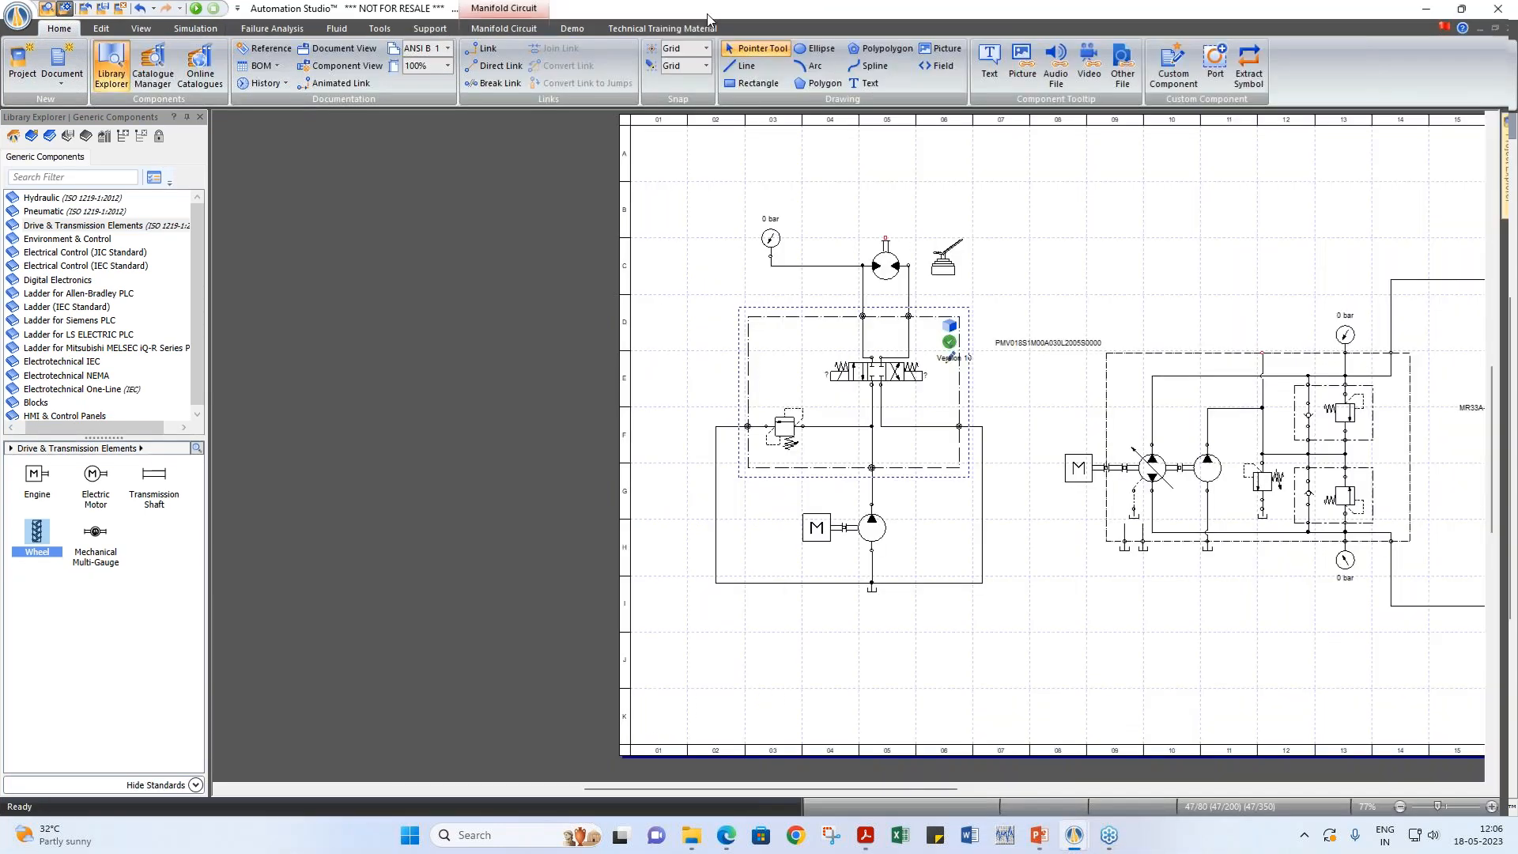
{"action": "left_click_drag", "start_coordinate": [803, 785], "coordinate": [892, 788]}
{"action": "mouse_move", "coordinate": [1482, 152]}
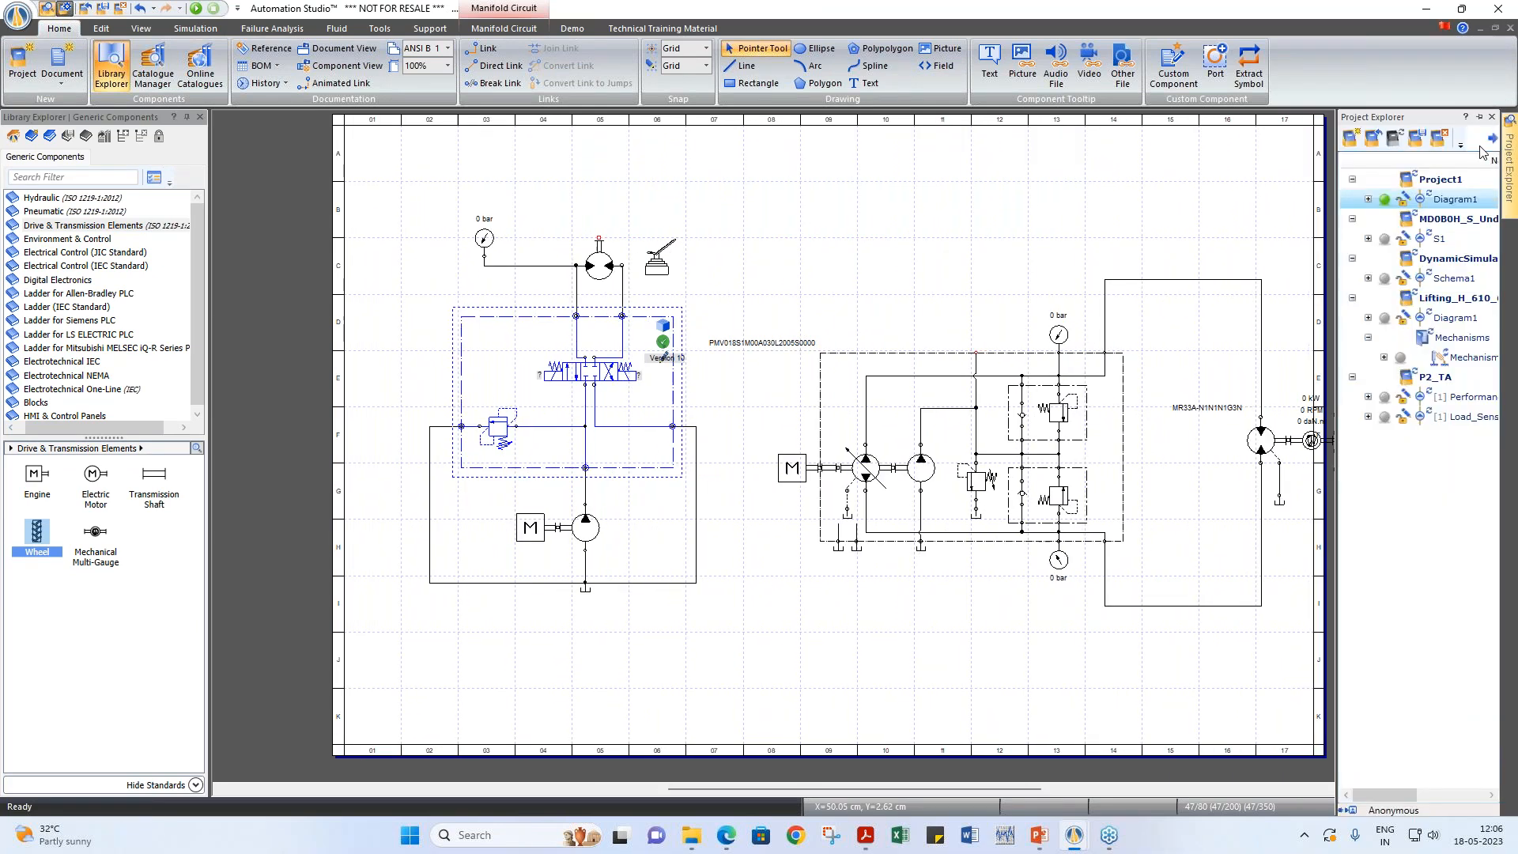
{"action": "left_click", "coordinate": [1478, 118]}
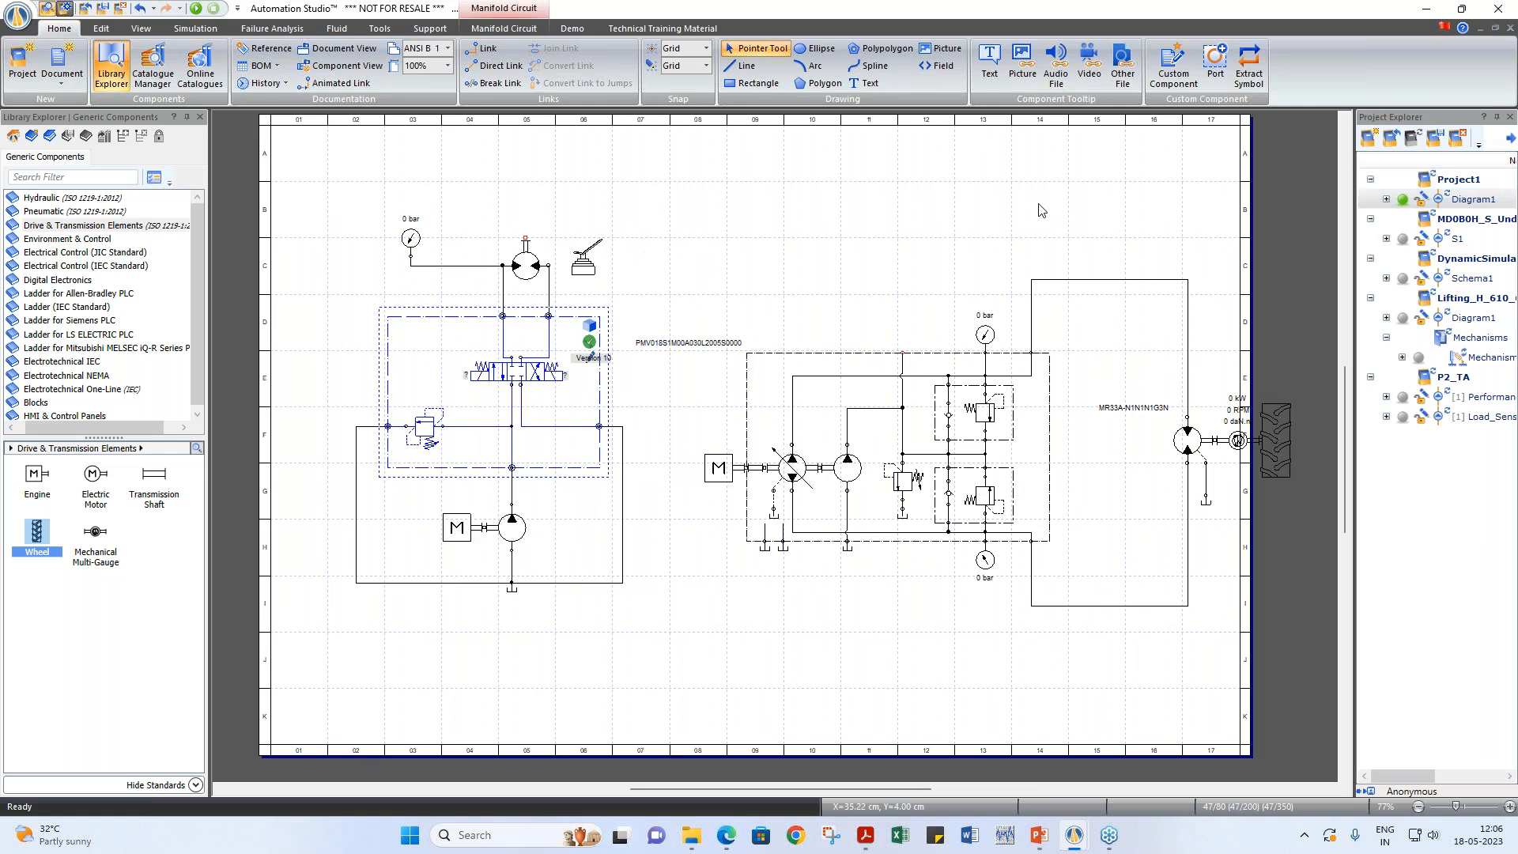
{"action": "left_click", "coordinate": [1040, 210]}
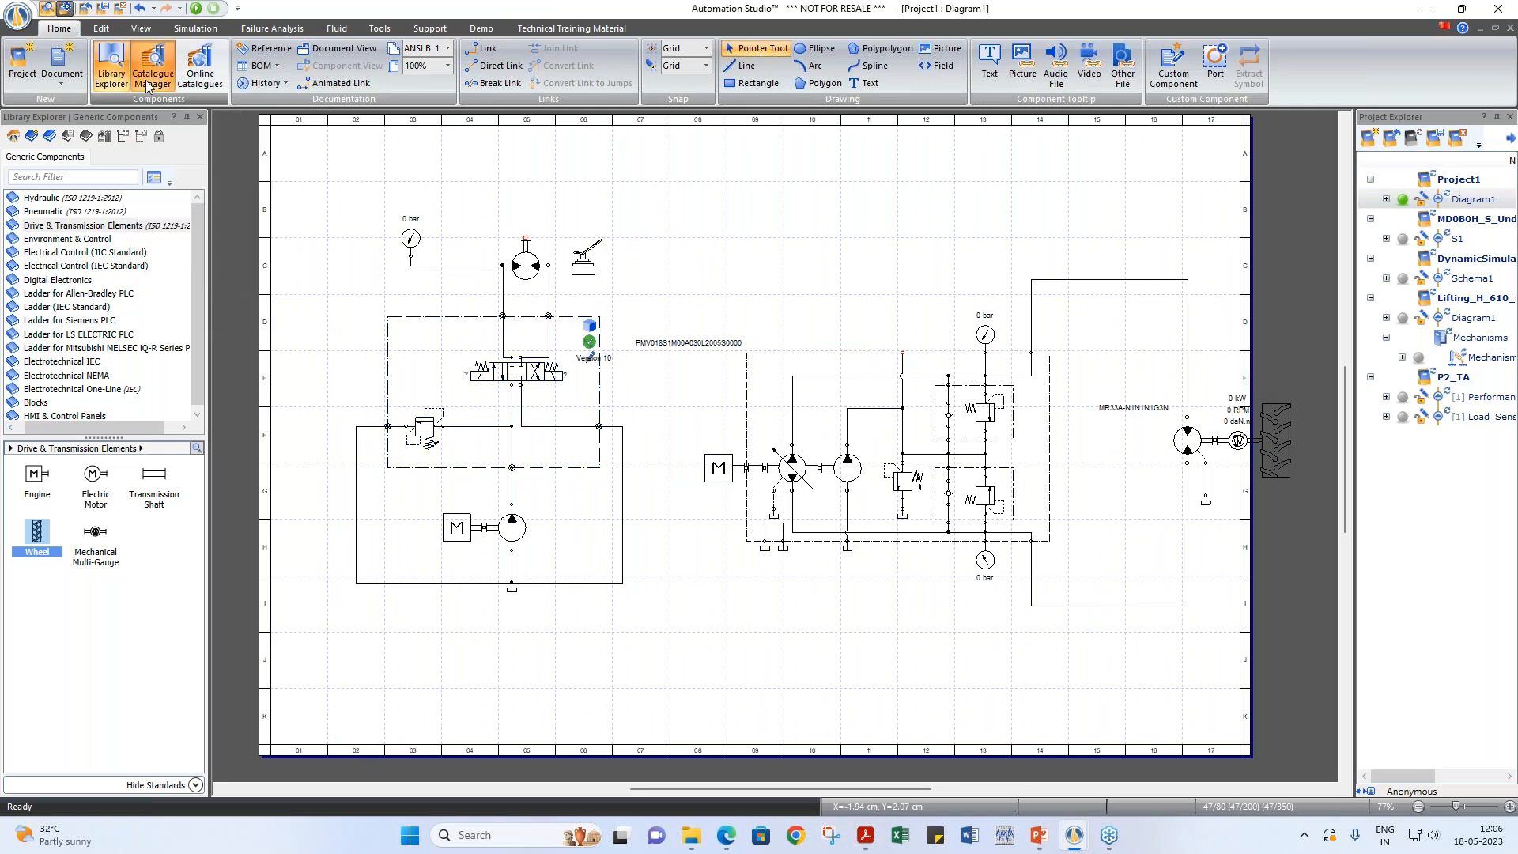
Step: Open Construction_H_601_640_01.prx of the (PRO) - Wheel Loader from the Demonstration catalogue's Mobile category and close the Catalogue Manager
{"action": "left_click", "coordinate": [146, 86]}
{"action": "left_click", "coordinate": [457, 213]}
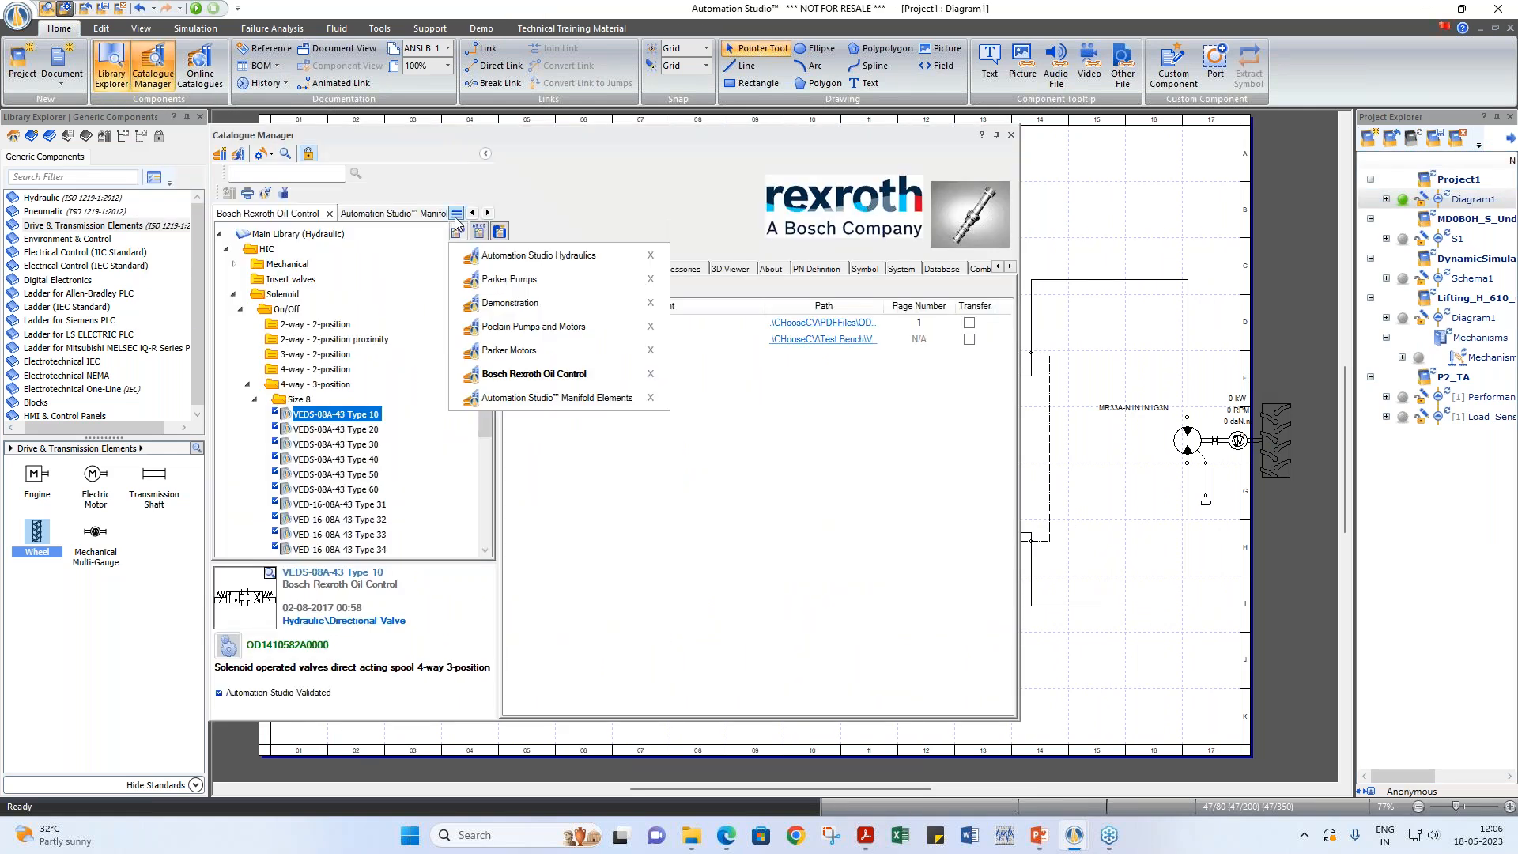
{"action": "left_click", "coordinate": [527, 304]}
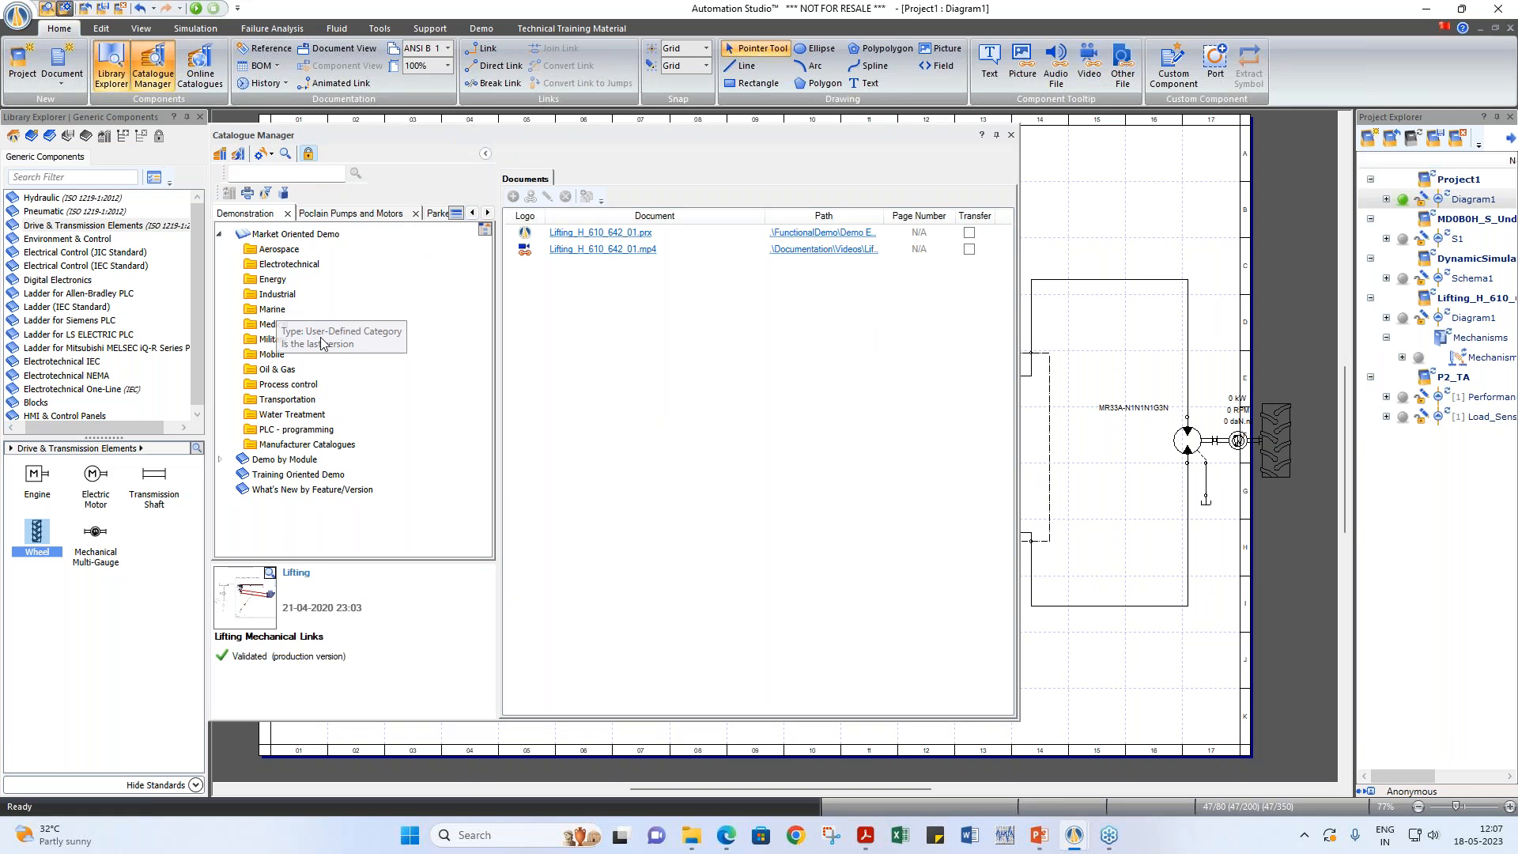
{"action": "double_click", "coordinate": [284, 363]}
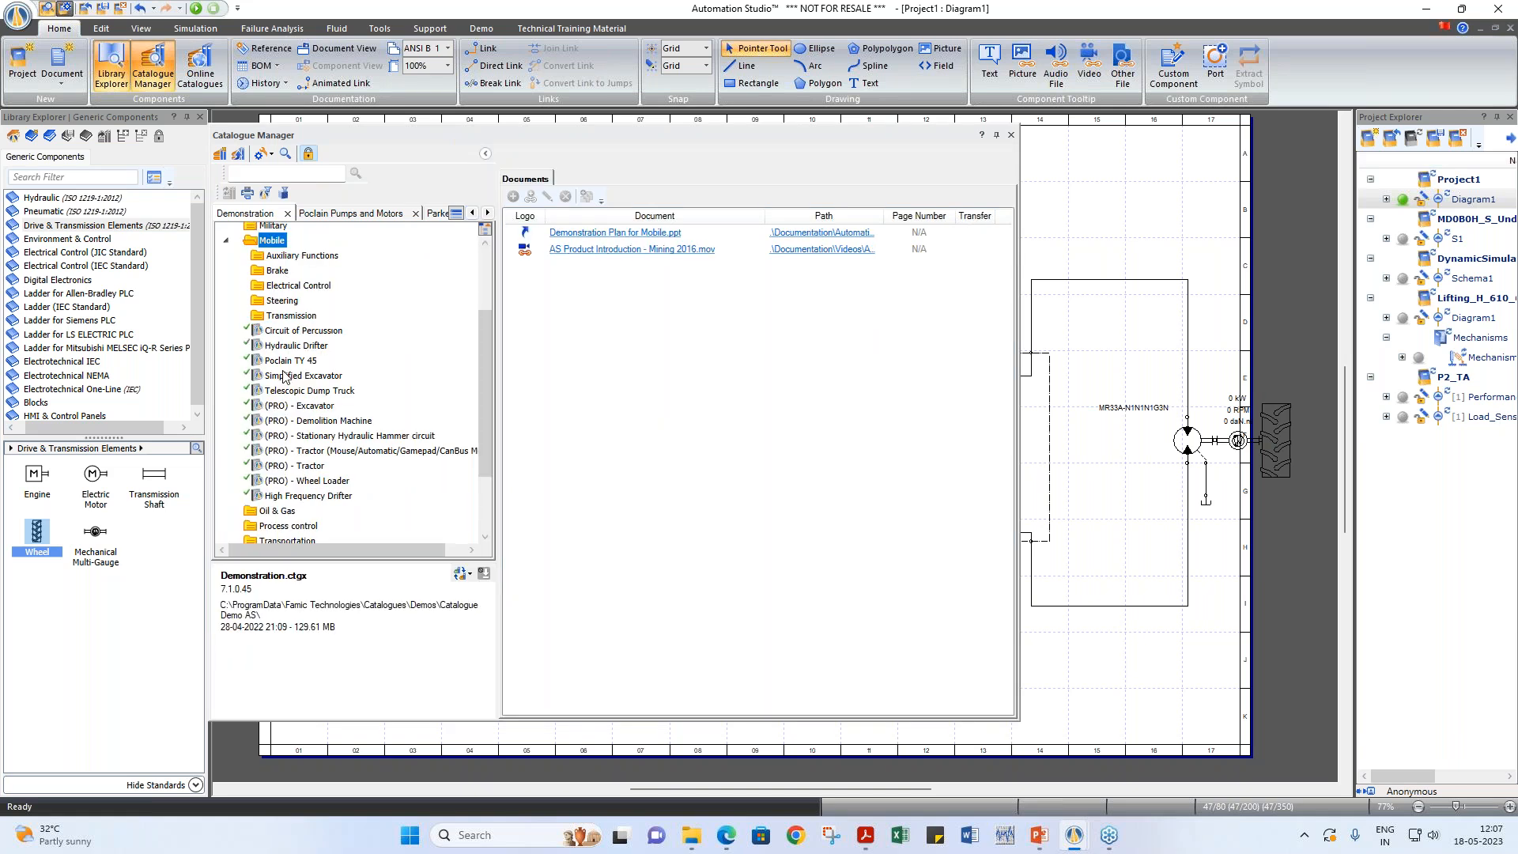
{"action": "left_click", "coordinate": [328, 482]}
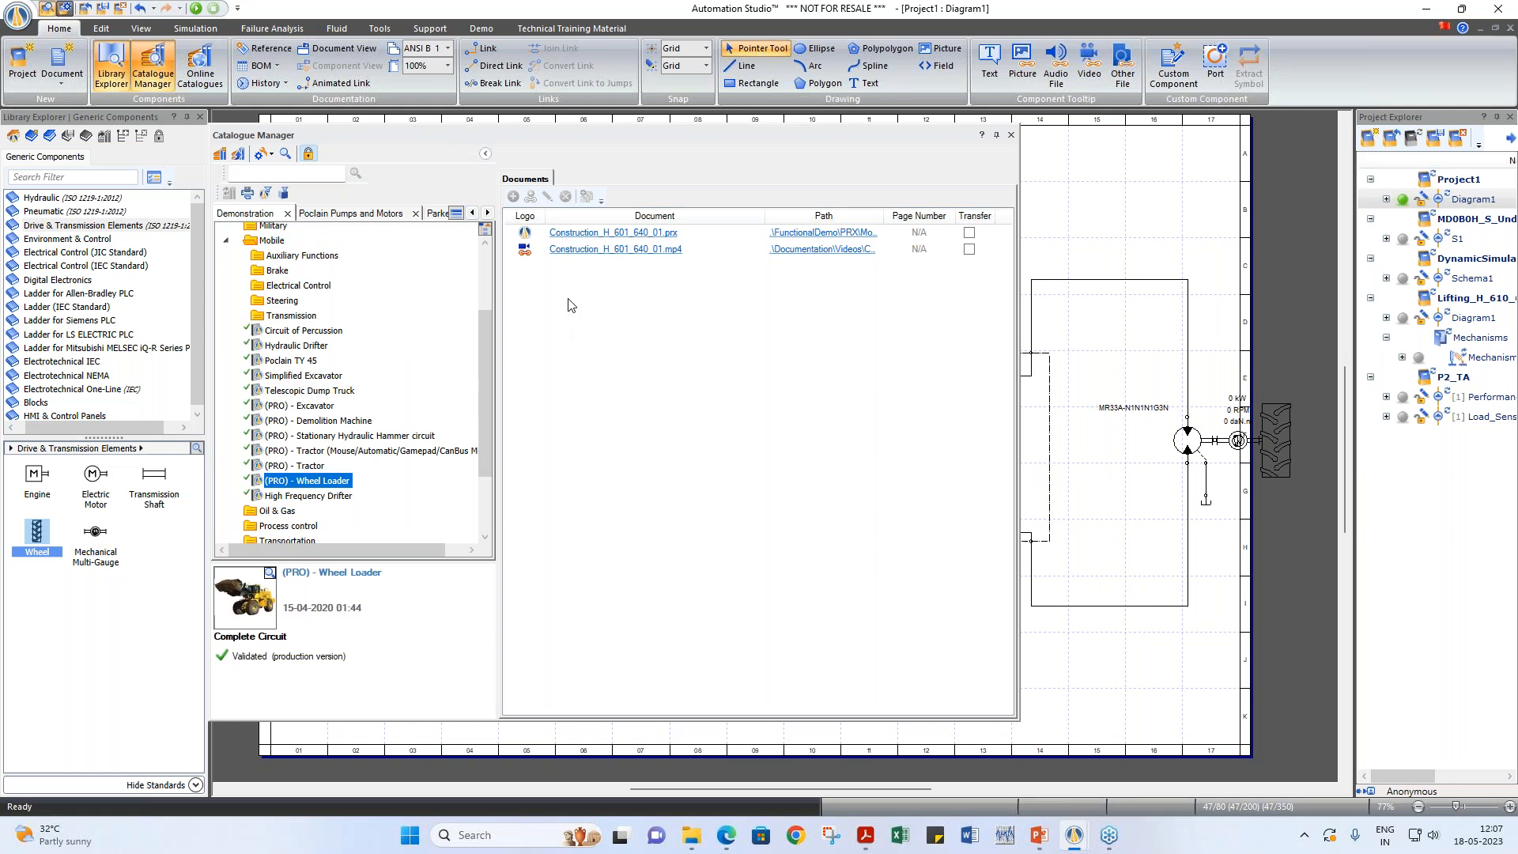
{"action": "left_click", "coordinate": [608, 234]}
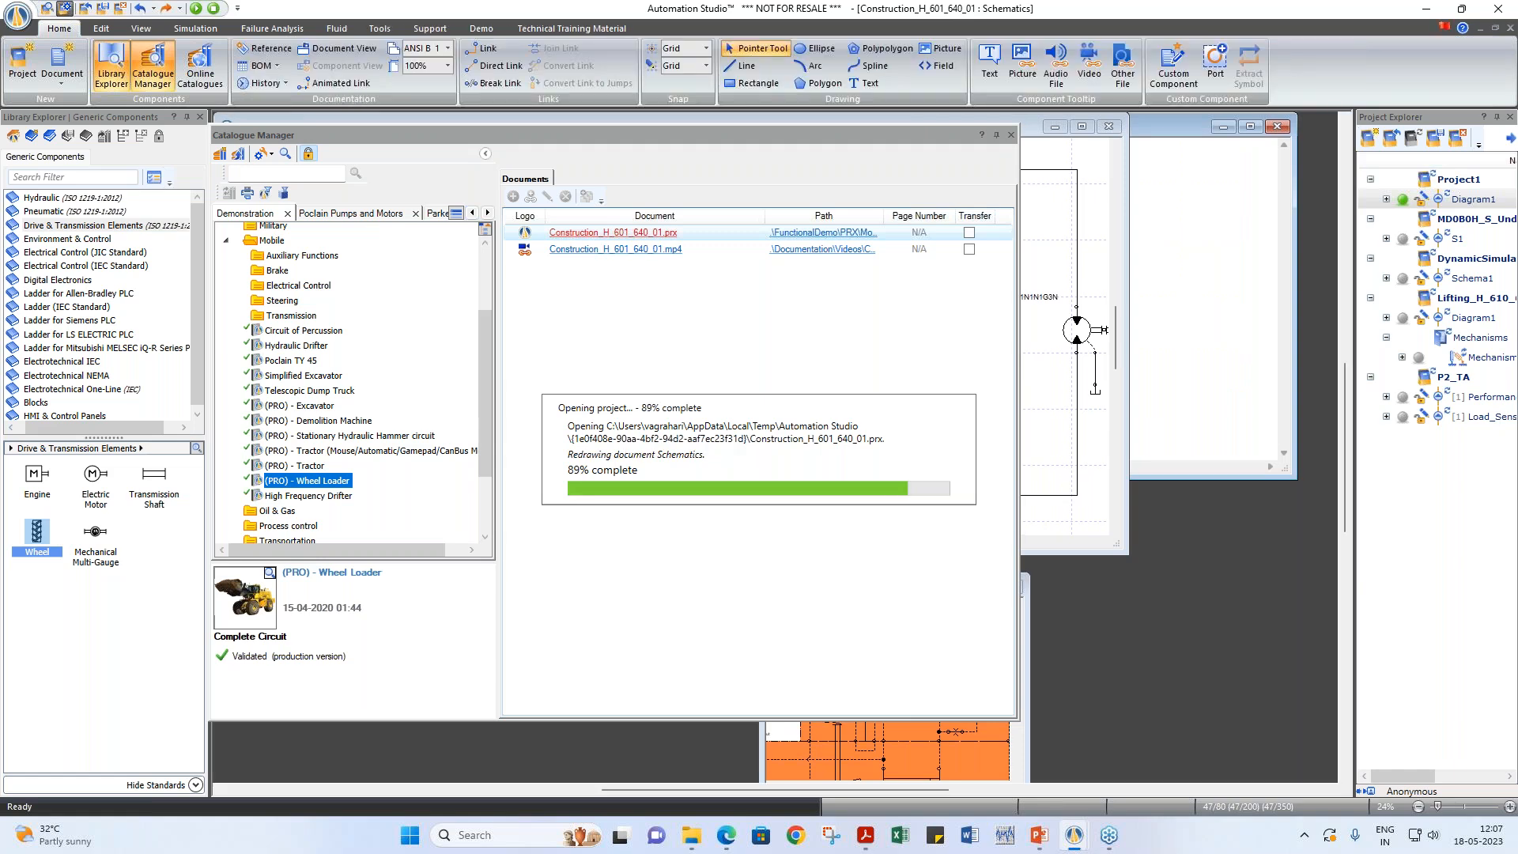
{"action": "left_click", "coordinate": [1010, 136]}
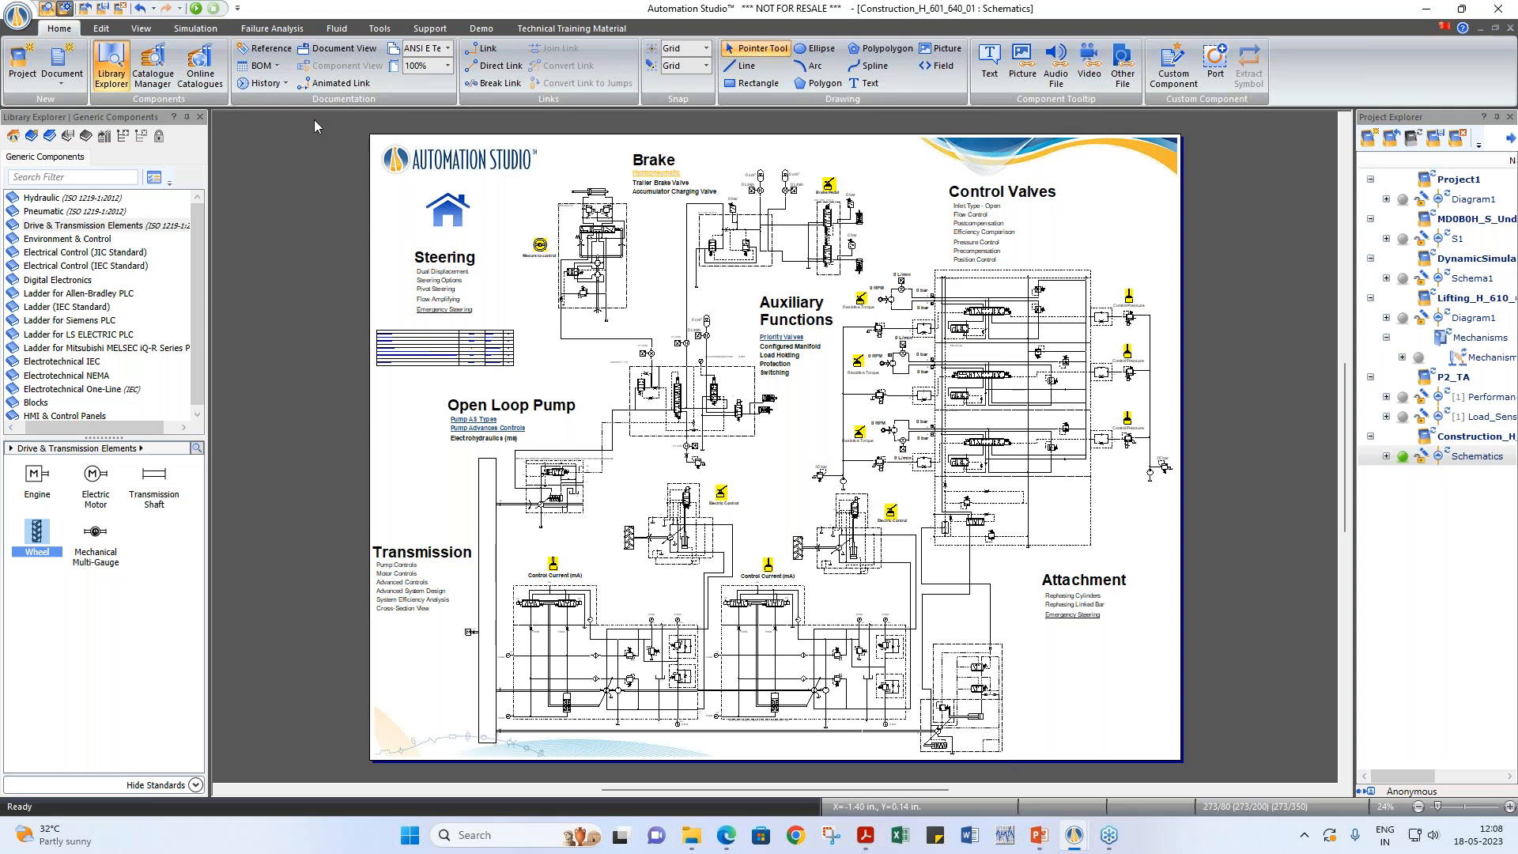
Step: Run the wheel loader simulation and deflect joystick JY1 to X 820 and Y -29.17
{"action": "left_click", "coordinate": [197, 9]}
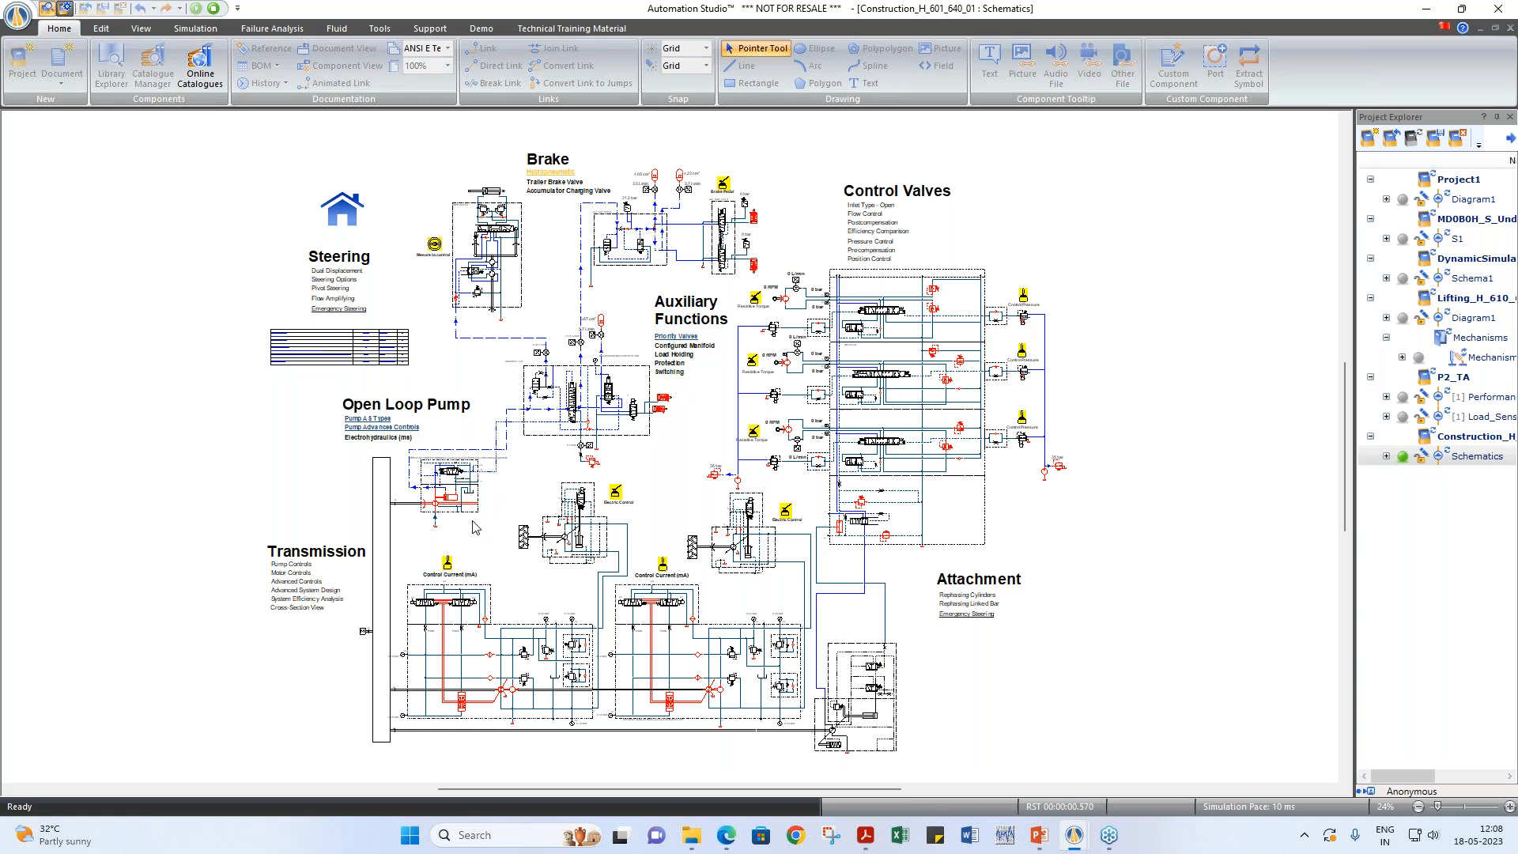
{"action": "left_click", "coordinate": [434, 244]}
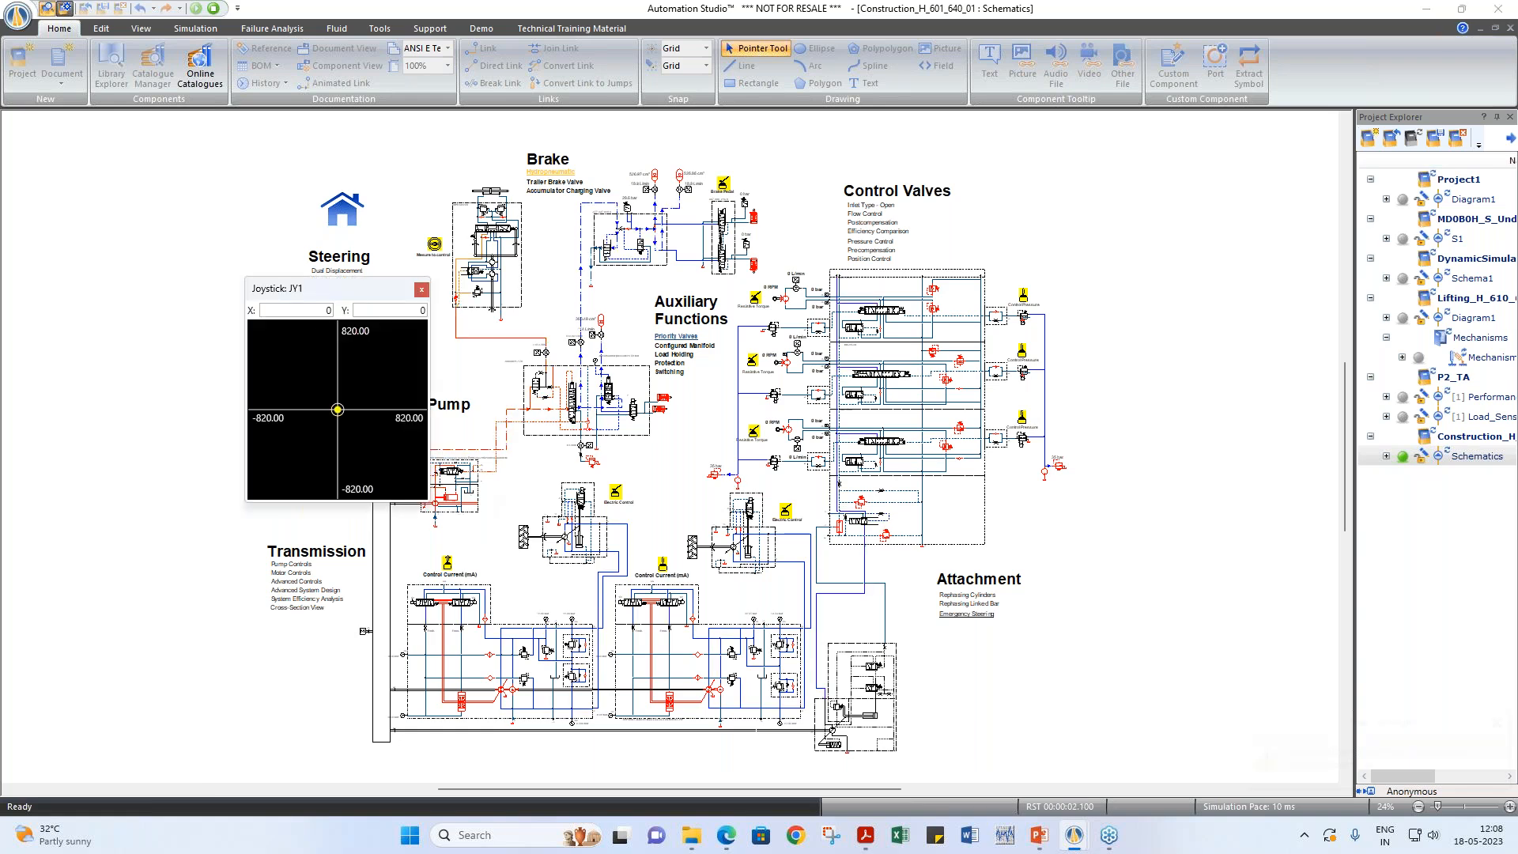
{"action": "left_click_drag", "start_coordinate": [375, 295], "coordinate": [329, 400]}
{"action": "left_click_drag", "start_coordinate": [291, 515], "coordinate": [558, 513]}
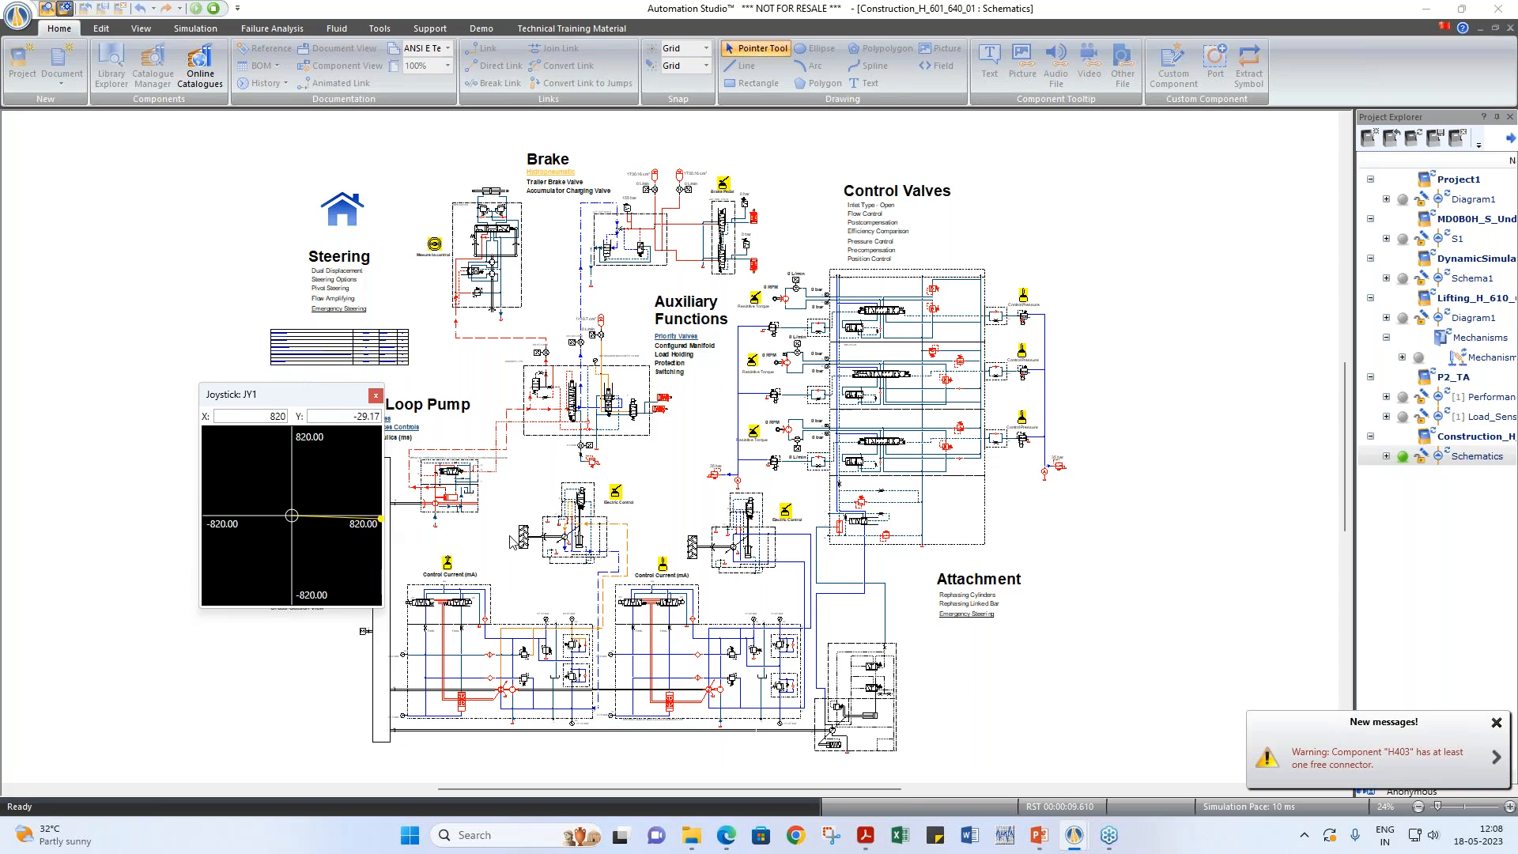
Step: Deflect joystick JY3 of the second transmission circuit to its positive X limit and close its control window
{"action": "scroll", "coordinate": [575, 687], "scroll_direction": "up", "scroll_amount": 3}
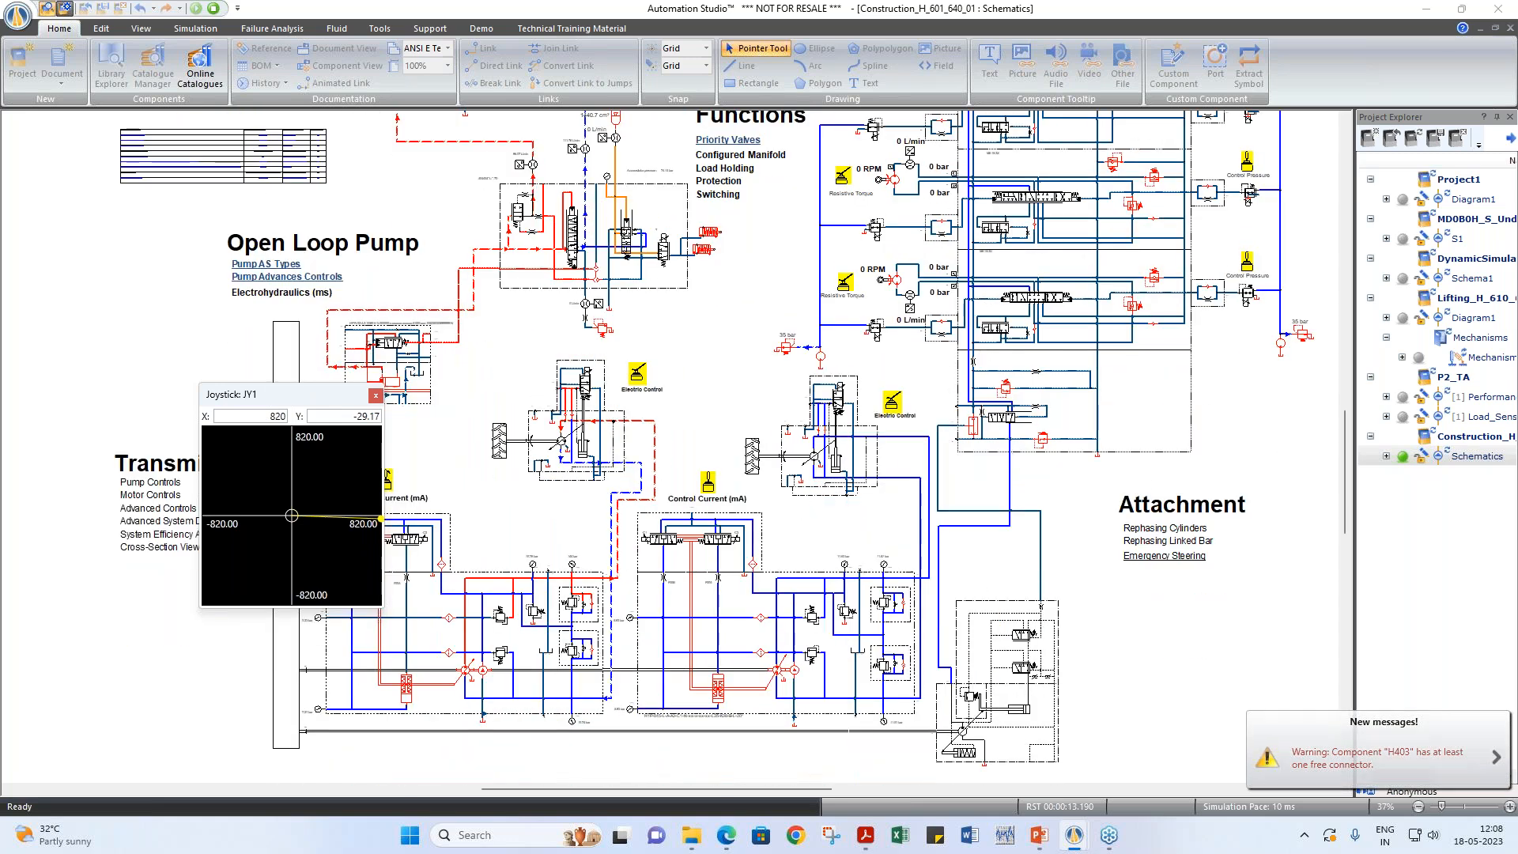
{"action": "left_click", "coordinate": [708, 482]}
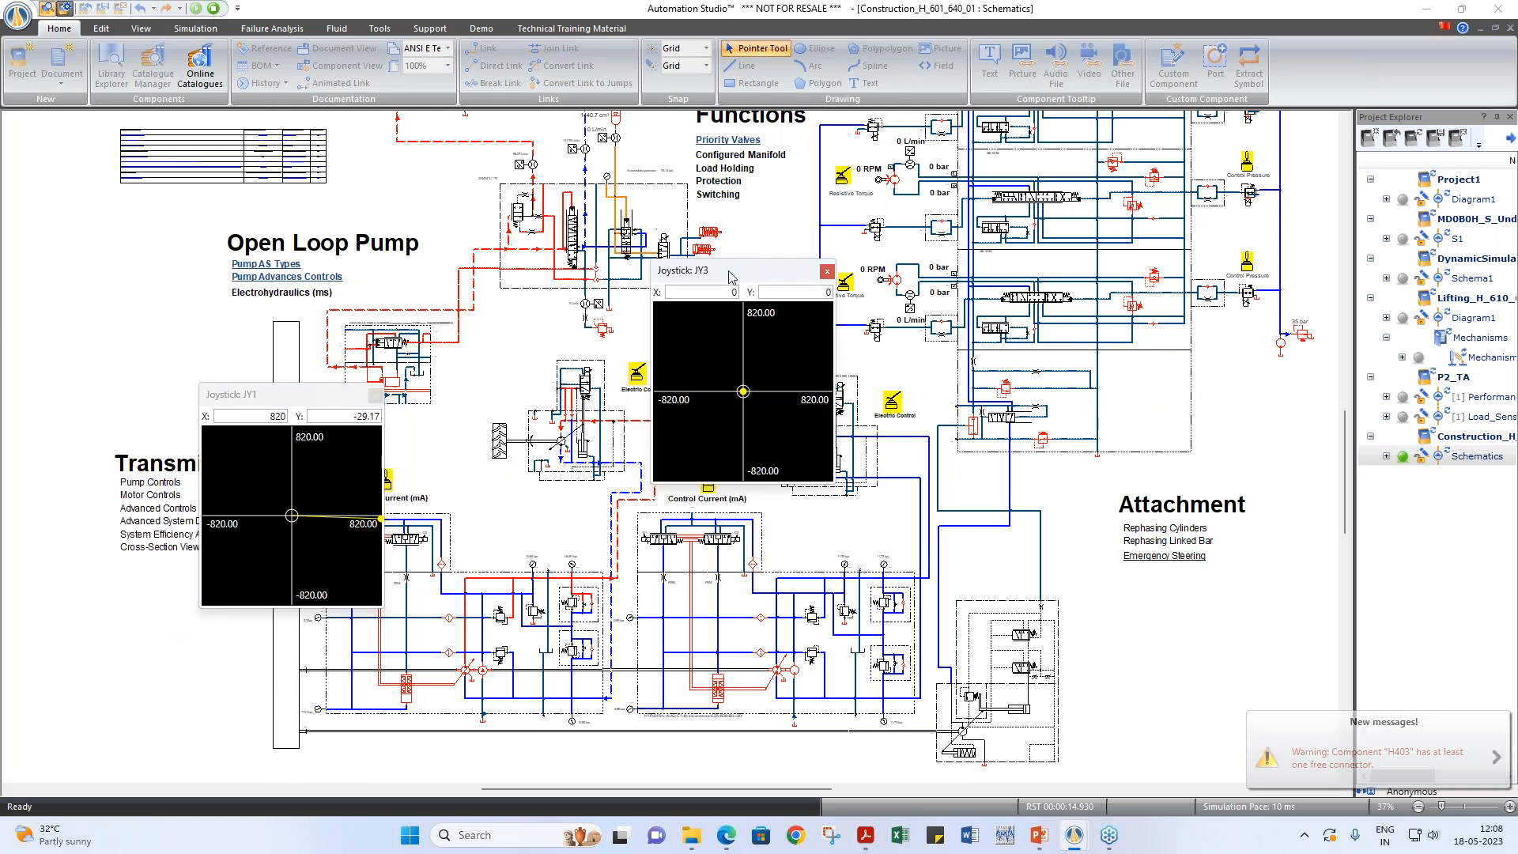
{"action": "left_click_drag", "start_coordinate": [682, 270], "coordinate": [583, 272]}
{"action": "left_click", "coordinate": [645, 395]}
{"action": "left_click_drag", "start_coordinate": [646, 395], "coordinate": [704, 393]}
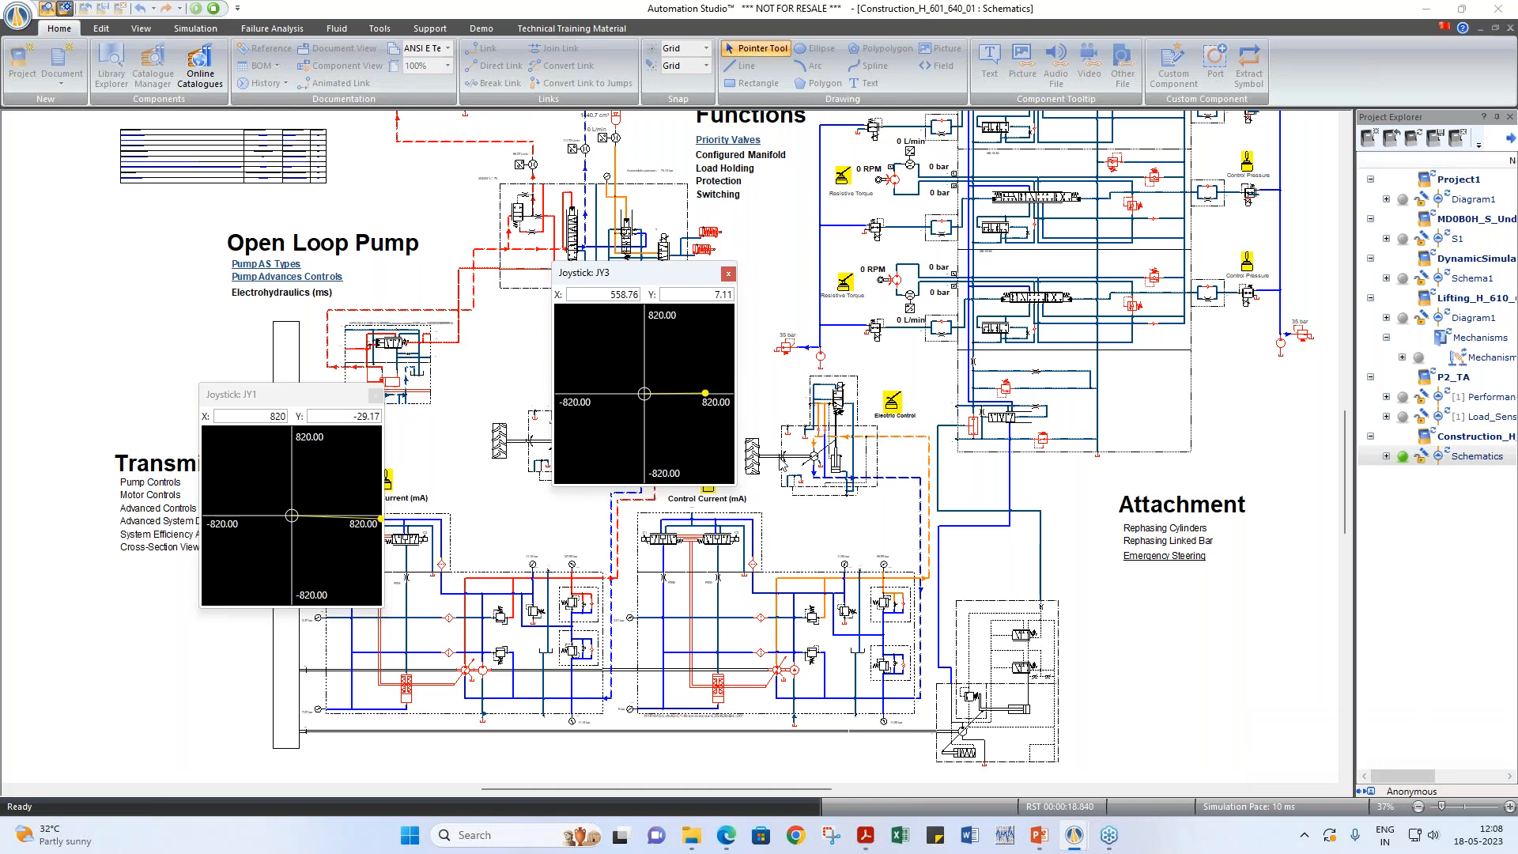
{"action": "left_click_drag", "start_coordinate": [705, 393], "coordinate": [737, 401]}
{"action": "left_click", "coordinate": [728, 273]}
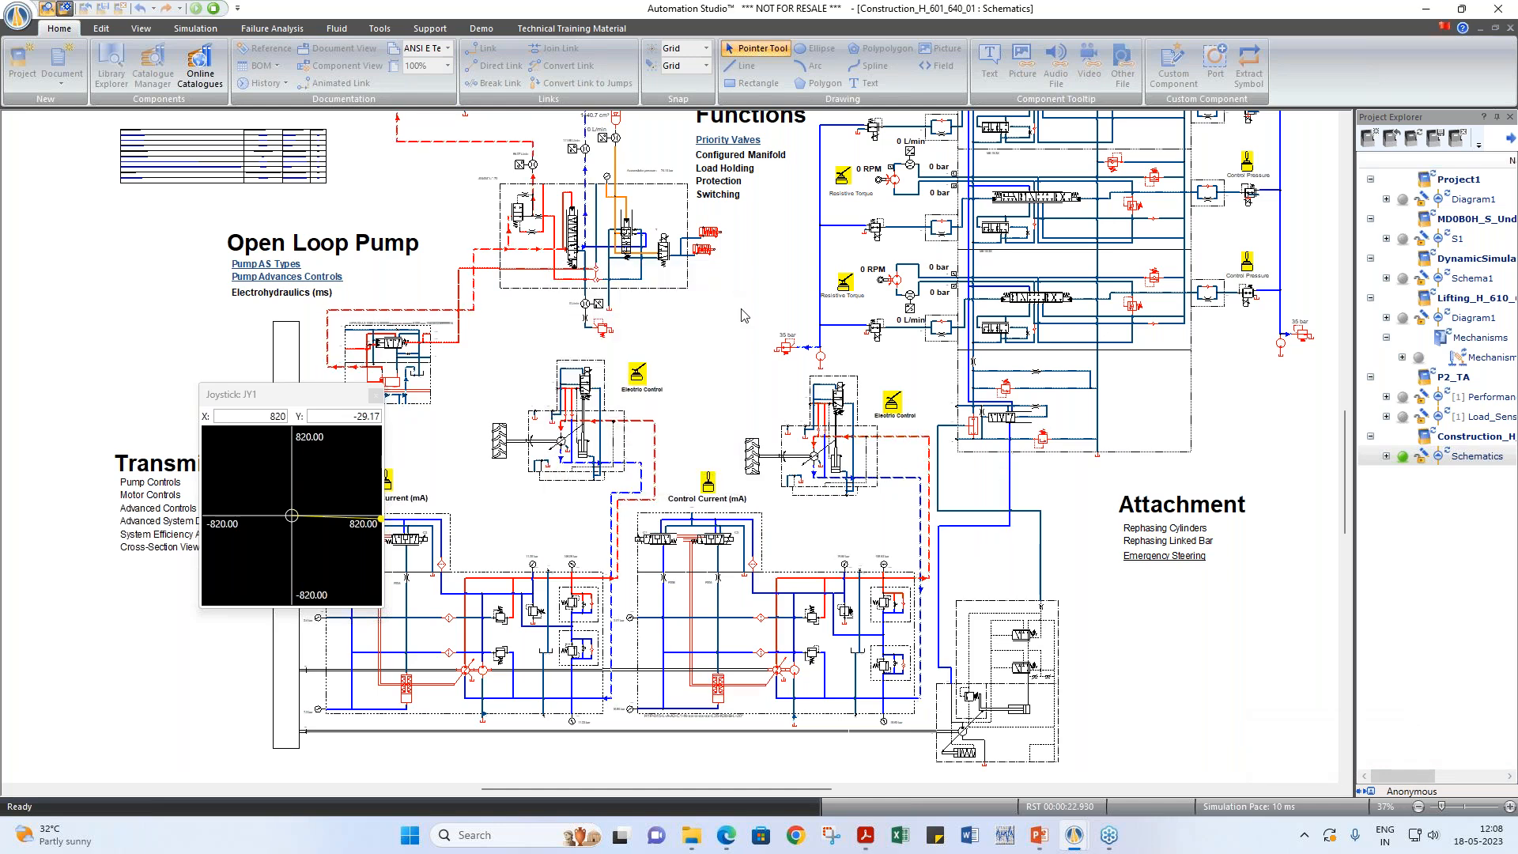
Step: Turn the steering control WH to an output of 10 in the running wheel loader simulation
{"action": "scroll", "coordinate": [745, 318], "scroll_direction": "up", "scroll_amount": 3}
{"action": "scroll", "coordinate": [745, 318], "scroll_direction": "up", "scroll_amount": 2}
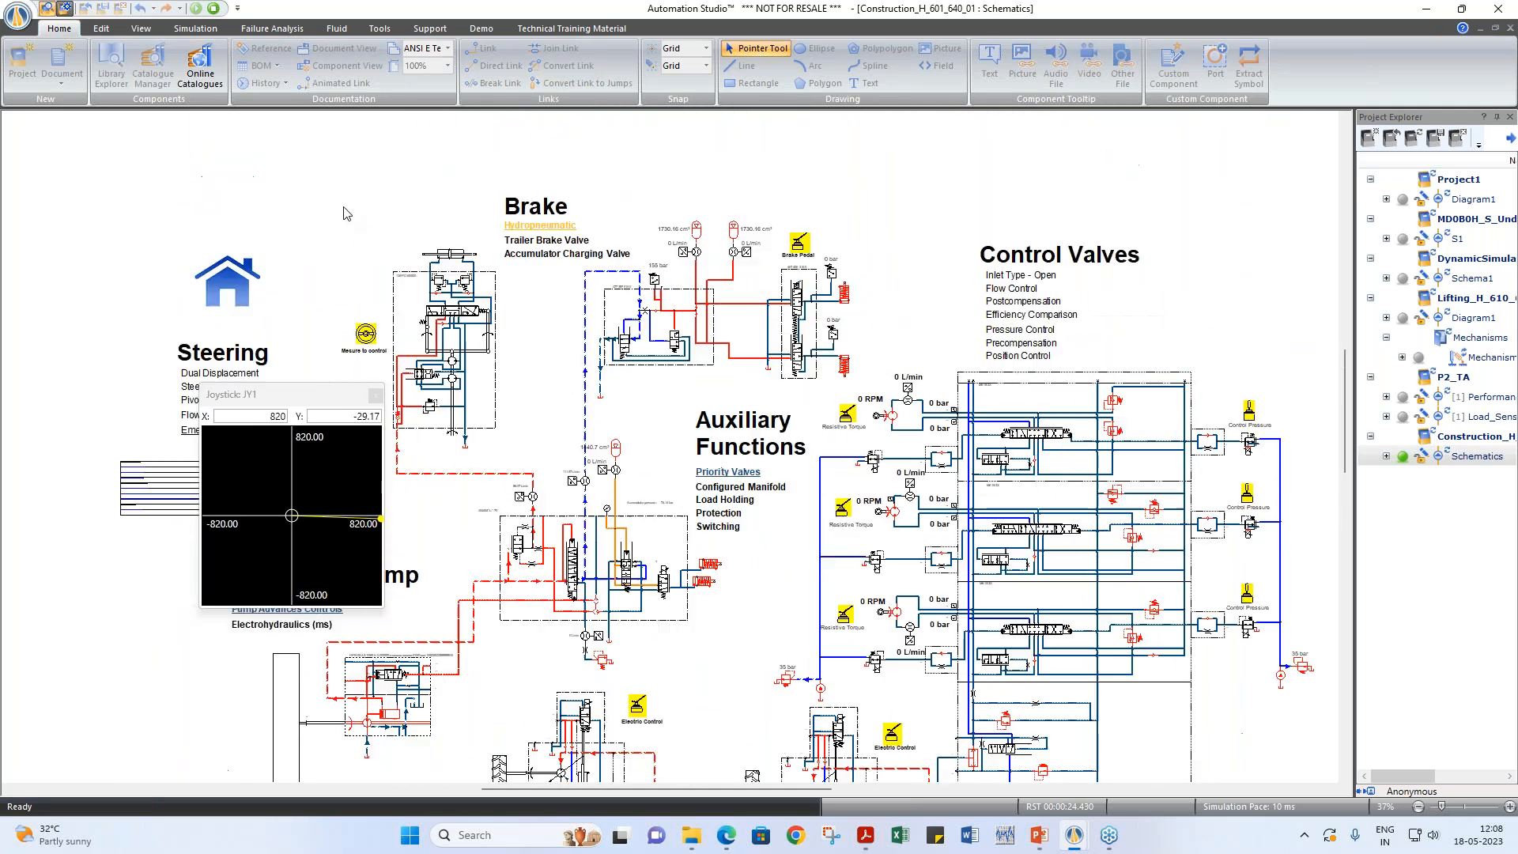
{"action": "left_click", "coordinate": [367, 335]}
{"action": "left_click_drag", "start_coordinate": [290, 308], "coordinate": [321, 315]}
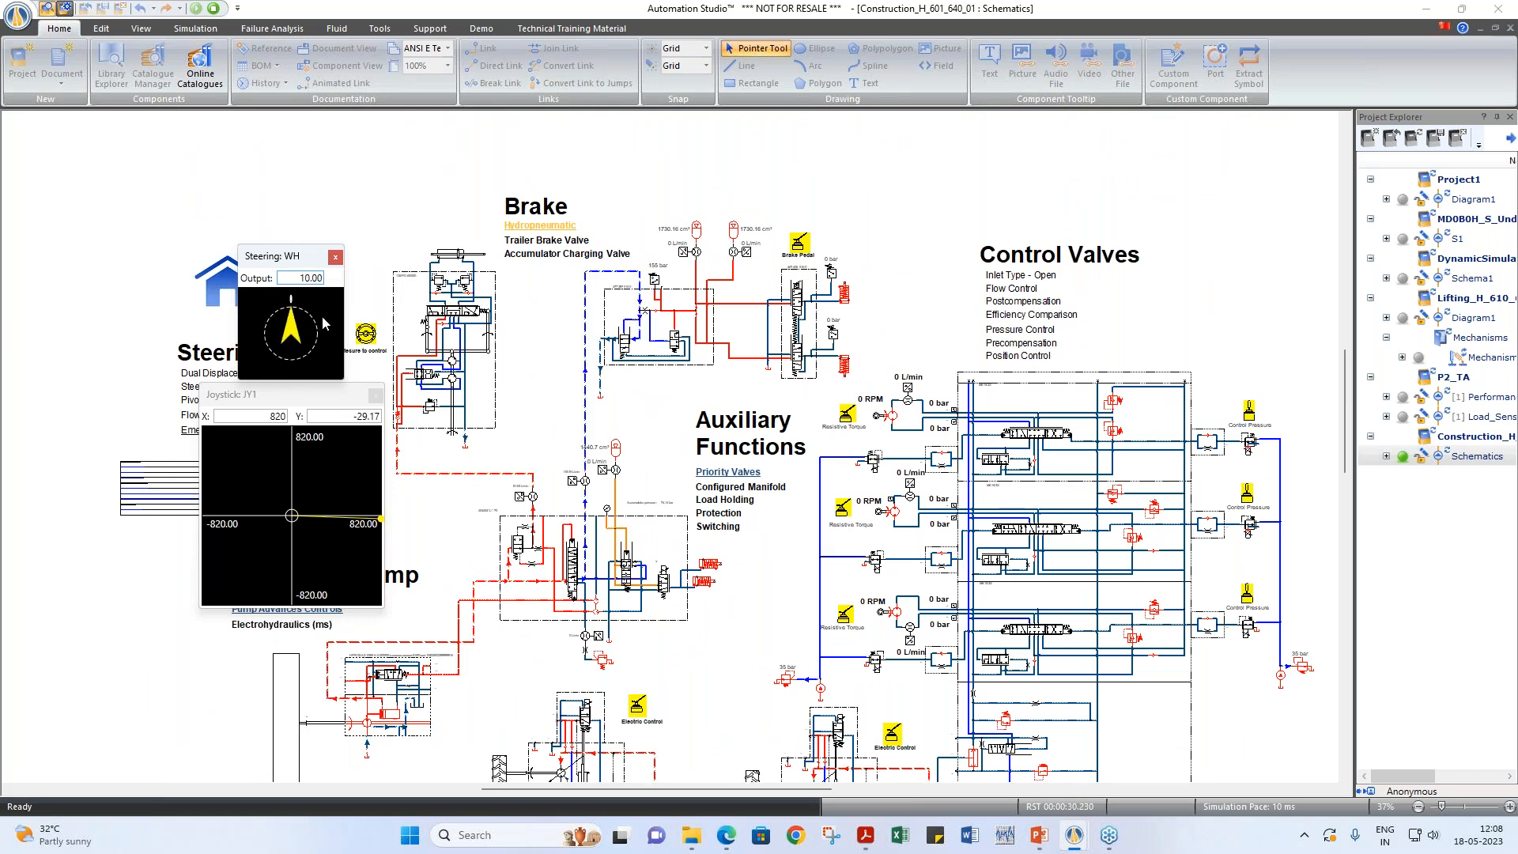
Step: Open the brake pedal control PD1, place it above the brake circuit and raise its output to 8.80
{"action": "left_click", "coordinate": [800, 252]}
{"action": "left_click_drag", "start_coordinate": [1031, 457], "coordinate": [860, 136]}
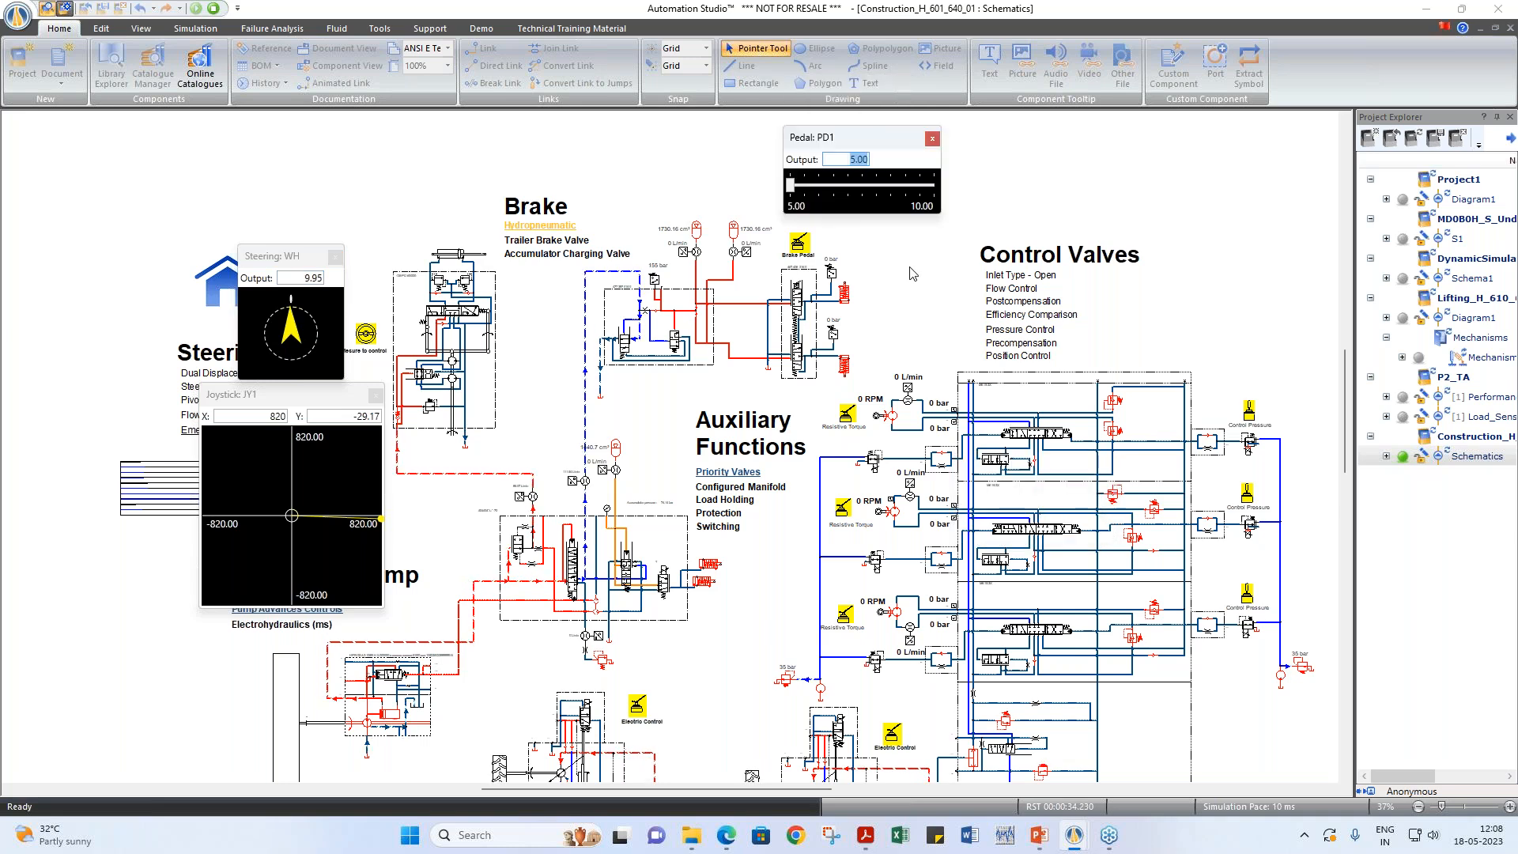
{"action": "scroll", "coordinate": [911, 268], "scroll_direction": "up", "scroll_amount": 2}
{"action": "left_click_drag", "start_coordinate": [788, 185], "coordinate": [809, 190]}
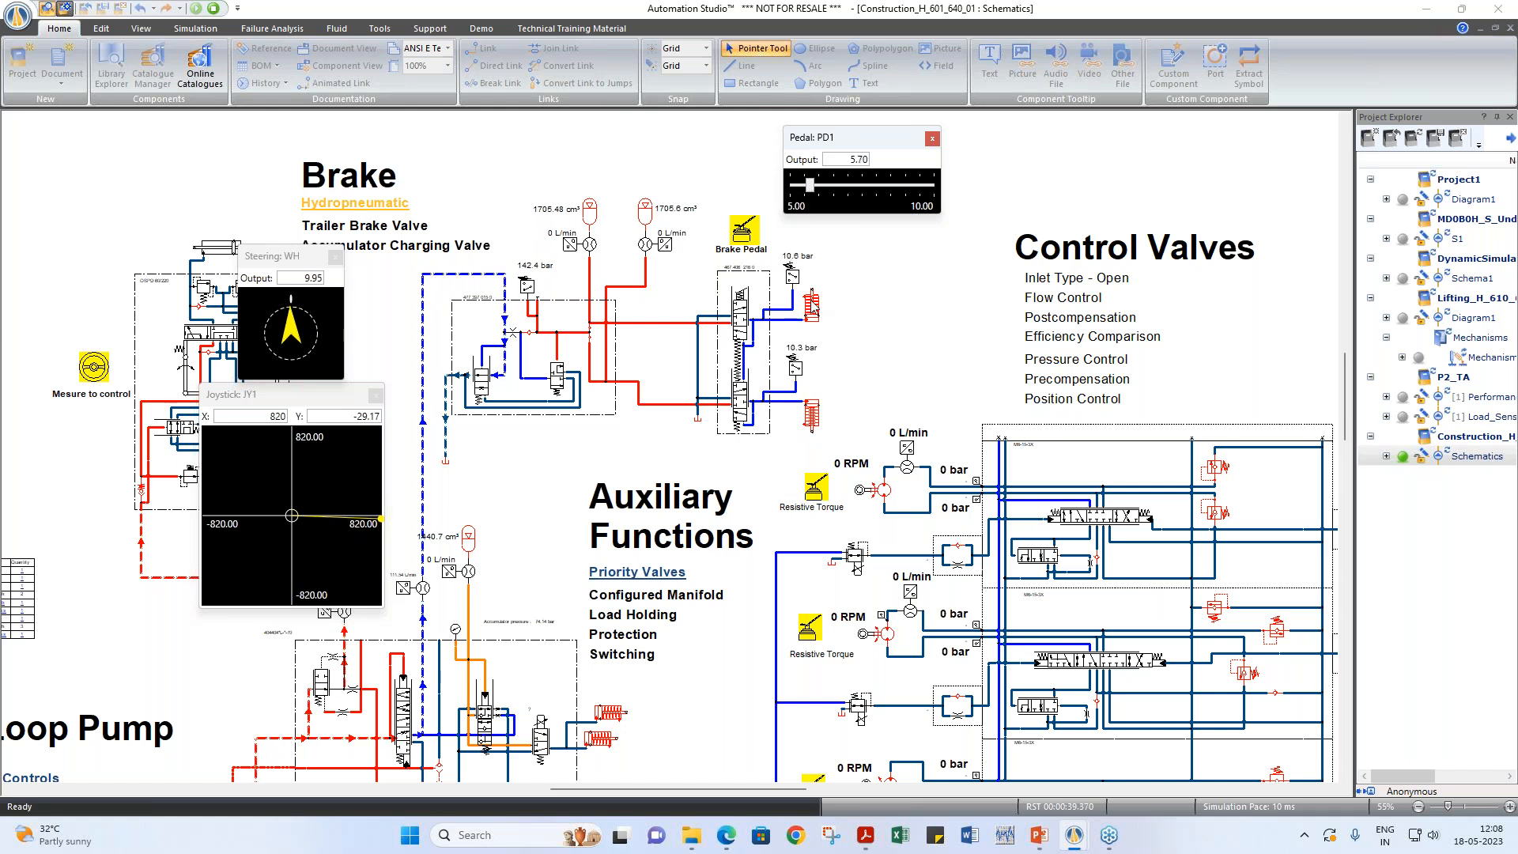
{"action": "left_click_drag", "start_coordinate": [809, 188], "coordinate": [825, 189]}
{"action": "left_click", "coordinate": [839, 196]}
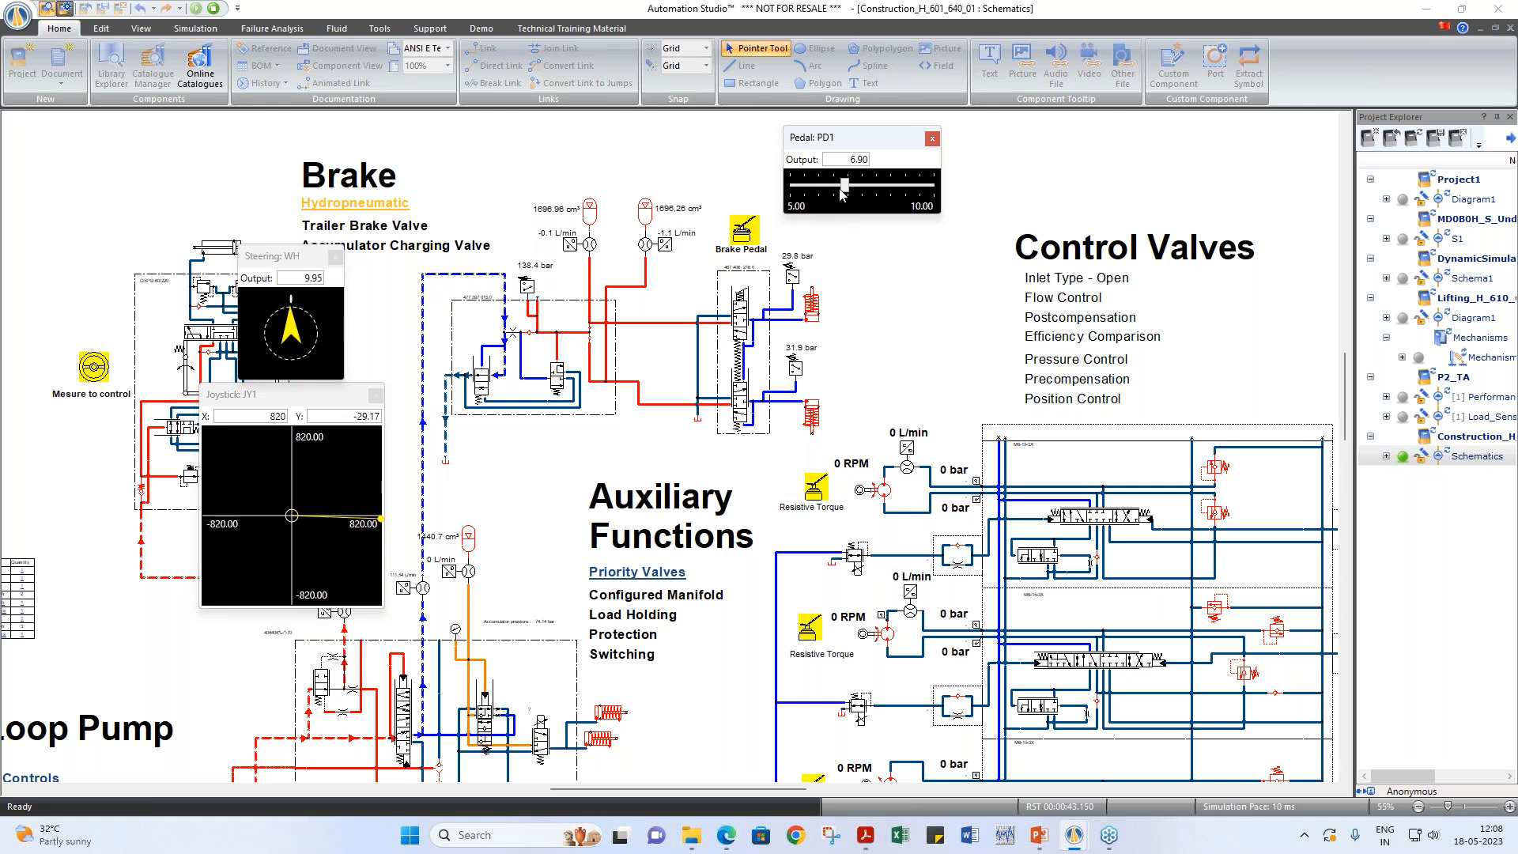
{"action": "left_click", "coordinate": [839, 195]}
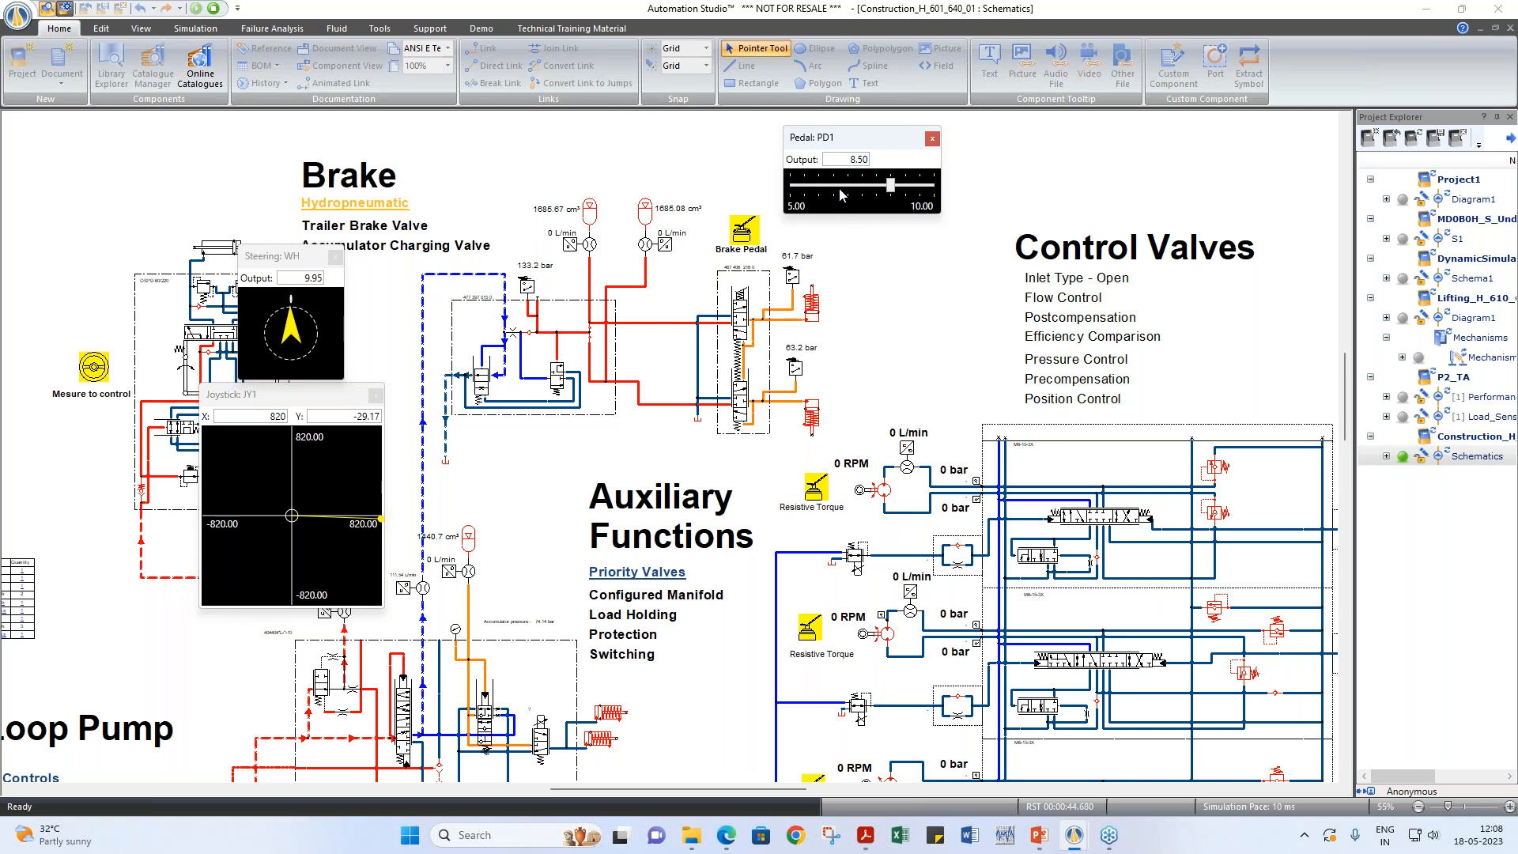
Step: Open joystick JY5 of the uppermost control valve section and deflect it to X 35 and Y -0.94
{"action": "scroll", "coordinate": [705, 457], "scroll_direction": "down", "scroll_amount": 3}
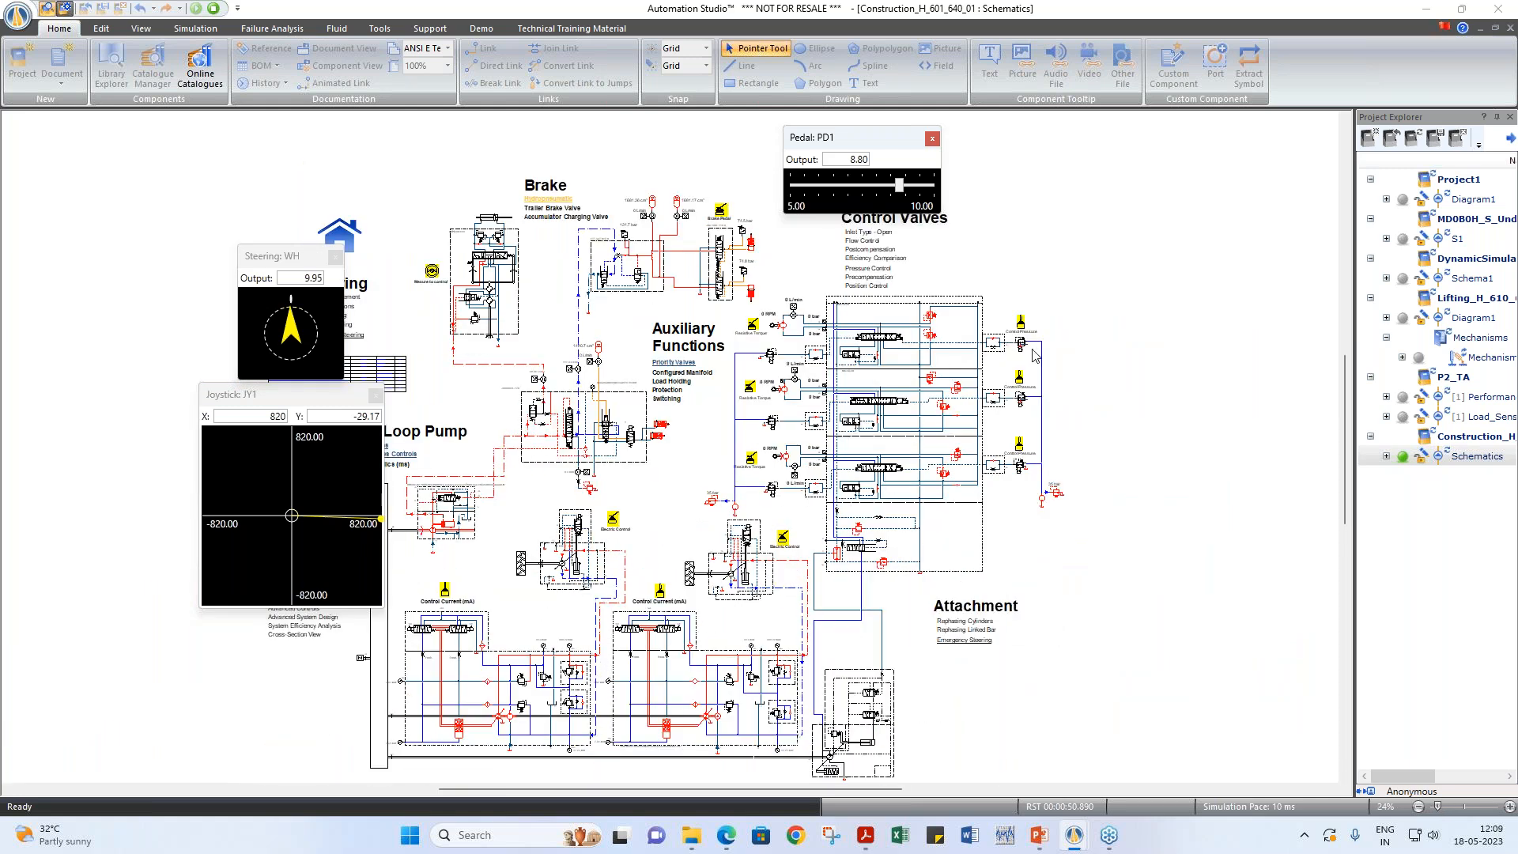
{"action": "scroll", "coordinate": [1060, 329], "scroll_direction": "up", "scroll_amount": 4}
{"action": "left_click", "coordinate": [972, 320]}
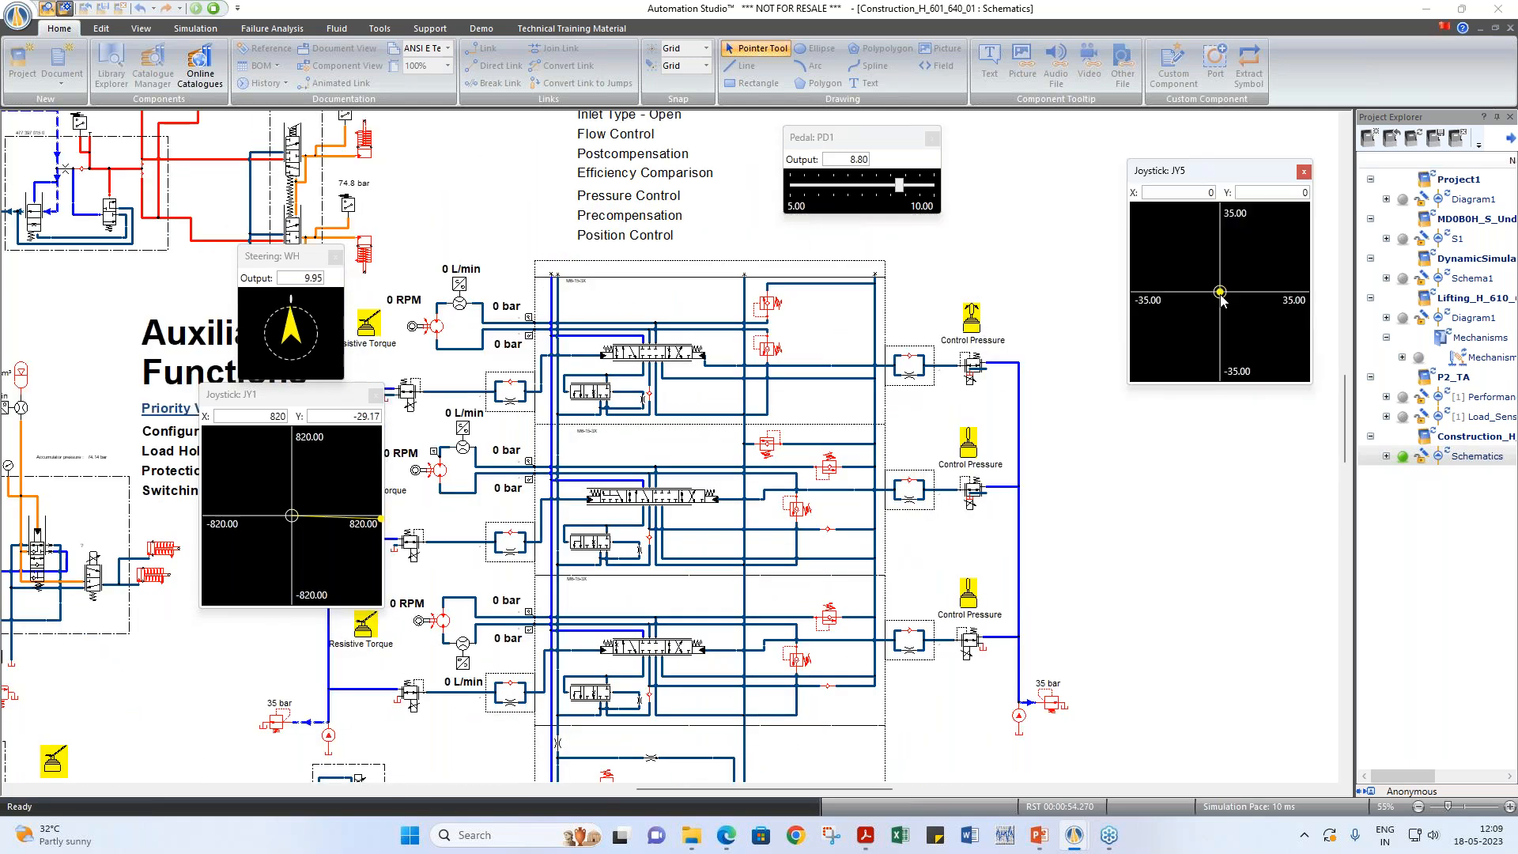
{"action": "left_click_drag", "start_coordinate": [1218, 289], "coordinate": [1247, 294]}
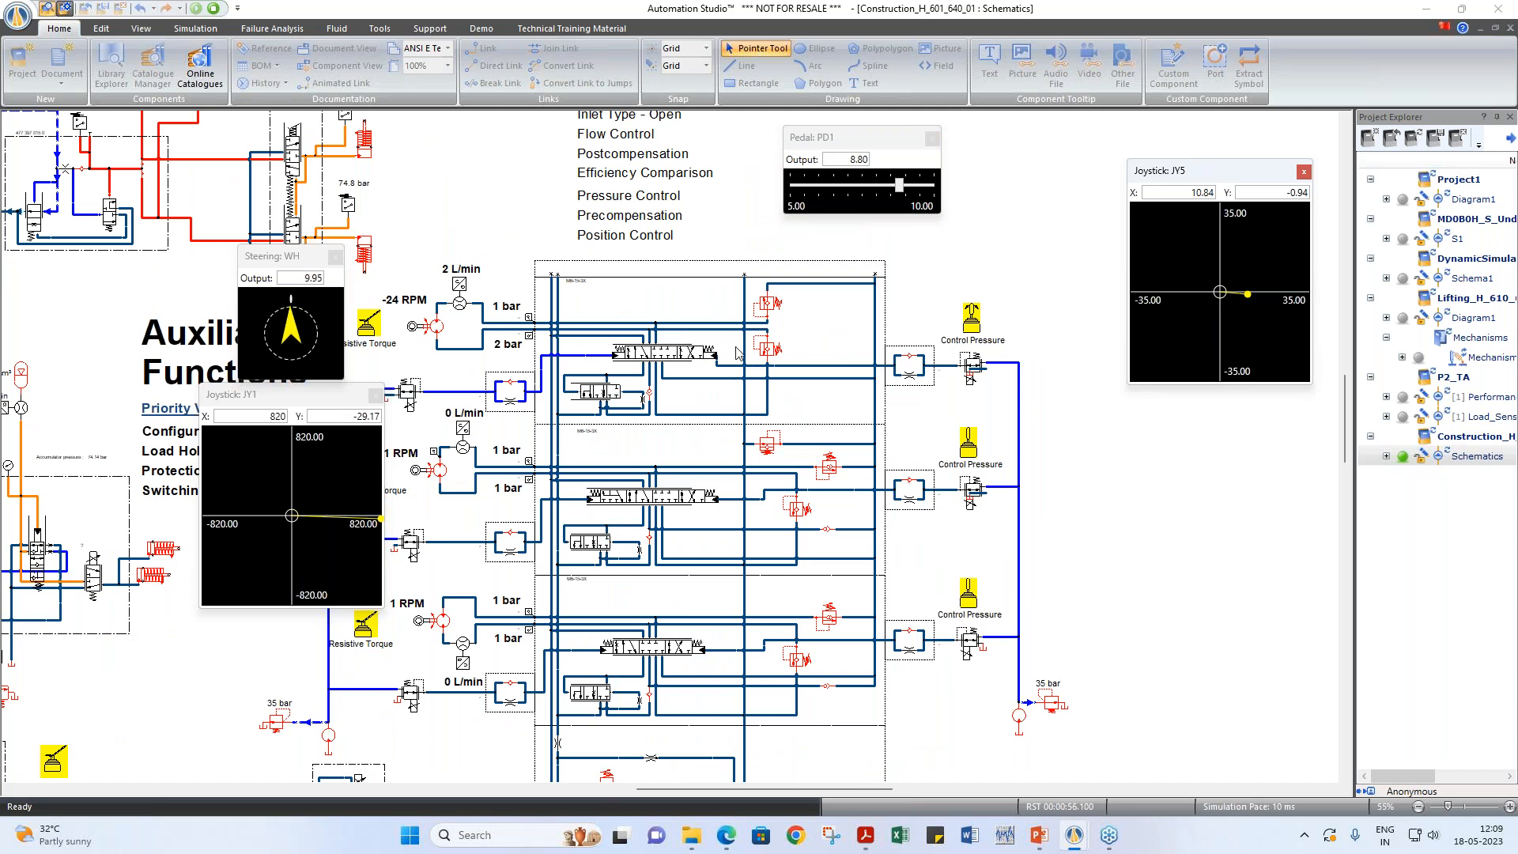
{"action": "left_click_drag", "start_coordinate": [1285, 298], "coordinate": [1321, 295]}
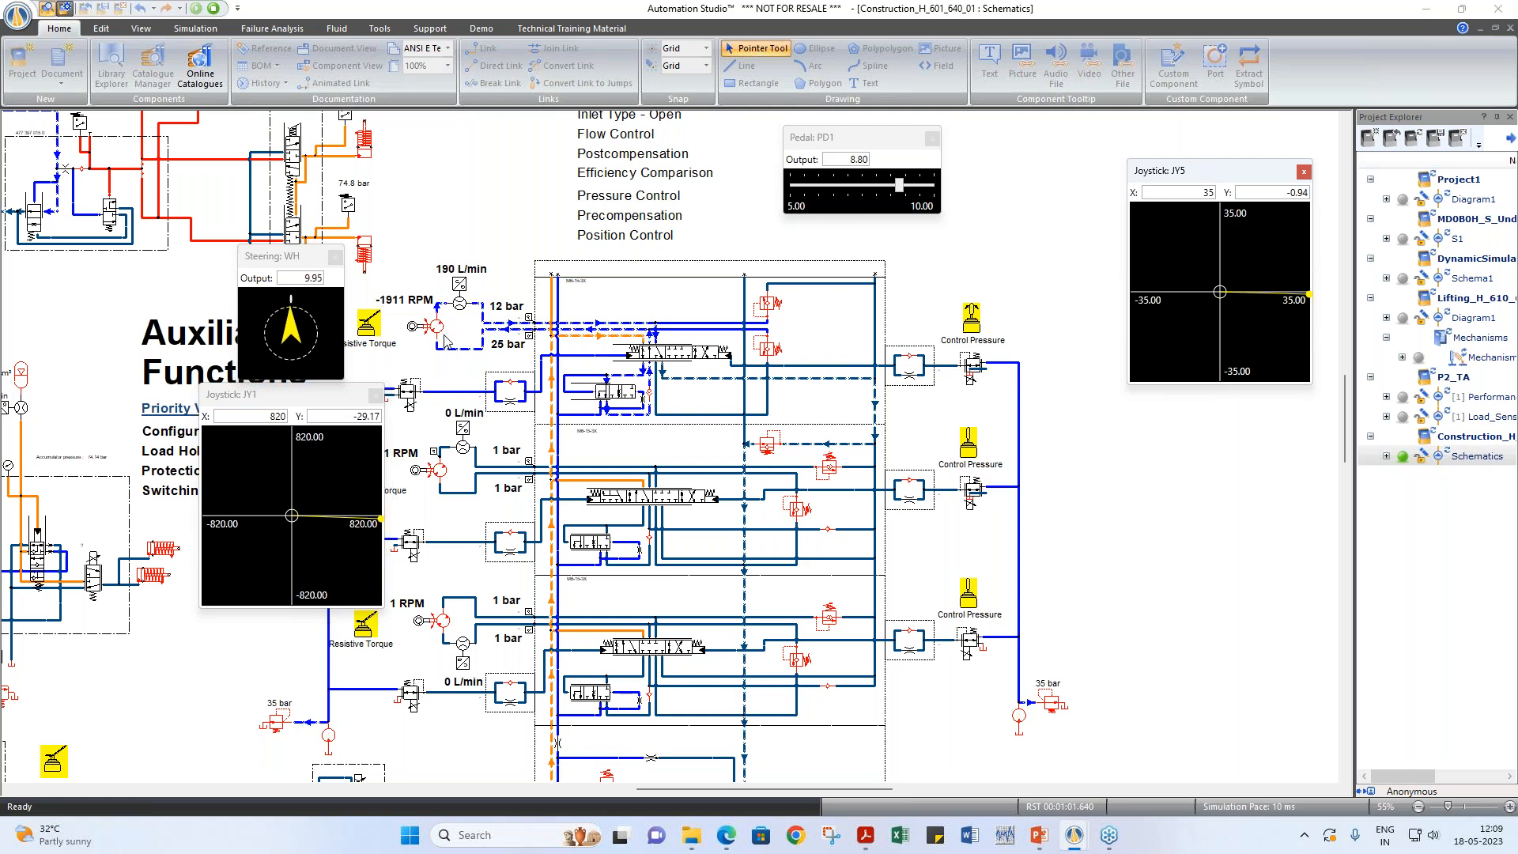
Step: Open the resistive torque control PD4 of the uppermost motor, move it clear of the readings and raise its output to 0.42
{"action": "left_click", "coordinate": [375, 329]}
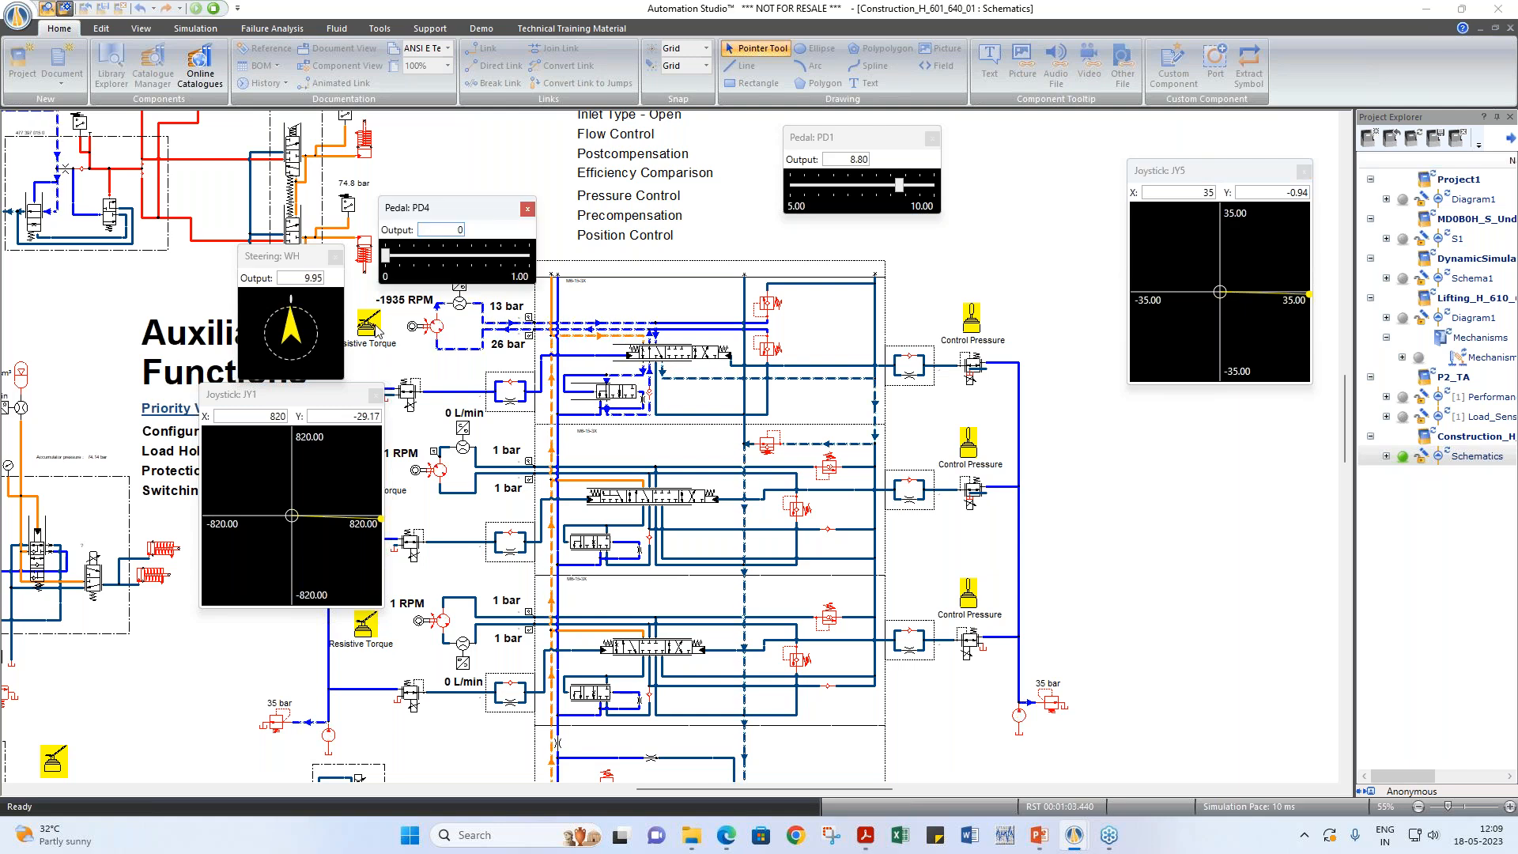
{"action": "left_click_drag", "start_coordinate": [462, 207], "coordinate": [468, 174]}
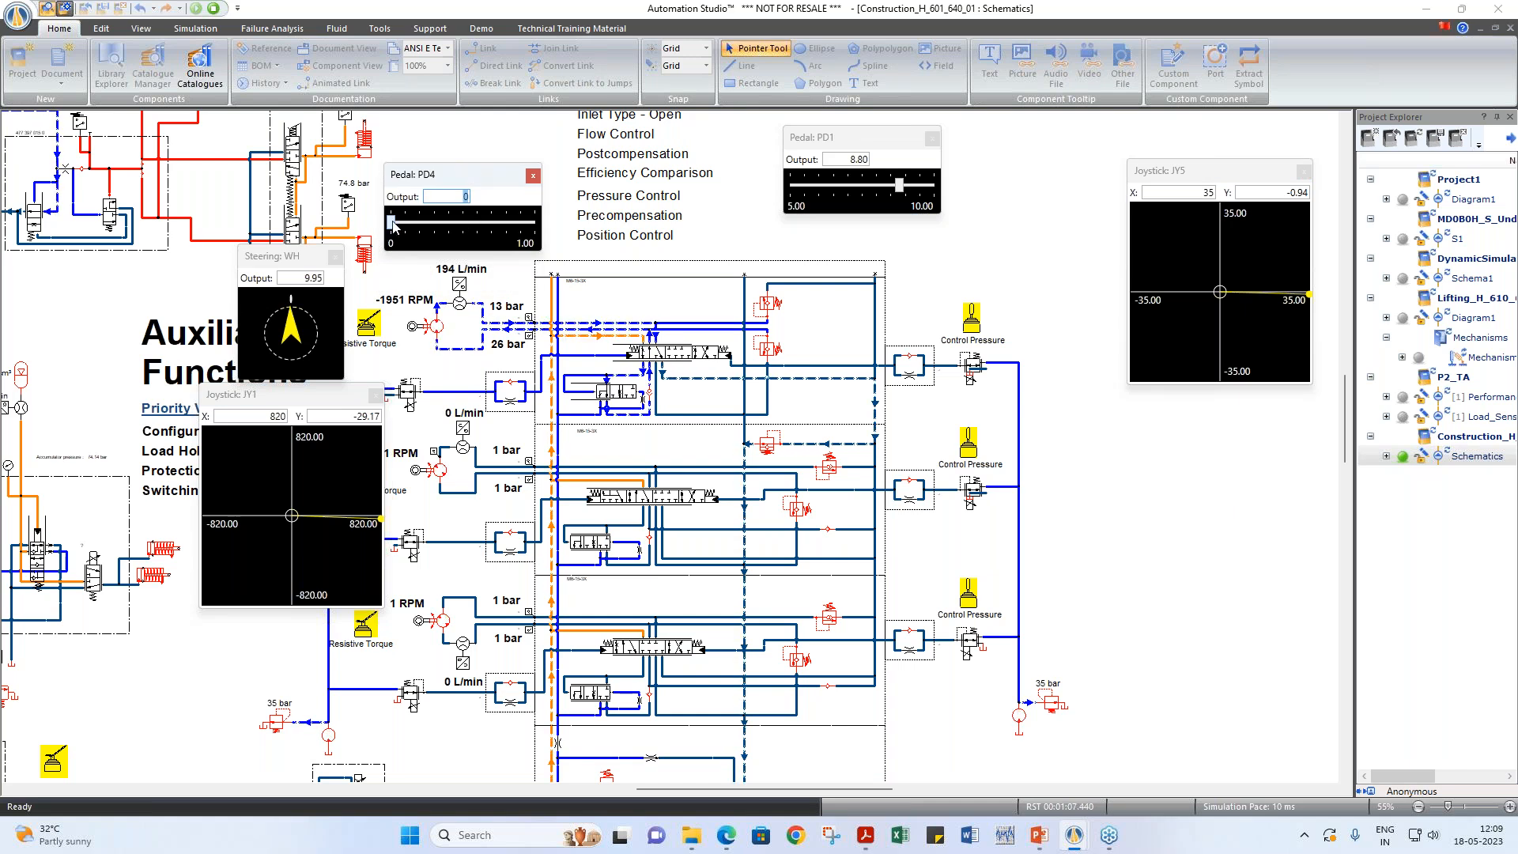
{"action": "left_click_drag", "start_coordinate": [392, 223], "coordinate": [396, 224]}
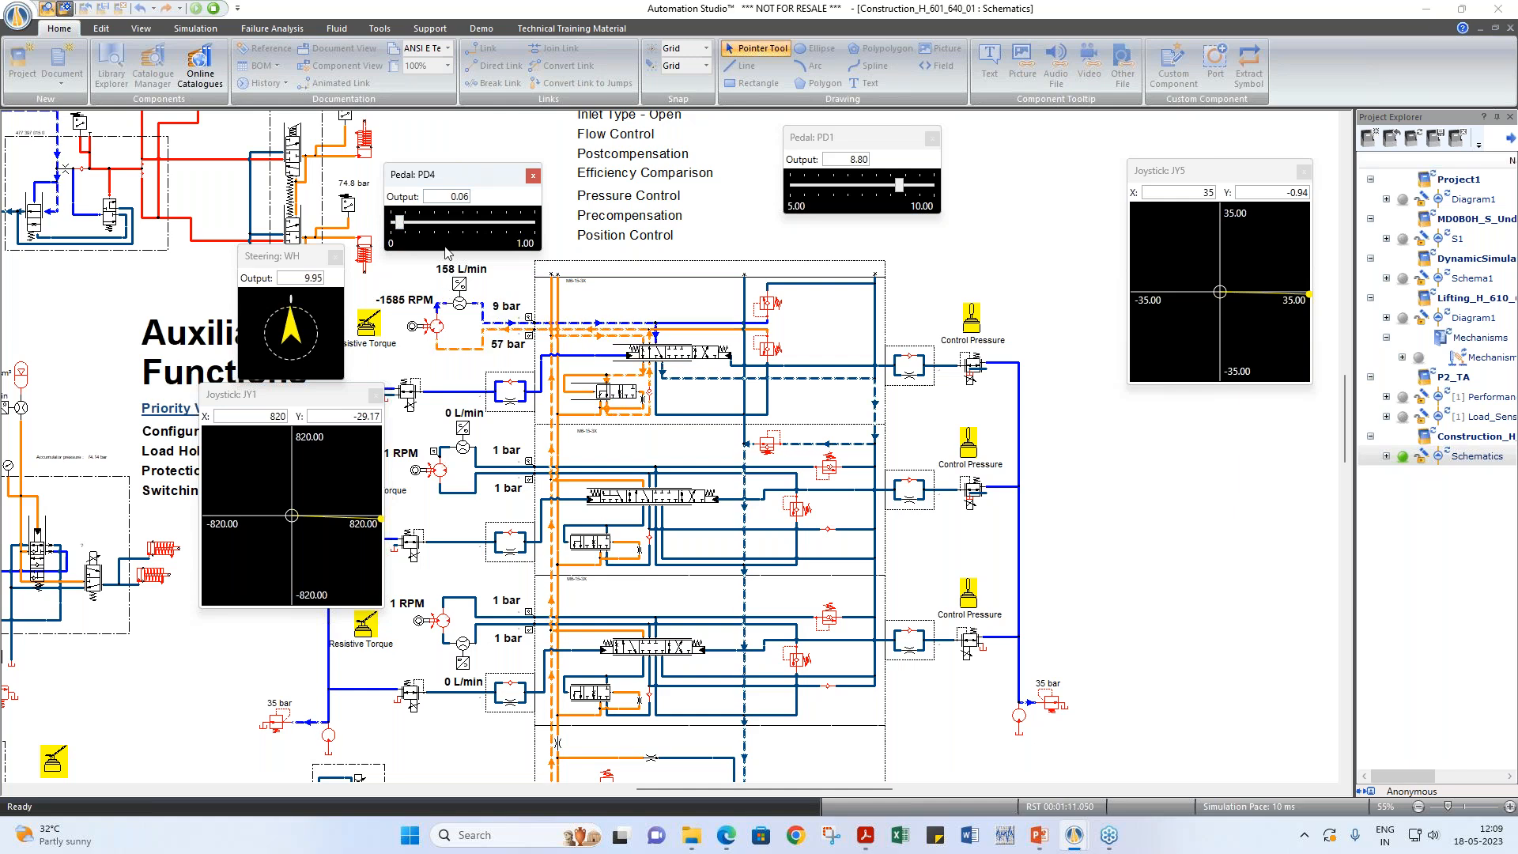
{"action": "left_click_drag", "start_coordinate": [399, 223], "coordinate": [408, 224]}
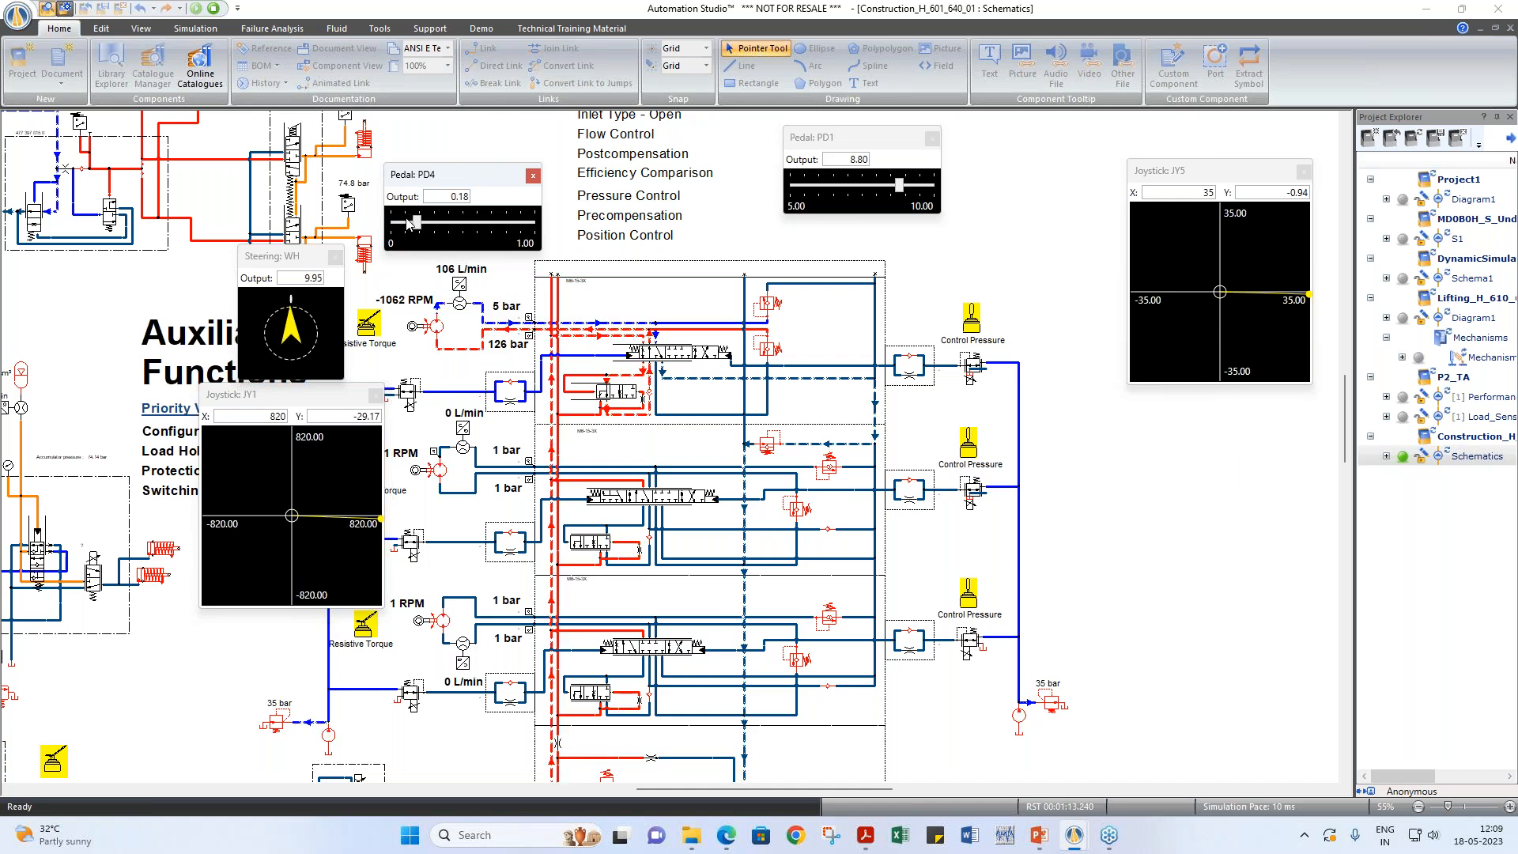
{"action": "key", "text": "Right"}
{"action": "key", "text": "Right"}
{"action": "key", "text": "Right"}
{"action": "key", "text": "Right"}
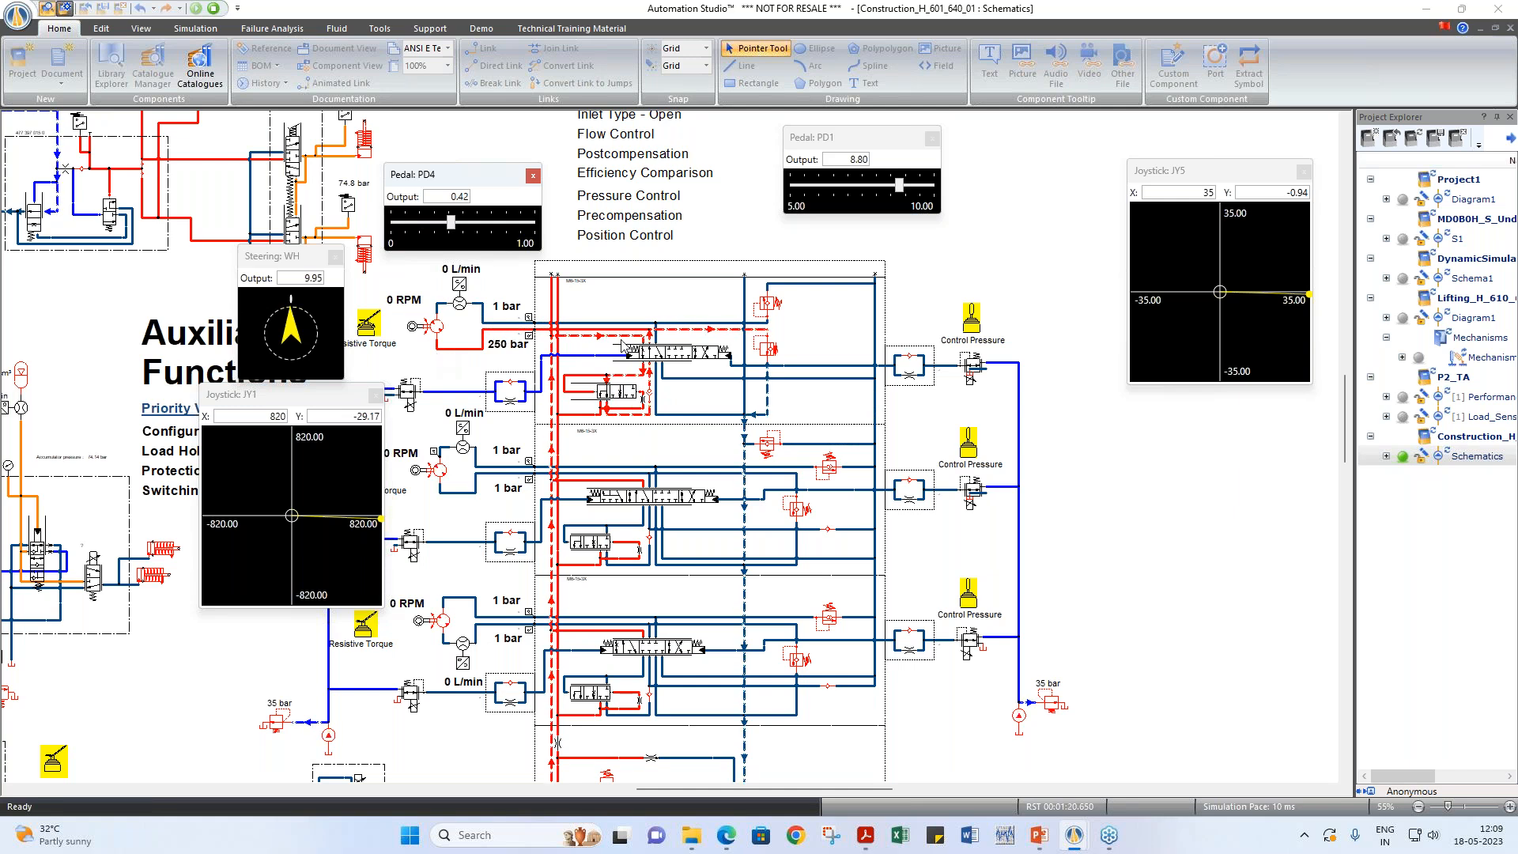
Step: Inspect the cracking pressure setting of the uppermost section's relief valve and return to the wheel loader schematic
{"action": "left_click", "coordinate": [767, 354]}
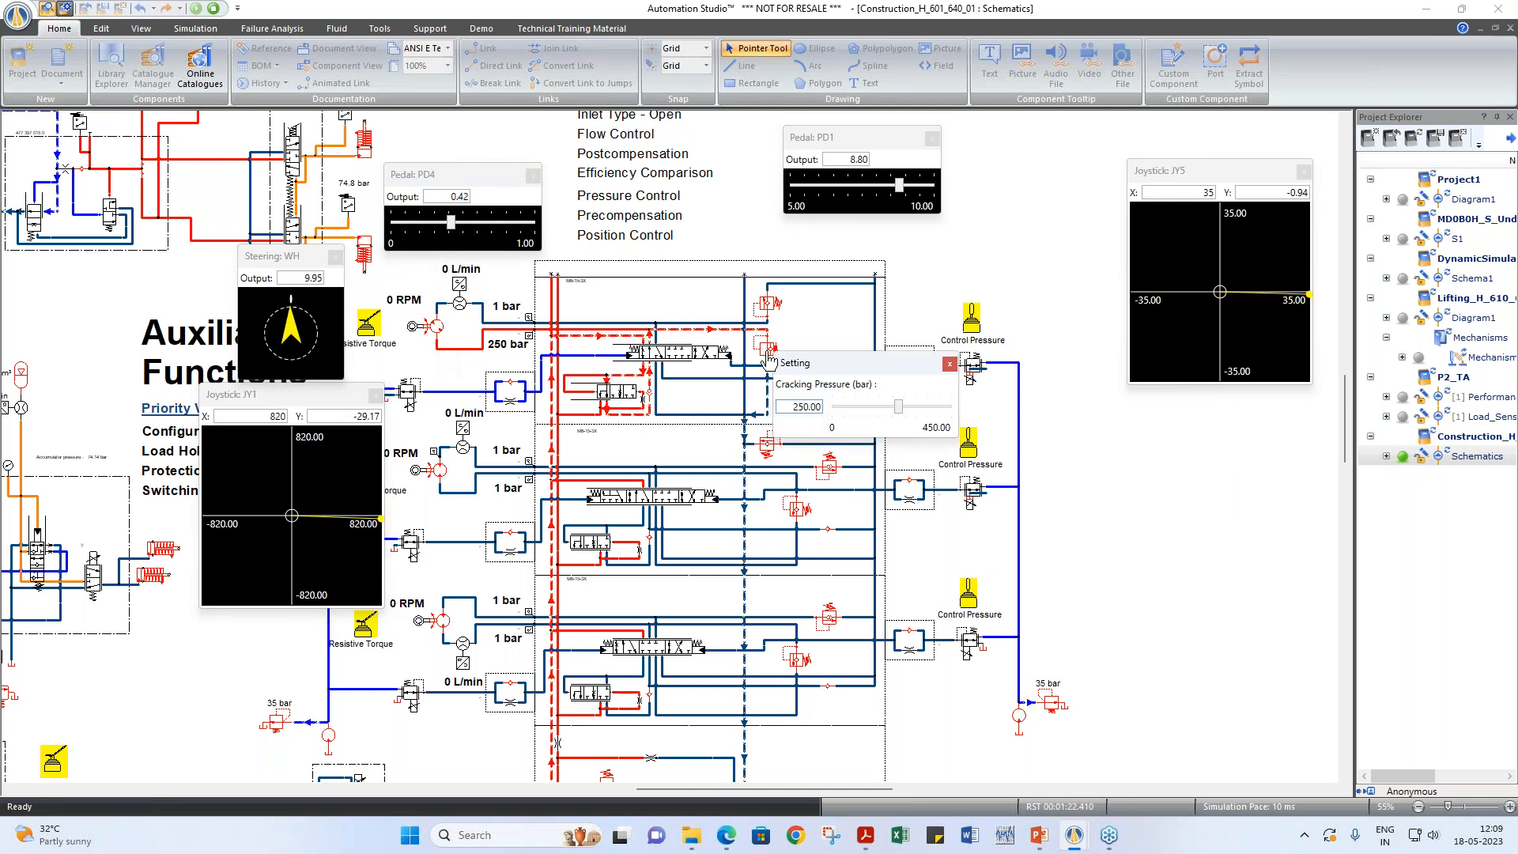
{"action": "double_click", "coordinate": [800, 408]}
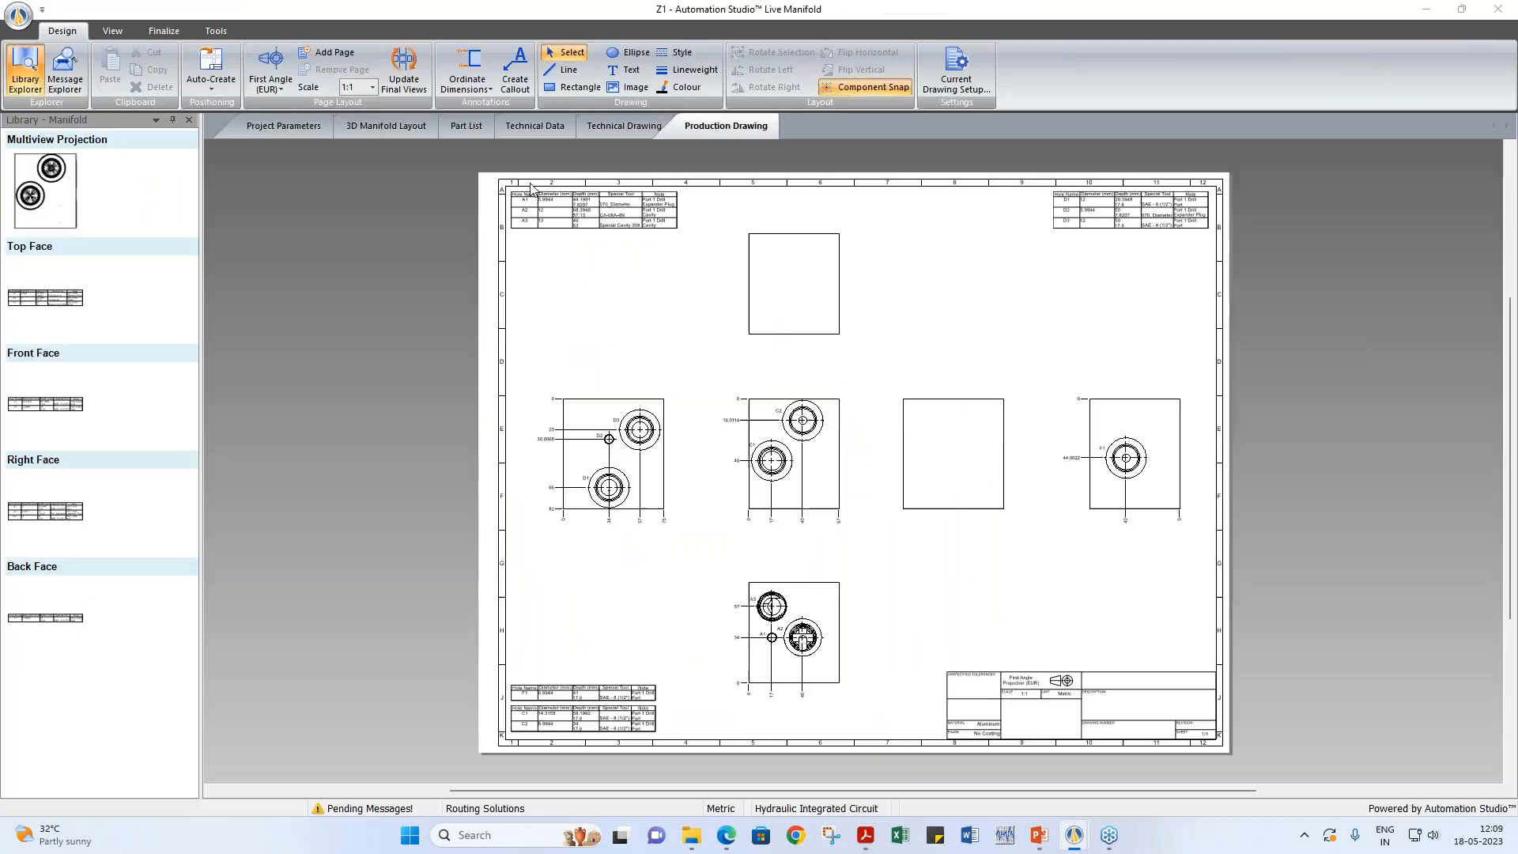
{"action": "left_click", "coordinate": [1073, 835]}
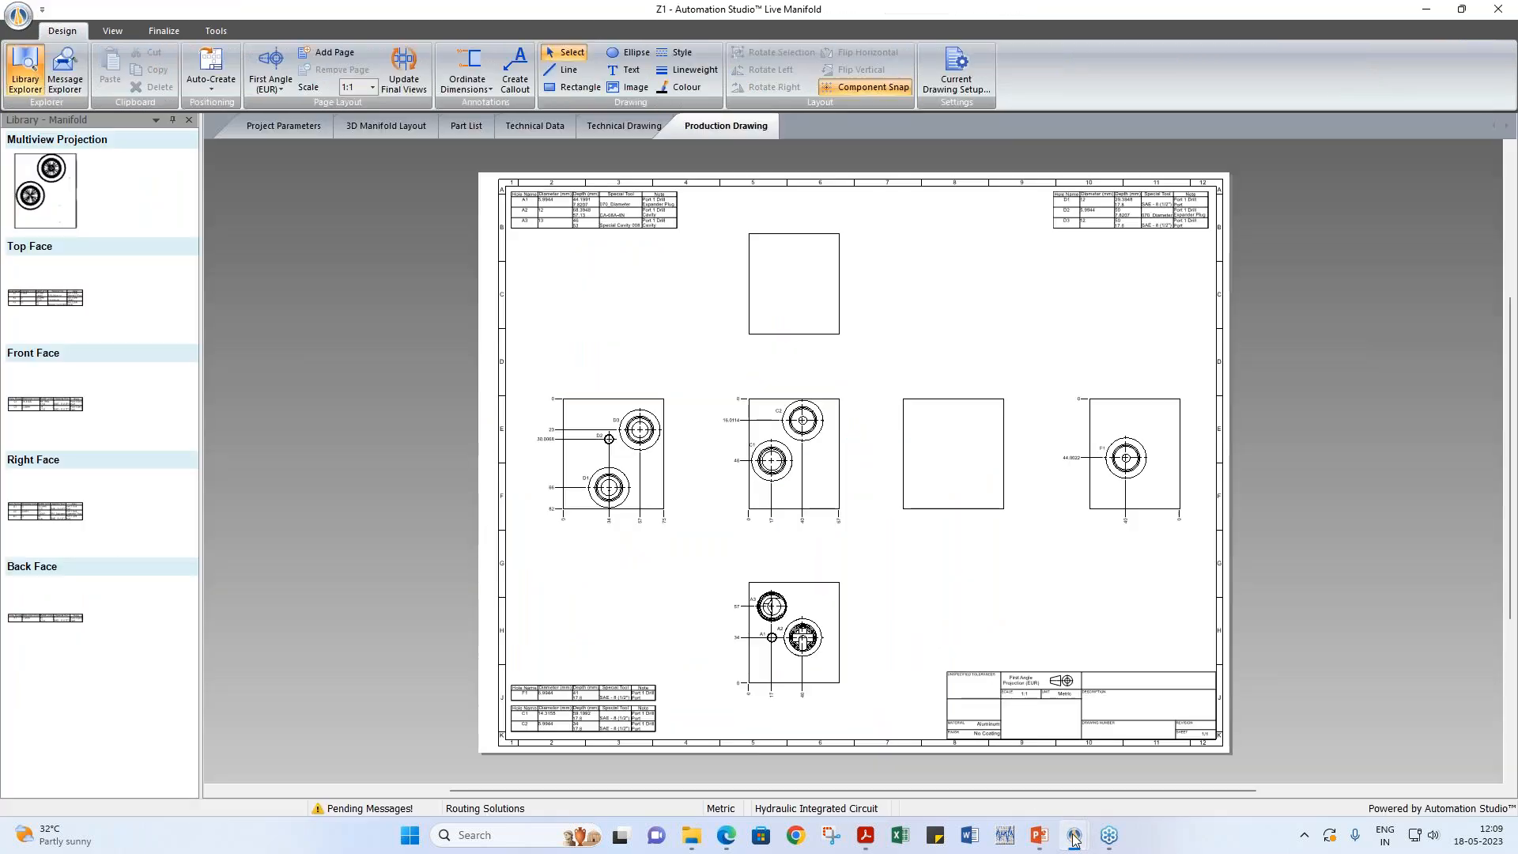
{"action": "mouse_move", "coordinate": [1073, 834]}
{"action": "left_click", "coordinate": [1022, 766]}
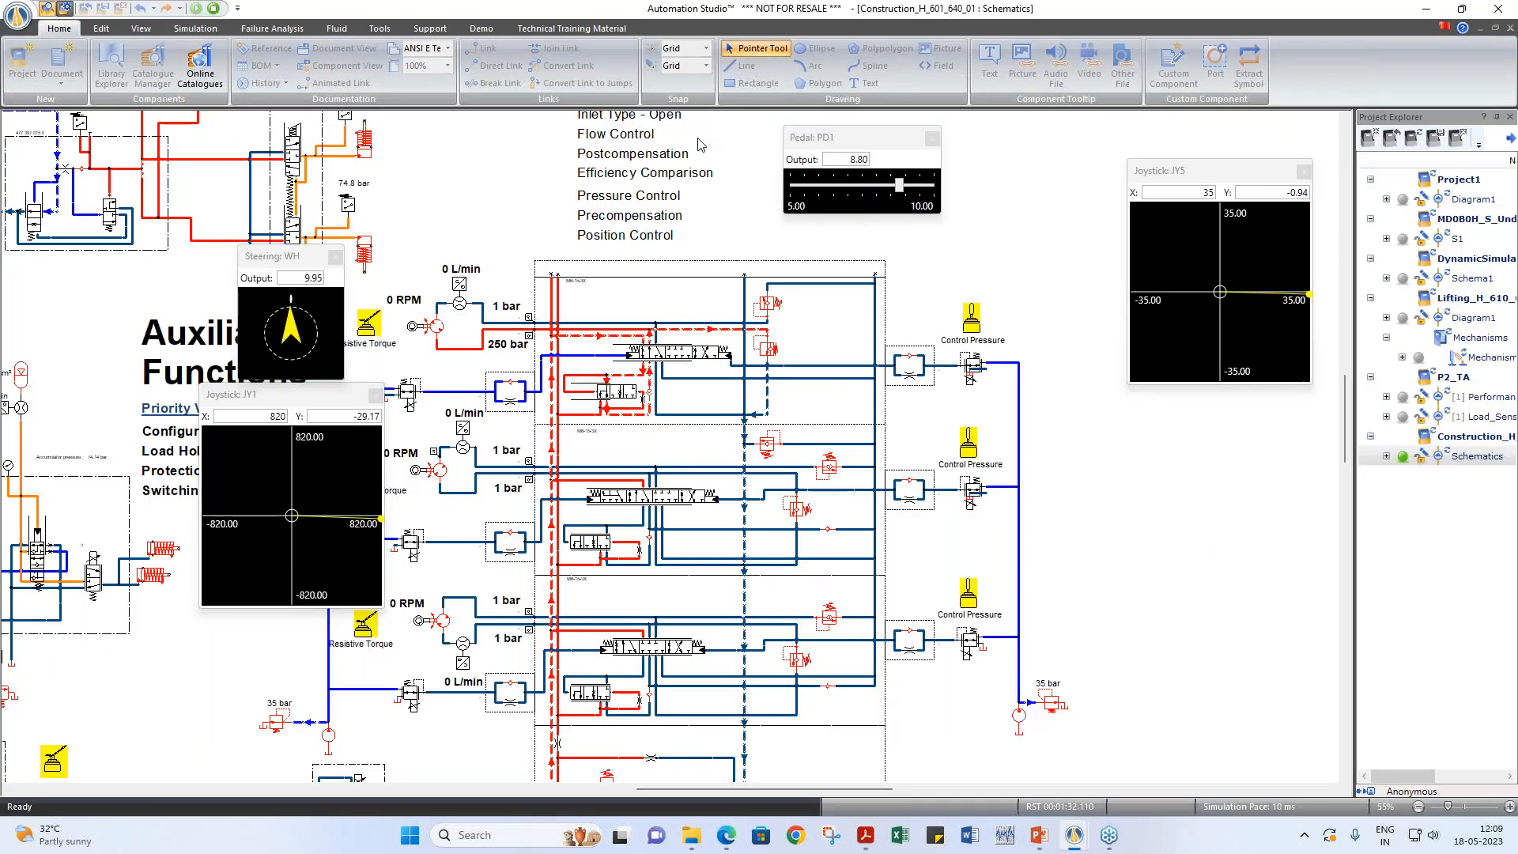
Step: Stop the wheel loader simulation and bring the complete schematic into view
{"action": "scroll", "coordinate": [534, 239], "scroll_direction": "down", "scroll_amount": 2}
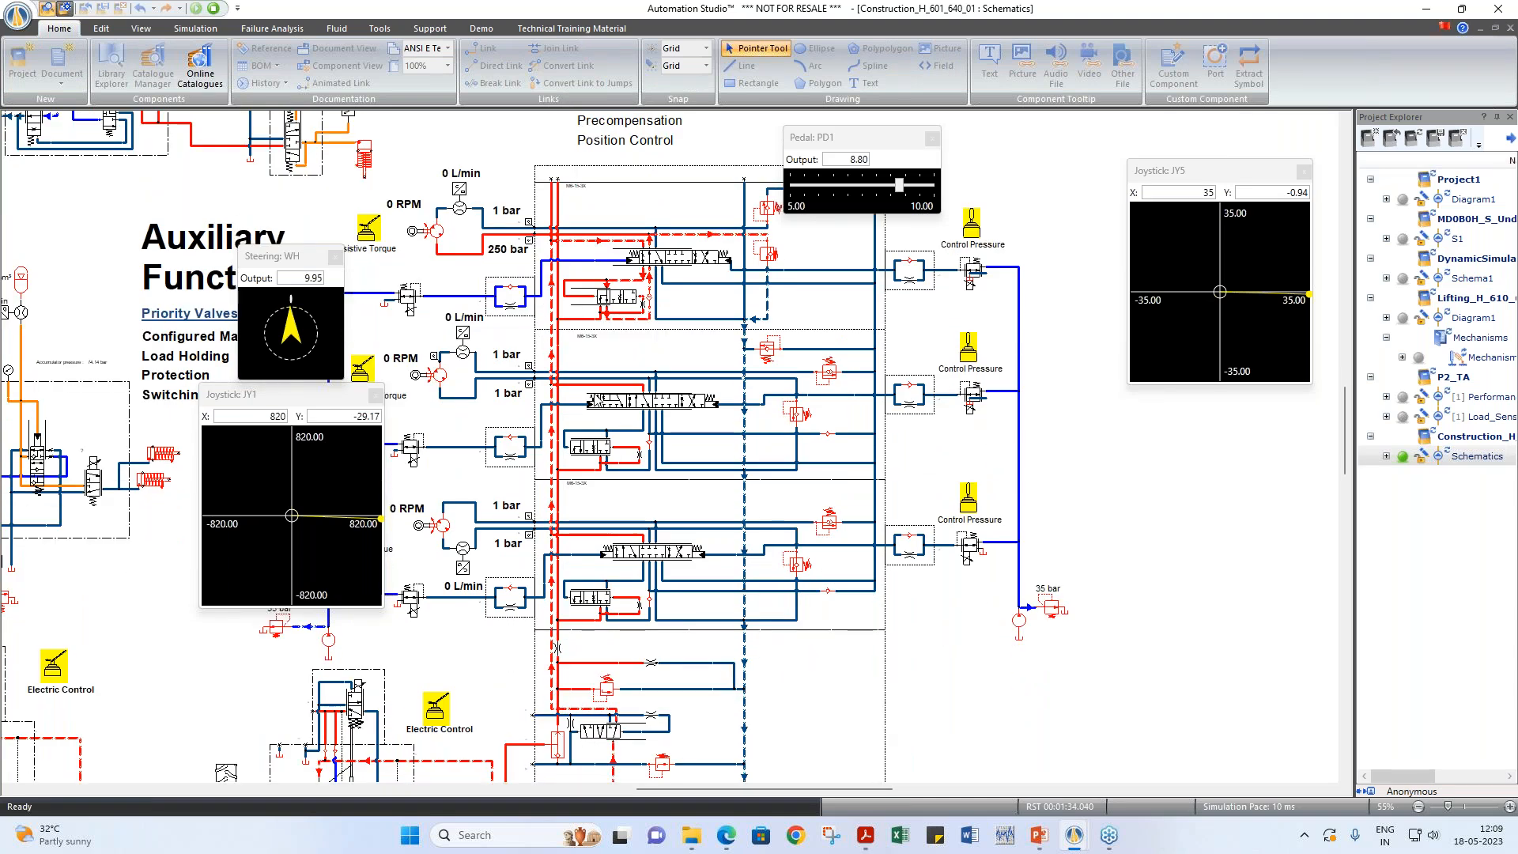
{"action": "scroll", "coordinate": [534, 240], "scroll_direction": "down", "scroll_amount": 4}
{"action": "left_click", "coordinate": [213, 8]}
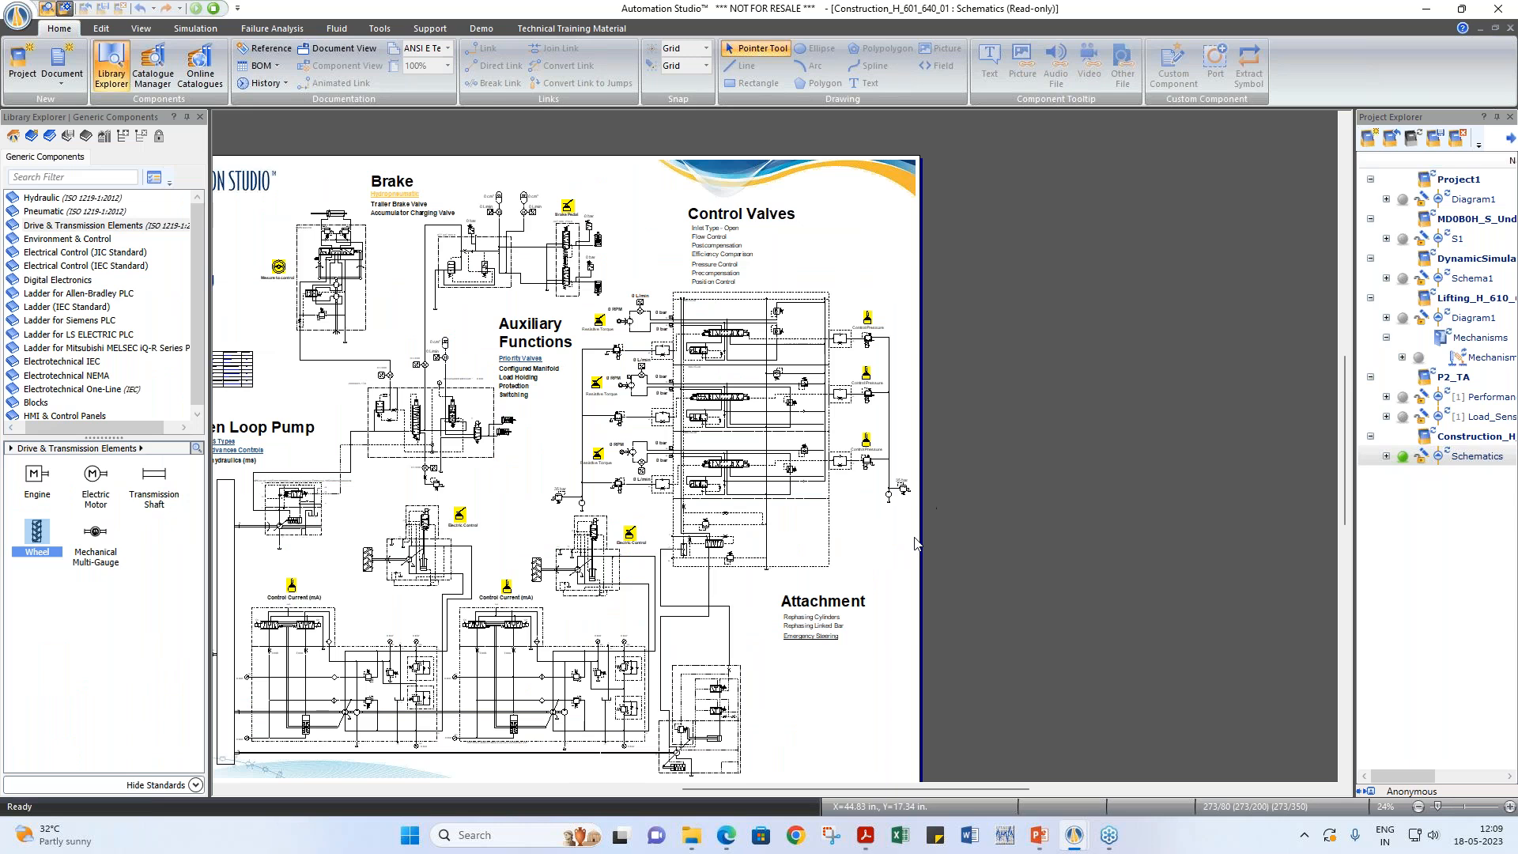
{"action": "left_click_drag", "start_coordinate": [816, 788], "coordinate": [783, 803]}
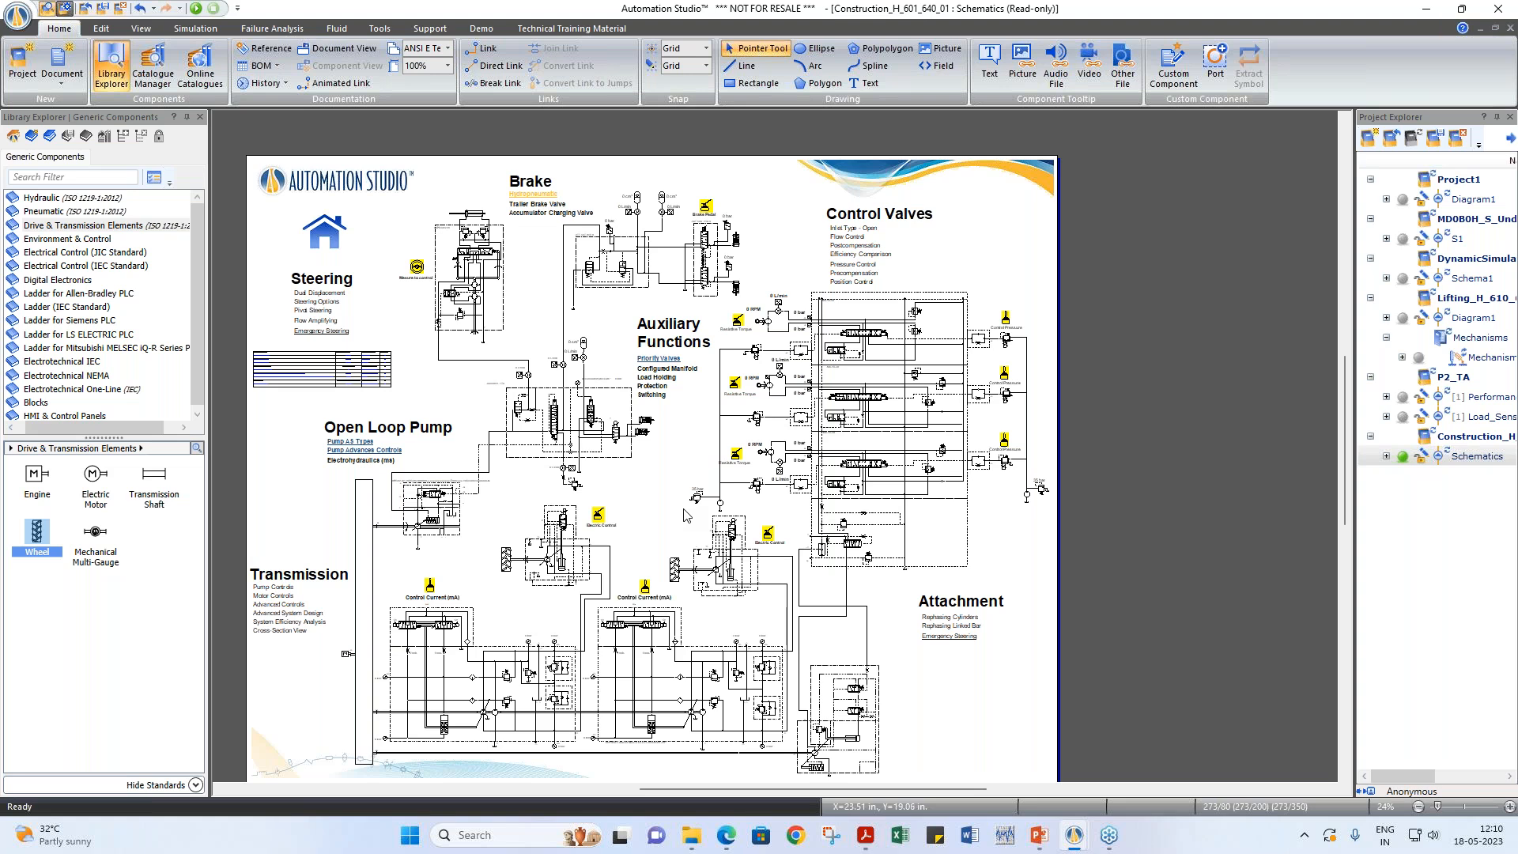
Step: Open the video ExcavatorSimplified_HE3_551_631_01.mp4 of the Simplified Excavator from the Demonstration catalogue
{"action": "left_click", "coordinate": [154, 75]}
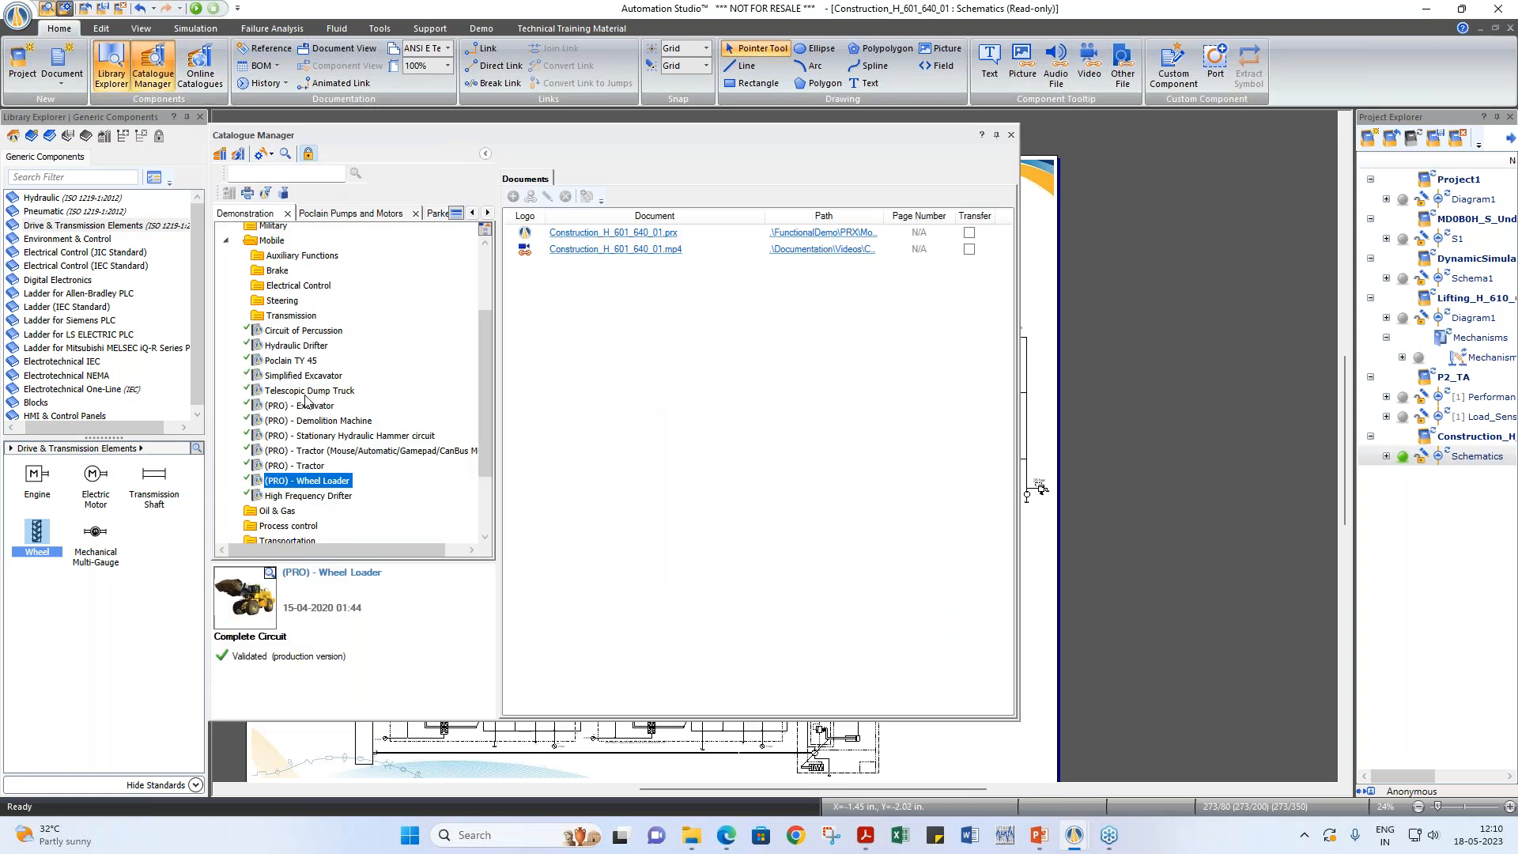
{"action": "left_click", "coordinate": [306, 377]}
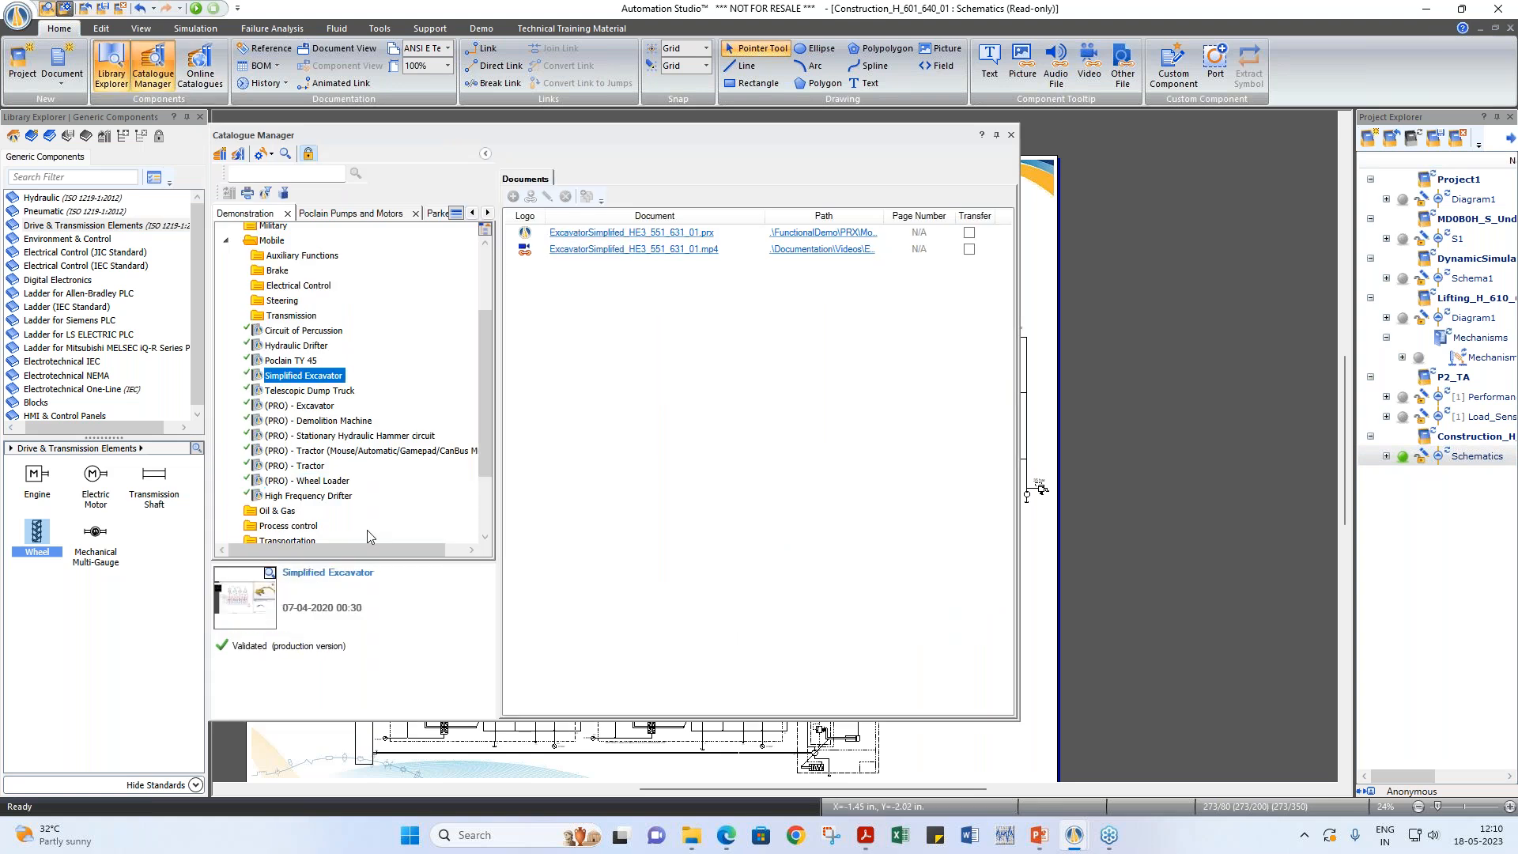
{"action": "left_click", "coordinate": [708, 253]}
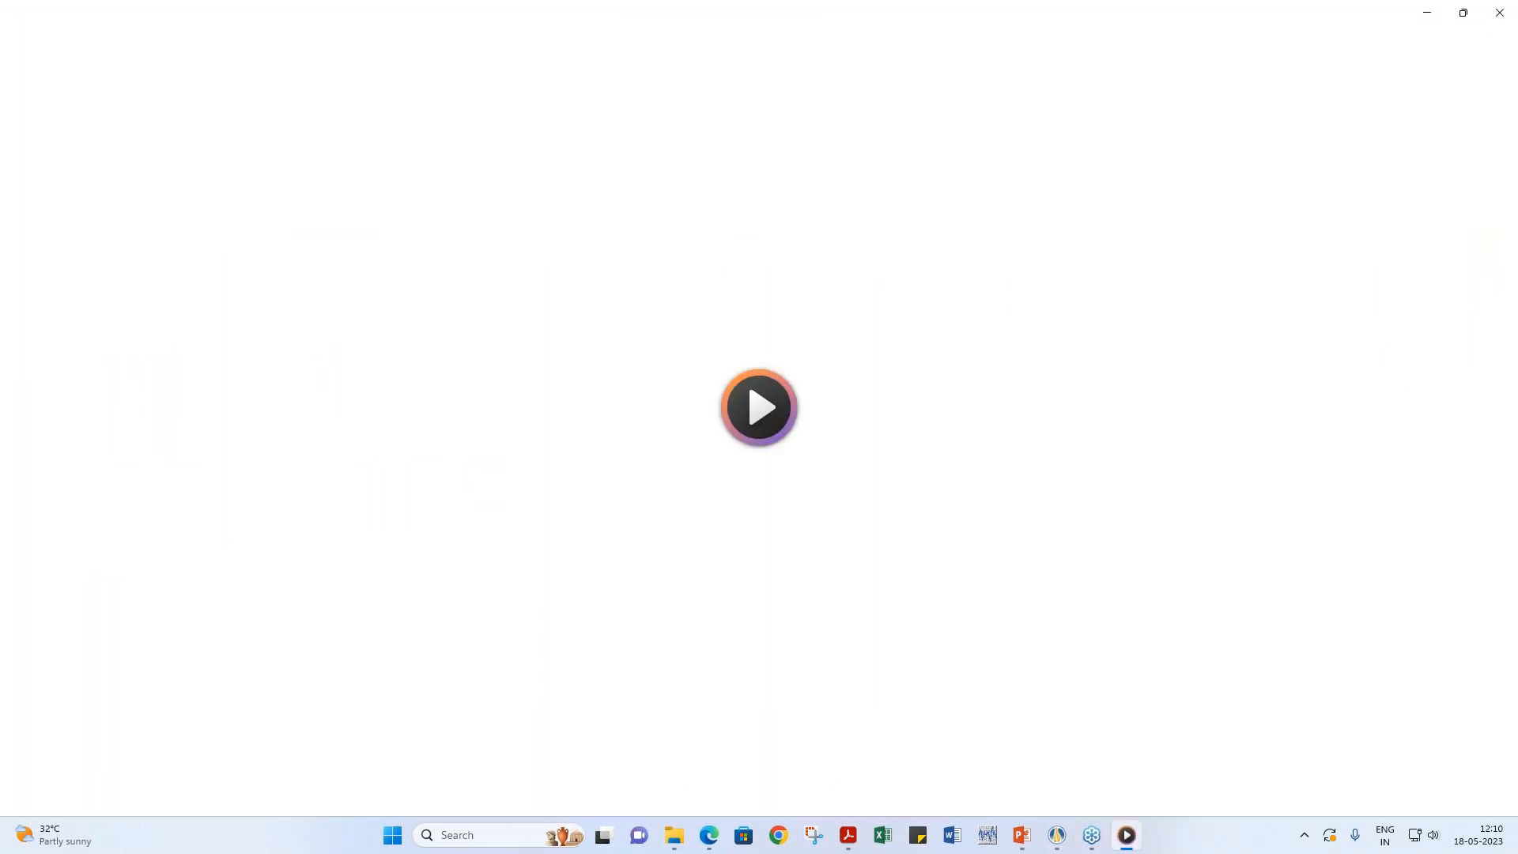
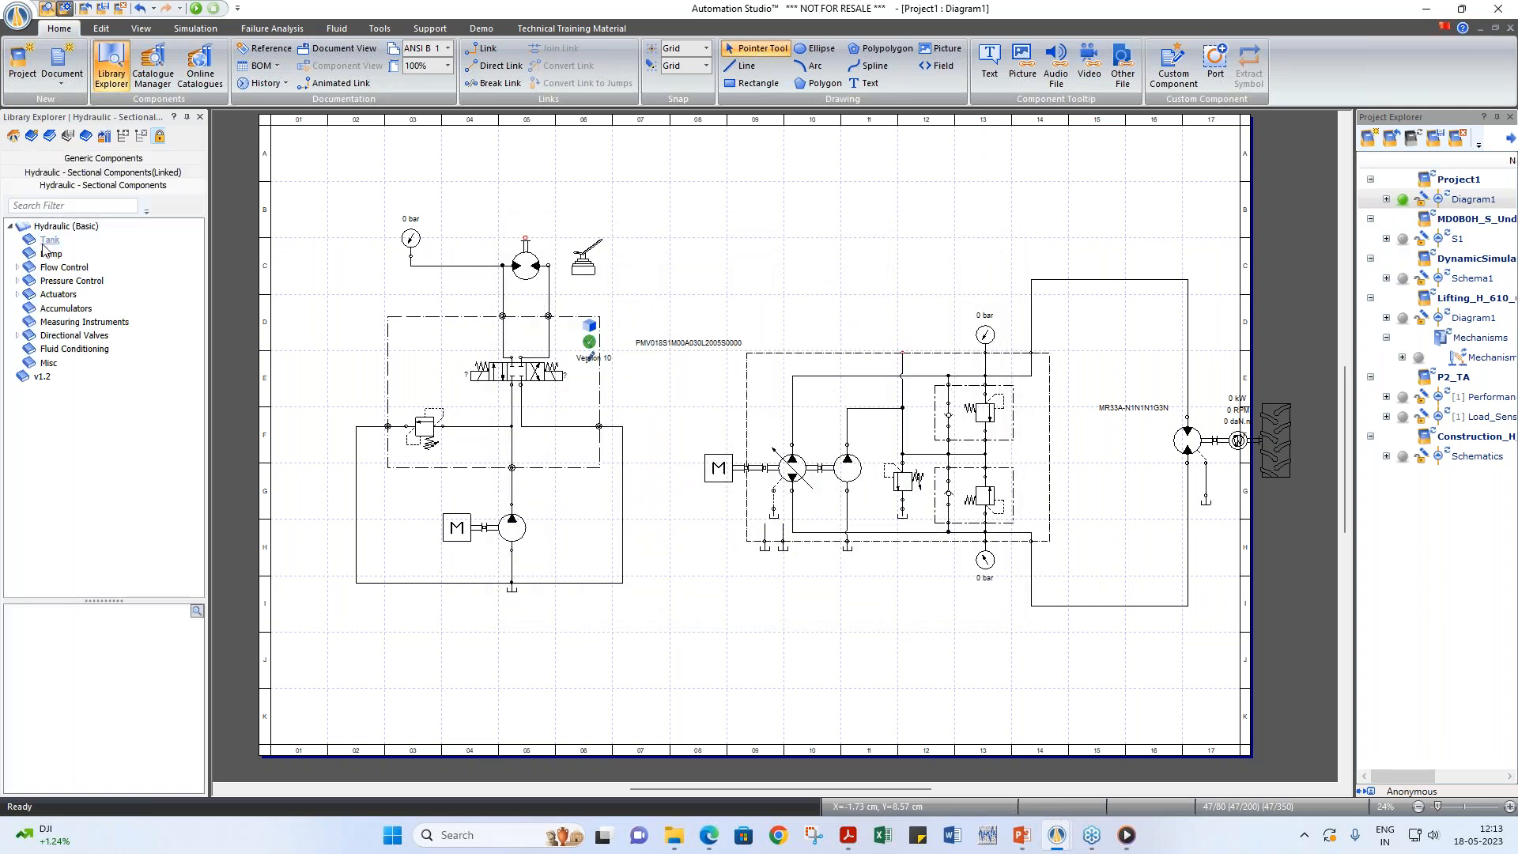
Step: Place a sectional Hydrostatic Reservoir and a Unidirectional Gear Pump side by side below the circuits in Diagram1
{"action": "left_click", "coordinate": [46, 242]}
{"action": "left_click_drag", "start_coordinate": [49, 646], "coordinate": [627, 643]}
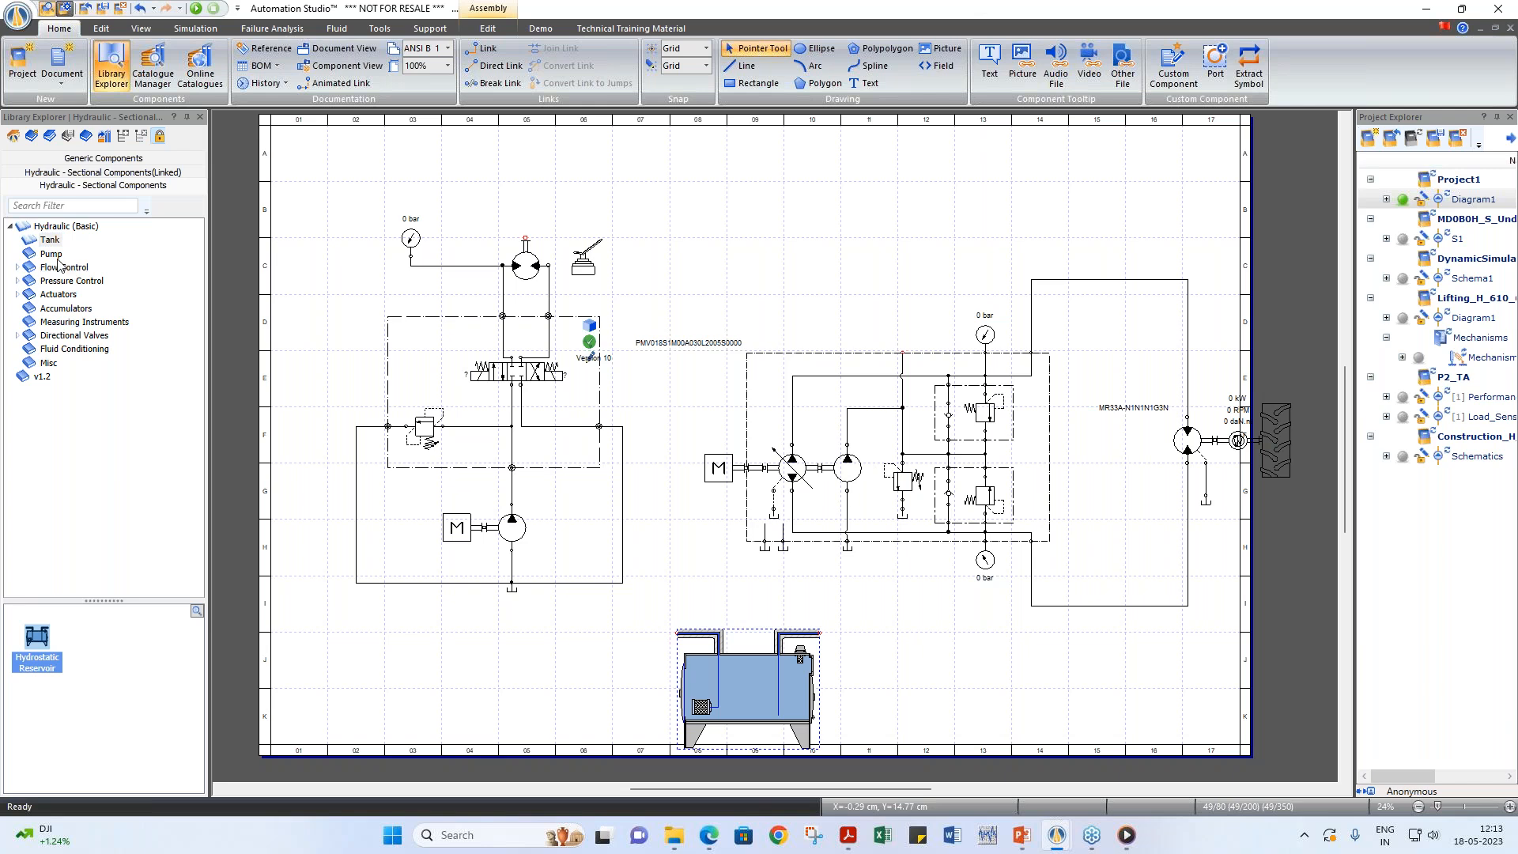
{"action": "left_click", "coordinate": [51, 253]}
{"action": "left_click_drag", "start_coordinate": [36, 637], "coordinate": [915, 655]}
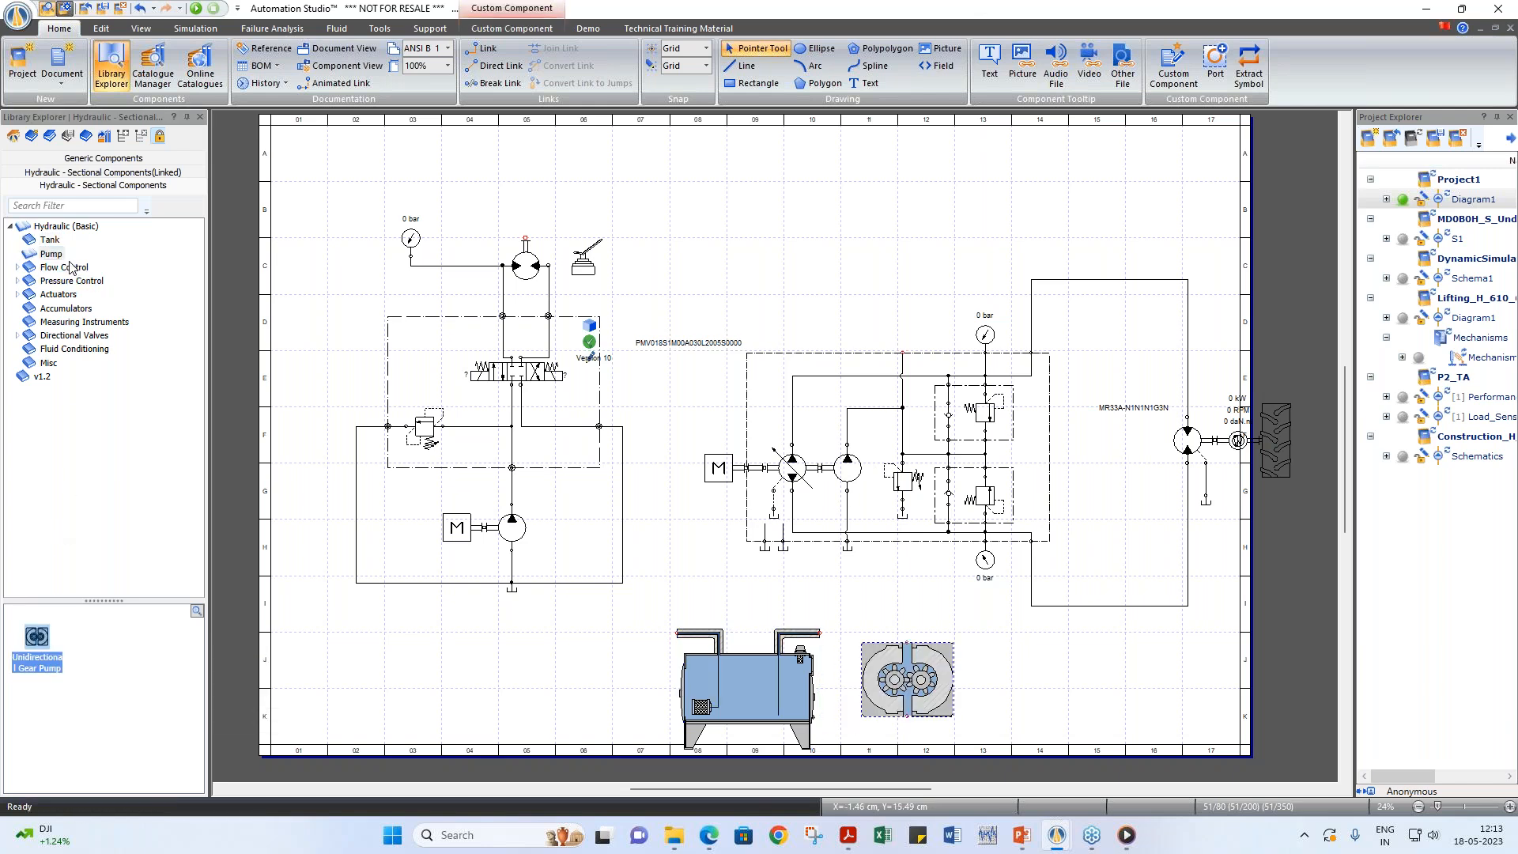
Step: Place a Piston Direct Acting Relief Valve from the sectional pressure control components beside the gear pump
{"action": "left_click", "coordinate": [18, 267]}
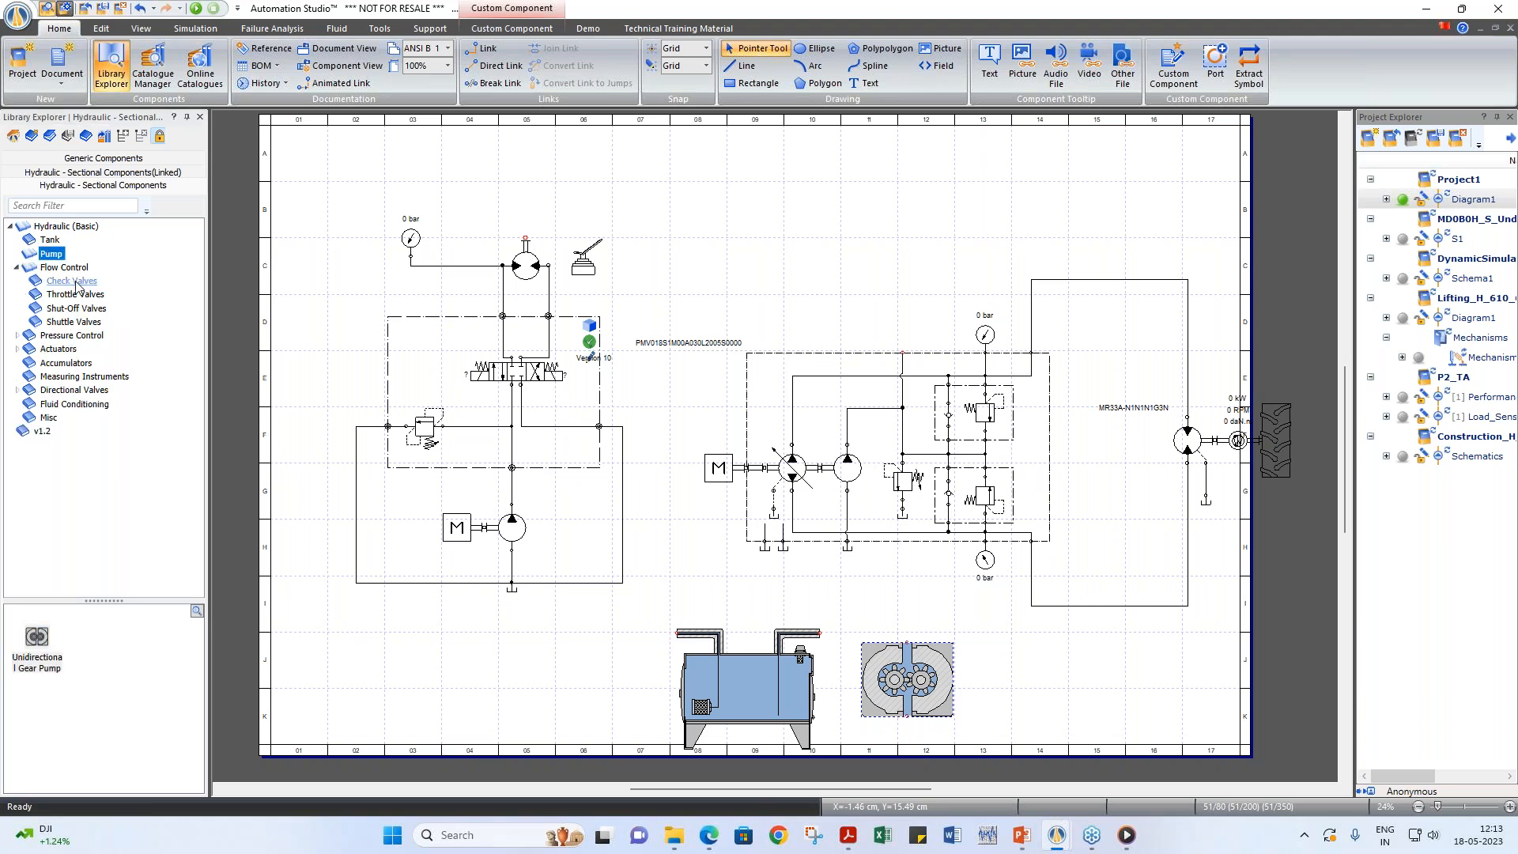
{"action": "left_click", "coordinate": [73, 281]}
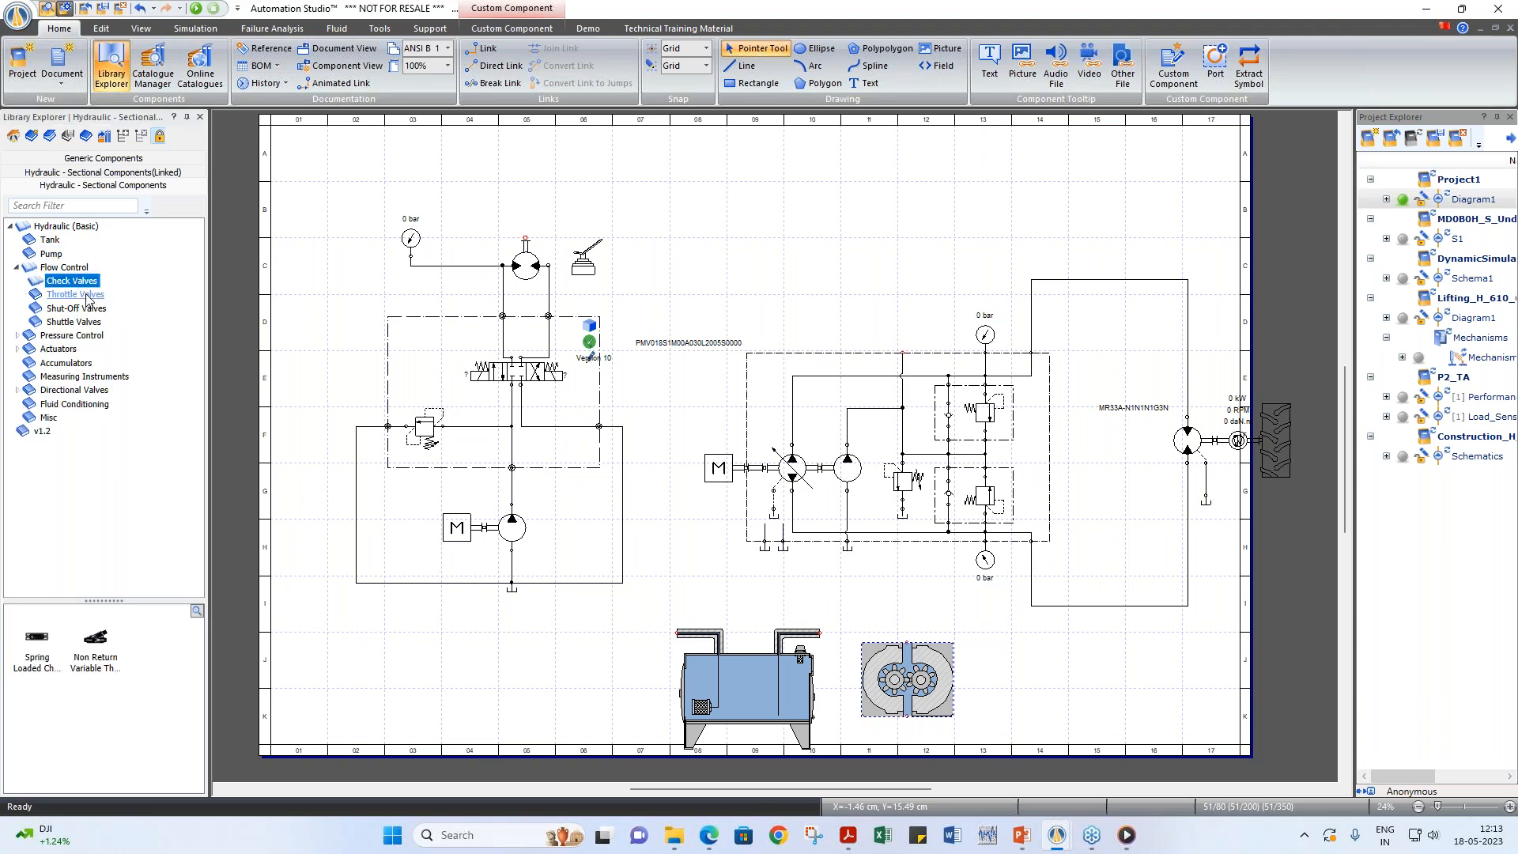
{"action": "left_click", "coordinate": [17, 335]}
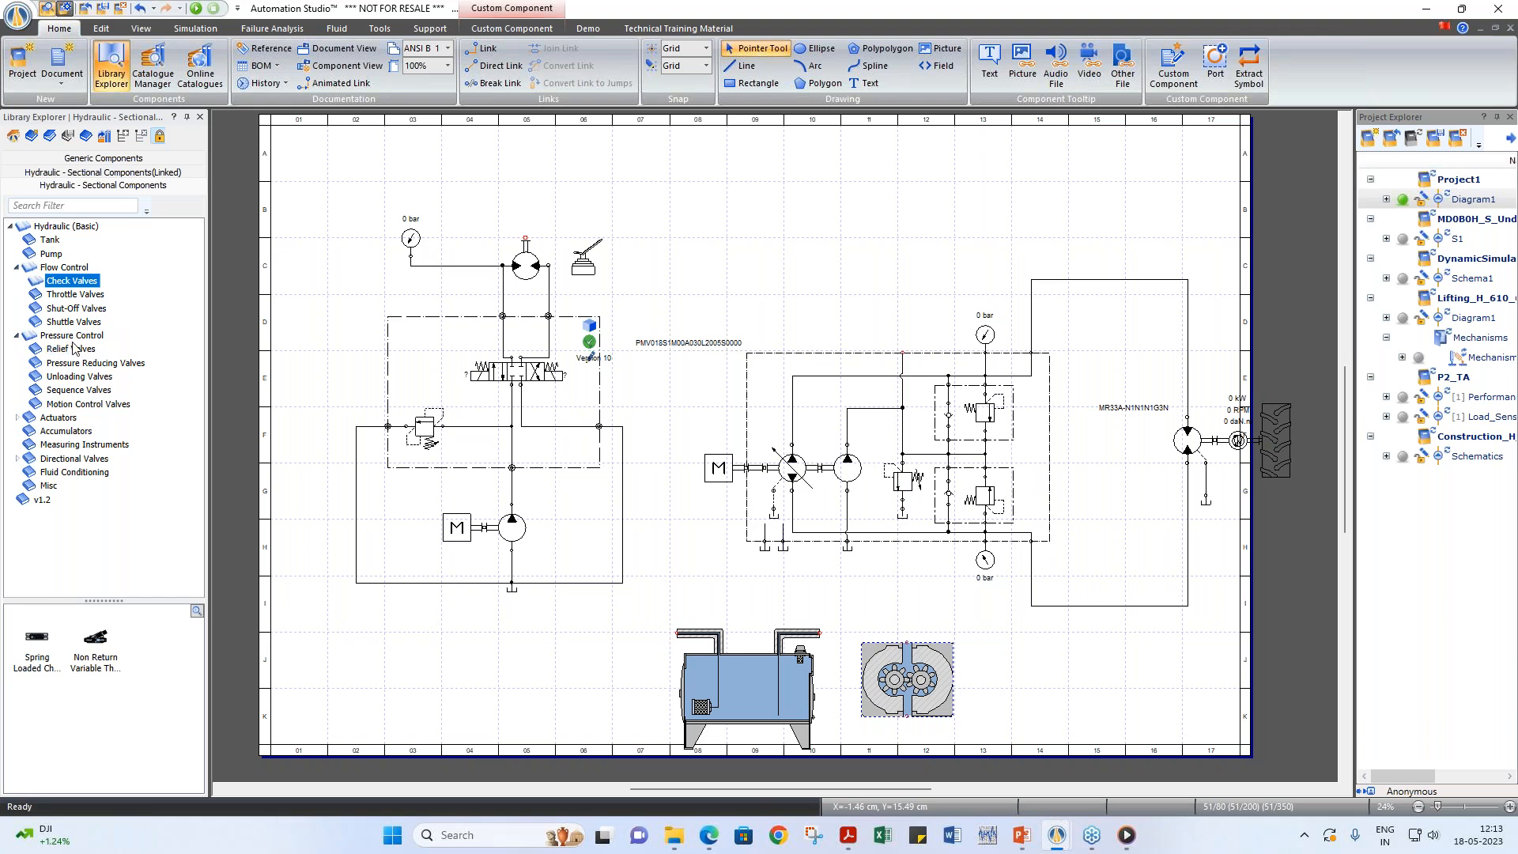
{"action": "left_click", "coordinate": [73, 348]}
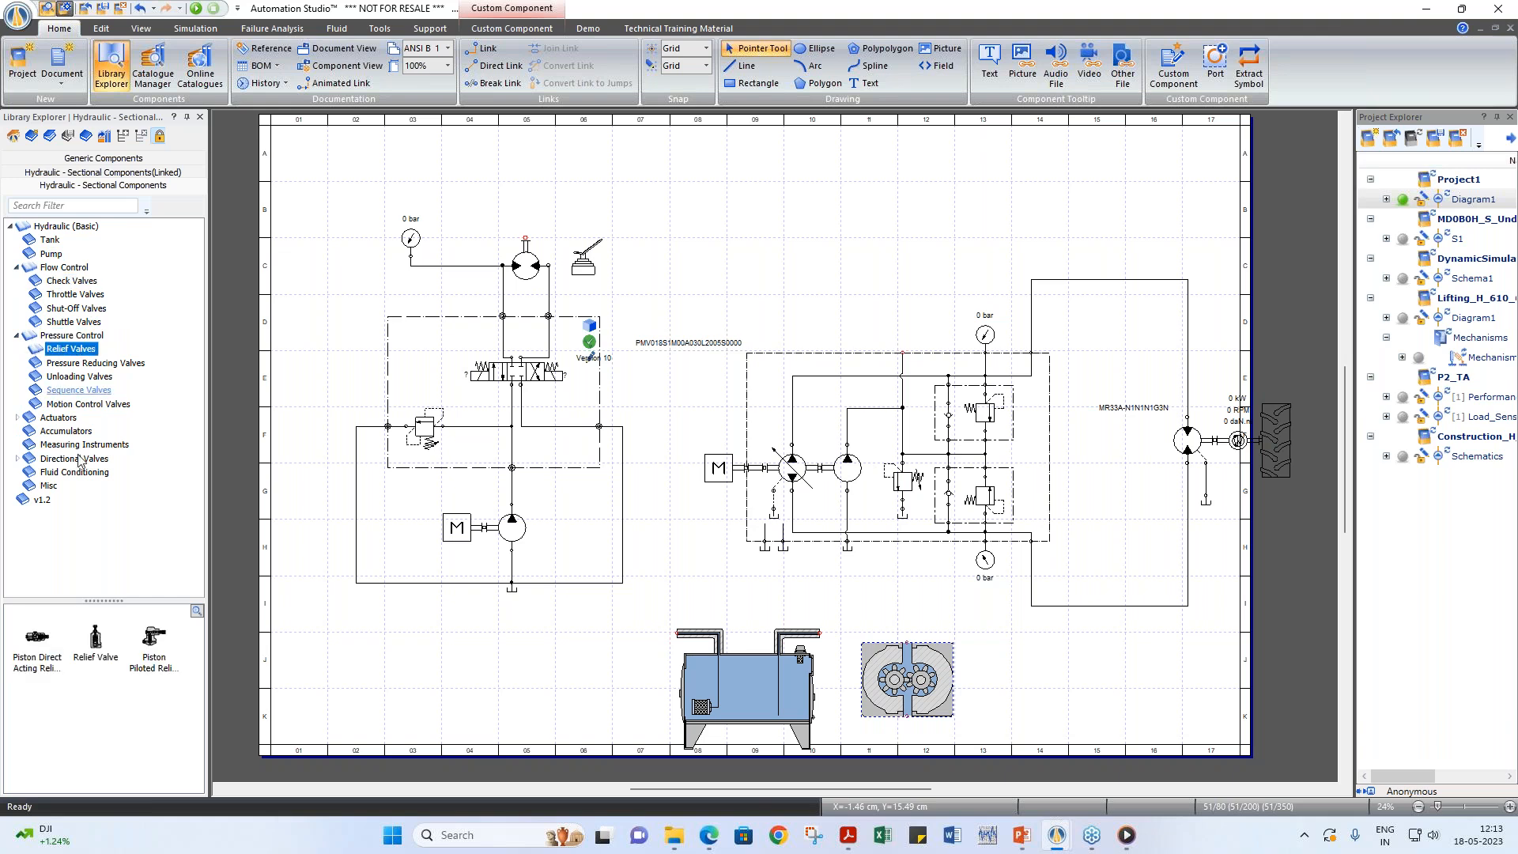
{"action": "left_click", "coordinate": [37, 638]}
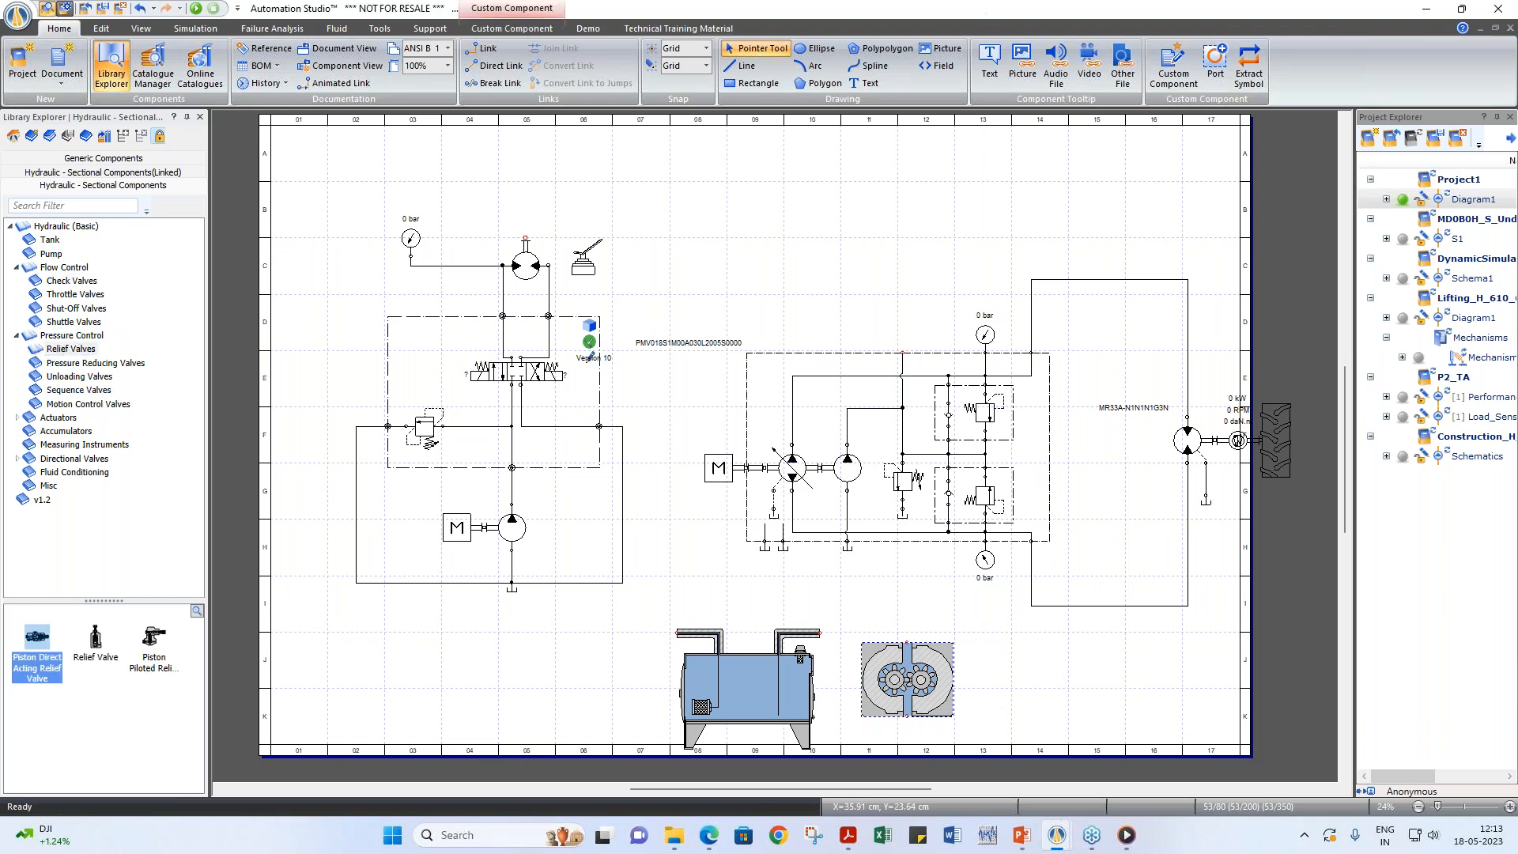
{"action": "left_click_drag", "start_coordinate": [37, 639], "coordinate": [1081, 674]}
{"action": "scroll", "coordinate": [1075, 755], "scroll_direction": "up", "scroll_amount": 3}
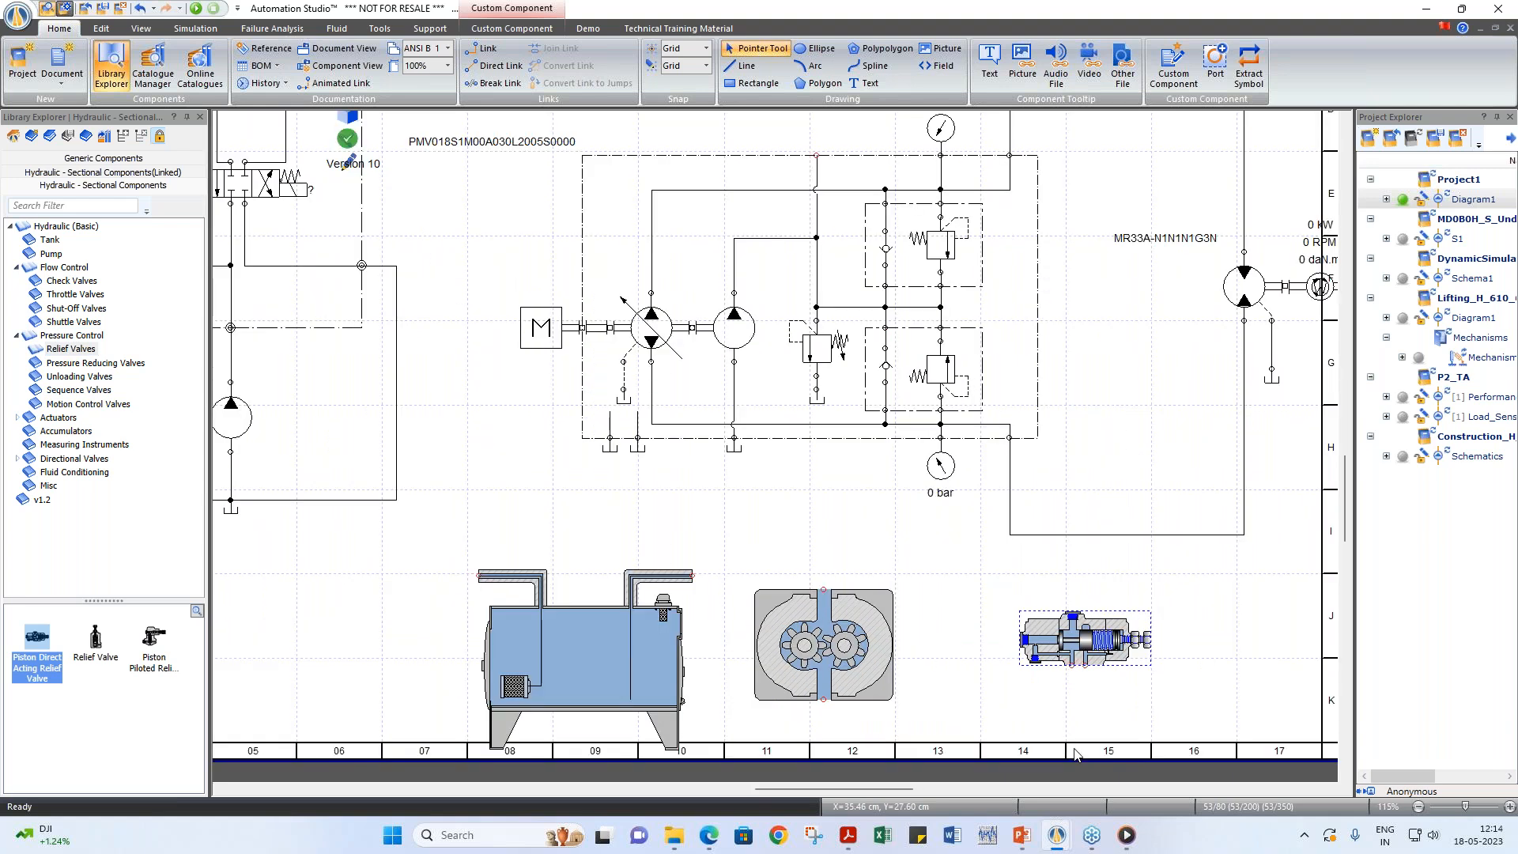
{"action": "scroll", "coordinate": [1075, 755], "scroll_direction": "up", "scroll_amount": 2}
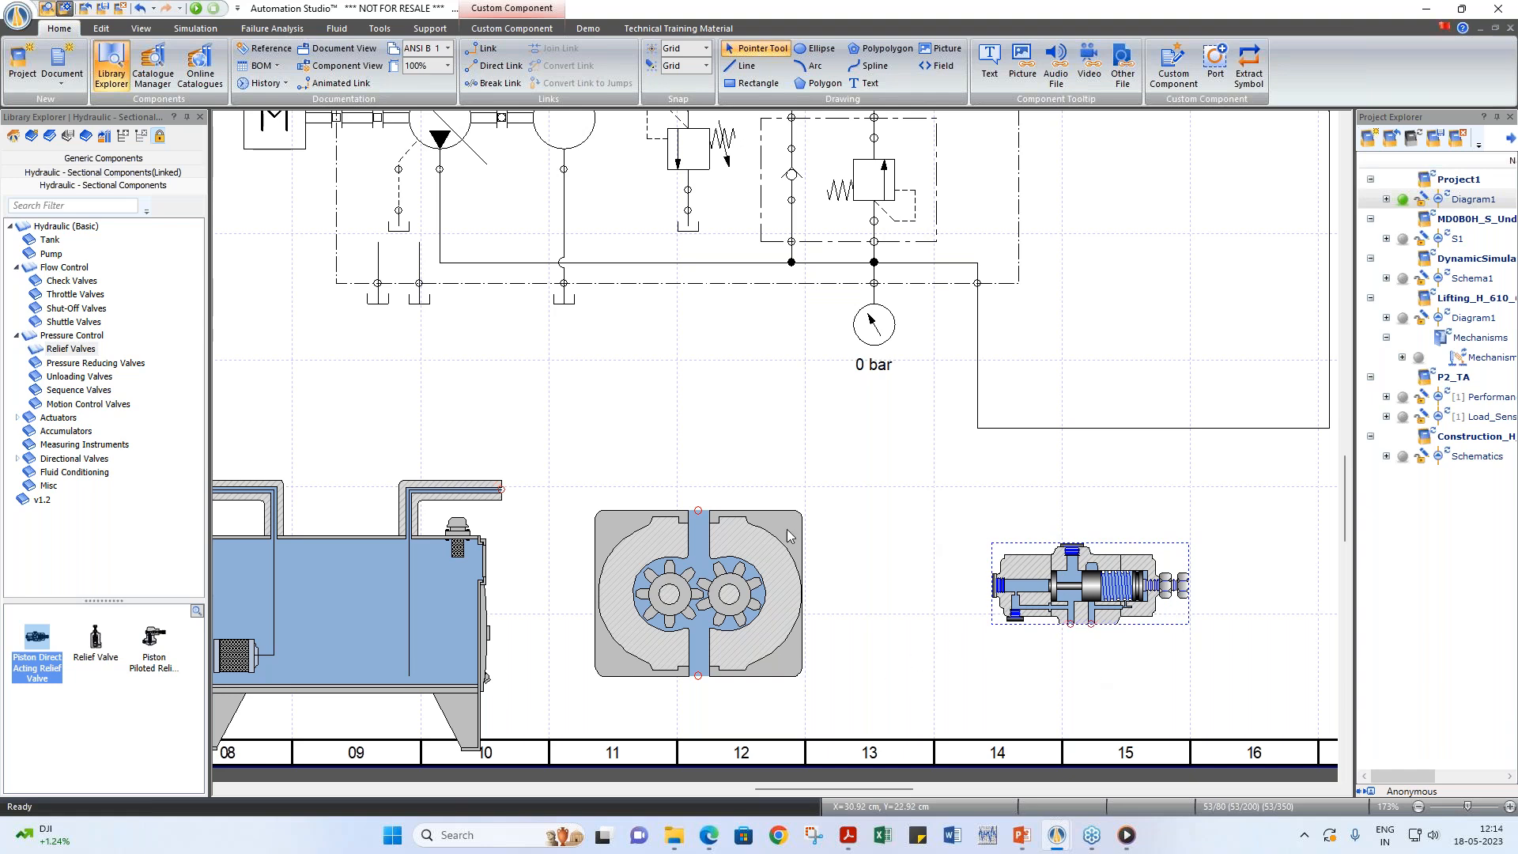
Step: Look through the sectional unloading valves and sequence valves among the hydraulic pressure control components
{"action": "scroll", "coordinate": [871, 606], "scroll_direction": "down", "scroll_amount": 2}
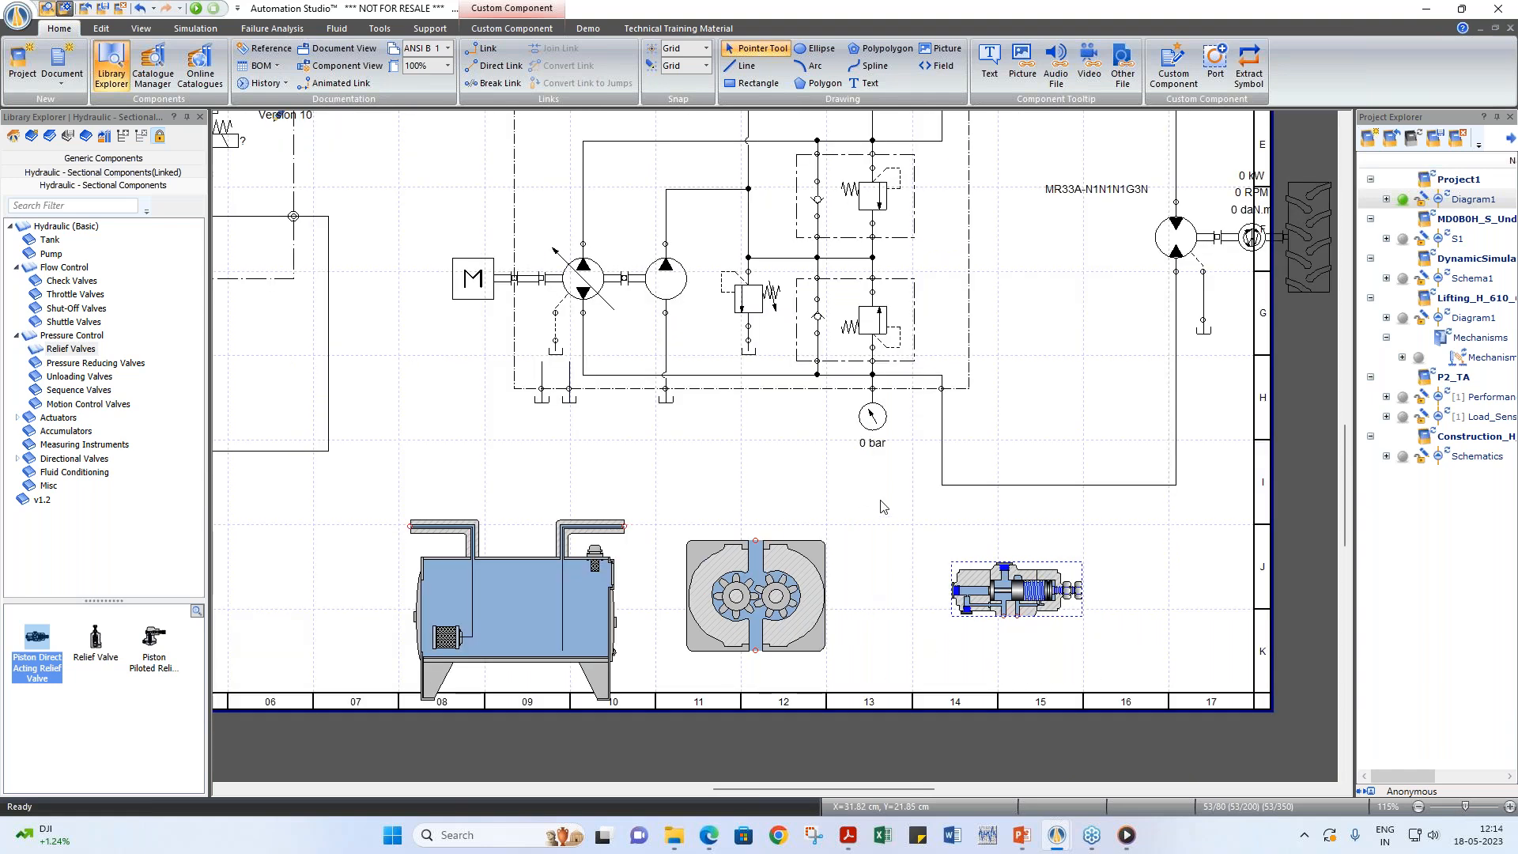
{"action": "left_click", "coordinate": [86, 364]}
{"action": "left_click", "coordinate": [85, 377]}
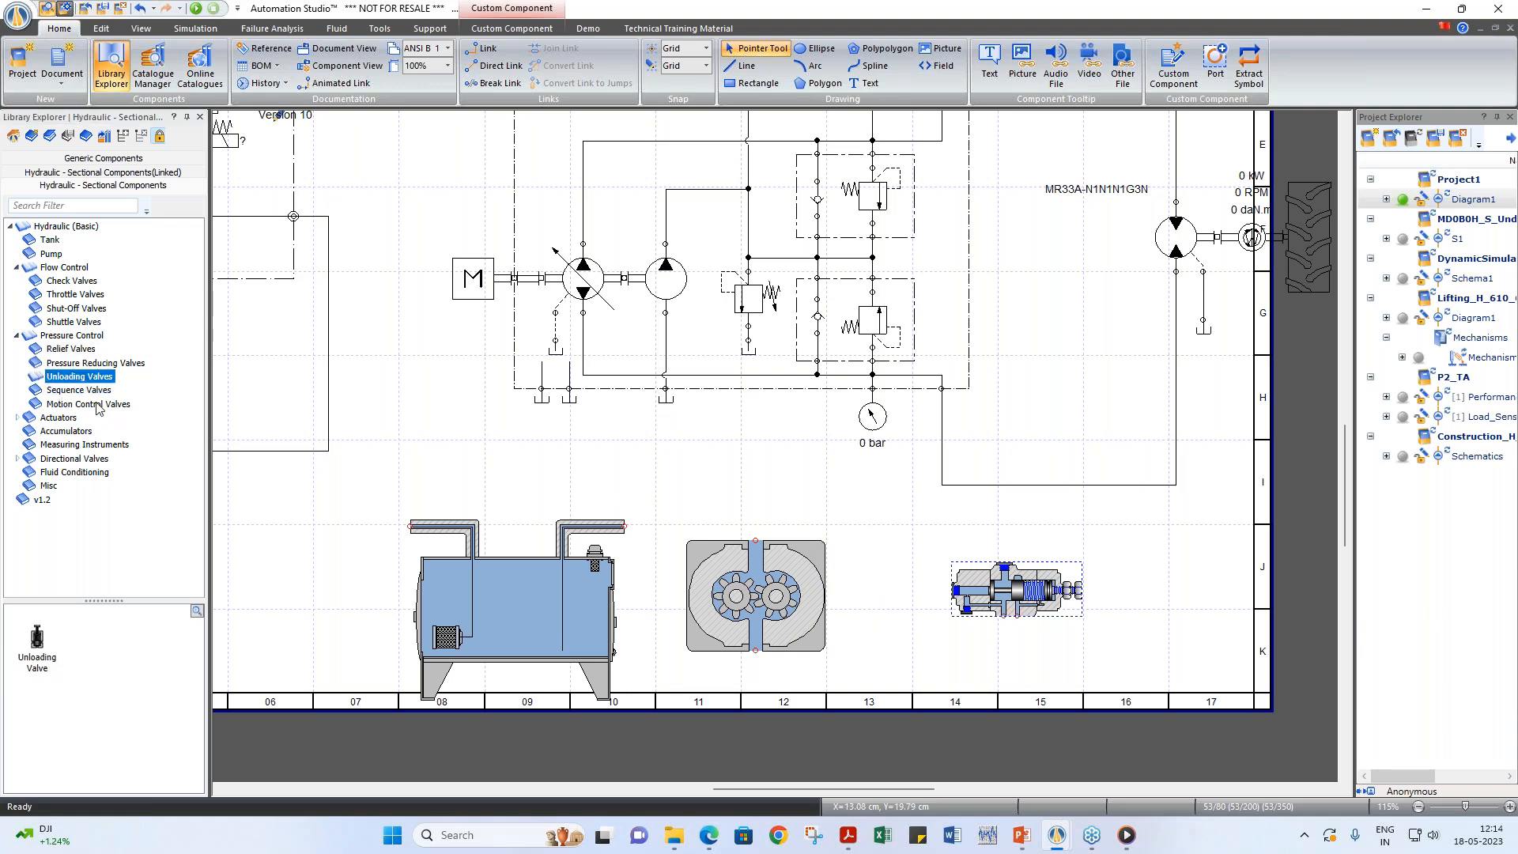
{"action": "left_click", "coordinate": [79, 390]}
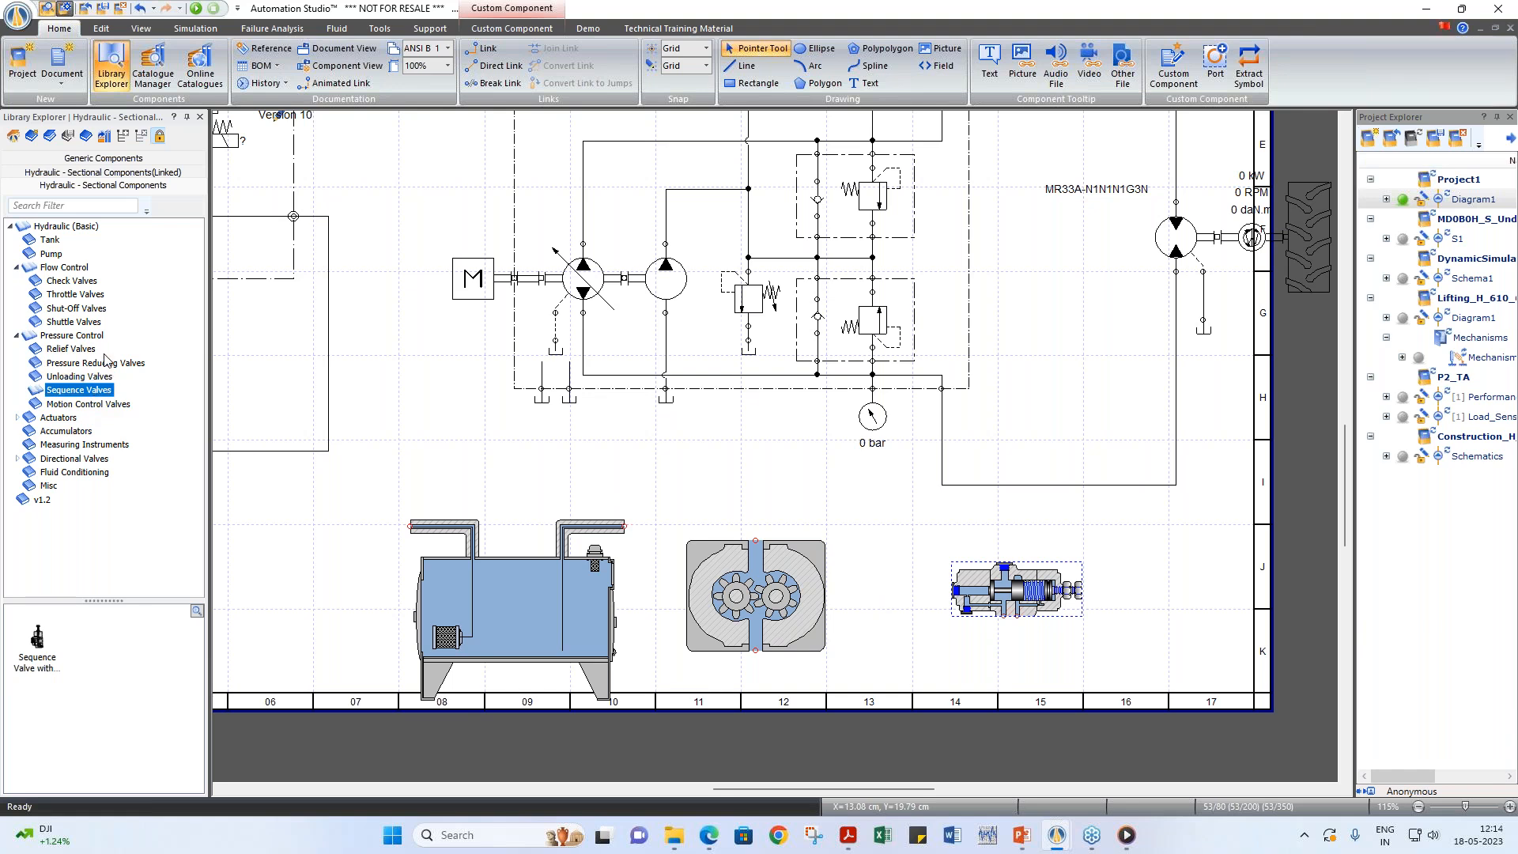
Step: Browse the Illustrated Libraries examples under Training Oriented Demo in the Demonstration catalogue
{"action": "left_click", "coordinate": [154, 72]}
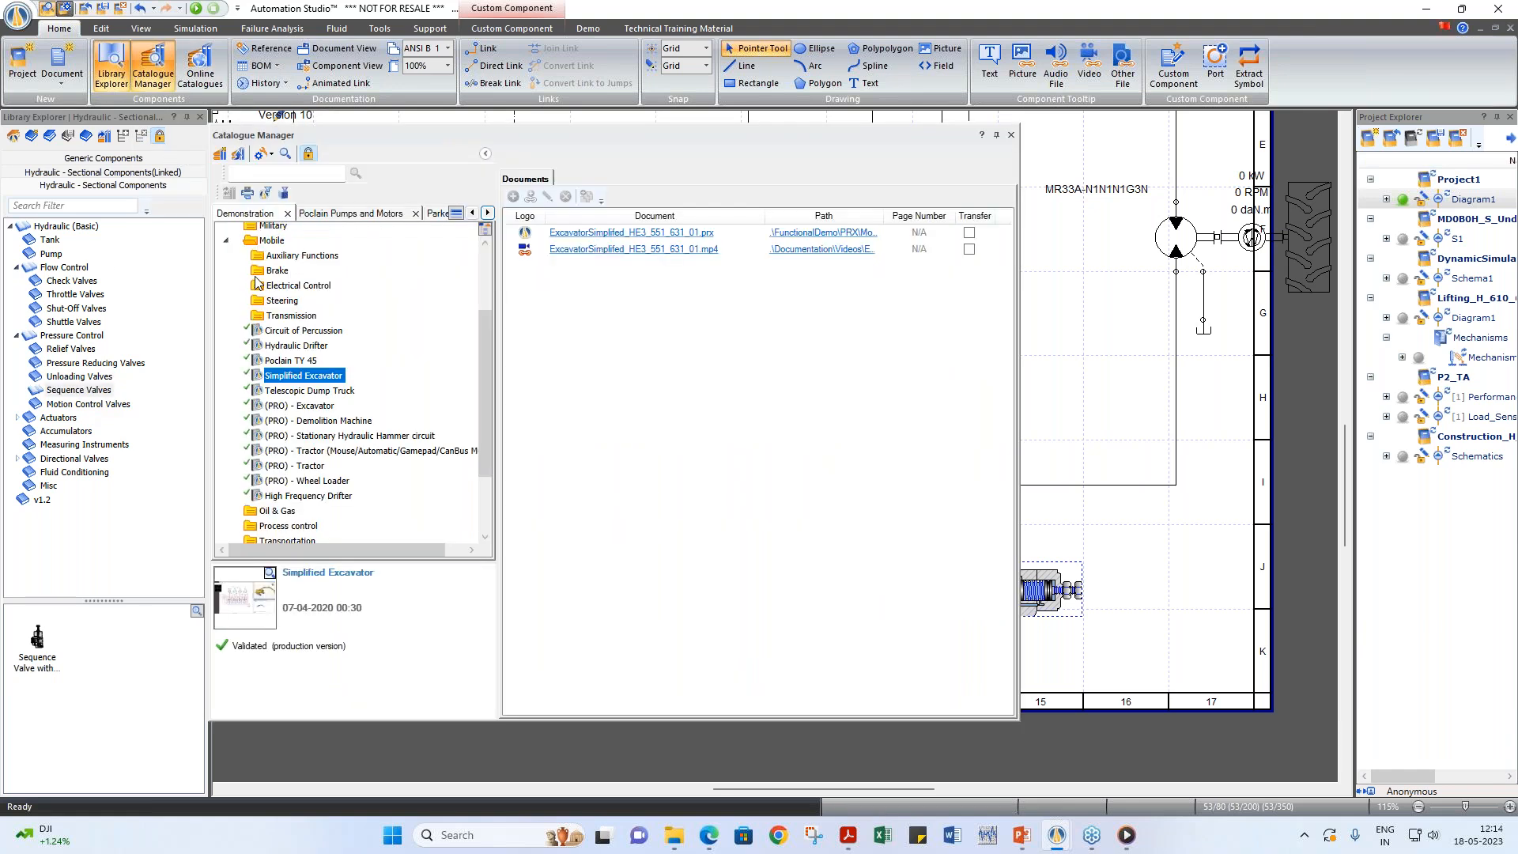
{"action": "left_click", "coordinate": [226, 242]}
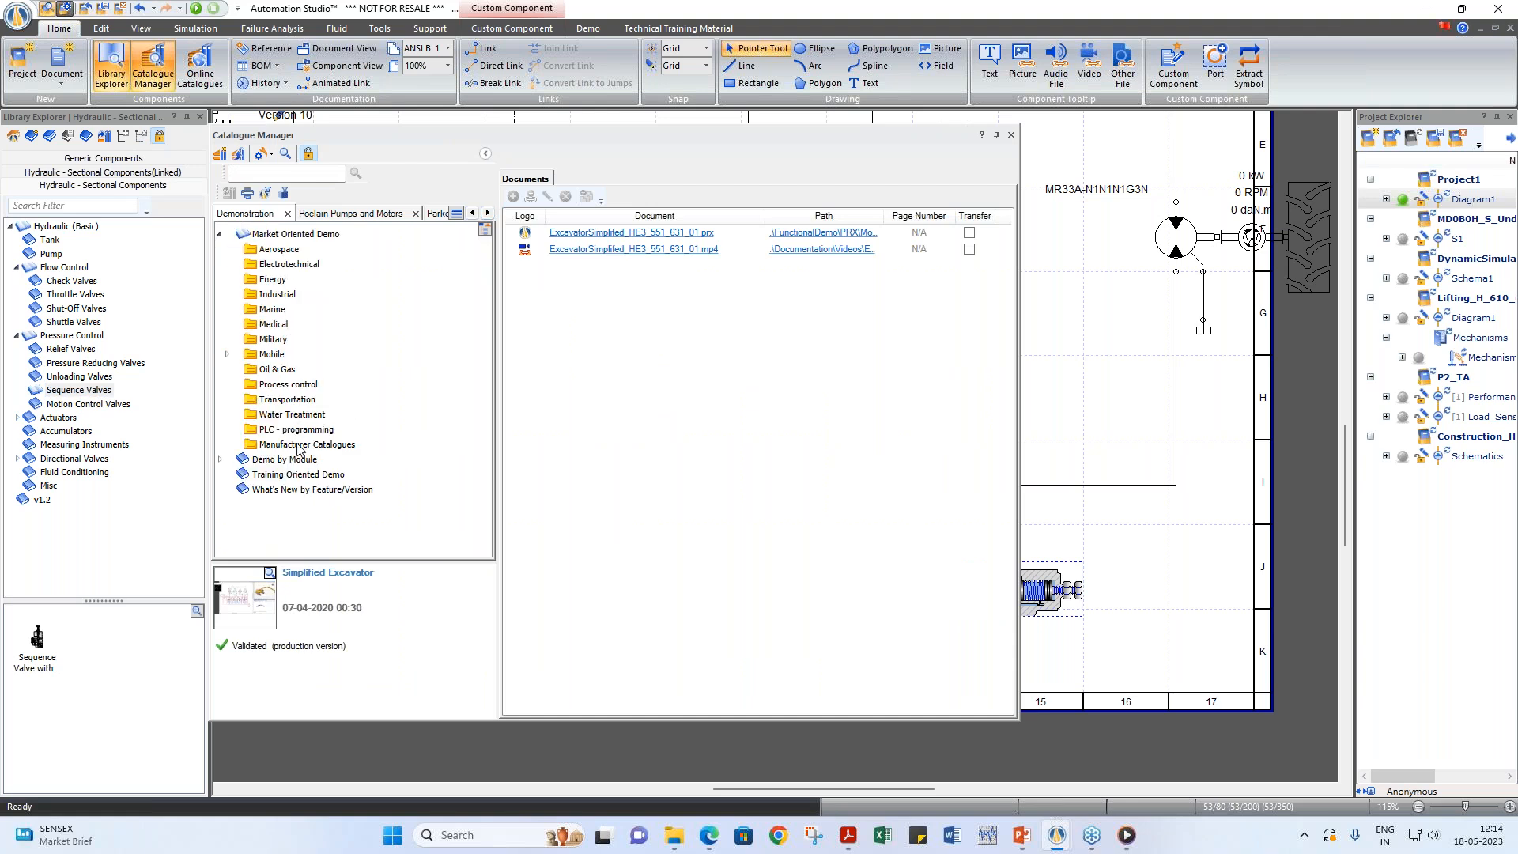
{"action": "double_click", "coordinate": [282, 474]}
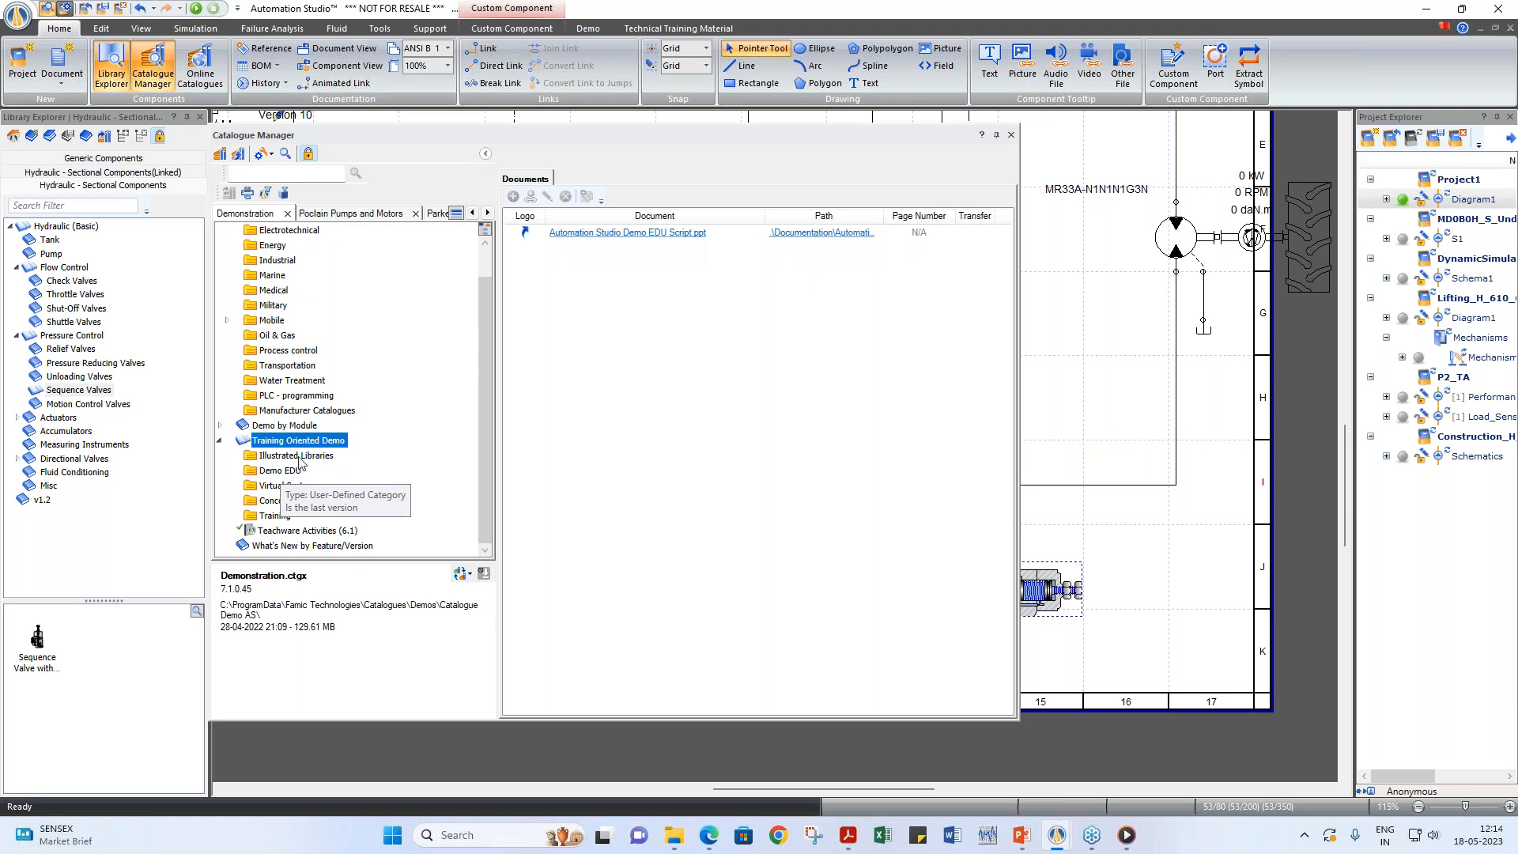
{"action": "double_click", "coordinate": [301, 456]}
{"action": "left_click", "coordinate": [342, 471]}
{"action": "left_click", "coordinate": [346, 484]}
{"action": "scroll", "coordinate": [348, 488], "scroll_direction": "down", "scroll_amount": 1}
Step: Play the Cross-Section Circuit video CrossSectionCircuit_X_551_640_01.mp4 from the Demo EDU HMI 2-D category, and close it together with the catalogue
{"action": "double_click", "coordinate": [285, 471]}
{"action": "scroll", "coordinate": [294, 479], "scroll_direction": "down", "scroll_amount": 2}
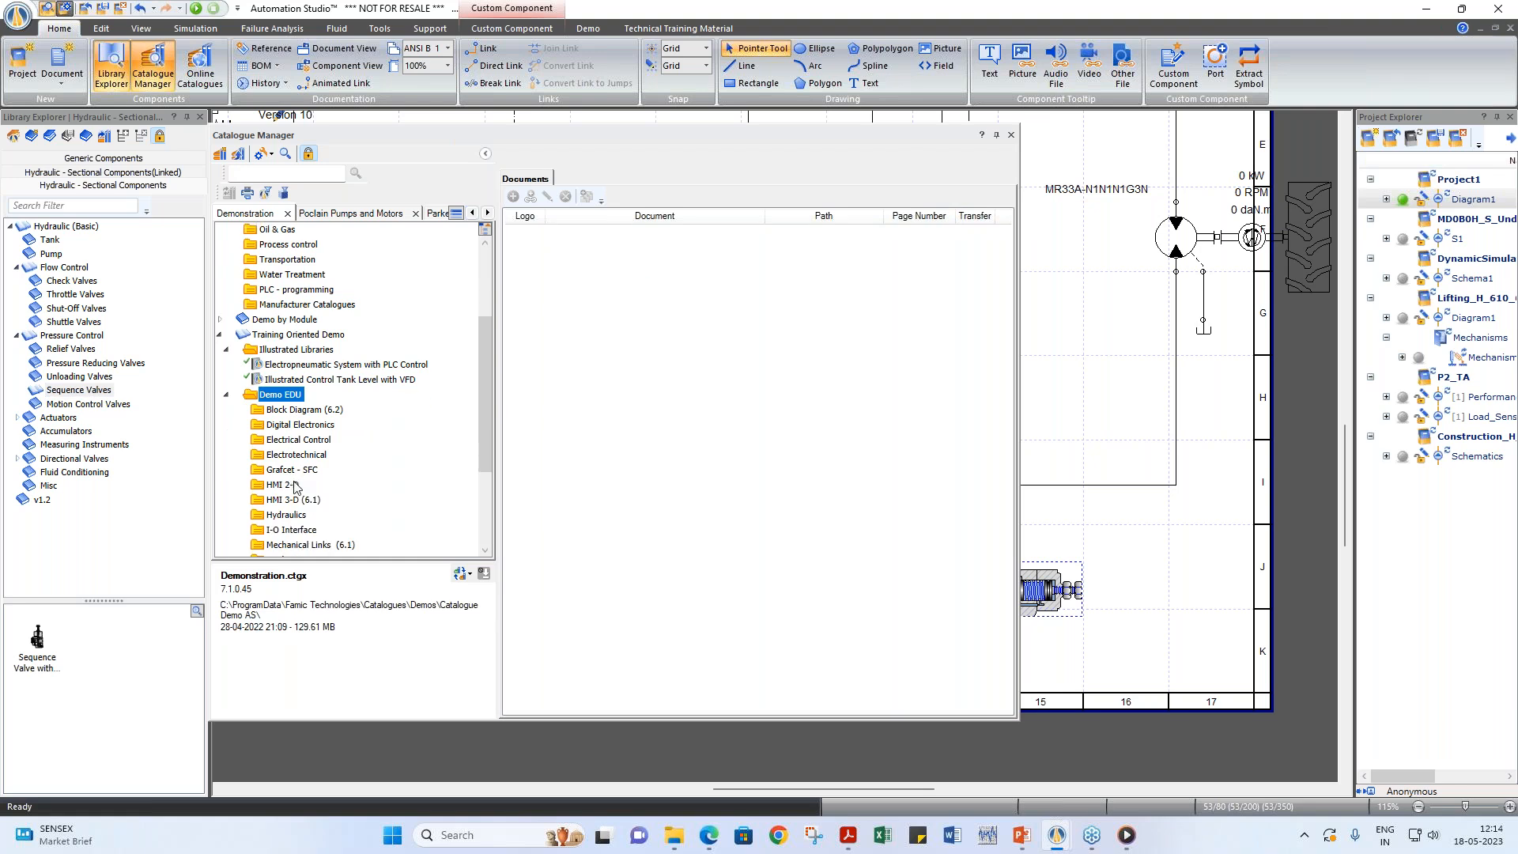
{"action": "double_click", "coordinate": [298, 486]}
{"action": "left_click", "coordinate": [307, 500]}
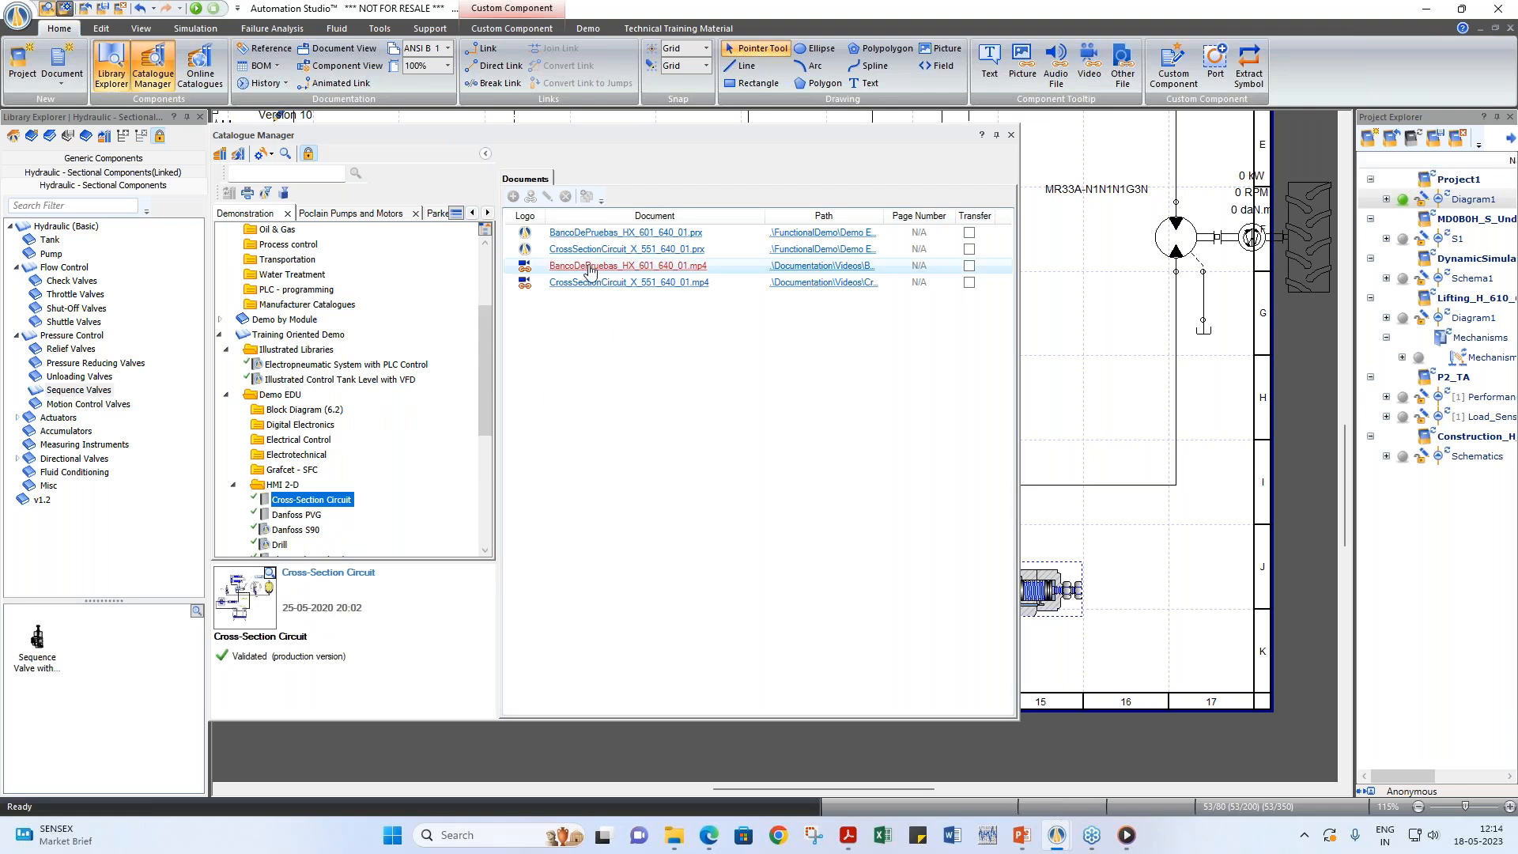
{"action": "left_click", "coordinate": [593, 291]}
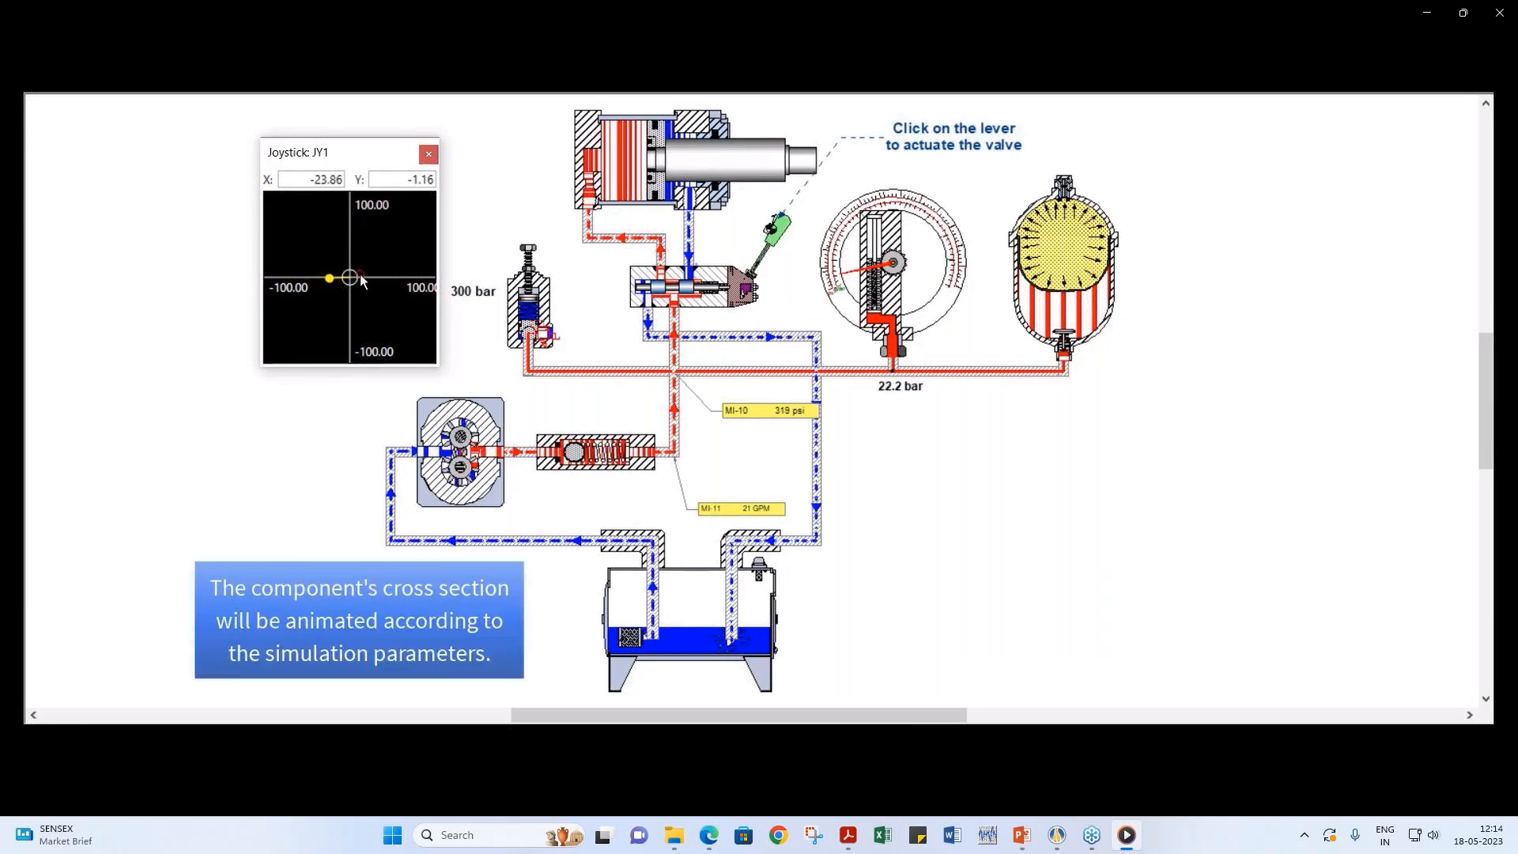
{"action": "mouse_move", "coordinate": [740, 310]}
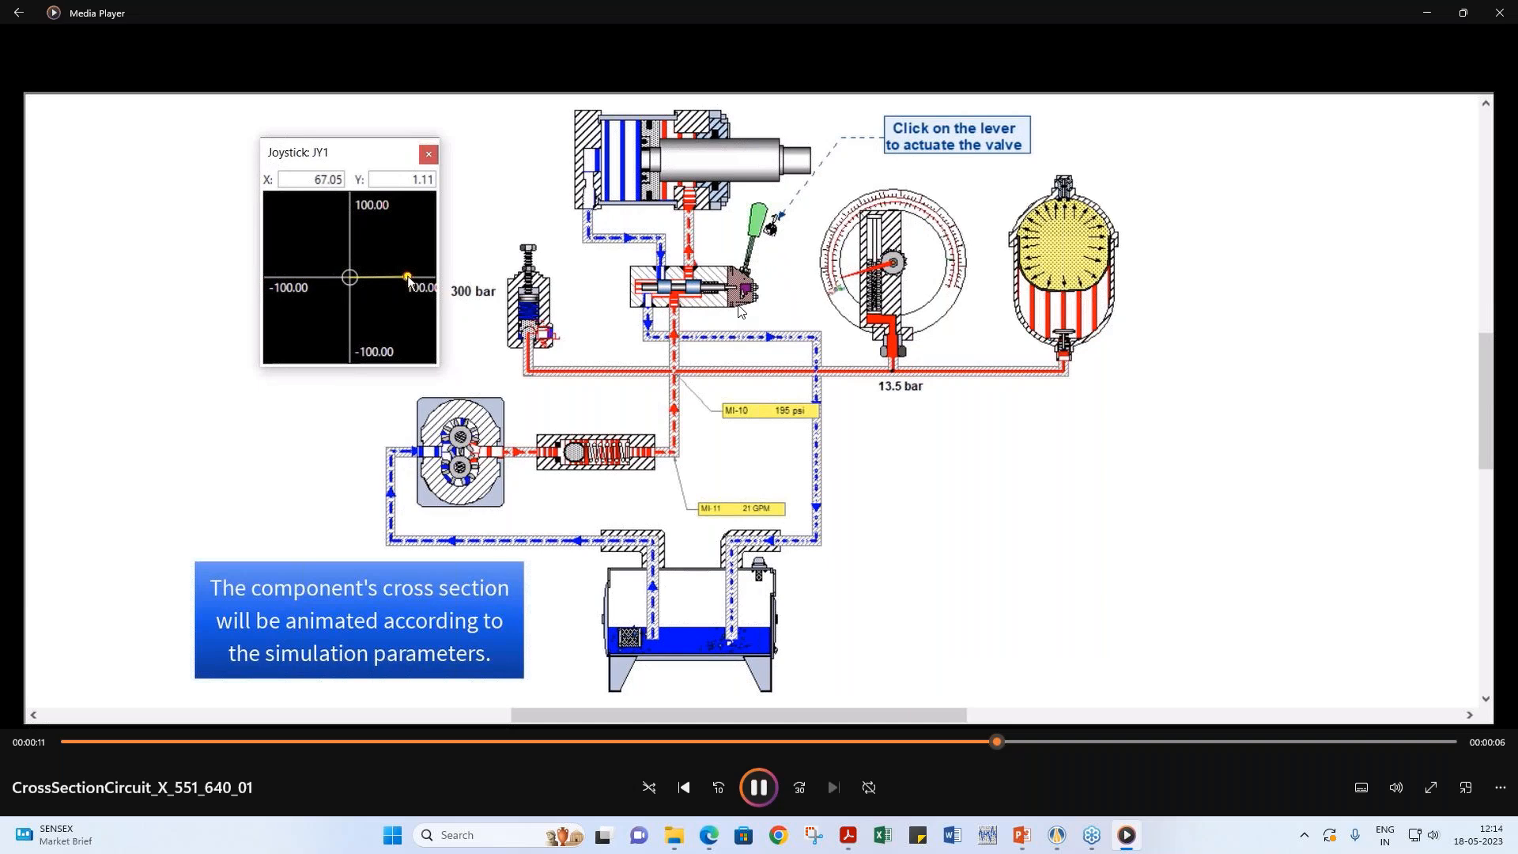
{"action": "left_click", "coordinate": [1498, 12]}
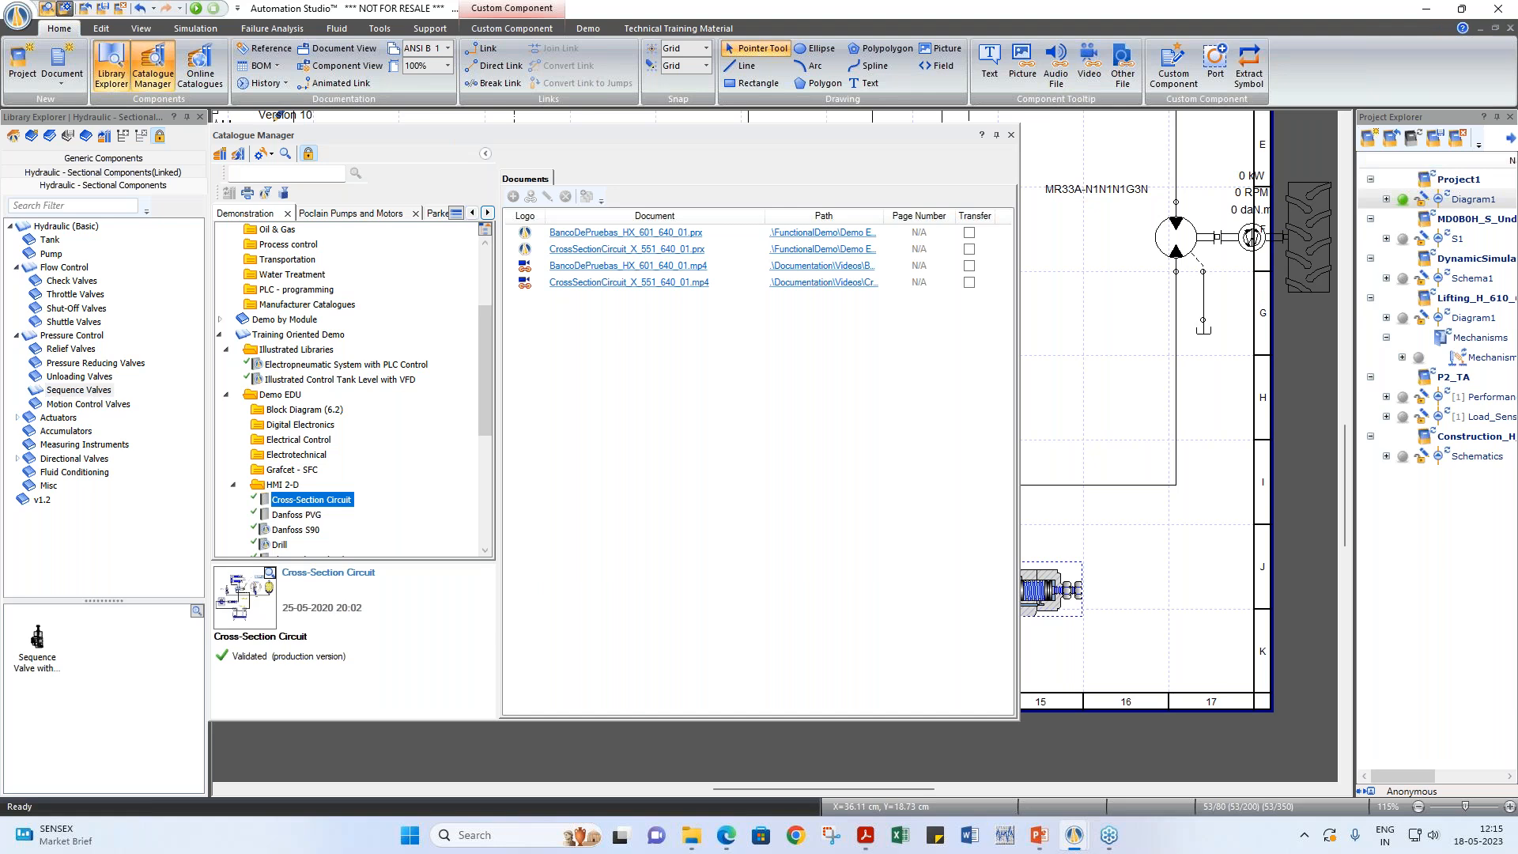
{"action": "left_click", "coordinate": [1011, 135]}
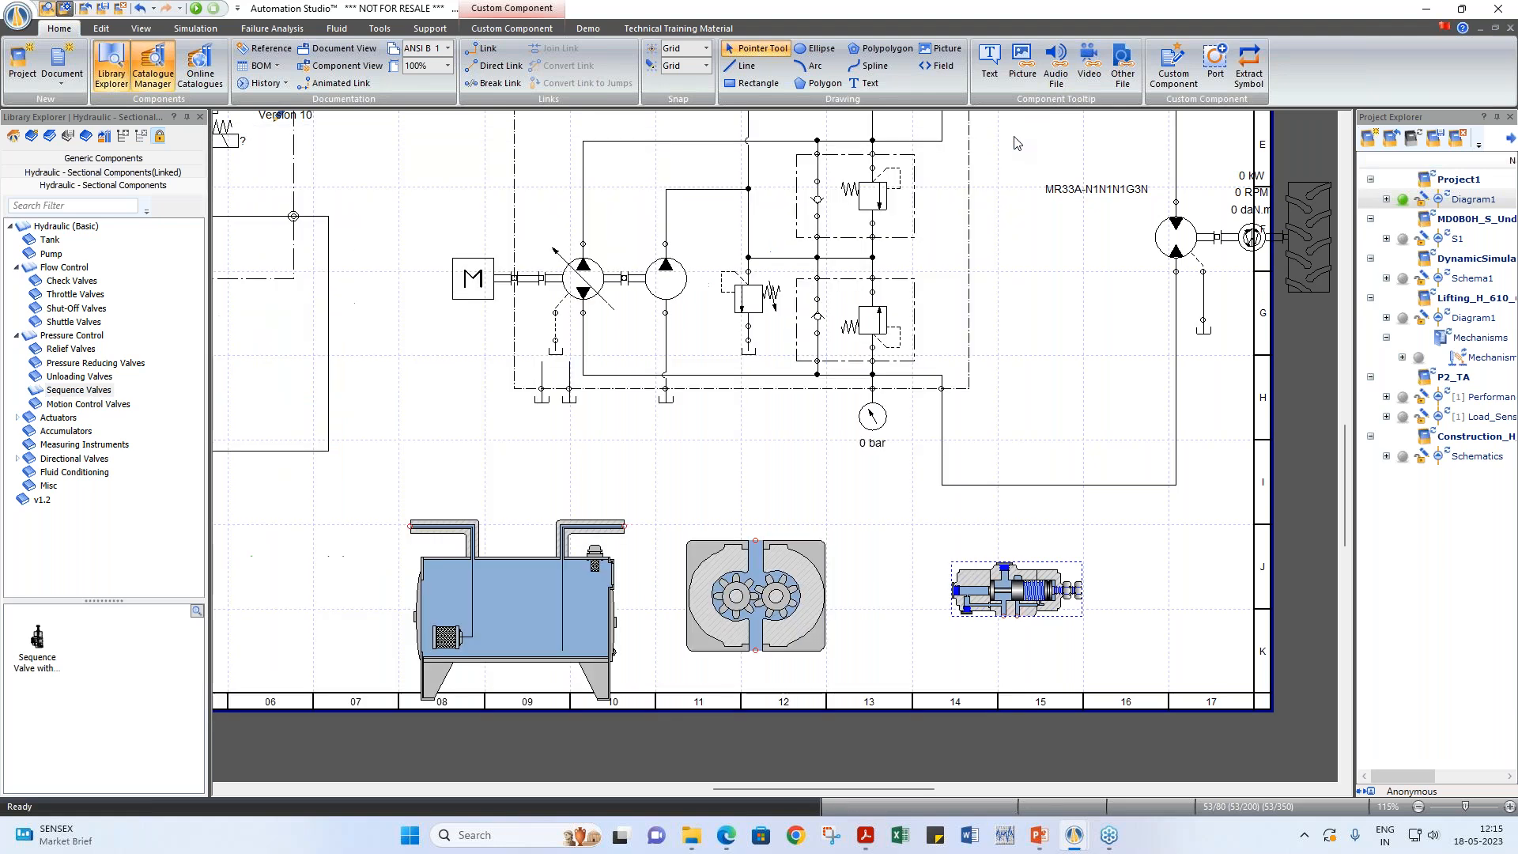
Step: Shift the complete pump, motor and wheel drive circuit to the left so the wheel lies inside the Diagram1 sheet
{"action": "scroll", "coordinate": [672, 394], "scroll_direction": "down", "scroll_amount": 2}
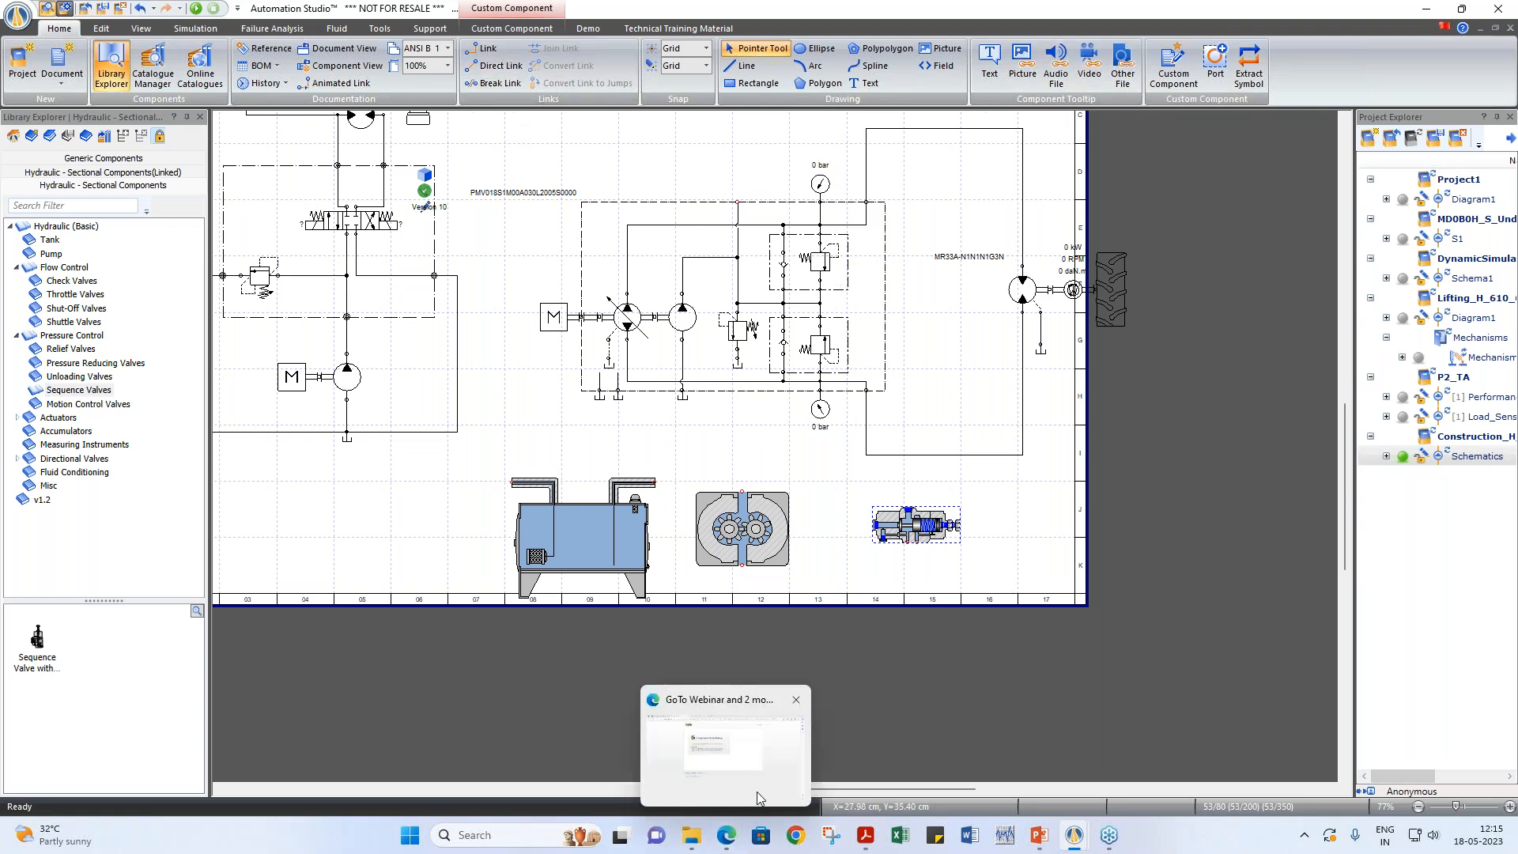
{"action": "left_click_drag", "start_coordinate": [879, 784], "coordinate": [842, 790]}
{"action": "scroll", "coordinate": [653, 395], "scroll_direction": "down", "scroll_amount": 2}
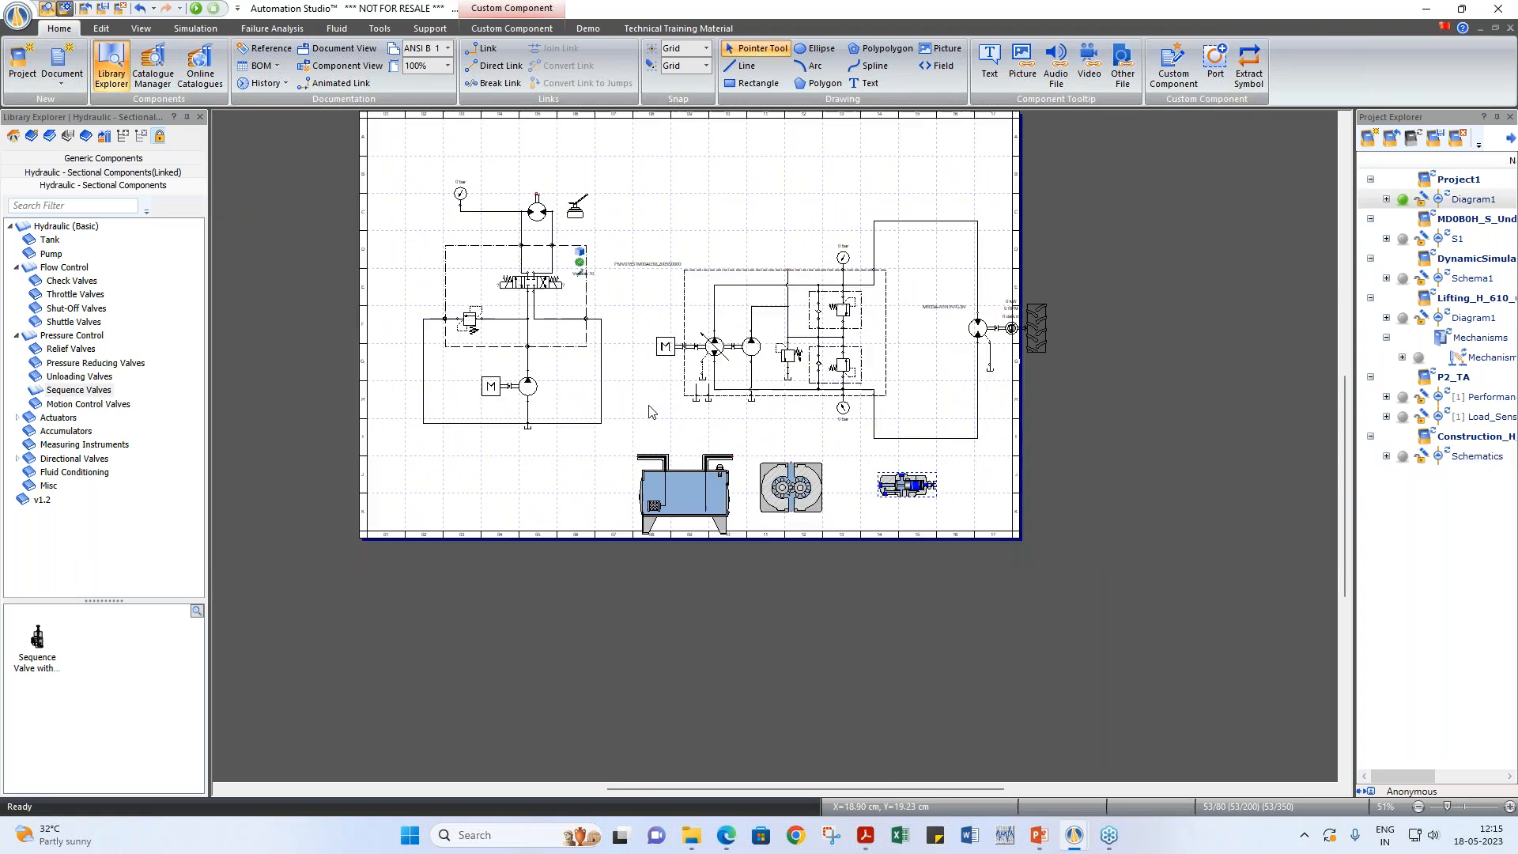
{"action": "left_click_drag", "start_coordinate": [611, 147], "coordinate": [1064, 448]}
{"action": "left_click_drag", "start_coordinate": [1038, 346], "coordinate": [988, 348]}
{"action": "left_click", "coordinate": [1025, 350]}
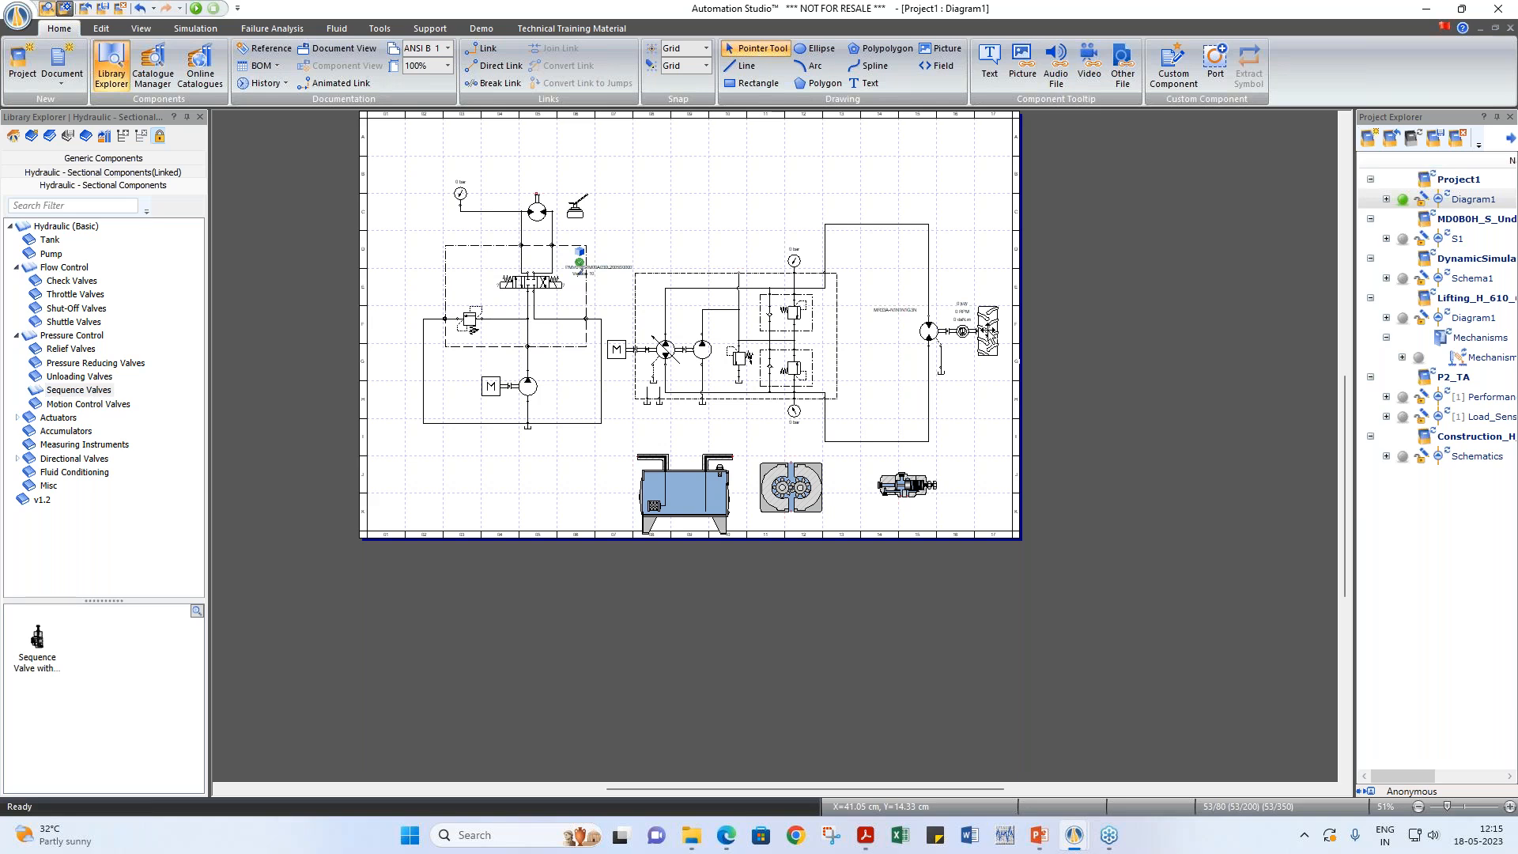
Step: Review the wheel's component properties, including its data, resistive torque curve and variable assignment
{"action": "double_click", "coordinate": [988, 330]}
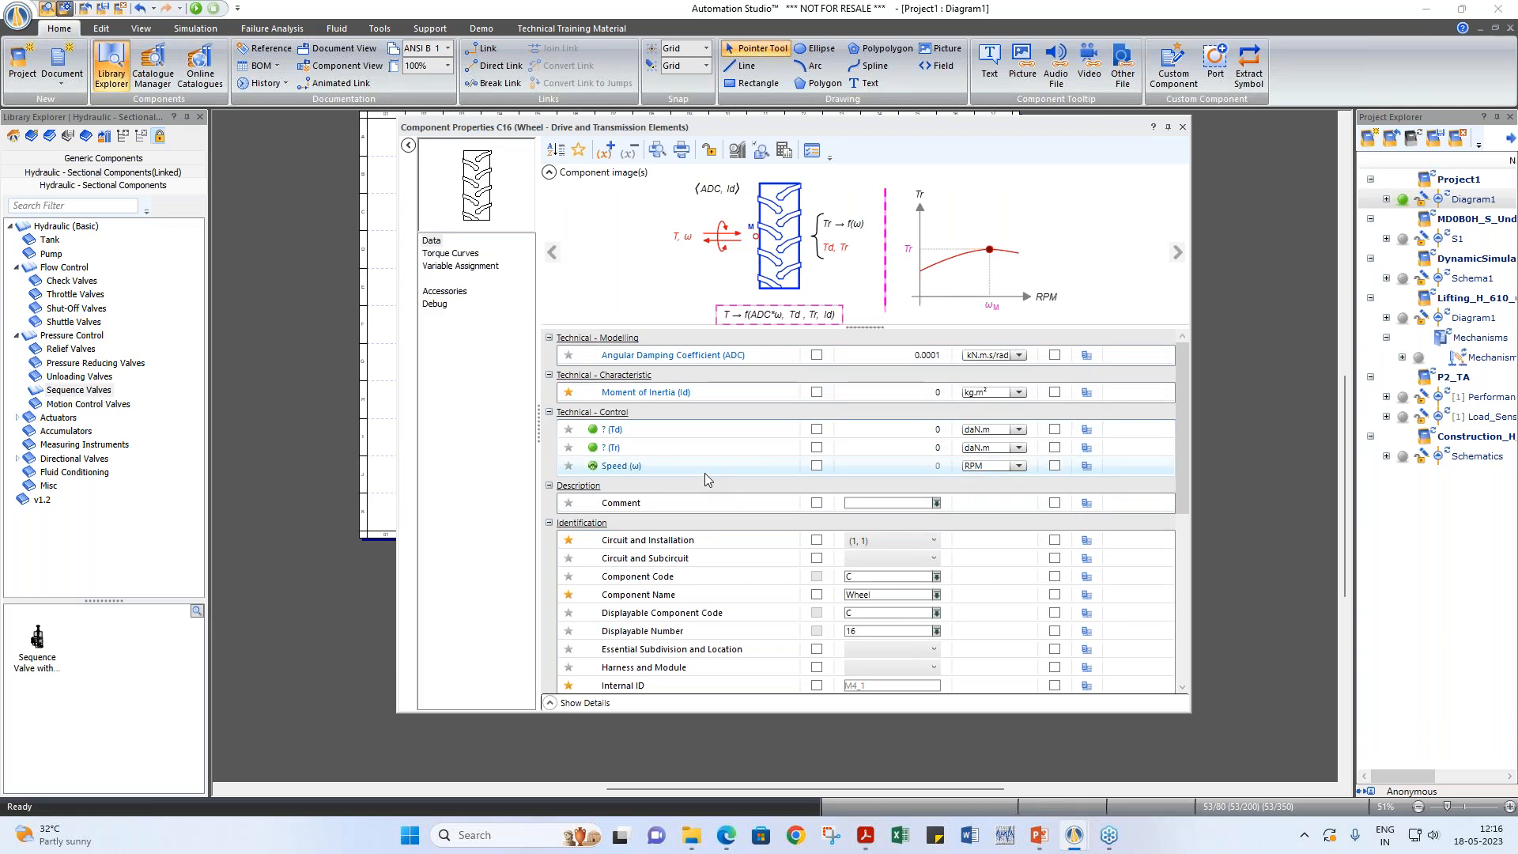
{"action": "left_click", "coordinate": [472, 258]}
{"action": "left_click", "coordinate": [473, 266]}
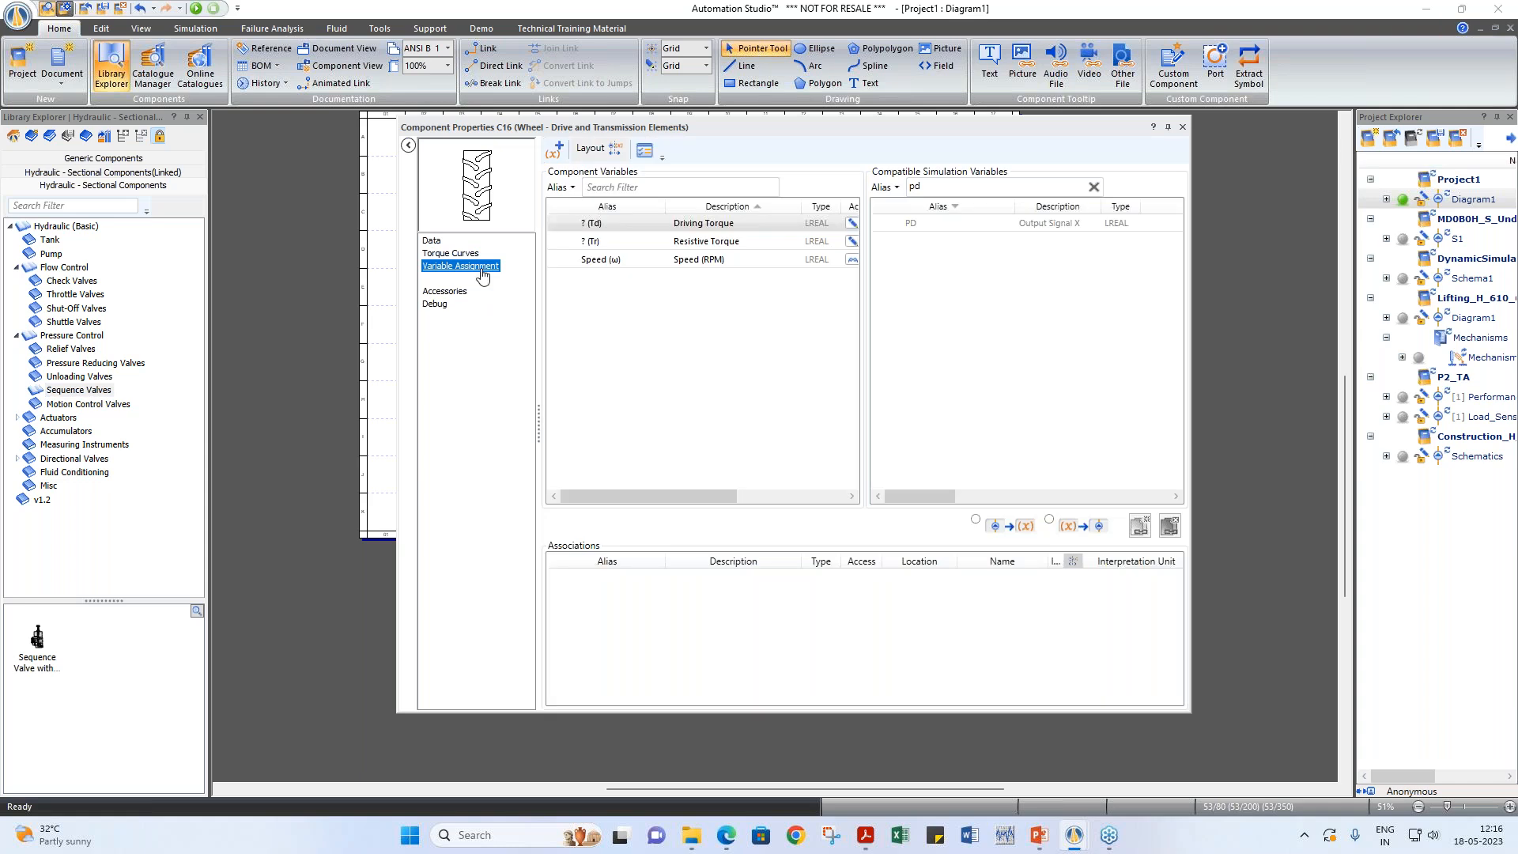
{"action": "left_click", "coordinate": [468, 255]}
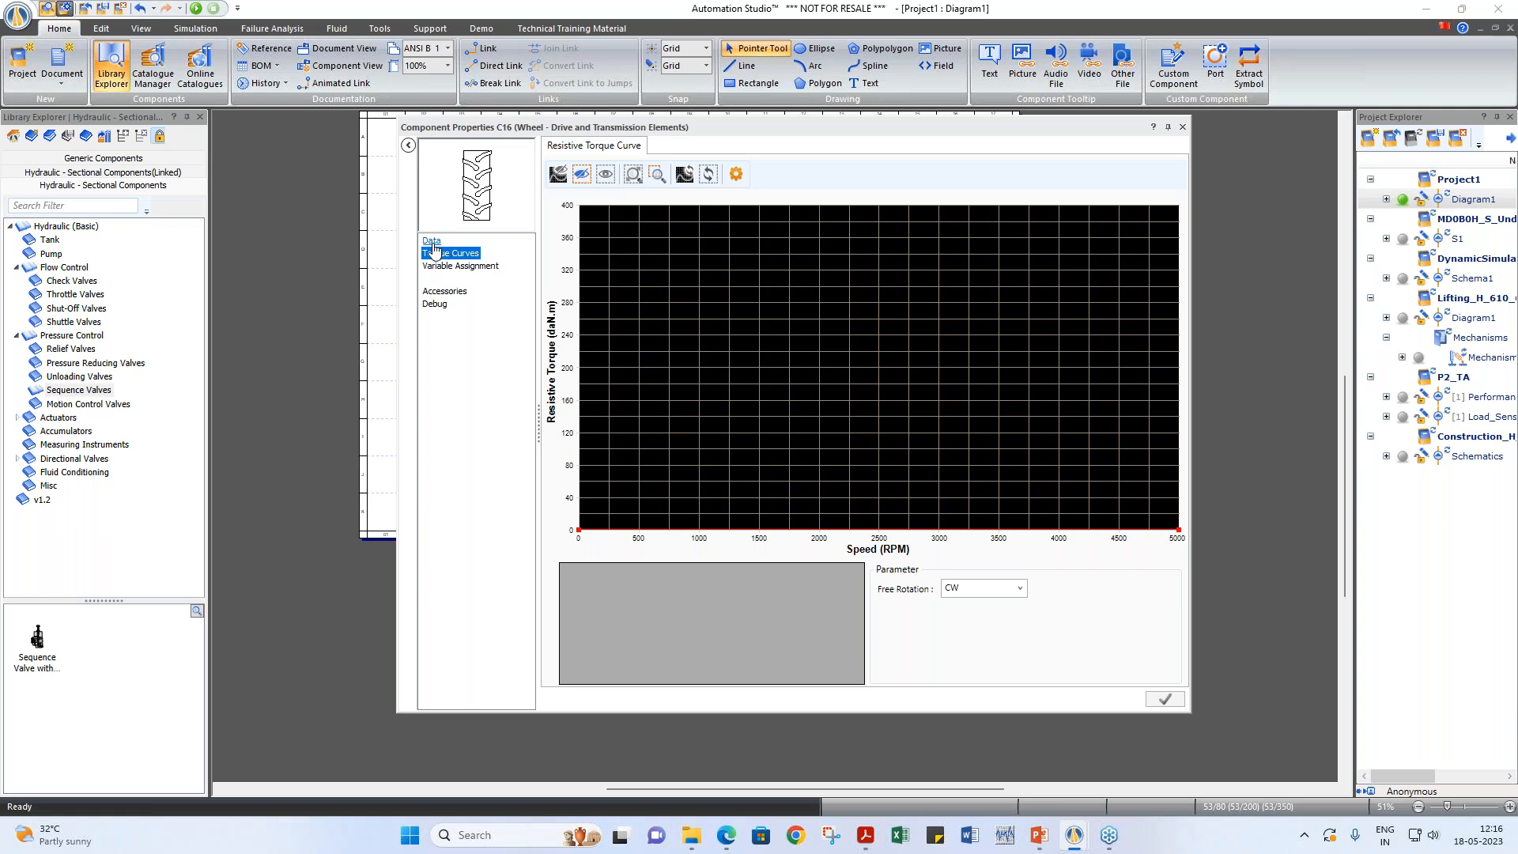
{"action": "left_click", "coordinate": [460, 266]}
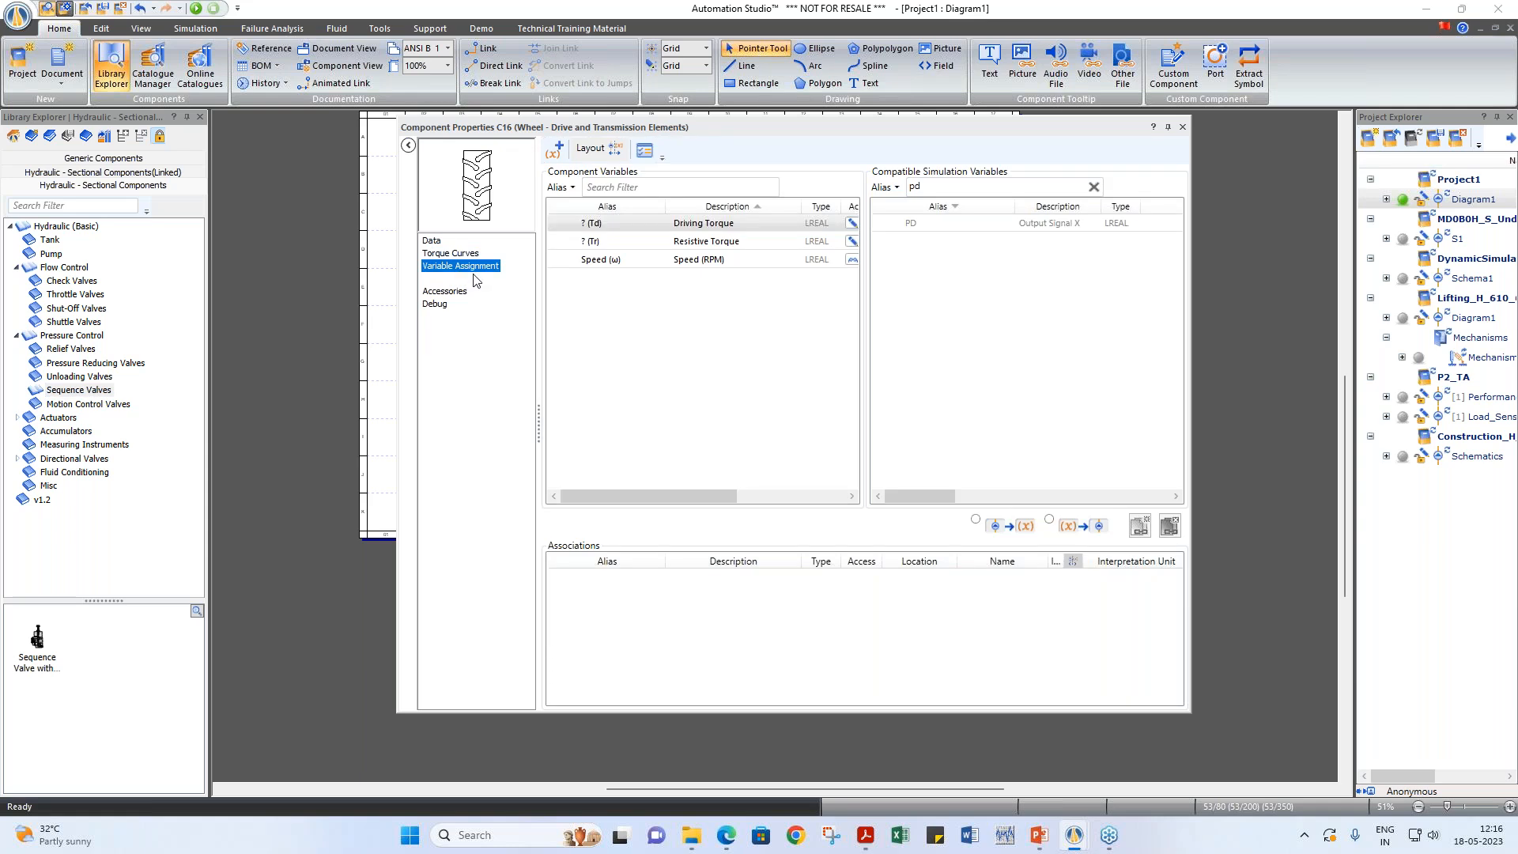
{"action": "left_click", "coordinate": [1183, 128]}
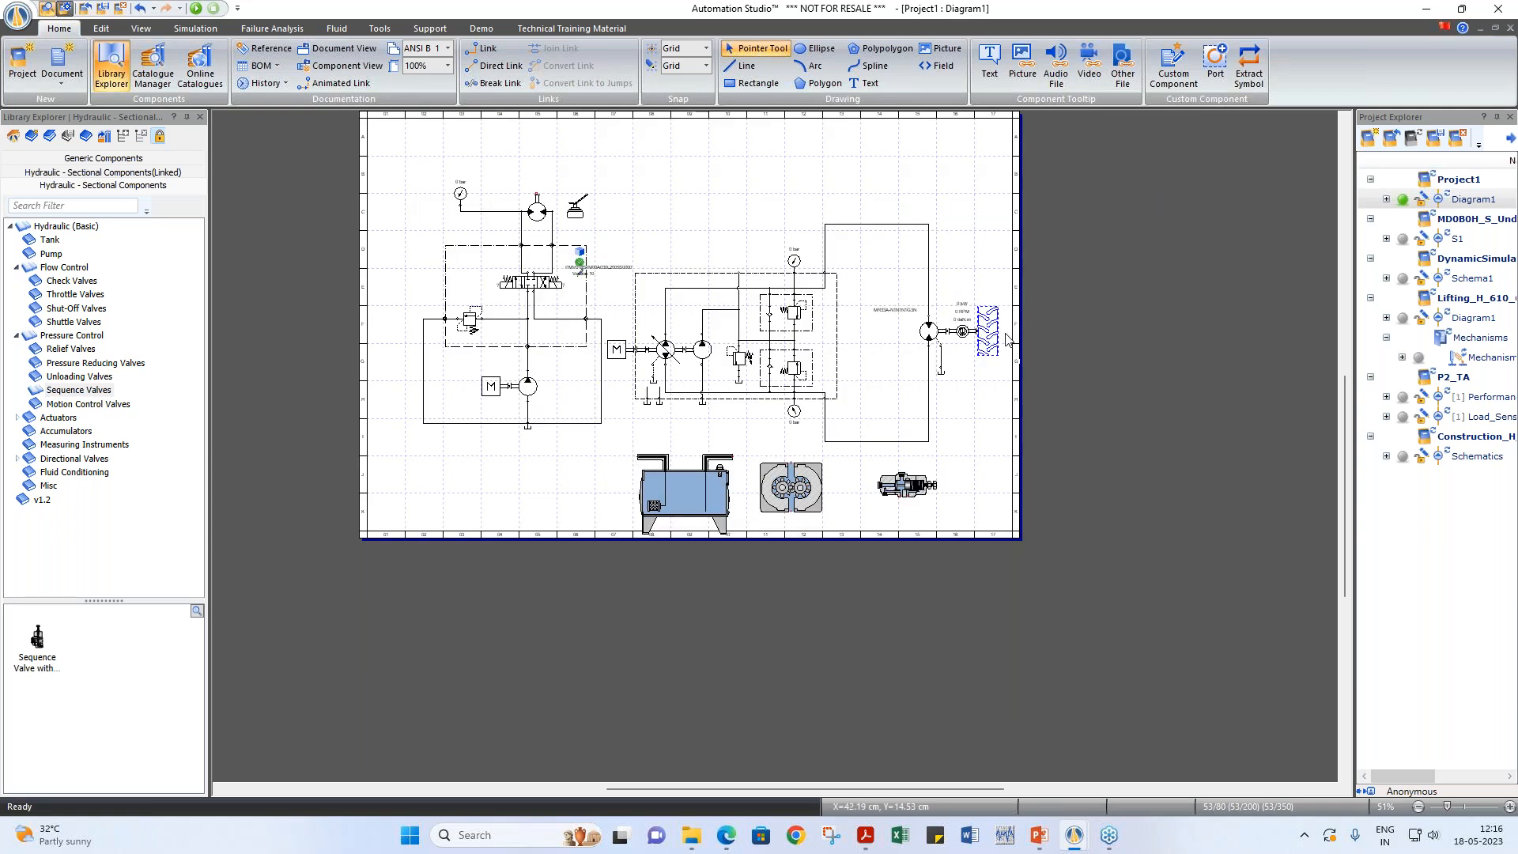
Step: Place a generic hydraulic Double-Acting Cylinder in the empty area above the drive circuit in Diagram1
{"action": "scroll", "coordinate": [997, 295], "scroll_direction": "up", "scroll_amount": 2}
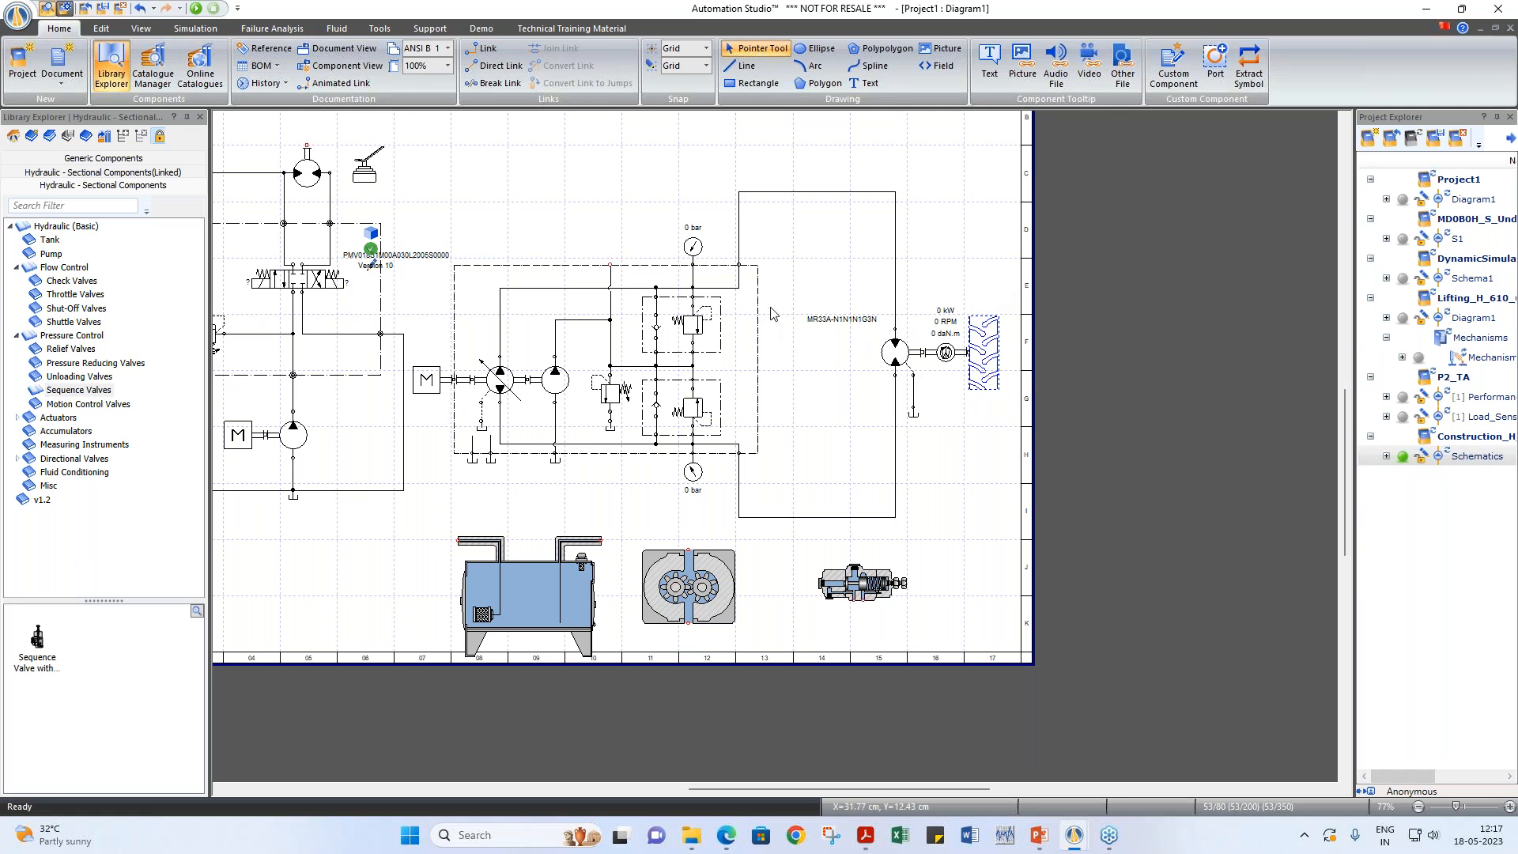
{"action": "left_click_drag", "start_coordinate": [828, 790], "coordinate": [765, 811]}
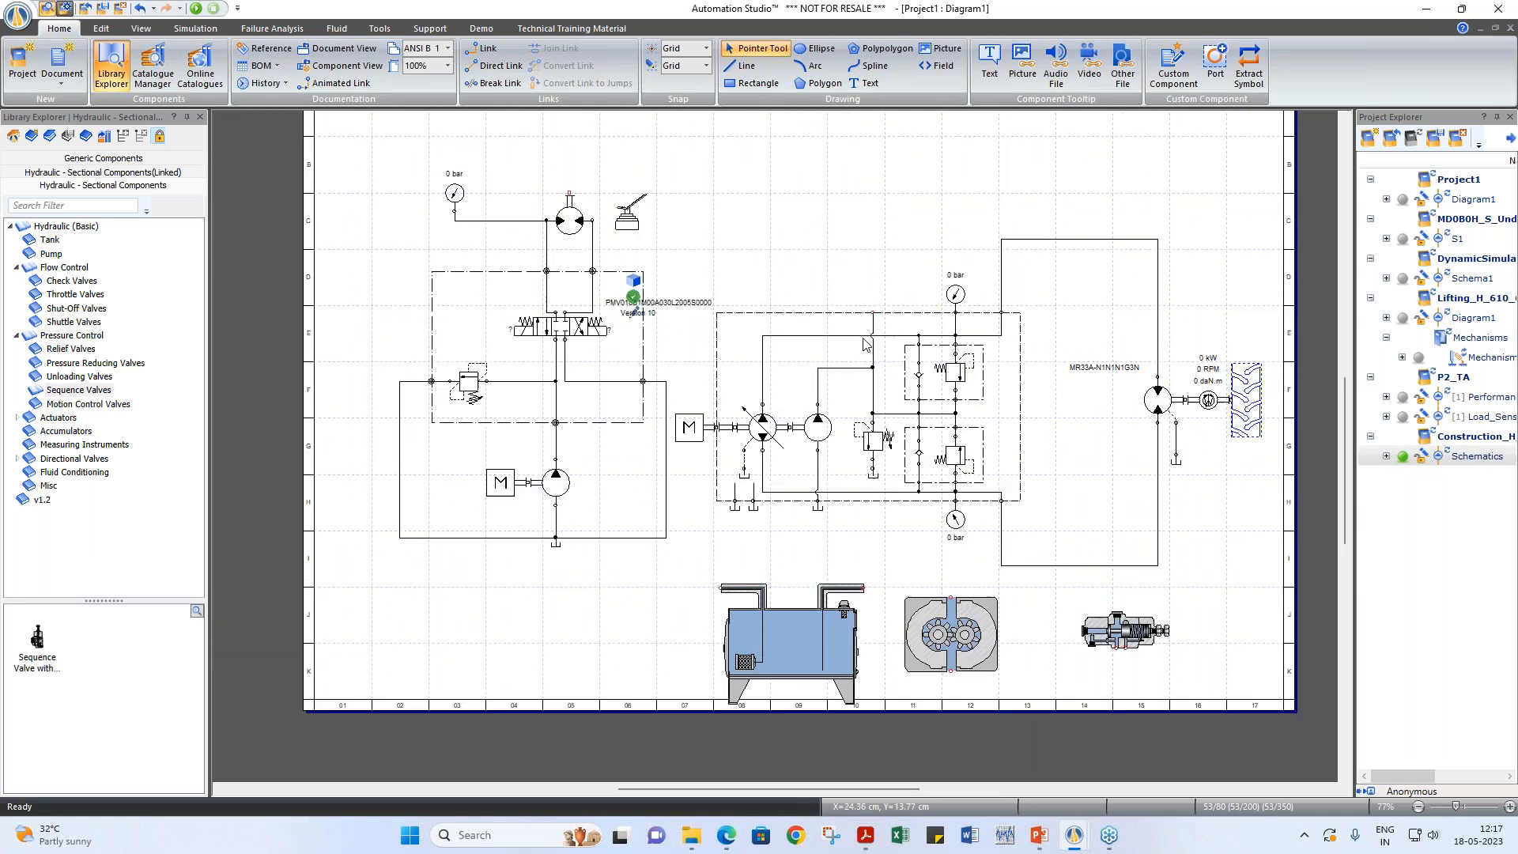
{"action": "scroll", "coordinate": [324, 384], "scroll_direction": "up", "scroll_amount": 2}
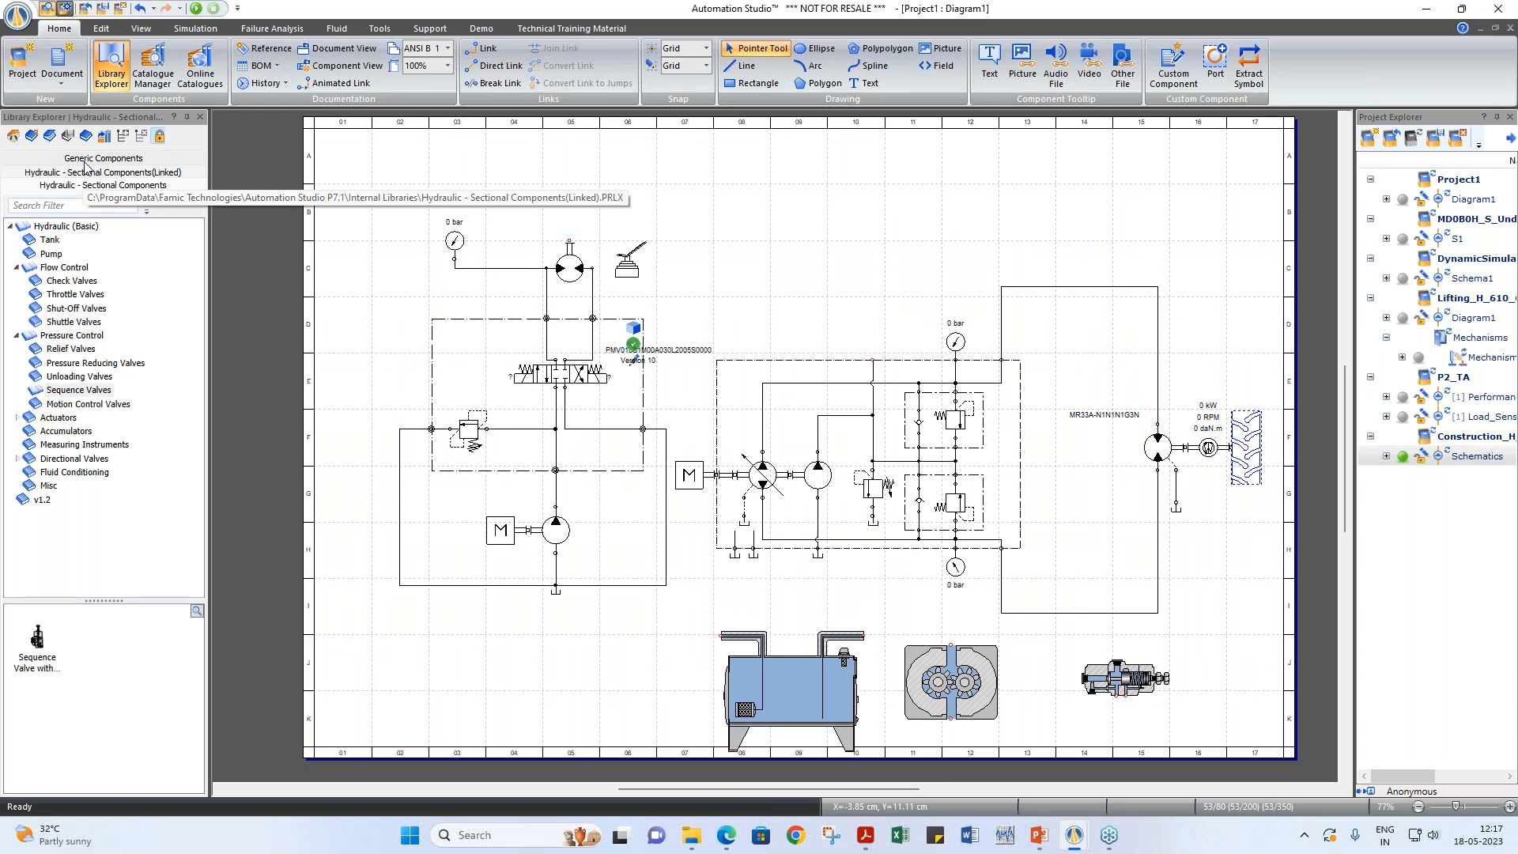
{"action": "left_click", "coordinate": [87, 158]}
{"action": "left_click", "coordinate": [71, 230]}
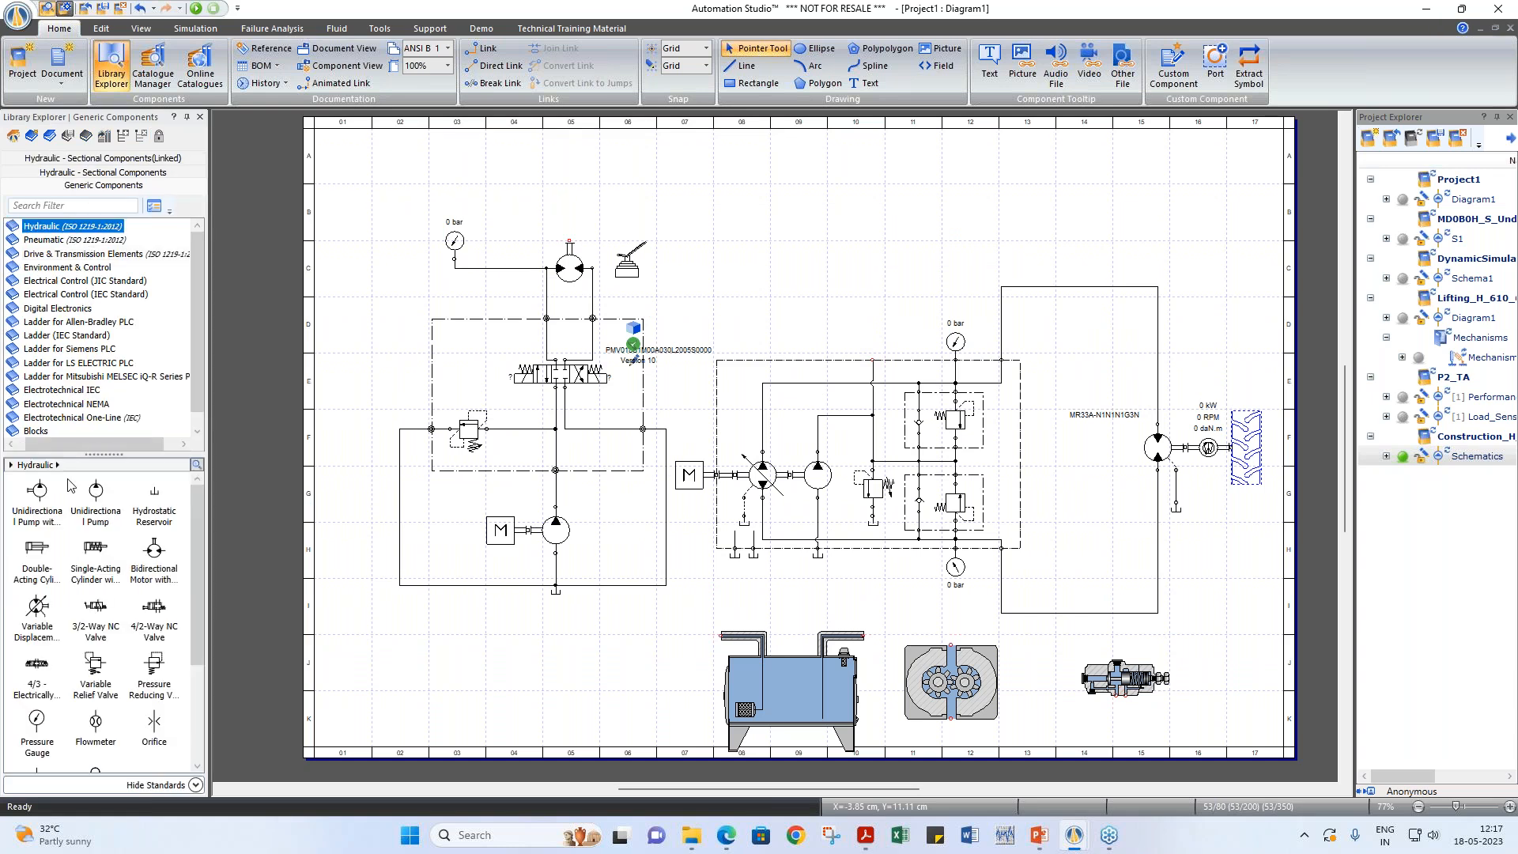
{"action": "left_click_drag", "start_coordinate": [41, 560], "coordinate": [804, 247]}
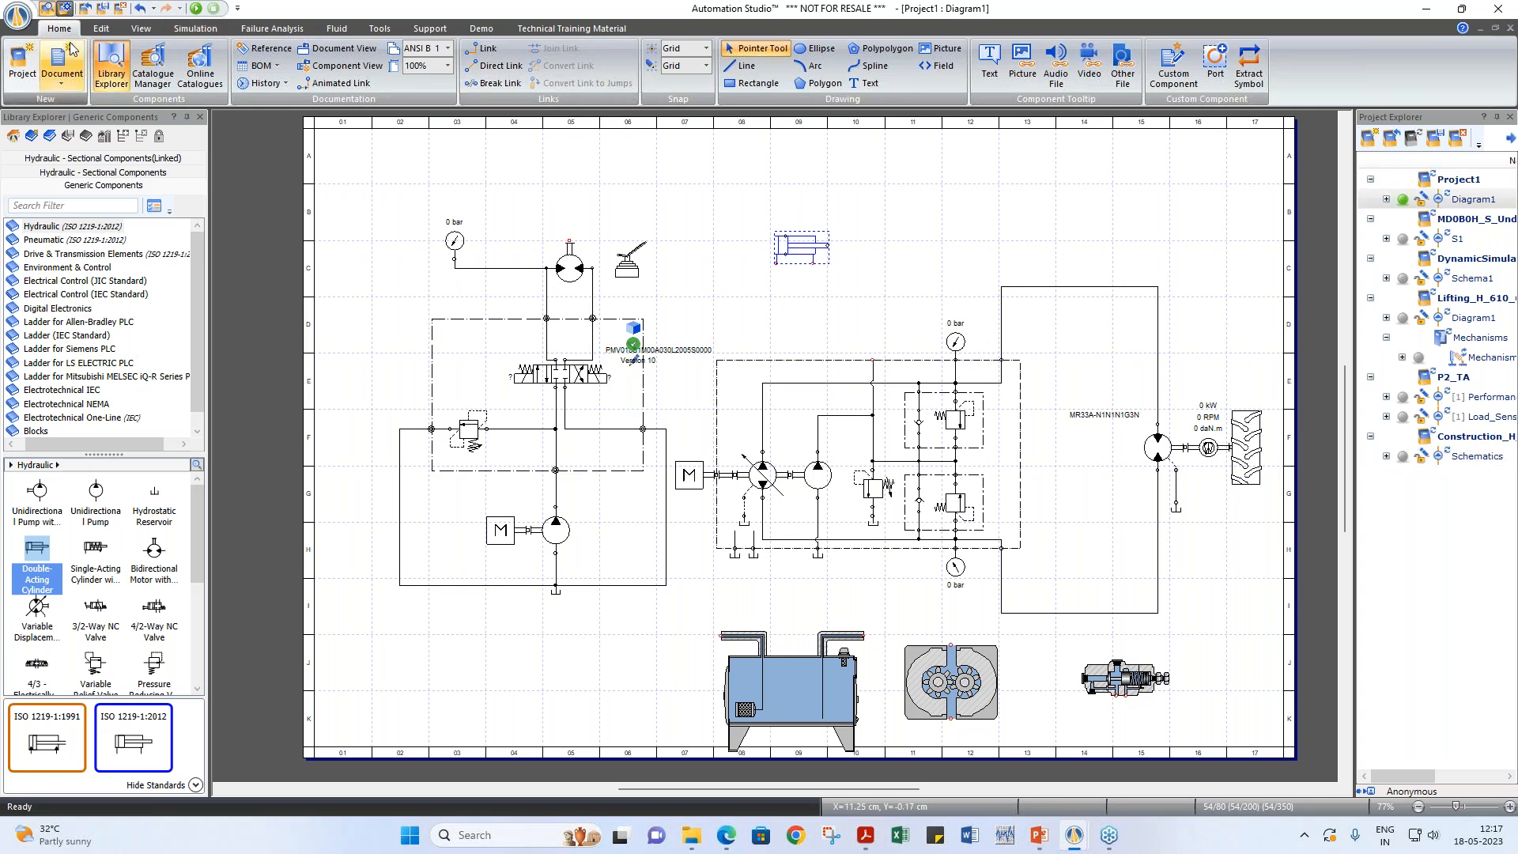
Step: Attach a dynamic measuring instrument to the double-acting cylinder with Linear Speed as its measured property
{"action": "left_click", "coordinate": [195, 29]}
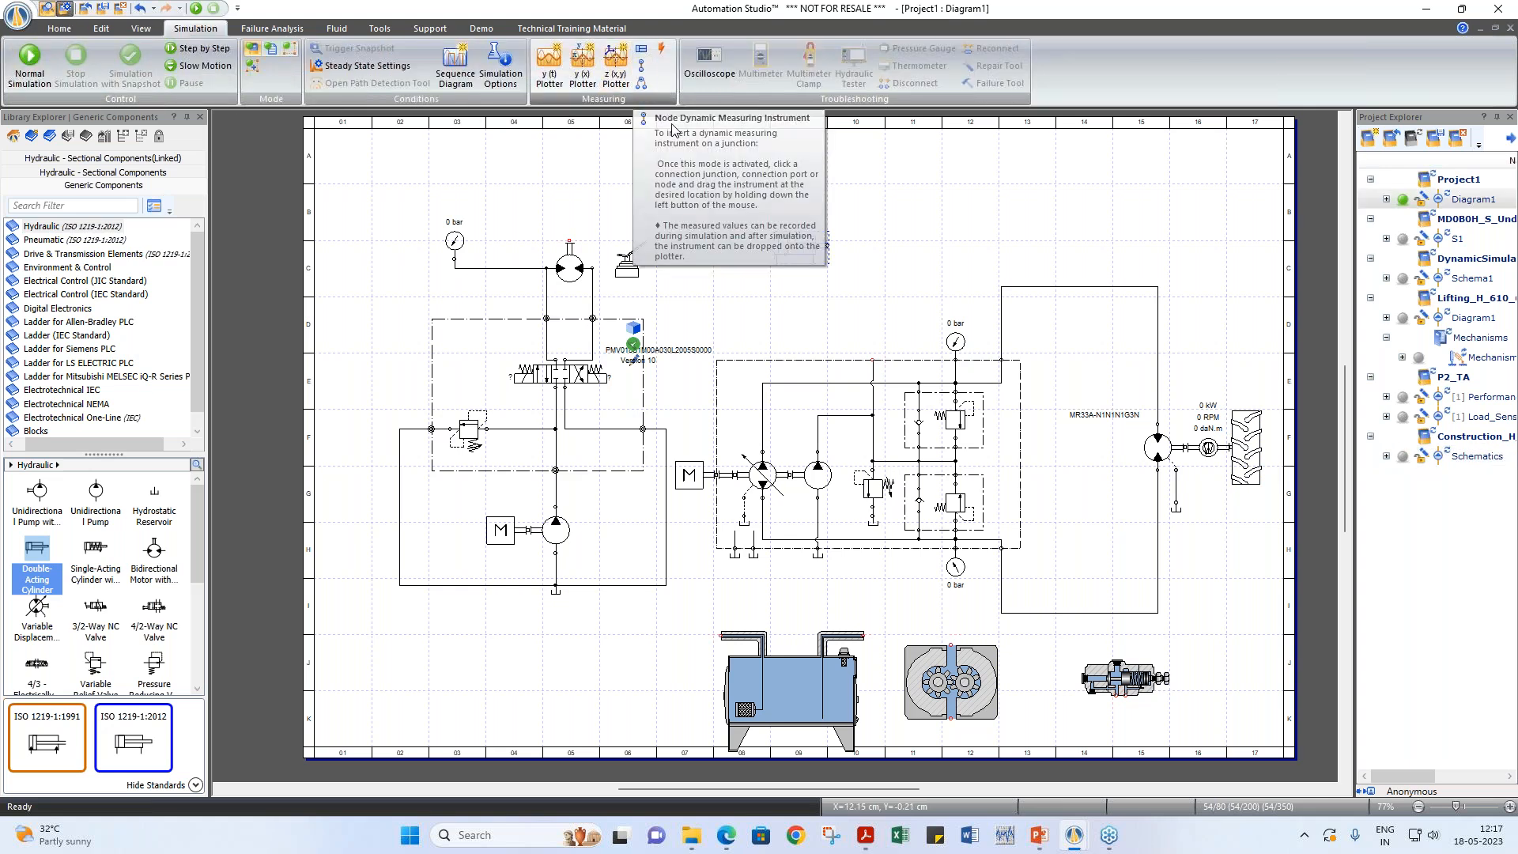
{"action": "left_click", "coordinate": [641, 48]}
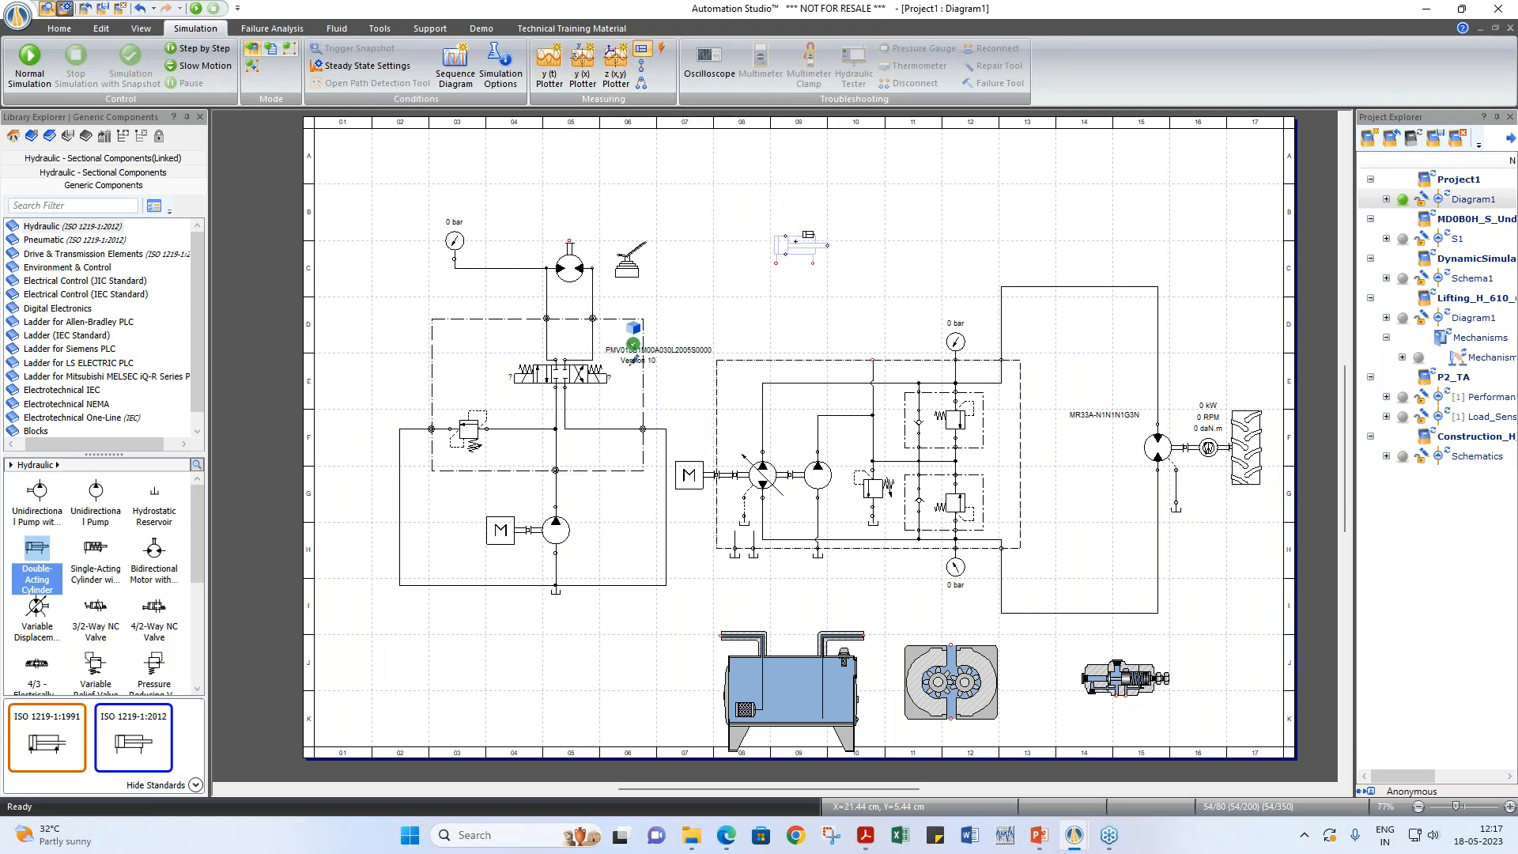
{"action": "left_click", "coordinate": [812, 202]}
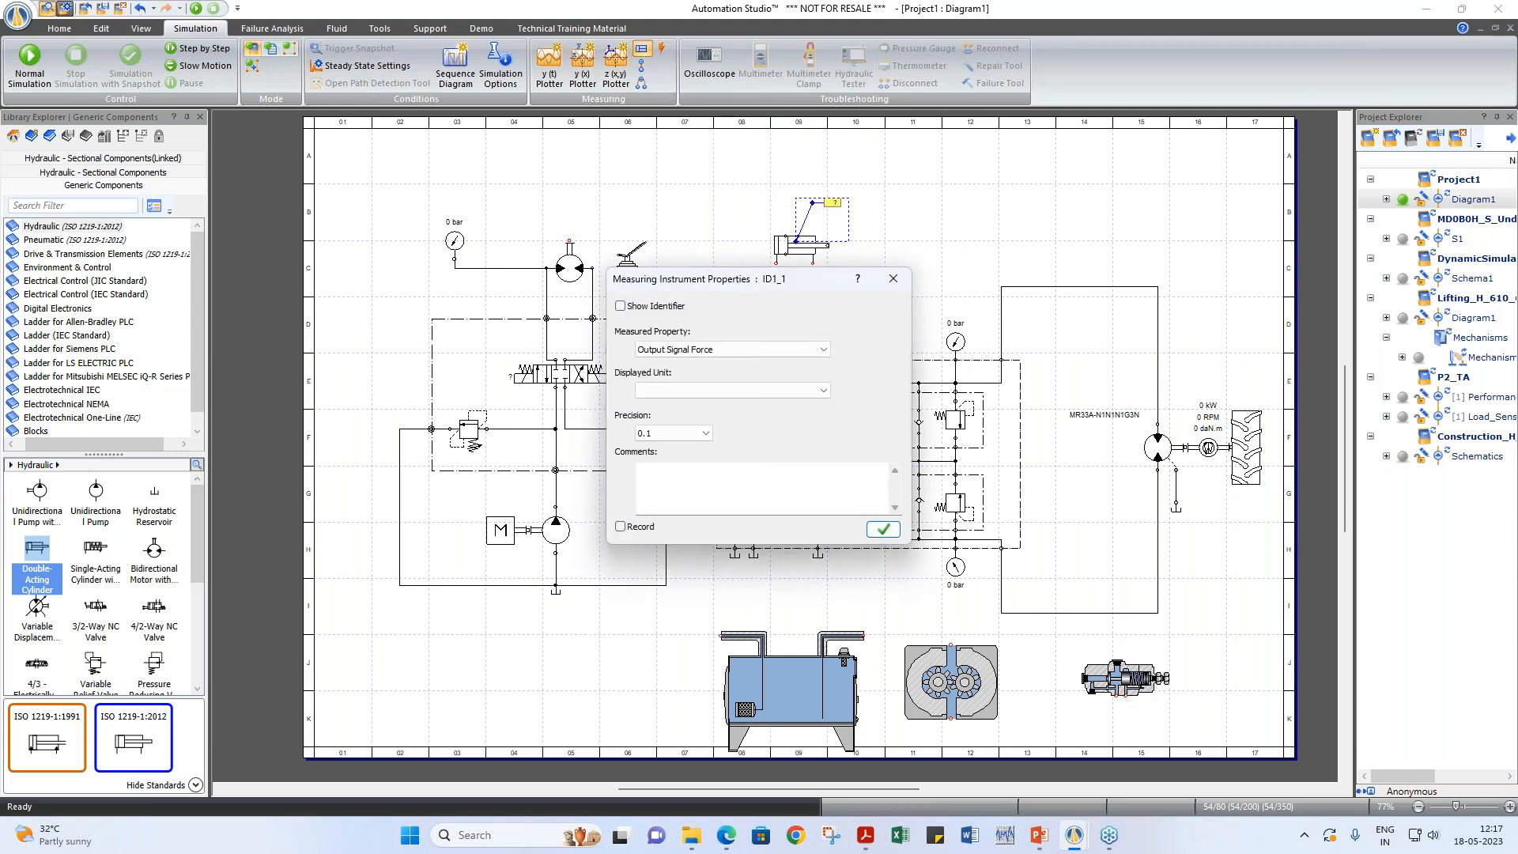
{"action": "left_click", "coordinate": [751, 348]}
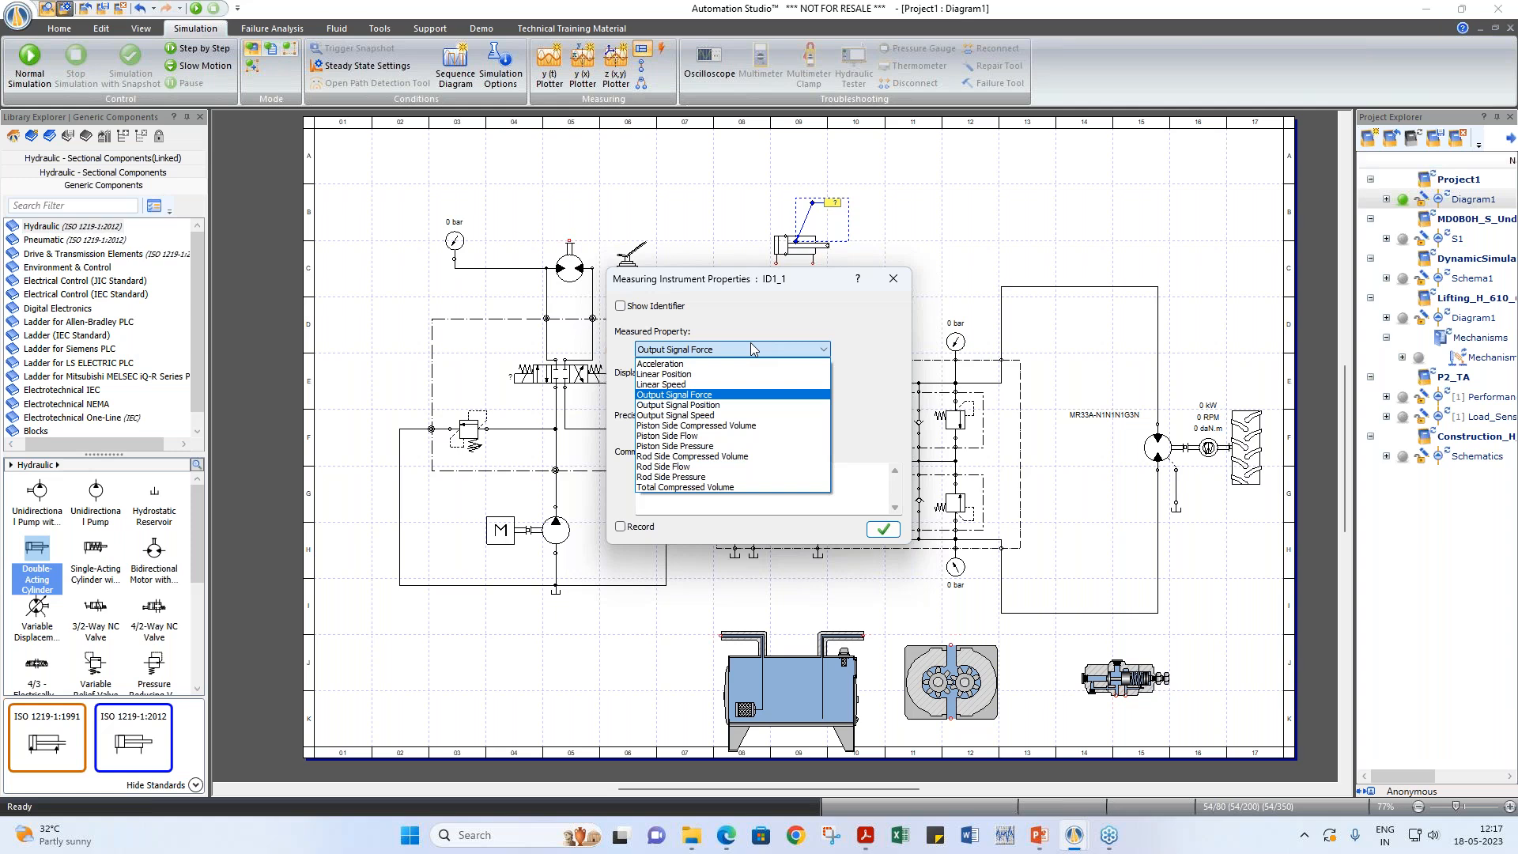
{"action": "left_click", "coordinate": [735, 384]}
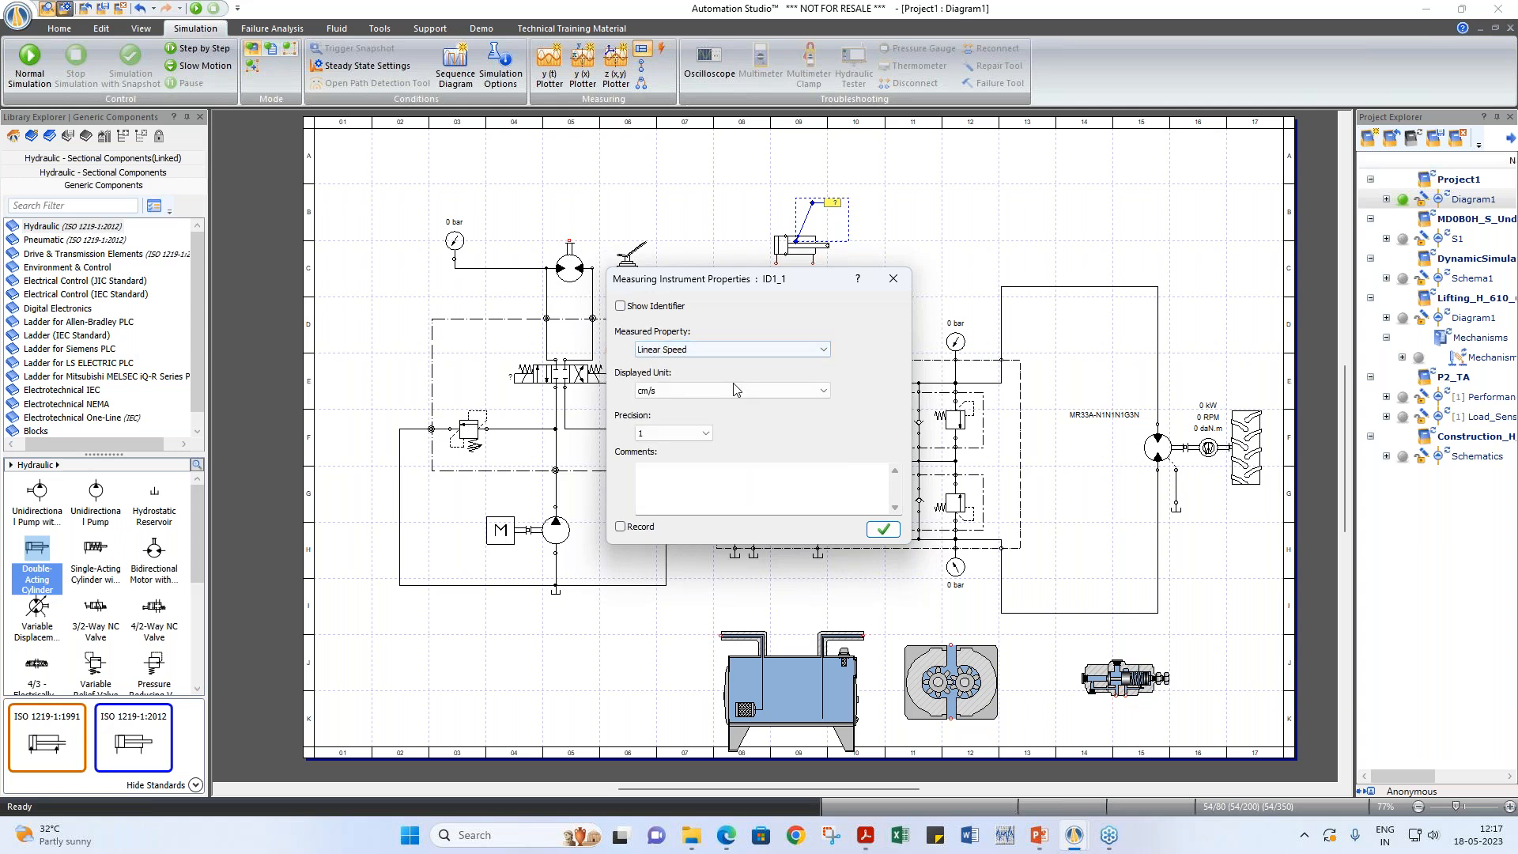
{"action": "left_click", "coordinate": [883, 530]}
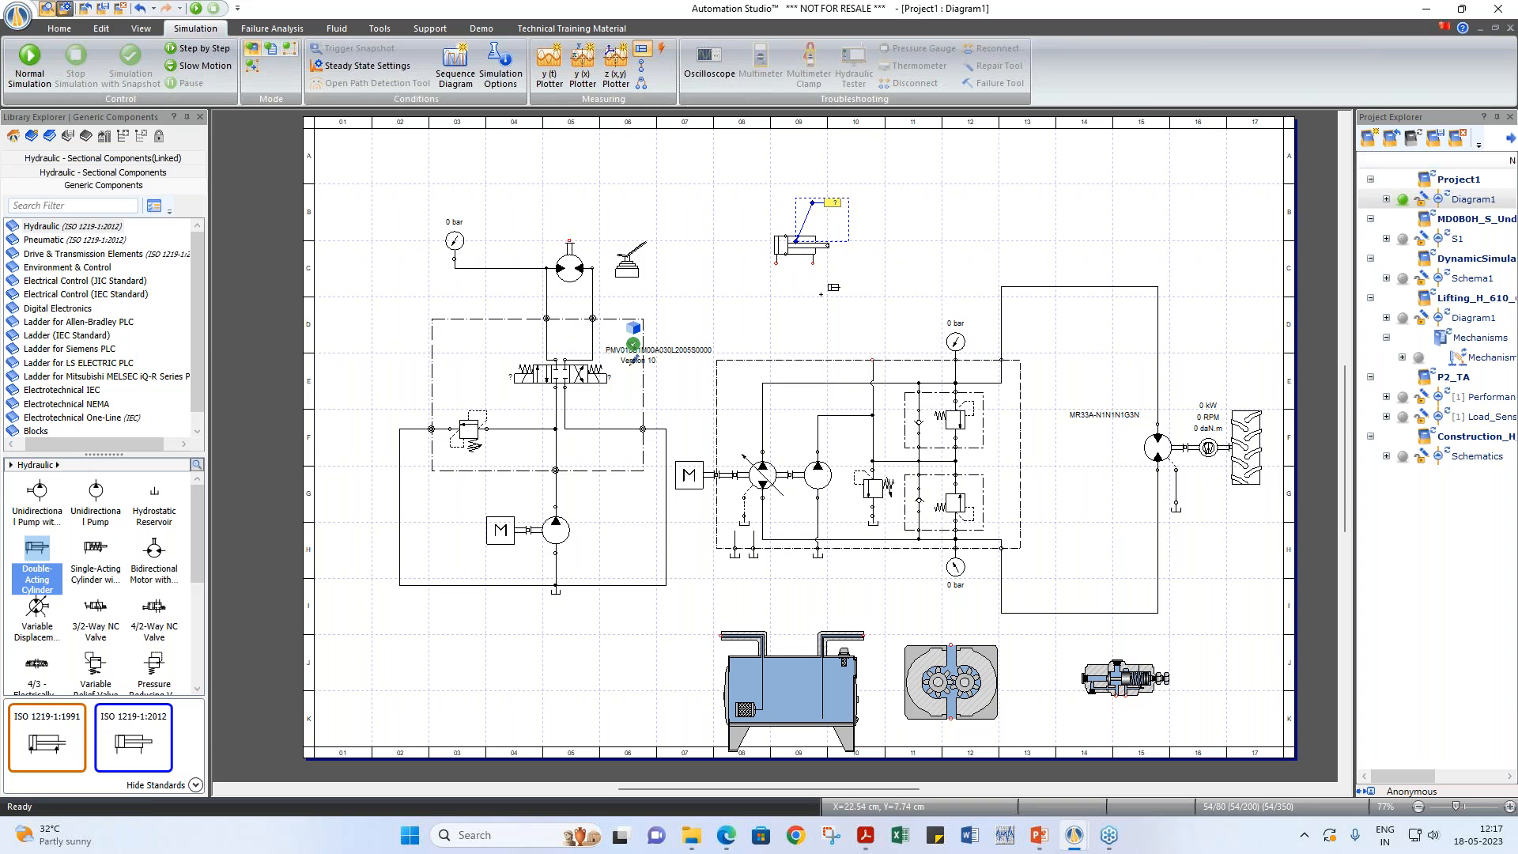
{"action": "key", "text": "Escape"}
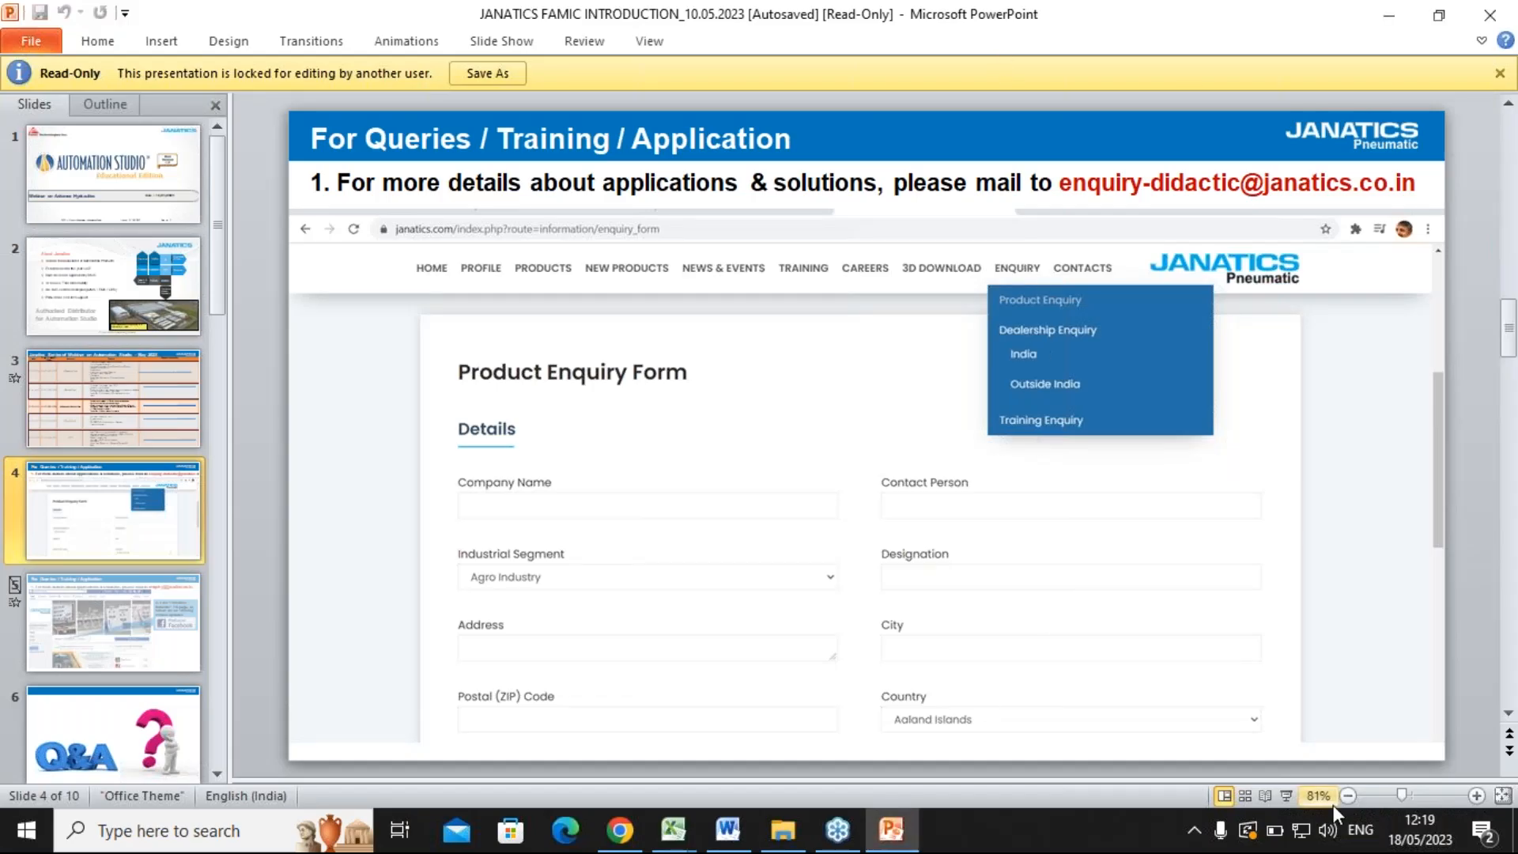
Step: Switch to PowerPoint and present the "For Queries / Training / Application" slide as a full-screen slide show
{"action": "left_click", "coordinate": [1288, 795]}
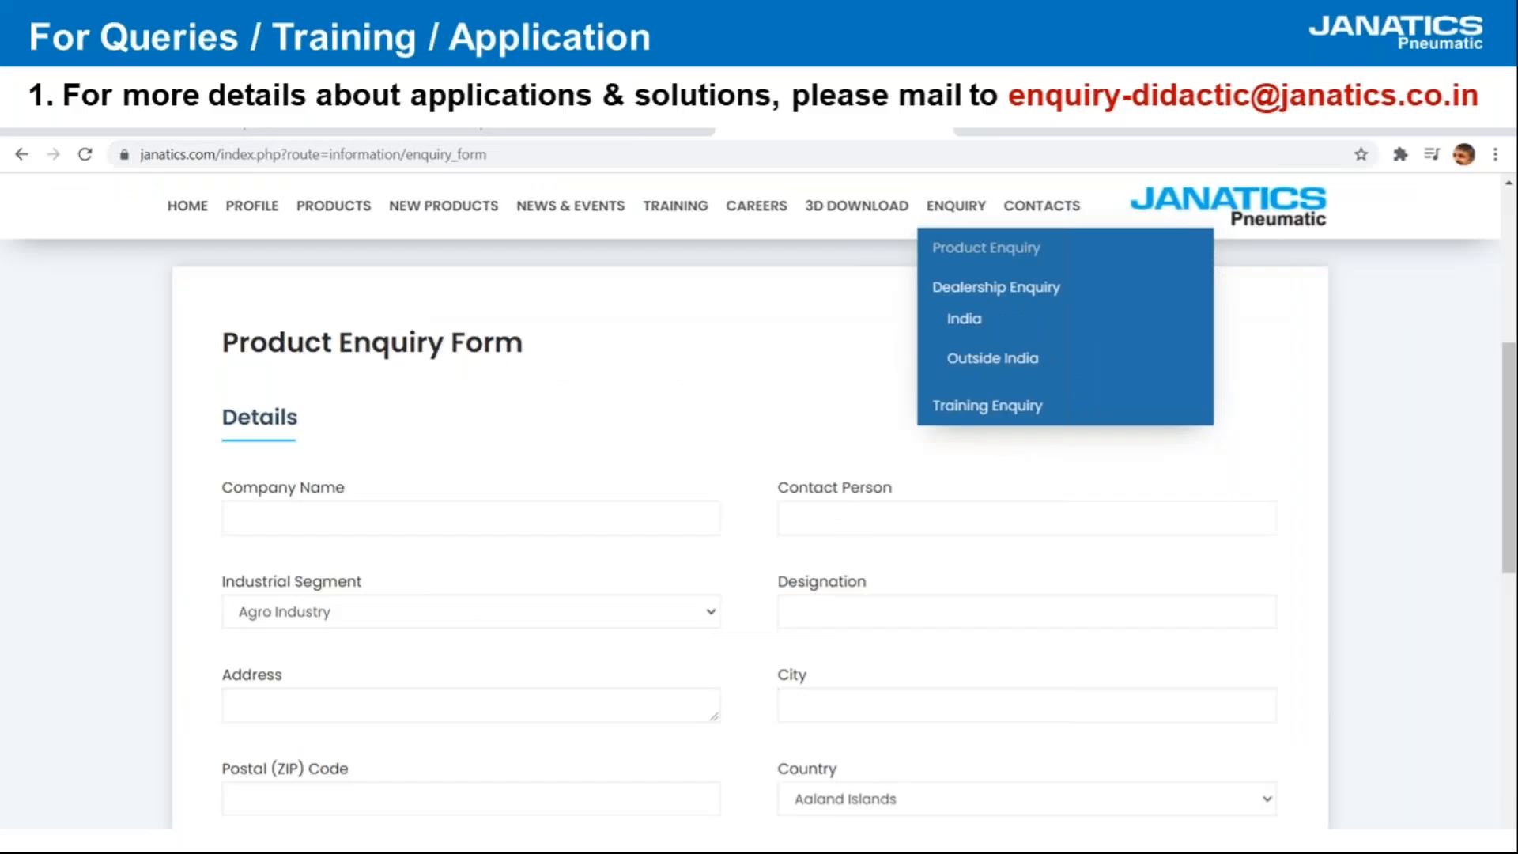